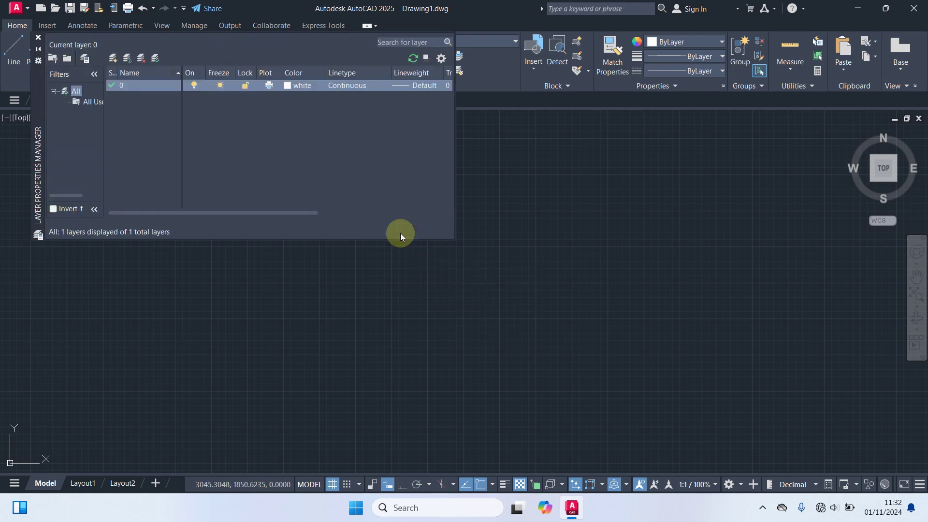
- Create two new layers named Dimensi and Dinding
right_click(117, 102)
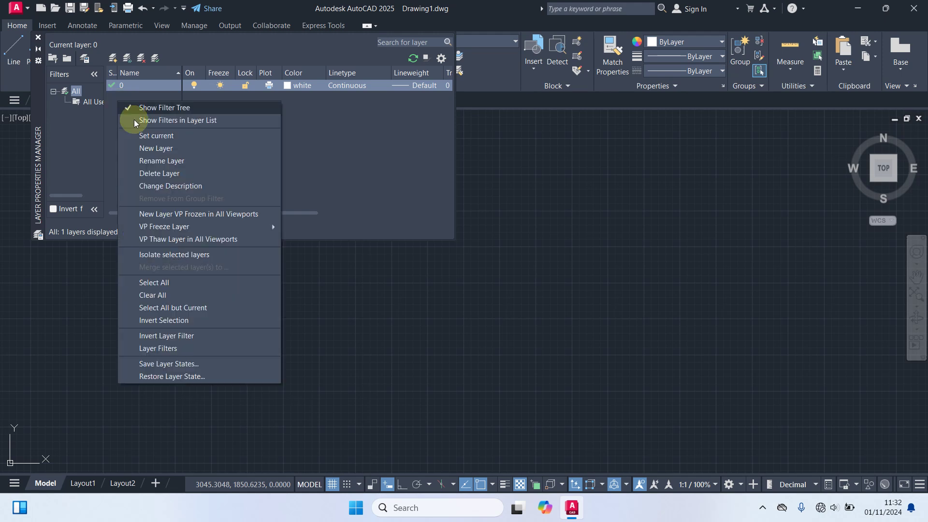
left_click(151, 147)
type("Dimensi")
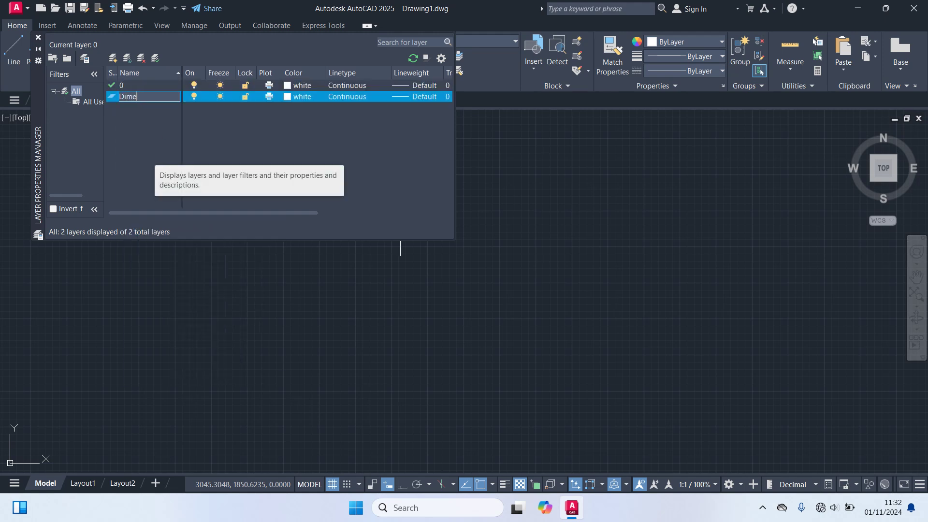
right_click(127, 112)
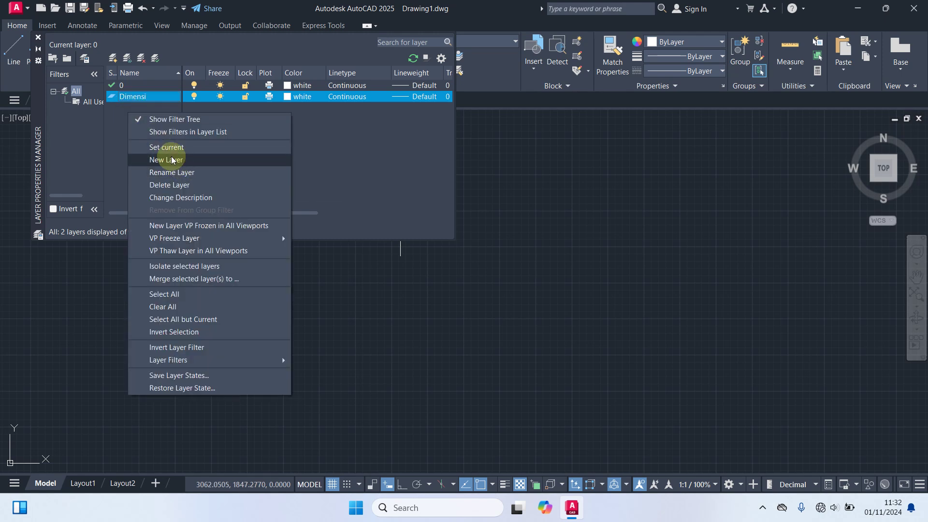
left_click(166, 153)
type("Dinding")
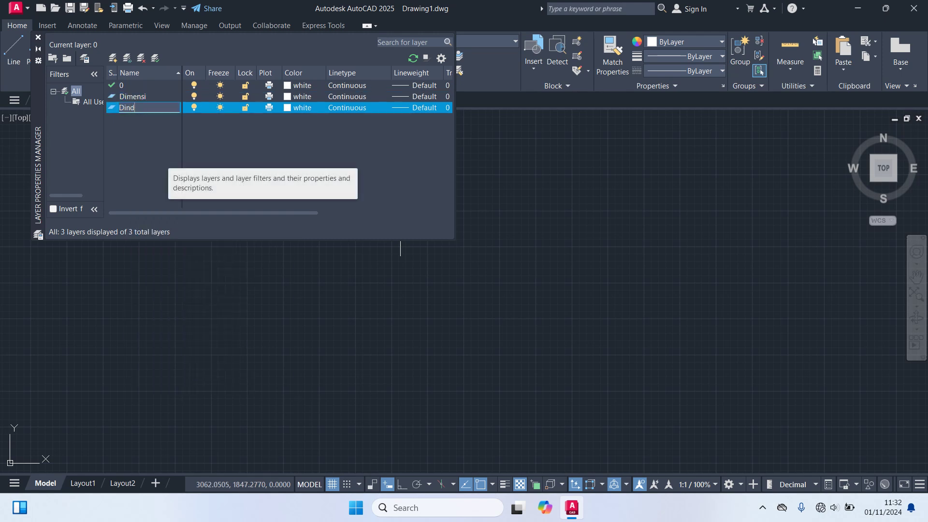
- Add two more layers named Garis As and Garis Bantu
right_click(119, 122)
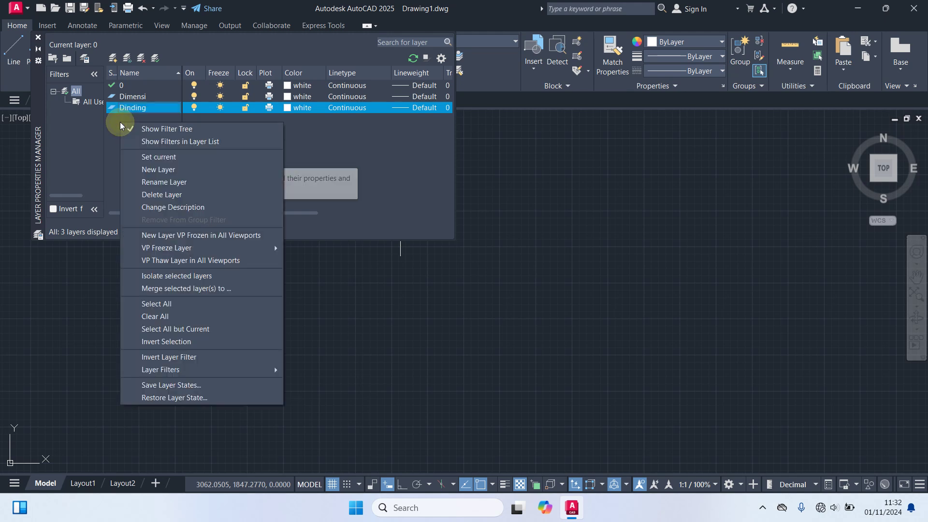
left_click(160, 170)
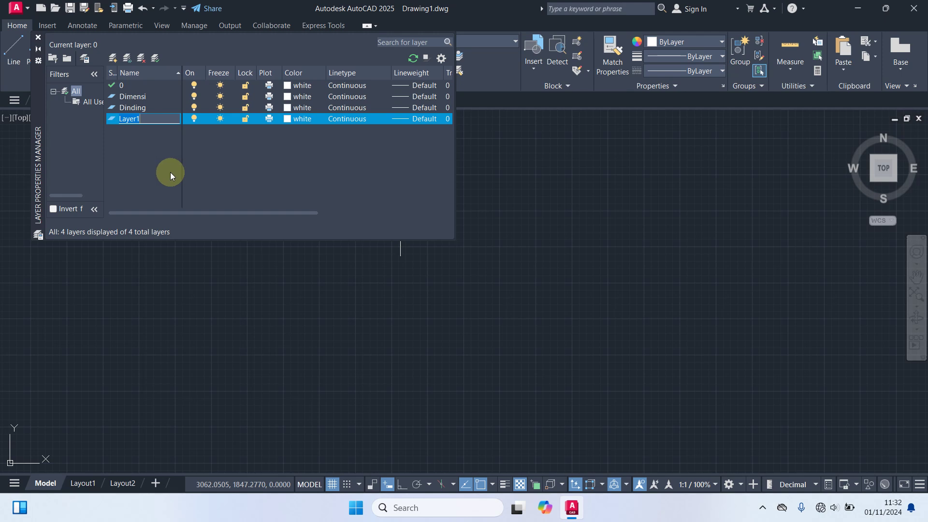
type("Gar")
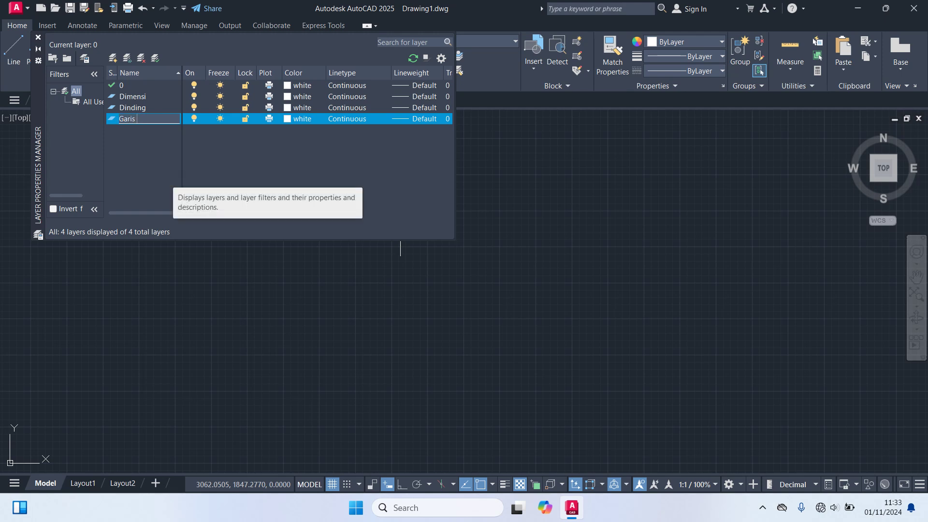
type("is As")
right_click(126, 141)
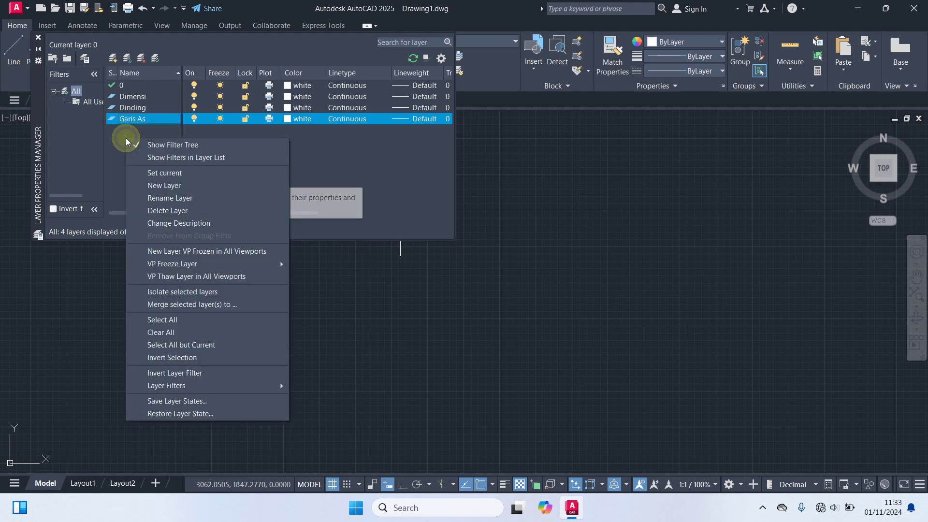
left_click(169, 189)
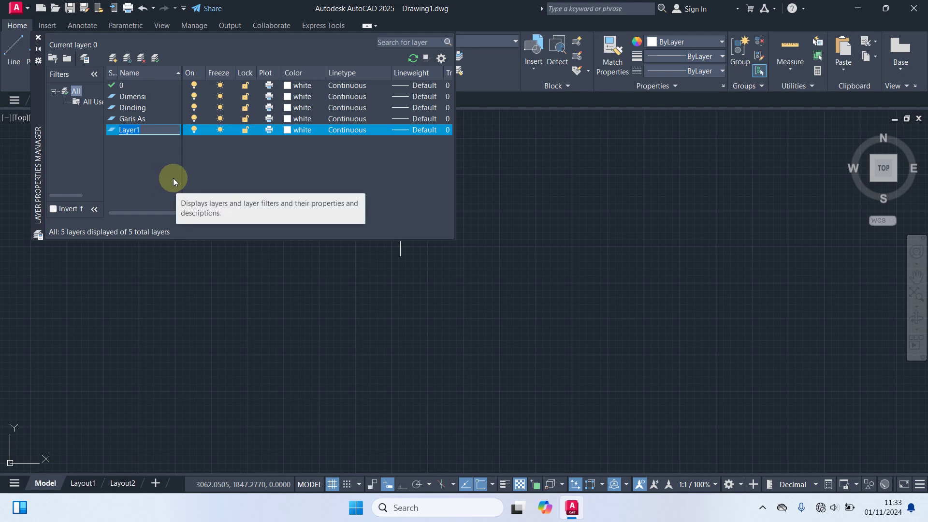
type("Garis Bantu")
- Add the layers Kolom and Pintu & Jendela to the layer list
right_click(138, 150)
left_click(172, 192)
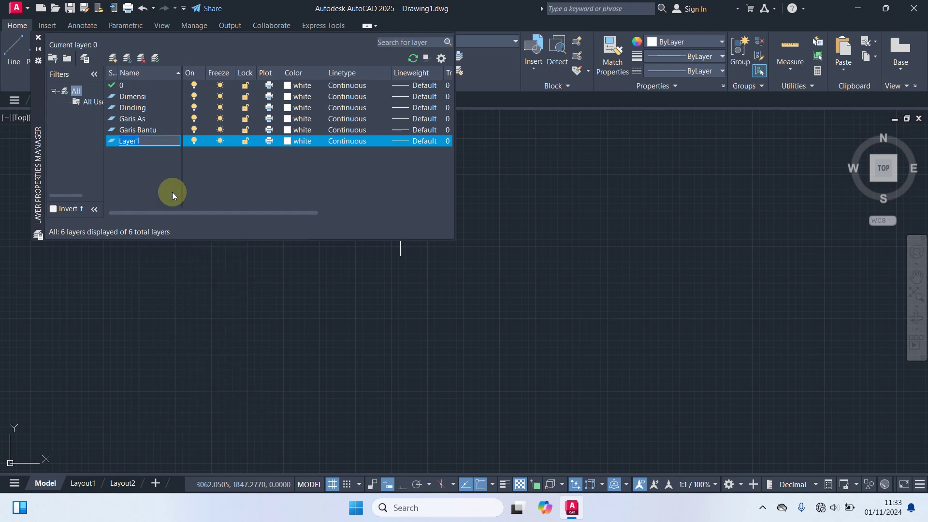
type("Kolom")
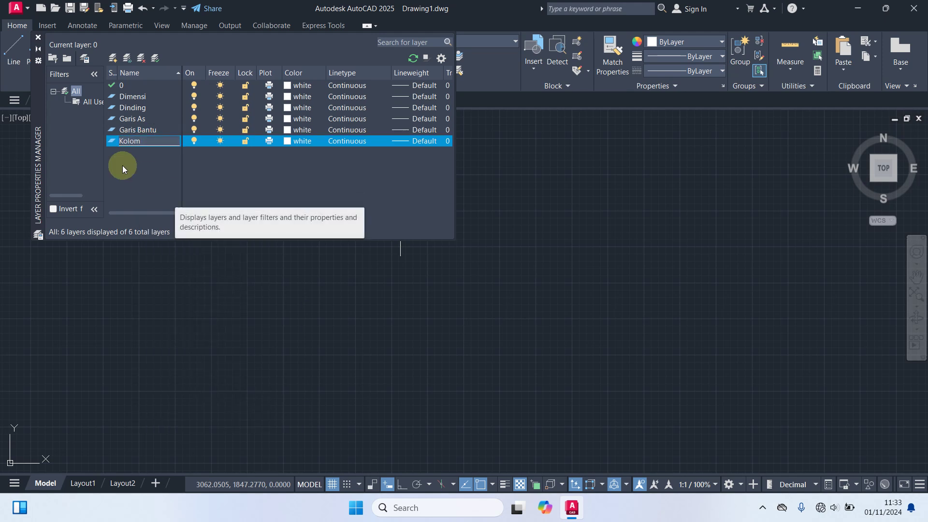
right_click(125, 164)
left_click(155, 210)
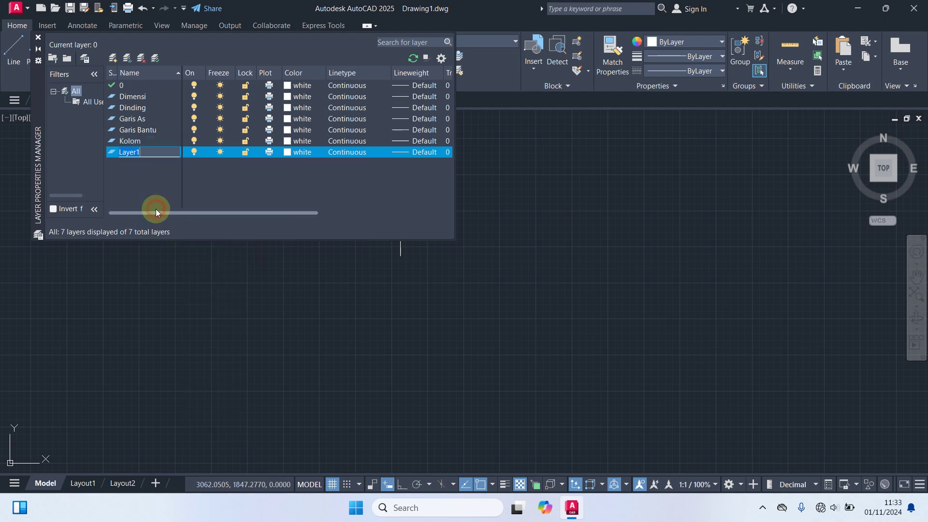
type("Pintu & Jendela")
left_click(144, 175)
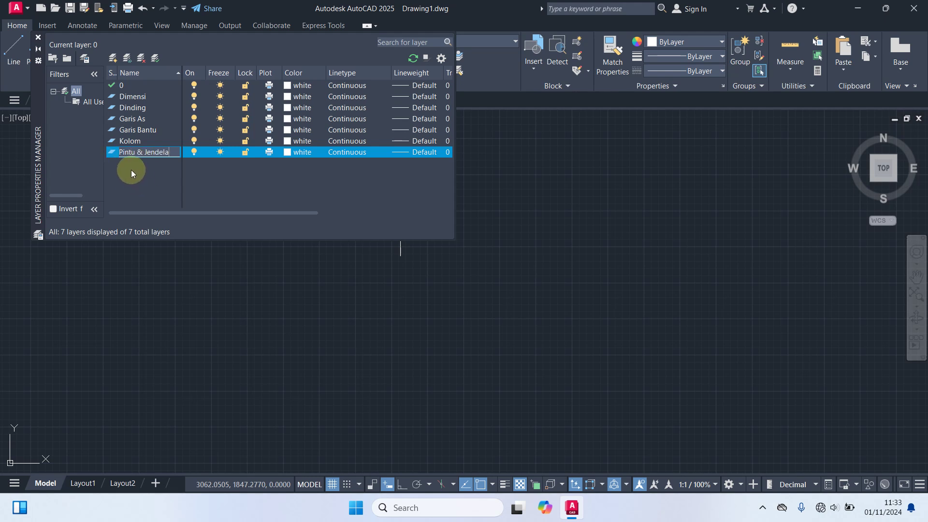
- Create one more layer named Teks
right_click(131, 171)
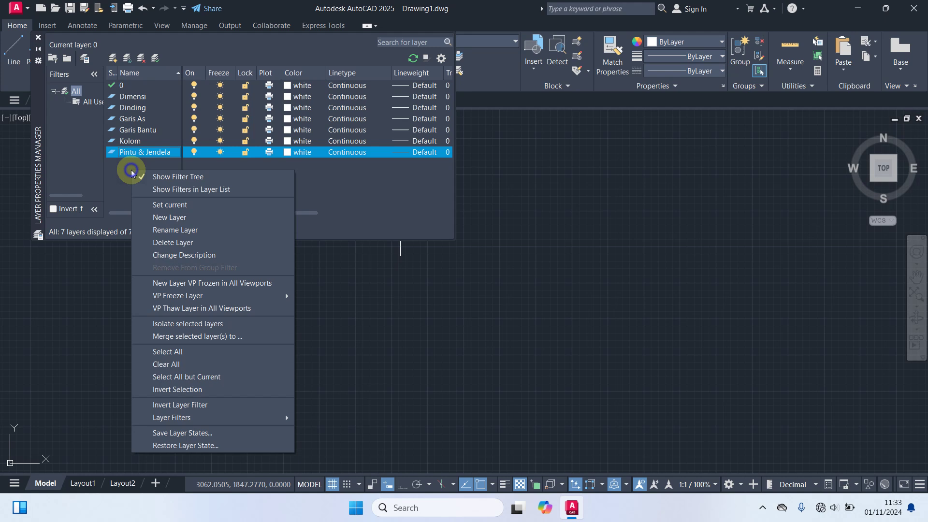
left_click(167, 218)
type("Teks")
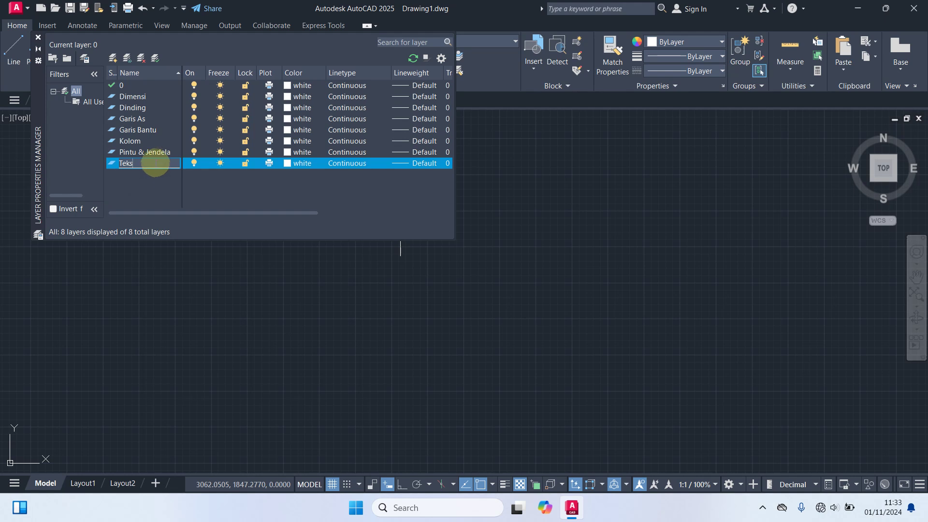
- Set the color of the Garis As layer to red
left_click(132, 119)
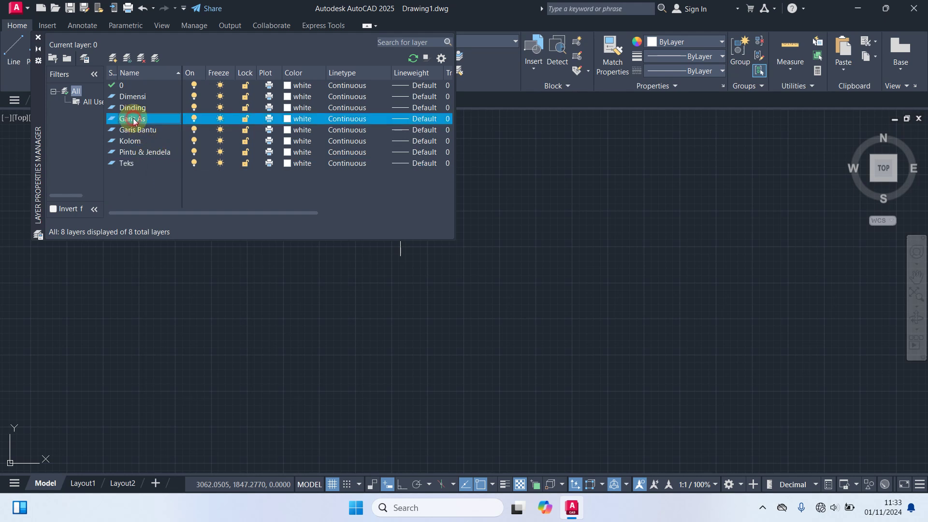
left_click(288, 119)
left_click(362, 278)
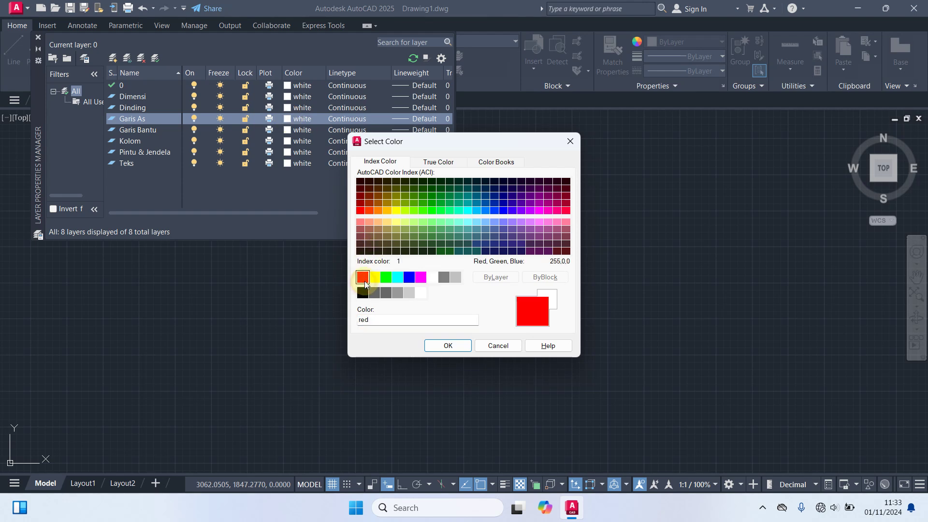
left_click(448, 346)
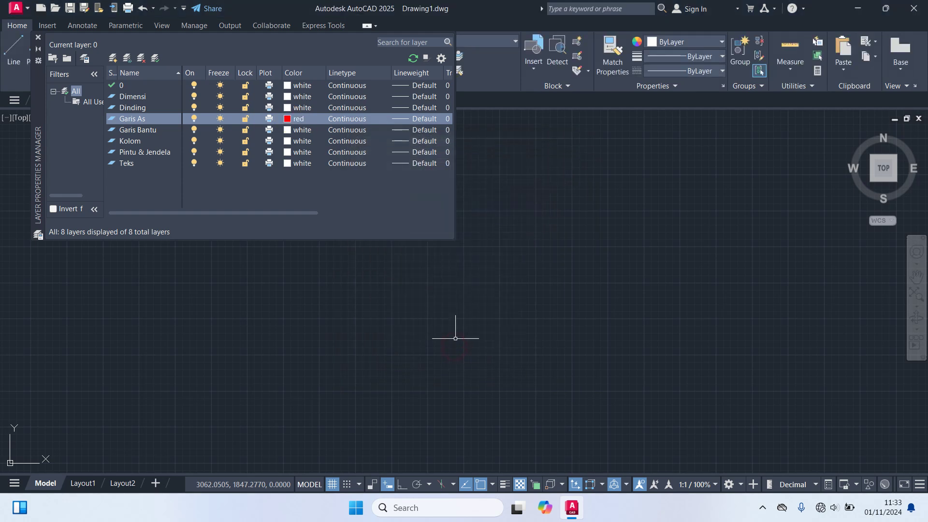
- Load the ACAD_ISO02W100 ISO dash linetype and assign it to the Garis As layer
left_click(348, 120)
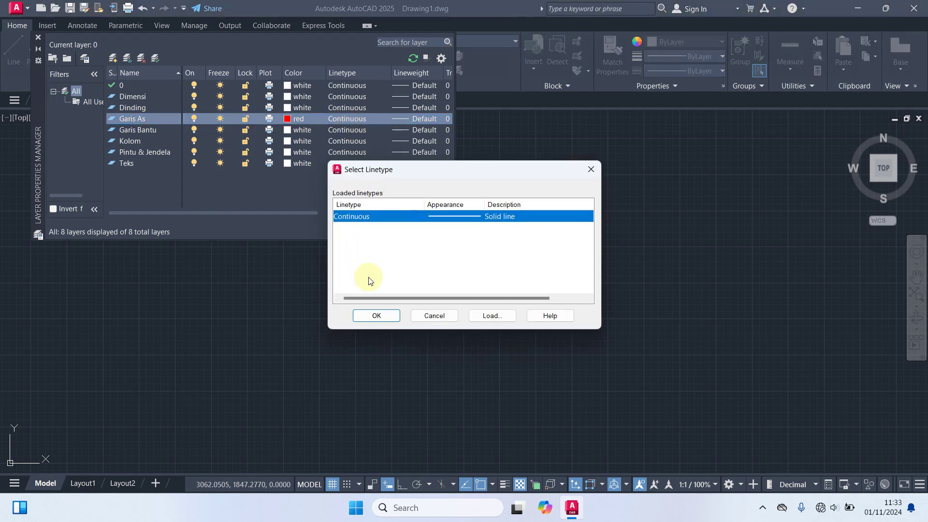
left_click(481, 317)
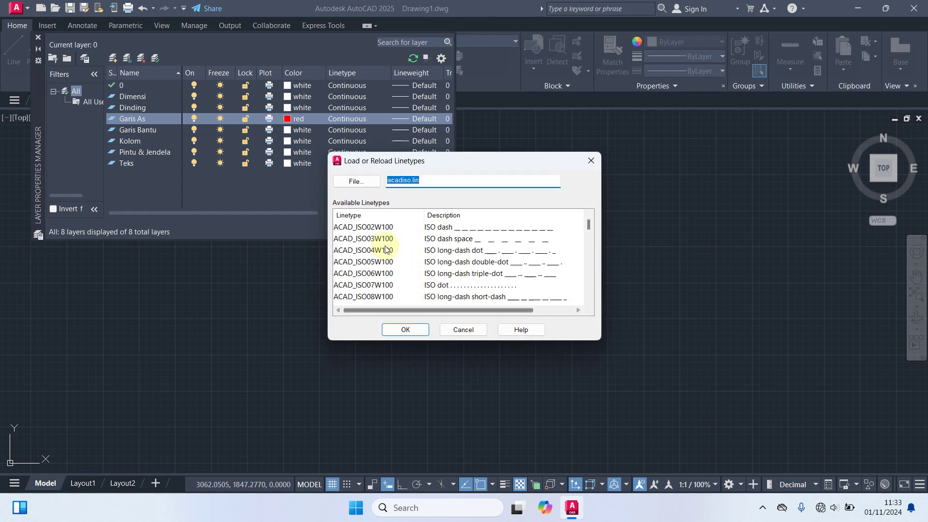
left_click(419, 331)
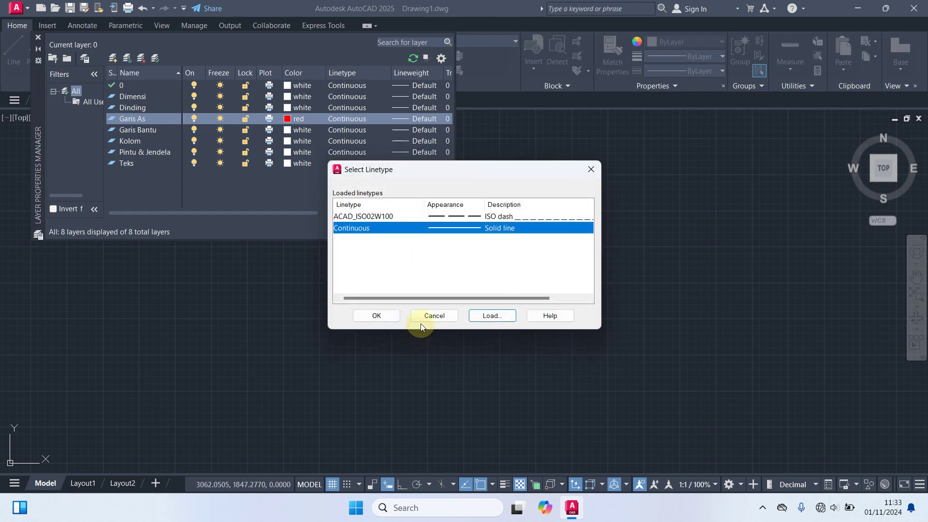
left_click(372, 219)
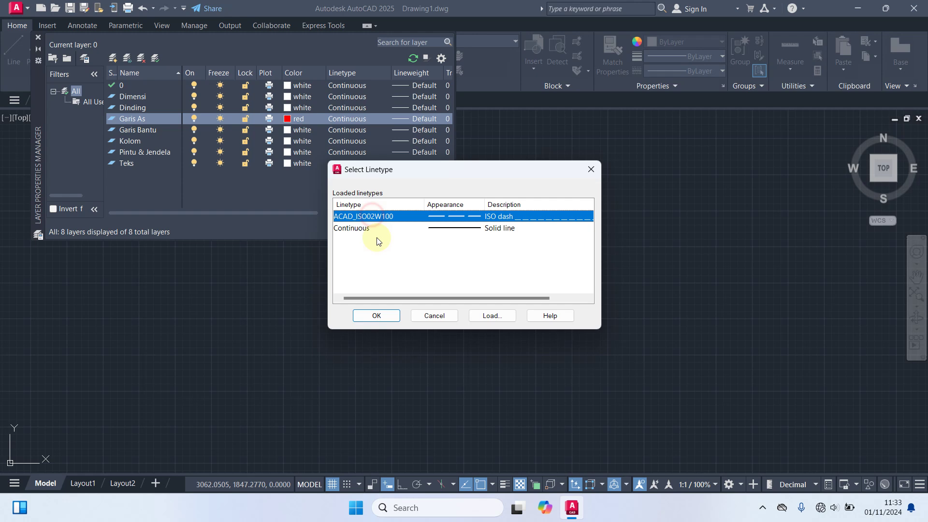
left_click(383, 316)
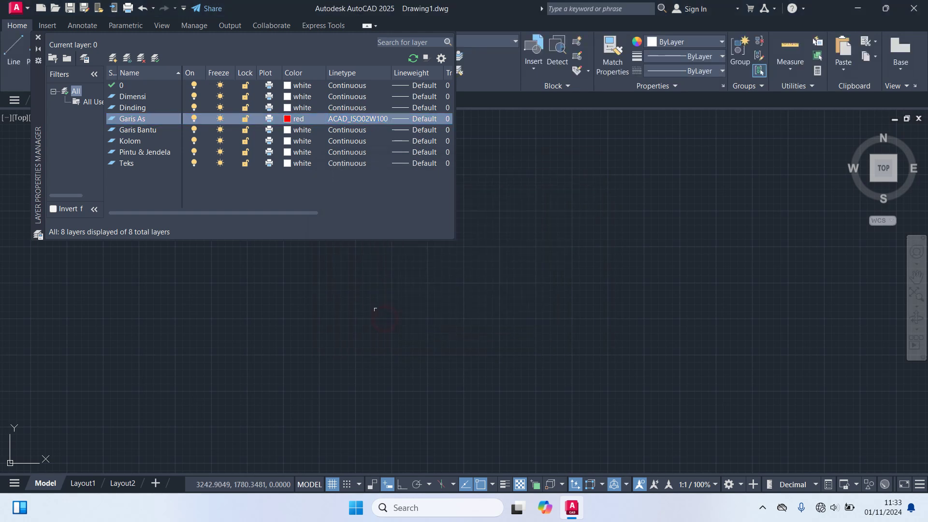
- Set the color of the Garis Bantu layer to magenta
left_click(141, 129)
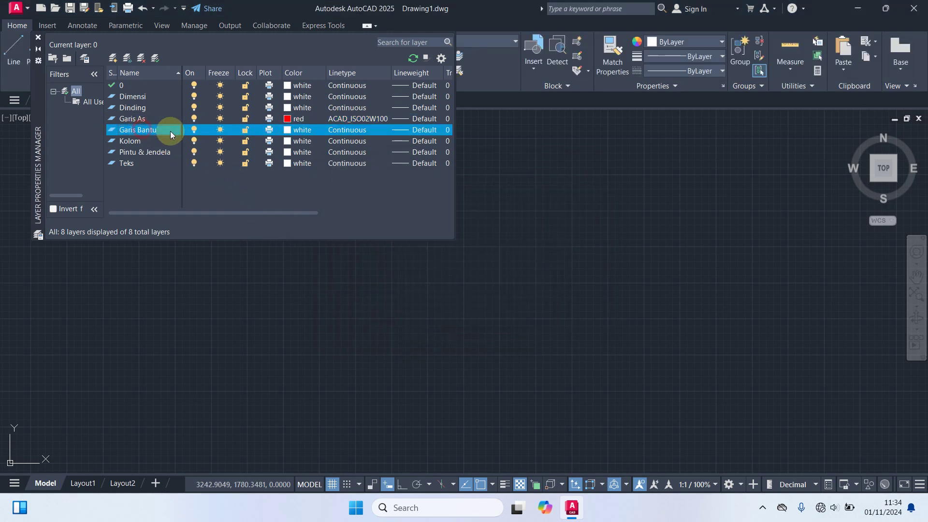
left_click(289, 130)
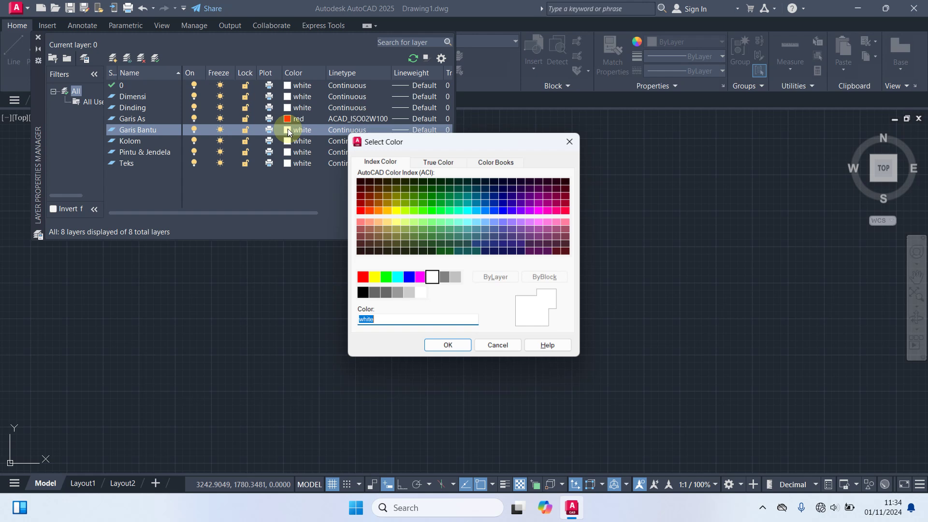
left_click(420, 277)
left_click(450, 343)
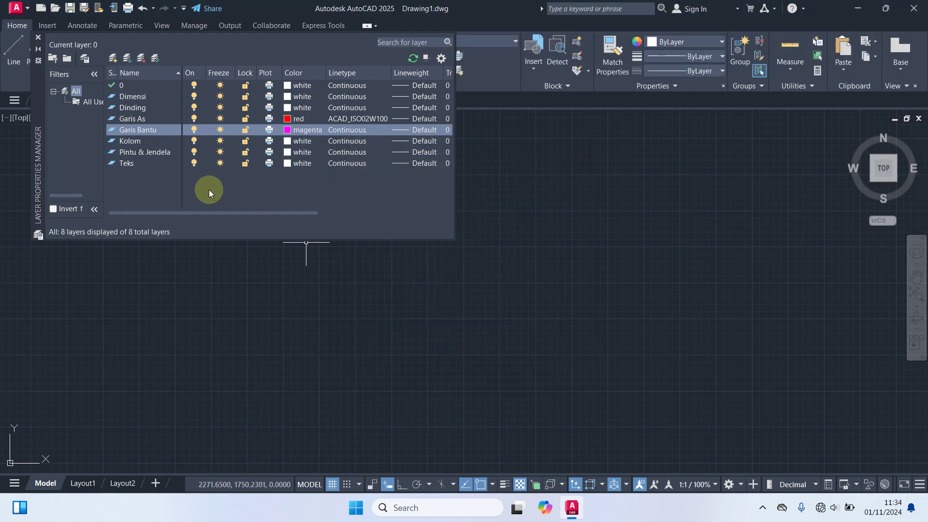
- Set the color of the Kolom layer to cyan
left_click(136, 142)
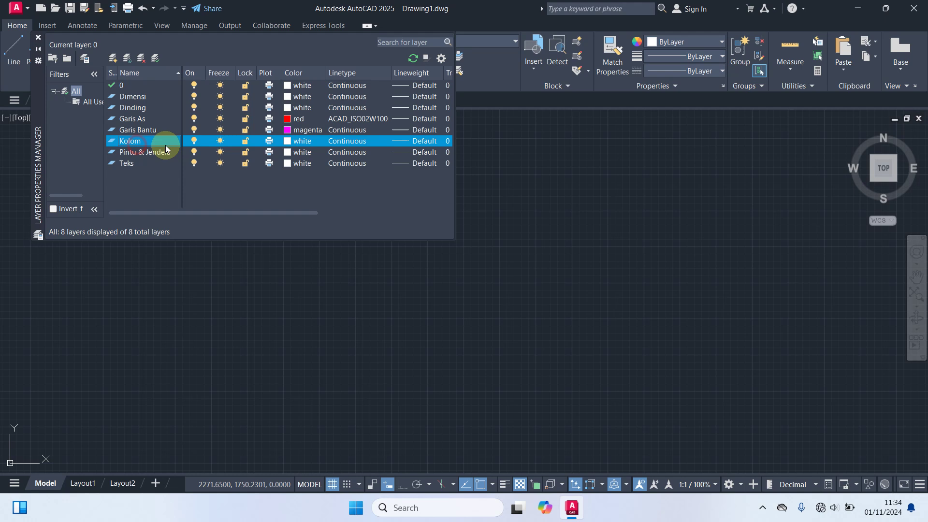
left_click(287, 142)
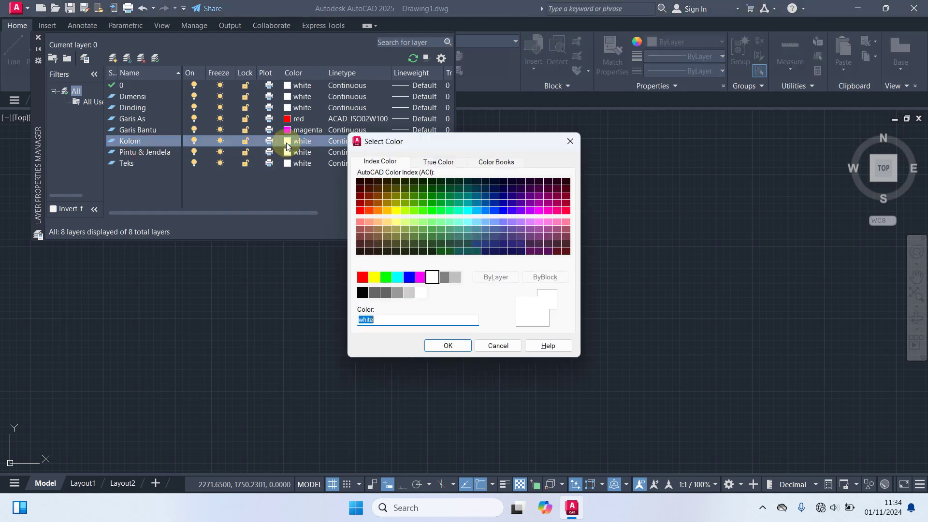
left_click(398, 277)
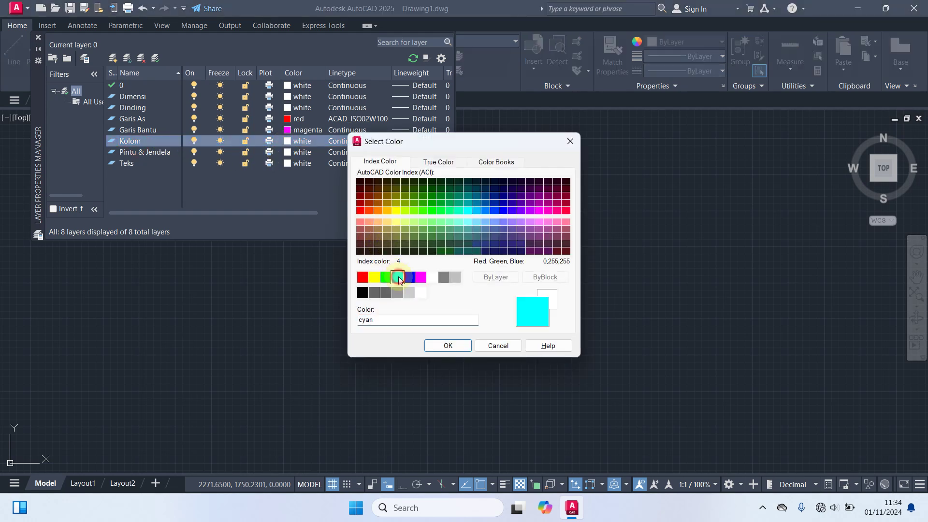
left_click(446, 348)
- Set the color of the Pintu & Jendela layer to index color 61
left_click(156, 152)
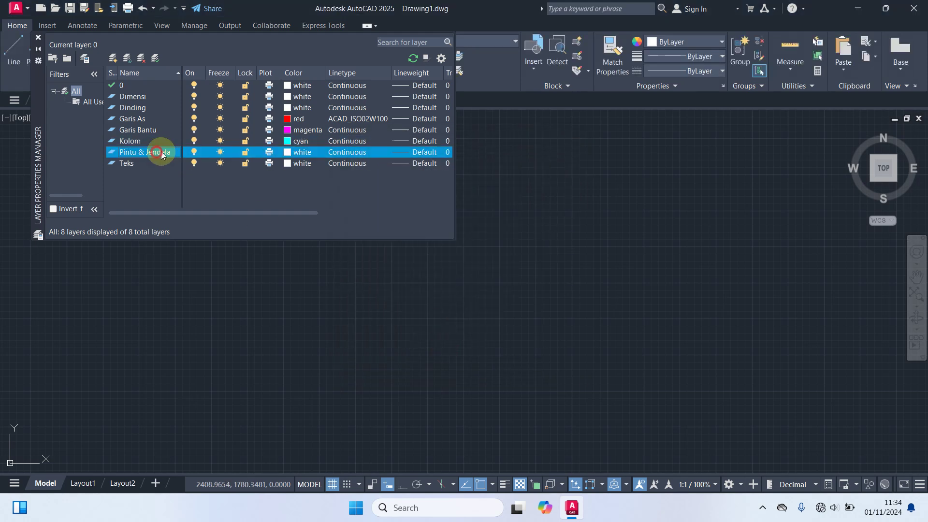
left_click(287, 153)
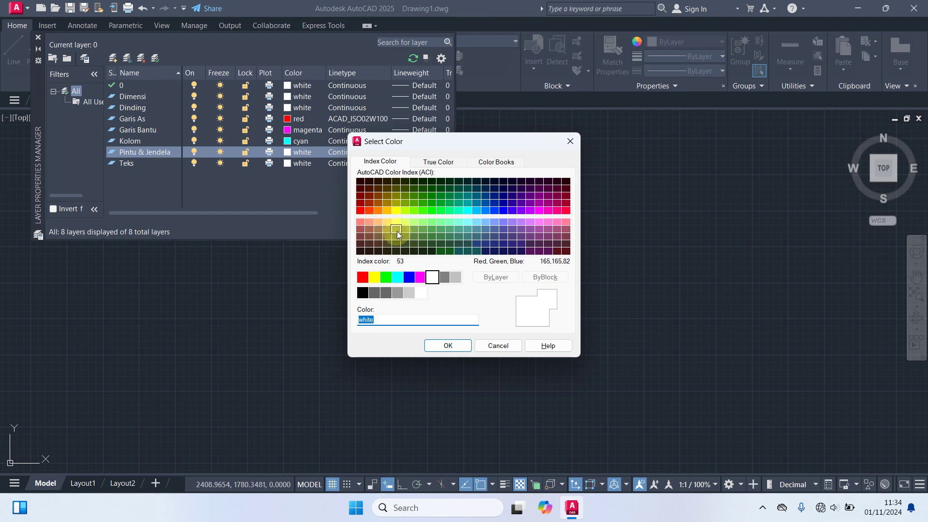
left_click(404, 222)
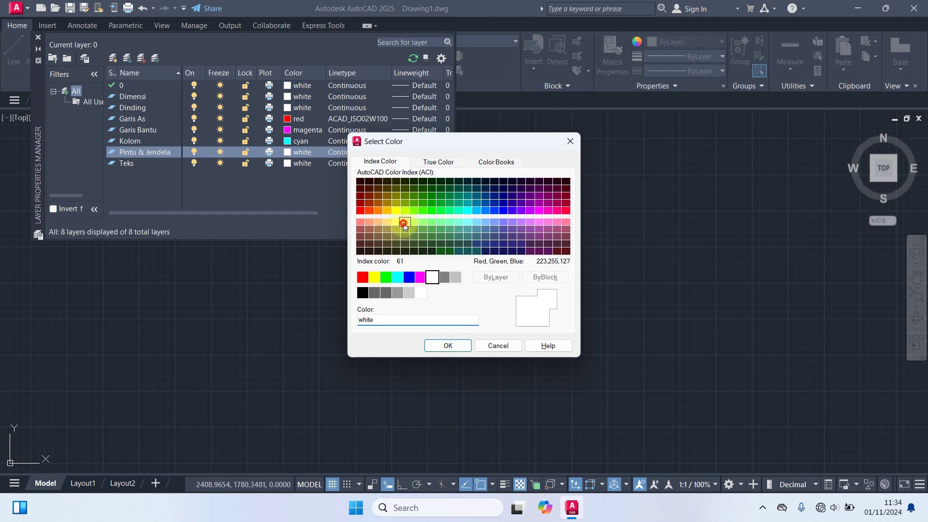
left_click(465, 346)
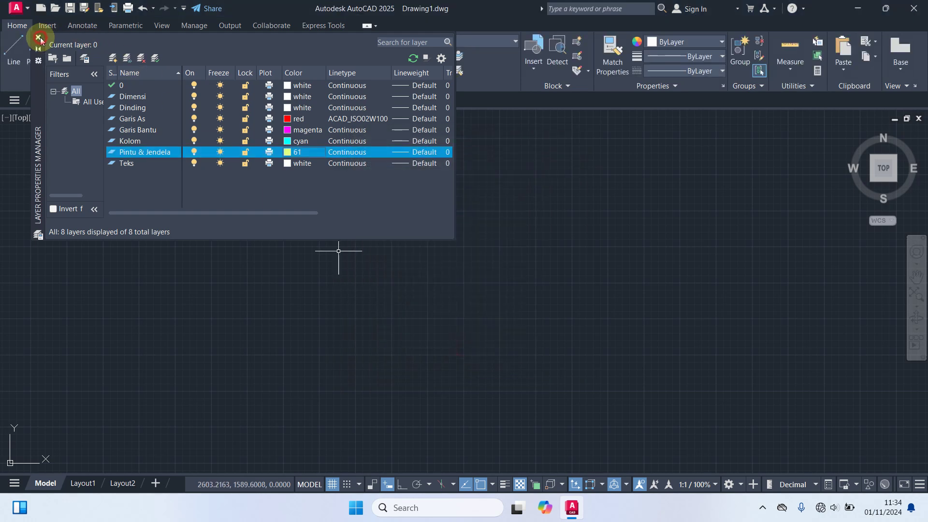
- Close the layer manager and make Garis As the current layer
left_click(40, 38)
left_click(475, 41)
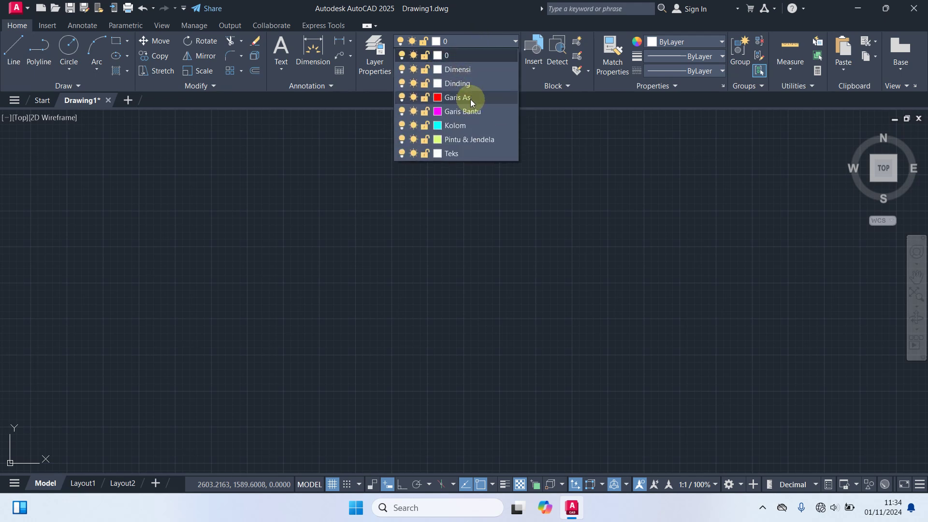
left_click(471, 99)
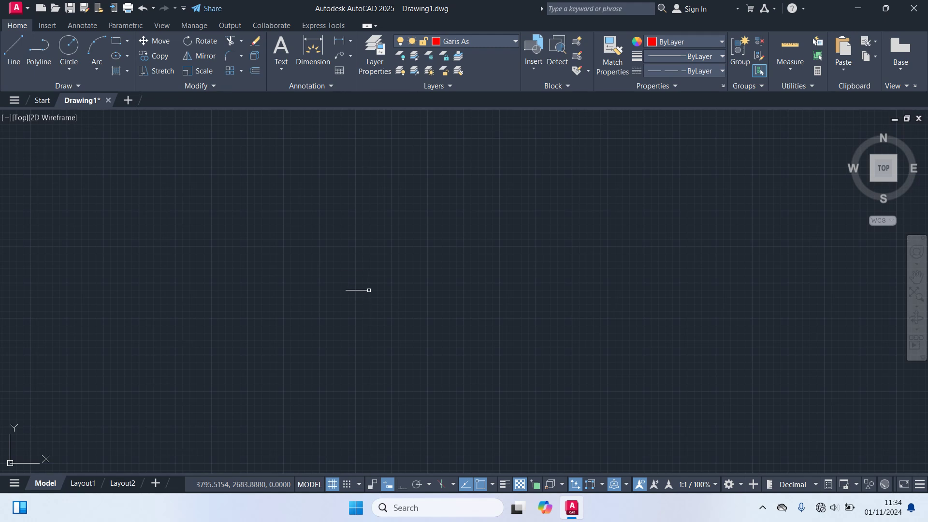
- Draw a rectangle 900 wide and 1400 high in the empty drawing area as the outer axis outline
type("r")
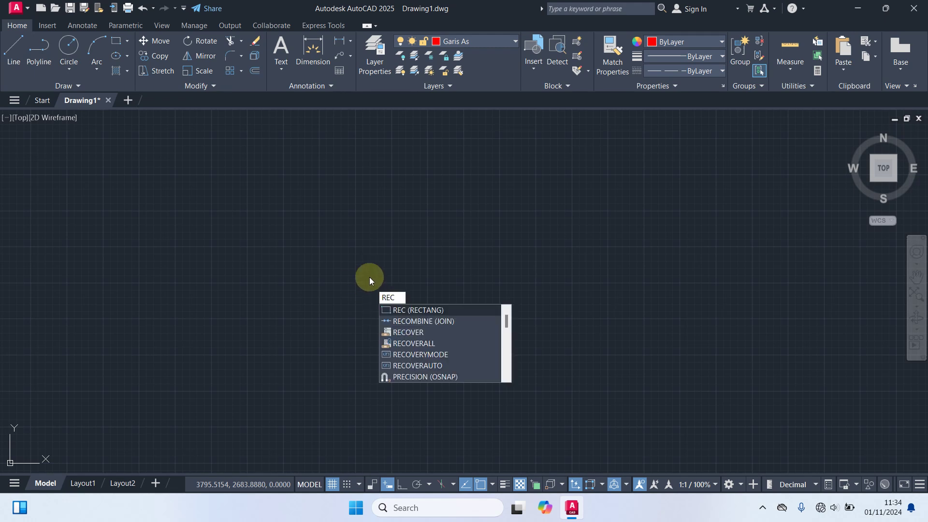
key("Return")
left_click(297, 203)
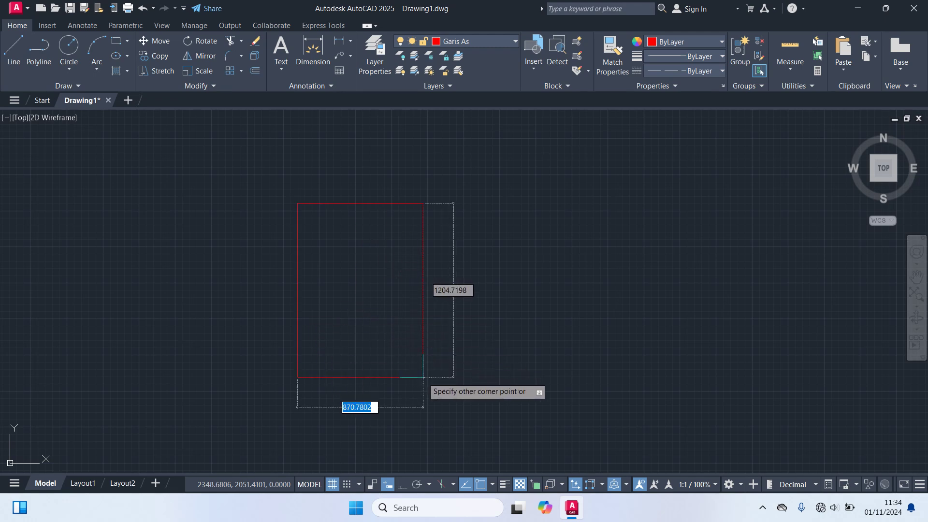
type("900")
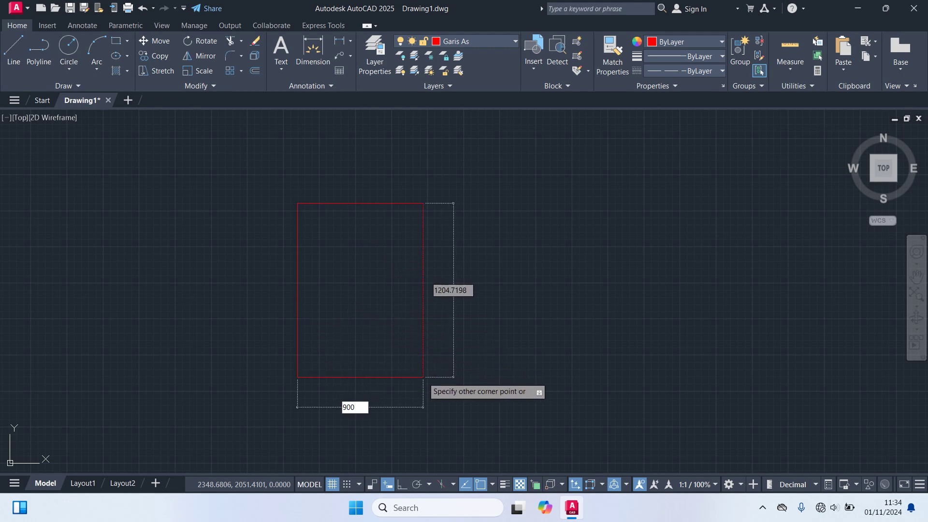
key("Tab")
type("14")
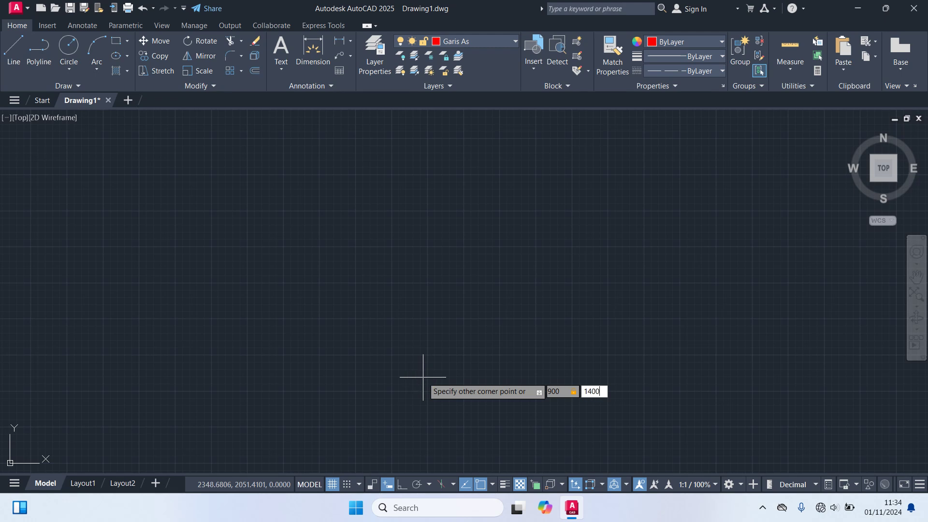
key("Return")
- Explode the 900 by 1400 rectangle into separate lines
middle_click_drag(408, 232, 454, 433)
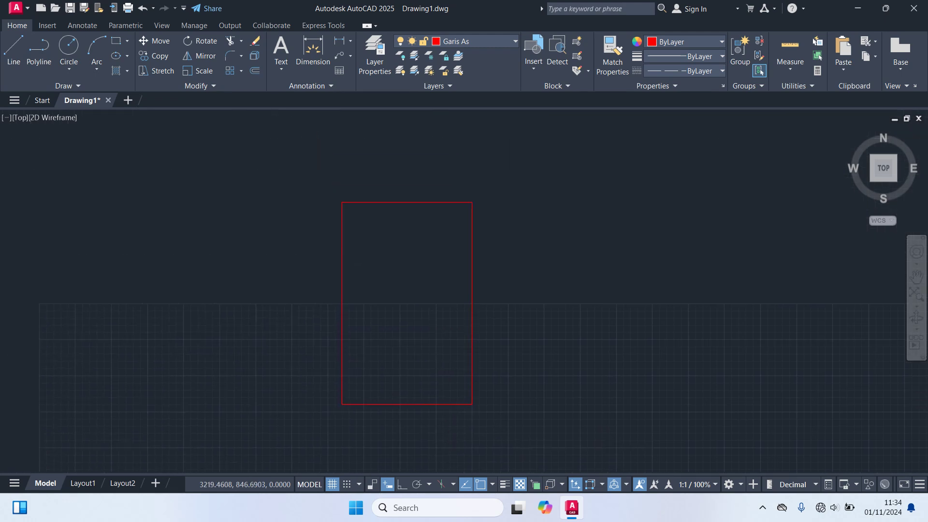
left_click(473, 328)
type("x")
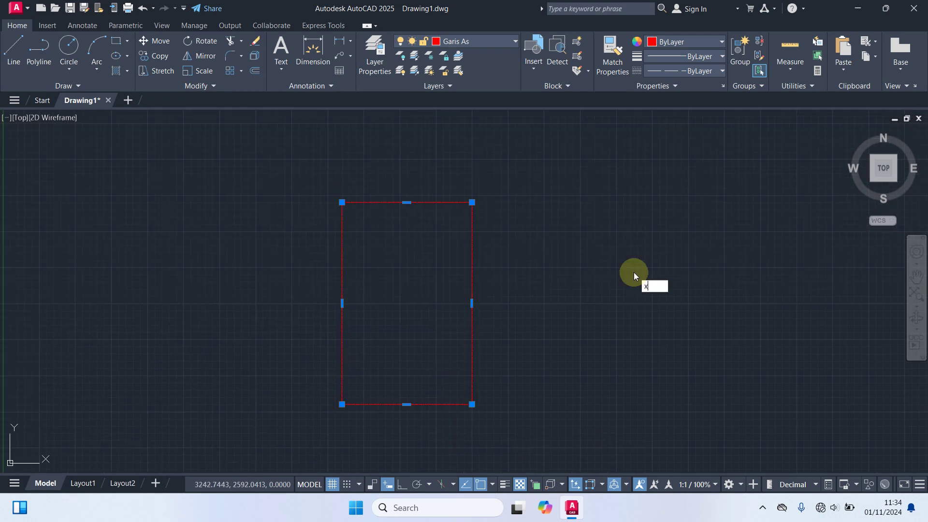
key("Return")
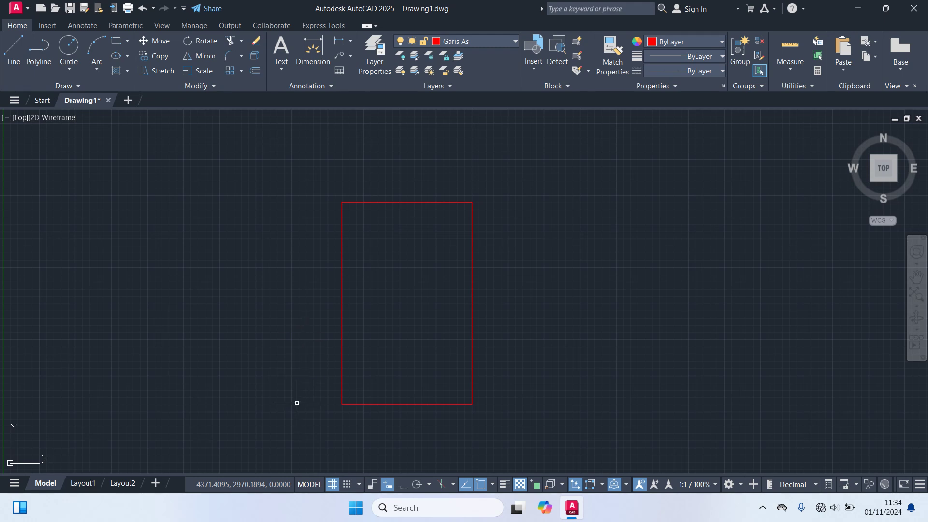
- Offset the rectangle's left edge 300 to the right, and offset the resulting line another 300 to the right
type("o")
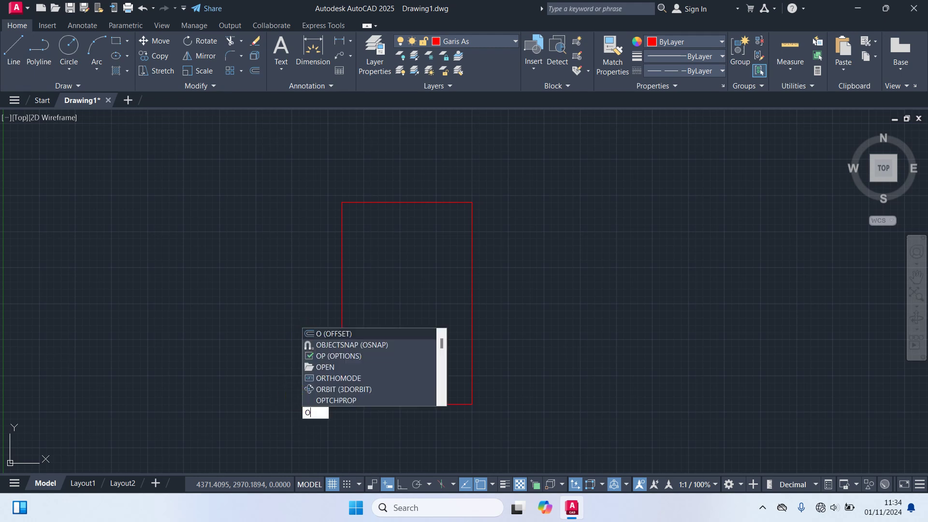
key("Return")
type("300")
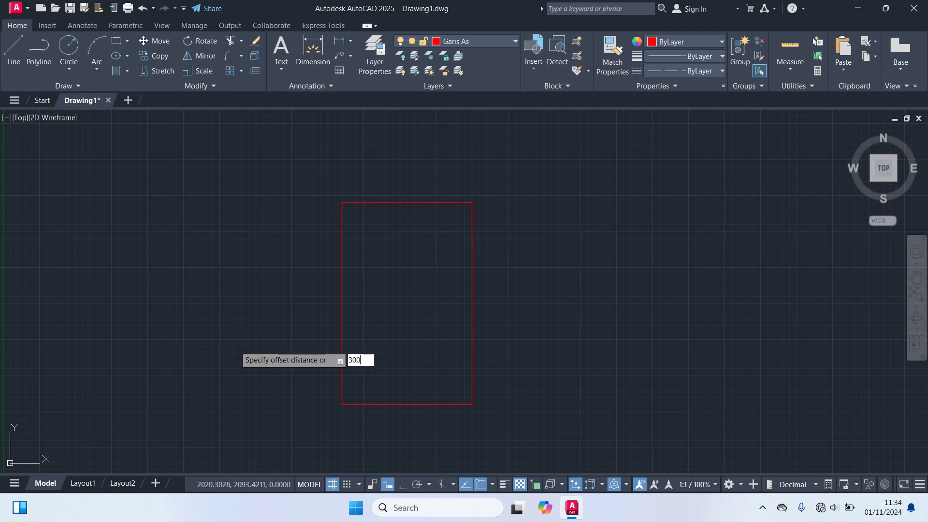
key("Return")
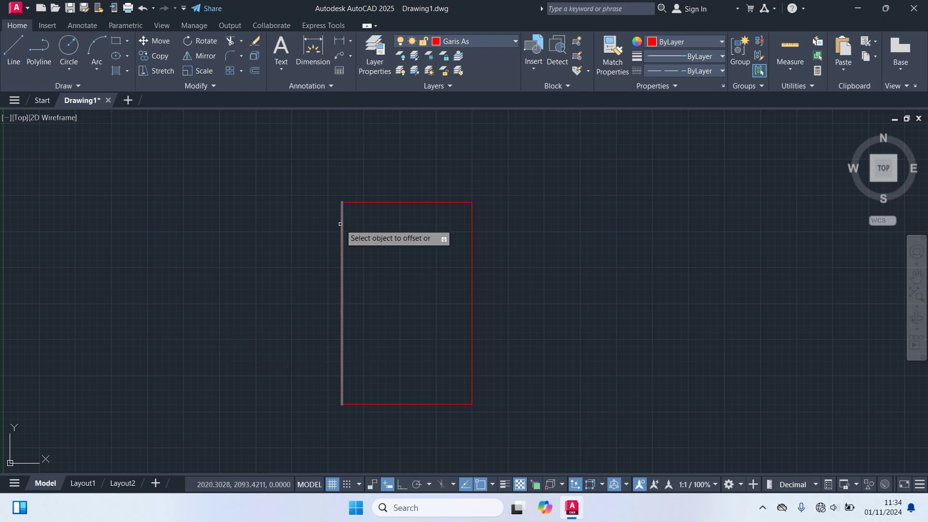
left_click(340, 224)
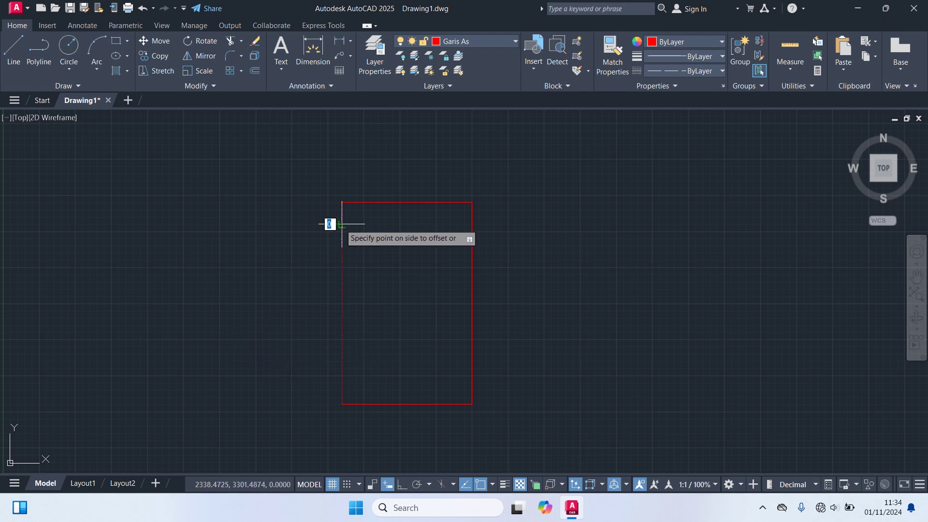
left_click(397, 228)
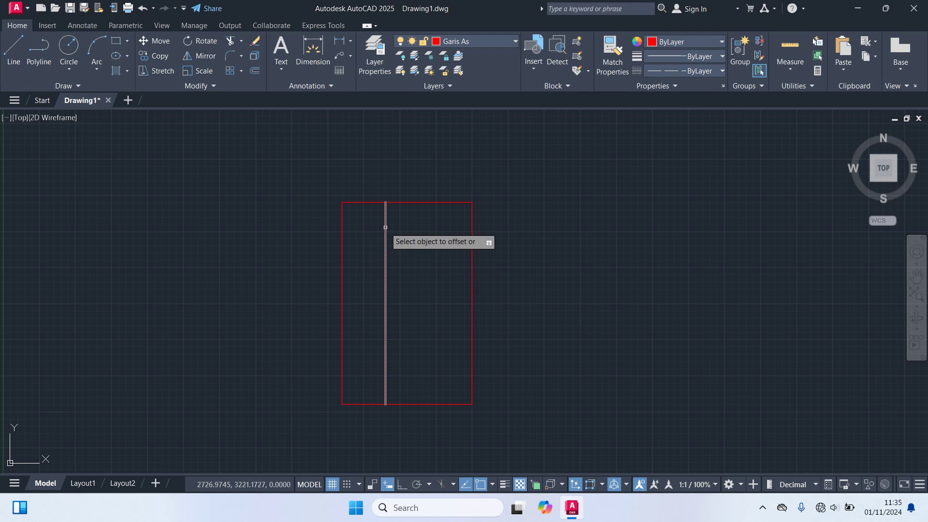
left_click(385, 228)
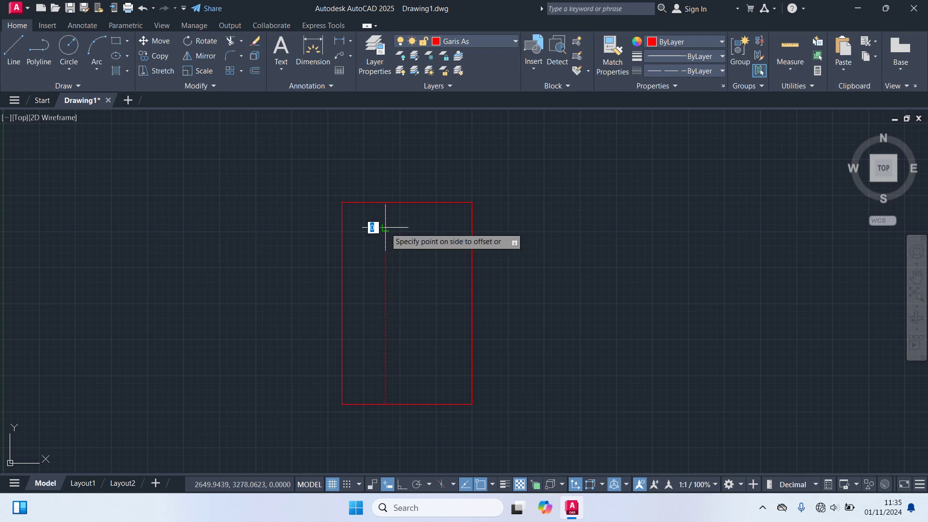
left_click(423, 233)
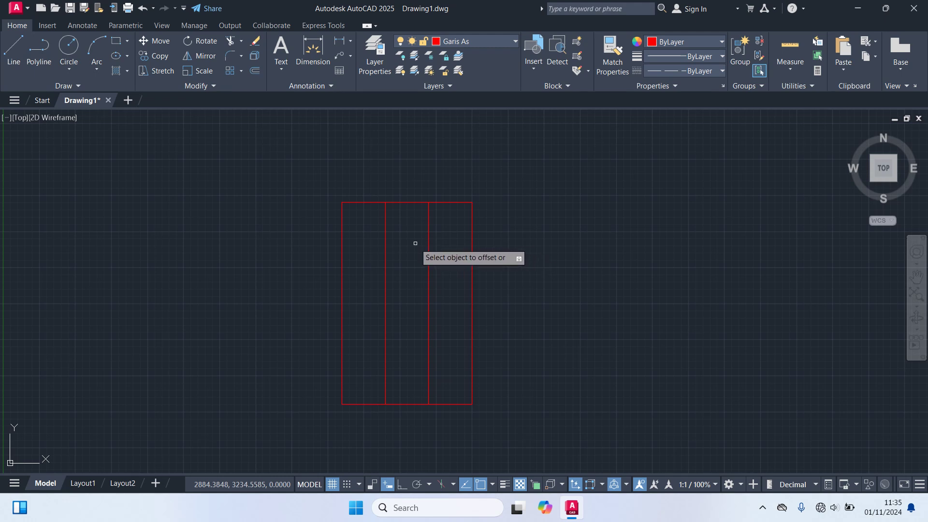
- Offset the rectangle's top edge 300 downward and end the Offset command
left_click(349, 202)
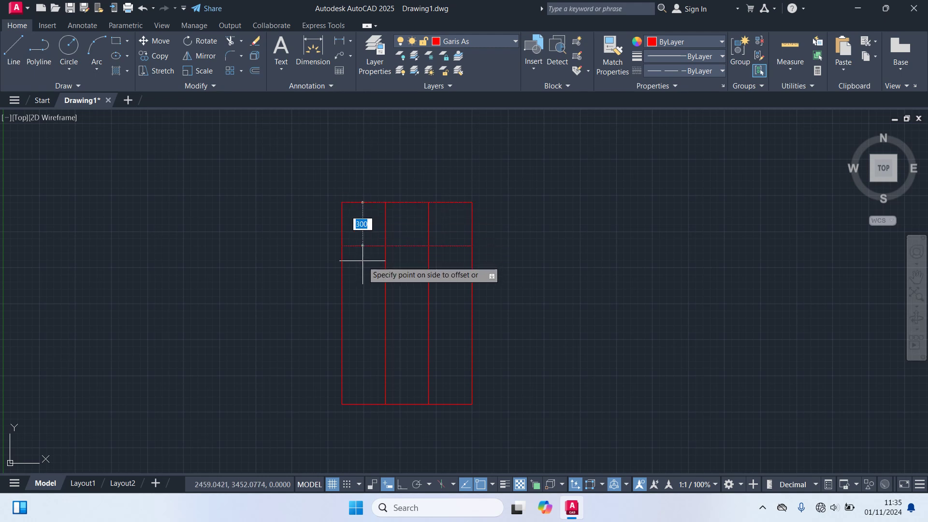
left_click(363, 261)
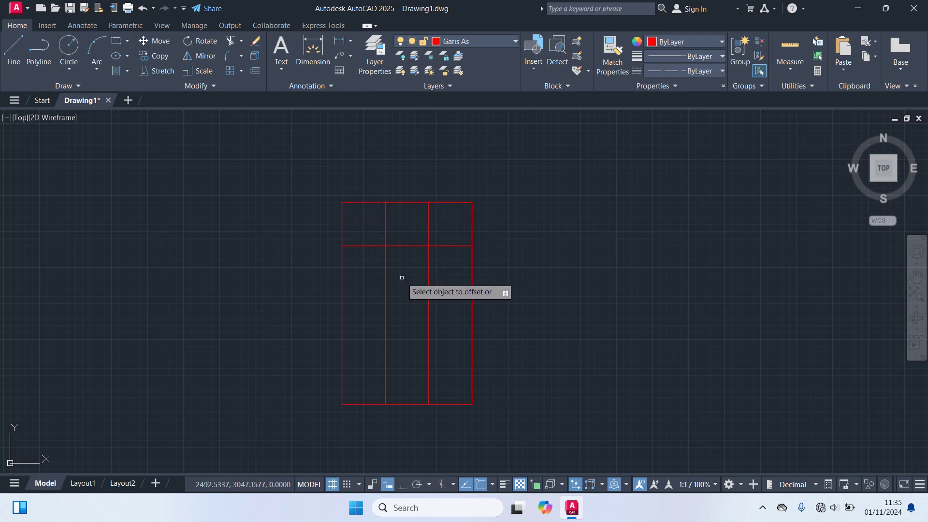
key("Escape")
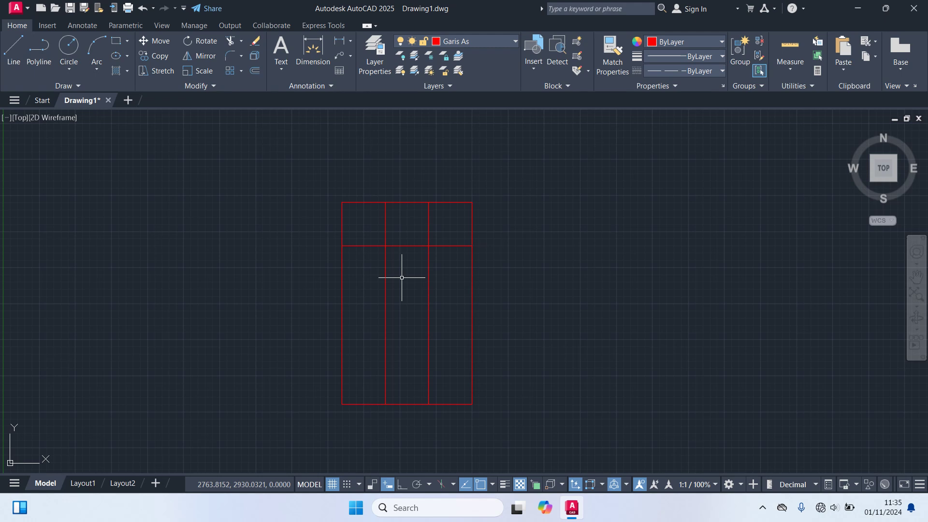
- Offset the second interior vertical line from the left 150 to the right
key("Return")
key("BackSpace")
type("15")
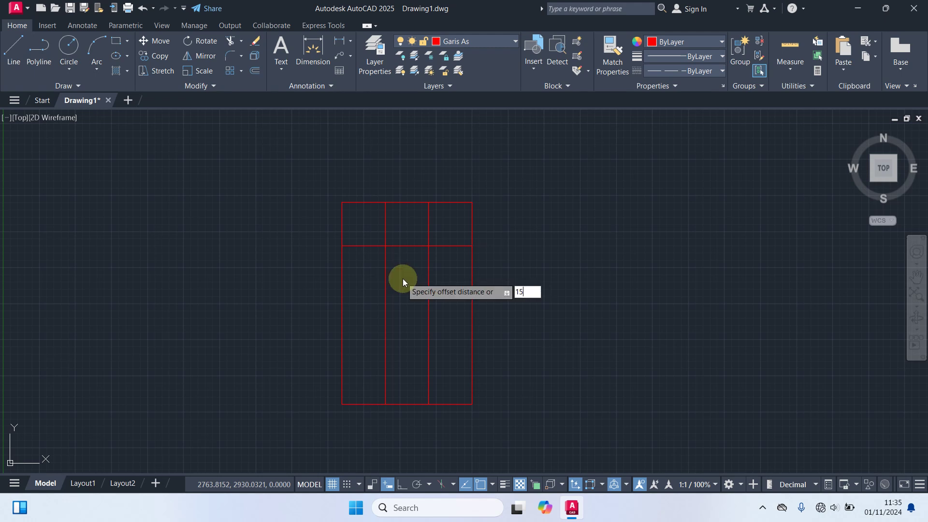
type("0")
key("Return")
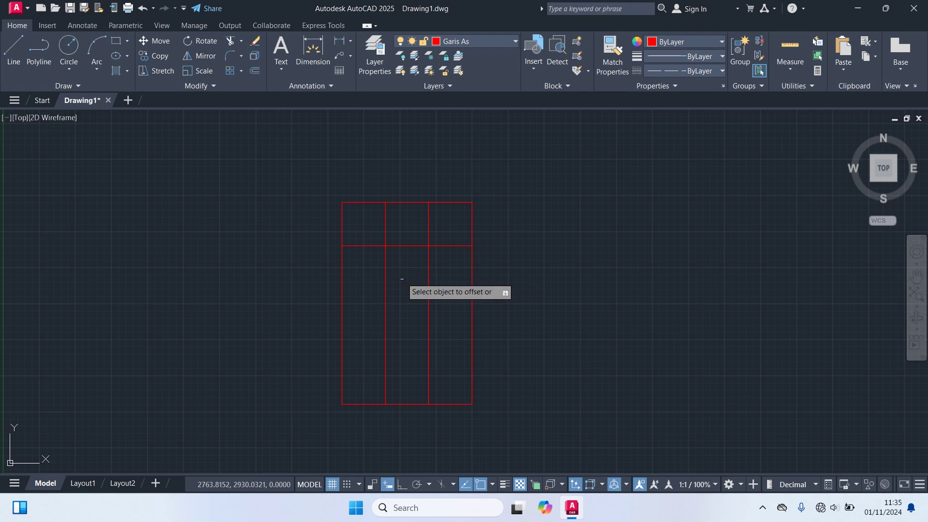
left_click(428, 233)
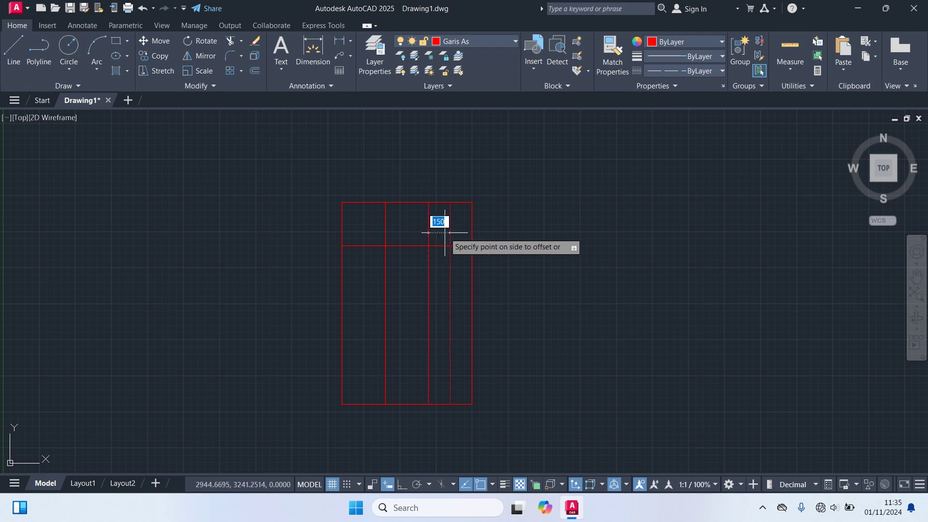
left_click(445, 232)
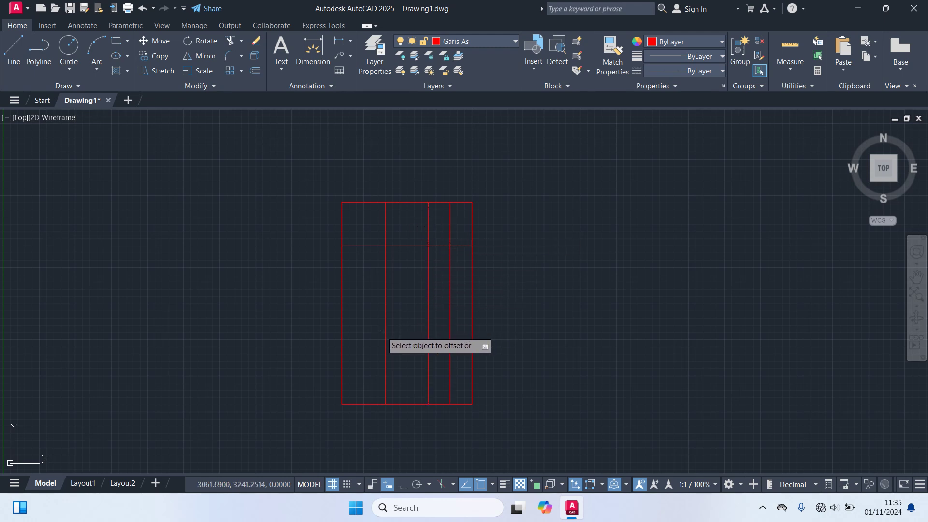
key("Escape")
- Offset the interior horizontal line below the top edge 500 downward
key("Return")
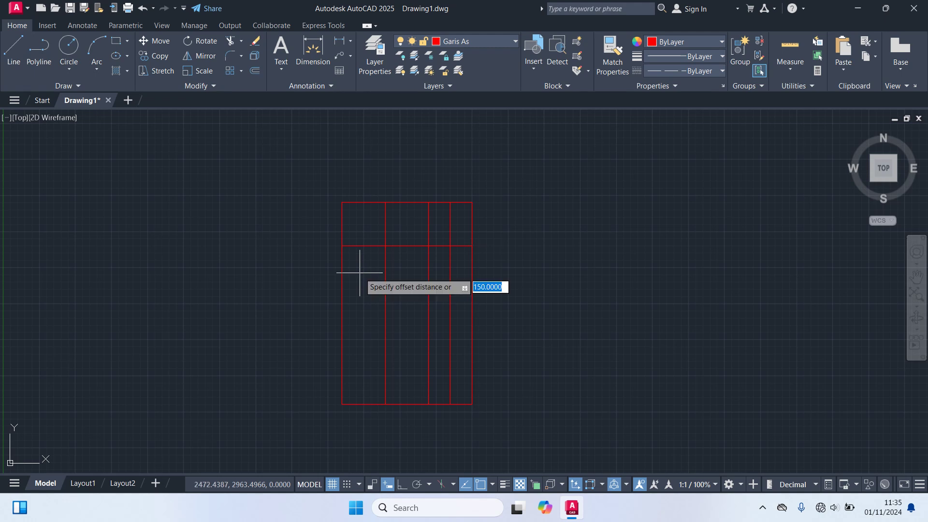
type("500")
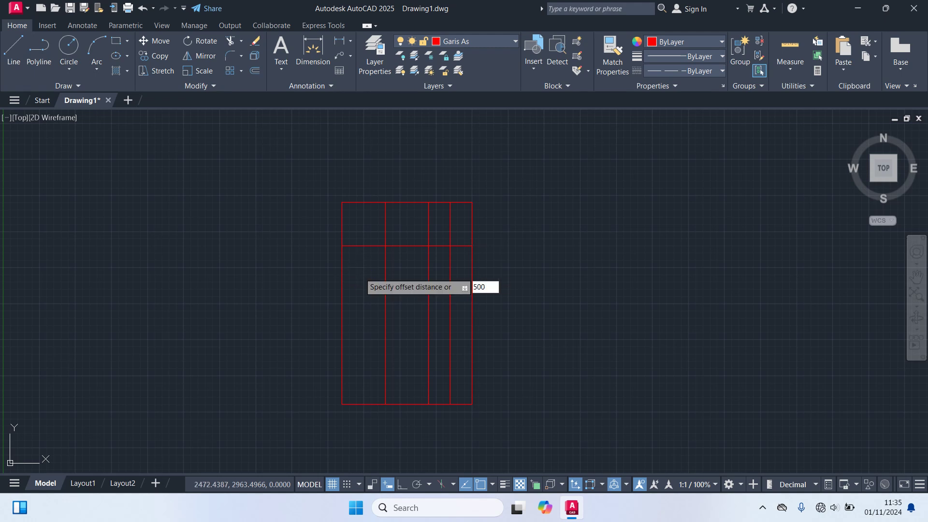
key("Return")
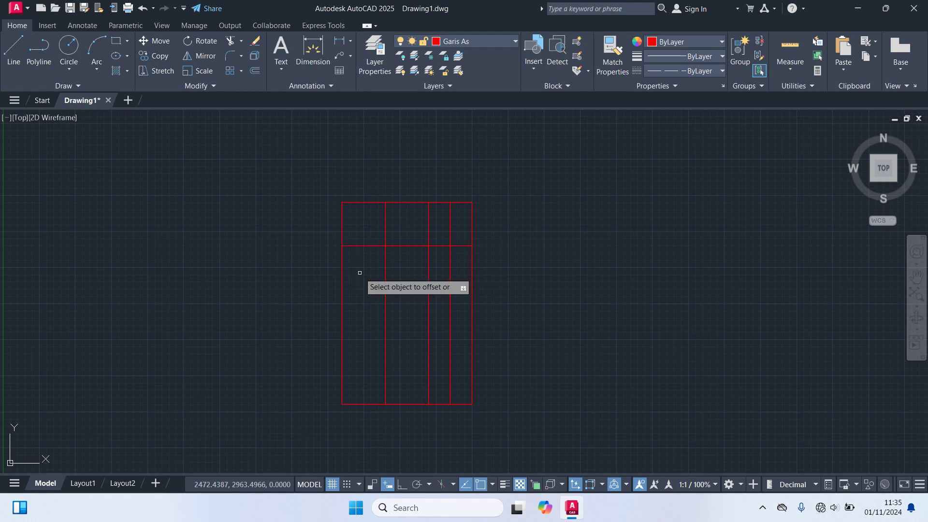
left_click(367, 246)
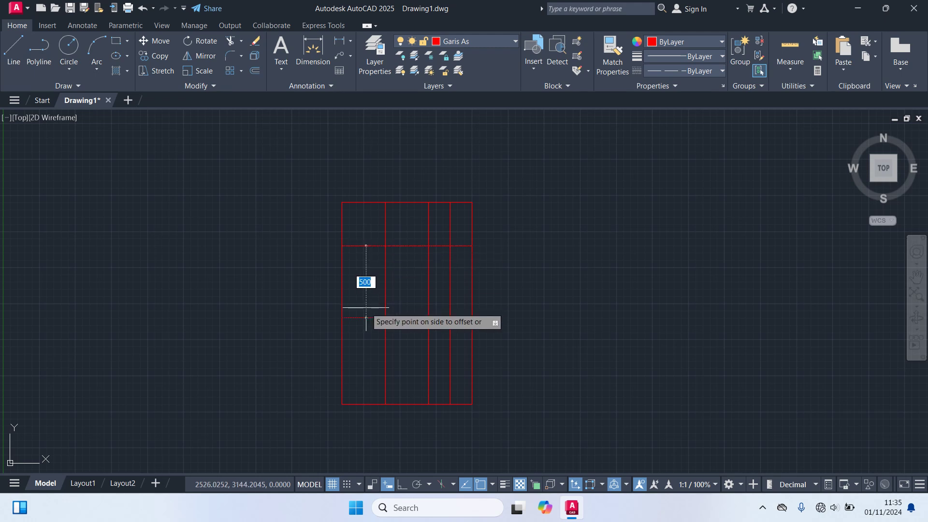
left_click(368, 337)
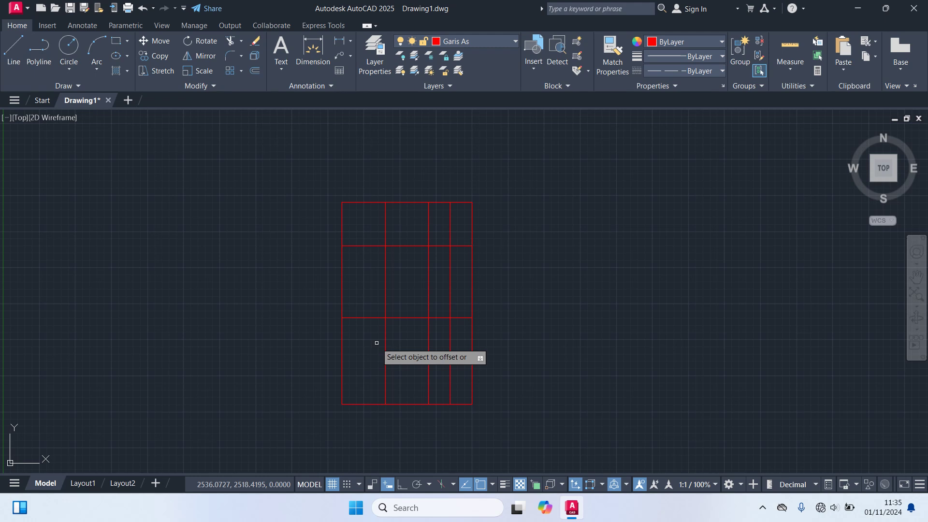
key("Escape")
- Offset the lower interior horizontal line 250 downward, and offset the resulting line another 250 downward
key("Return")
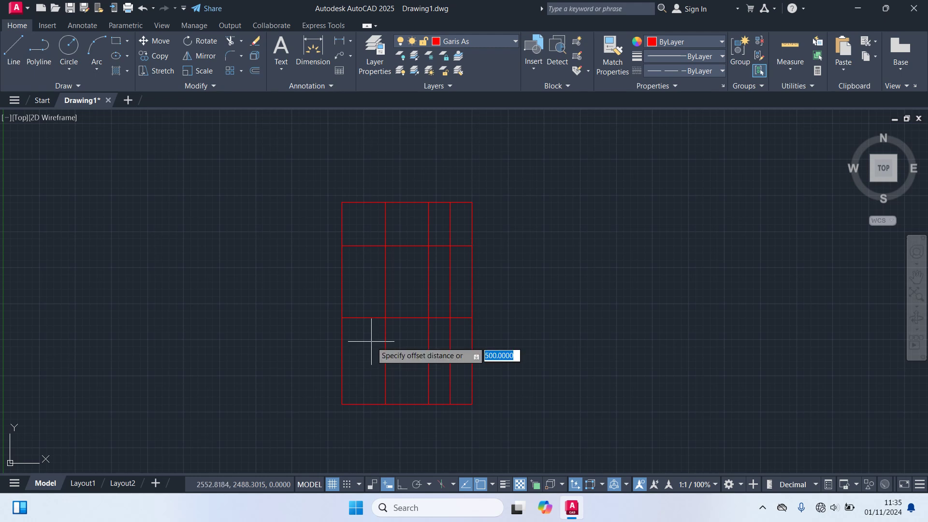
type("250")
key("Return")
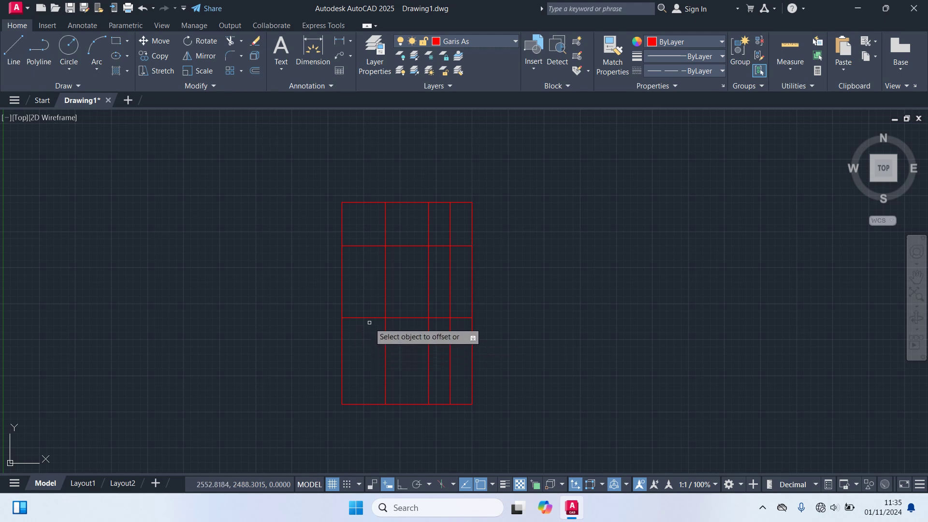
left_click(355, 318)
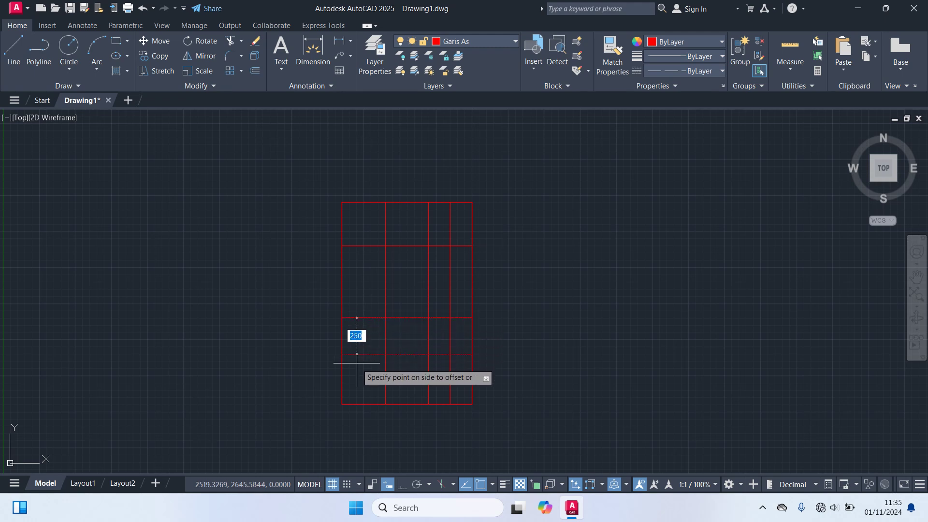
left_click(372, 360)
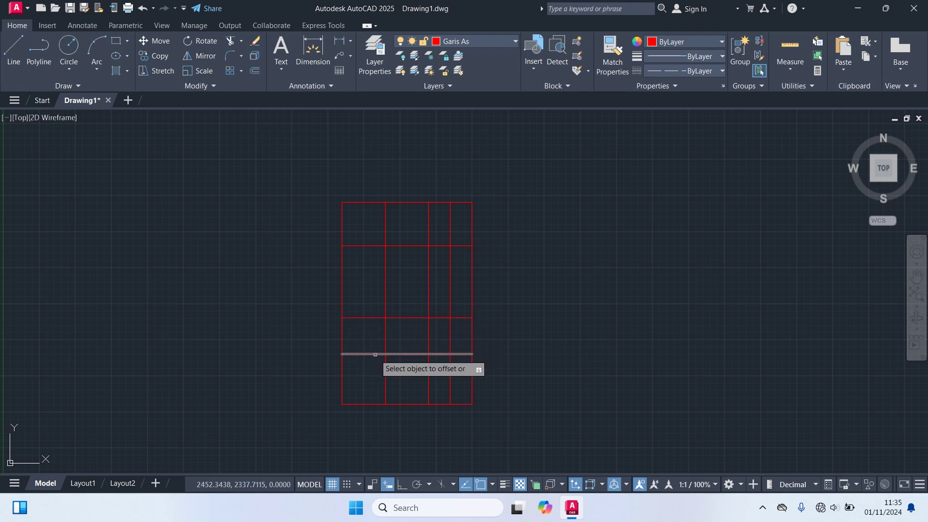
left_click(374, 353)
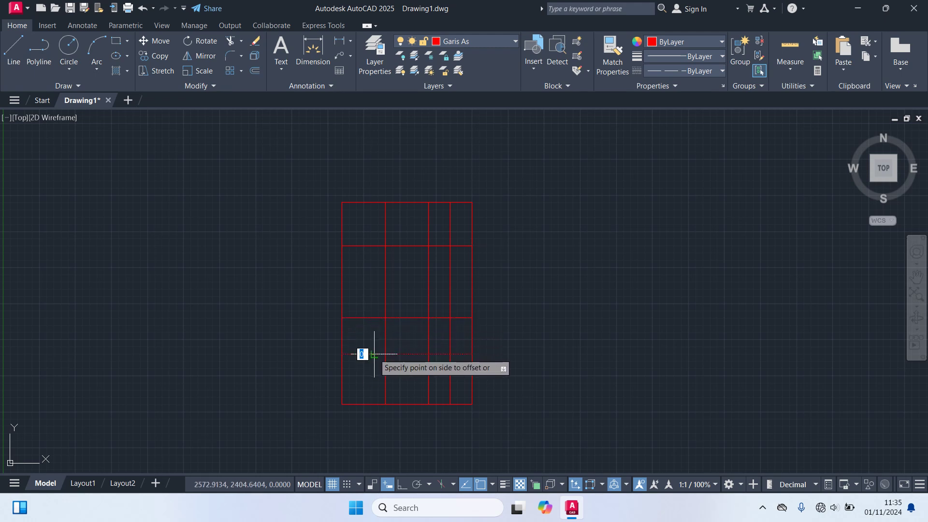
left_click(368, 396)
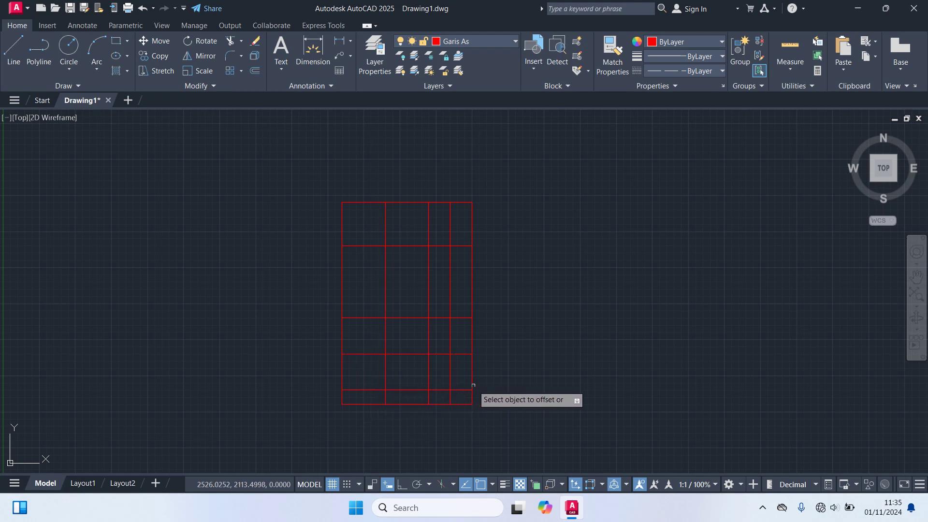
key("Return")
- Offset the rectangle's bottom edge 200 upward and end the Offset command
key("Return")
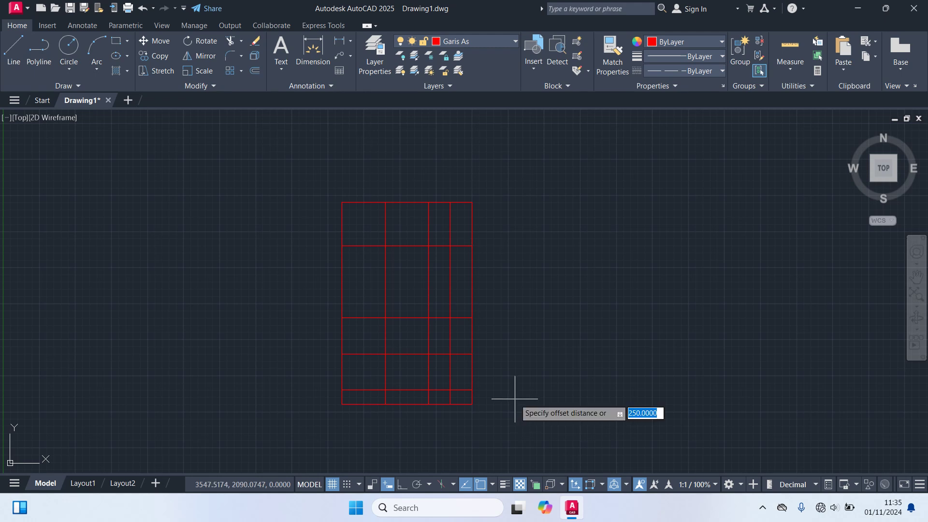
type("200")
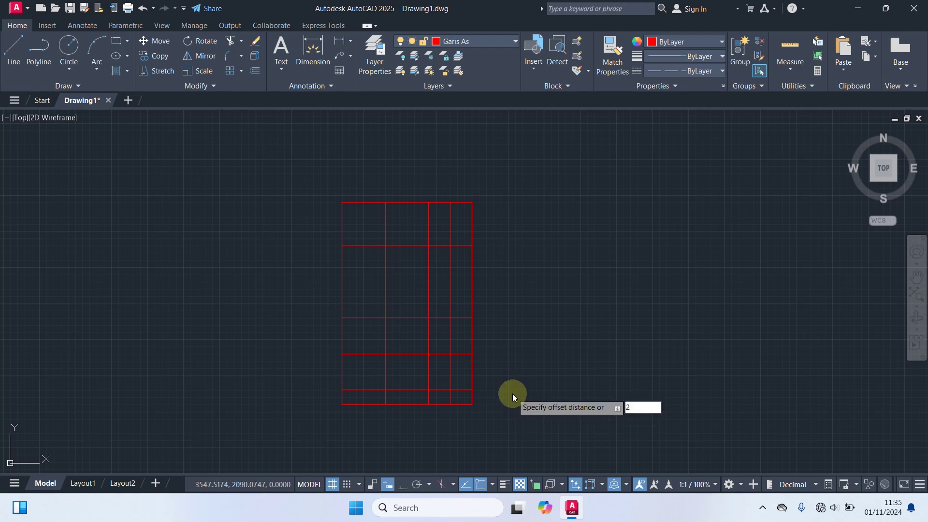
left_click(456, 404)
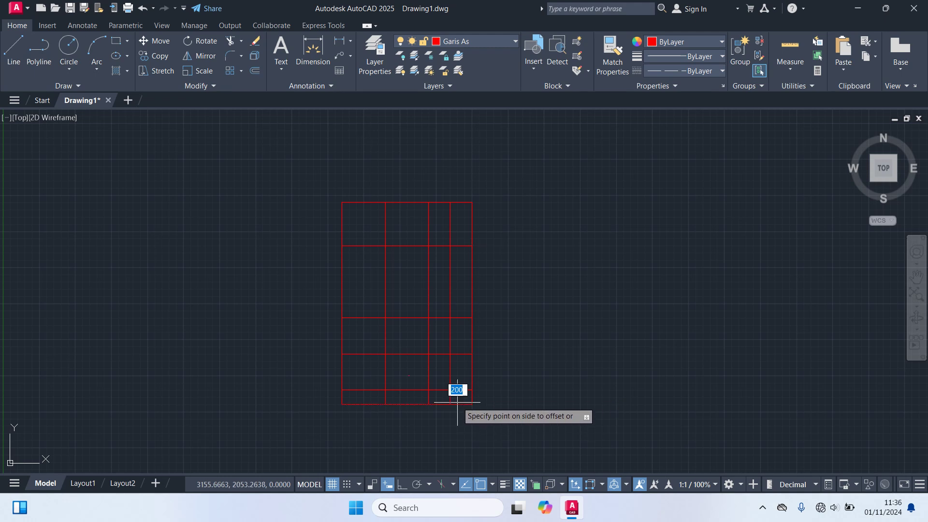
left_click(458, 363)
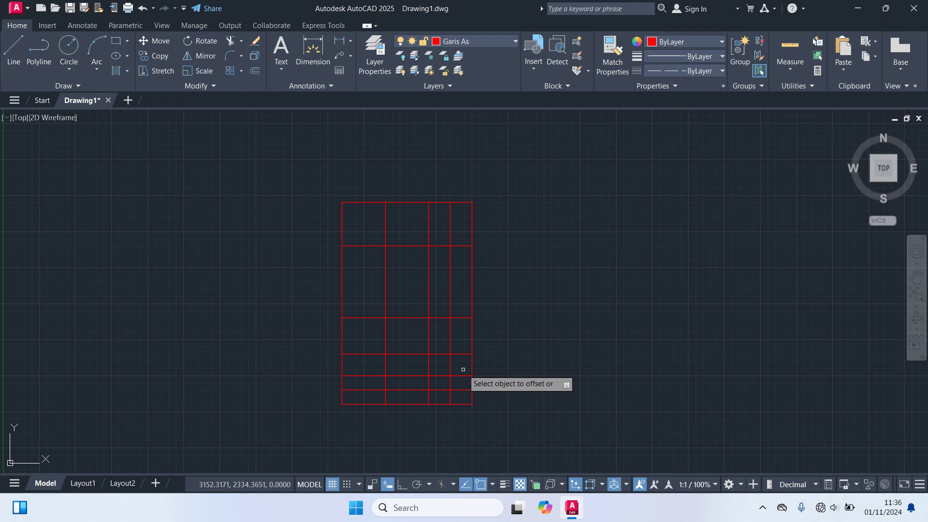
key("Return")
- Offset the second interior horizontal line from the bottom 400 upward
key("Return")
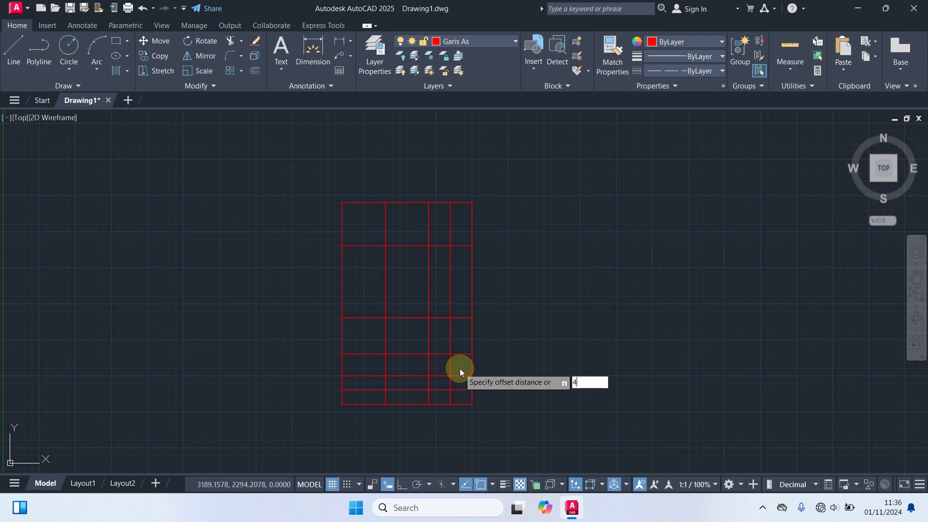
type("400")
key("Return")
left_click(461, 376)
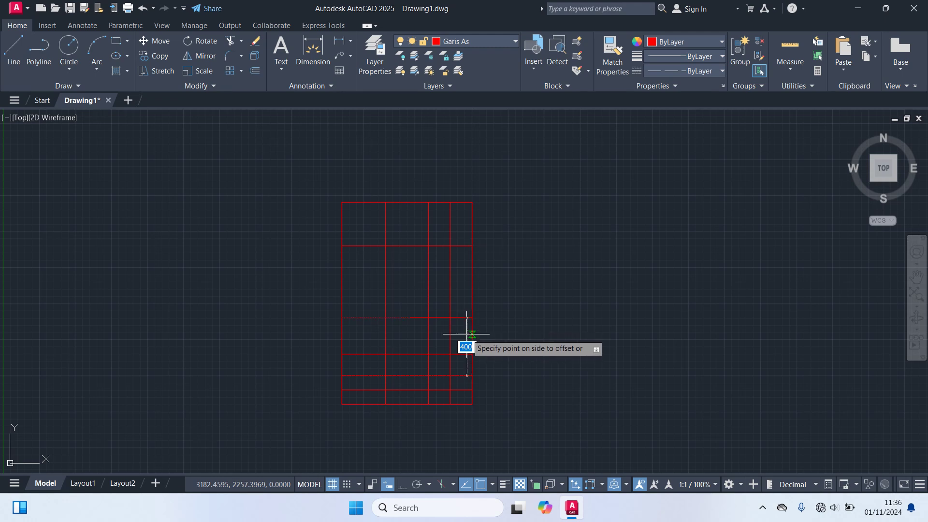
left_click(464, 334)
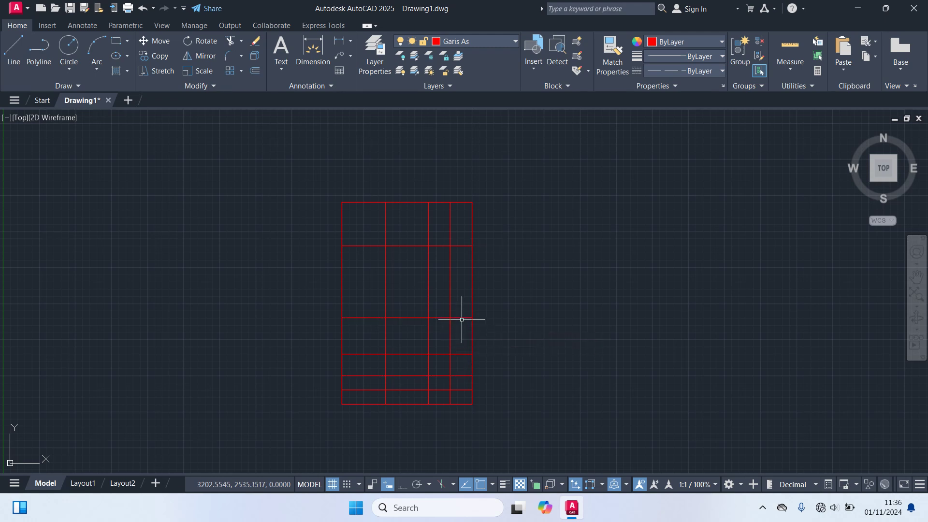
- Offset the fourth interior horizontal line from the bottom 200 upward
left_click(459, 318)
key("Return")
type("200")
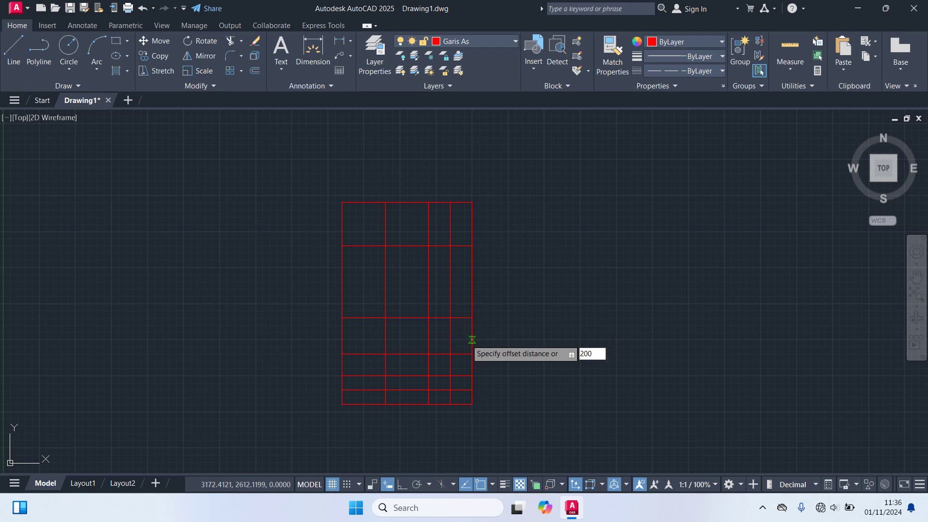
key("Return")
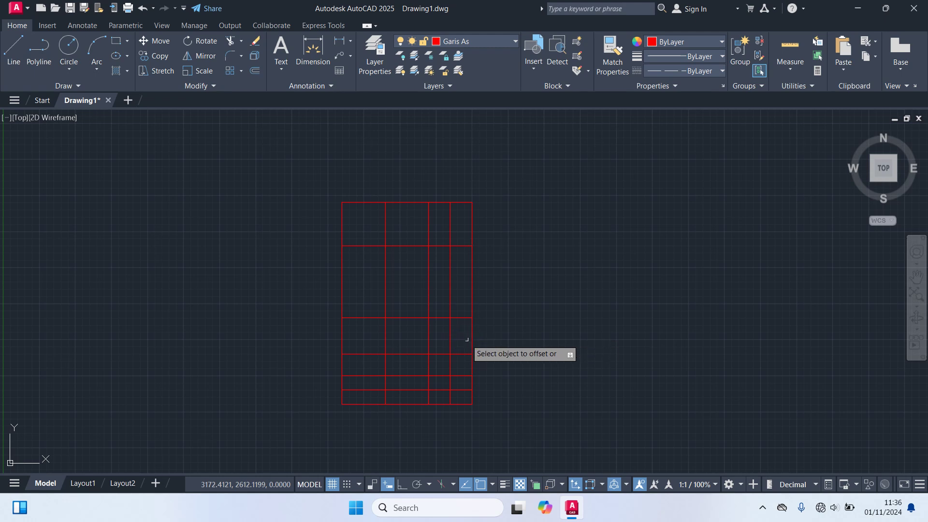
left_click(465, 318)
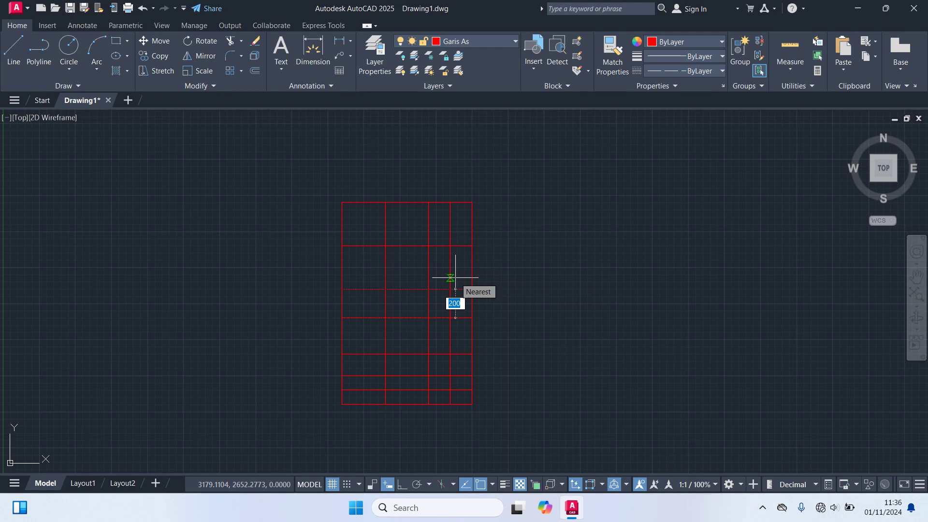
left_click(455, 278)
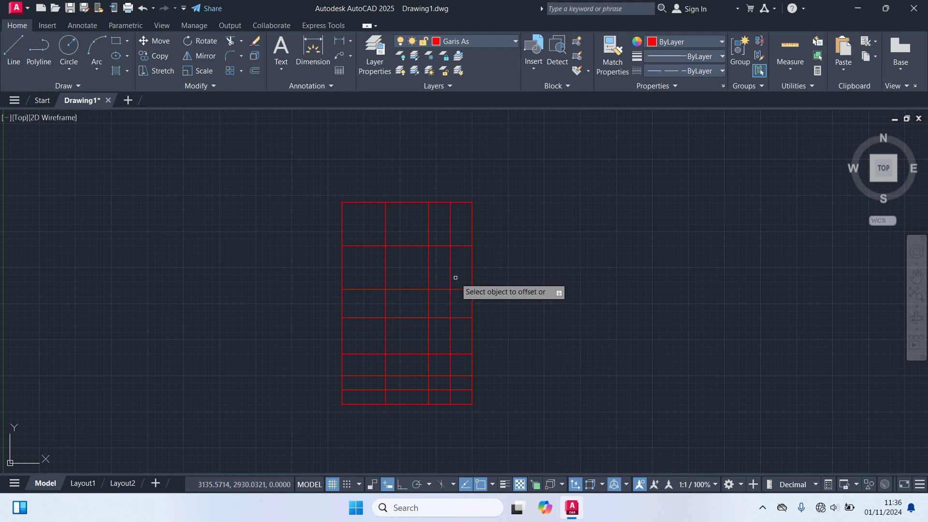
key("Return")
- Offset the fifth interior horizontal line from the bottom 400 upward and end the Offset command
key("Return")
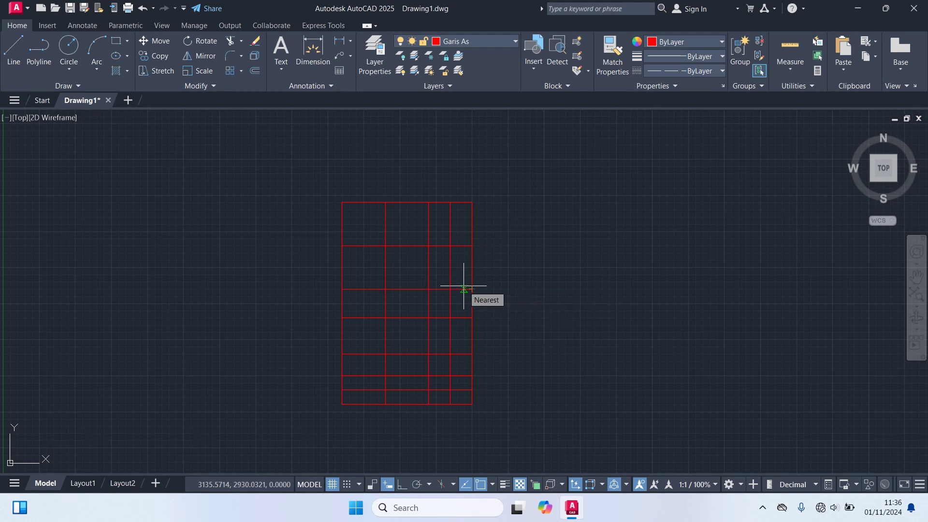
type("400")
key("Return")
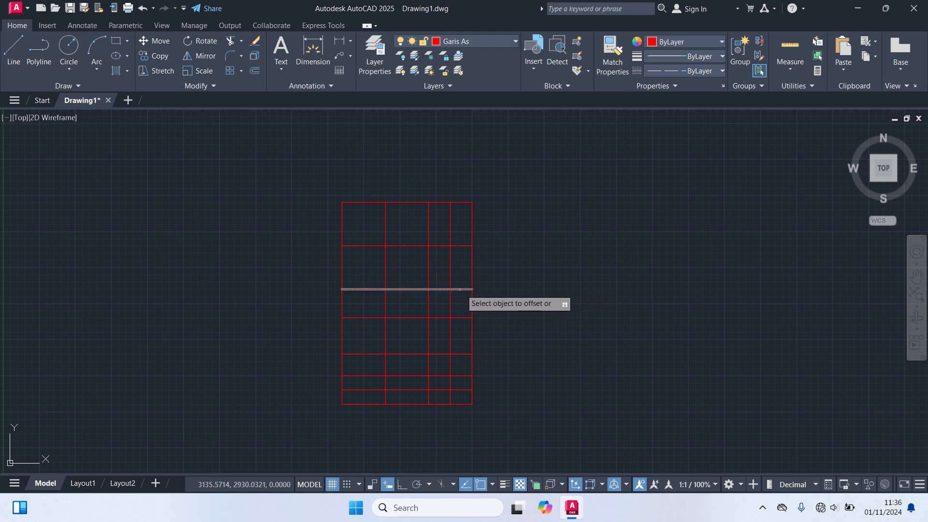
left_click(460, 289)
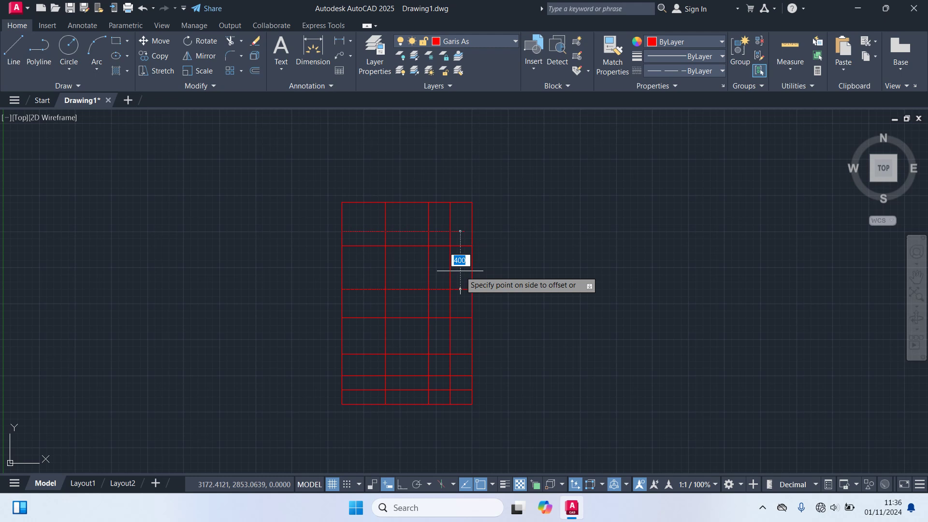
left_click(460, 219)
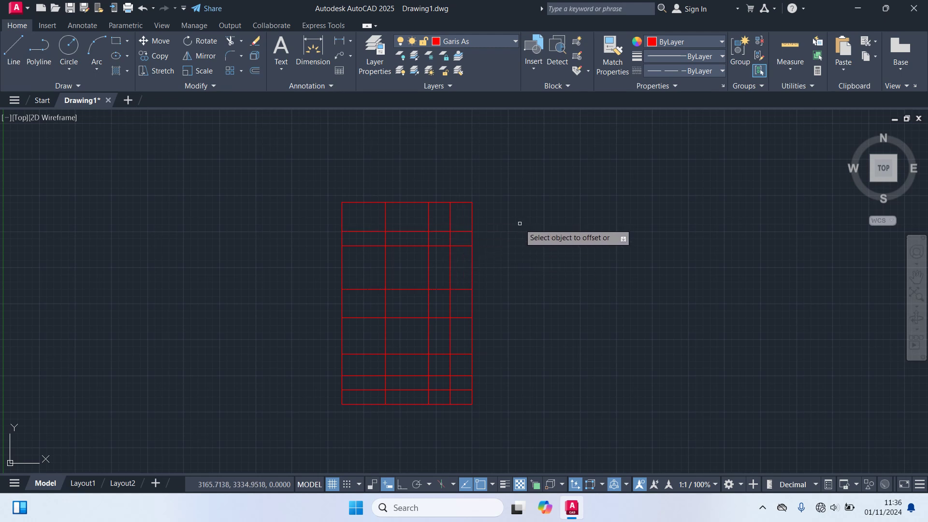
key("Escape")
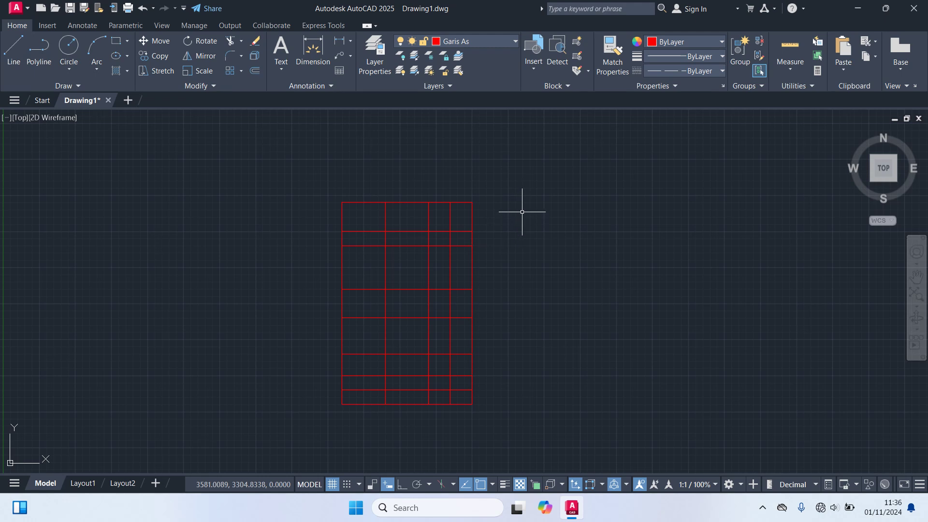
- Make Dimensi the current layer
scroll(528, 282, "up", 2)
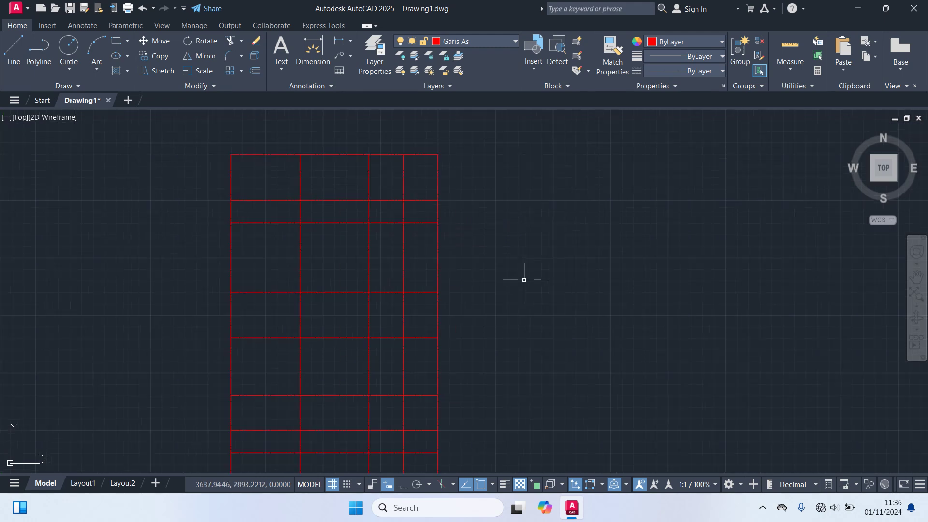
mouse_move(526, 275)
middle_mouse_down()
mouse_move(570, 234)
mouse_move(572, 246)
middle_mouse_up()
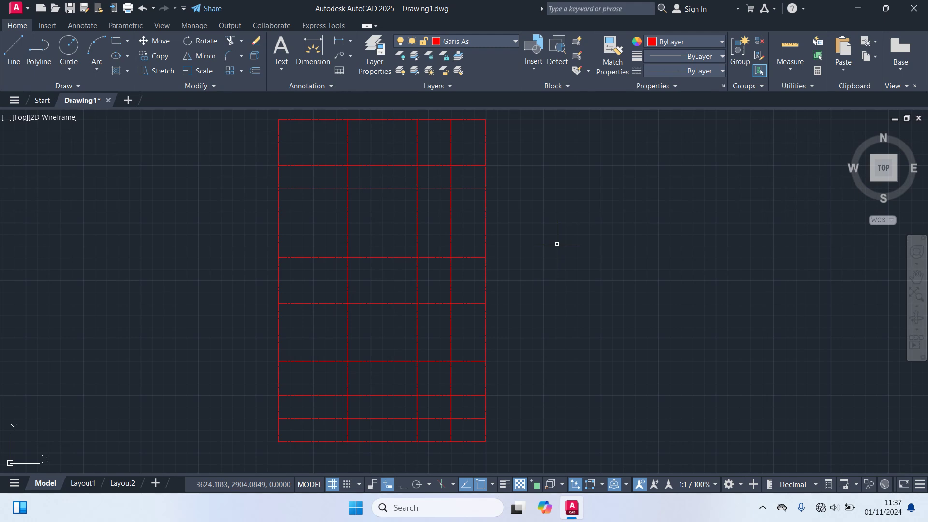
left_click(483, 40)
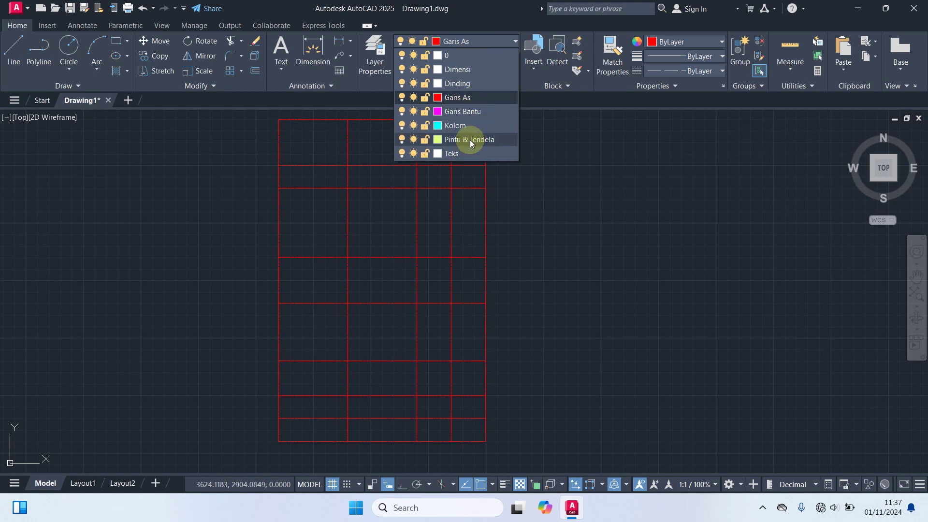
left_click(459, 70)
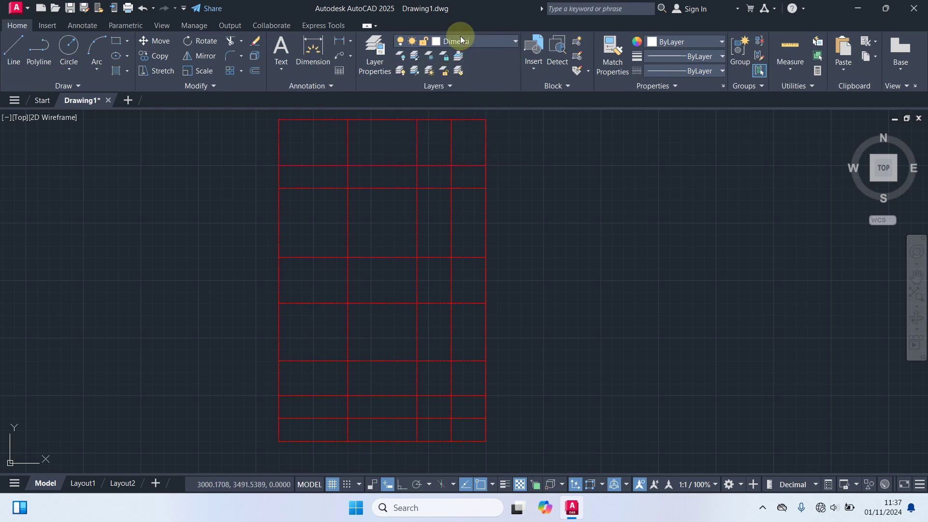
- Add quick dimensions for all the vertical axis lines, placing the dimension line just above the grid's top edge
middle_click_drag(523, 134, 538, 181)
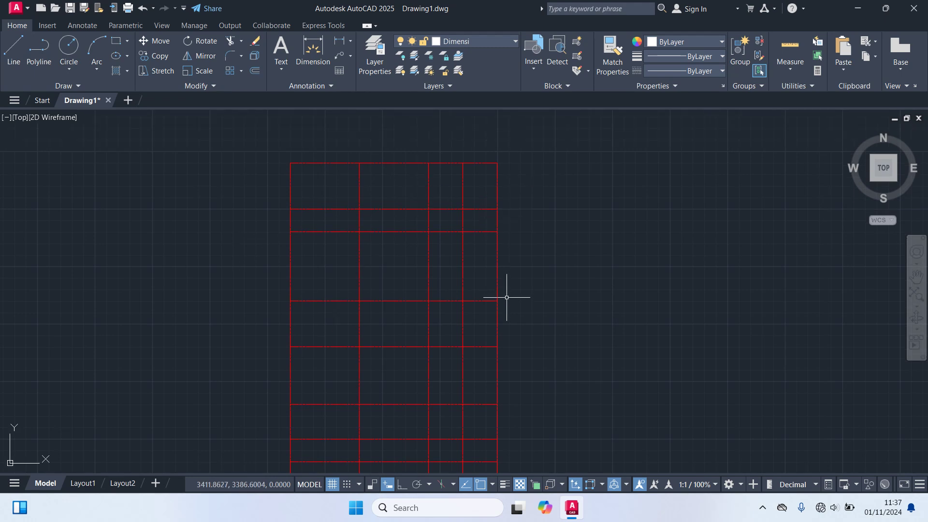
key("Return")
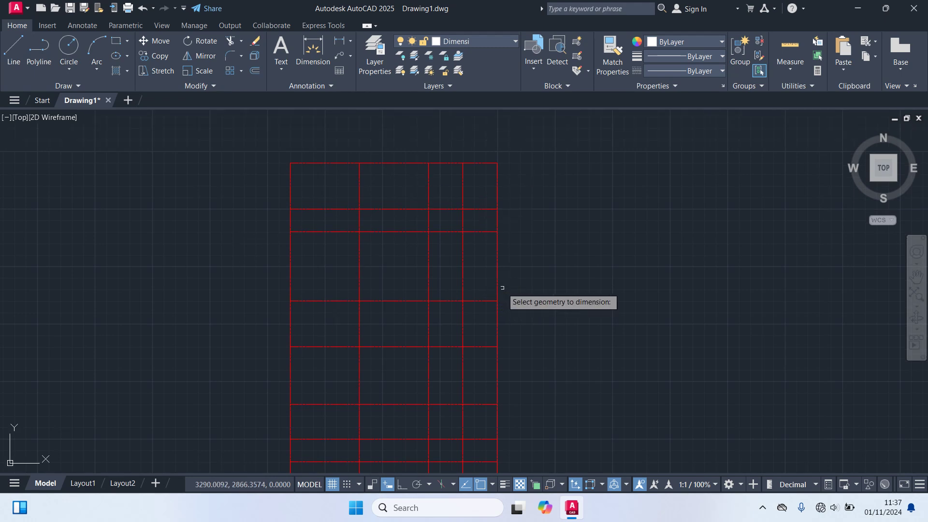
left_click(524, 183)
left_click(236, 189)
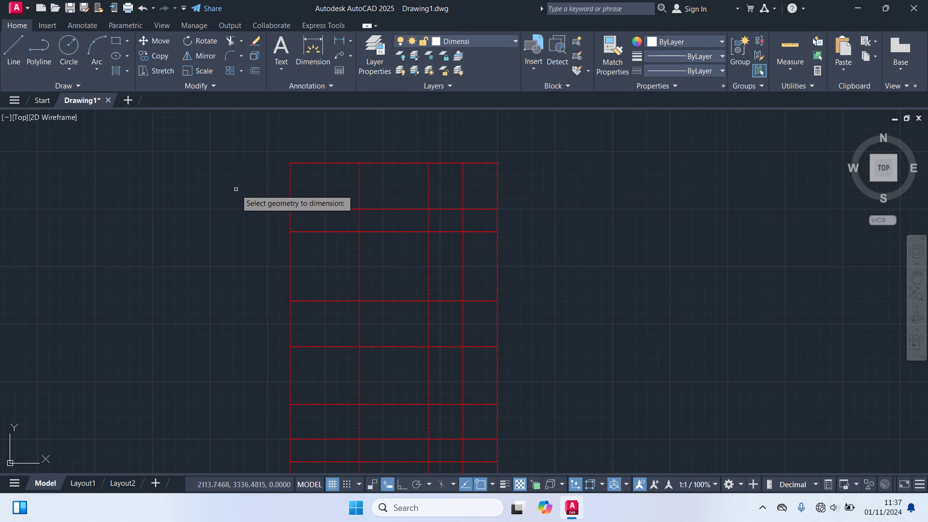
key("Return")
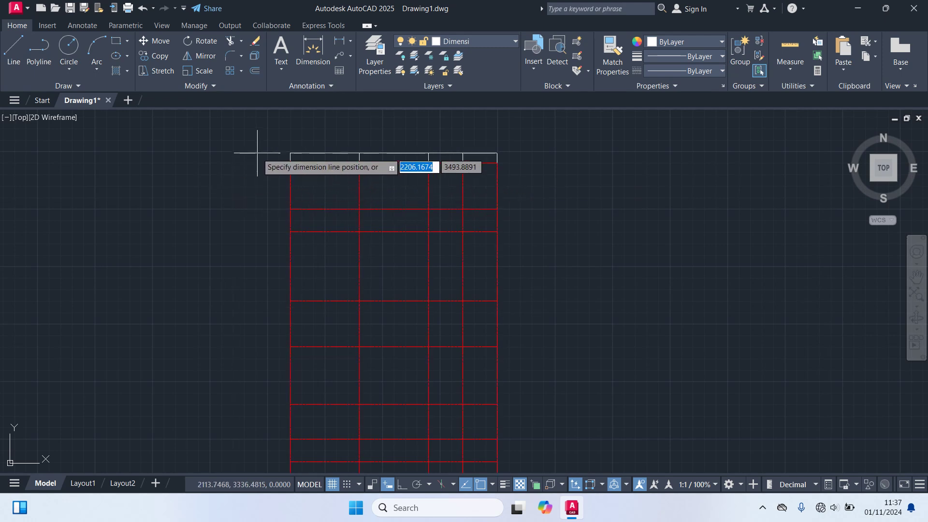
left_click(249, 148)
- Add quick dimensions for all the vertical axis lines below the grid's bottom edge
key("Return")
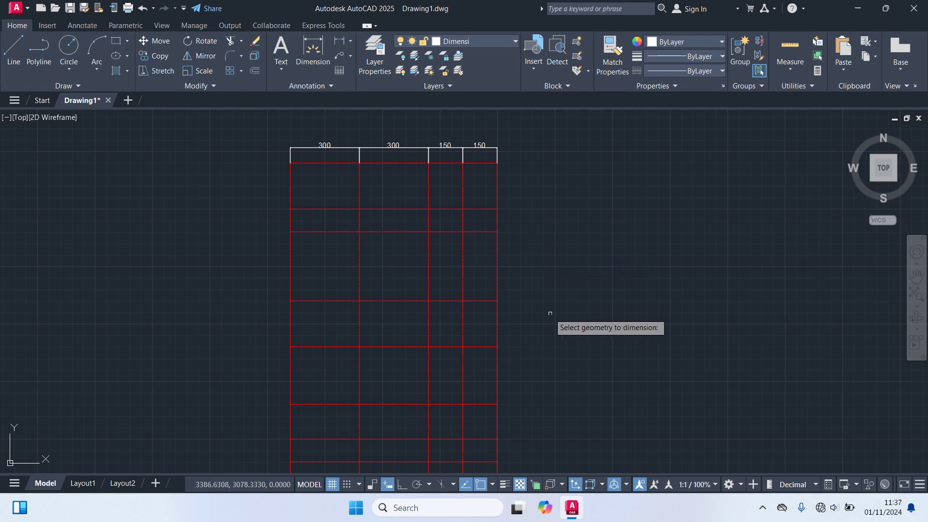
middle_click_drag(550, 314, 549, 265)
scroll(503, 343, "up", 2)
left_click(512, 348)
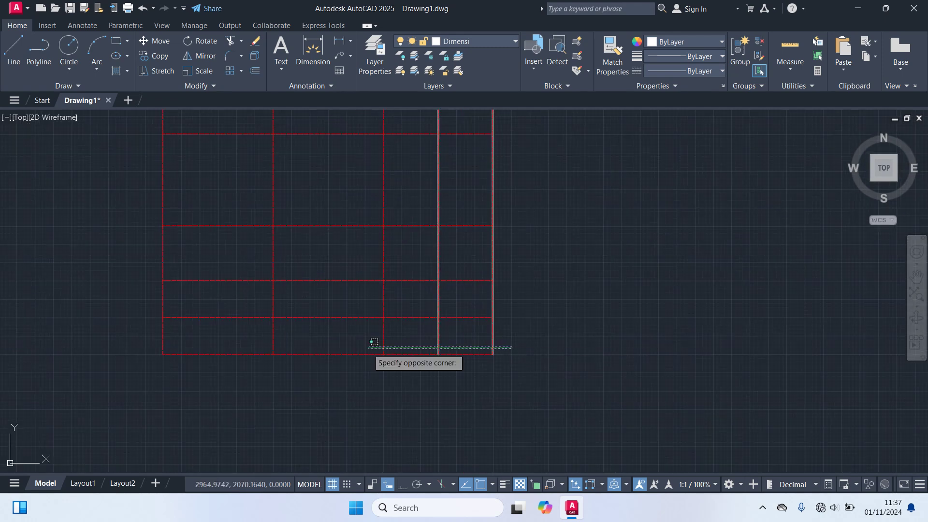
left_click(149, 332)
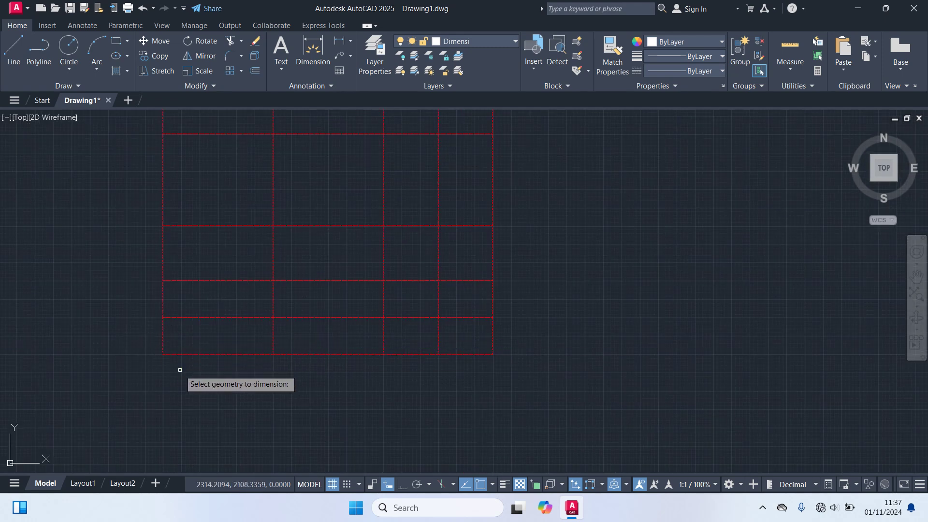
key("Return")
left_click(426, 393)
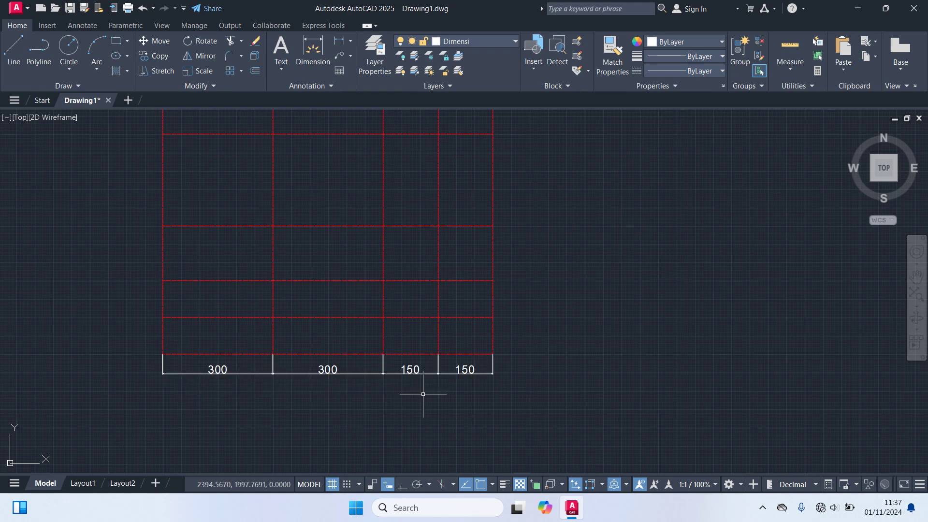
- Add quick dimensions for all the horizontal axis lines, placing the dimension line just right of the grid's right edge
scroll(449, 393, "down", 2)
middle_click_drag(461, 391, 454, 426)
key("Return")
scroll(469, 411, "up", 2)
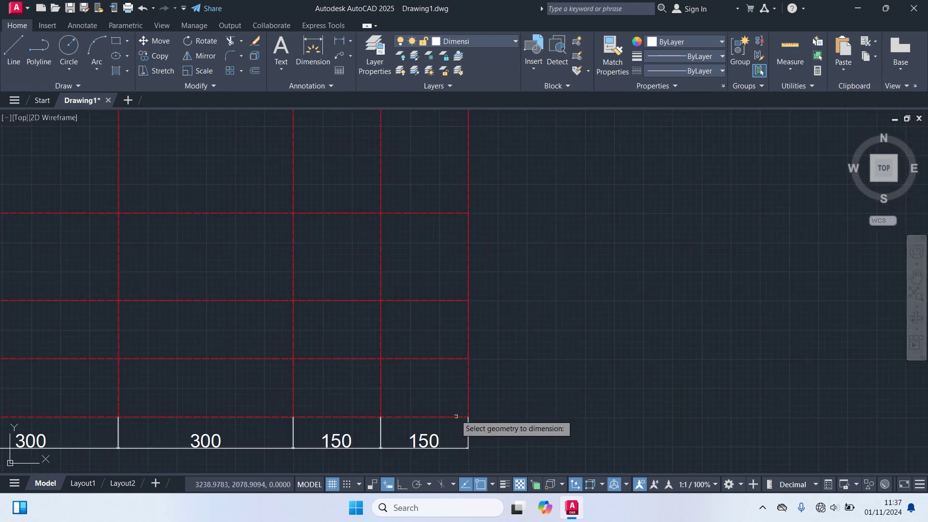
left_click(454, 424)
scroll(401, 194, "down", 3)
middle_click_drag(398, 184, 406, 375)
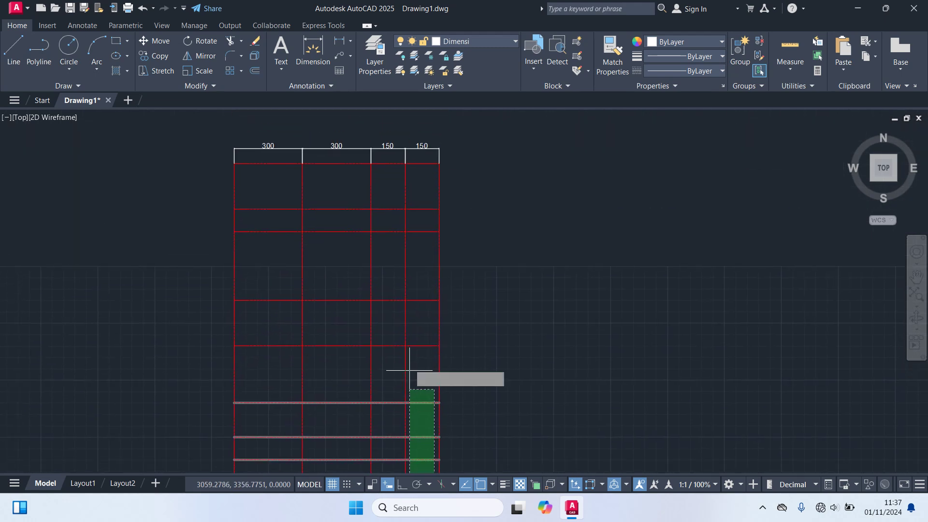
scroll(411, 151, "up", 2)
left_click(414, 149)
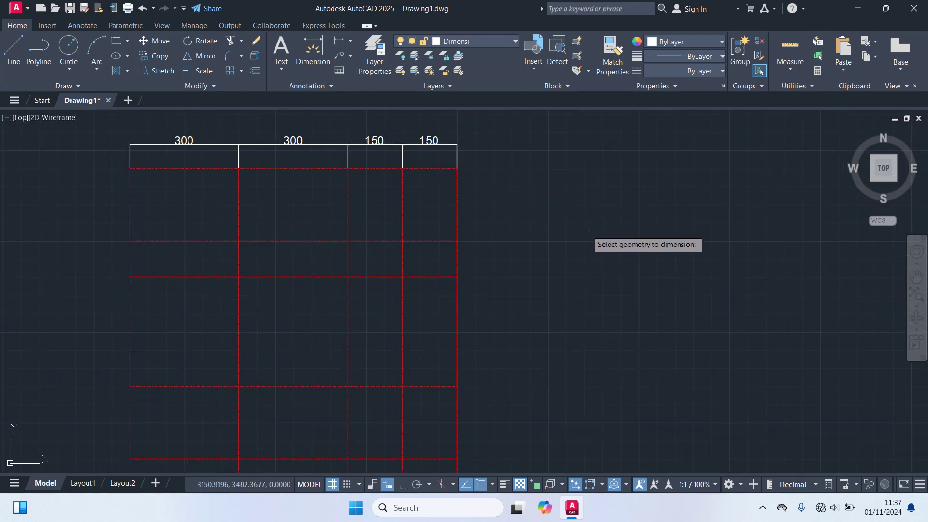
key("Return")
left_click(489, 227)
- Add quick dimensions for all the horizontal axis lines, placing the dimension line just left of the grid's left edge
scroll(489, 226, "down", 2)
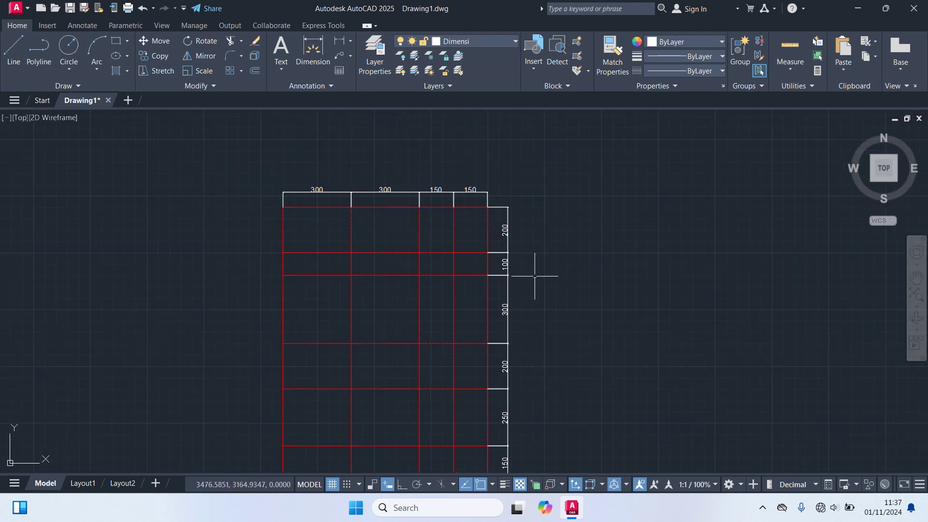
middle_click_drag(534, 269, 484, 234)
key("Return")
scroll(351, 430, "up", 4)
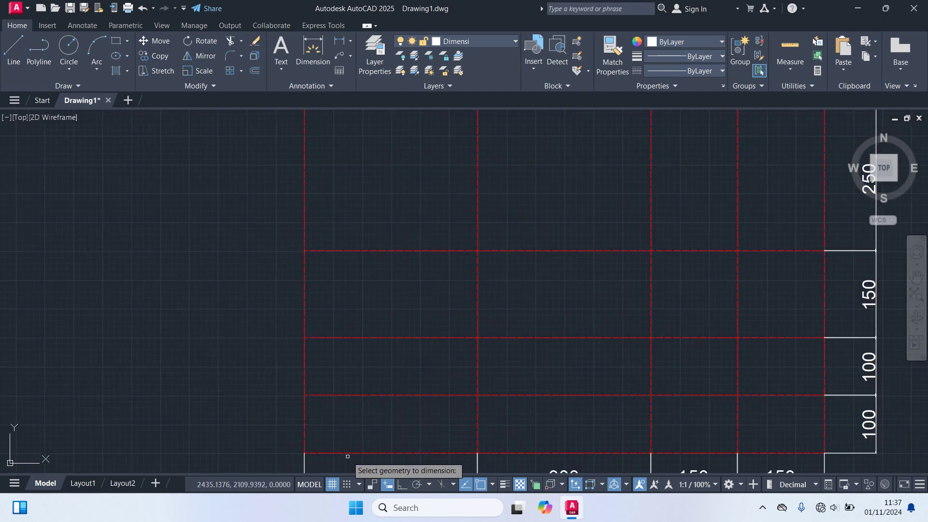
left_click(348, 453)
scroll(369, 337, "down", 7)
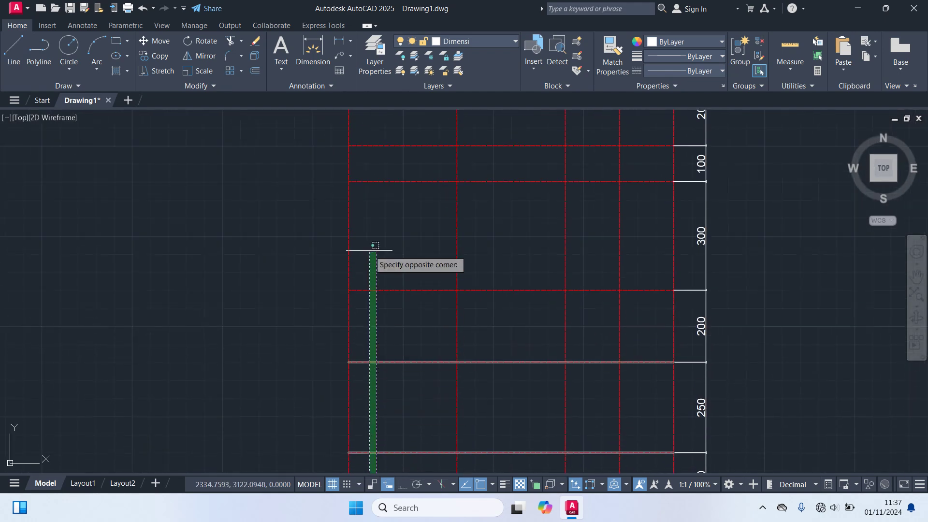
scroll(378, 200, "up", 6)
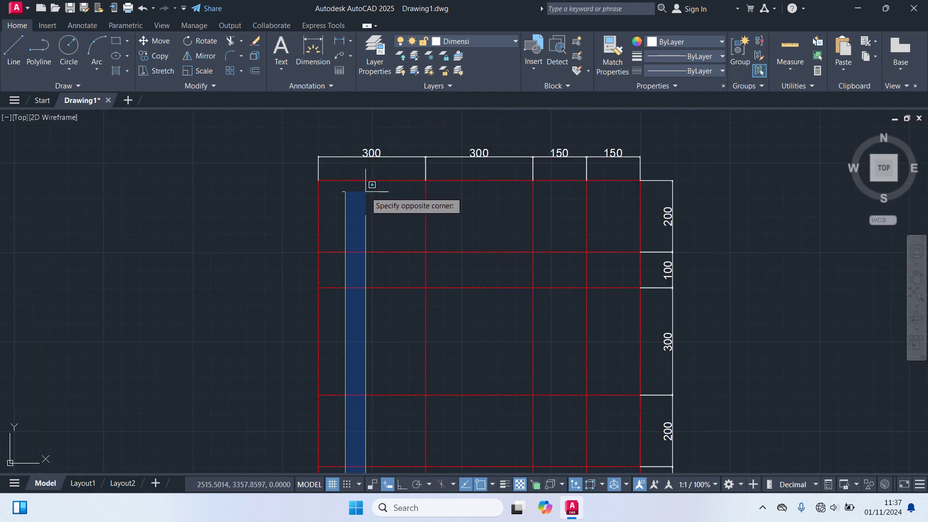
left_click(347, 164)
key("Return")
scroll(283, 220, "down", 2)
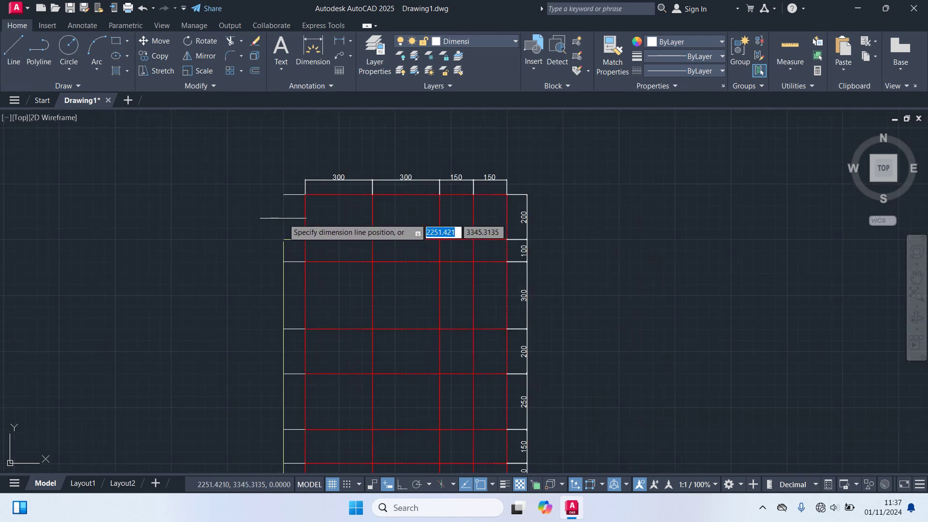
middle_click_drag(284, 223, 326, 154)
left_click(326, 153)
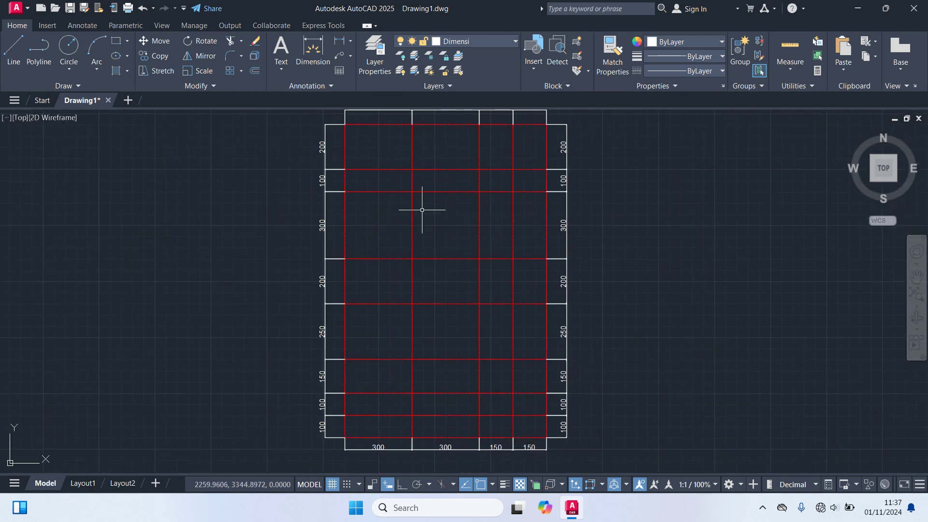
- Trim the second horizontal axis line from the top out of the two 300-wide bays
middle_click_drag(422, 210, 420, 385)
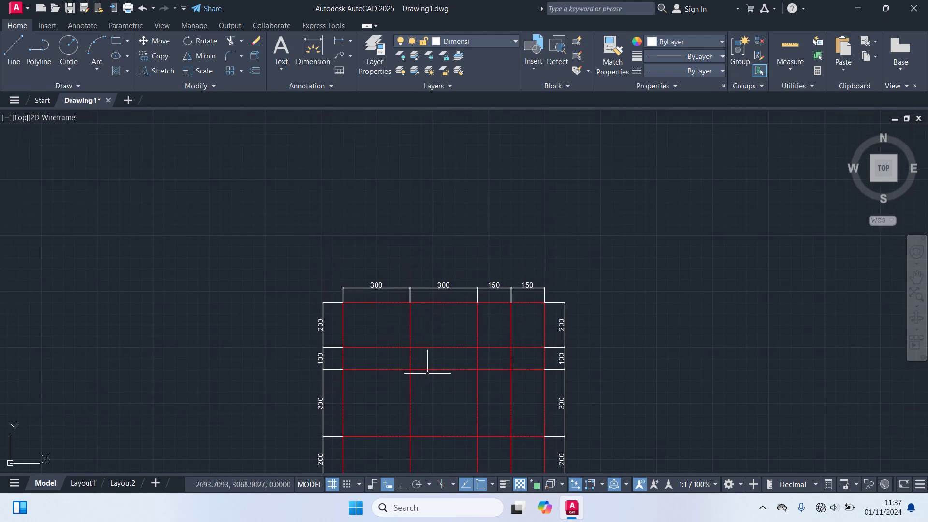
middle_click_drag(413, 352, 410, 261)
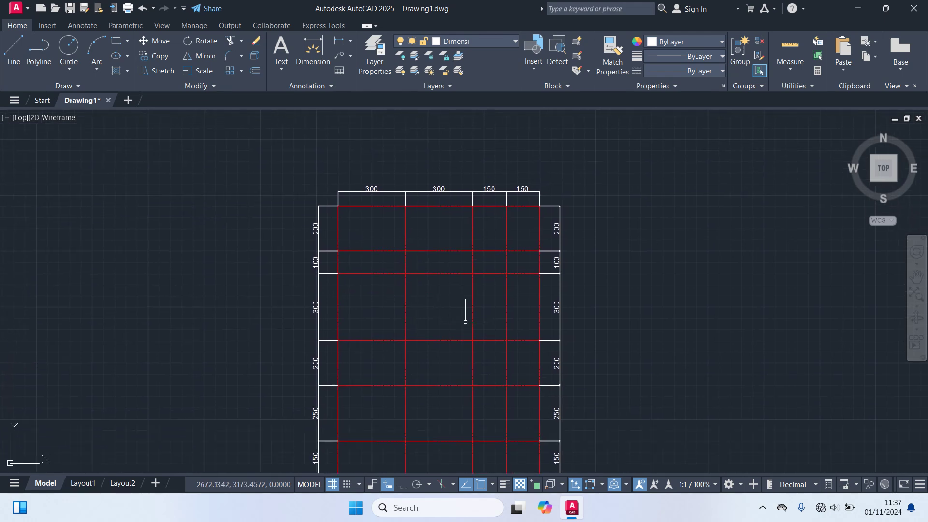
type("TR")
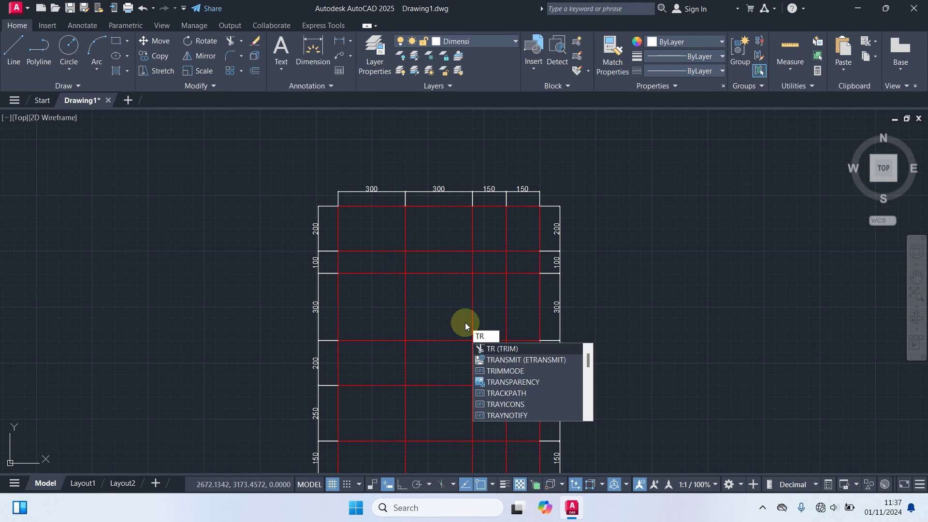
key("Return")
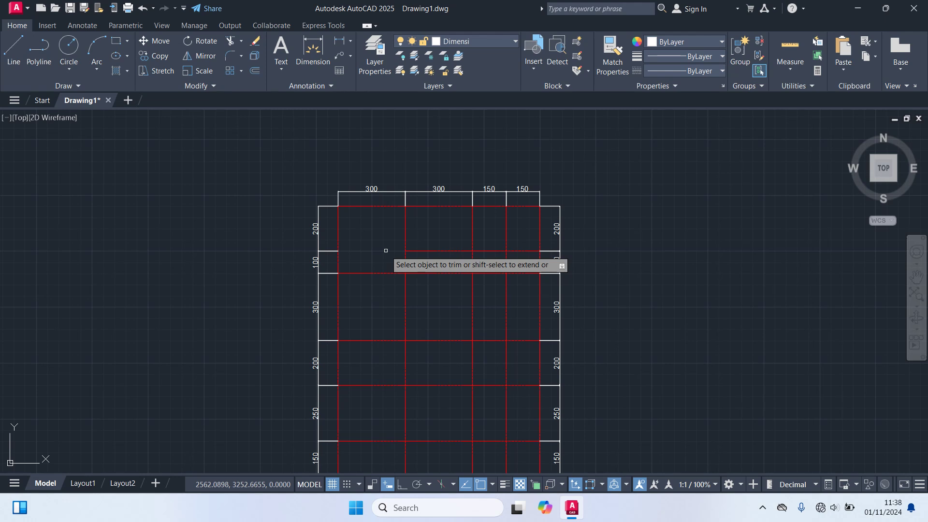
left_click(430, 251)
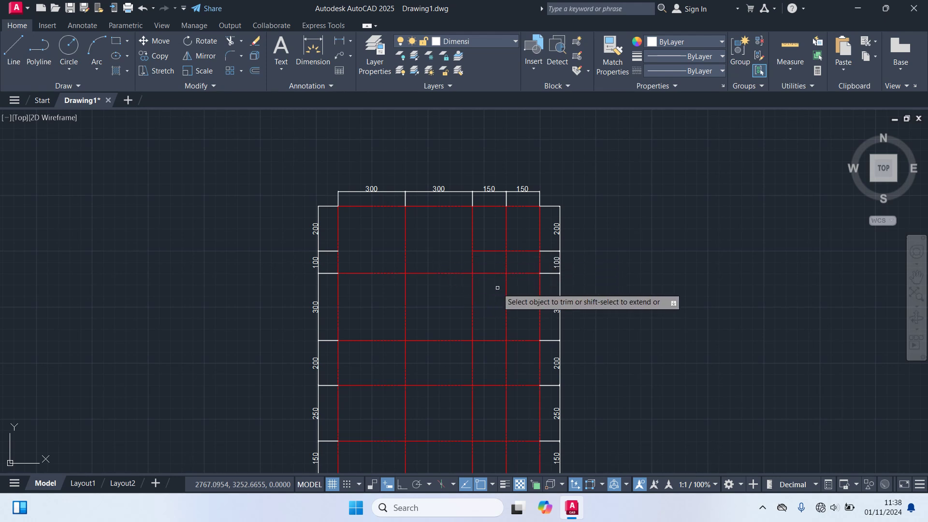
- Trim the third horizontal axis from the top across both 150-wide bays, and the vertical axis between those bays through the upper 100 and 300 rows
left_click(494, 274)
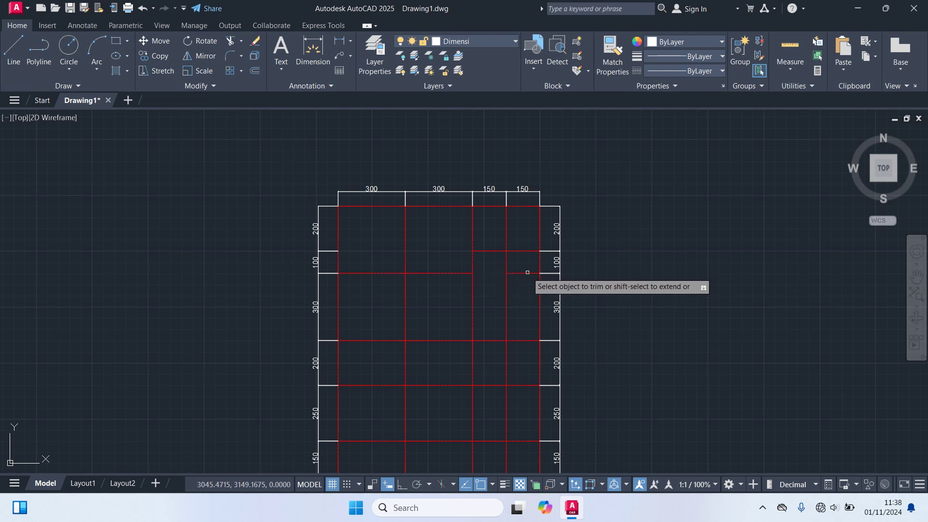
left_click(527, 273)
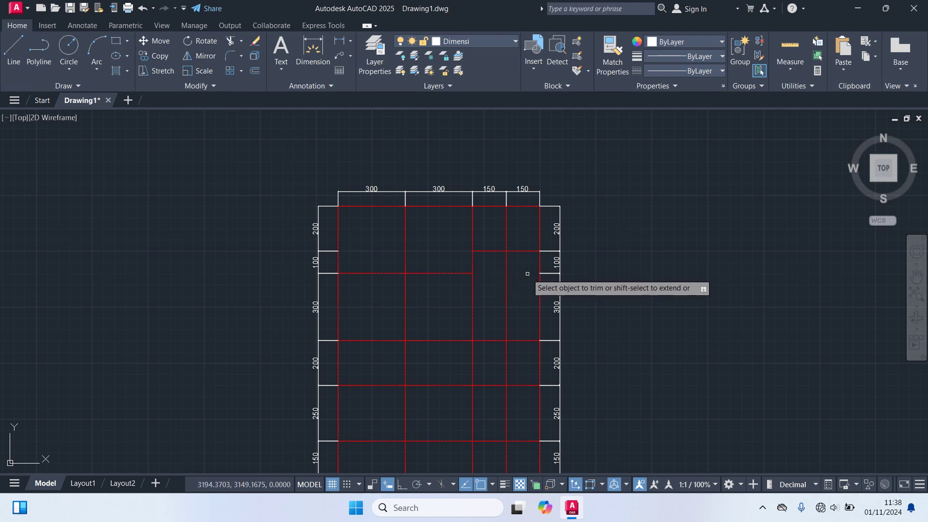
left_click(506, 285)
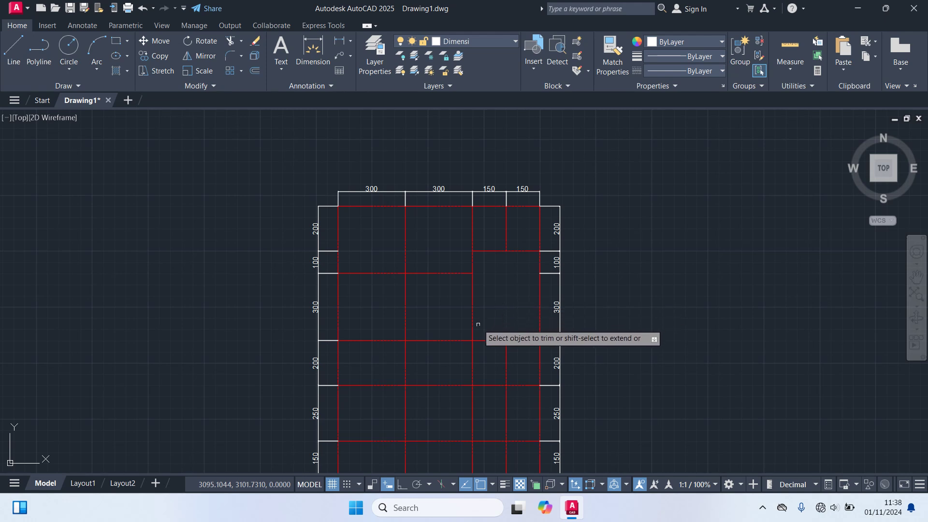
- Trim the left and bottom axis segments off the grid's lower-left cell, and the line above the bottom row in the second 300-wide bay
mouse_move(478, 324)
middle_mouse_down()
mouse_move(483, 252)
mouse_move(464, 199)
middle_mouse_up()
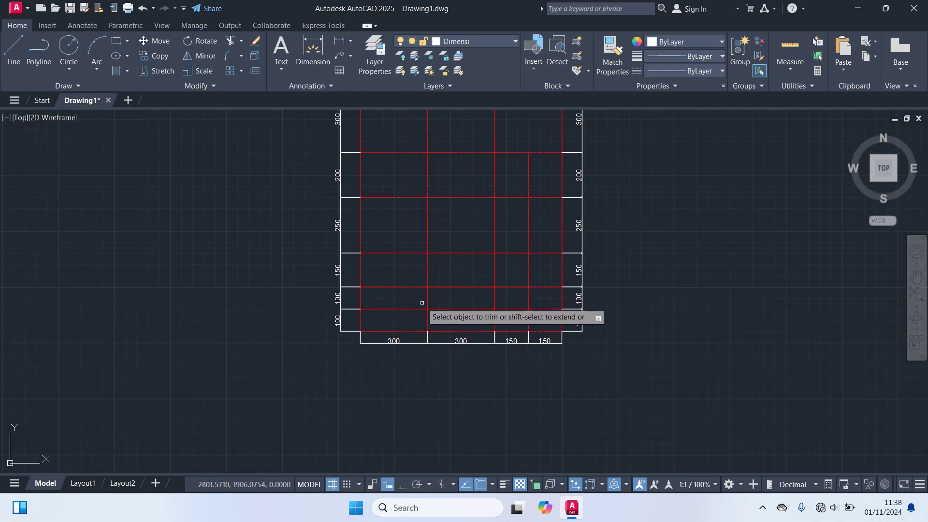
left_click(409, 333)
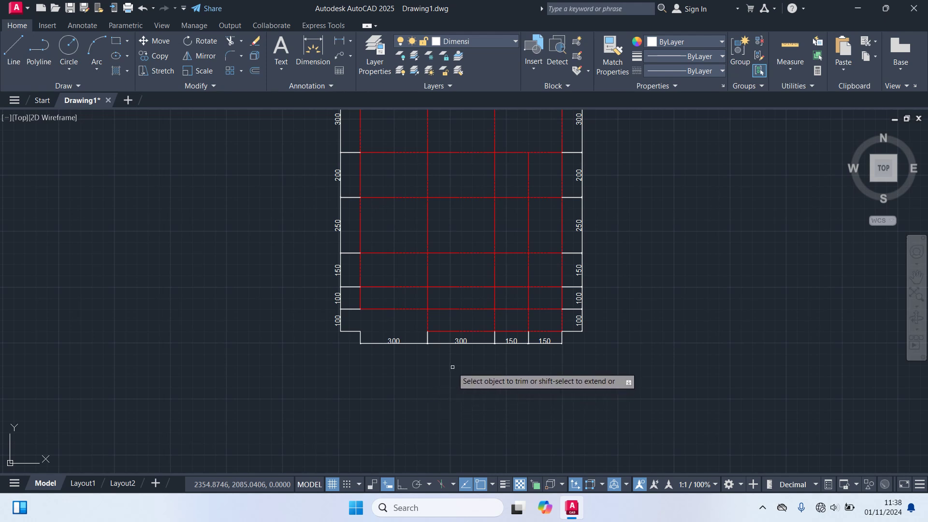
left_click(453, 308)
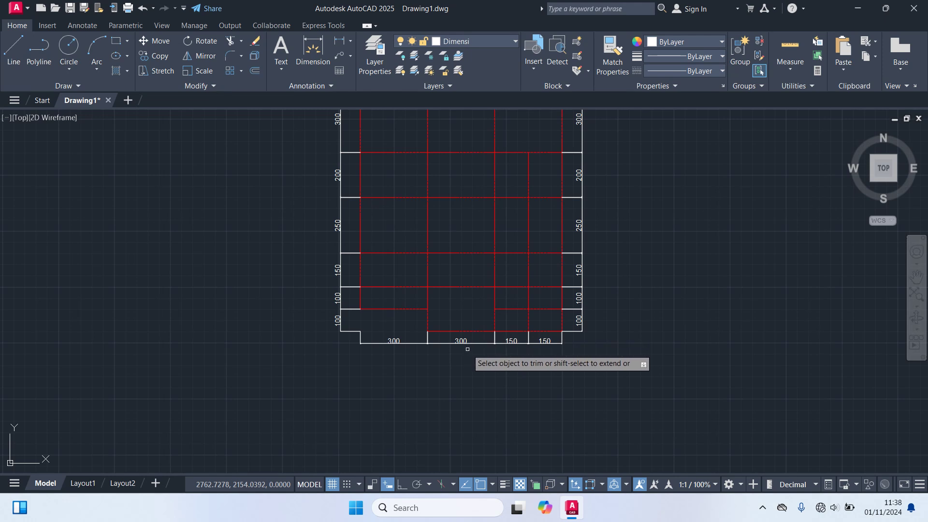
- Trim away the axis segments of both 150-wide bays within the two lowest 100 rows
left_click(505, 332)
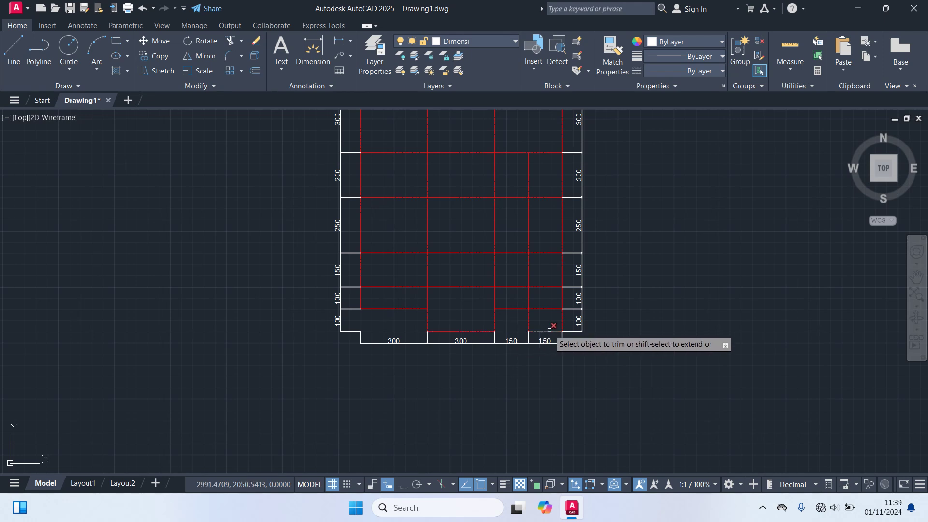
left_click(529, 323)
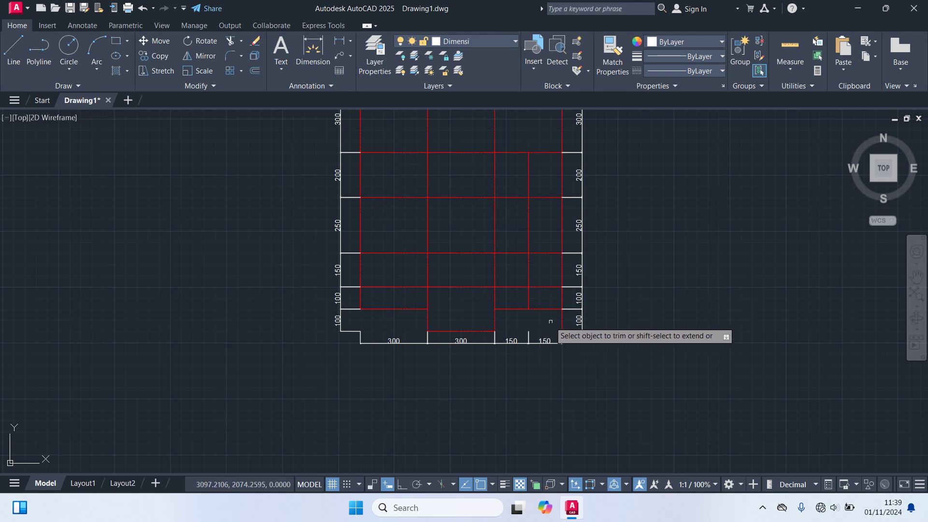
left_click(563, 323)
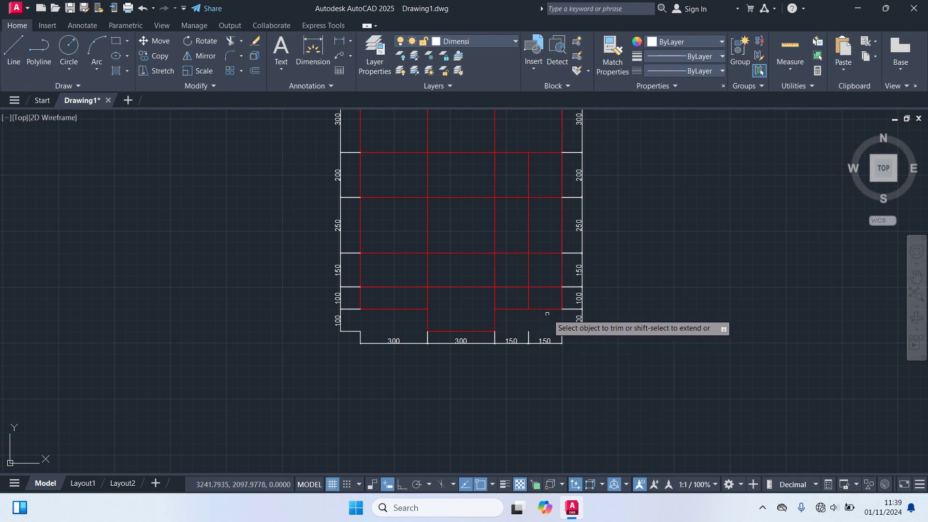
left_click(521, 309)
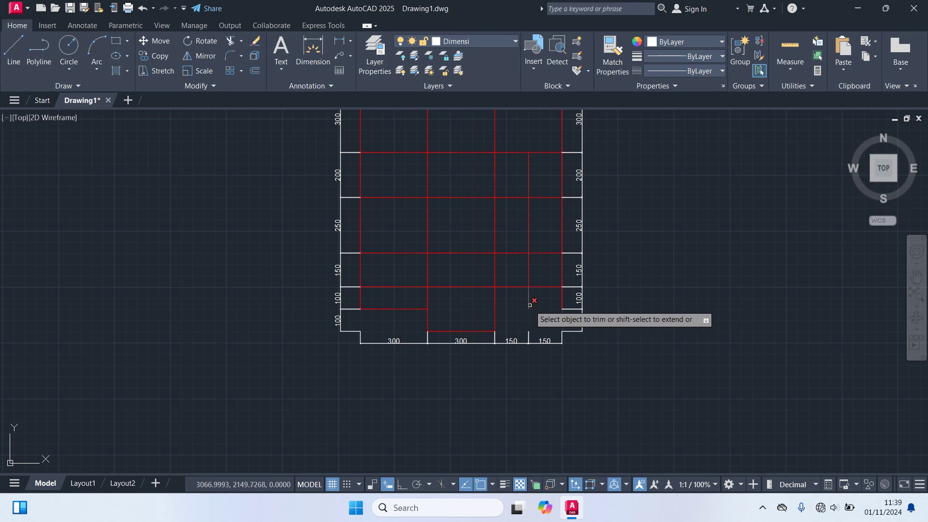
left_click(530, 306)
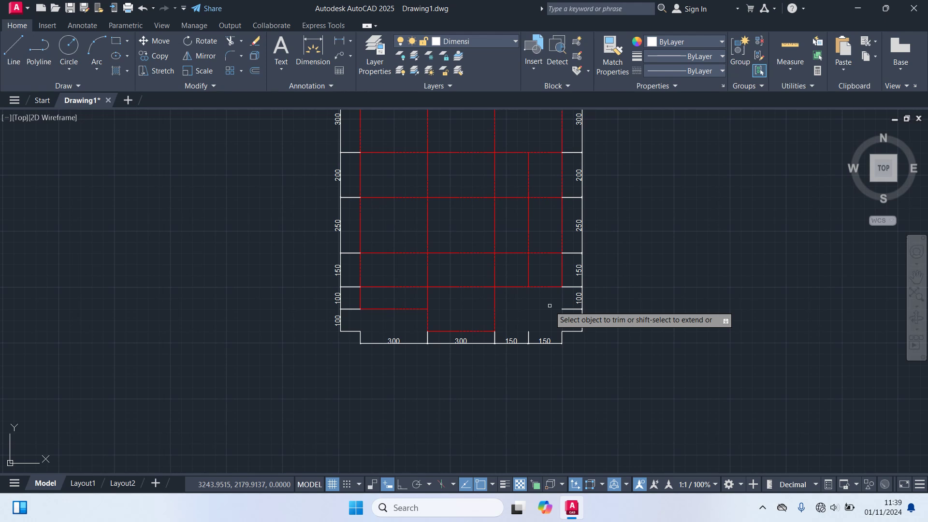
- Trim all remaining axis segments of both 150-wide bays below the lower 200 row, clearing the 250 and 150 rows
left_click(561, 279)
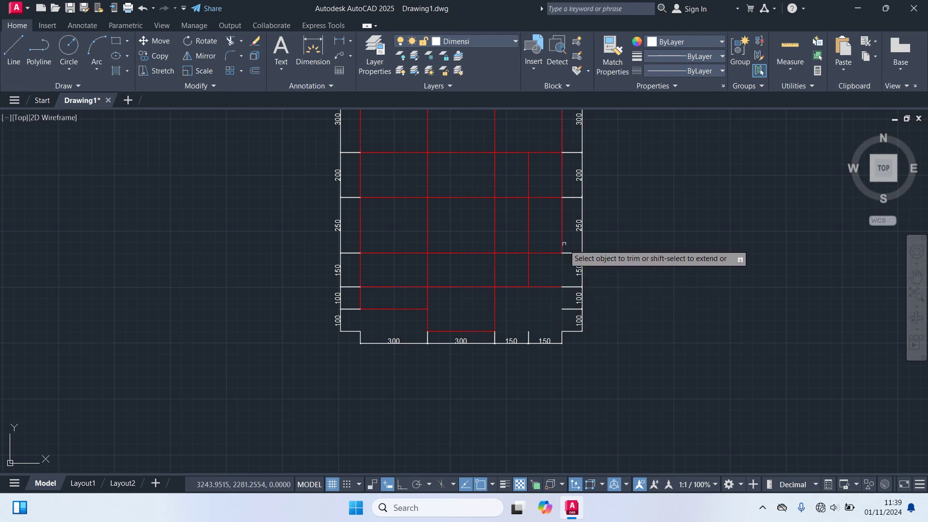
left_click(529, 230)
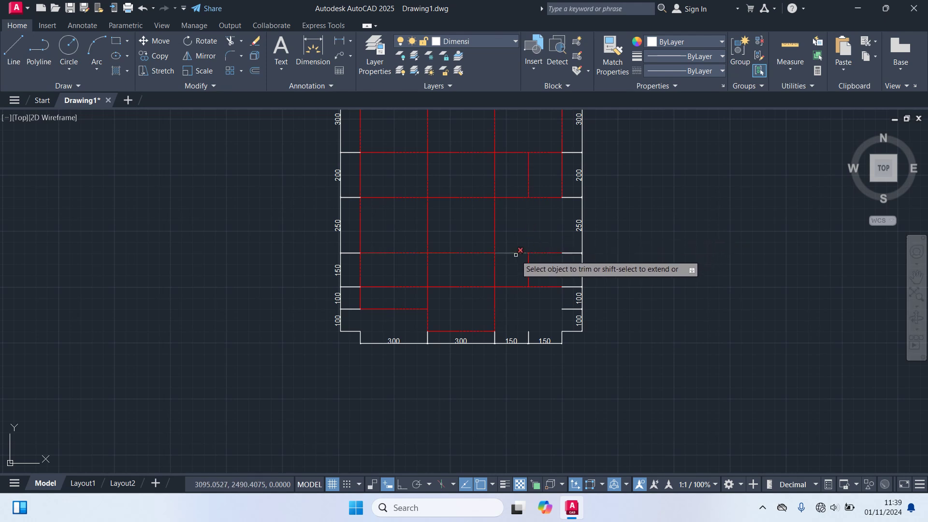
left_click(516, 253)
left_click(515, 287)
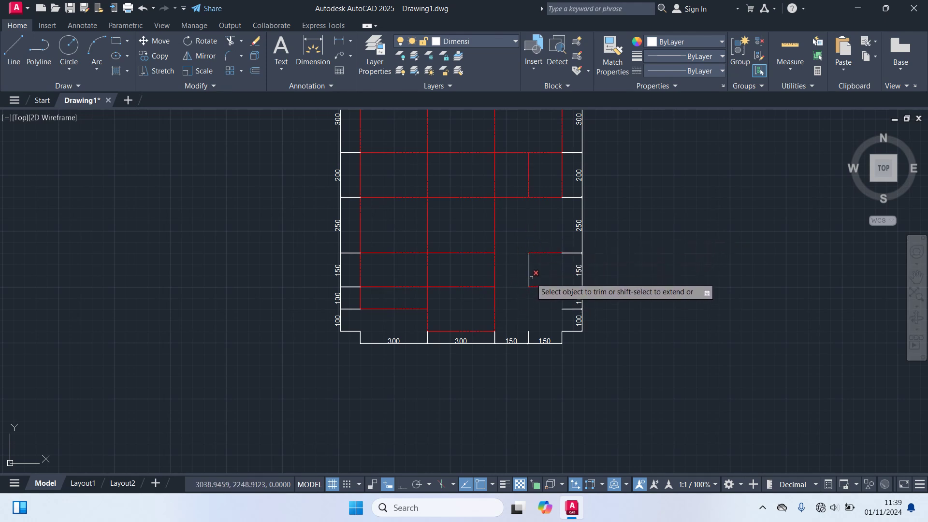
left_click(530, 271)
left_click(539, 287)
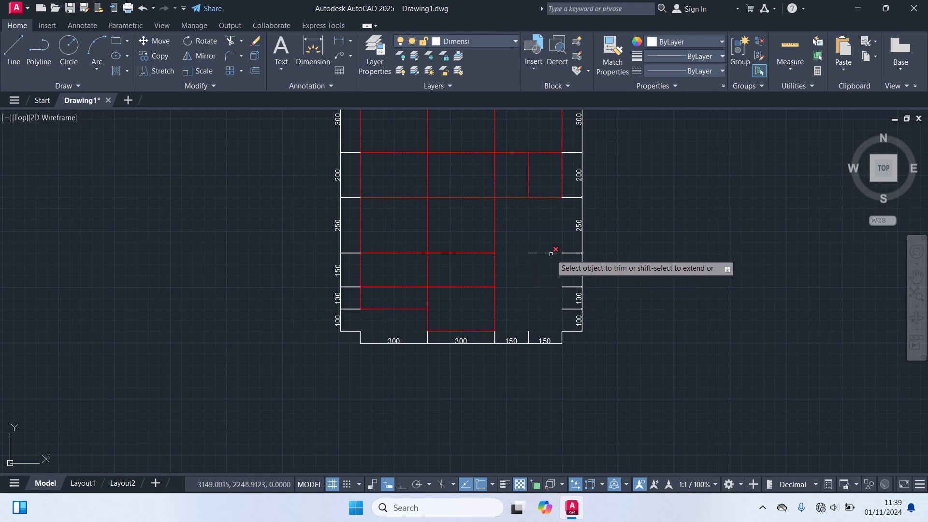
left_click(551, 253)
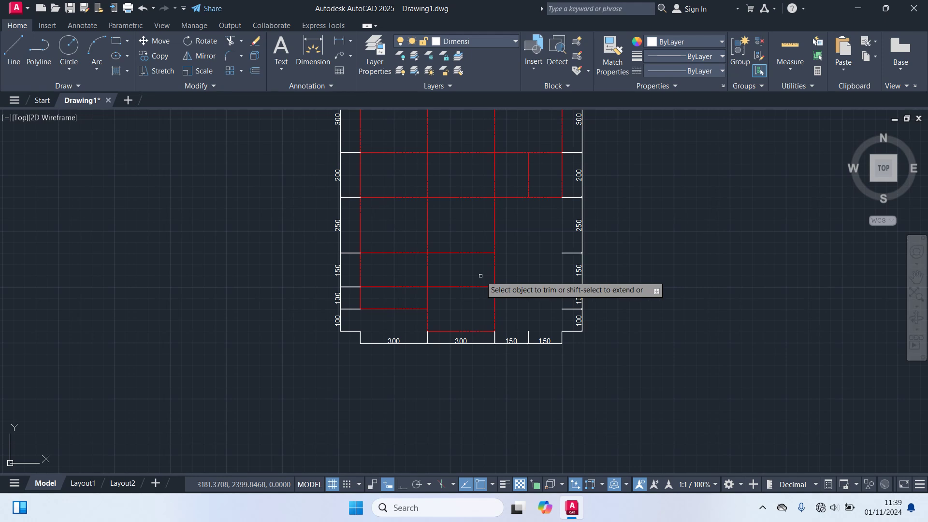
- Trim the line below the 150 row in the first bay, the line above it in the second, and the lower 200 row's divider between the 150-wide bays
left_click(394, 287)
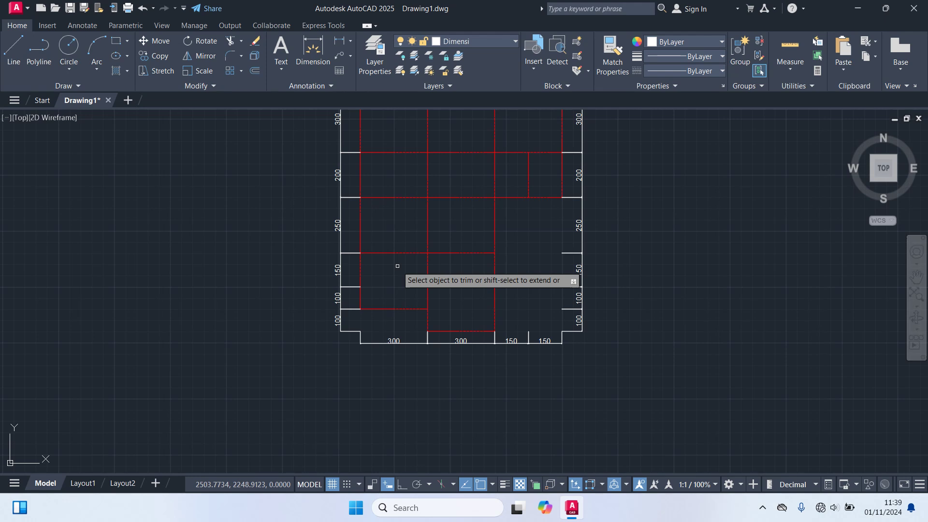
left_click(457, 252)
middle_click_drag(456, 252, 450, 290)
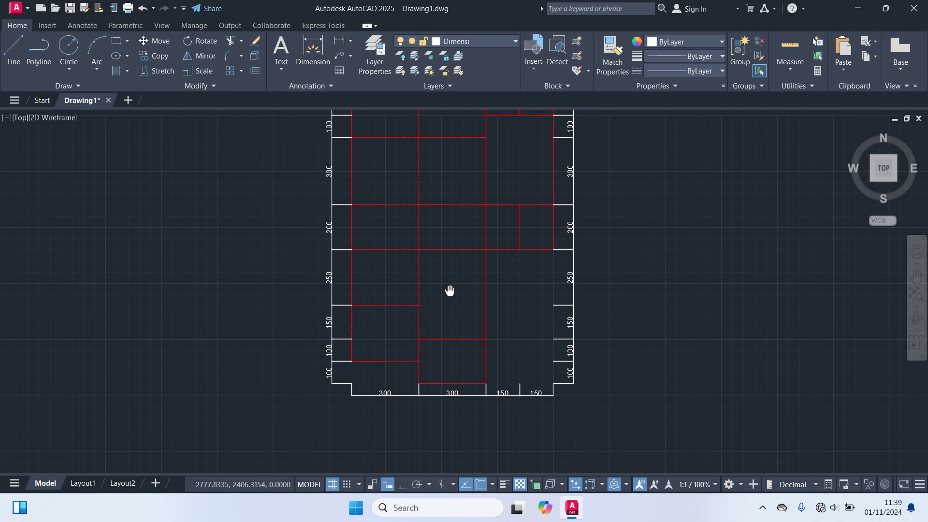
middle_click_drag(450, 291, 453, 311)
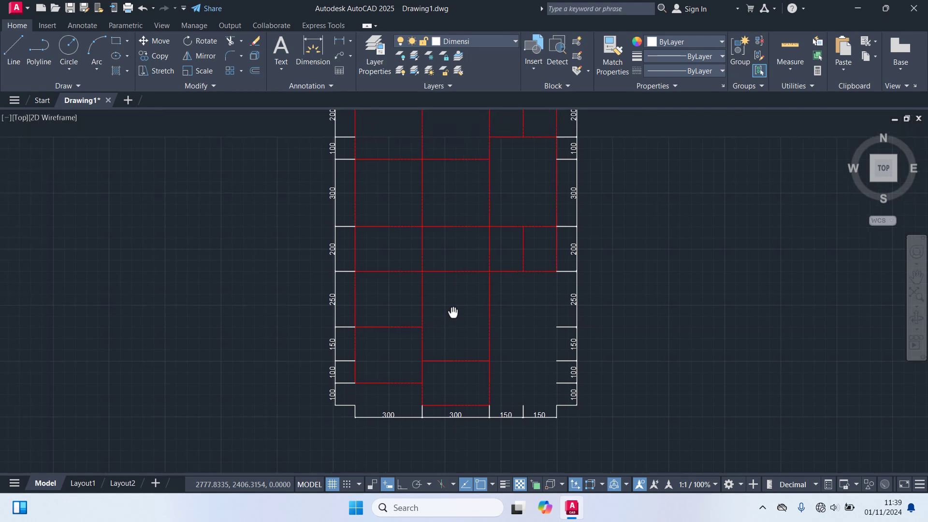
left_click(523, 261)
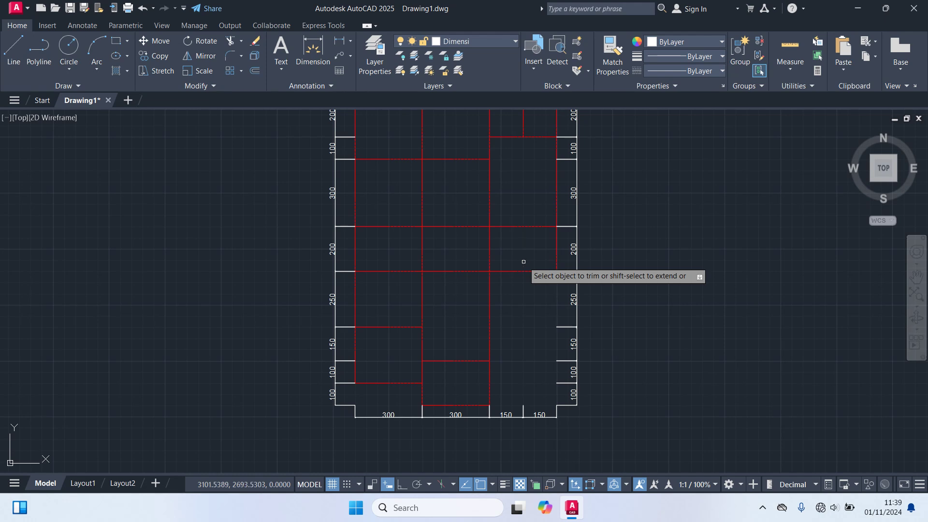
- Trim the vertical axis between the second 300-wide bay and the first 150-wide bay out of the 300-high row
middle_click_drag(456, 241, 453, 290)
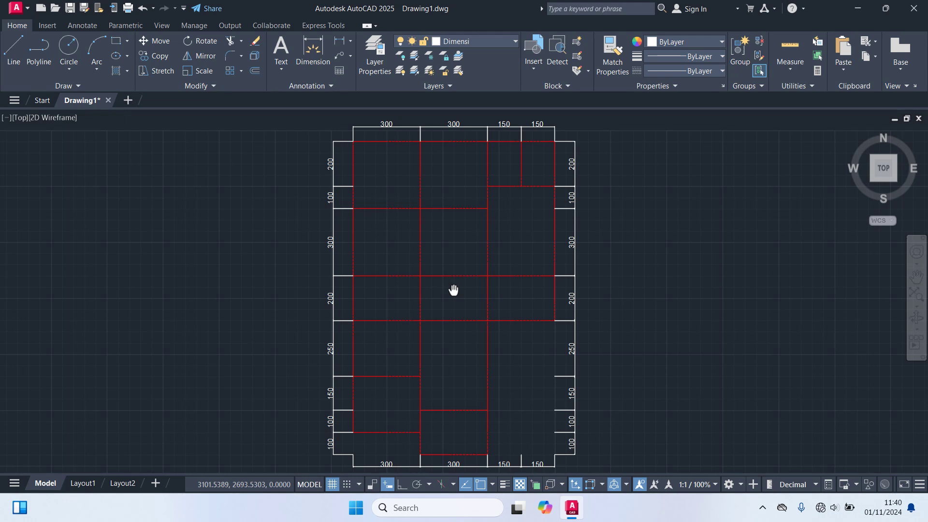
middle_click_drag(454, 290, 457, 283)
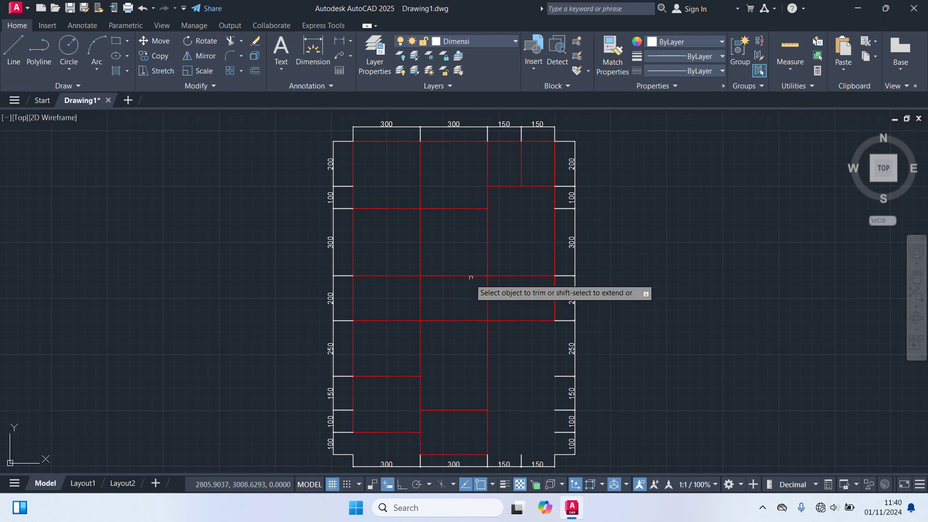
left_click(489, 248)
middle_click_drag(489, 249, 468, 222)
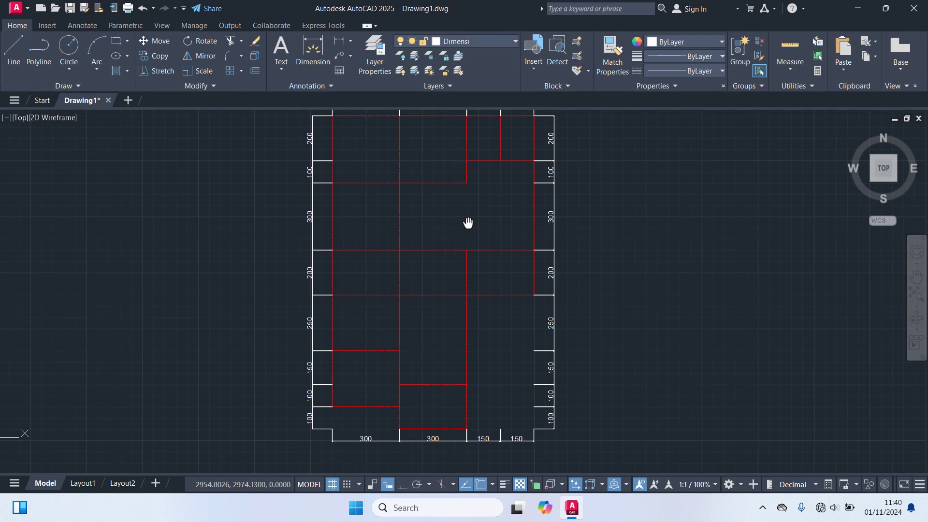
middle_click_drag(468, 223, 446, 226)
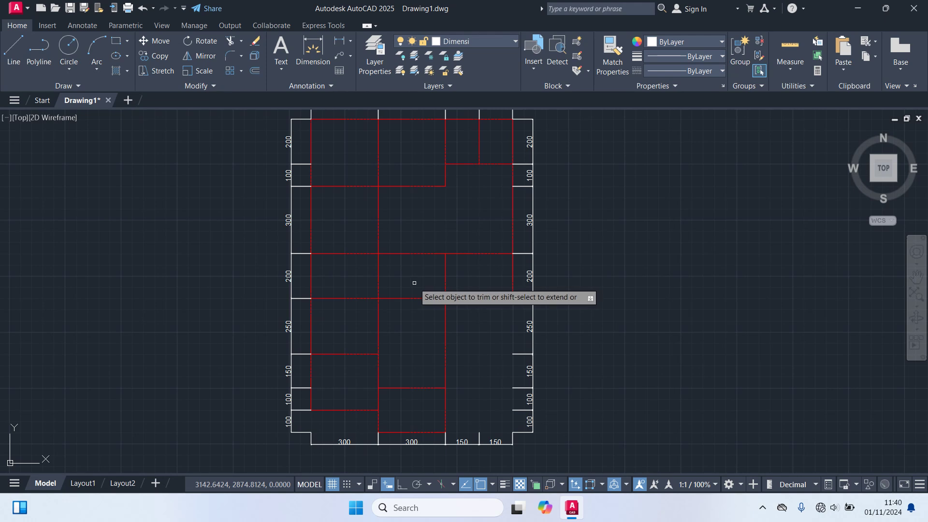
- Finish trimming and turn off the Garis As layer so that only the dimensions are shown
middle_click_drag(412, 283, 420, 300)
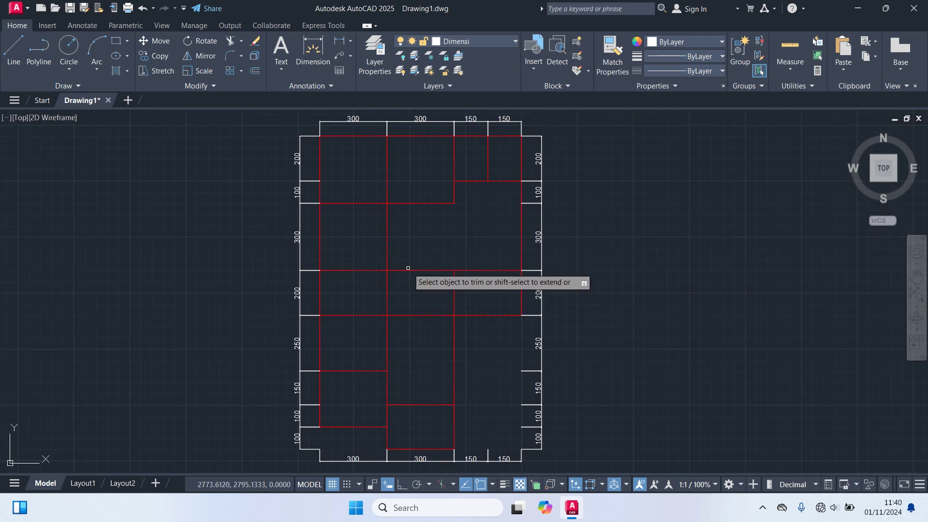
key("ctrl+z")
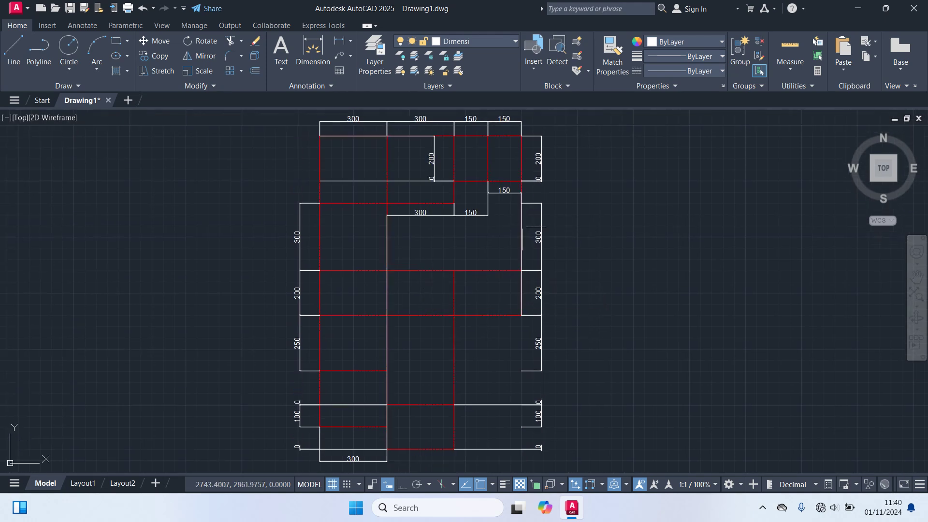
left_click(477, 41)
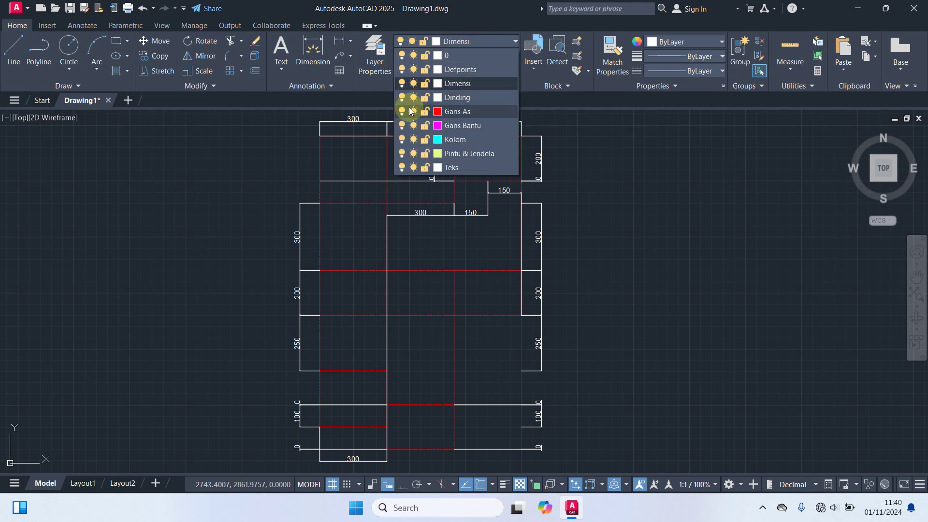
left_click(402, 112)
left_click(595, 217)
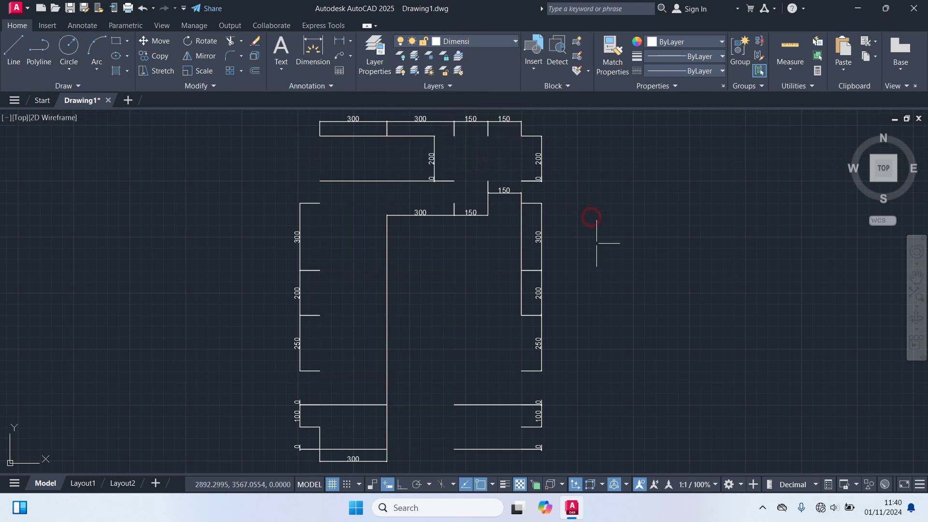
- Erase all the dimensions around and inside the plan
scroll(599, 248, "down", 2)
left_click(624, 407)
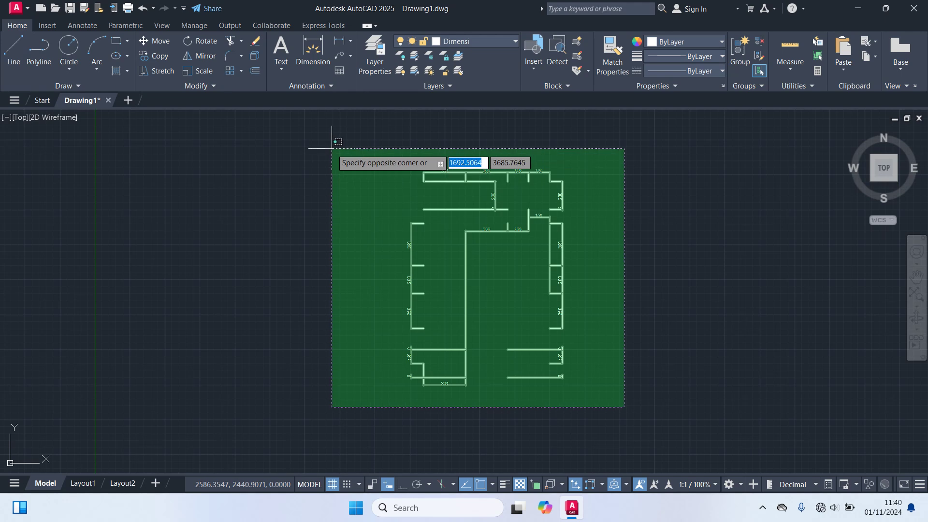
left_click(331, 145)
key("Delete")
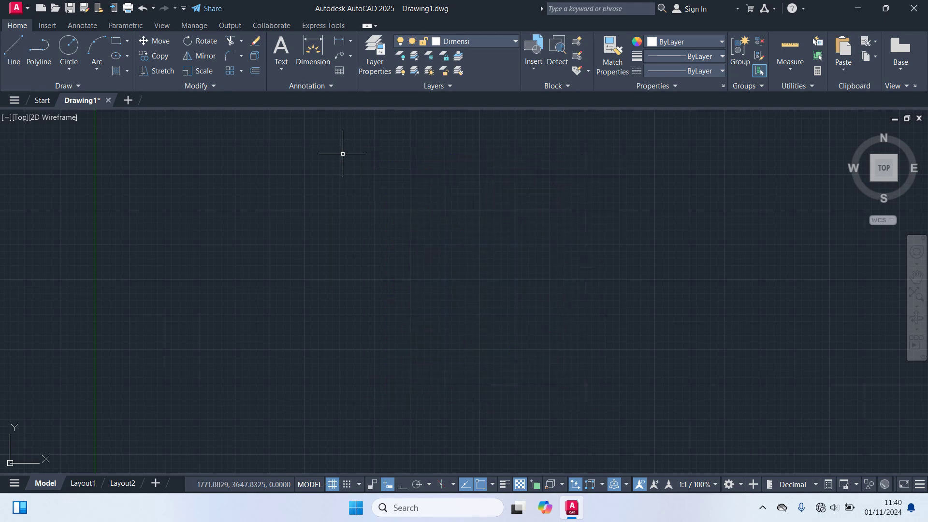
- Turn the Garis As layer back on
left_click(460, 42)
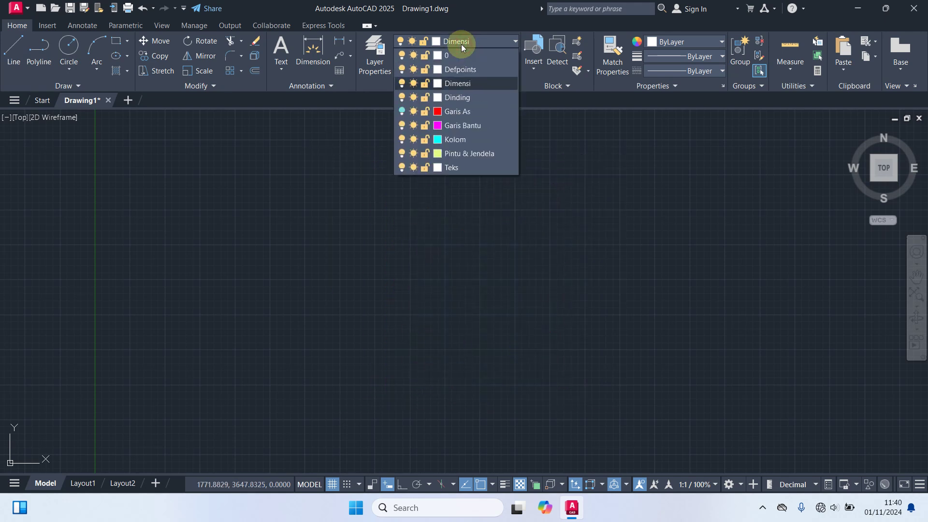
left_click(401, 111)
left_click(396, 180)
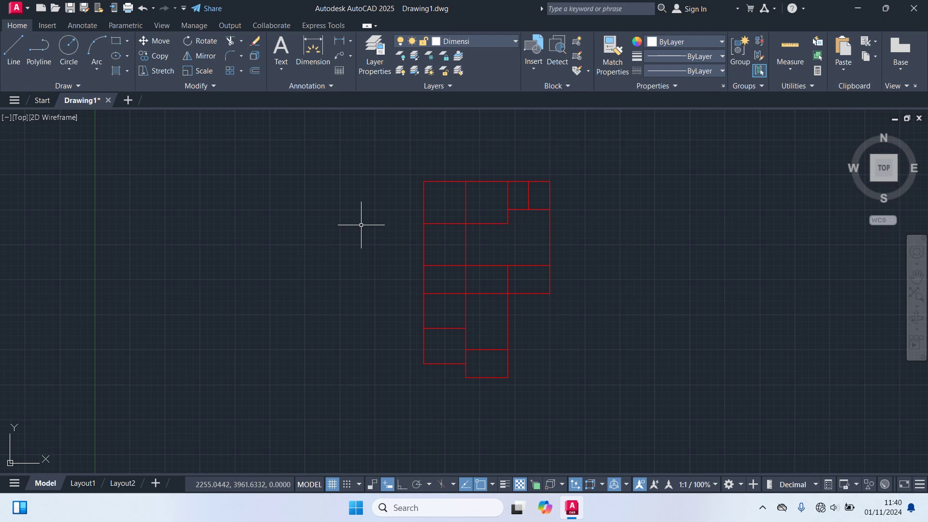
middle_click_drag(472, 302, 462, 297)
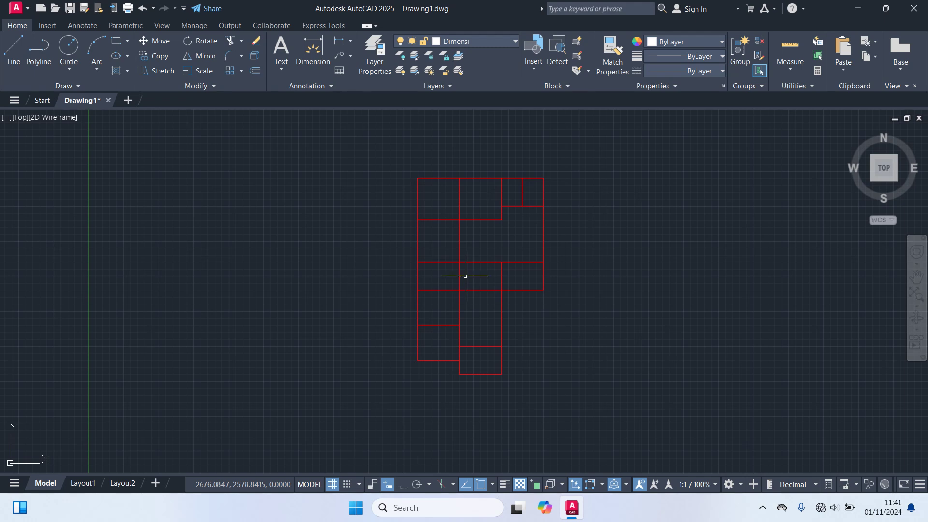
- Offset the long vertical axis between the two 300-wide bays by 100 into the second bay
type("o")
key("Return")
type("150")
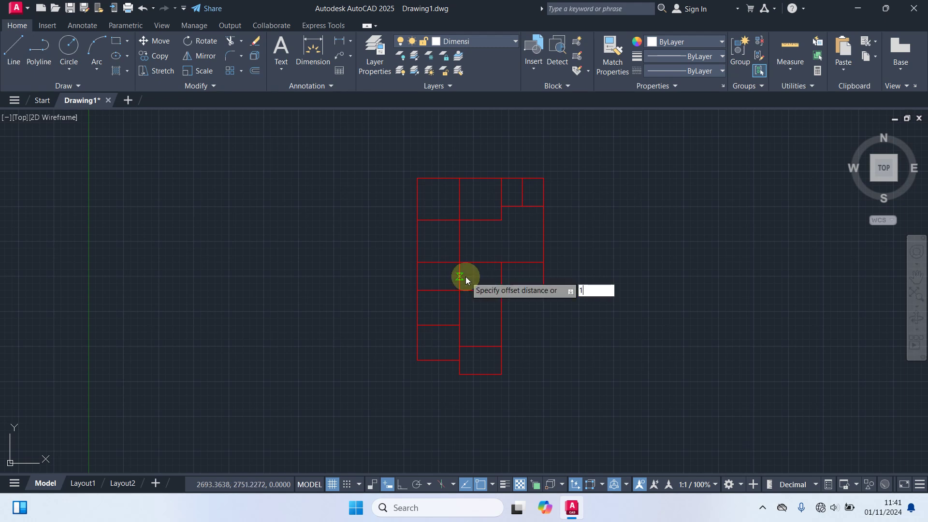
key("Return")
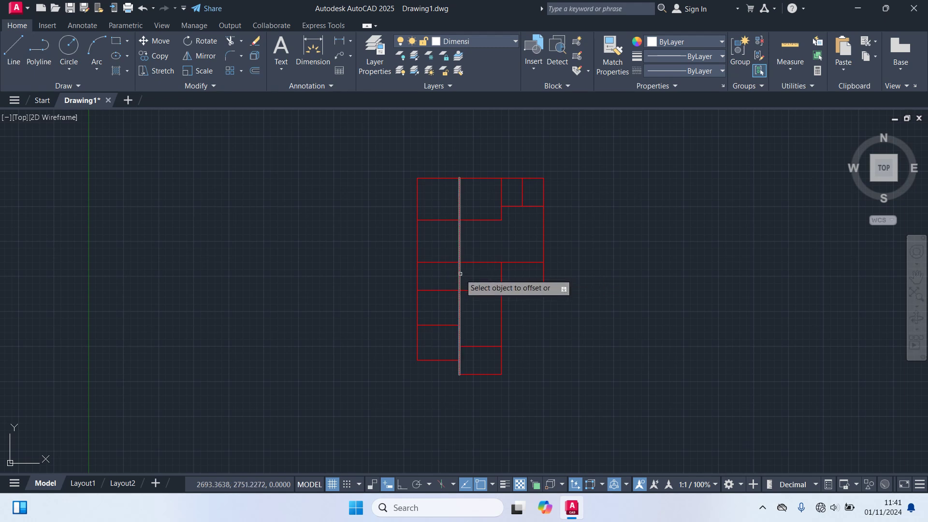
left_click(458, 271)
left_click(480, 276)
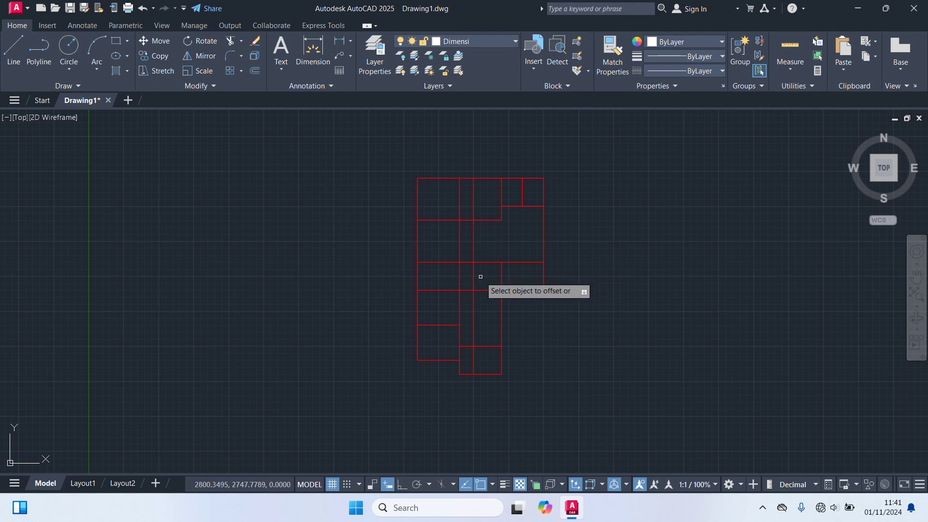
key("Escape")
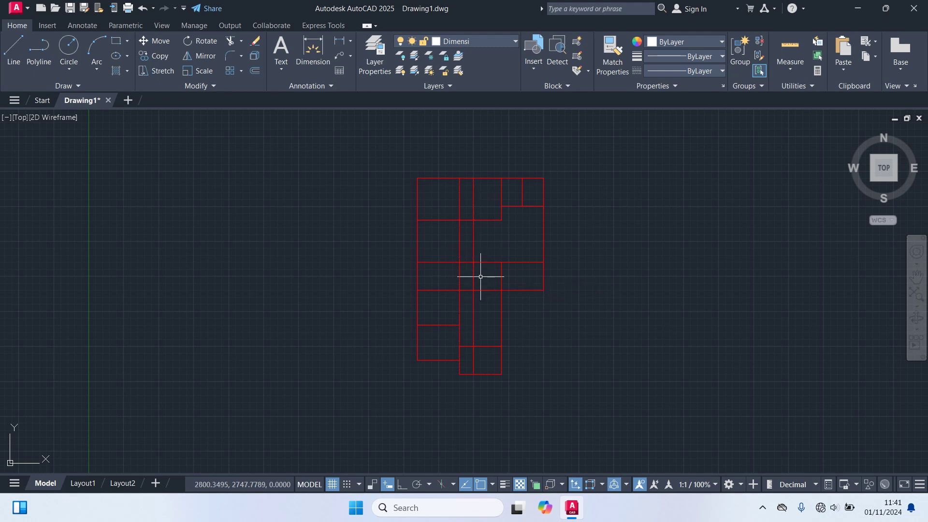
- Trim the original vertical axis between the 300-wide bays out of the two upper 300-high rows
type("tr")
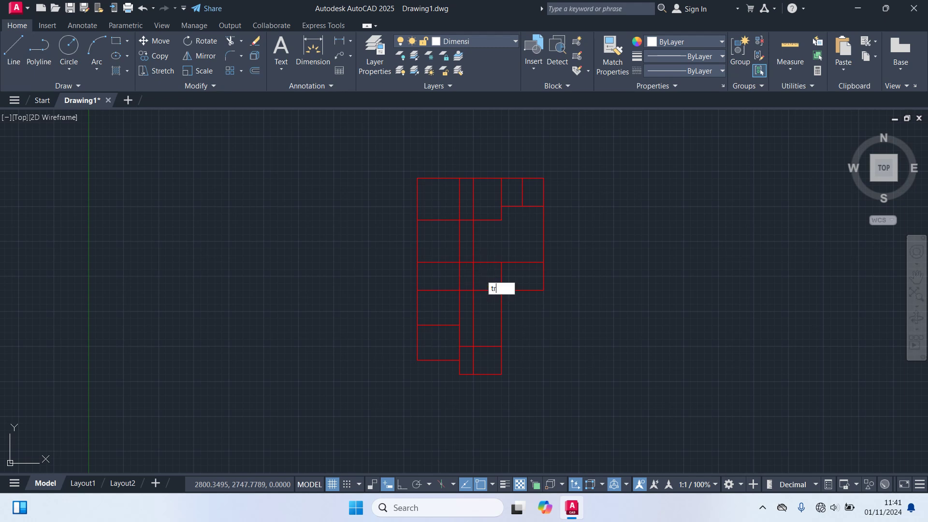
key("Return")
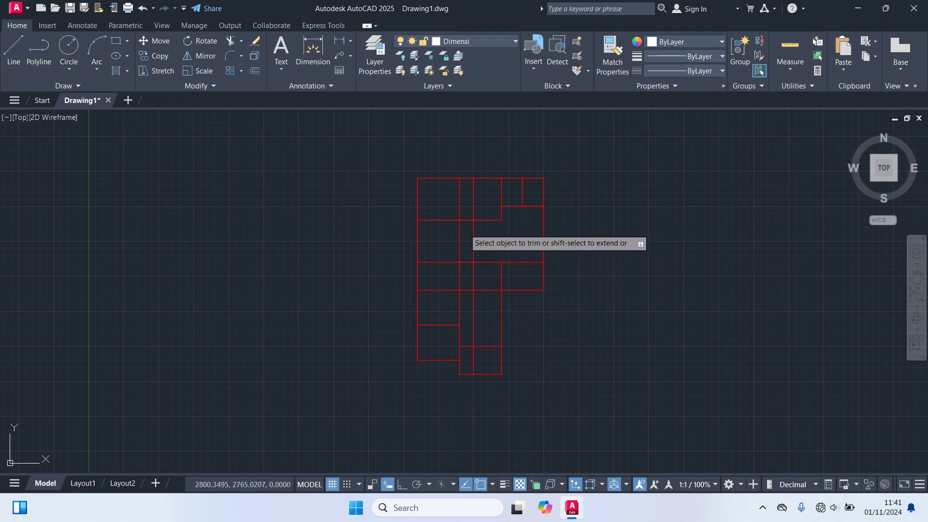
left_click(460, 211)
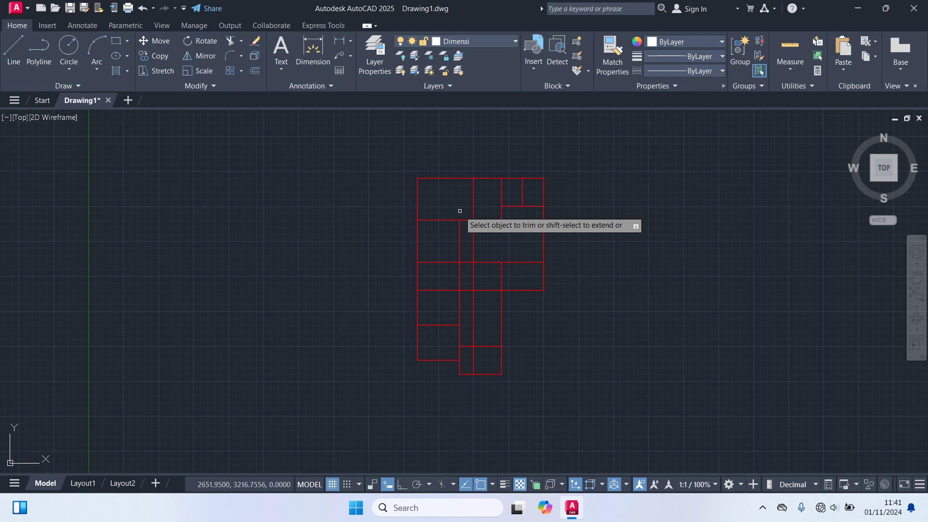
left_click(457, 247)
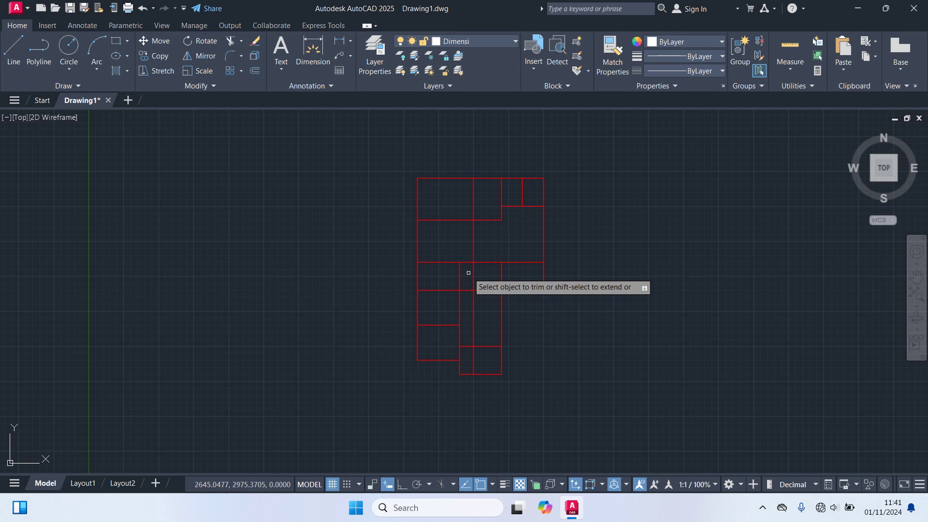
key("Escape")
- Stretch the upper end of the shortened vertical axis back up to the plan's top outer axis
left_click(460, 271)
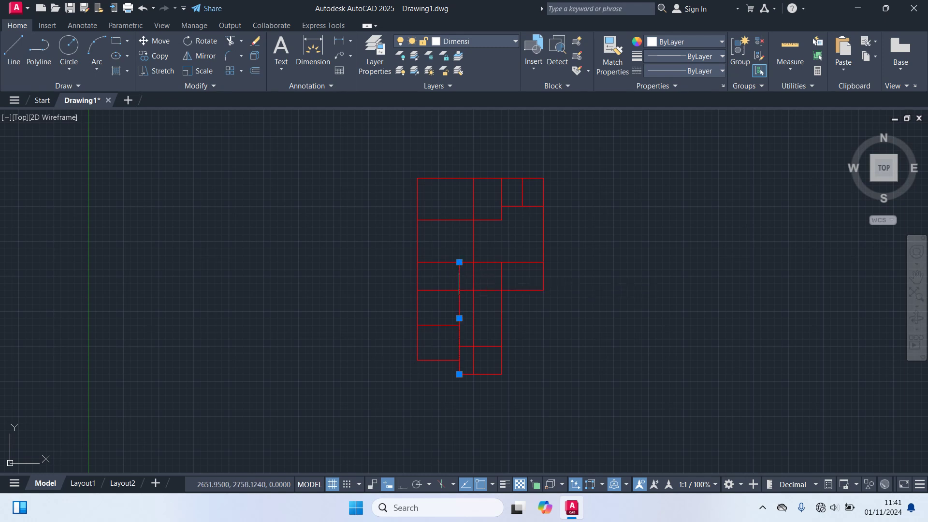
left_click(460, 262)
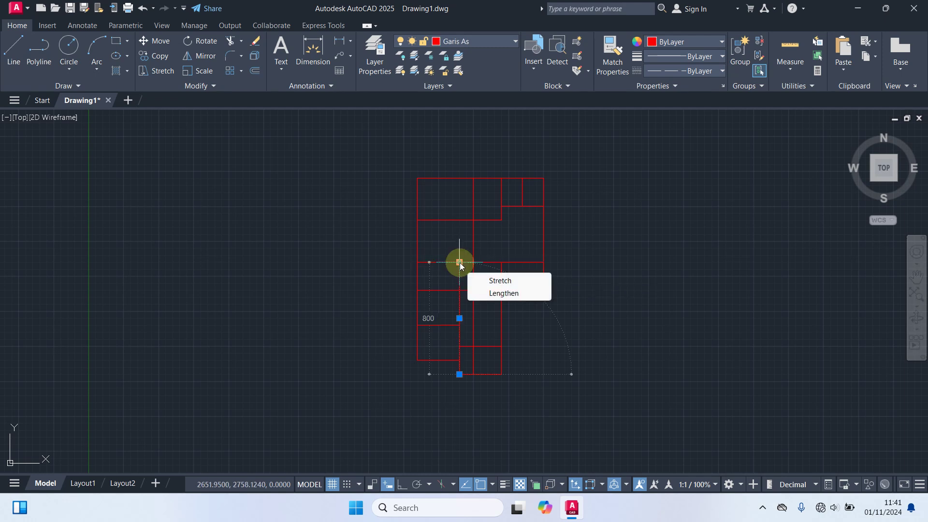
left_click(459, 219)
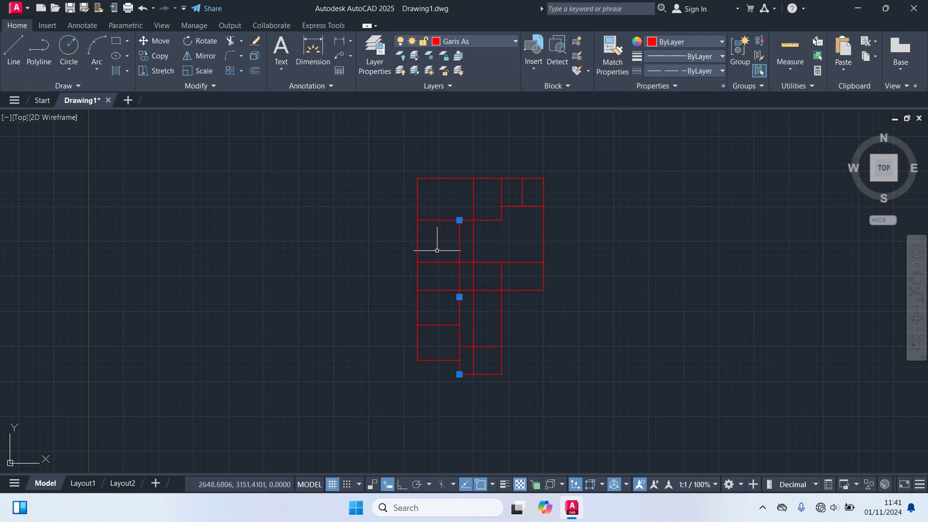
key("Escape")
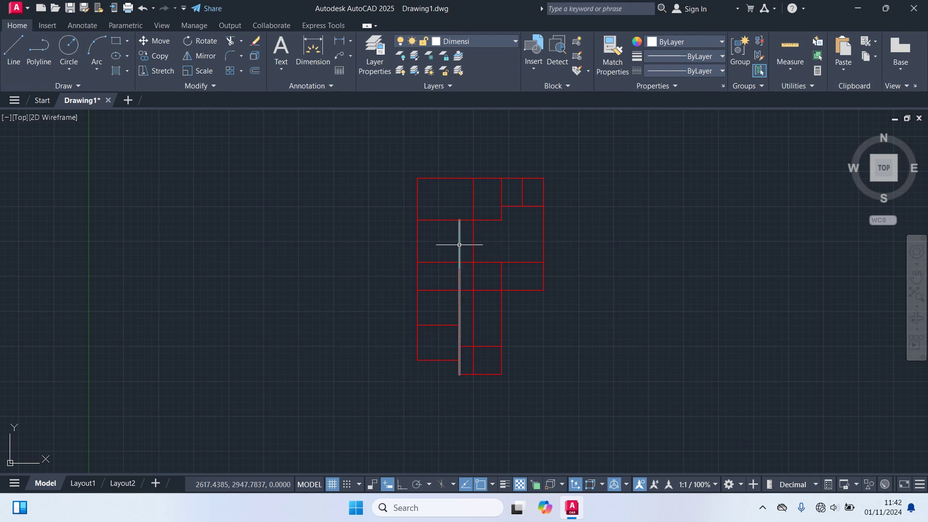
left_click(458, 245)
left_click(459, 220)
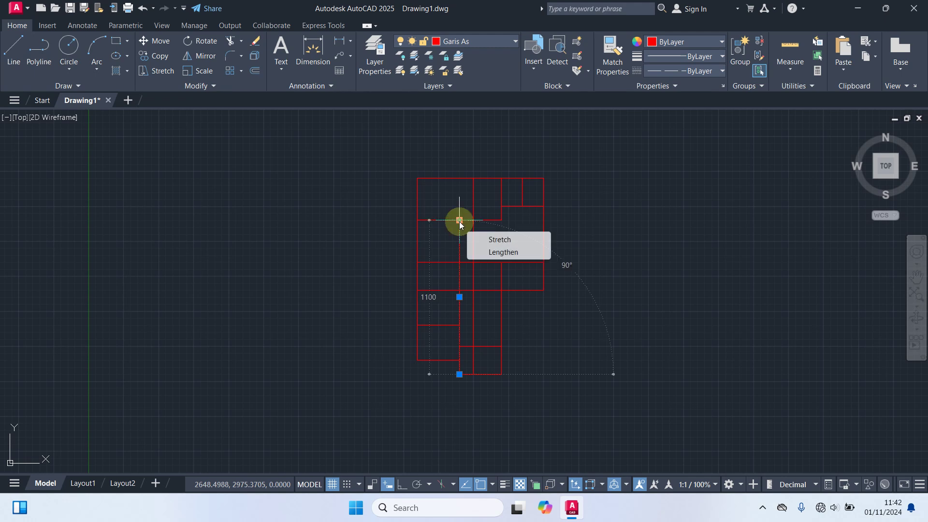
left_click(459, 179)
key("Escape")
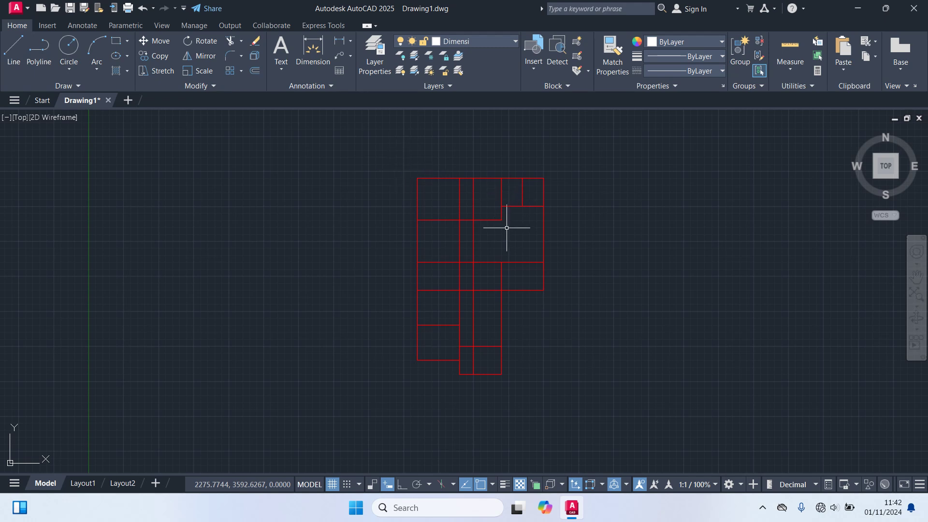
- Trim the offset axis out of the top 300-high row and the original axis out of the 300-high row below
scroll(496, 225, "up", 2)
type("tr")
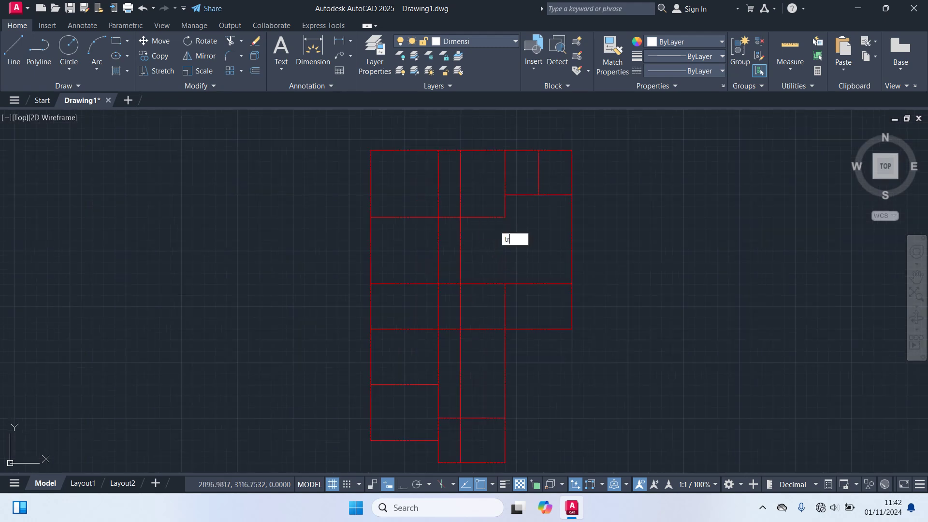
key("Return")
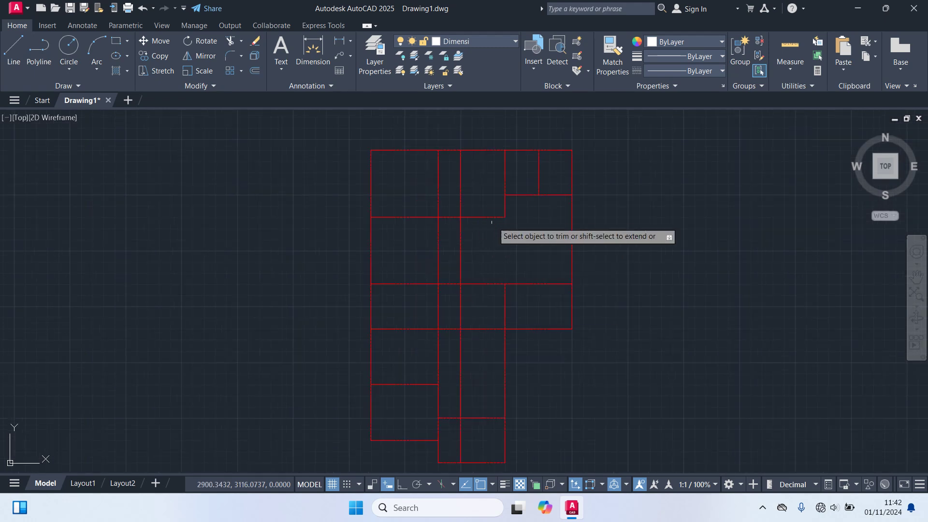
left_click(461, 197)
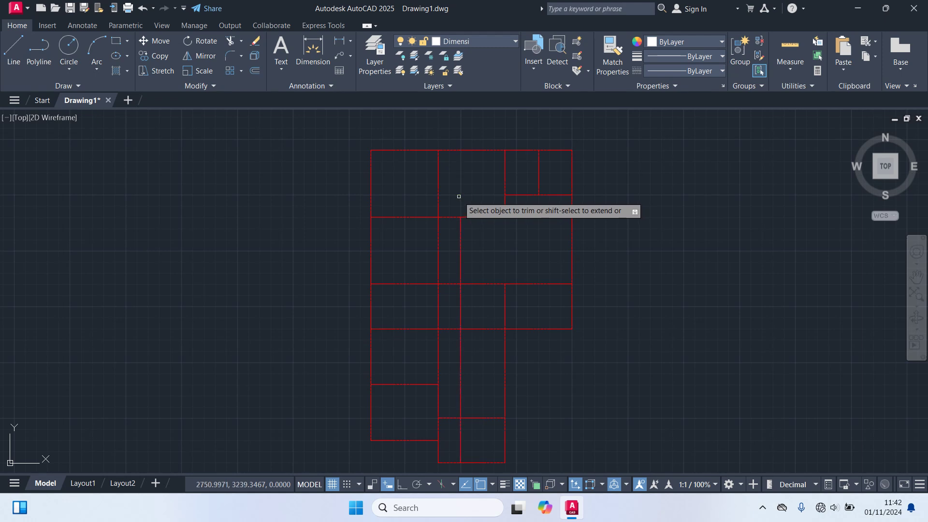
left_click(438, 244)
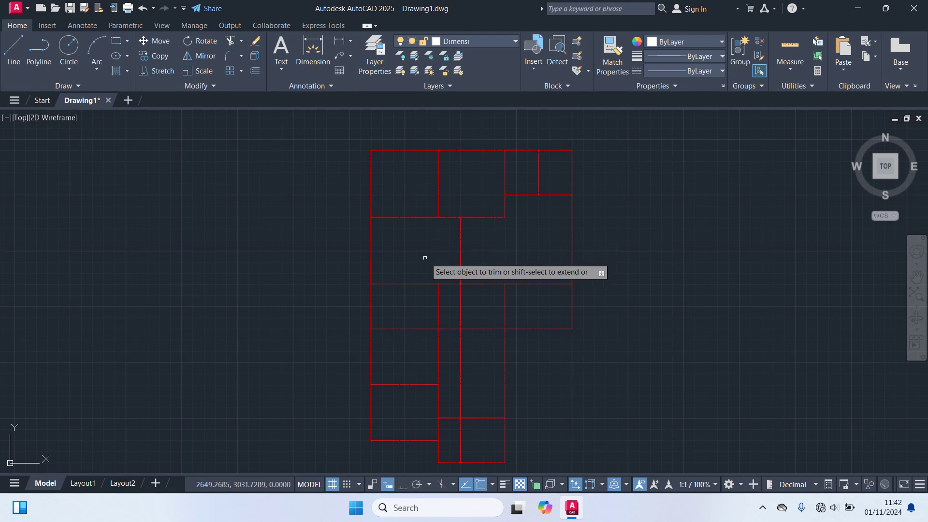
- Trim the lines dividing the large room on the offset axis's west side, and the offset axis below the upper 200 row
left_click(419, 283)
left_click(447, 283)
left_click(438, 295)
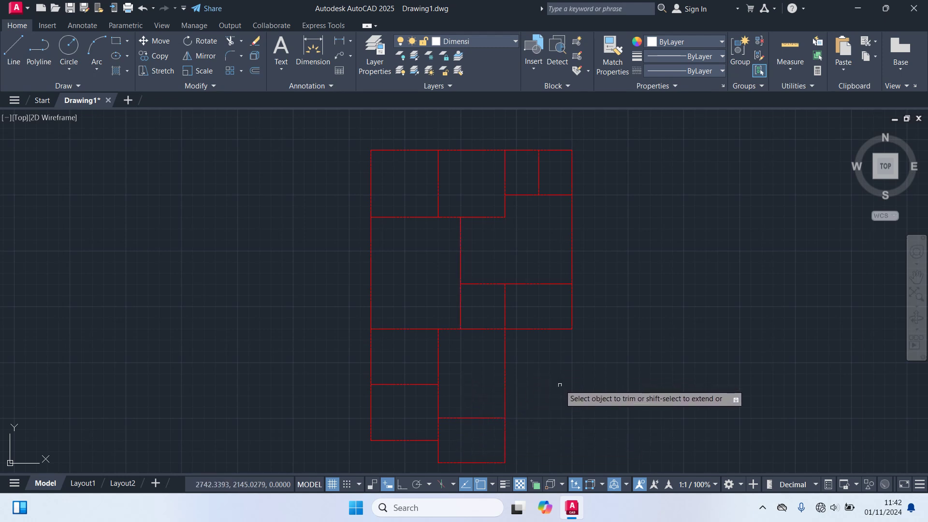
middle_click_drag(555, 383, 548, 354)
key("Escape")
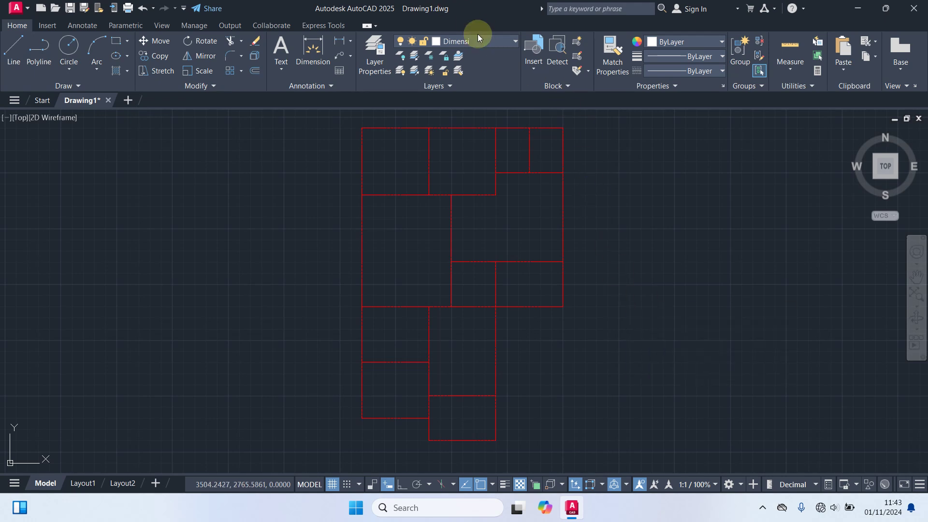
- Make Kolom the current layer and draw a 15 by 15 column square in the empty area west of the plan
left_click(488, 41)
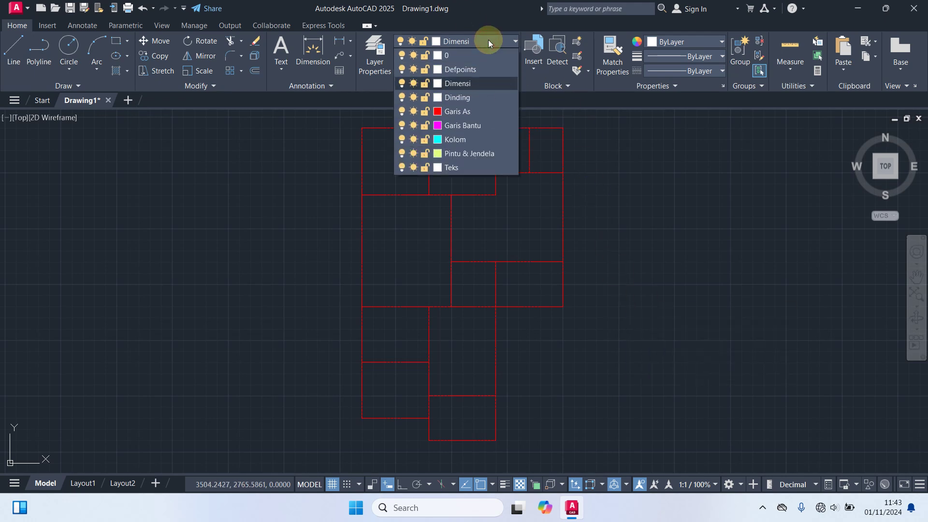
left_click(455, 139)
type("rec")
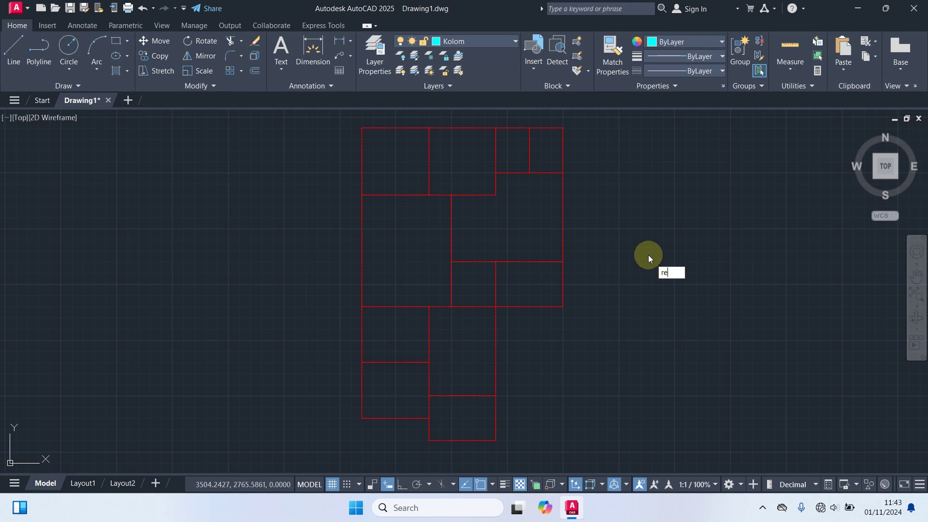
key("Return")
left_click(270, 145)
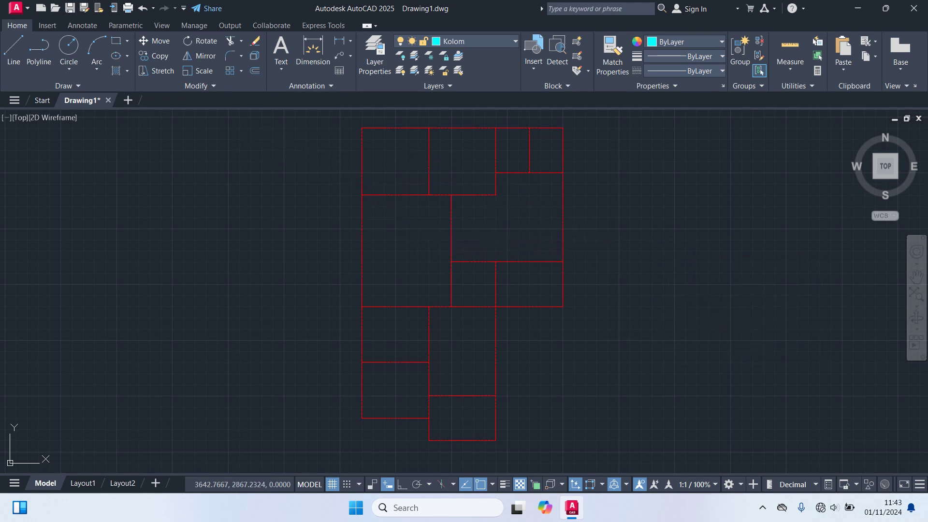
type("15")
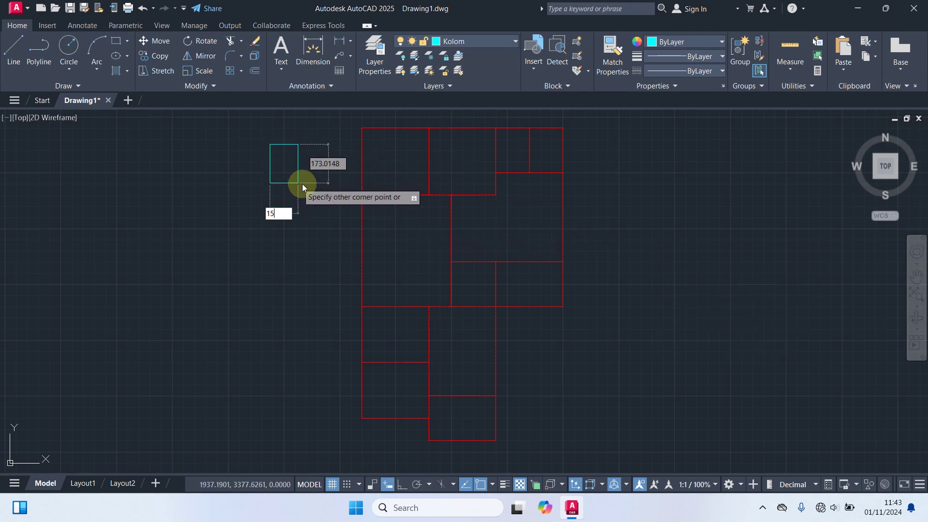
key("Tab")
type("15")
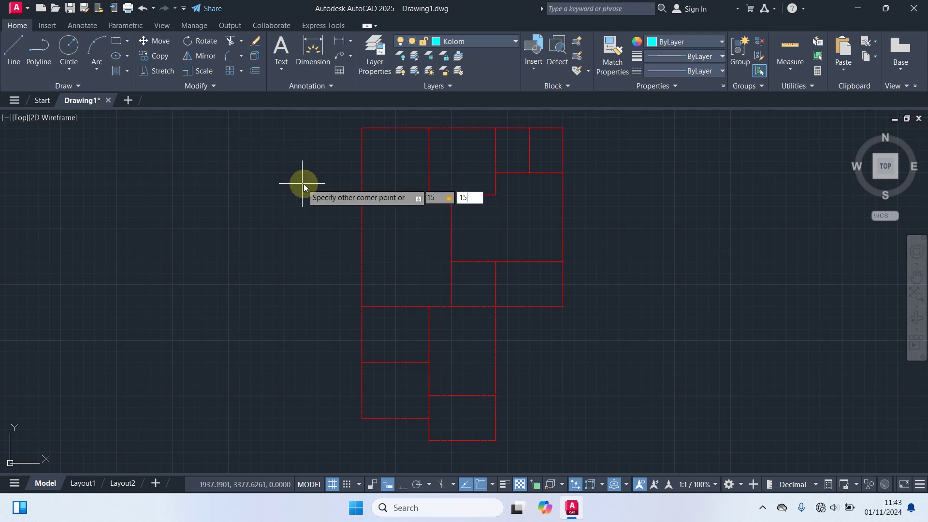
key("Return")
- Move the 15 by 15 column square by its centre onto the axis intersection at the plan's northwest corner
scroll(290, 159, "up", 5)
left_click(283, 152)
left_click(237, 113)
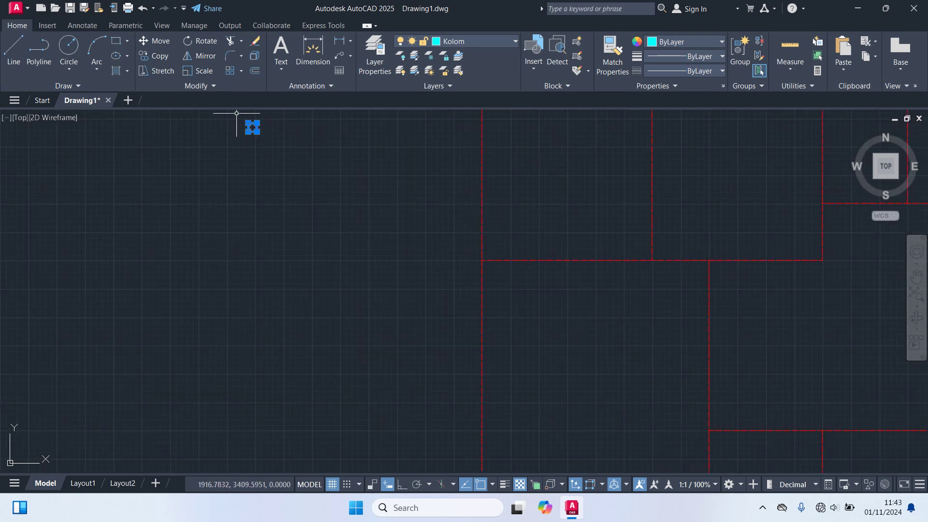
middle_click_drag(235, 117, 247, 204)
type("m")
key("Return")
scroll(248, 213, "up", 3)
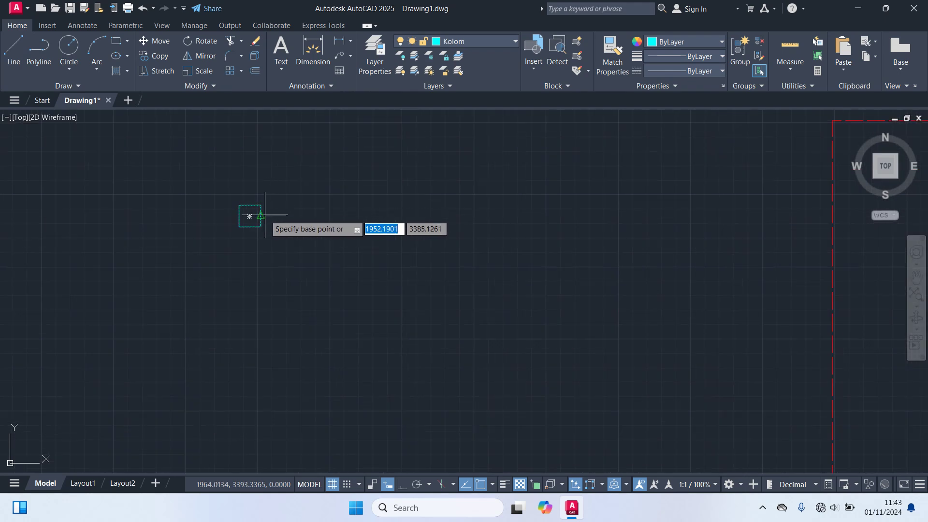
left_click(249, 217)
scroll(358, 278, "down", 6)
scroll(507, 266, "up", 4)
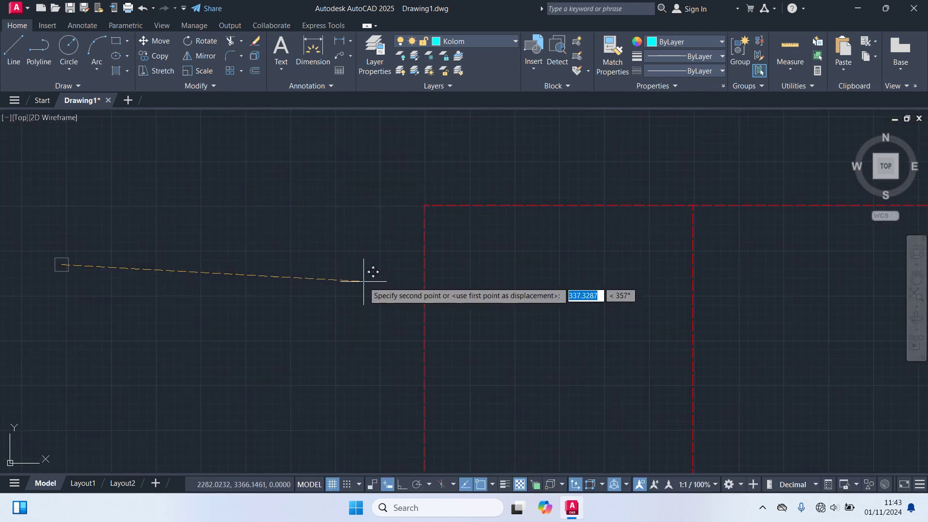
scroll(411, 194, "up", 4)
left_click(469, 214)
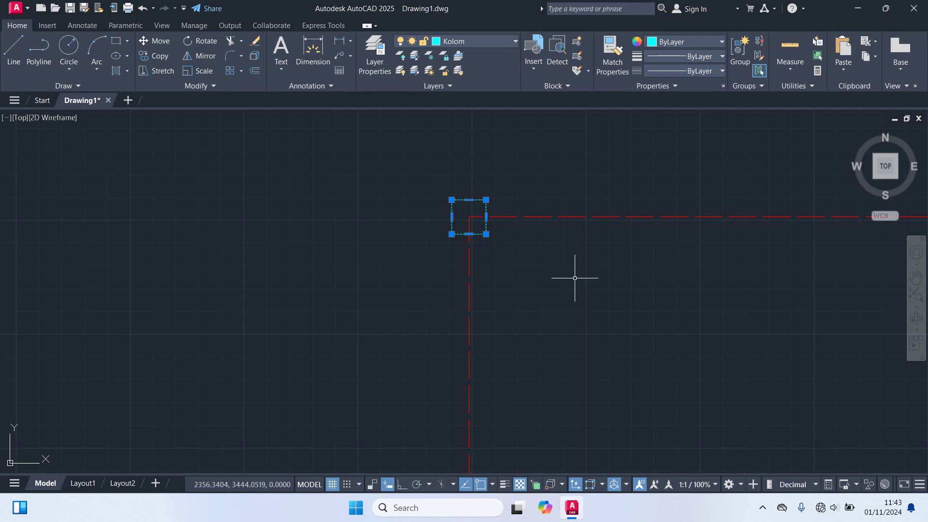
- Copy the corner column by its centre to the other four intersections on the plan's top outer axis and the foot of the small northeast rooms' divider
type("co")
key("Return")
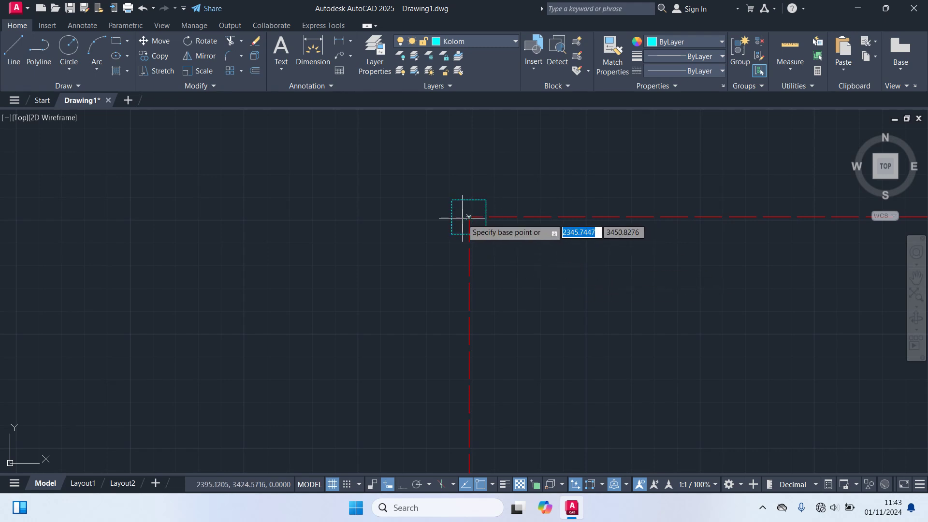
scroll(519, 308, "down", 6)
middle_click_drag(646, 299, 472, 290)
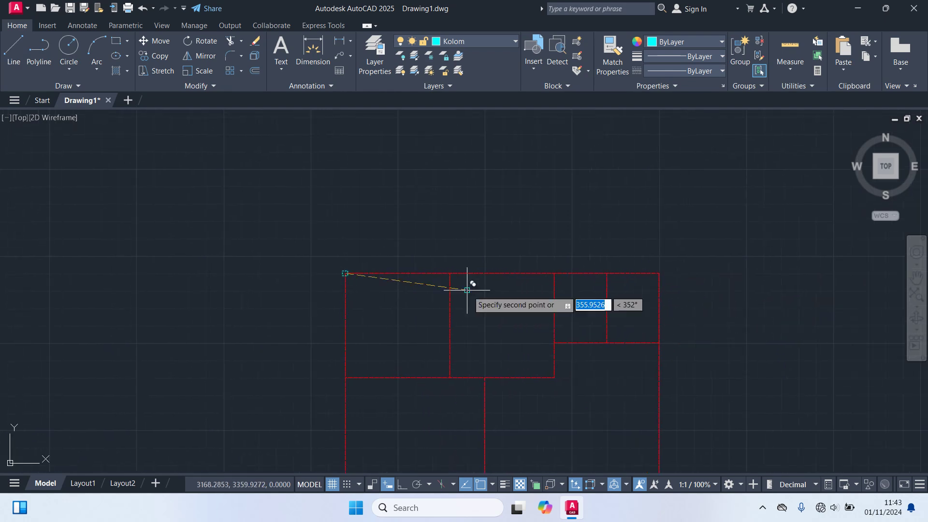
scroll(452, 290, "up", 5)
left_click(455, 220)
scroll(532, 270, "down", 4)
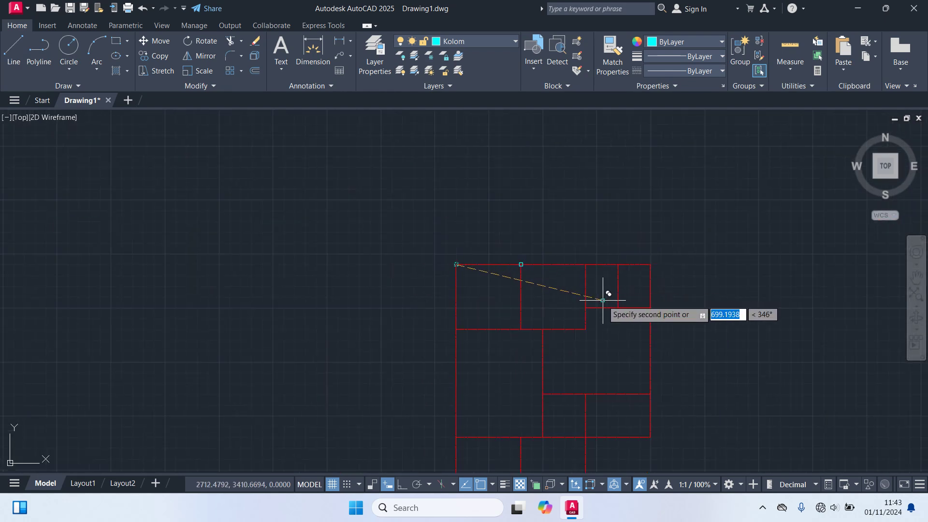
scroll(466, 269, "up", 5)
left_click(597, 218)
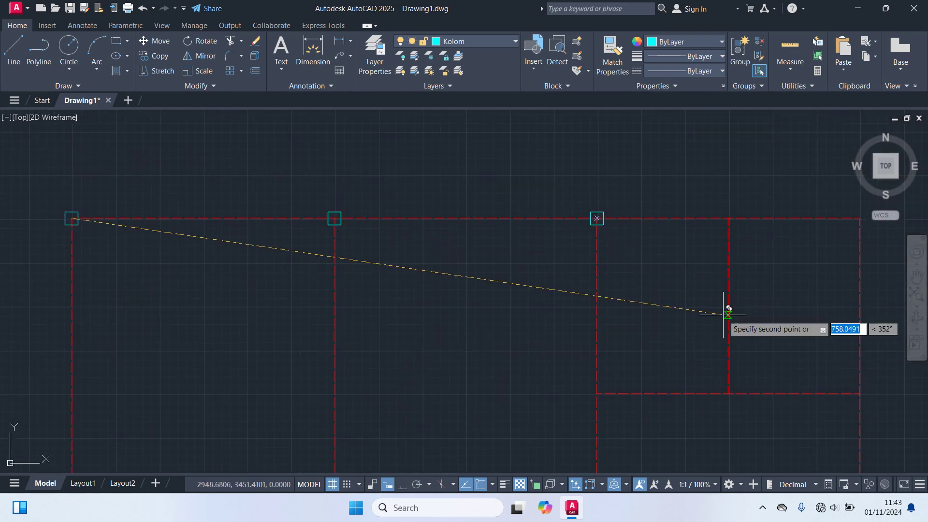
left_click(728, 219)
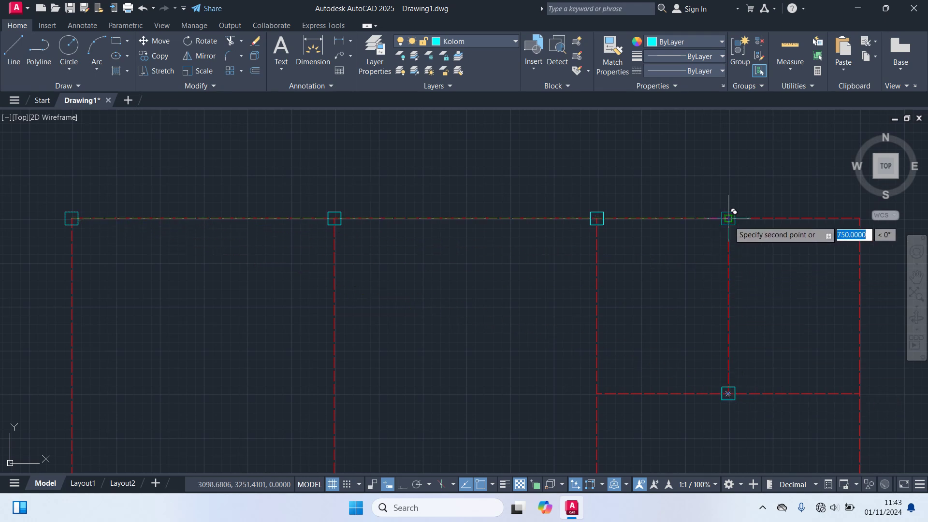
left_click(859, 218)
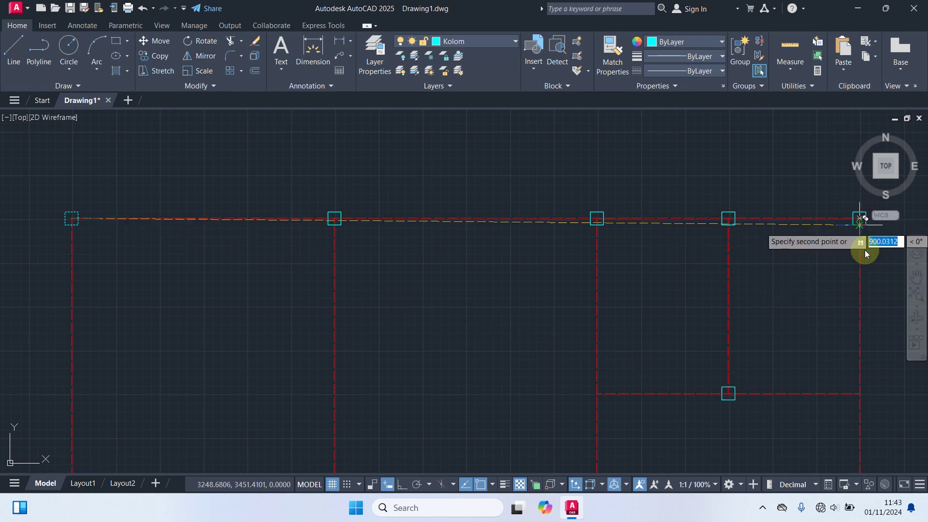
- Copy the column to the east end of the axis below the small northeast rooms and the four junctions below the two northwest rooms
left_click(859, 394)
scroll(674, 436, "down", 4)
middle_click_drag(673, 435, 677, 364)
scroll(676, 364, "up", 4)
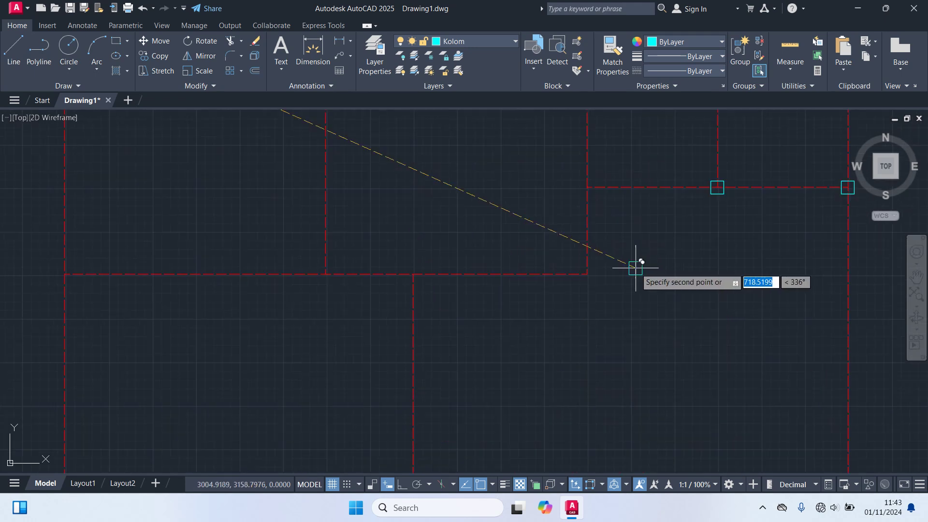
left_click(412, 274)
left_click(326, 274)
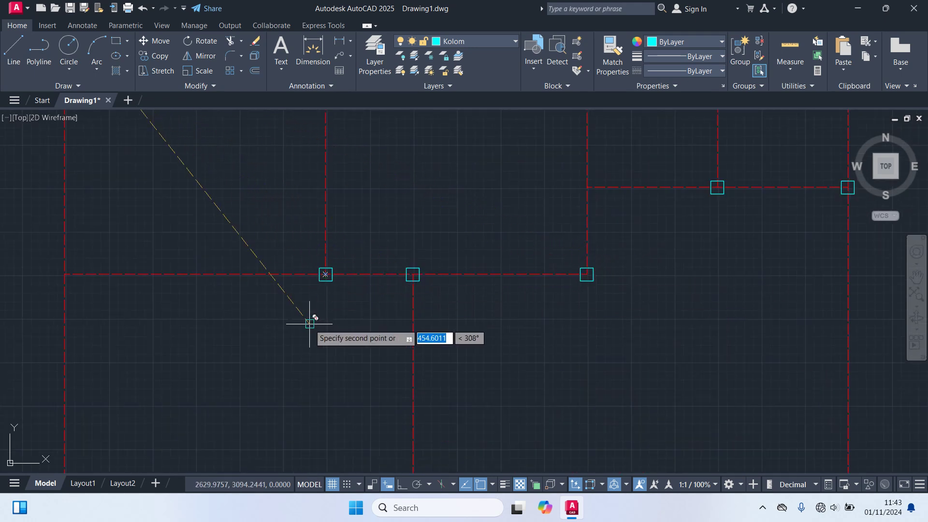
scroll(311, 310, "down", 2)
left_click(156, 292)
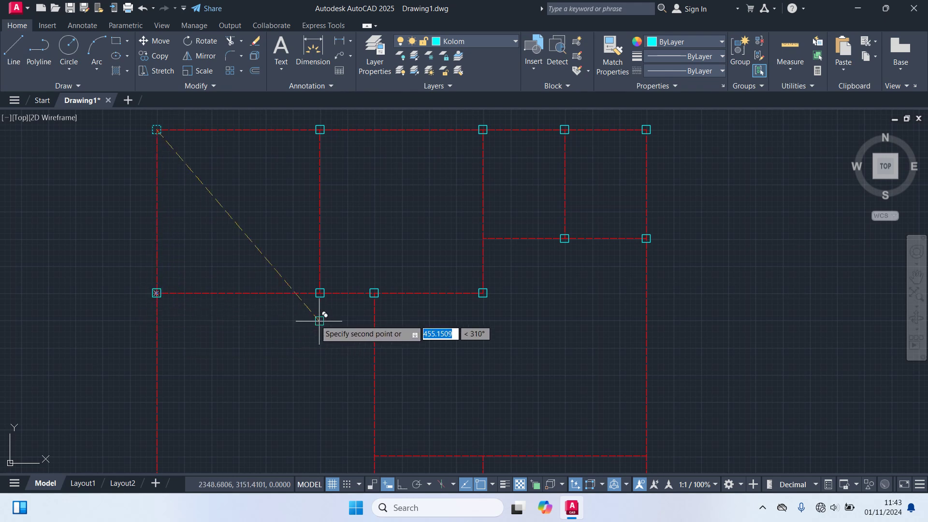
- Copy the column to the three junctions on the axis along the south side of the large east room
middle_click_drag(450, 375, 449, 253)
scroll(416, 290, "up", 3)
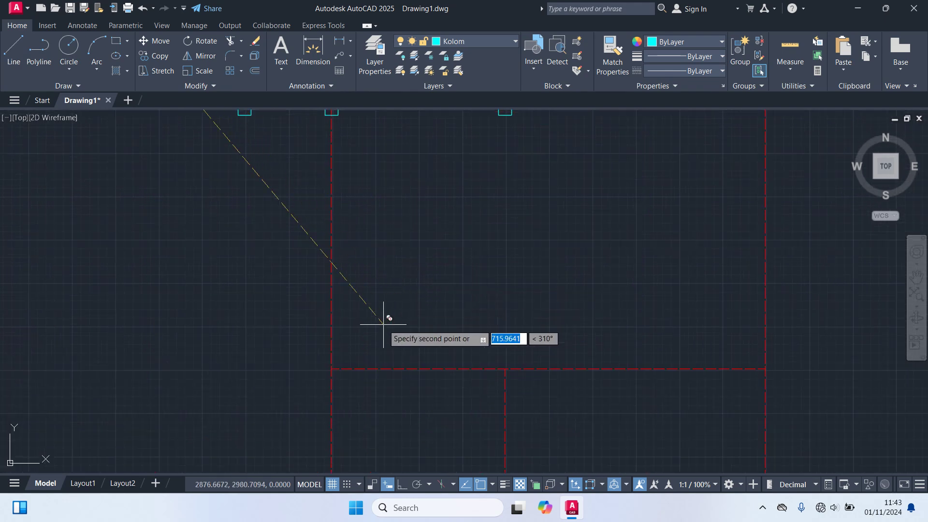
left_click(332, 369)
left_click(505, 369)
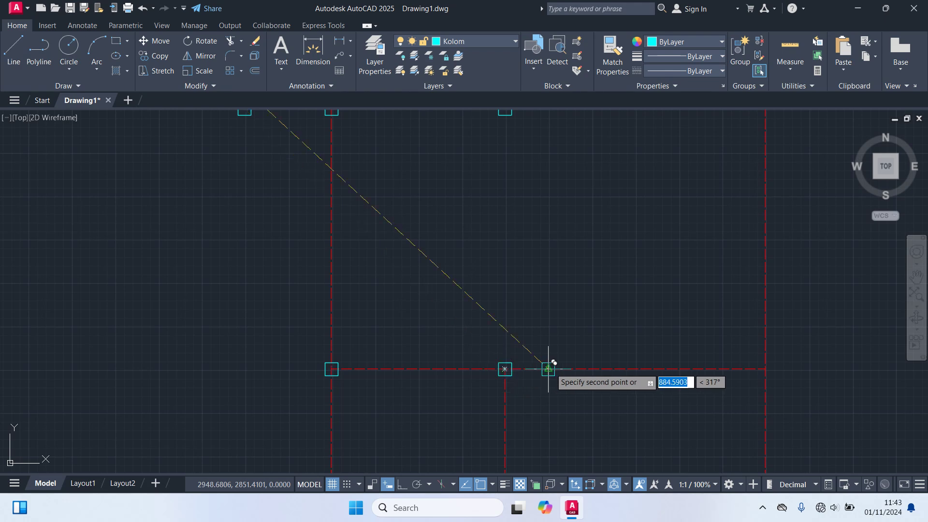
left_click(762, 363)
- Copy the column to the three eastern junctions on the long horizontal axis across the middle of the plan
scroll(704, 352, "down", 3)
scroll(701, 393, "down", 2)
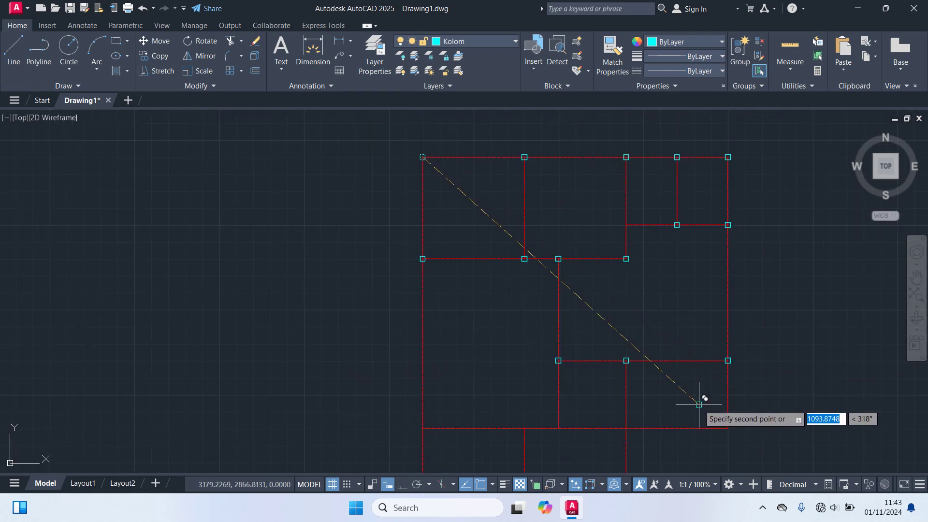
middle_click_drag(700, 393, 682, 264)
scroll(706, 283, "up", 5)
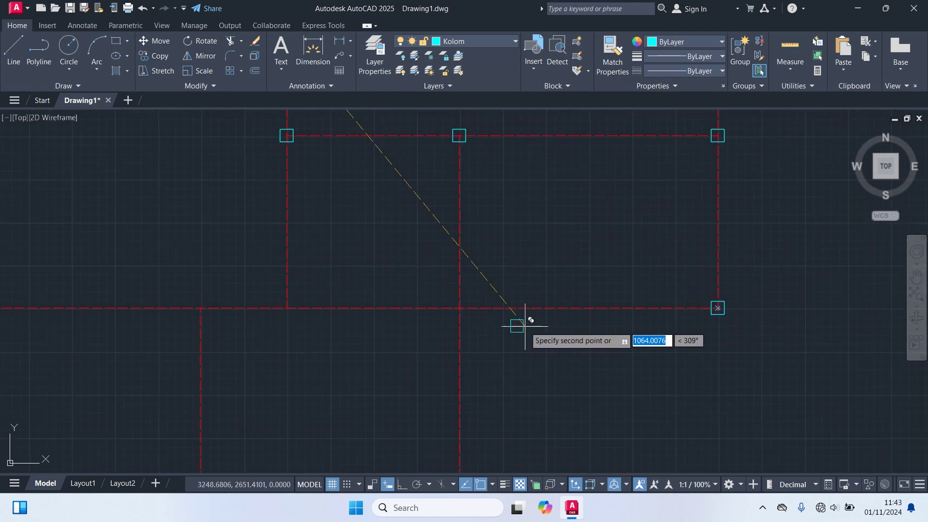
left_click(459, 308)
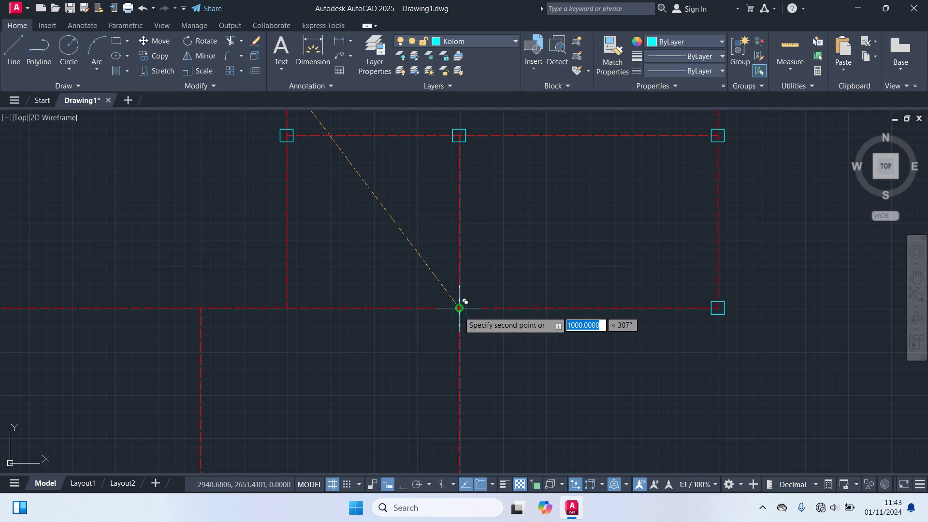
left_click(287, 308)
- Copy the column to the southernmost room's northeast corner and both of its lower corners
scroll(580, 310, "down", 3)
scroll(574, 245, "up", 5)
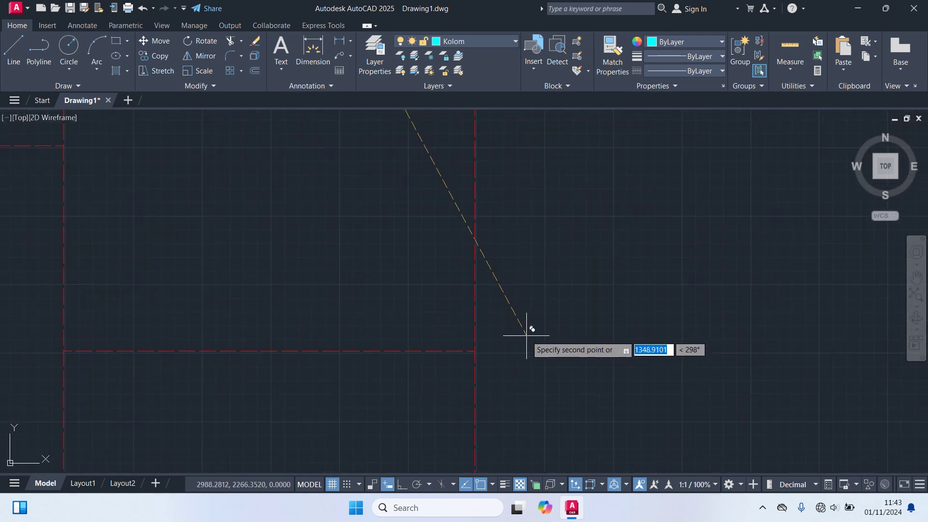
scroll(565, 379, "down", 3)
scroll(571, 272, "up", 3)
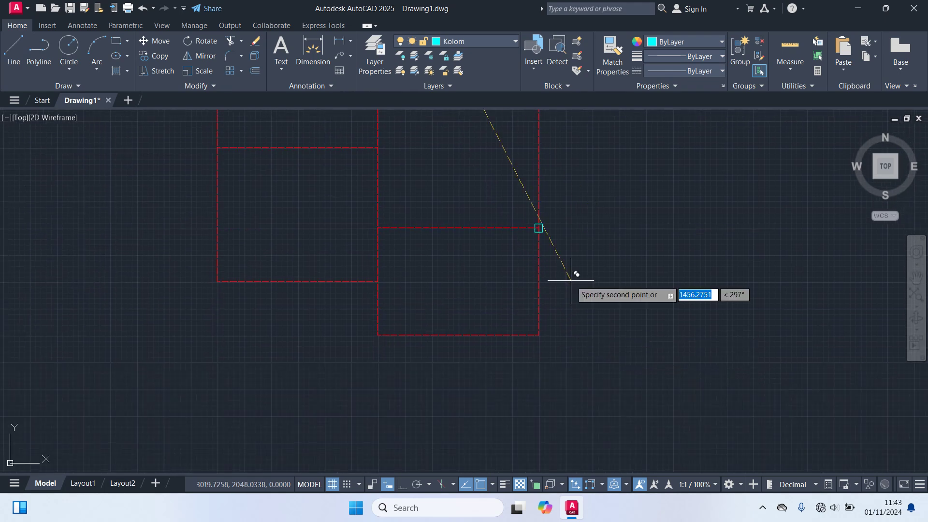
left_click(493, 377)
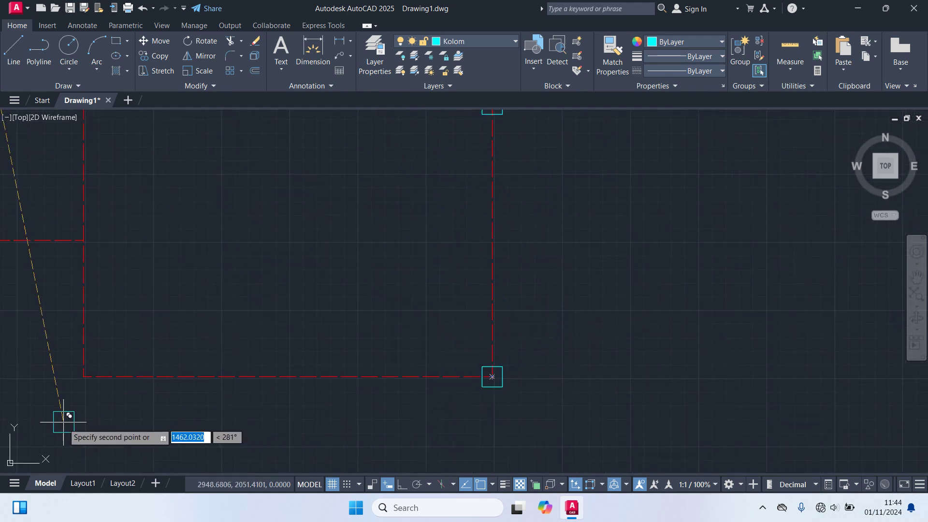
left_click(84, 376)
- Copy the column to both ends of the southwest room's bottom axis
middle_click_drag(197, 280, 878, 319)
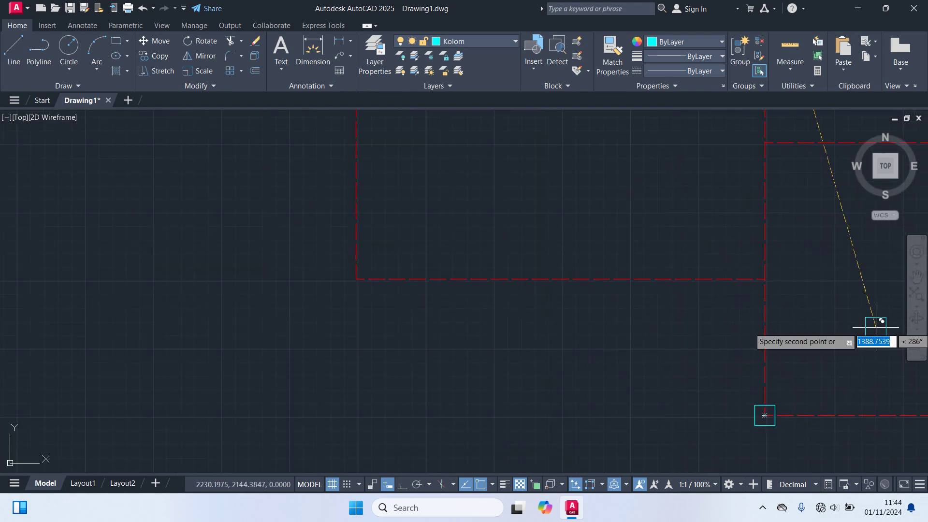
left_click(765, 279)
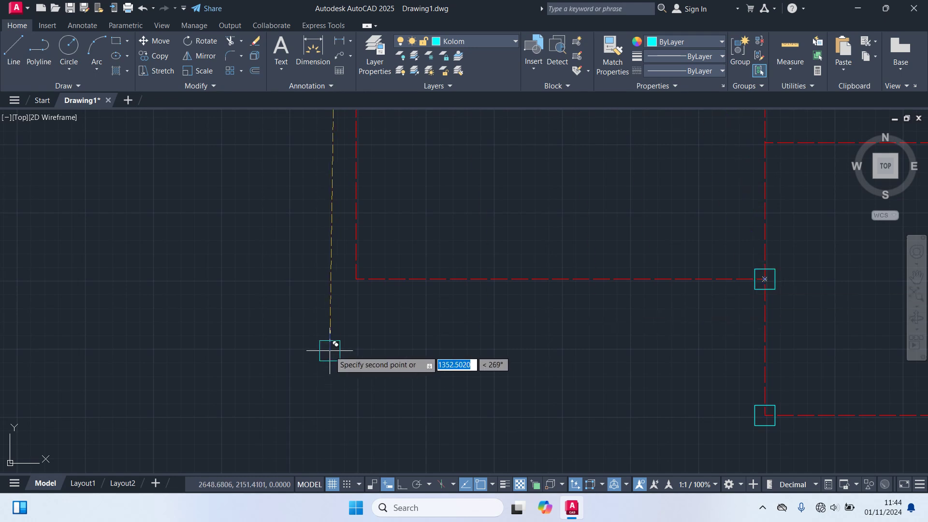
left_click(355, 279)
scroll(388, 356, "down", 5)
middle_click_drag(387, 357, 389, 396)
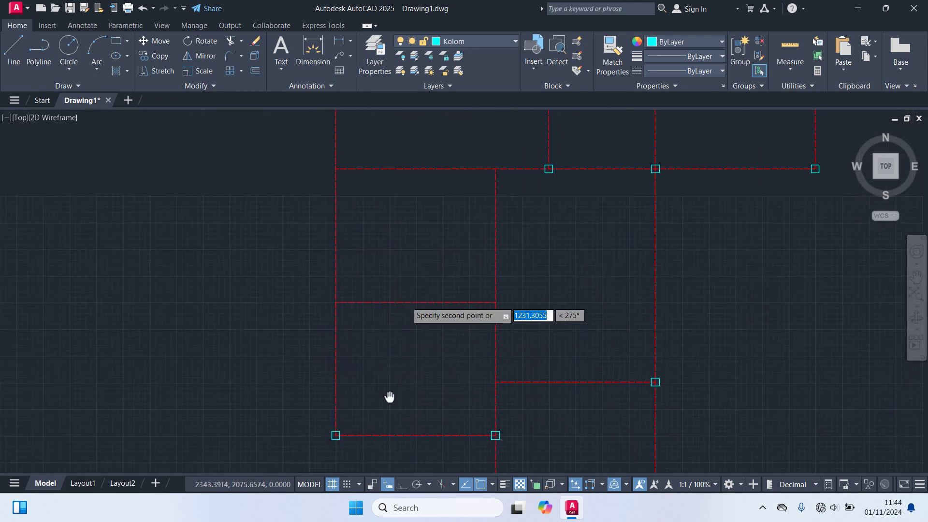
- Copy the column to both ends of the horizontal axis dividing the two southwest rooms
scroll(498, 315, "up", 5)
middle_click_drag(497, 314, 498, 257)
left_click(484, 237)
scroll(421, 325, "down", 4)
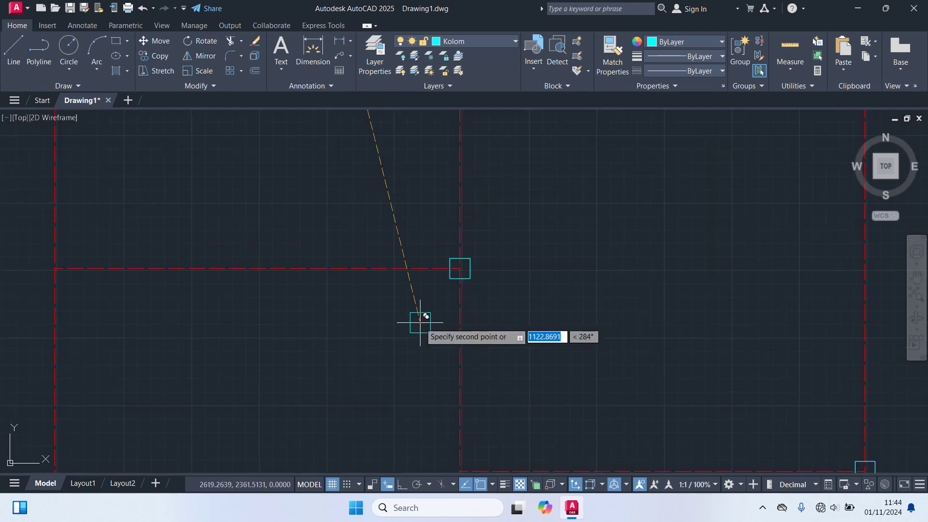
middle_click_drag(375, 325, 556, 307)
scroll(480, 282, "up", 4)
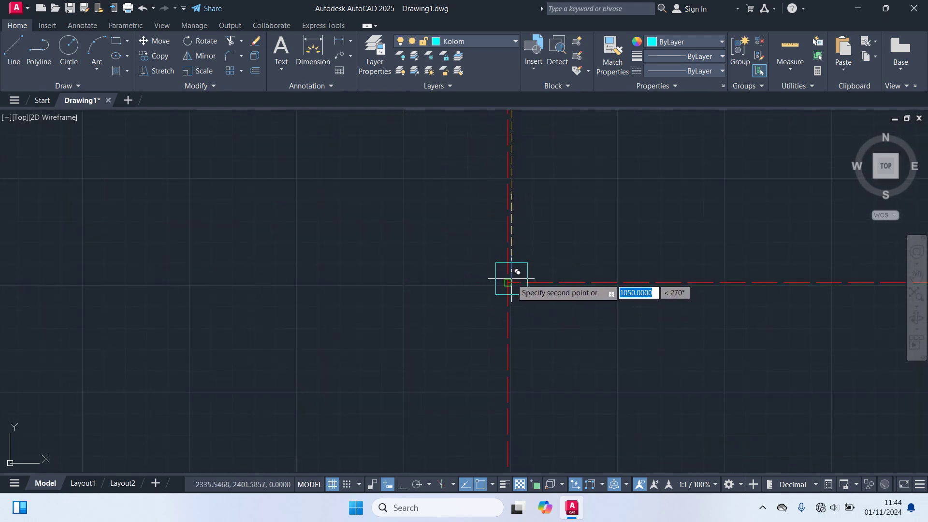
left_click(508, 282)
- Copy the column to the west end and the two empty junctions' remaining spots on the long middle axis, and end the copying
scroll(555, 269, "down", 4)
scroll(499, 317, "up", 5)
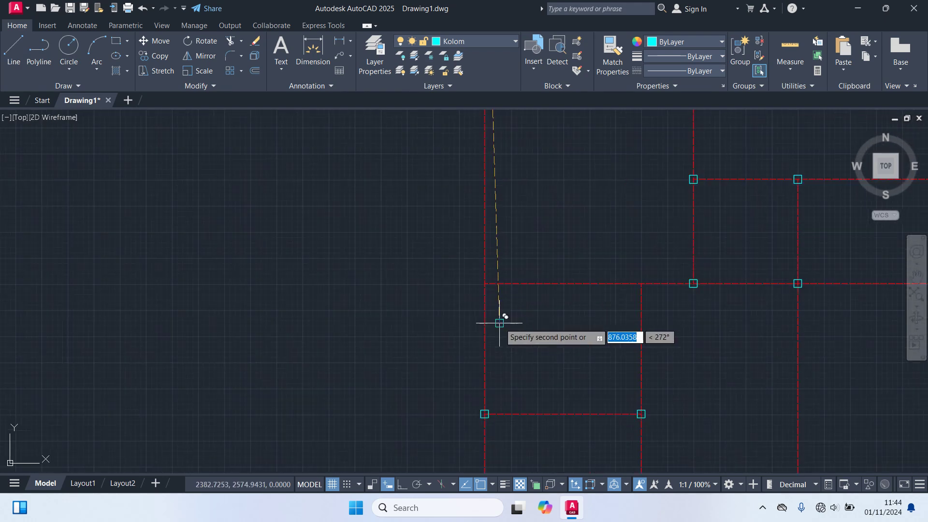
left_click(470, 225)
scroll(528, 307, "down", 4)
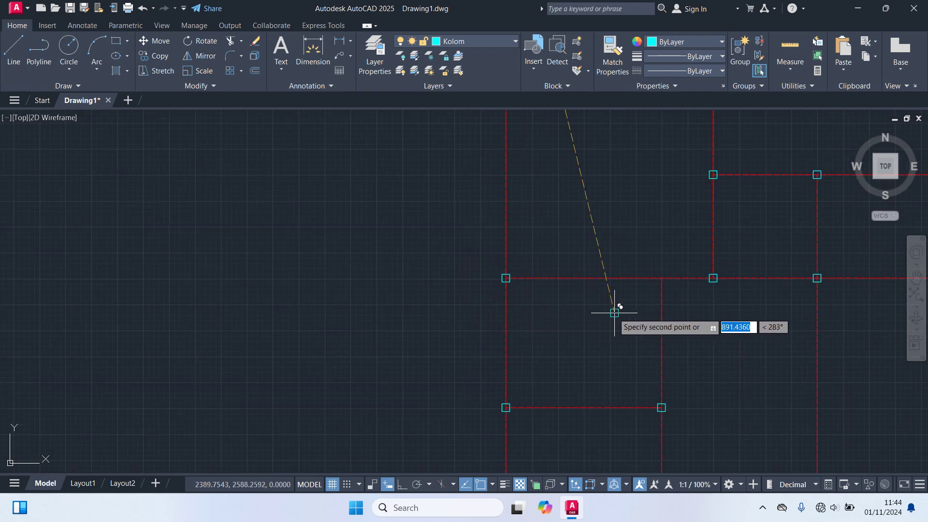
middle_click_drag(616, 311, 501, 330)
scroll(563, 331, "up", 5)
left_click(475, 170)
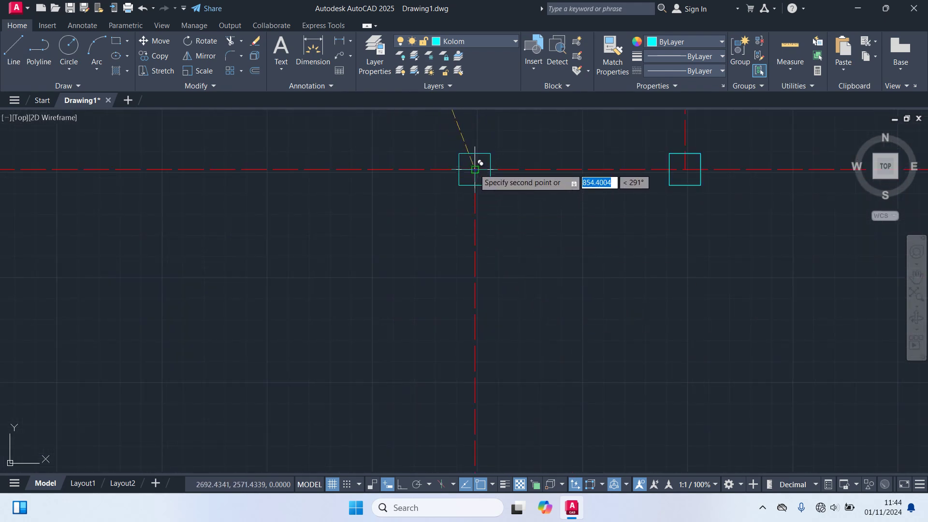
scroll(576, 297, "down", 3)
scroll(566, 305, "down", 2)
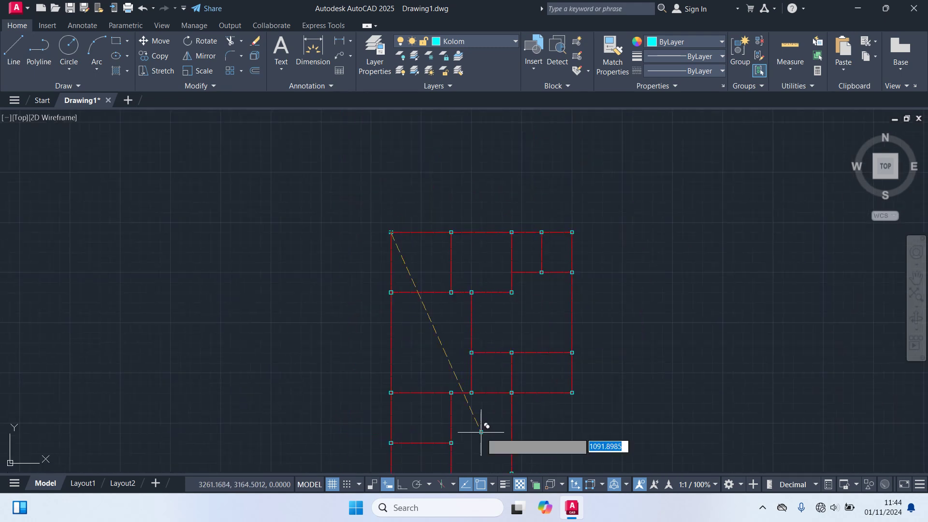
middle_click_drag(418, 364, 384, 300)
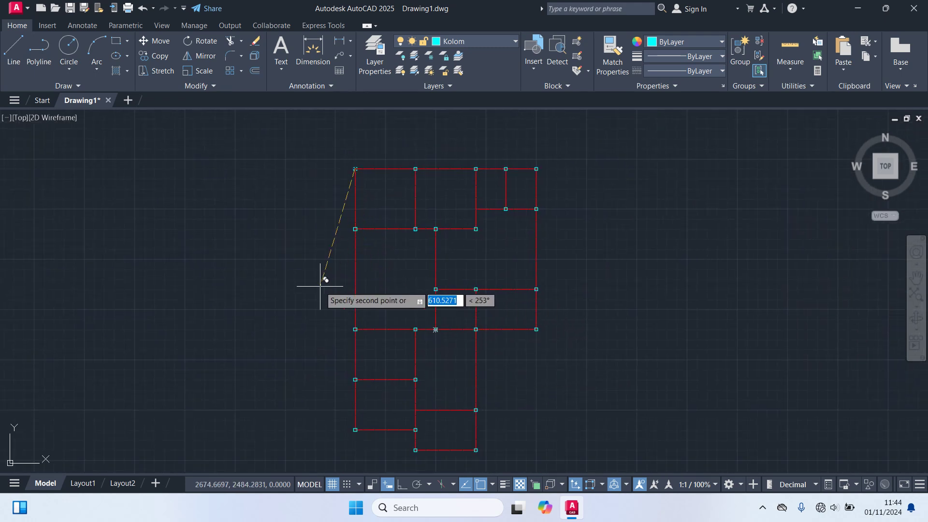
key("Escape")
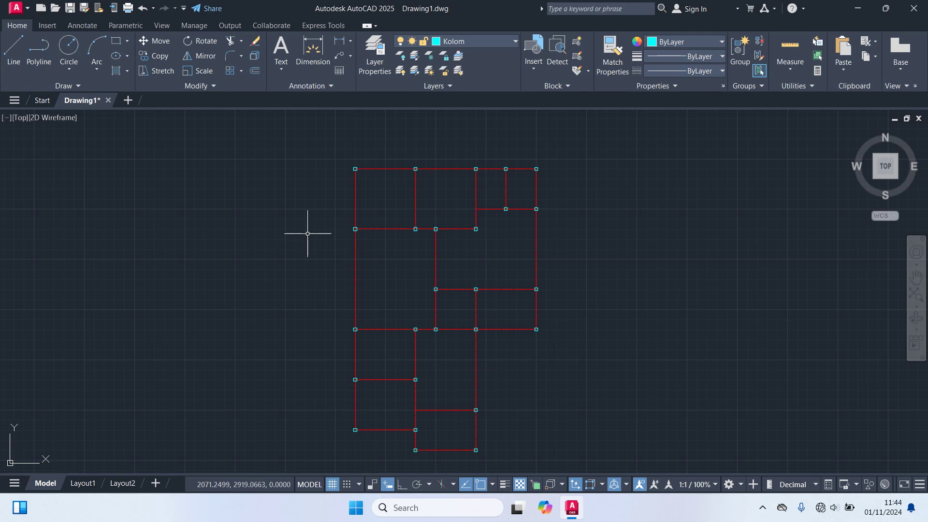
- Make Dinding the current layer and draw a rectangular wall along the top axis from the northwest column to the northeast column
left_click(470, 41)
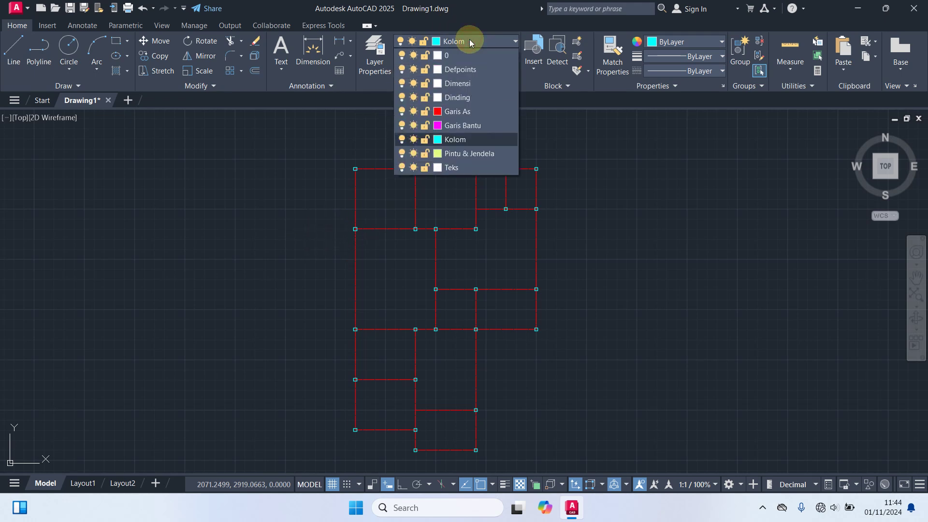
left_click(462, 98)
type("re")
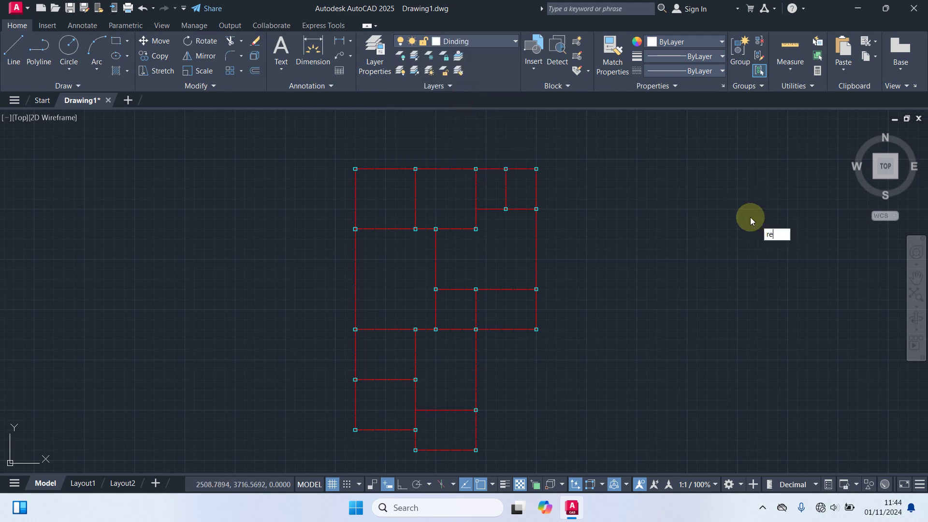
type("c")
key("Return")
scroll(377, 174, "up", 6)
middle_click_drag(362, 194, 294, 329)
scroll(203, 270, "up", 4)
left_click(198, 272)
scroll(387, 327, "down", 8)
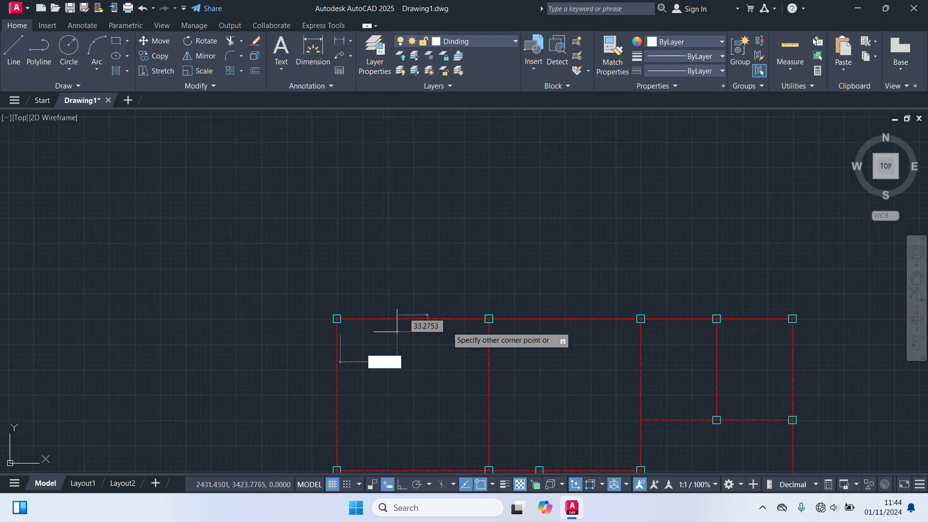
middle_click_drag(546, 298, 872, 236)
scroll(444, 285, "up", 6)
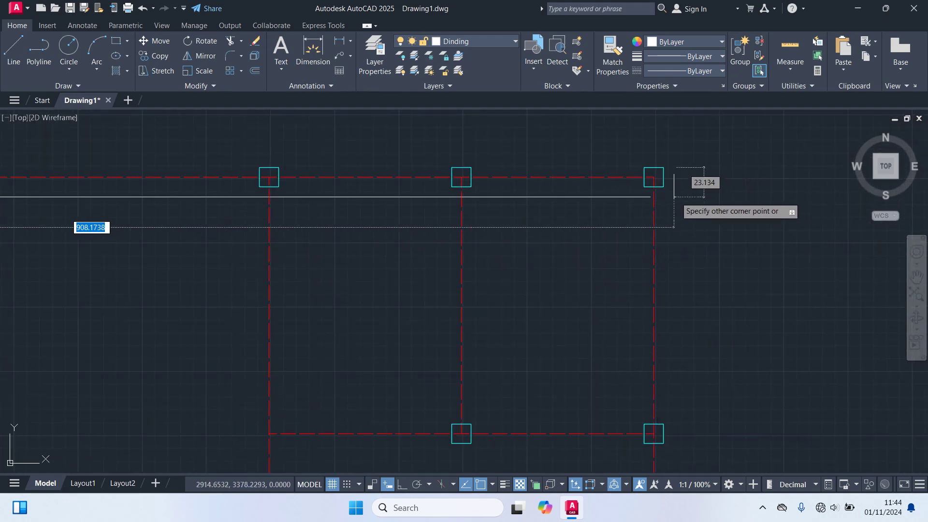
left_click(614, 181)
- Draw a rectangular wall 785 long down the east axis from the northeast column to the lowest column on that axis
key("space")
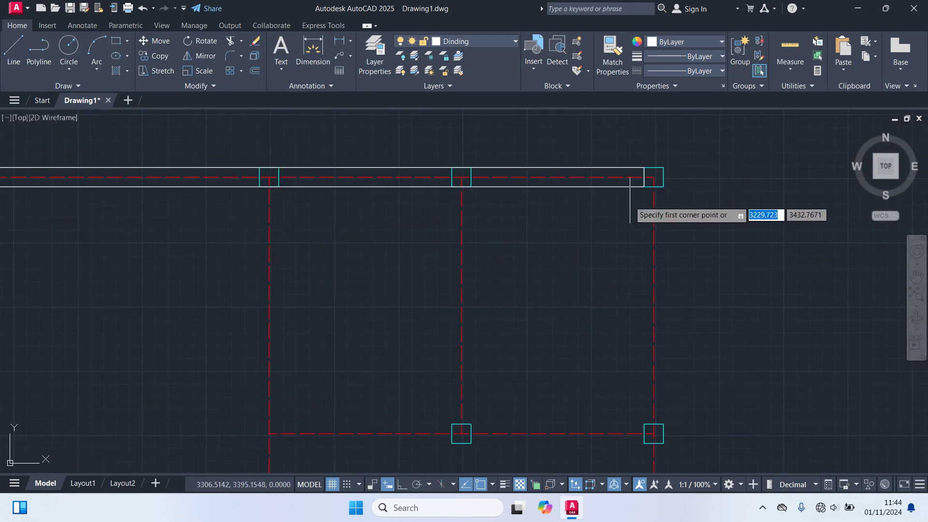
left_click(662, 169)
scroll(690, 369, "down", 5)
middle_click_drag(689, 368, 690, 234)
scroll(663, 176, "up", 4)
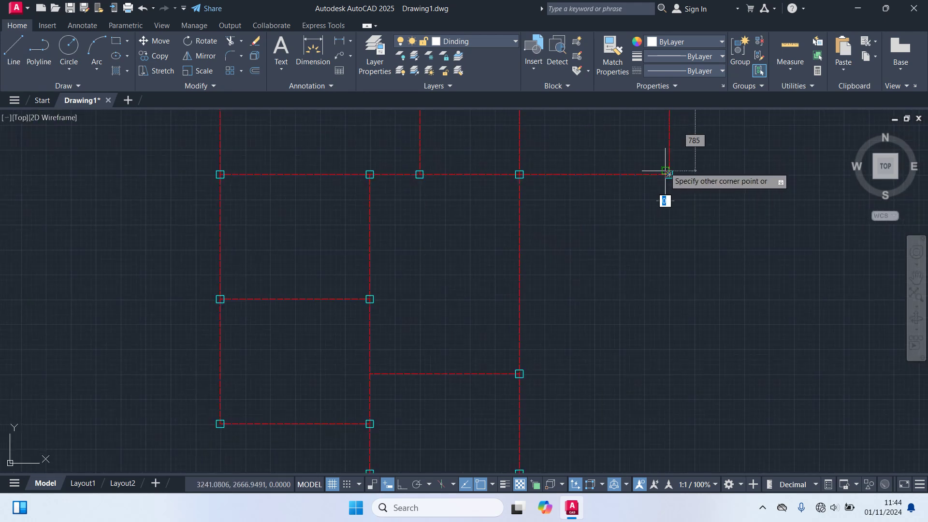
scroll(659, 201, "up", 3)
left_click(669, 191)
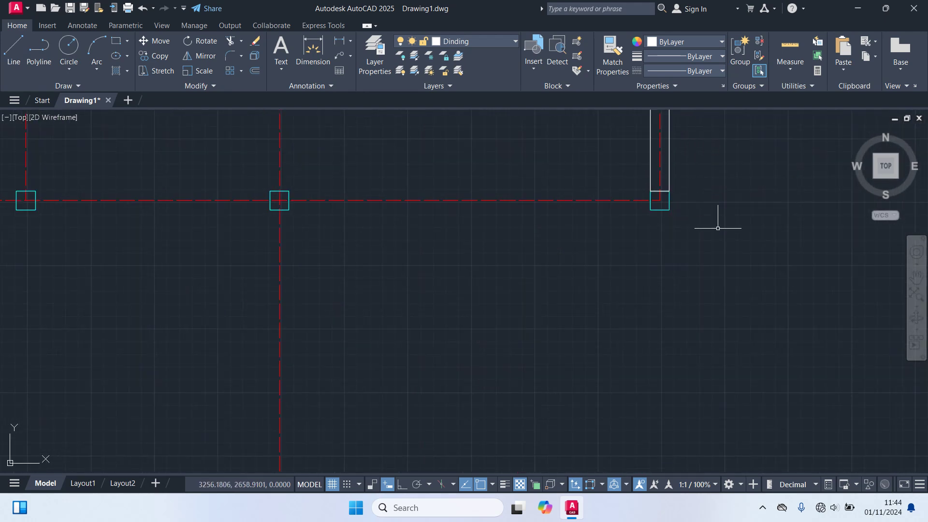
- Draw a 485 by 15 rectangular wall westward from the east axis's lowest column to the third column on the long middle axis
middle_click_drag(715, 214, 736, 311)
scroll(687, 307, "up", 2)
key("space")
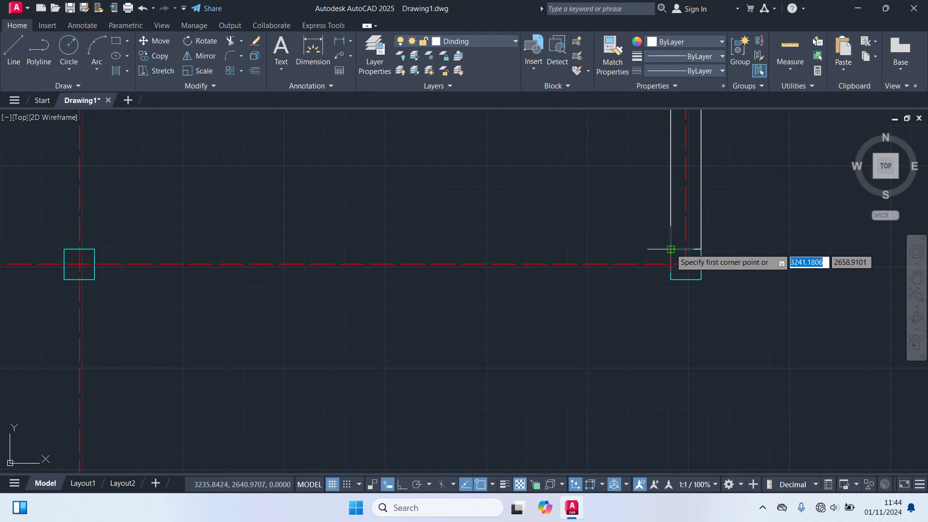
left_click(671, 242)
scroll(618, 281, "down", 3)
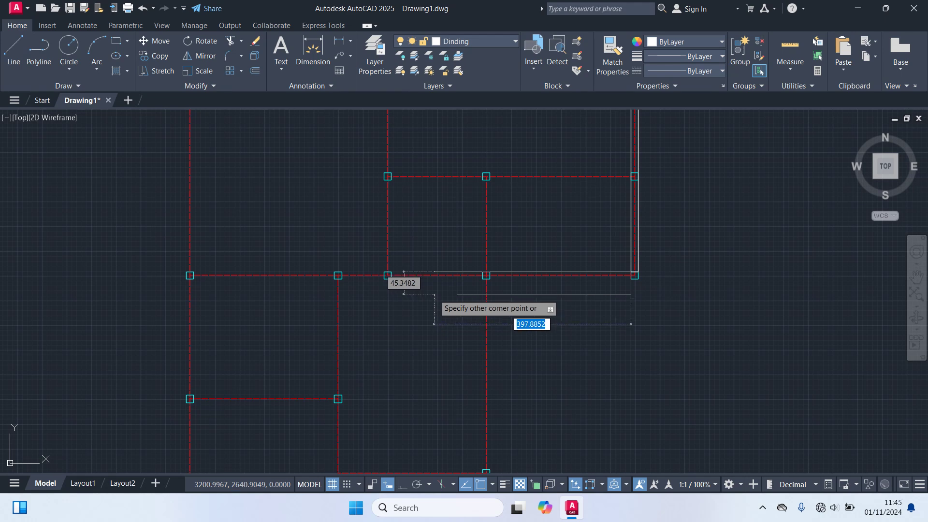
scroll(404, 293, "up", 4)
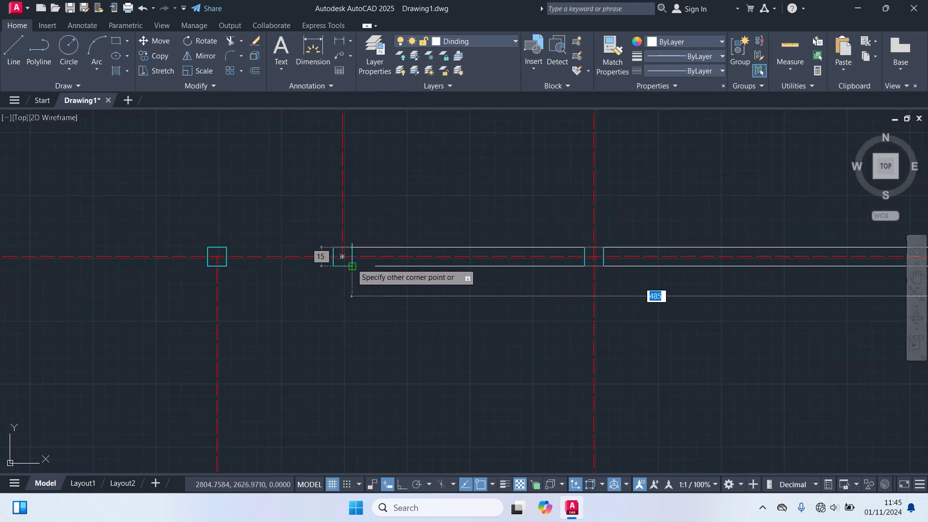
left_click(352, 263)
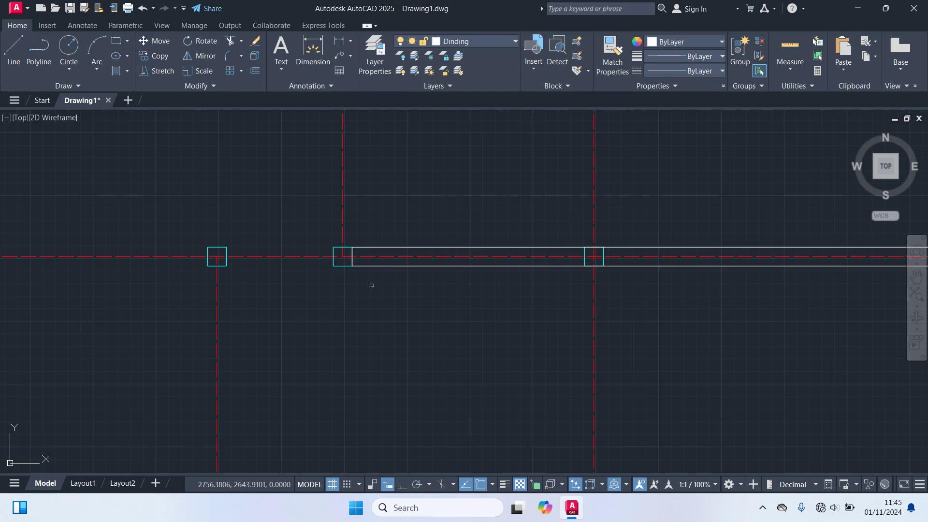
- Draw a 485 by 15 rectangular wall along the next horizontal axis north, from the east wall to that axis's west column
scroll(411, 321, "down", 6)
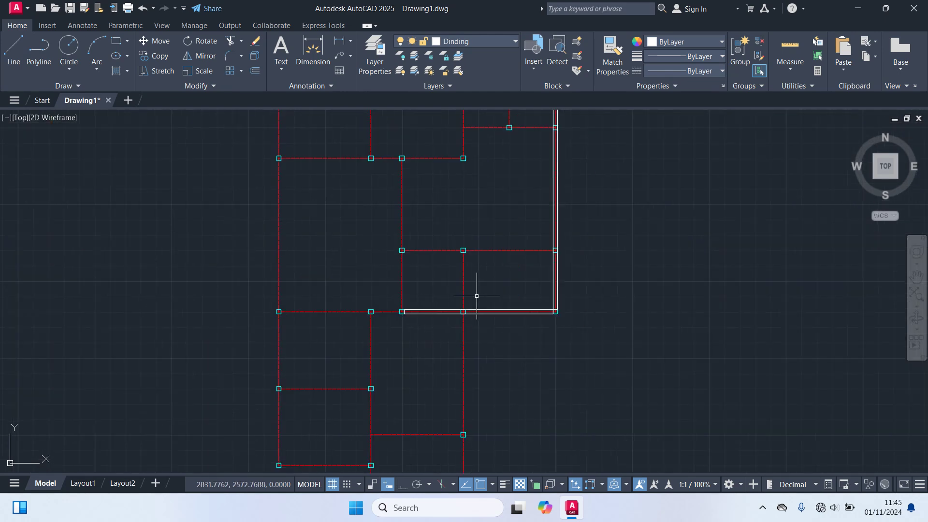
key("space")
scroll(556, 270, "up", 6)
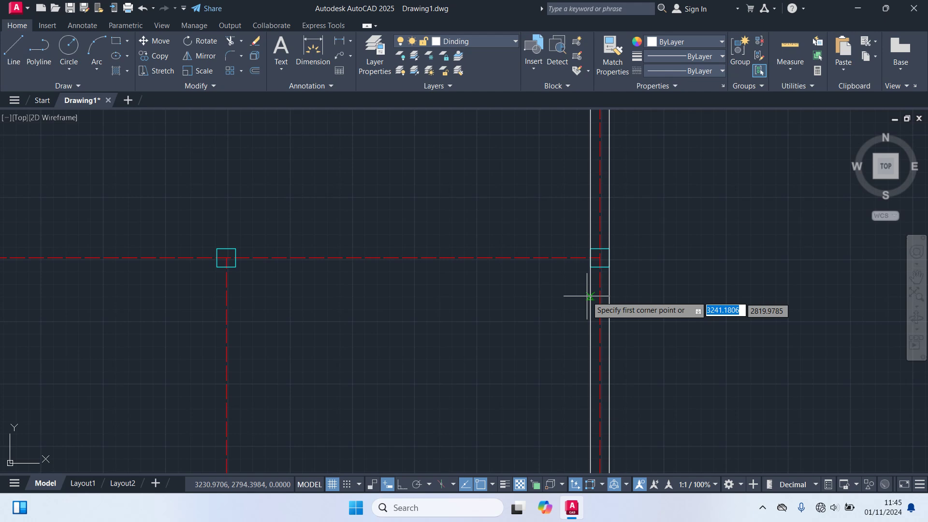
left_click(596, 254)
scroll(517, 299, "down", 5)
scroll(460, 304, "up", 5)
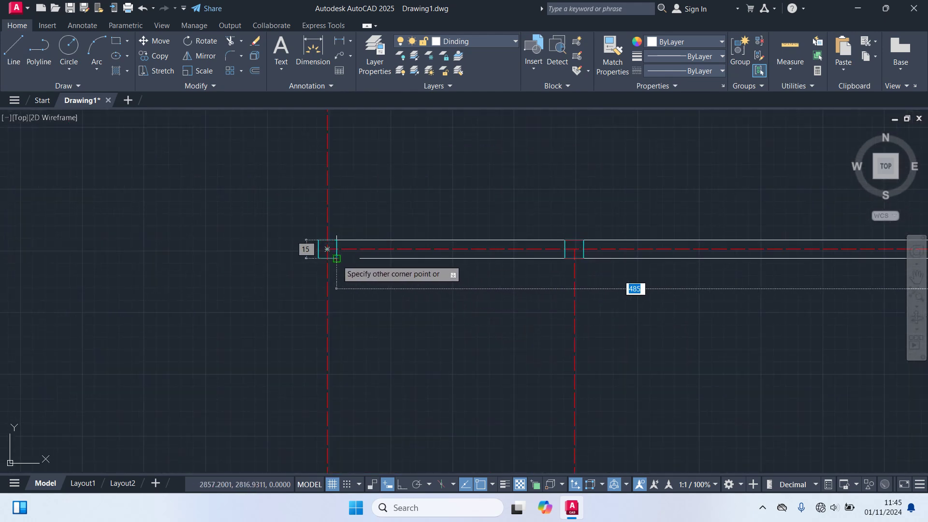
left_click(337, 258)
- Draw the small northeast room's west wall as a rectangle from the top wall down to the column below
scroll(400, 323, "down", 5)
middle_click_drag(432, 292, 450, 243)
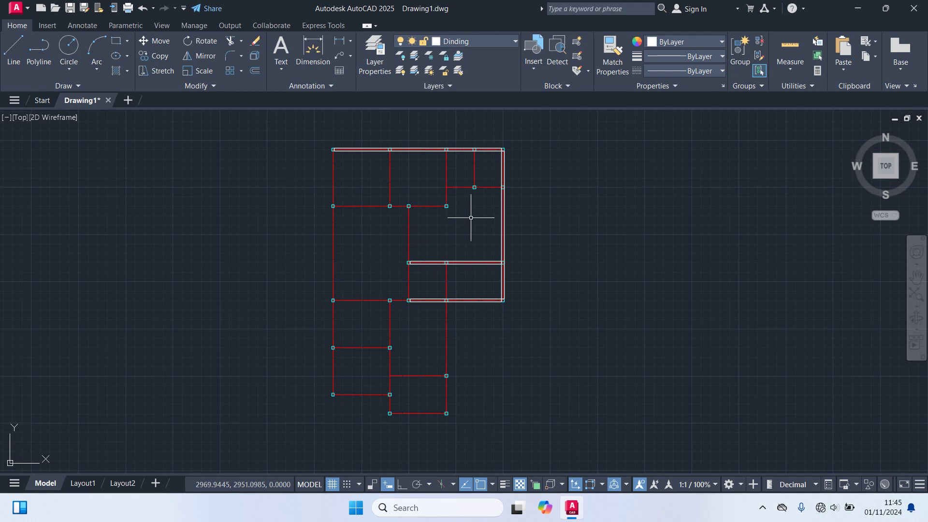
middle_click_drag(471, 217, 476, 285)
scroll(480, 253, "up", 4)
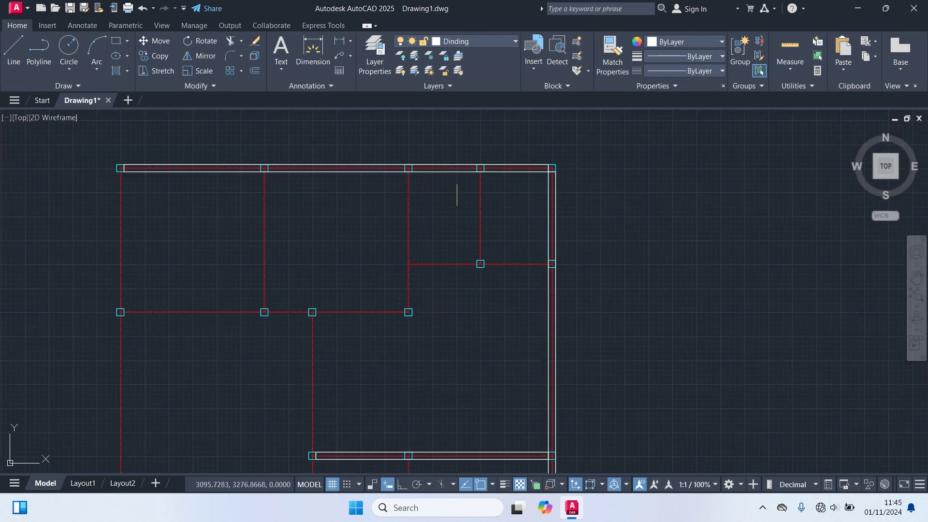
key("space")
scroll(456, 190, "up", 3)
left_click(489, 156)
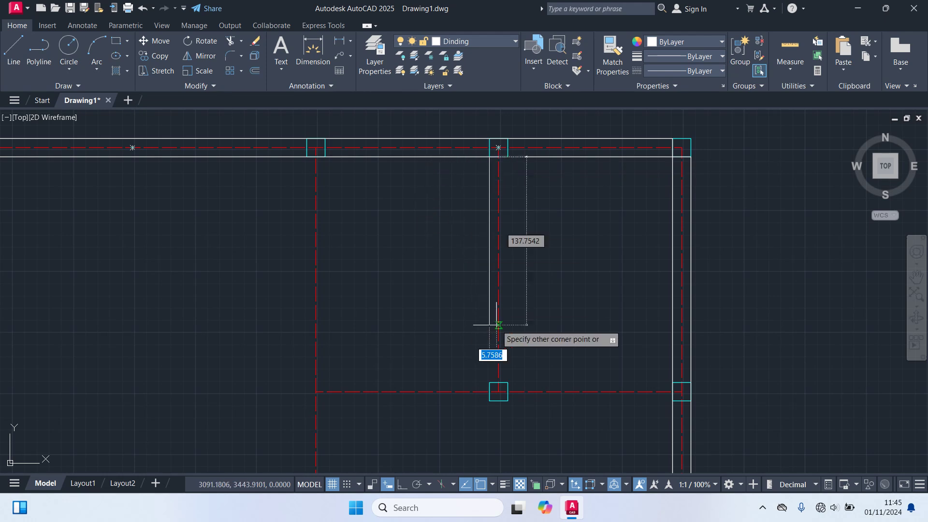
left_click(507, 382)
- Draw the small northeast room's south wall as a rectangle from the east wall to its southwest column
key("space")
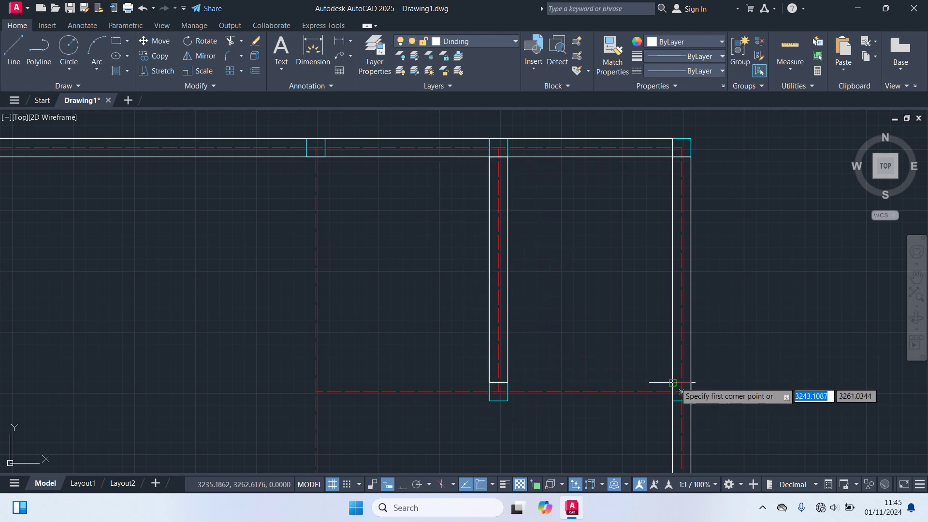
scroll(673, 383, "down", 4)
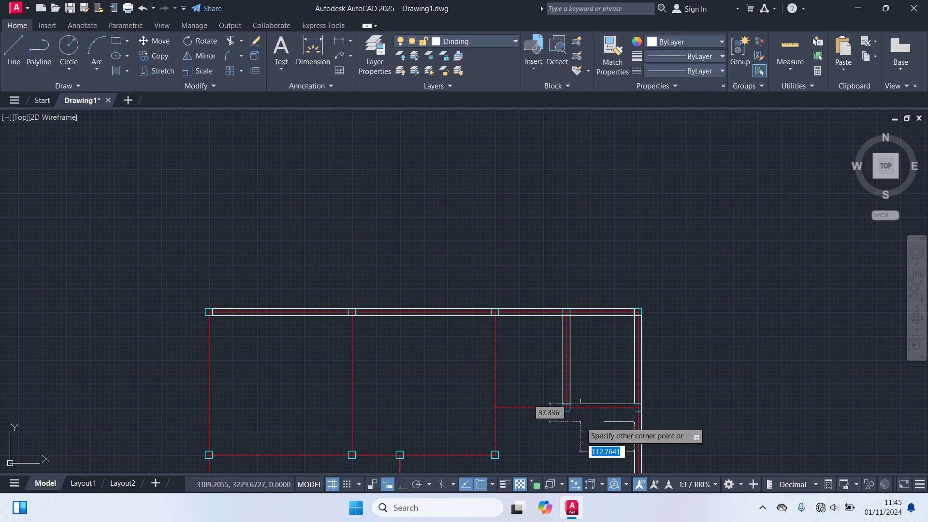
scroll(578, 421, "up", 4)
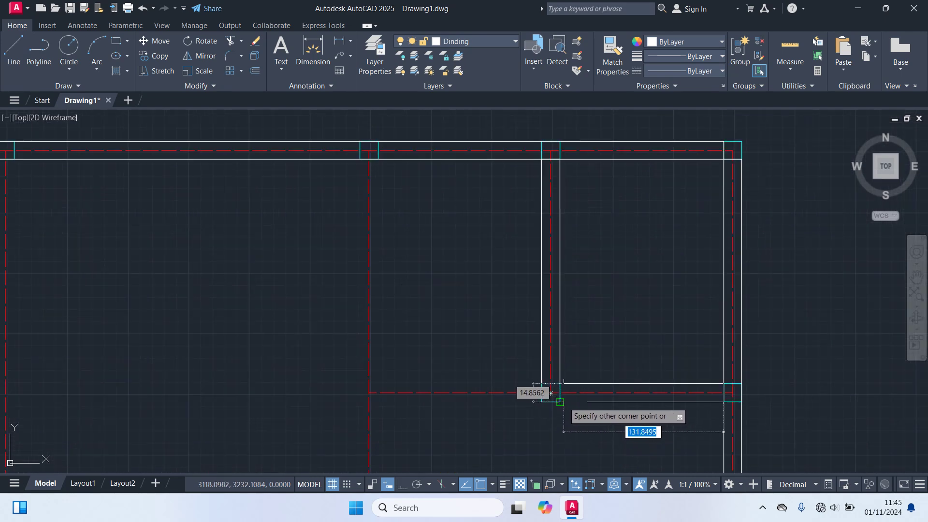
left_click(563, 409)
- Draw a vertical rectangular wall from the third column of the top wall down to the column at that axis's south end
scroll(546, 430, "down", 2)
middle_click_drag(546, 429, 601, 280)
key("space")
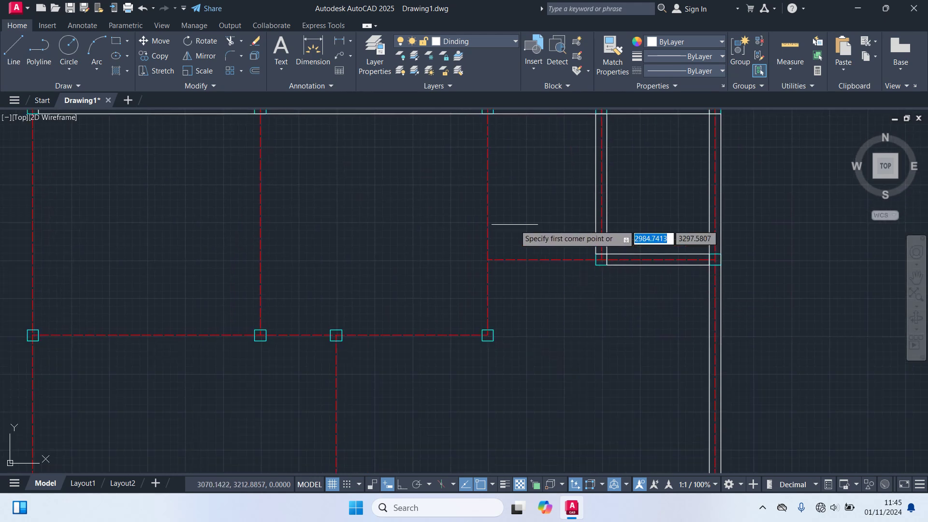
middle_click_drag(495, 186, 534, 273)
scroll(518, 220, "up", 4)
left_click(526, 171)
scroll(561, 316, "down", 2)
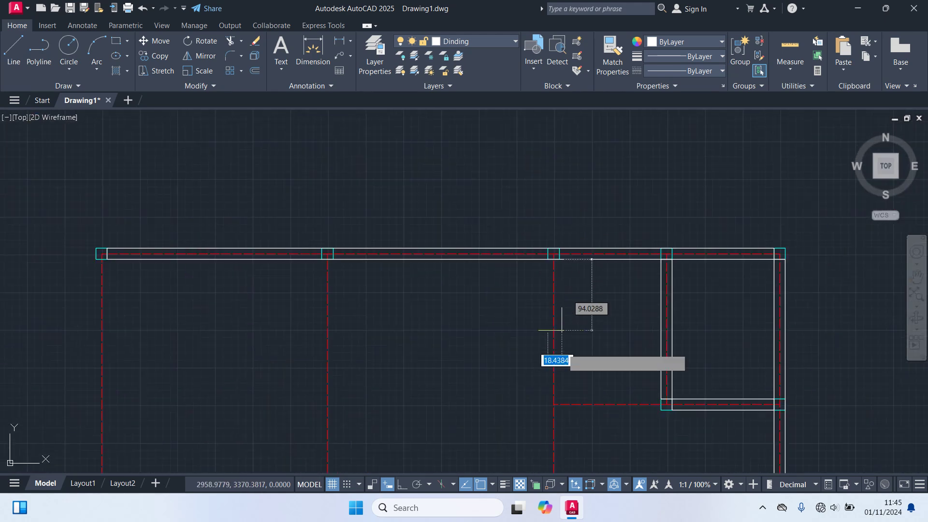
scroll(564, 336, "down", 1)
middle_click_drag(573, 378, 574, 208)
scroll(562, 224, "up", 2)
left_click(547, 285)
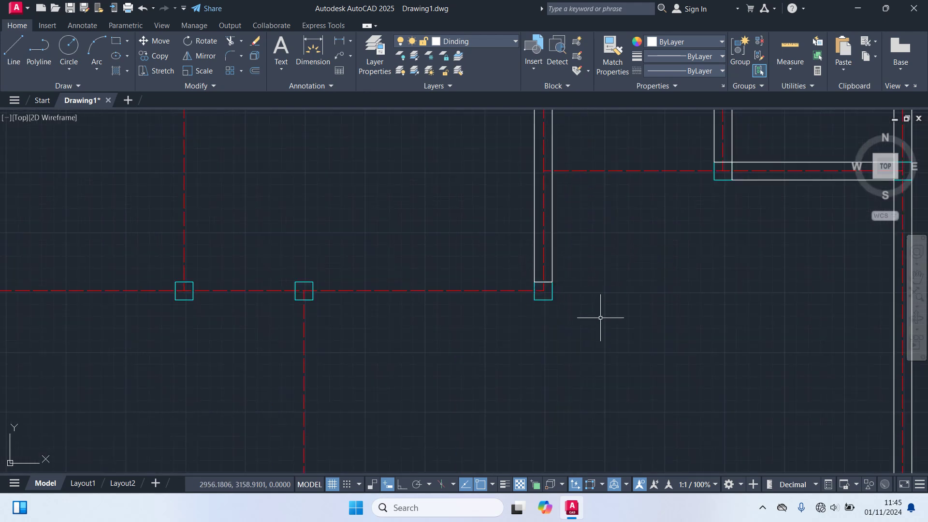
- Draw a 592.5 by 15 rectangular wall from that wall's south column westward to the center of the west axis column
key("space")
left_click(535, 282)
scroll(542, 291, "down", 3)
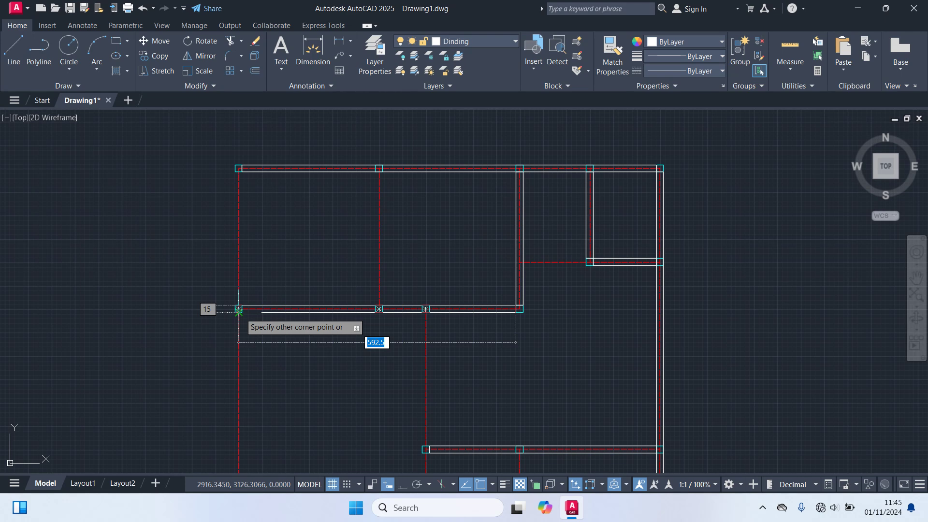
left_click(238, 309)
scroll(262, 314, "up", 4)
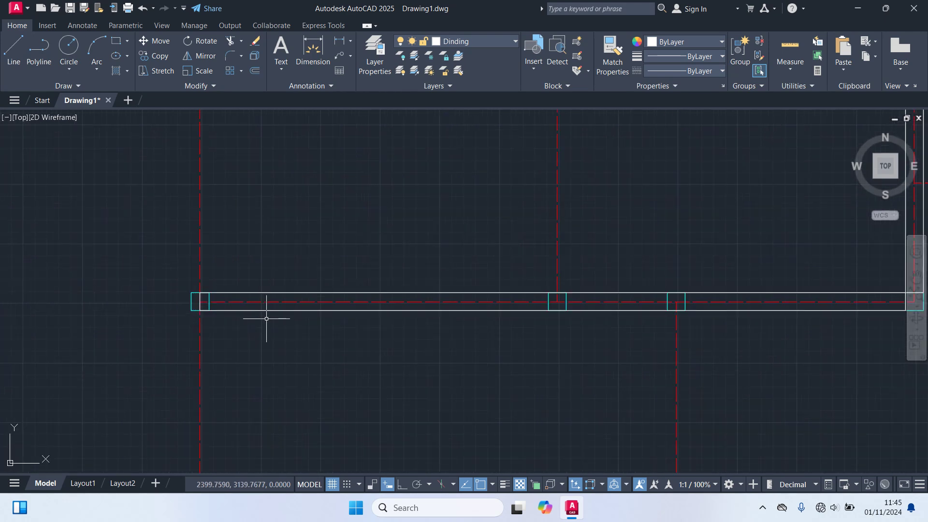
- Draw a rectangular partition wall from the second column of the top wall down to the horizontal wall, dividing the two northwest rooms
scroll(266, 319, "down", 3)
key("Return")
scroll(367, 193, "up", 4)
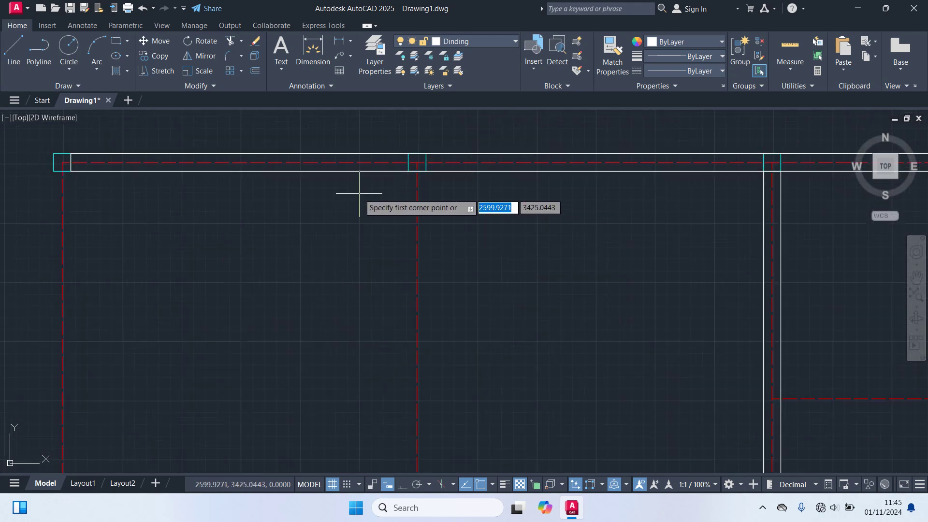
left_click(405, 171)
scroll(412, 302, "down", 2)
middle_click_drag(412, 302, 456, 197)
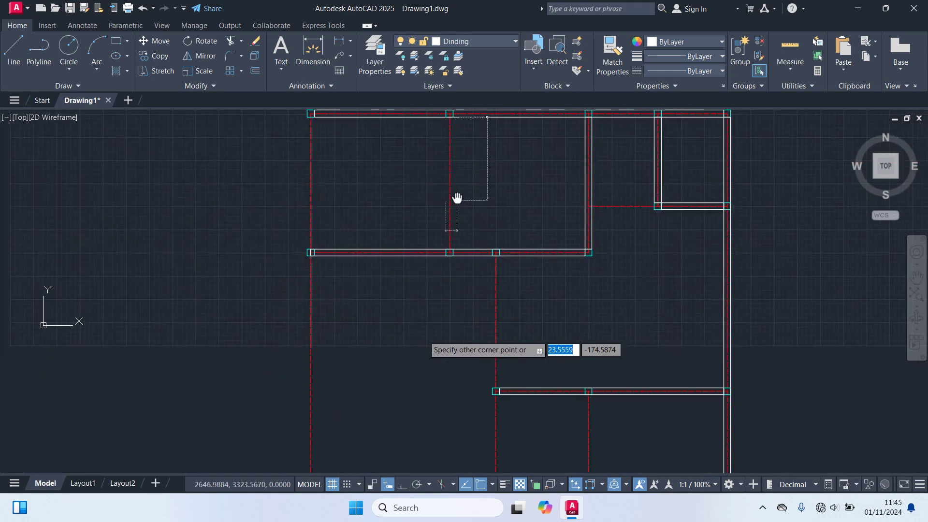
scroll(450, 271, "up", 2)
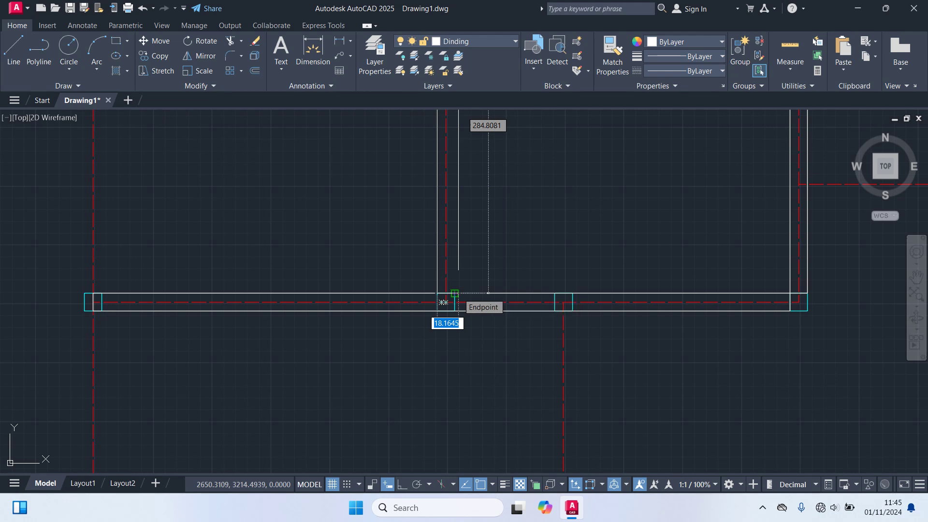
scroll(489, 363, "down", 4)
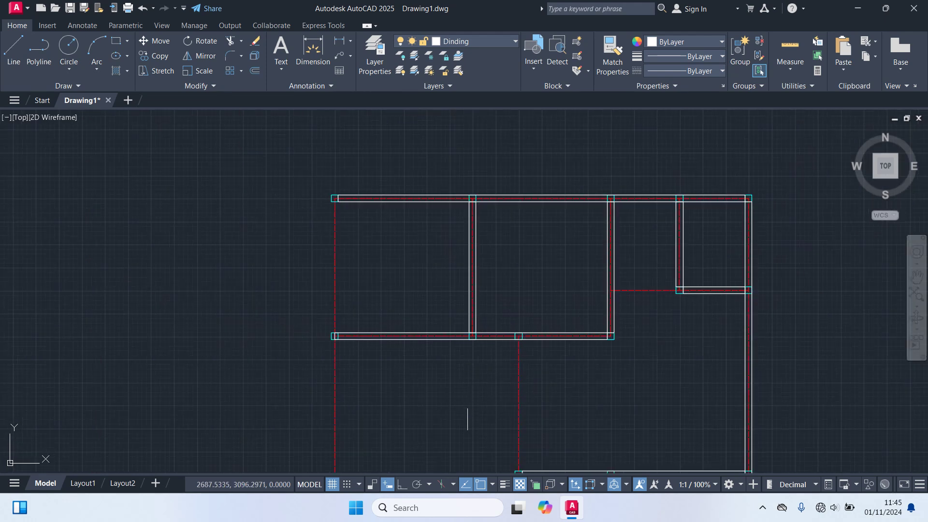
- Draw a rectangular wall down the full west axis from the northwest column to the southwest room's lower-west column
scroll(314, 204, "up", 4)
key("Return")
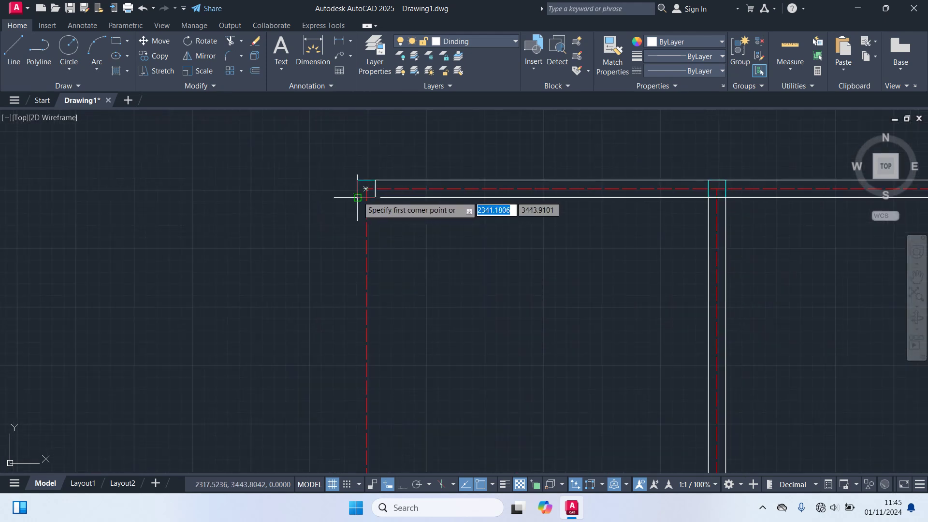
left_click(358, 197)
scroll(375, 312, "down", 6)
middle_click_drag(397, 358, 408, 282)
scroll(394, 259, "up", 7)
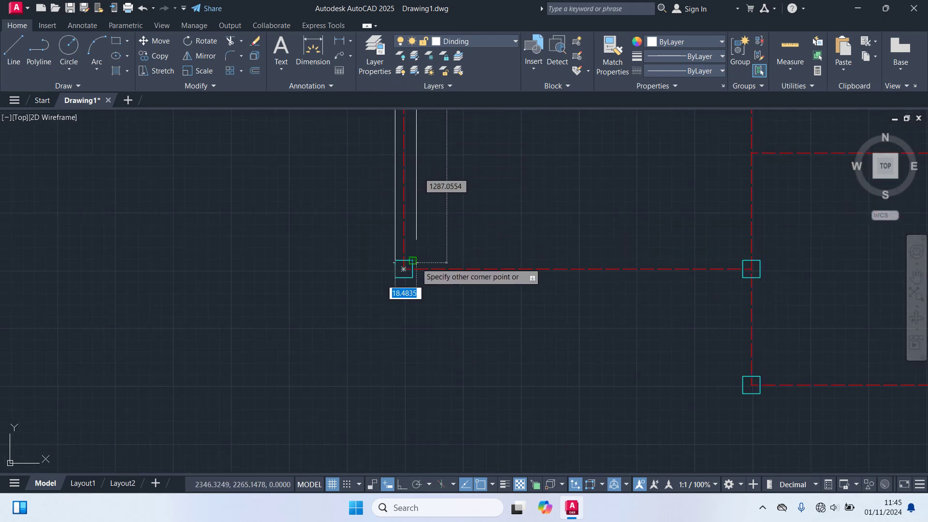
left_click(412, 261)
- Draw a rectangular wall along the southwest room's bottom axis between its two corner columns
middle_click_drag(487, 249, 352, 294)
scroll(326, 315, "up", 3)
type("rec")
key("Return")
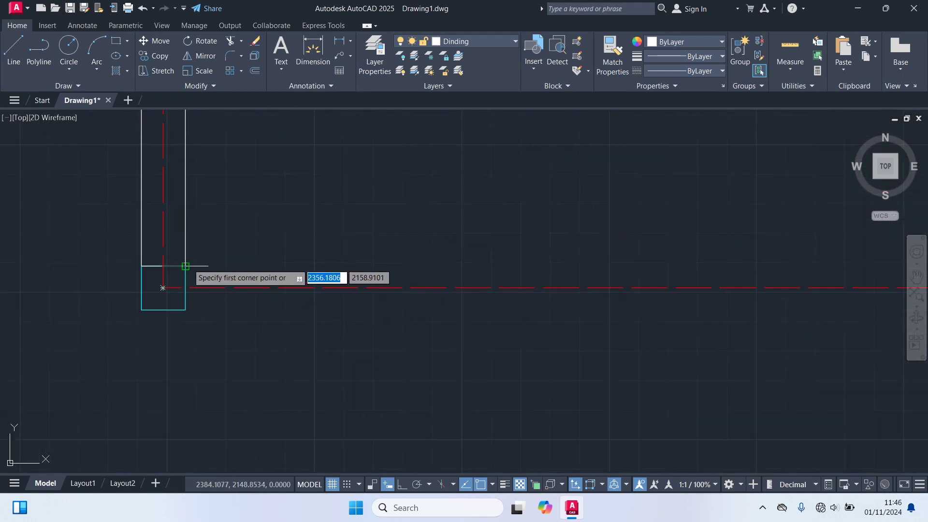
left_click(163, 288)
scroll(498, 332, "down", 6)
scroll(473, 301, "up", 6)
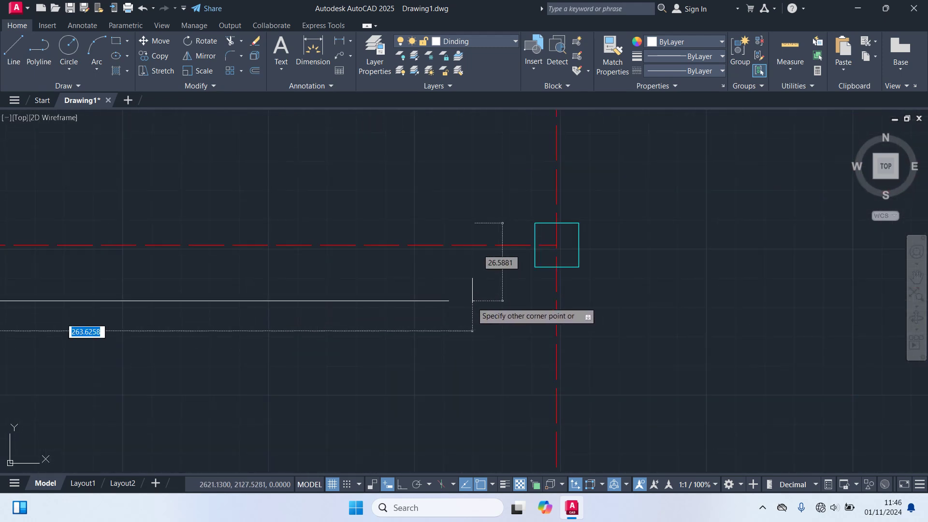
left_click(534, 267)
scroll(486, 305, "down", 2)
scroll(497, 311, "down", 2)
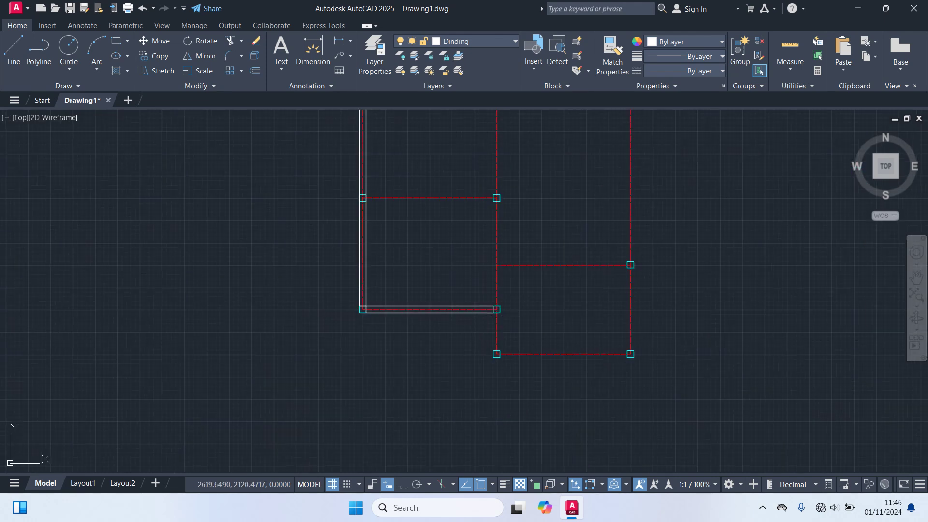
scroll(514, 329, "down", 3)
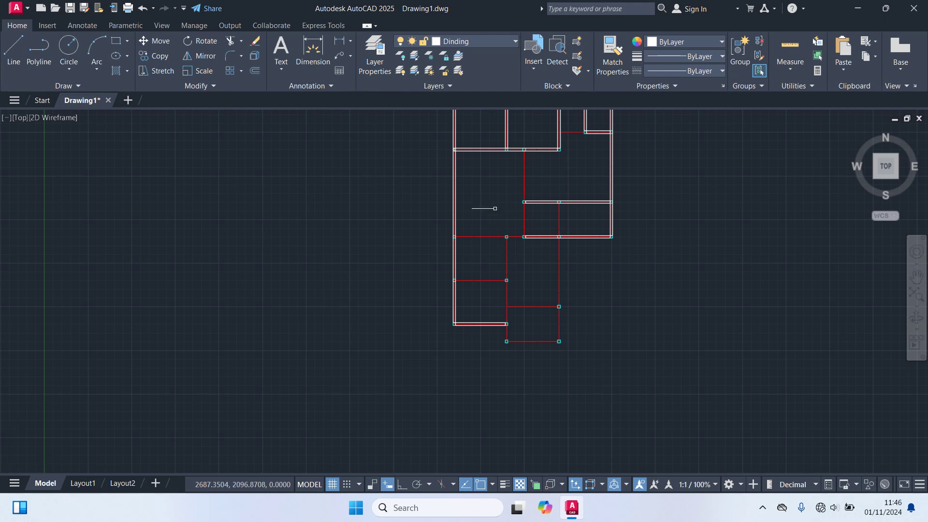
- Draw a 15 by 585 rectangular wall from the column northeast of the southwest room down to the southernmost west column
scroll(503, 228, "up", 6)
key("space")
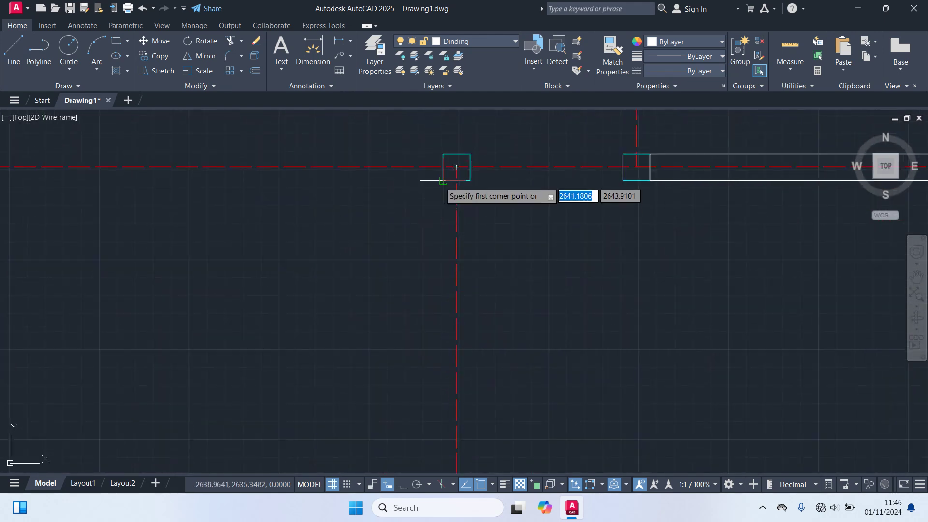
left_click(442, 181)
scroll(442, 181, "down", 3)
middle_click_drag(464, 357, 485, 277)
scroll(443, 306, "up", 4)
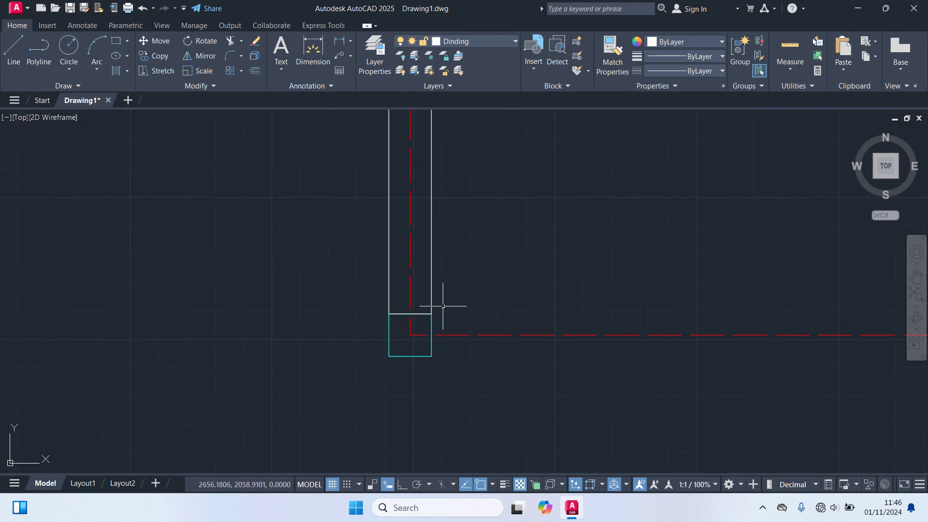
- Draw a rectangular wall about 285 by 15 along the southernmost axis between its two corner columns
left_click(430, 314)
scroll(528, 342, "down", 3)
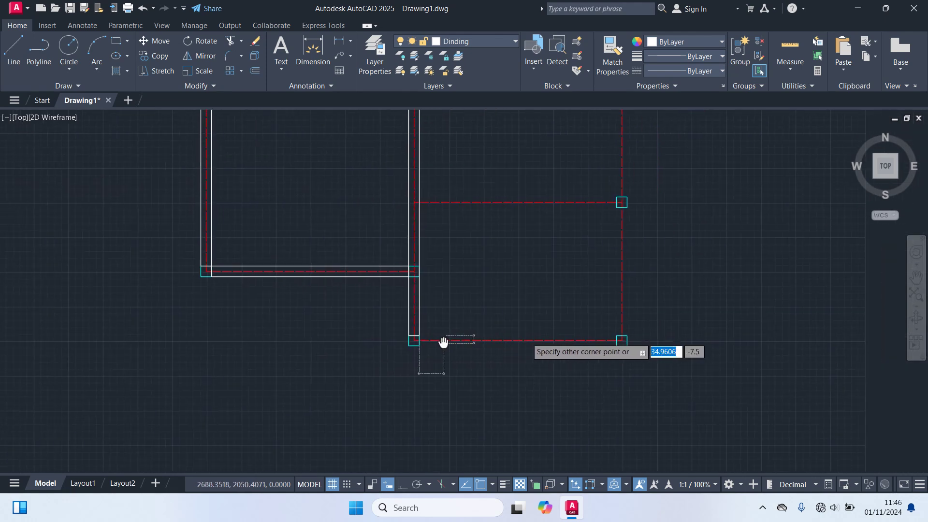
scroll(497, 352, "up", 3)
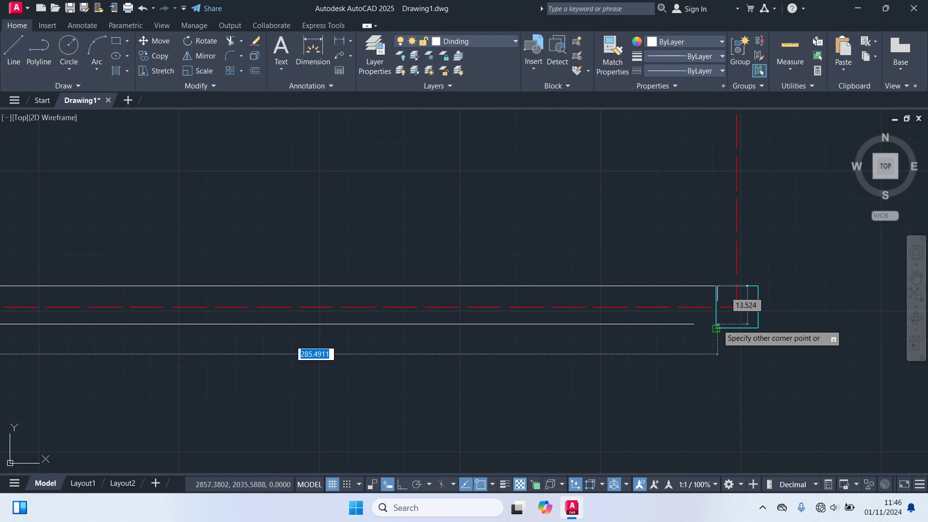
left_click(736, 307)
scroll(704, 328, "down", 3)
- Draw a 15 by 585 rectangular wall from the southeast corner column up to the middle column of the horizontal wall above
key("Return")
scroll(705, 322, "up", 3)
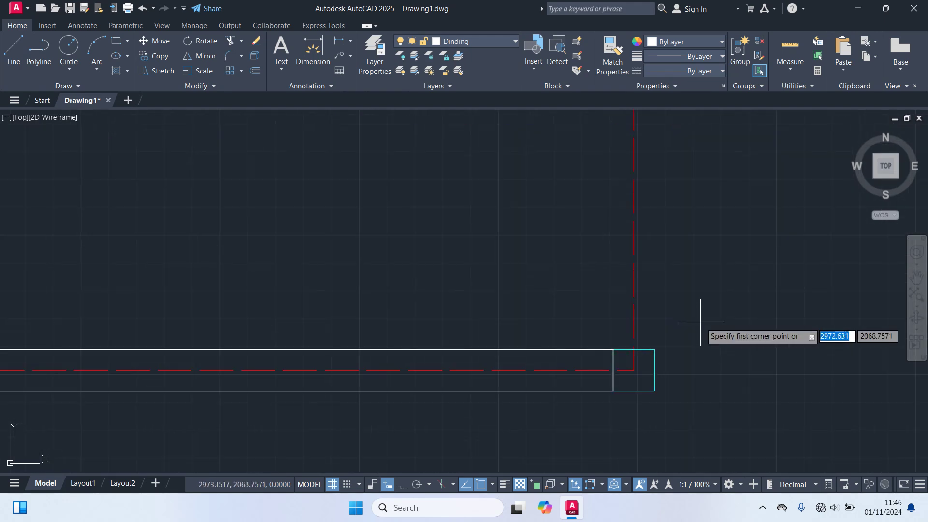
left_click(634, 370)
scroll(604, 290, "down", 3)
scroll(585, 188, "up", 3)
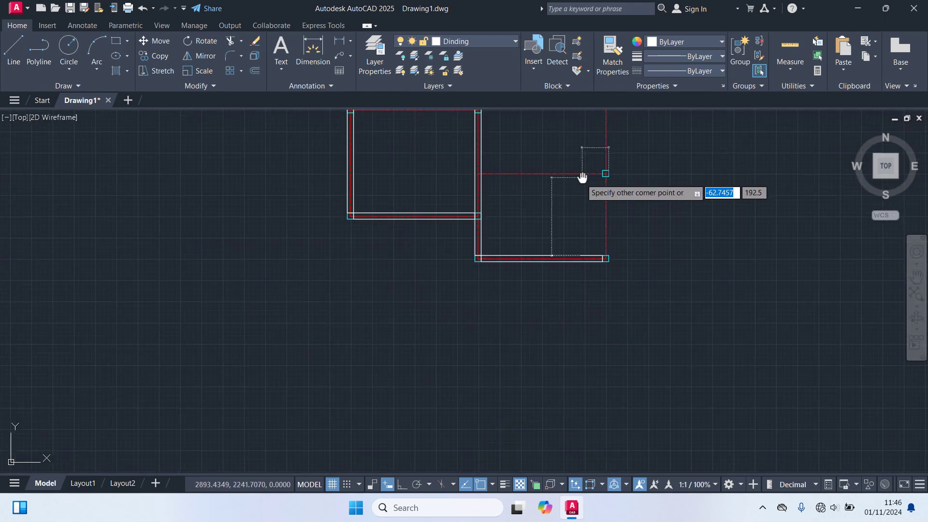
scroll(645, 283, "up", 2)
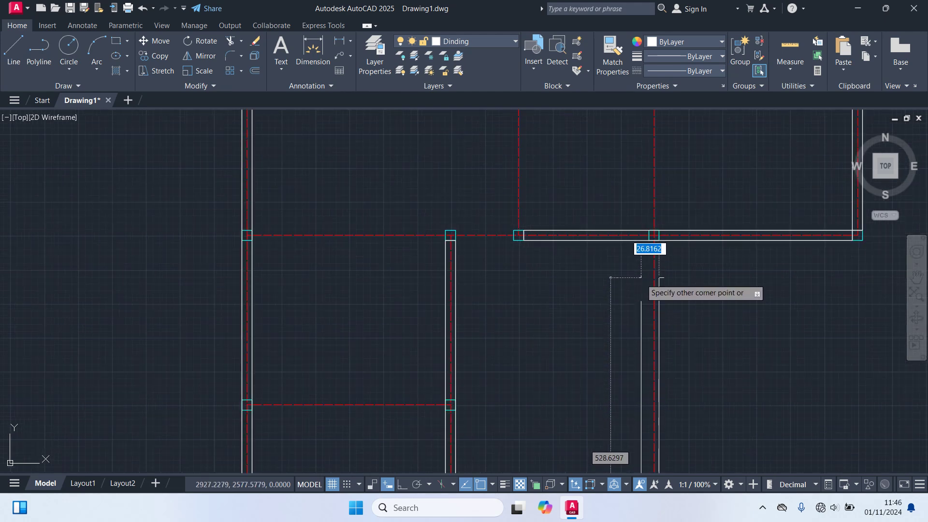
scroll(658, 255, "up", 2)
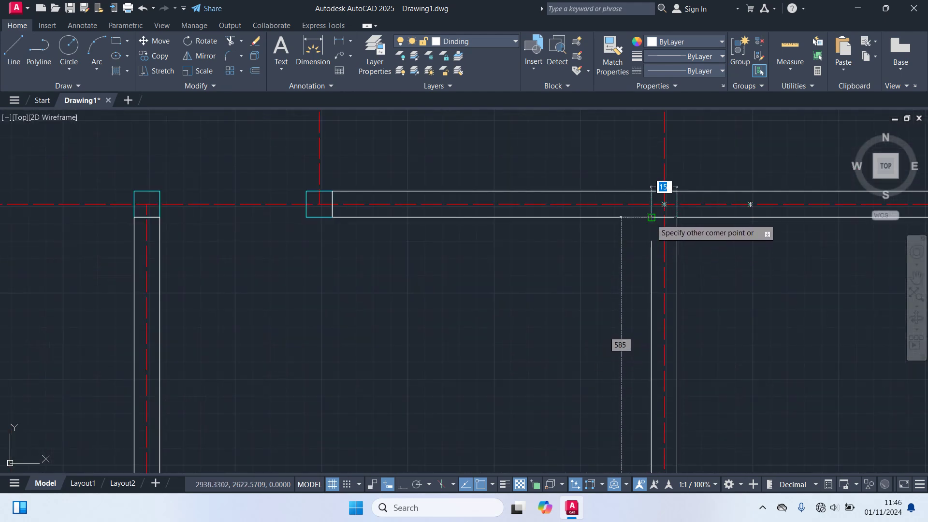
left_click(659, 240)
scroll(600, 265, "down", 4)
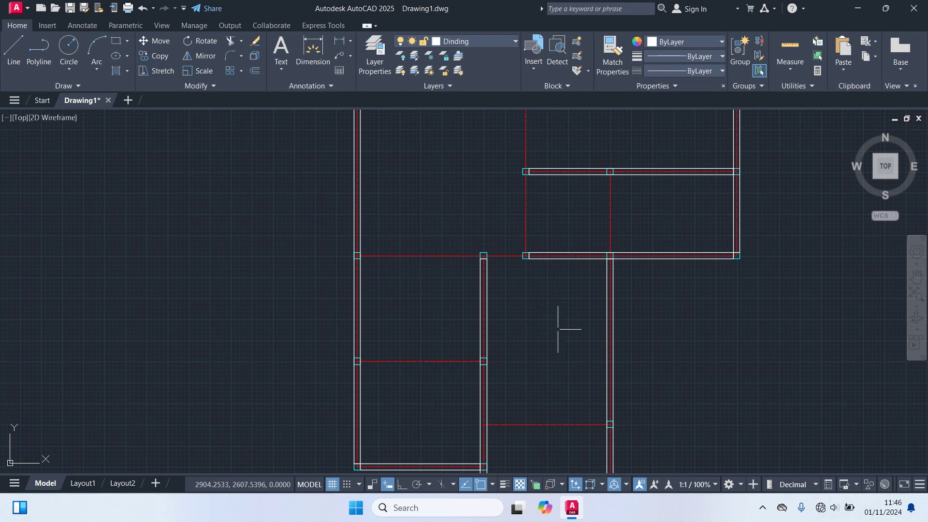
key("space")
scroll(599, 286, "up", 3)
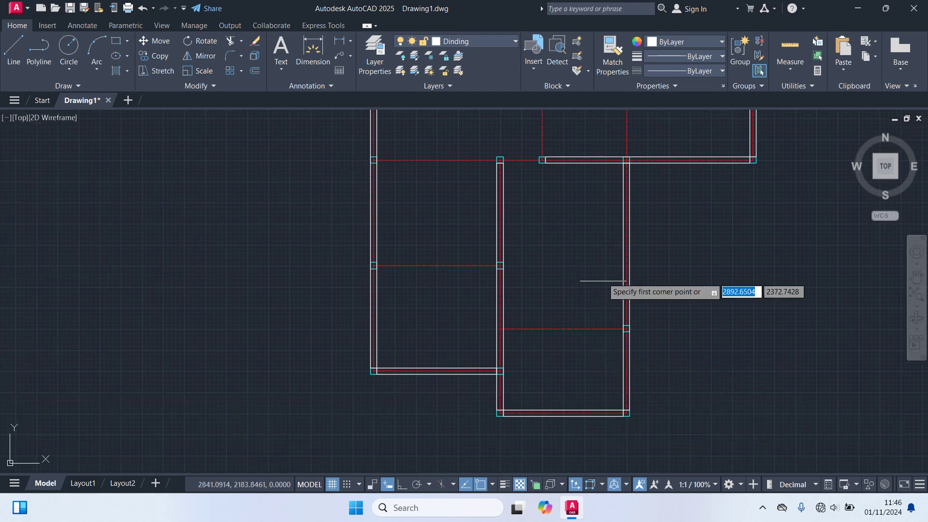
left_click(637, 263)
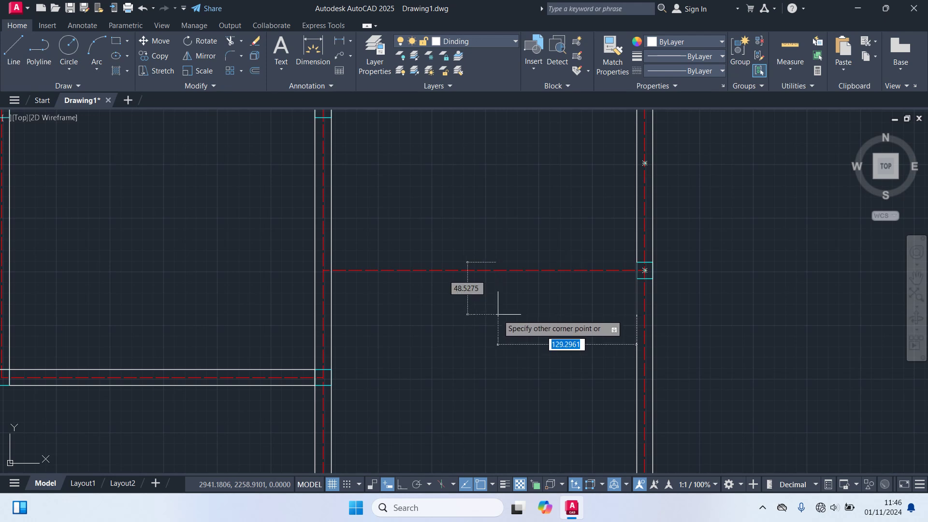
scroll(502, 310, "down", 4)
middle_click_drag(501, 307, 513, 277)
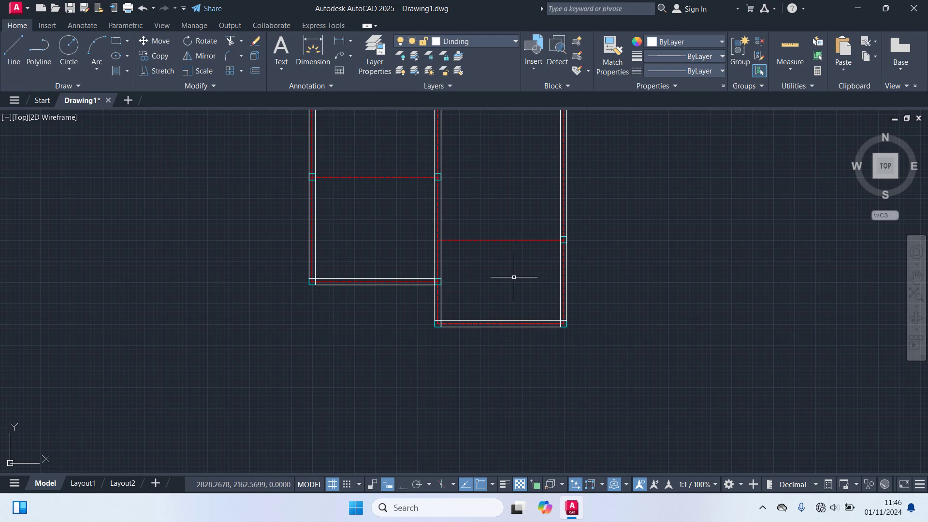
scroll(514, 277, "down", 2)
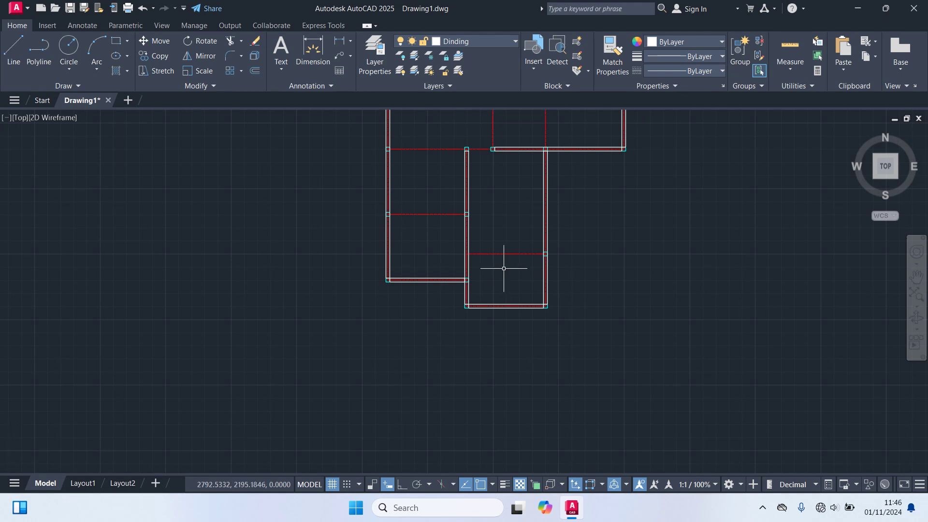
- Copy the southwest room's southeast column by its center to the west end of the southernmost room's upper axis
scroll(441, 261, "up", 4)
scroll(390, 303, "up", 2)
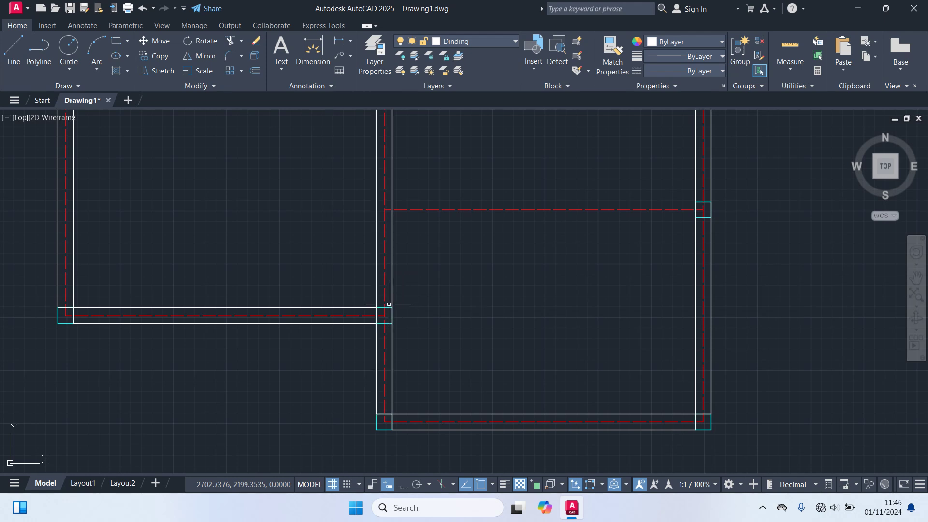
left_click(391, 307)
type("c")
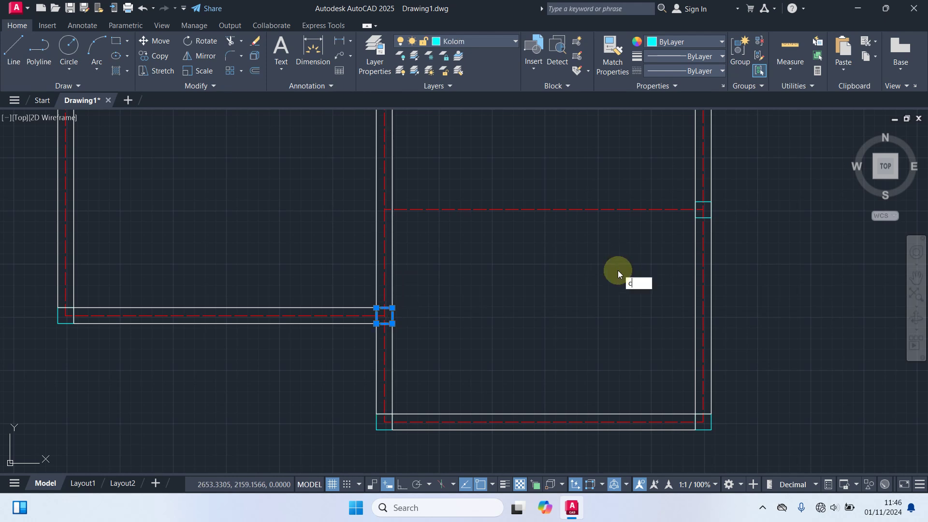
type("o")
key("Return")
scroll(410, 342, "up", 2)
left_click(370, 302)
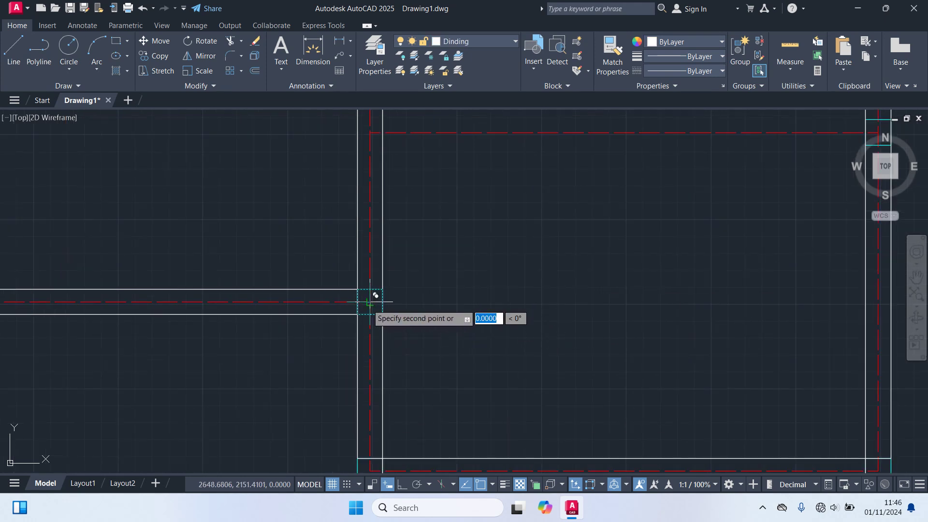
left_click(370, 132)
middle_click_drag(513, 225, 493, 308)
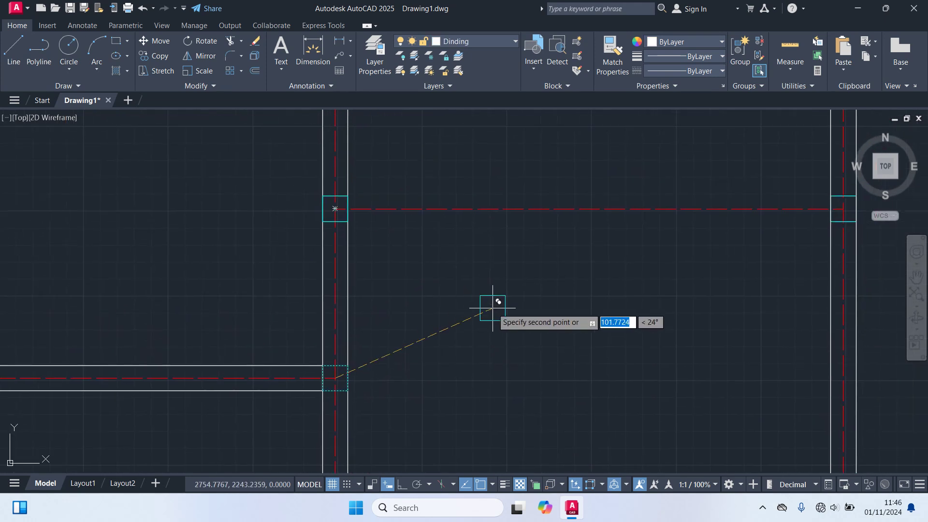
key("Escape")
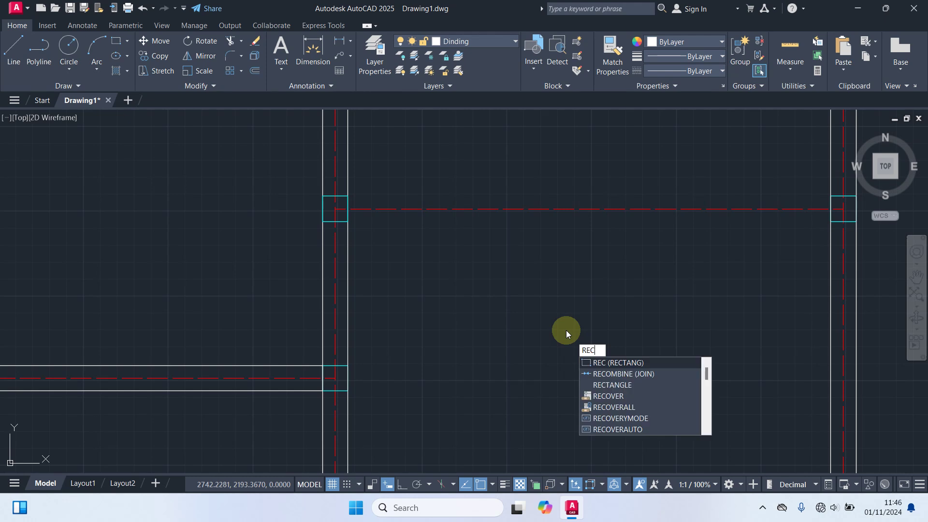
- Draw a rectangular wall along the southernmost room's upper axis from its east column to the copied west column
key("Return")
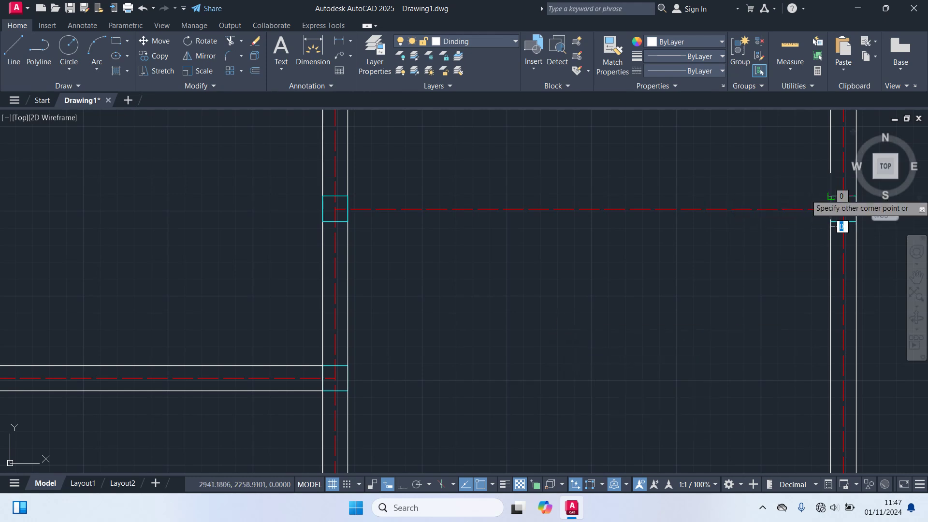
left_click(830, 196)
left_click(347, 222)
scroll(471, 316, "down", 8)
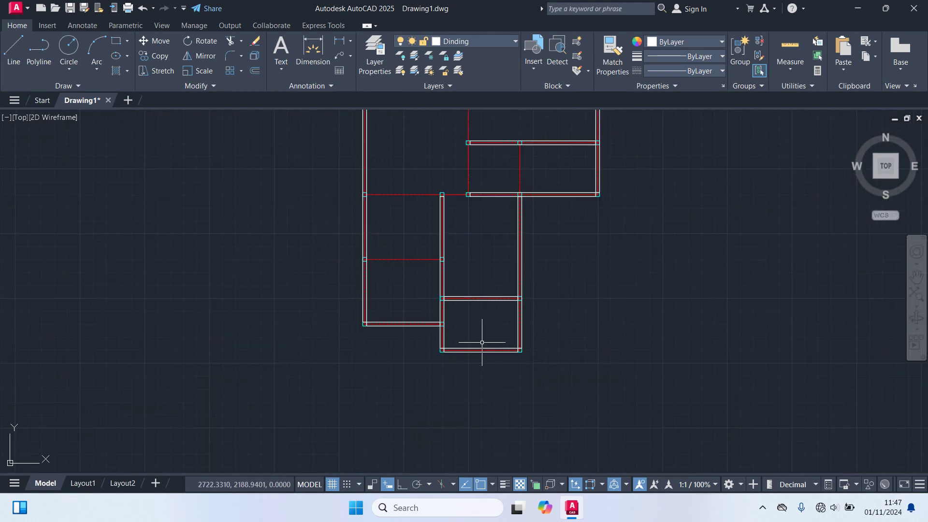
- Draw a 285 by 15 rectangular wall along the southwest room's upper axis between its east and west columns
key("Return")
scroll(408, 265, "up", 4)
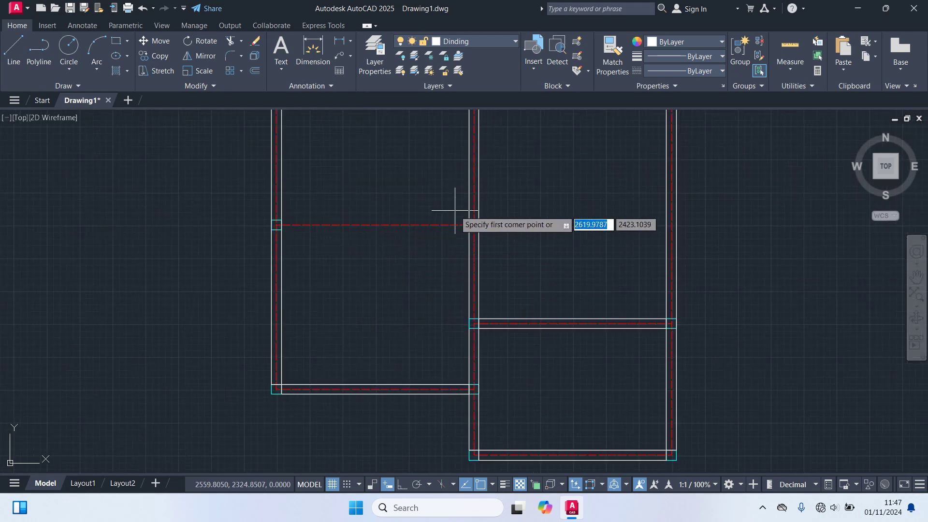
scroll(300, 266, "up", 4)
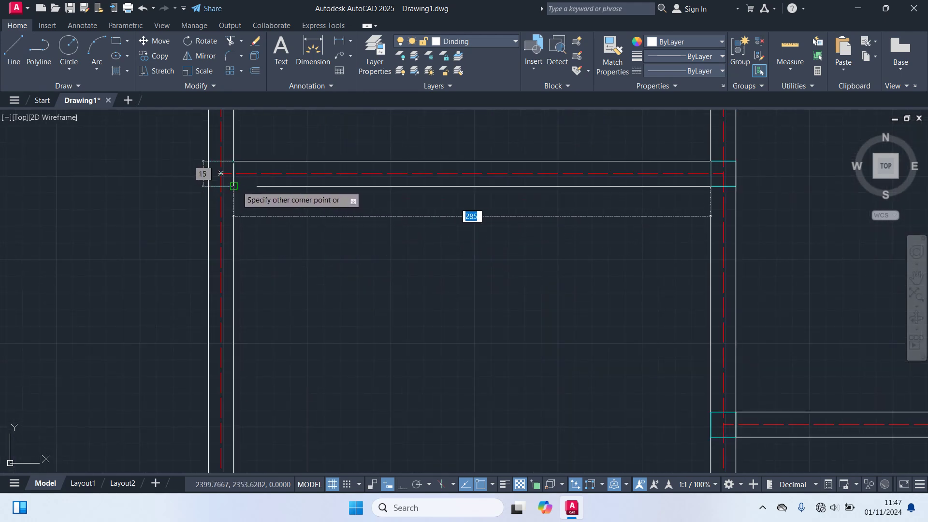
scroll(379, 245, "down", 5)
- Draw a 285 by 15 rectangular wall along the next axis north, from the free-standing wall's top column to the west column
scroll(435, 259, "up", 1)
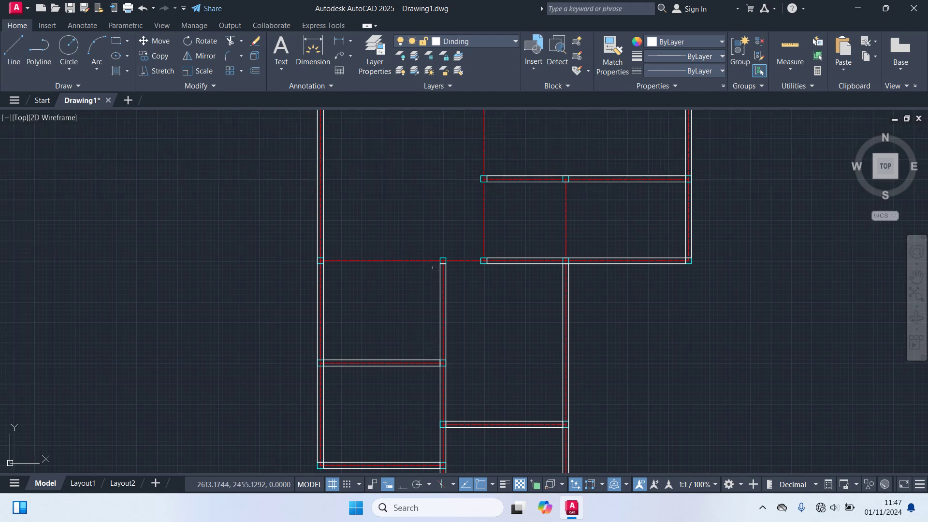
scroll(417, 254, "up", 3)
left_click(474, 282)
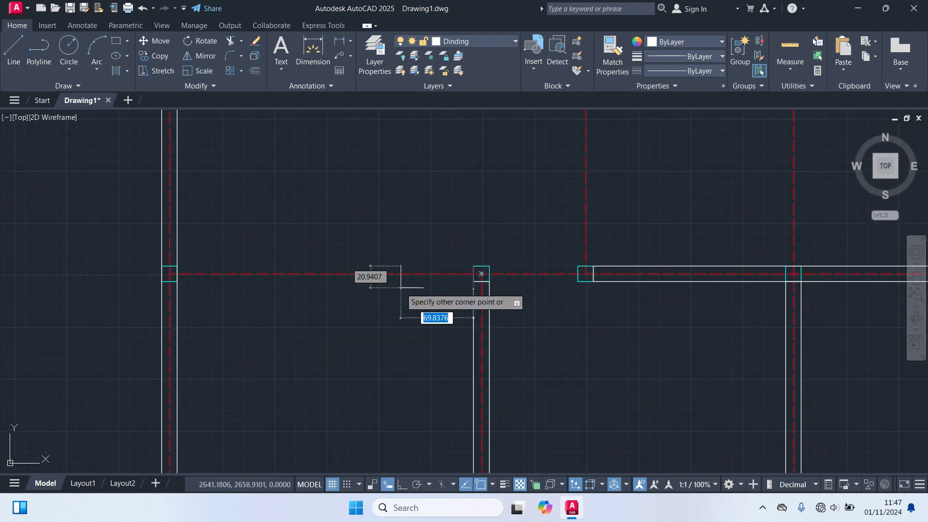
left_click(177, 267)
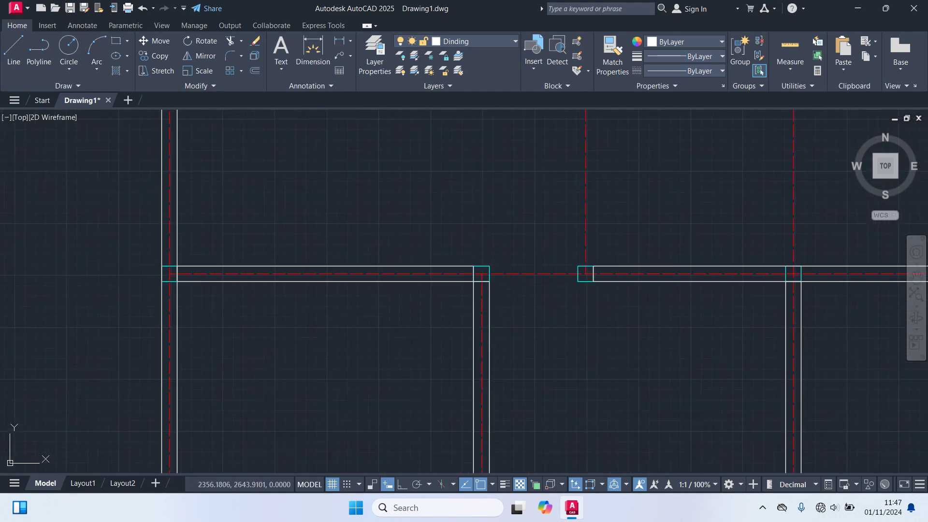
scroll(315, 379, "down", 2)
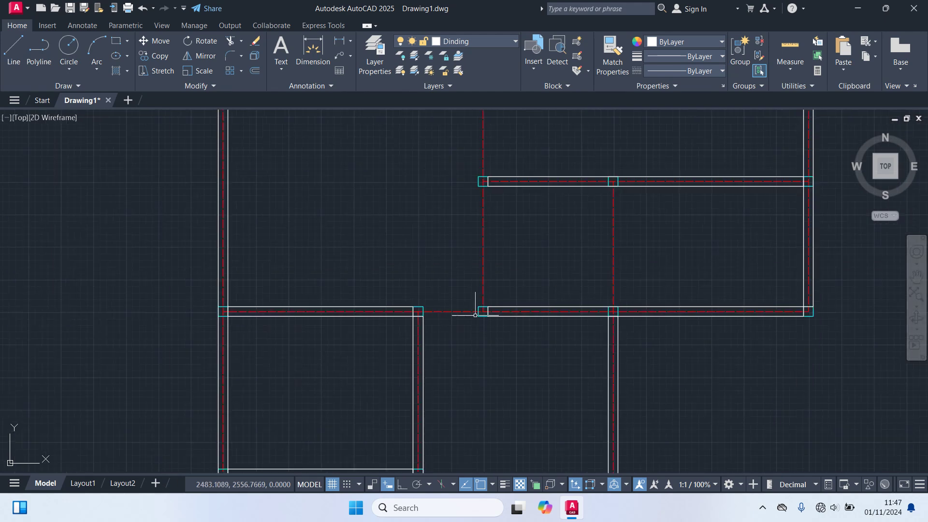
- Draw a vertical rectangular partition between the middle columns of the two parallel horizontal walls on the east side
key("Return")
scroll(614, 300, "up", 5)
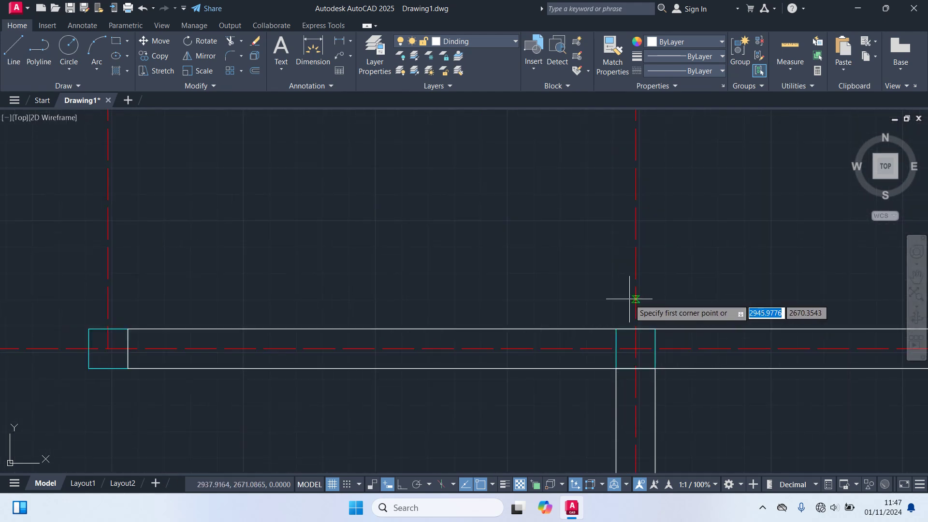
left_click(656, 329)
scroll(589, 157, "down", 3)
scroll(622, 217, "up", 3)
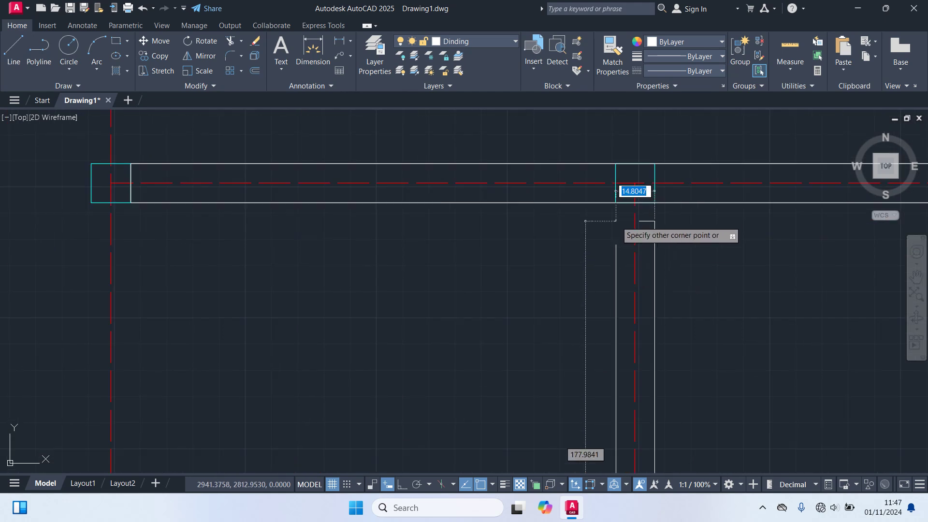
left_click(616, 203)
scroll(477, 263, "down", 6)
middle_click_drag(418, 293, 484, 268)
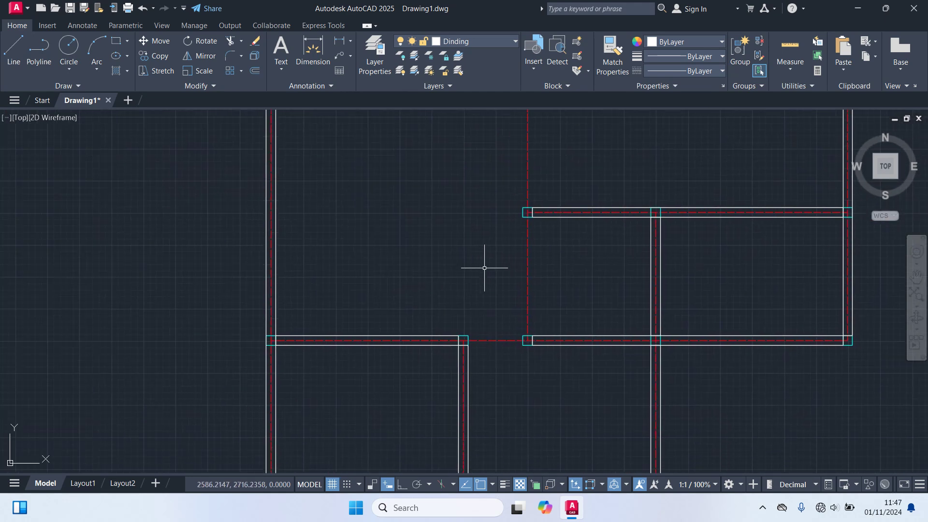
- Draw a 15 by 485 rectangular wall up the central axis from the lower horizontal wall's west column to the northwest rooms' bottom wall
key("Return")
scroll(487, 311, "down", 3)
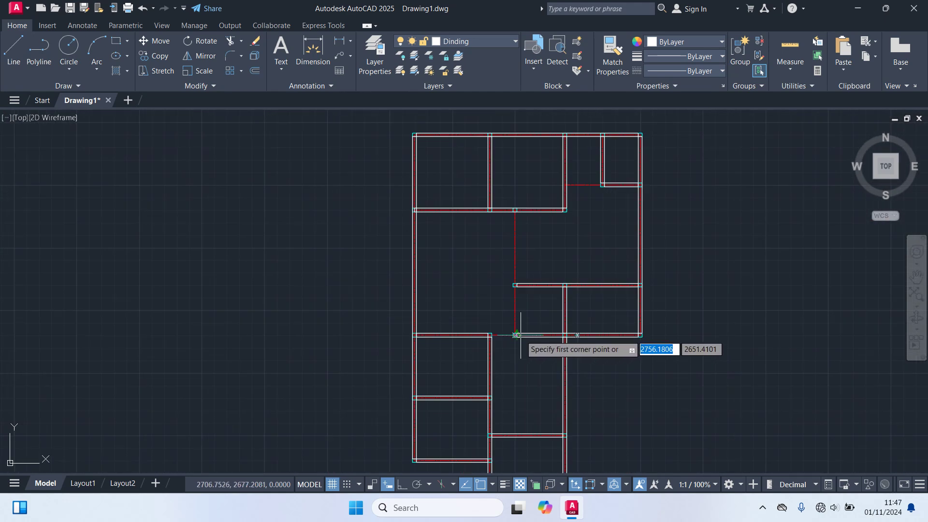
scroll(517, 336, "up", 3)
scroll(498, 339, "up", 3)
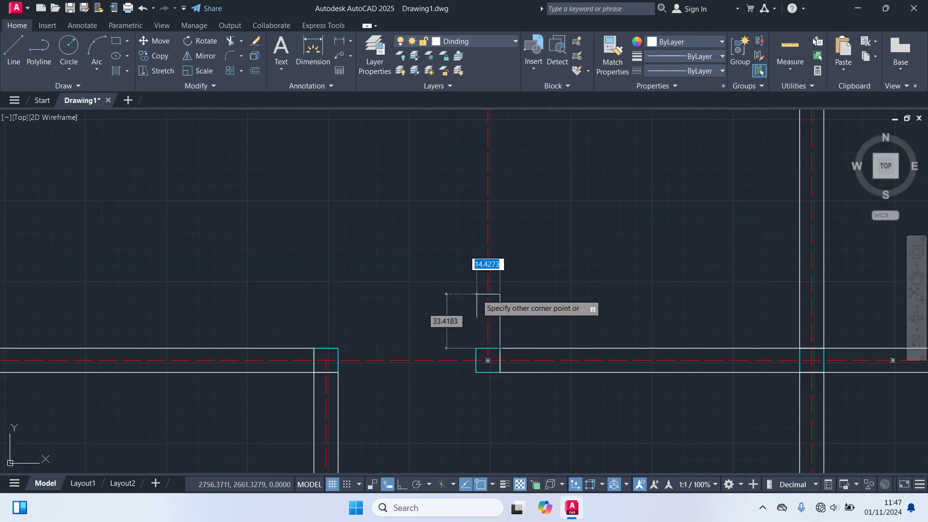
scroll(464, 256, "down", 3)
middle_click_drag(442, 208, 463, 464)
scroll(489, 285, "up", 3)
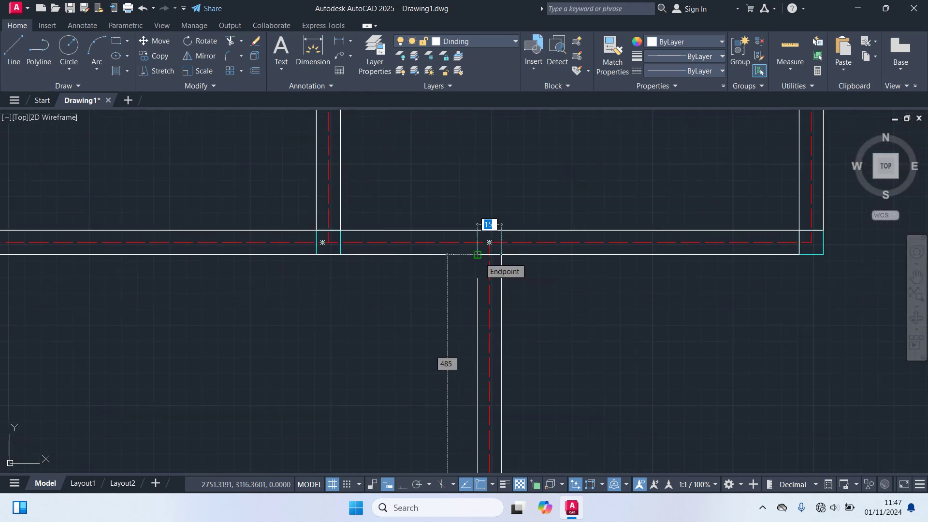
left_click(478, 254)
scroll(462, 302, "down", 3)
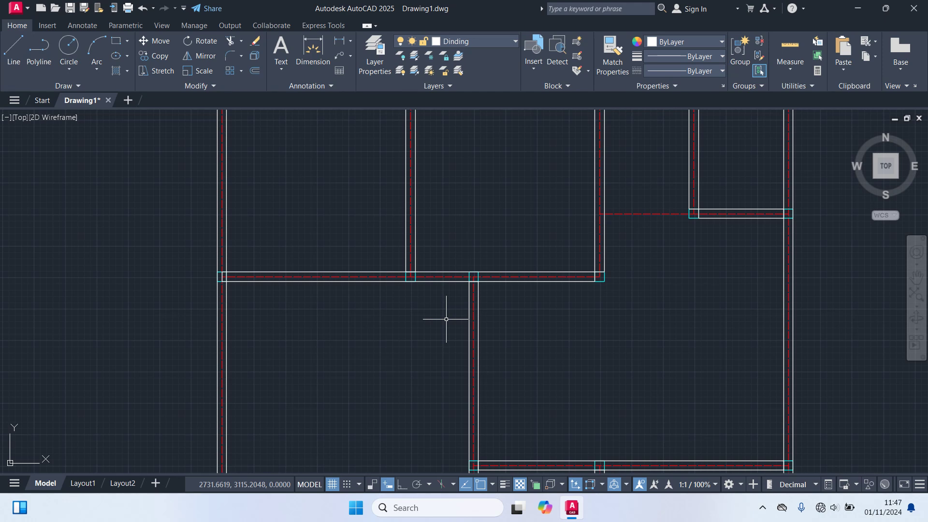
scroll(448, 322, "down", 2)
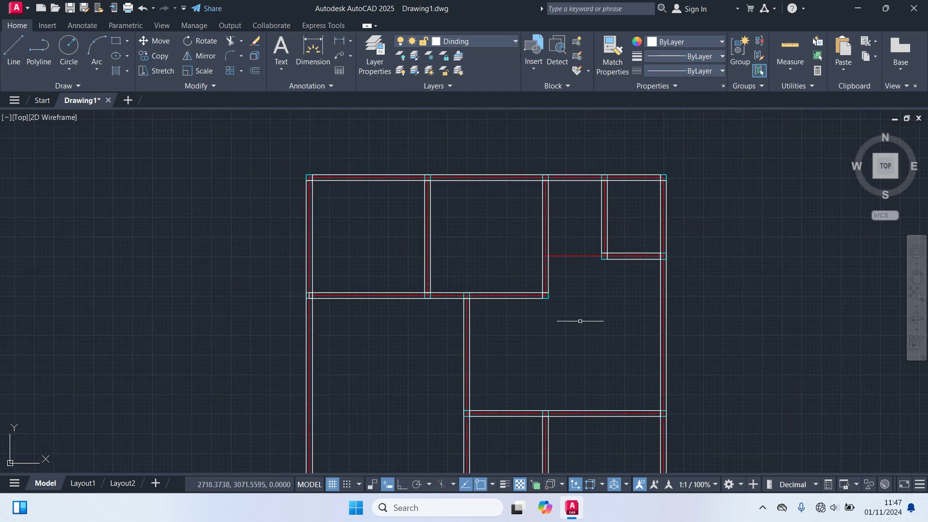
middle_click_drag(598, 301, 550, 383)
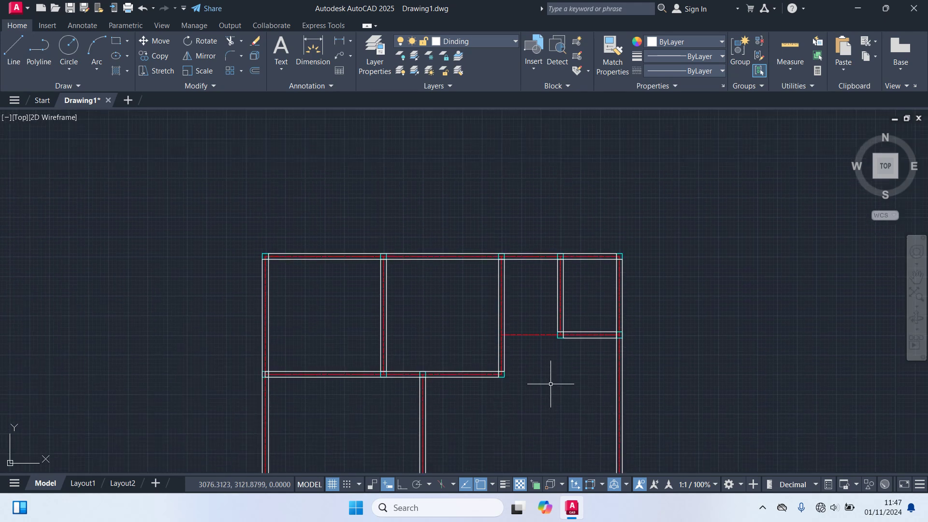
- Draw a line from the lower-left corner of the northeast room's southwest column west to the neighbouring wall's face
type("l")
key("Return")
scroll(556, 338, "up", 3)
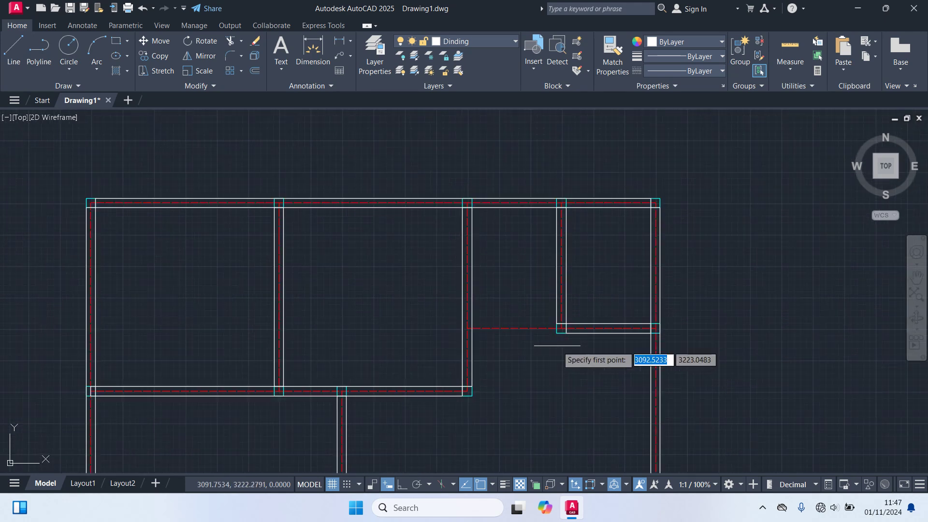
left_click(555, 326)
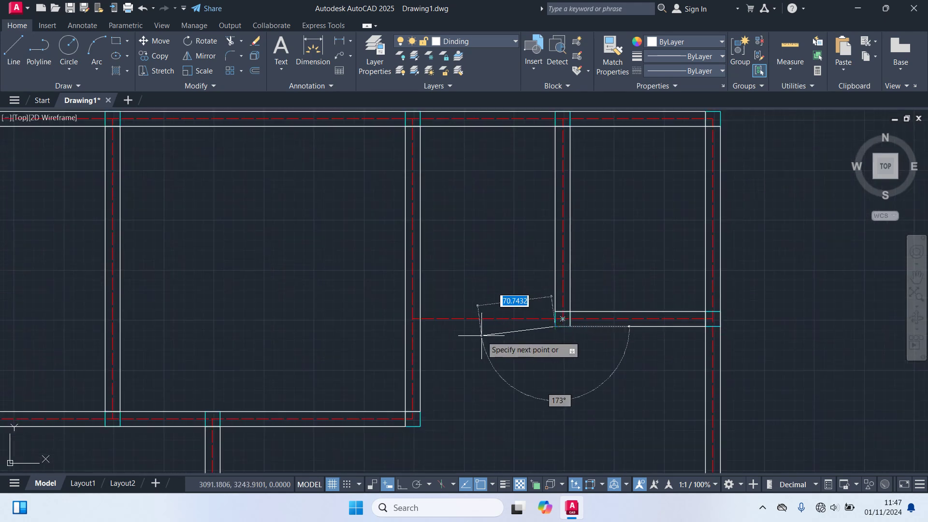
left_click(419, 327)
key("Escape")
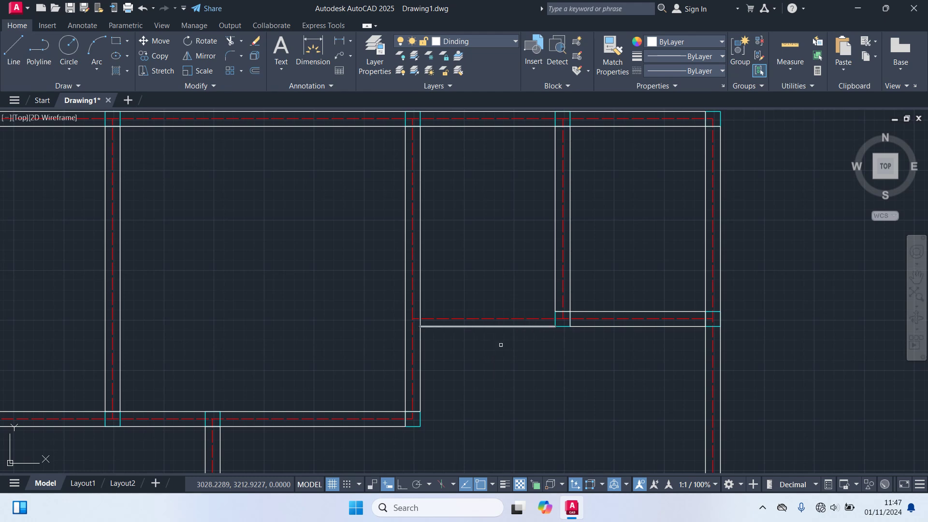
- Make Pintu & Jendela the current layer
scroll(498, 364, "down", 5)
middle_click_drag(503, 382, 483, 135)
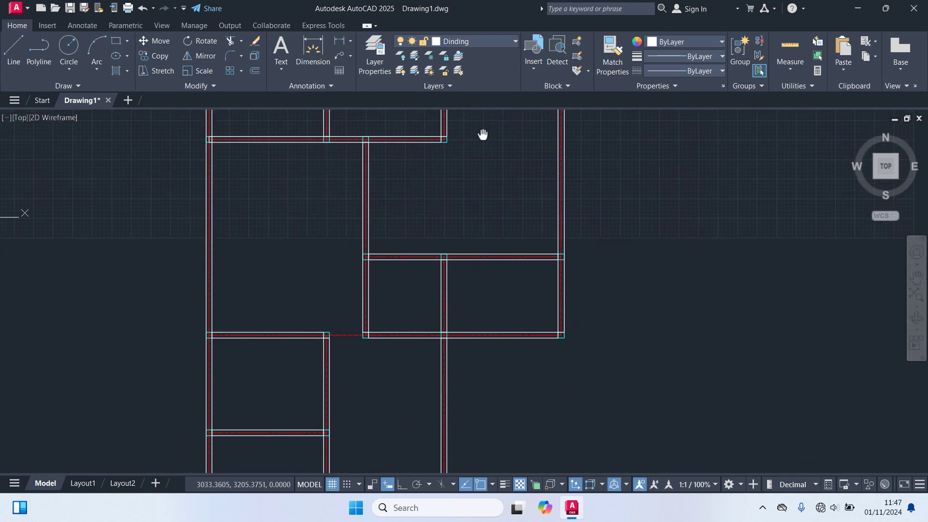
scroll(499, 204, "down", 2)
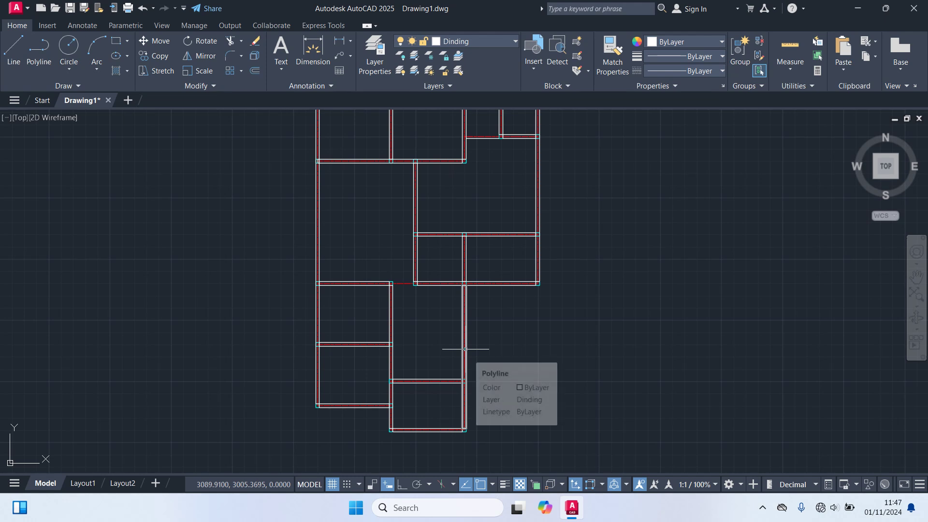
mouse_move(455, 323)
middle_mouse_down()
mouse_move(464, 354)
mouse_move(456, 358)
middle_mouse_up()
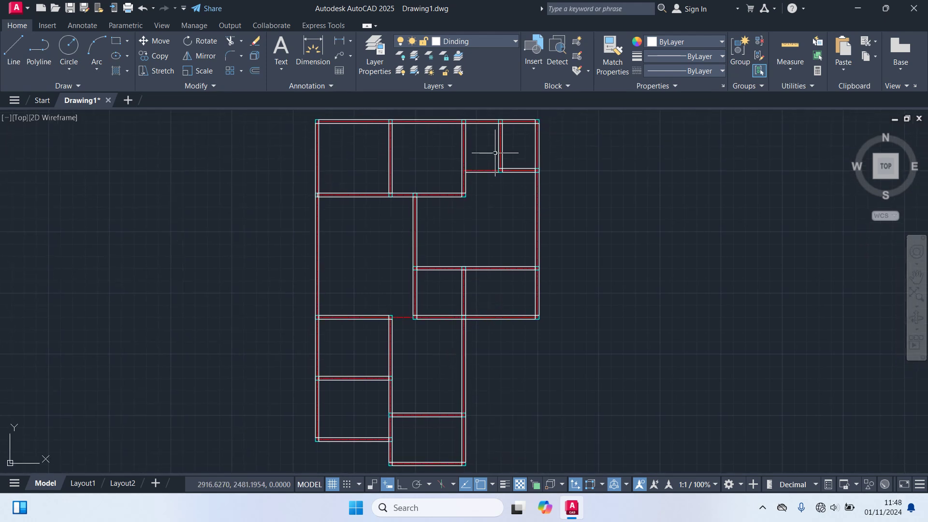
left_click(468, 43)
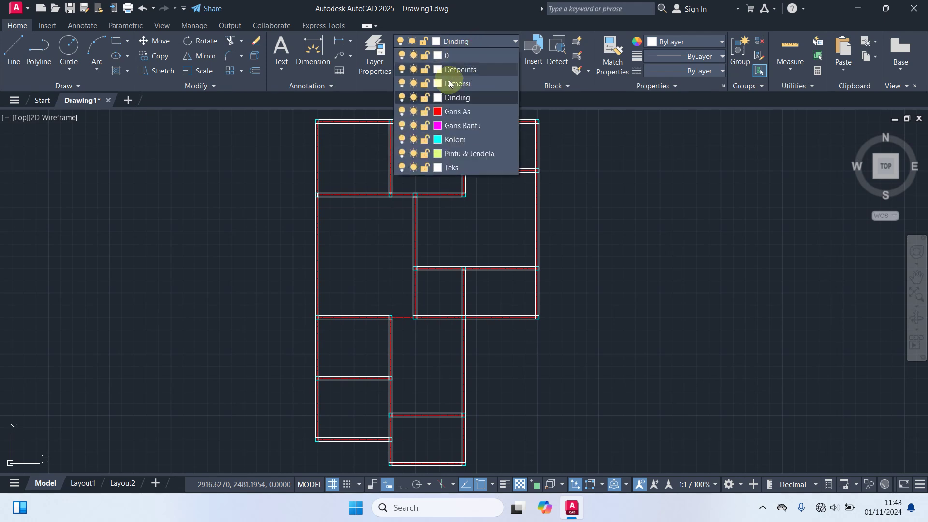
left_click(493, 153)
middle_click_drag(659, 279, 544, 288)
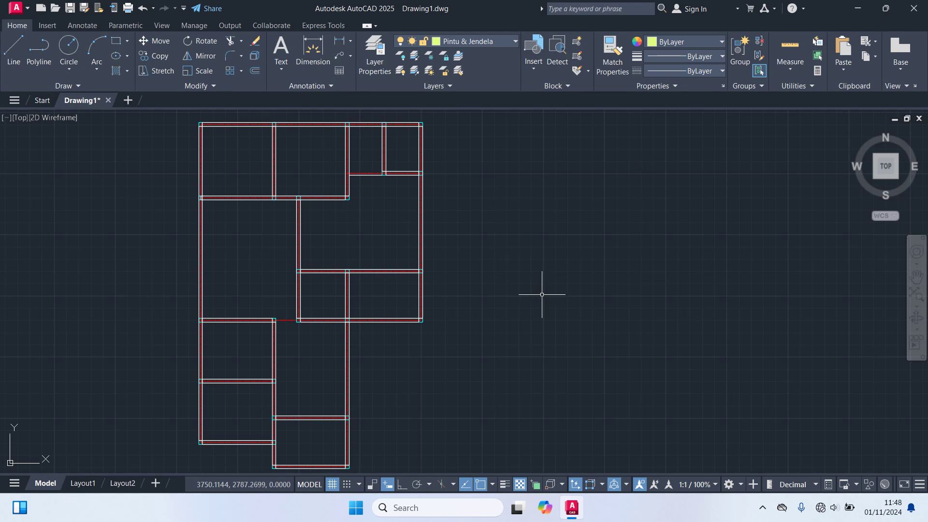
- Draw a 5 by 15 rectangle as a door jamb in the empty area east of the floor plan
type("rec")
key("Return")
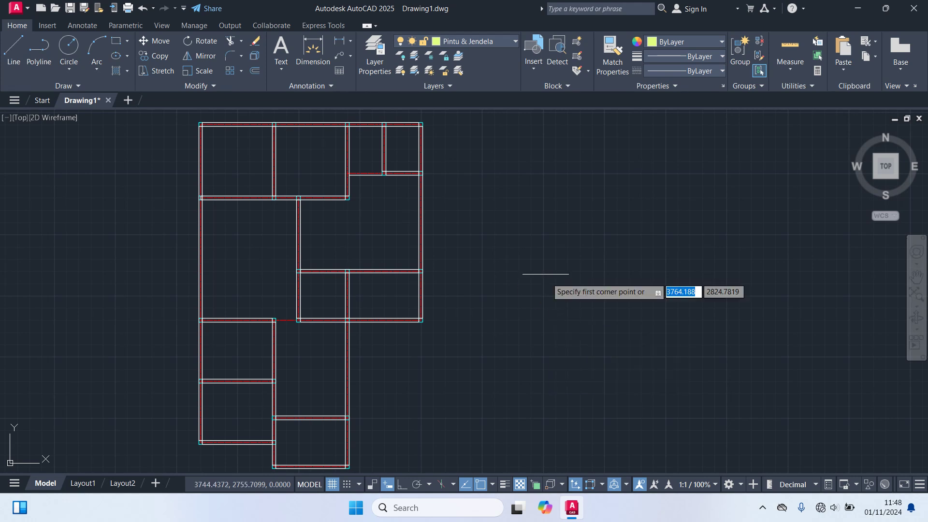
left_click(487, 166)
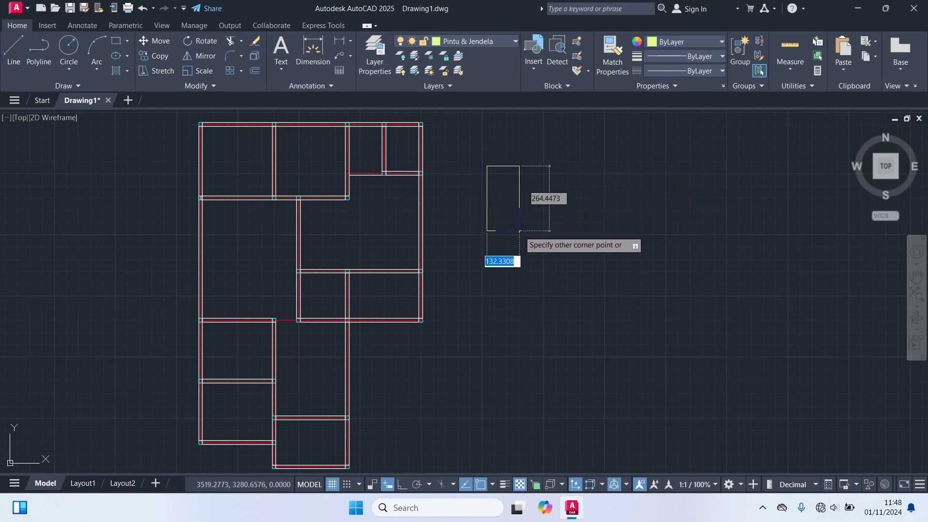
type("5")
key("Tab")
type("15")
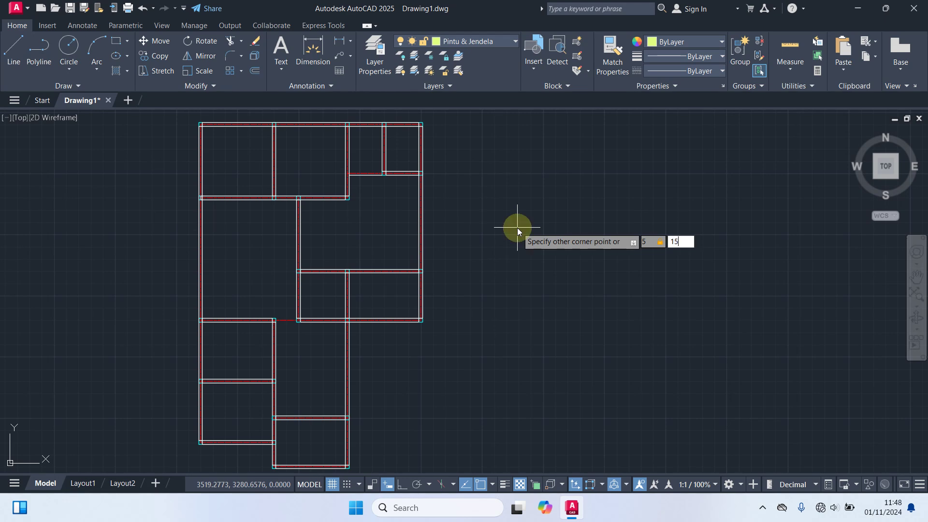
key("Return")
scroll(493, 172, "up", 4)
middle_click_drag(483, 165, 491, 271)
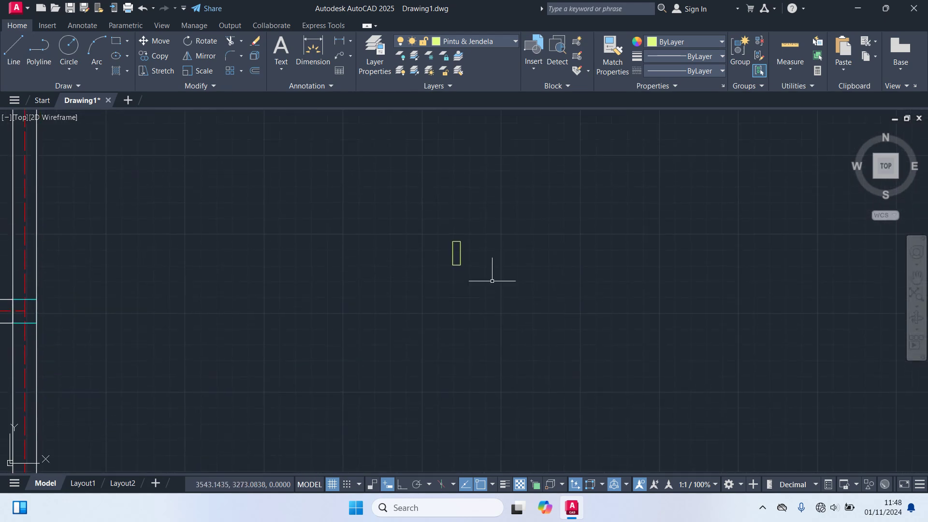
- Draw a horizontal line 75 long to the right from the door jamb's upper-right corner
type("l")
key("Return")
scroll(472, 250, "up", 1)
scroll(472, 250, "up", 2)
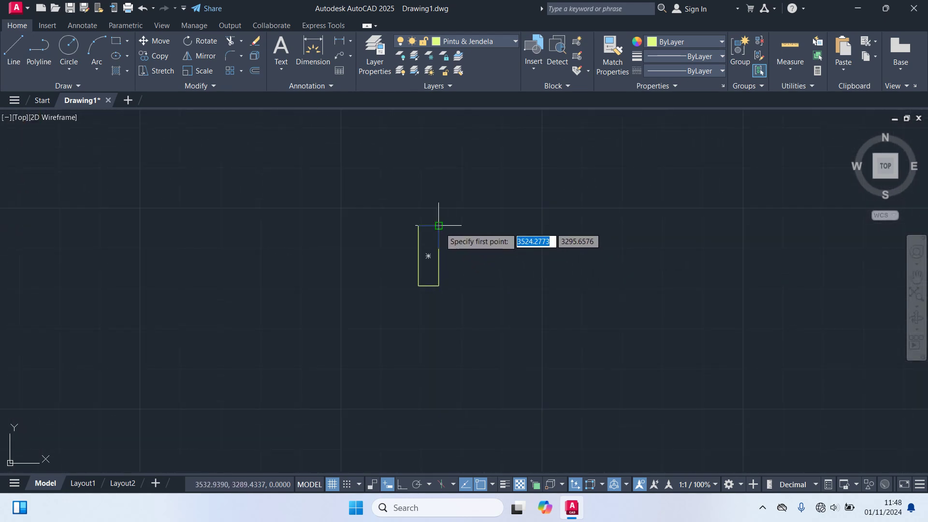
left_click(439, 225)
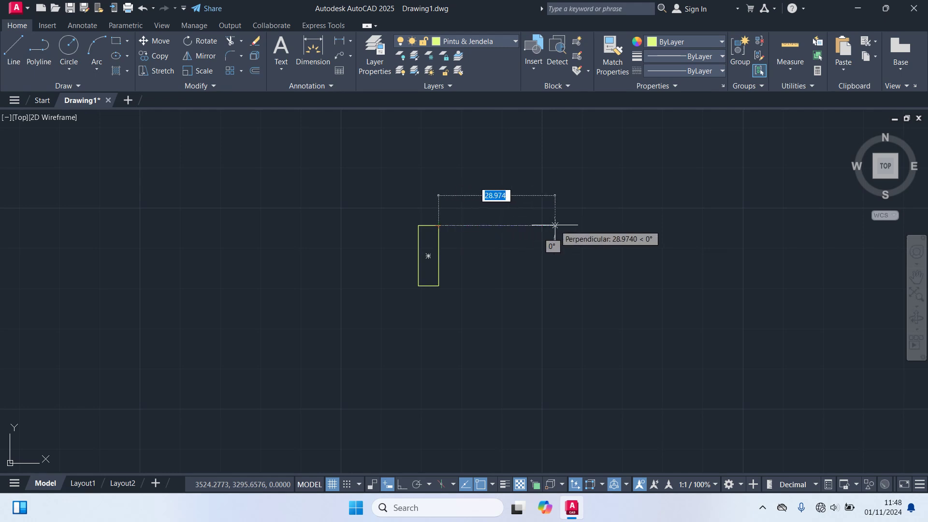
type("75")
key("Return")
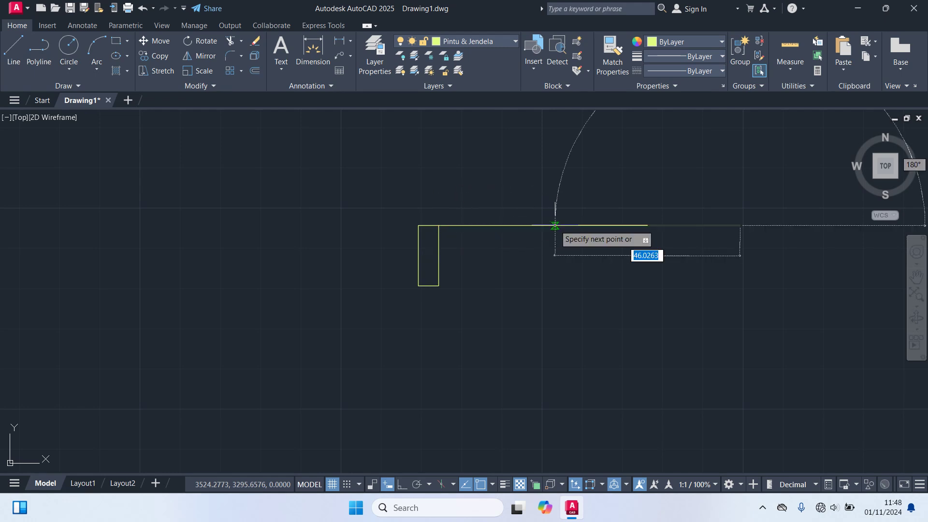
key("Return")
- Copy the door jamb from its upper-left corner to the far end of the 75-long line, and delete that line
left_click(439, 283)
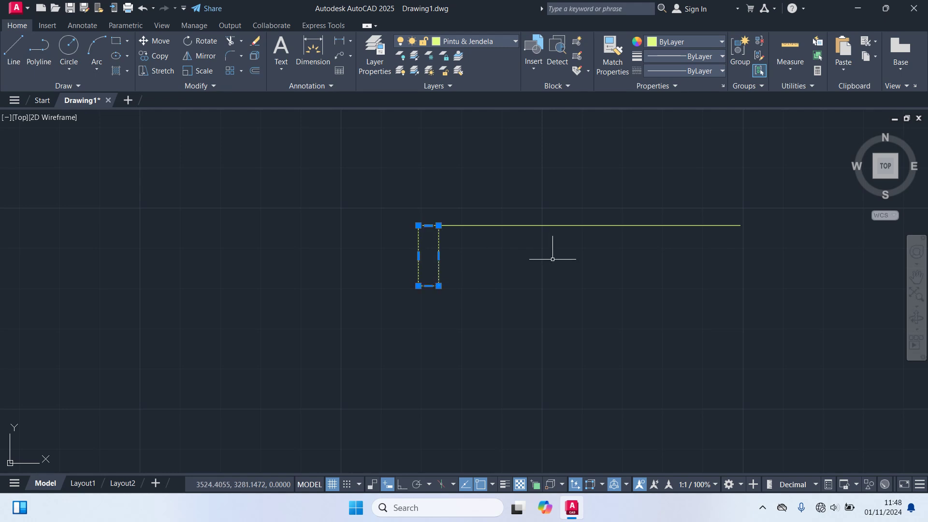
type("co")
key("Return")
left_click(418, 226)
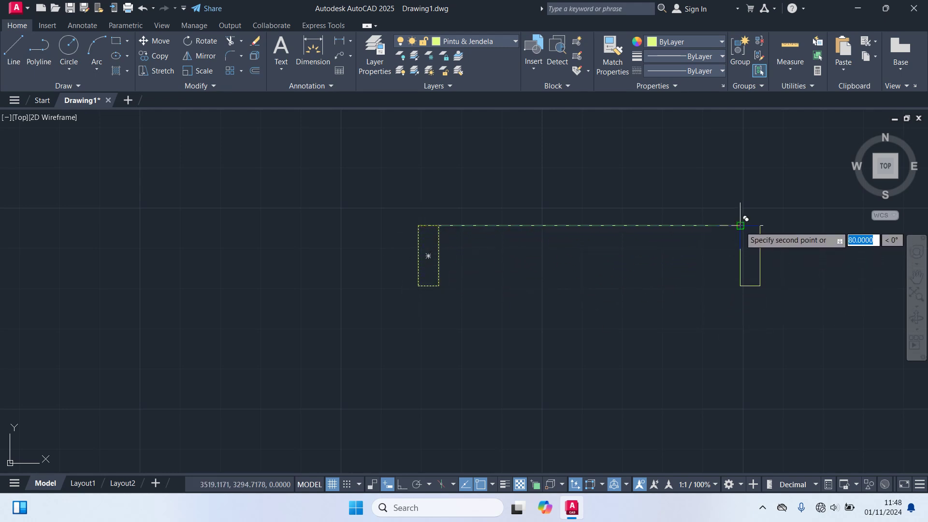
left_click(740, 226)
middle_click_drag(668, 276, 576, 331)
key("Escape")
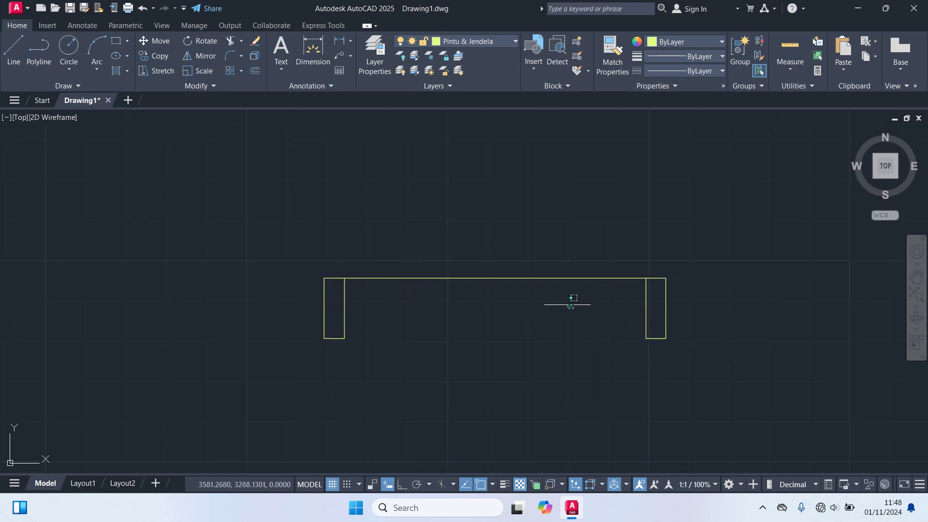
left_click(546, 277)
key("Delete")
- Draw a 3 by 80 vertical rectangle as the door leaf in the space above the two jambs
middle_click_drag(516, 258, 528, 347)
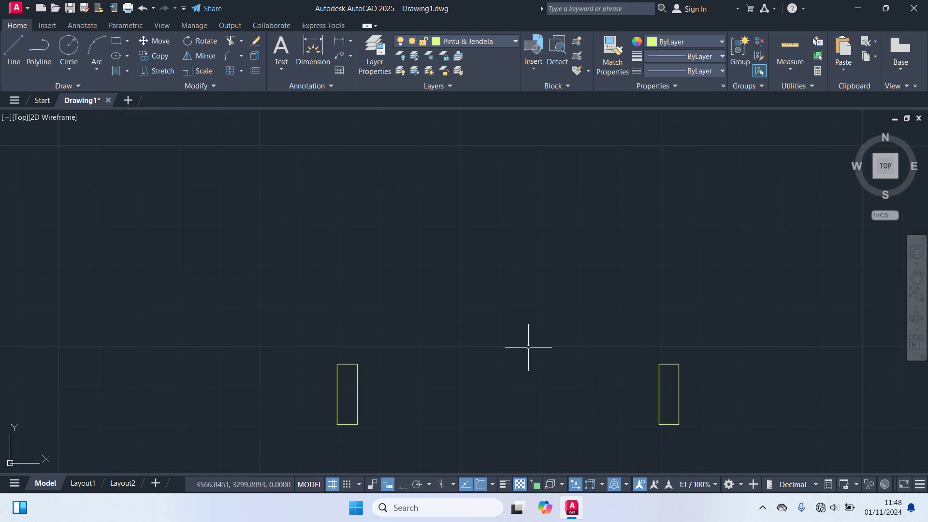
key("Return")
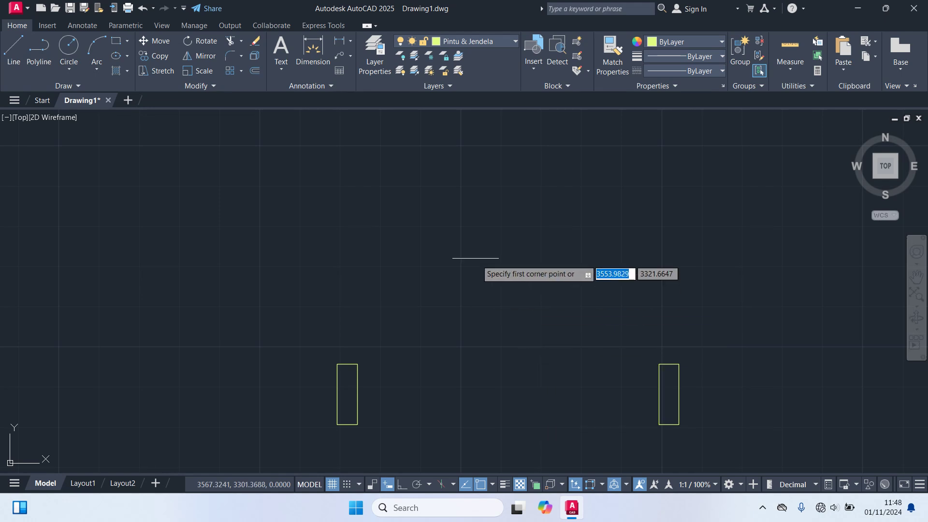
left_click(469, 234)
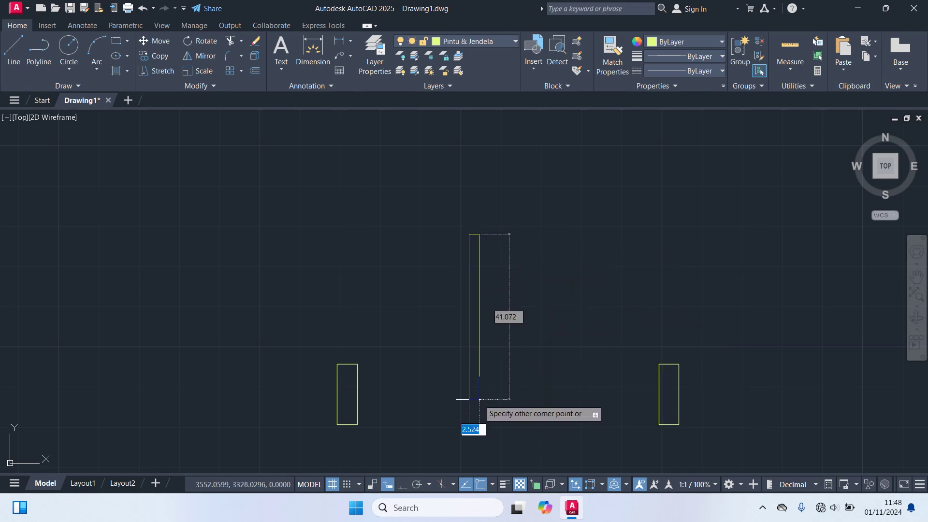
key("Tab")
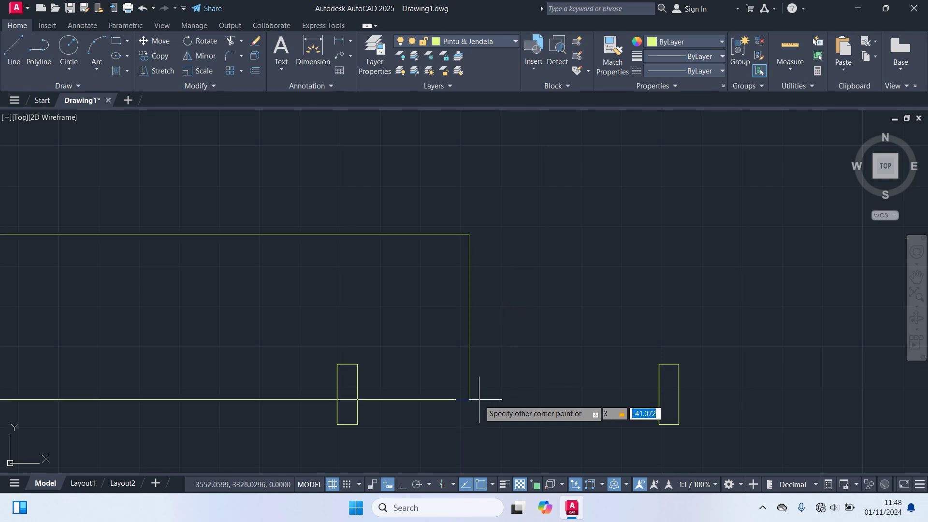
type("80")
key("Return")
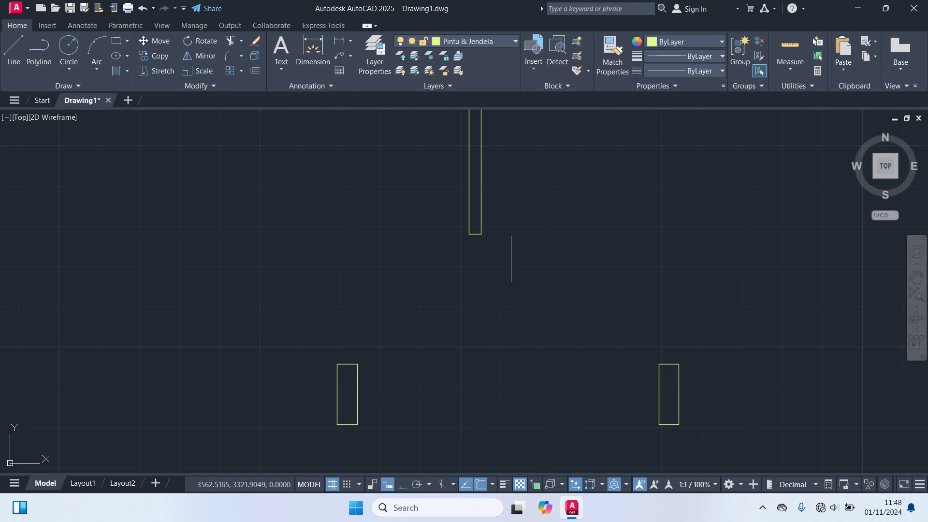
- Copy the door leaf by its lower-right corner onto the right jamb's upper-left corner, and delete the original leaf
left_click(475, 234)
type("m")
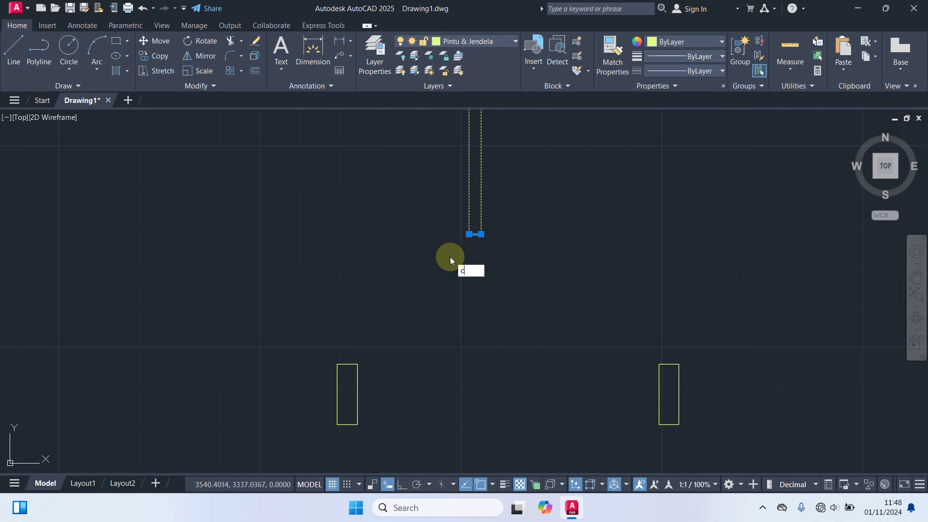
key("Return")
left_click(481, 235)
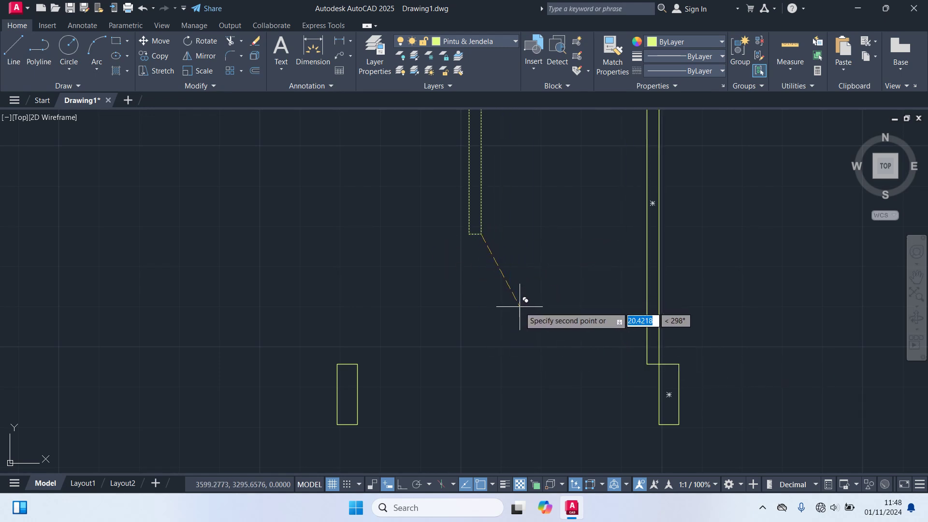
key("Escape")
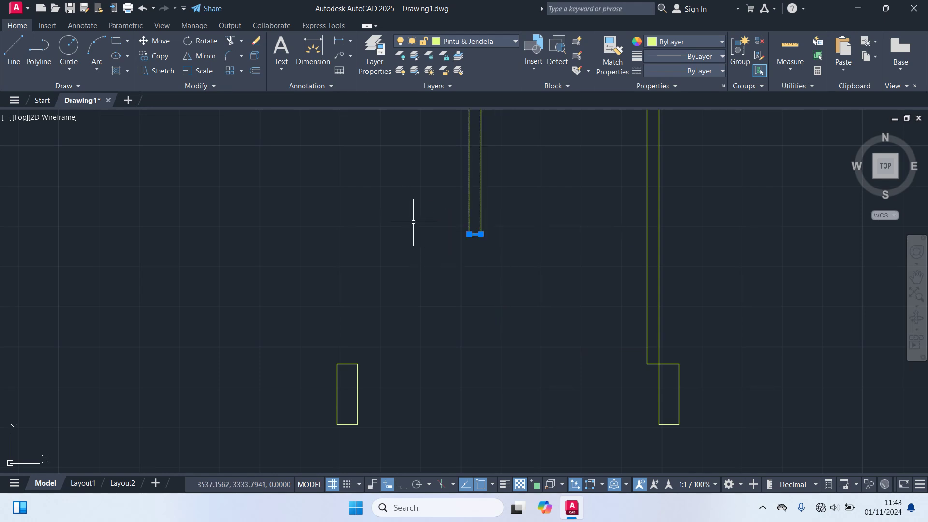
key("Delete")
middle_click_drag(455, 248, 456, 298)
scroll(457, 296, "down", 2)
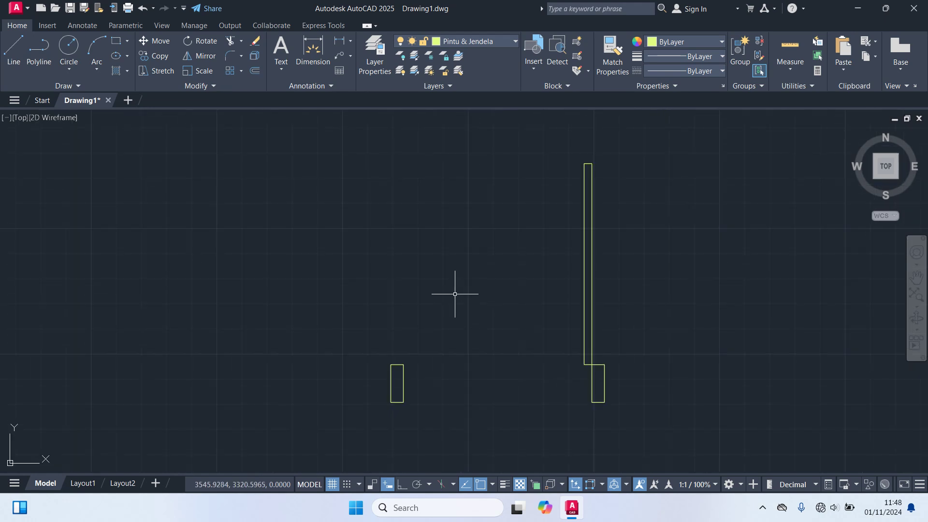
key("Escape")
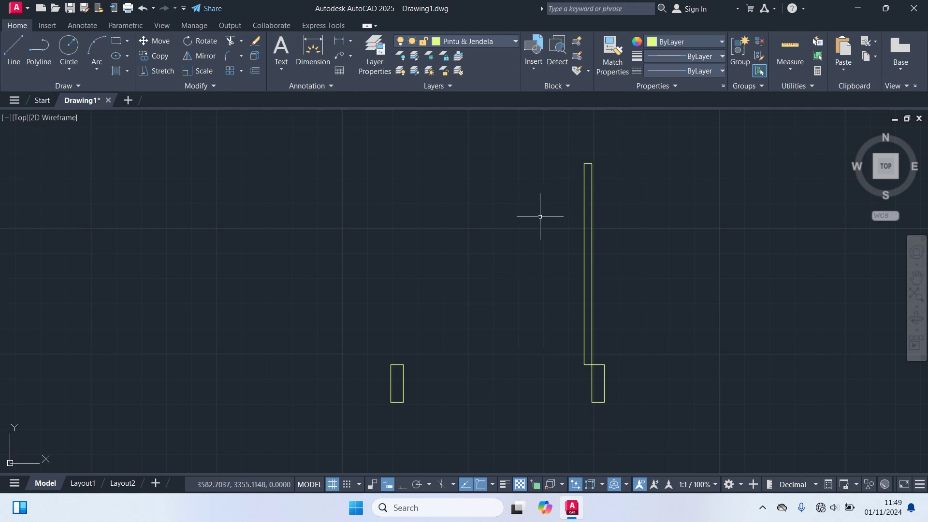
- Draw a three-point arc from the leaf's upper-left corner through the left jamb's upper-right corner to that jamb's lower-right corner
type("ARC")
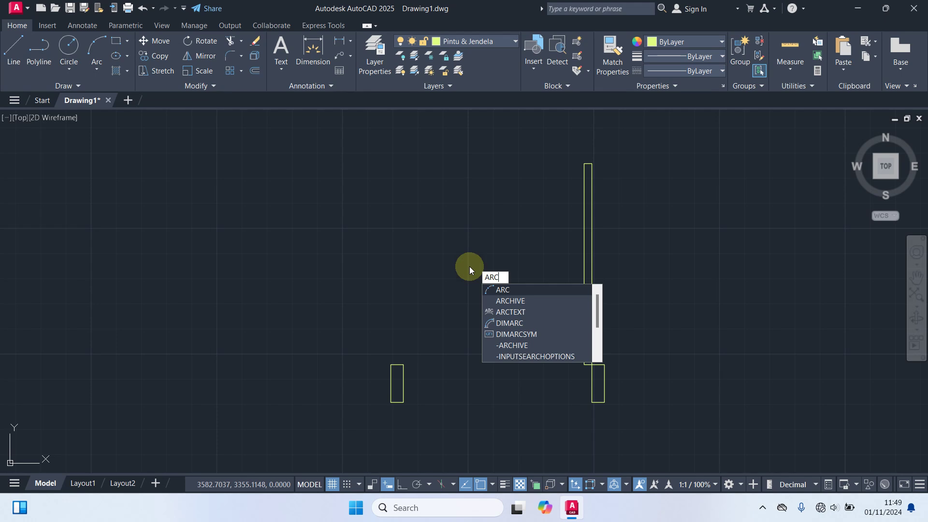
key("Return")
left_click(584, 164)
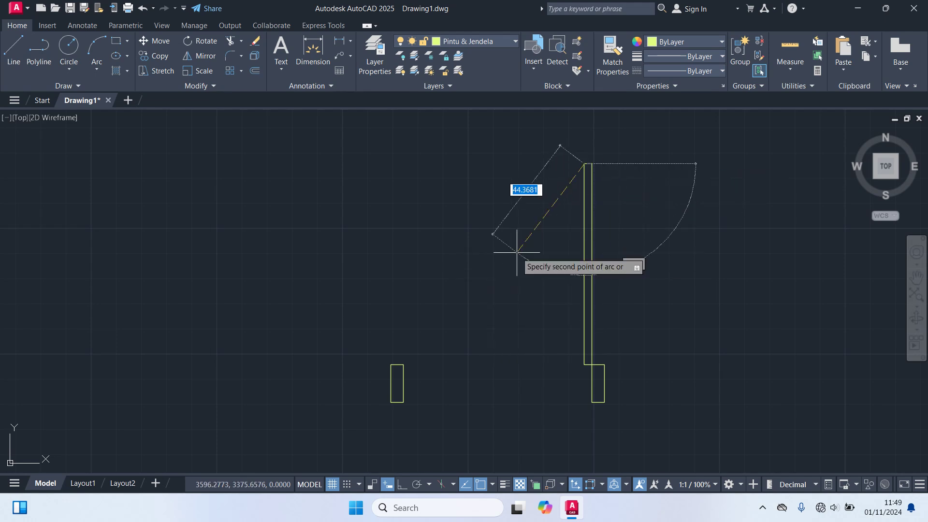
scroll(391, 387, "up", 2)
left_click(412, 344)
scroll(421, 406, "up", 4)
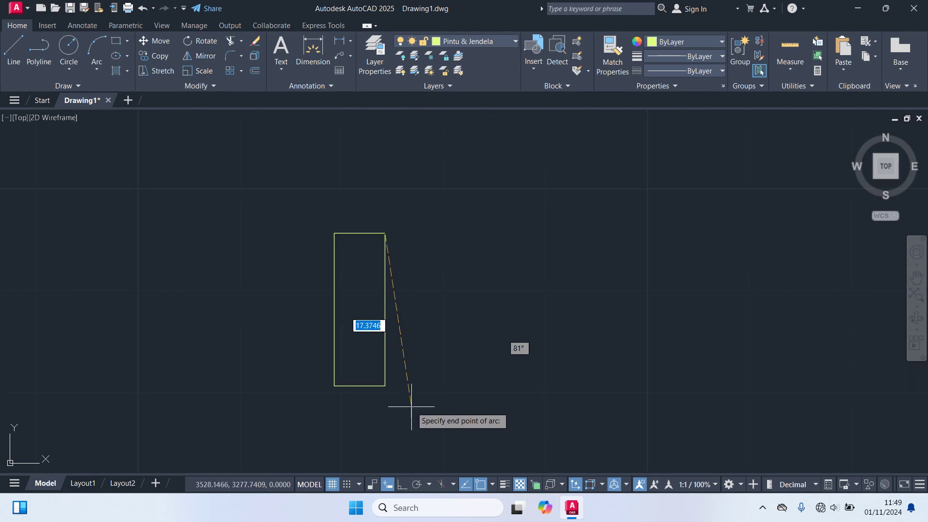
left_click(412, 405)
- Trim away the part of the door swing arc that runs inside the left jamb
scroll(412, 404, "up", 6)
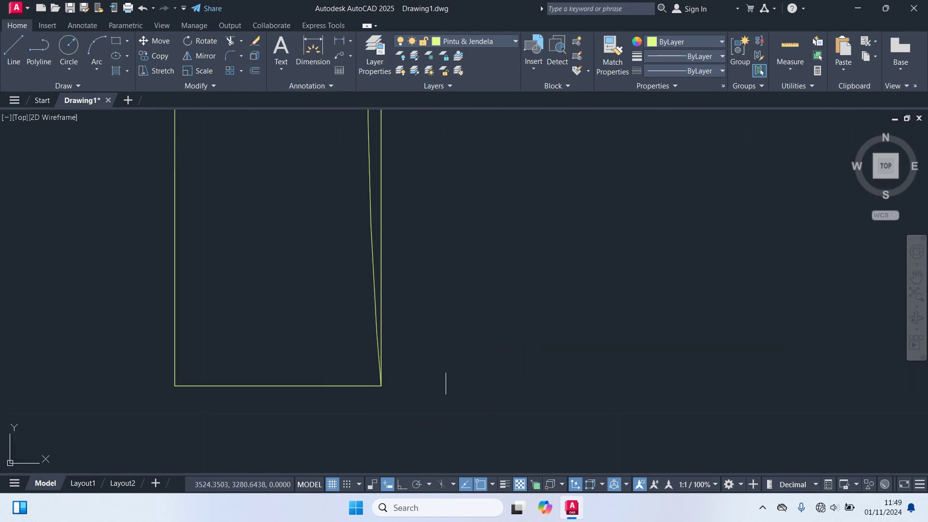
scroll(459, 382, "down", 4)
scroll(448, 374, "up", 2)
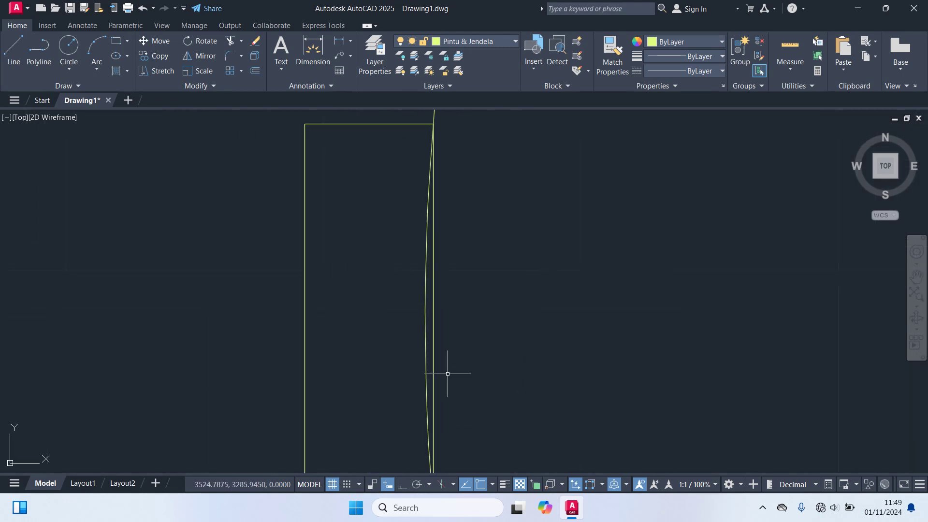
key("Return")
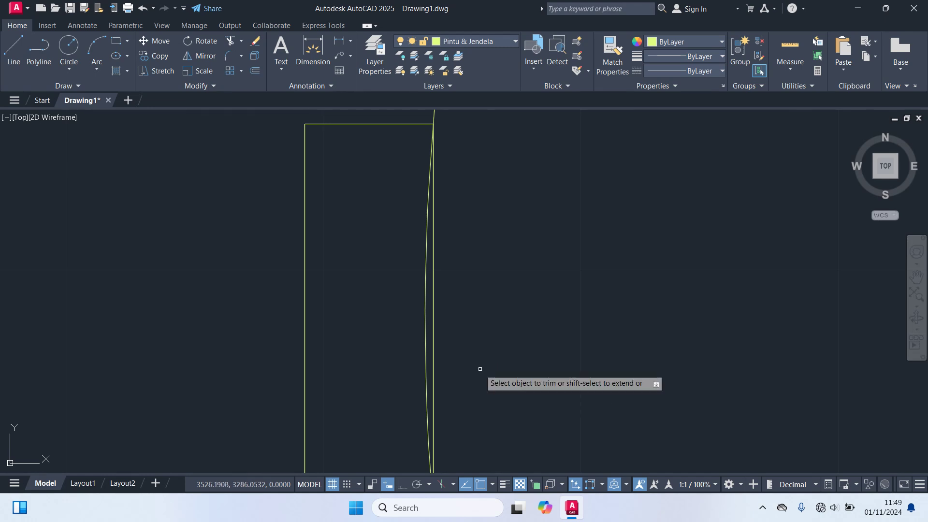
left_click(425, 368)
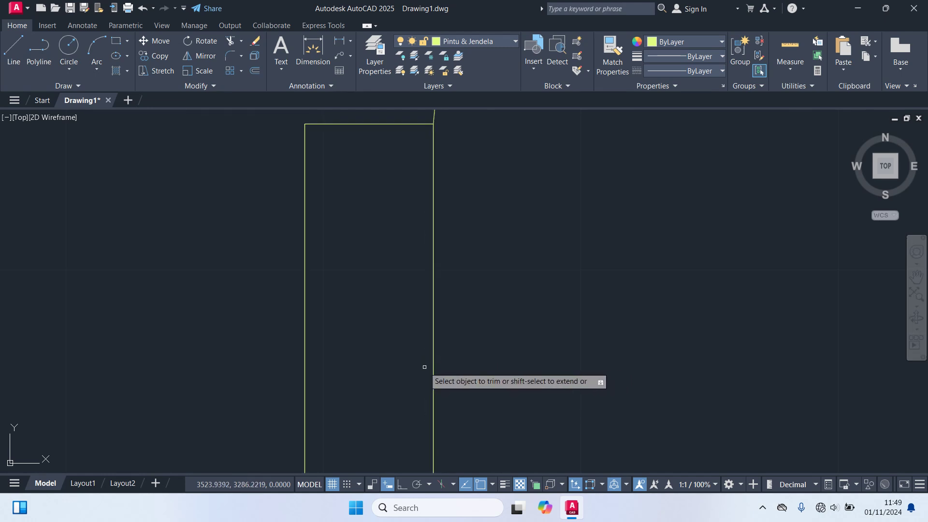
- Copy the complete door symbol horizontally about 342 units to the right of the original, into empty space
scroll(517, 338, "down", 8)
scroll(433, 362, "down", 4)
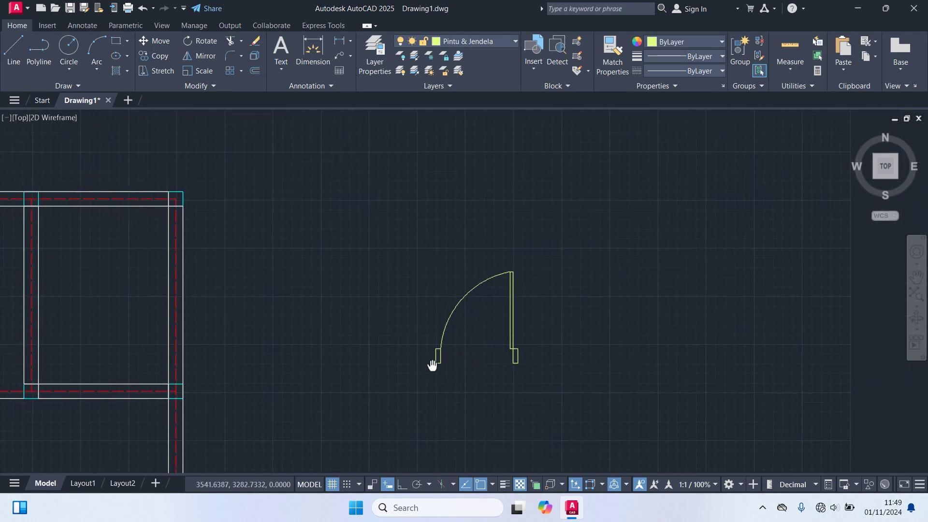
left_click(543, 405)
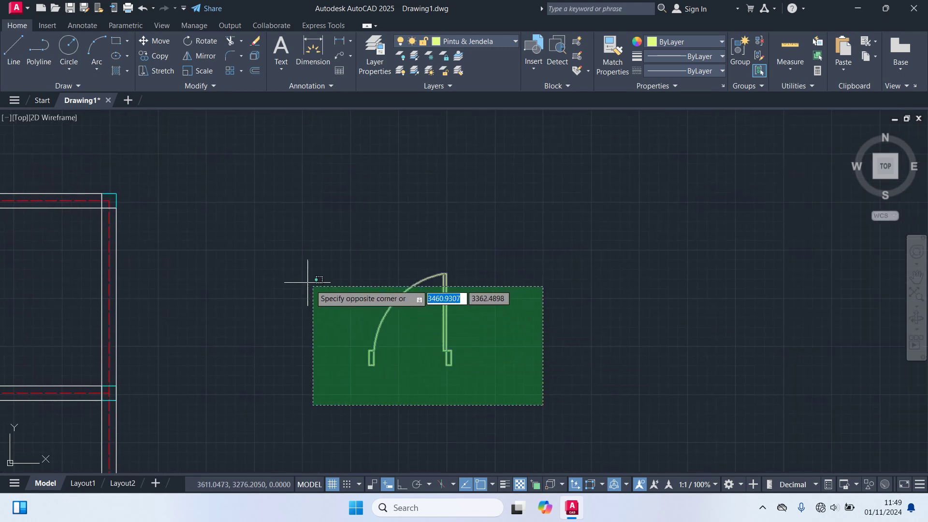
left_click(271, 239)
type("c")
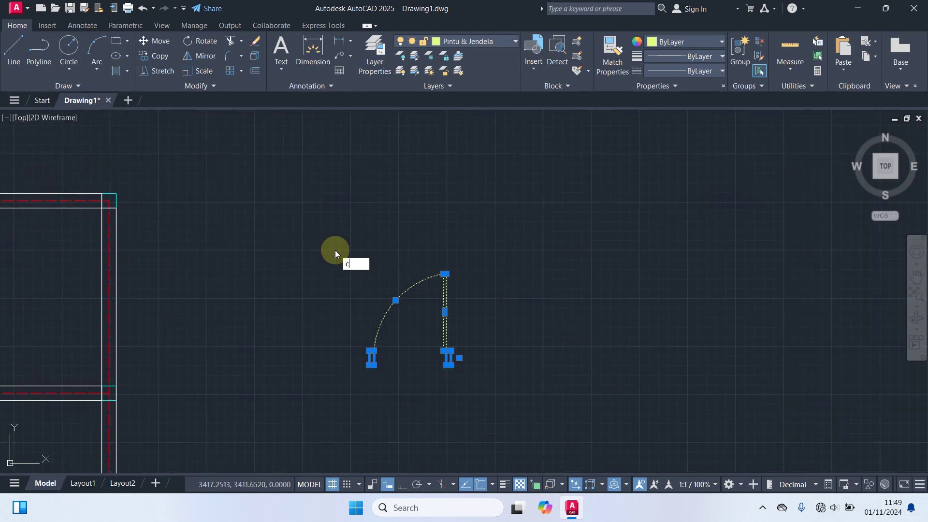
type("o")
key("Return")
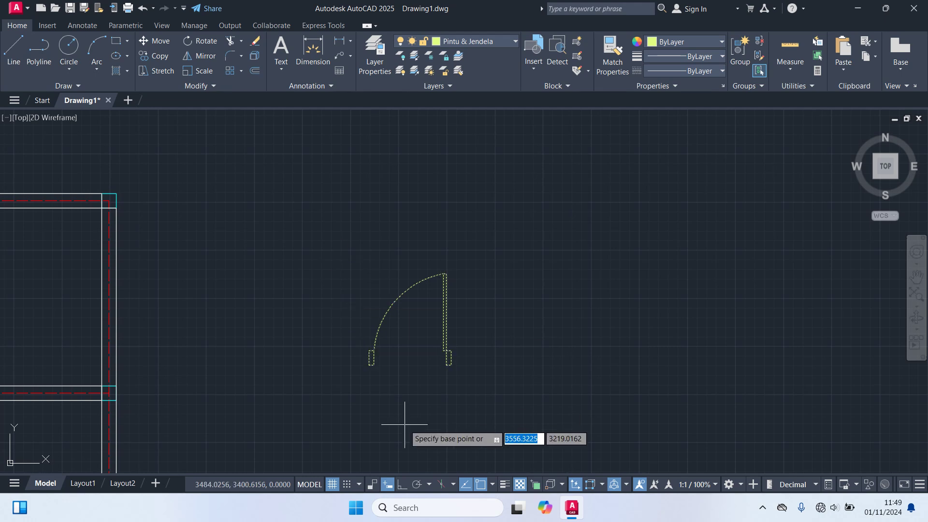
left_click(449, 359)
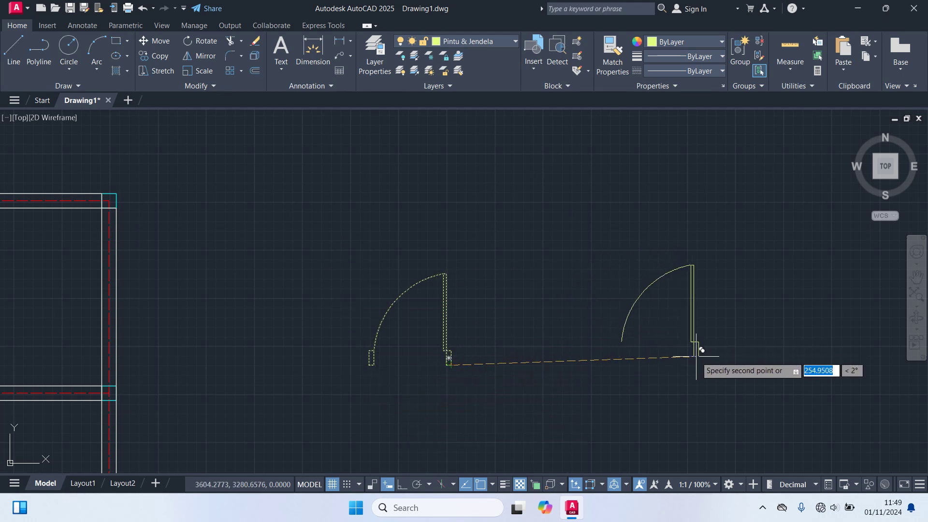
left_click(778, 359)
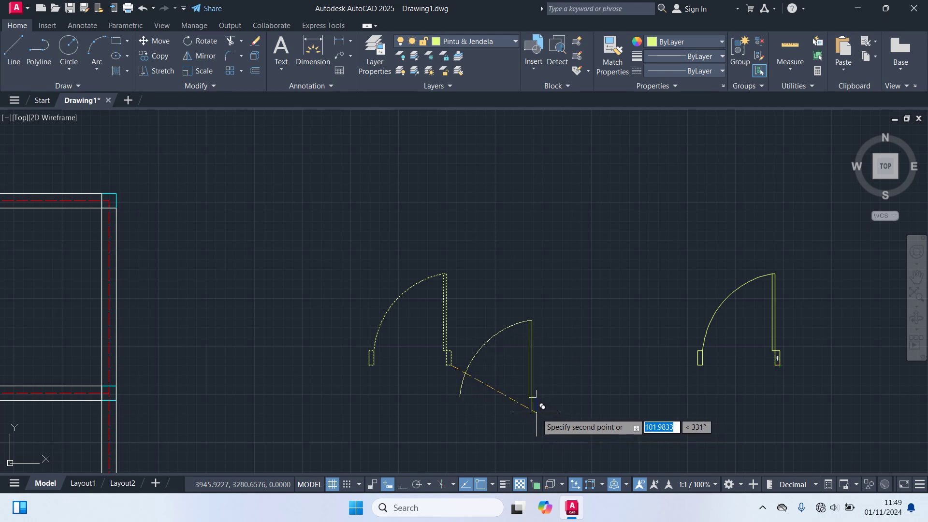
key("Escape")
- Delete the left jamb of the copied door symbol
middle_click_drag(526, 408, 413, 392)
middle_click_drag(616, 343, 509, 343)
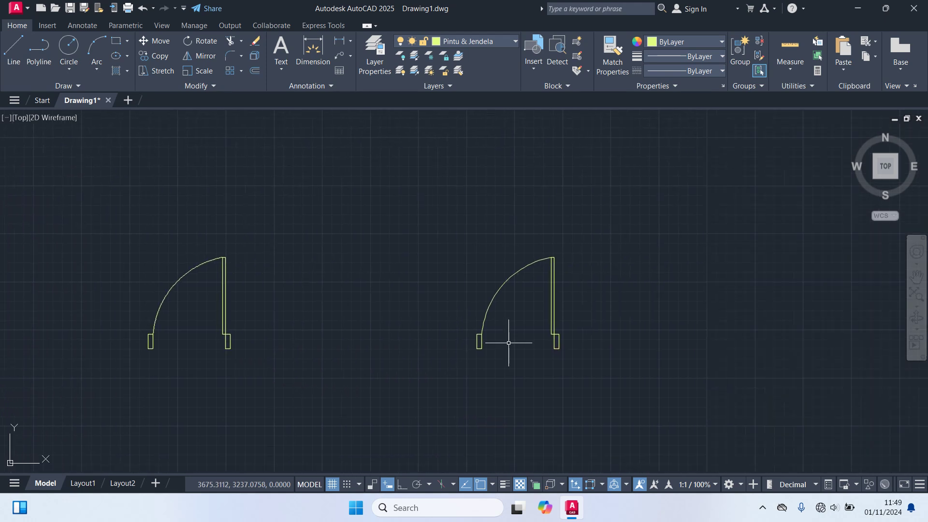
left_click(479, 342)
scroll(483, 348, "up", 4)
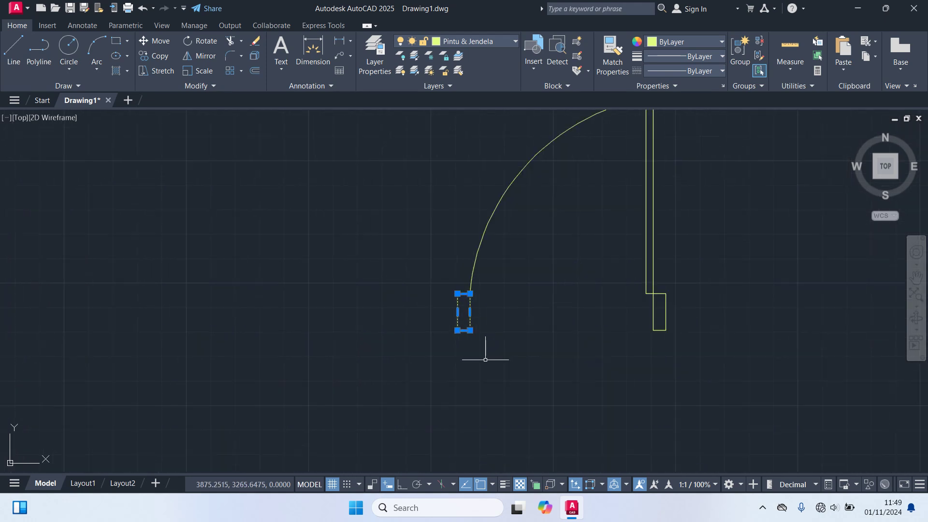
key("Delete")
scroll(485, 358, "down", 2)
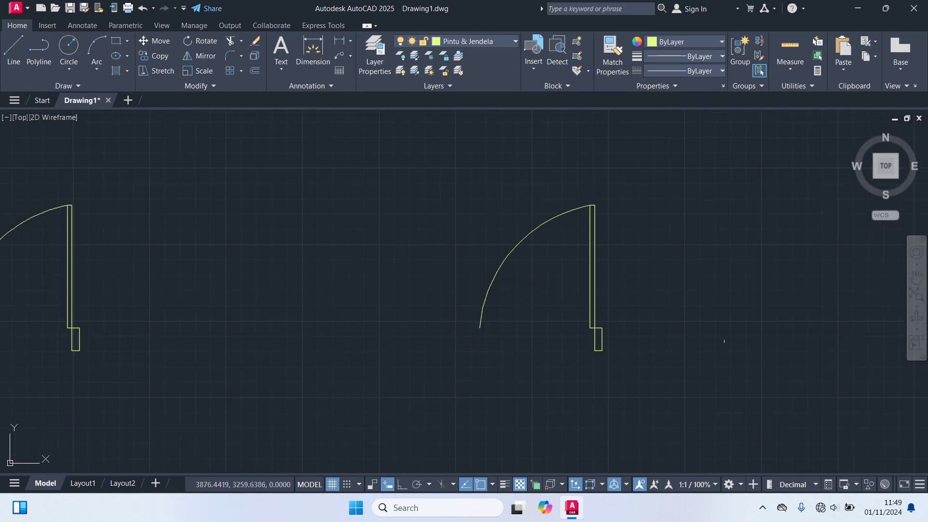
- Mirror the copied door's leaf, swing arc and remaining jamb about a line through the arc's lower-left end
left_click(700, 383)
left_click(320, 184)
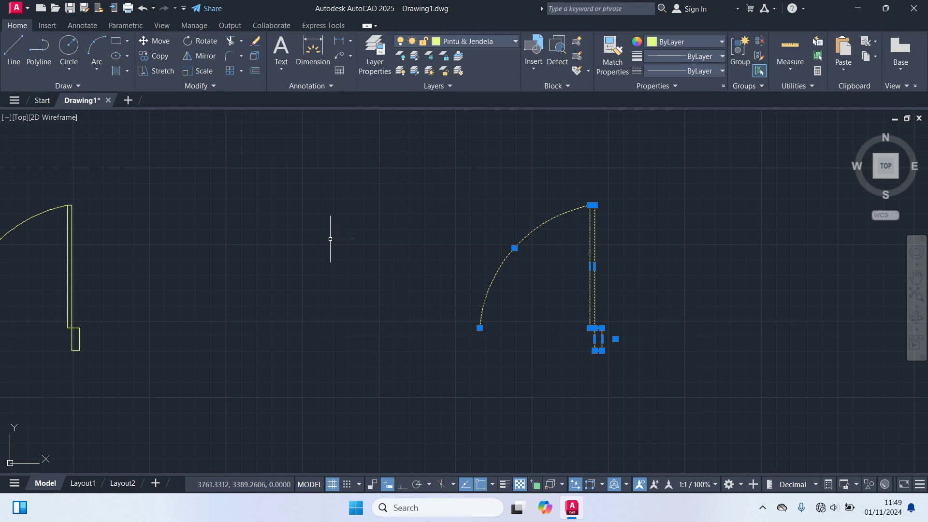
type("mi")
key("Return")
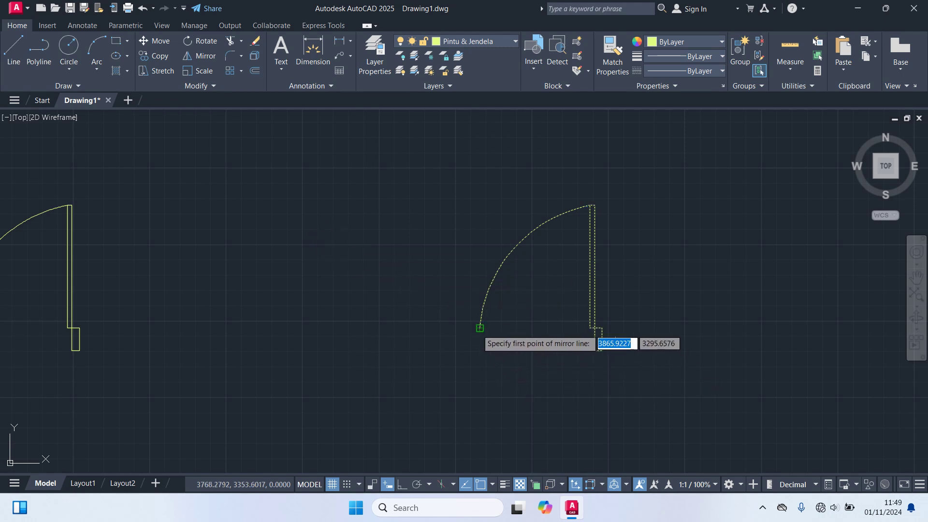
- Mirror the door leaf, arc and jamb about a vertical line through the arc's free end, keeping the source objects
left_click(480, 328)
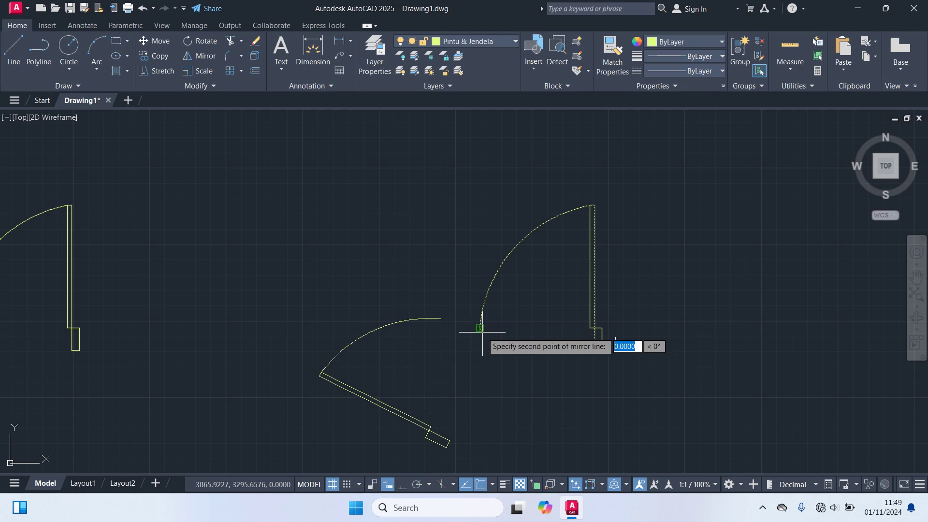
left_click(479, 362)
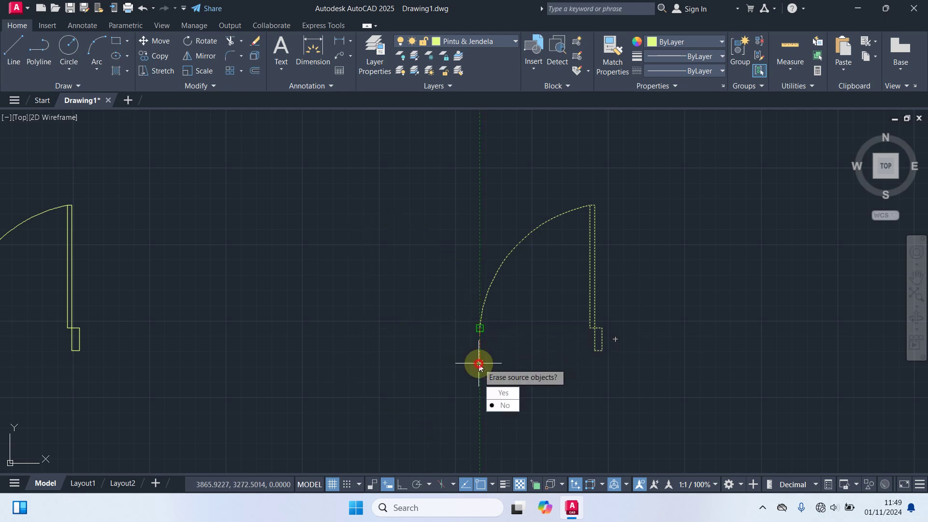
left_click(515, 405)
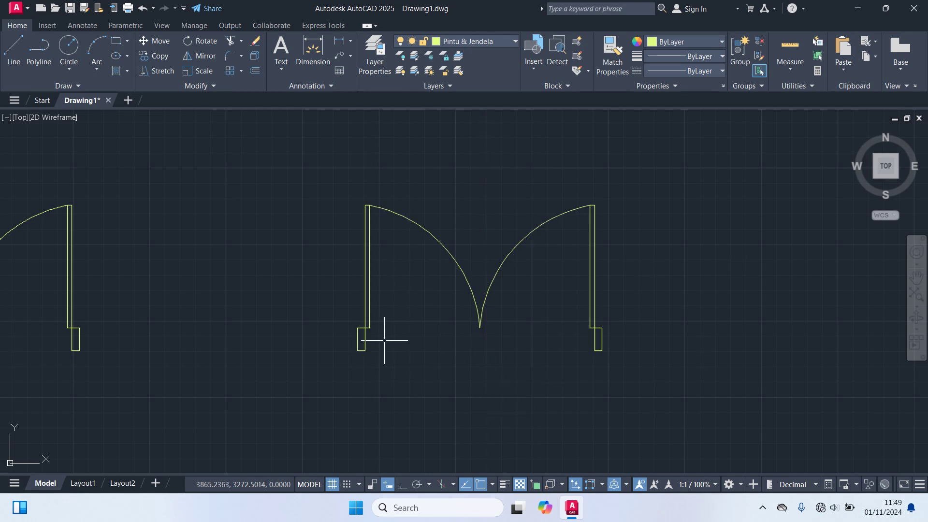
- Start a block definition named Pintu 1 with its base point at the lower outer corner of the single door's hinge-side jamb
scroll(384, 340, "down", 4)
middle_click_drag(328, 331, 512, 311)
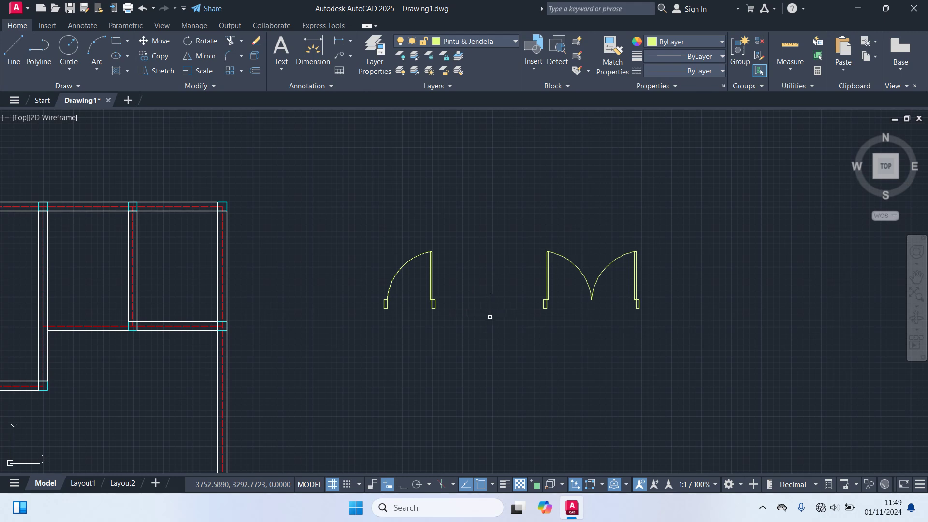
type("b")
key("Return")
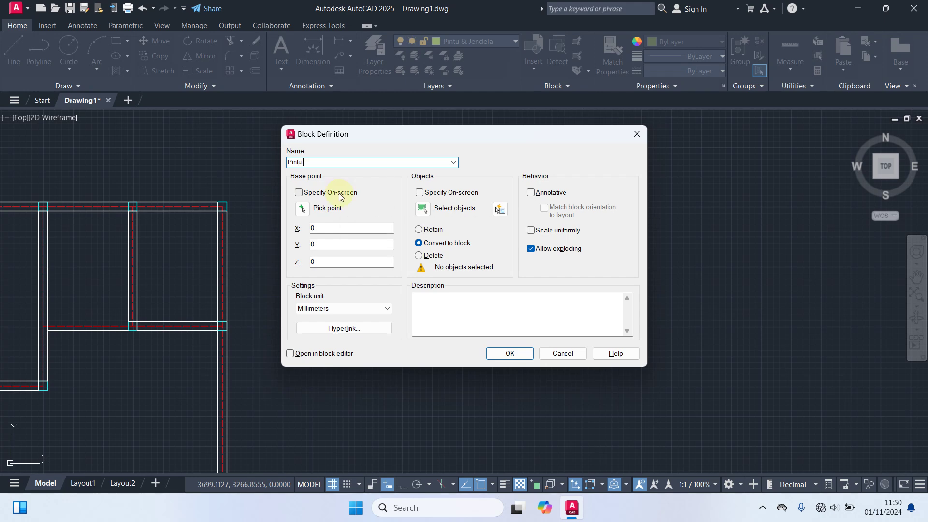
left_click(304, 209)
scroll(425, 322, "up", 5)
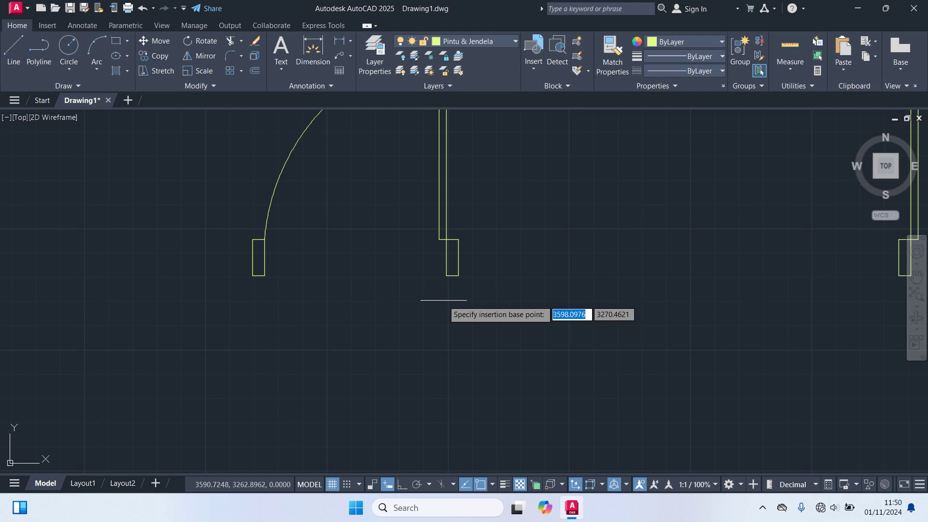
left_click(451, 274)
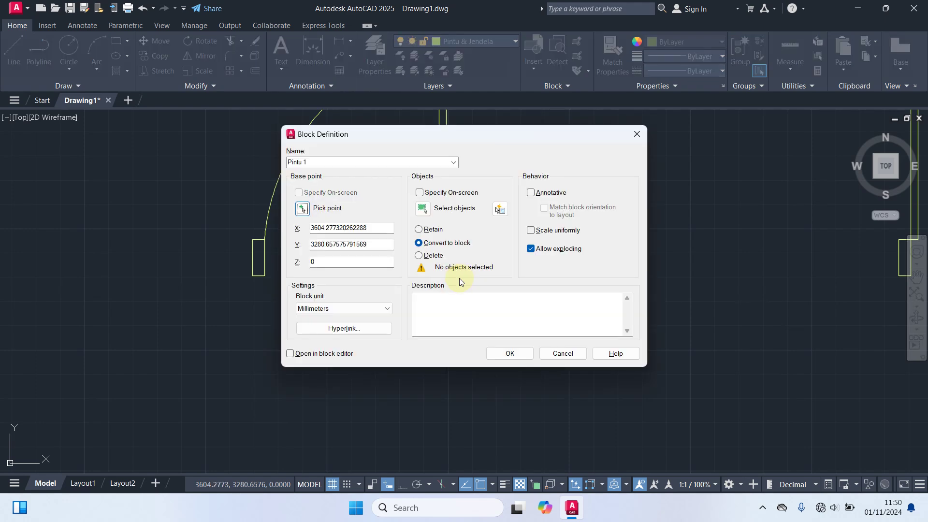
- Add all the single door's objects to the Pintu 1 block and create it using Convert to block
left_click(423, 209)
scroll(457, 297, "down", 4)
left_click(498, 324)
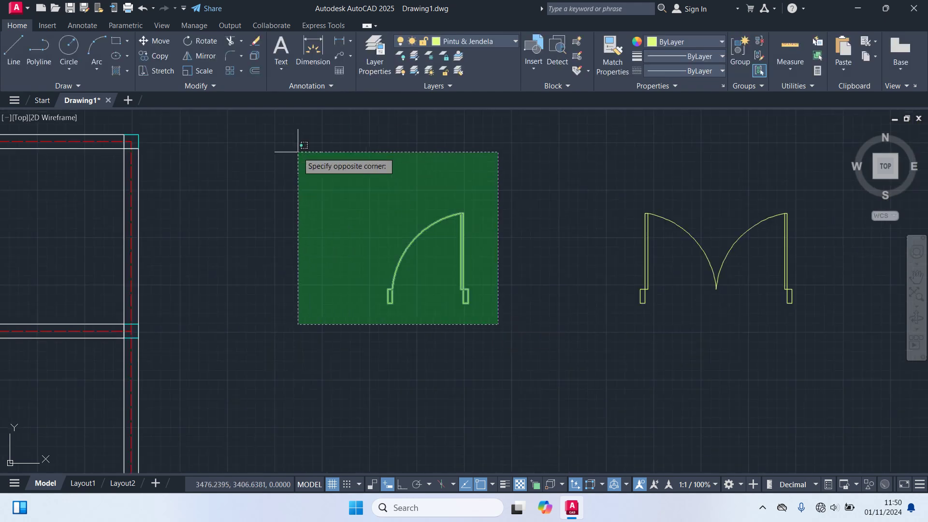
left_click(298, 152)
key("Return")
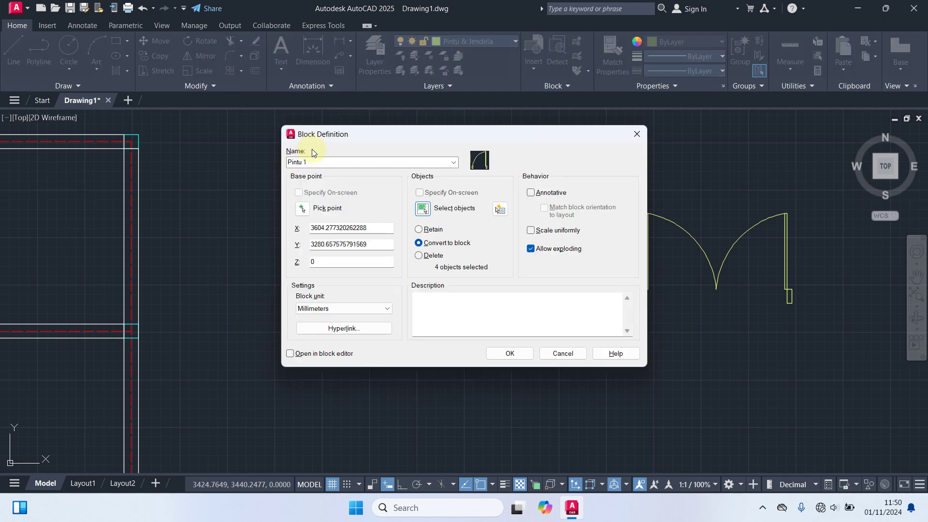
left_click(503, 354)
- Start a block definition named Pintu 2 with its base point where the double door's two arcs meet
middle_click_drag(542, 373, 421, 395)
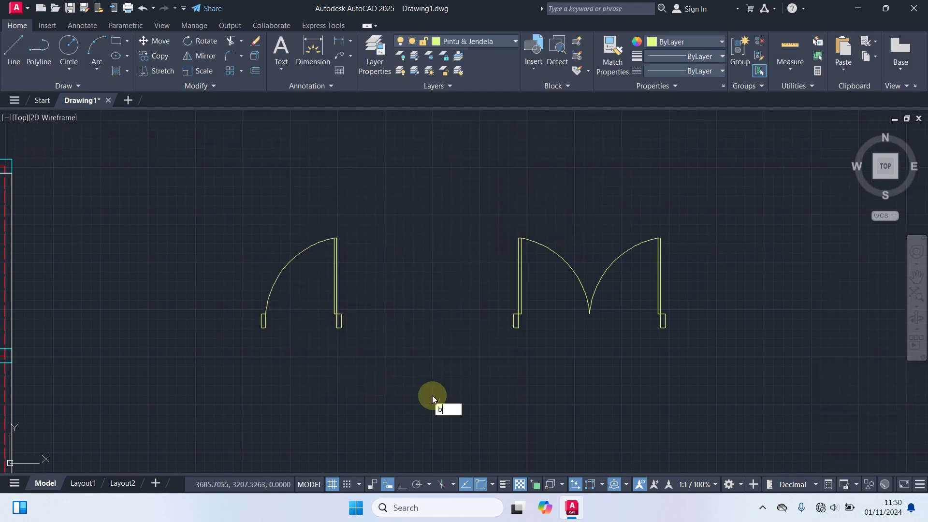
key("Return")
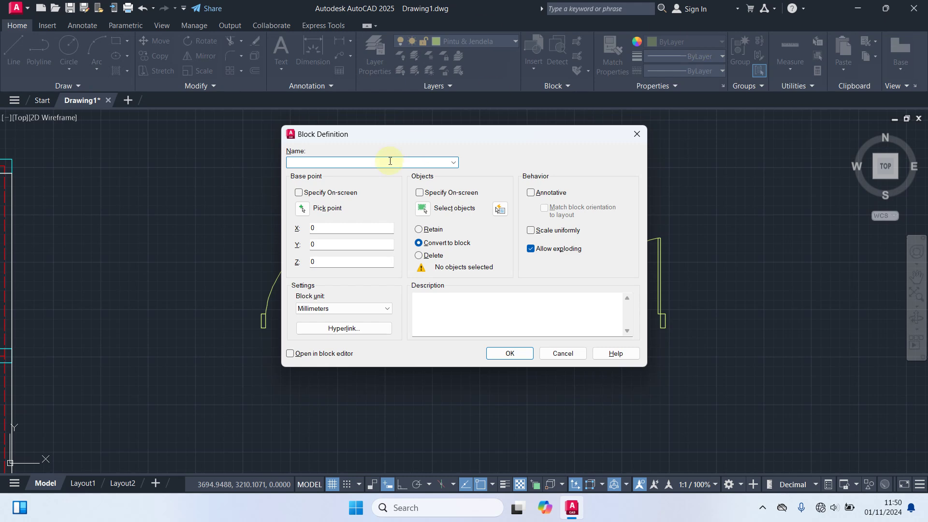
type("Pintu 2")
left_click(302, 208)
scroll(574, 348, "up", 3)
left_click(586, 303)
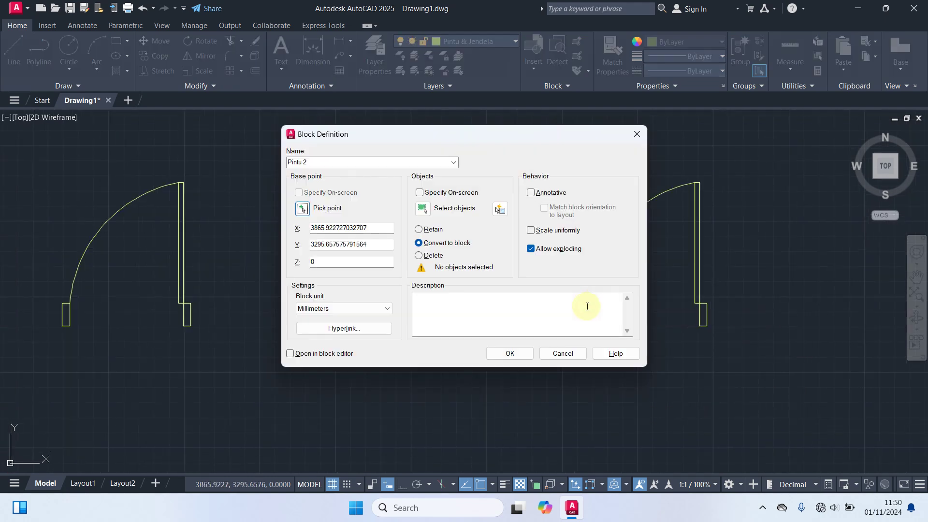
- Add all the double door's objects to the Pintu 2 block and create it using Convert to block
left_click(425, 210)
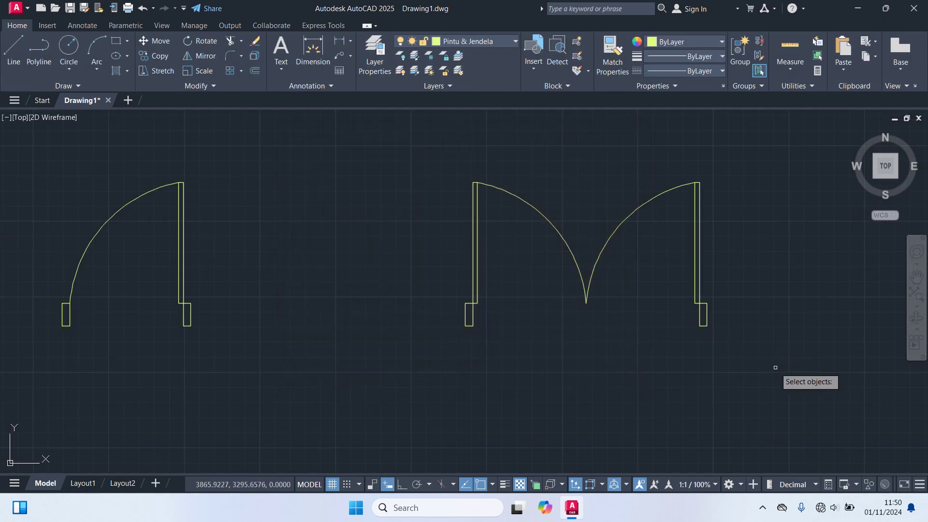
left_click(774, 367)
left_click(381, 142)
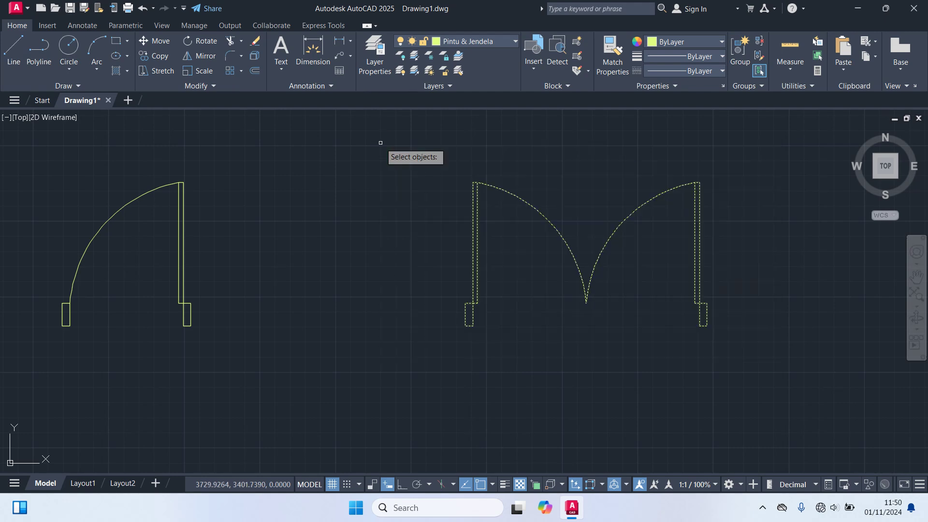
right_click(548, 296)
left_click(526, 359)
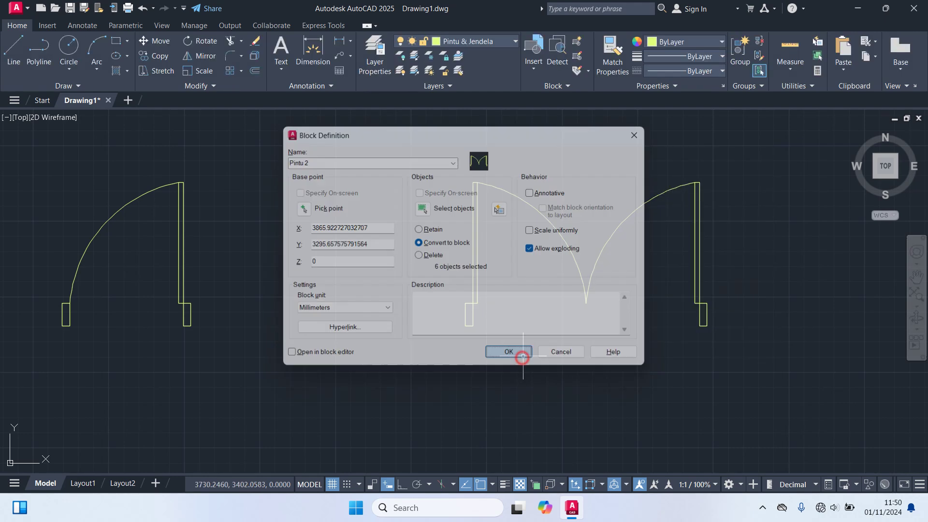
mouse_move(321, 284)
middle_mouse_down()
mouse_move(404, 298)
mouse_move(577, 296)
middle_mouse_up()
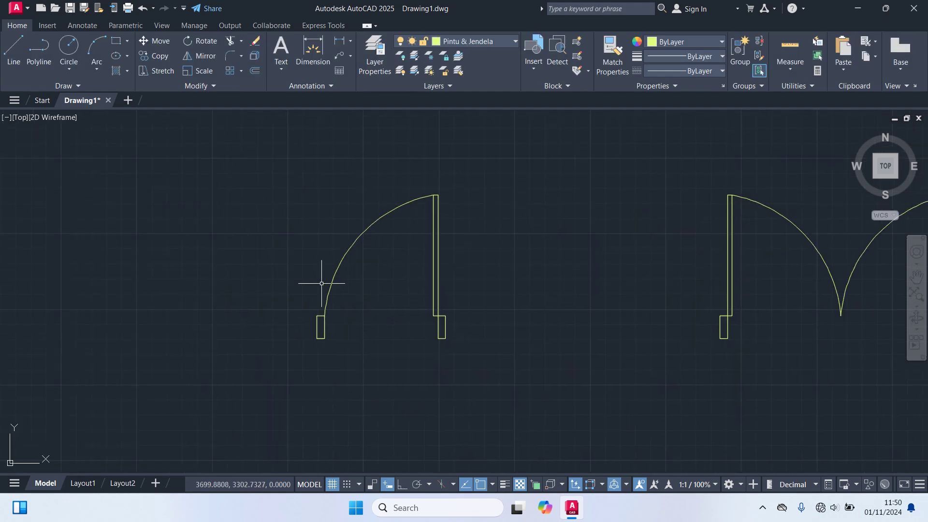
left_click(328, 294)
left_click(416, 484)
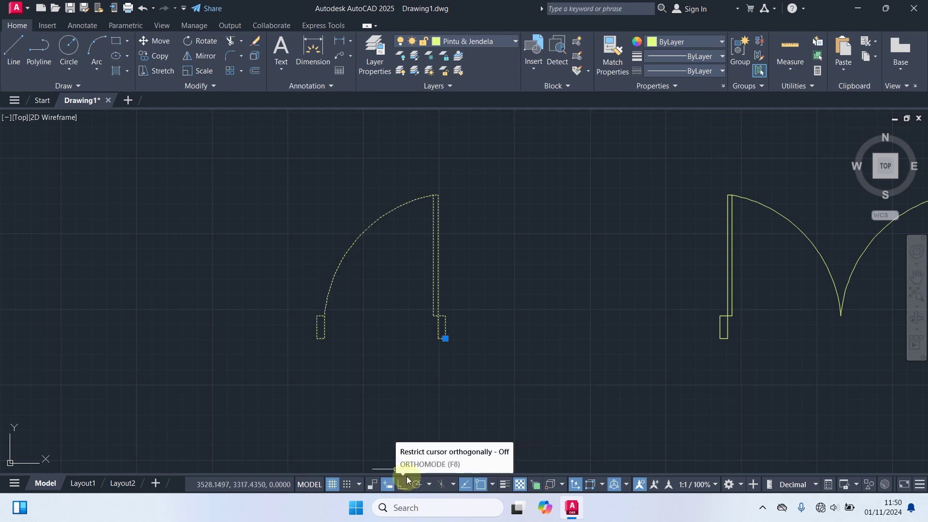
key("Escape")
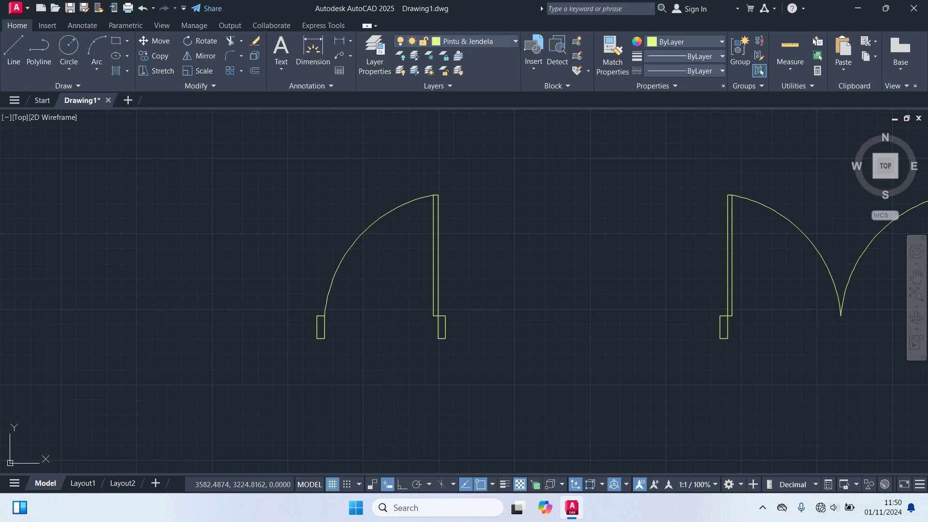
- Mirror the Pintu 1 door about a vertical line through its hinge-side jamb's lower outer corner, keeping the original
left_click(348, 259)
type("m")
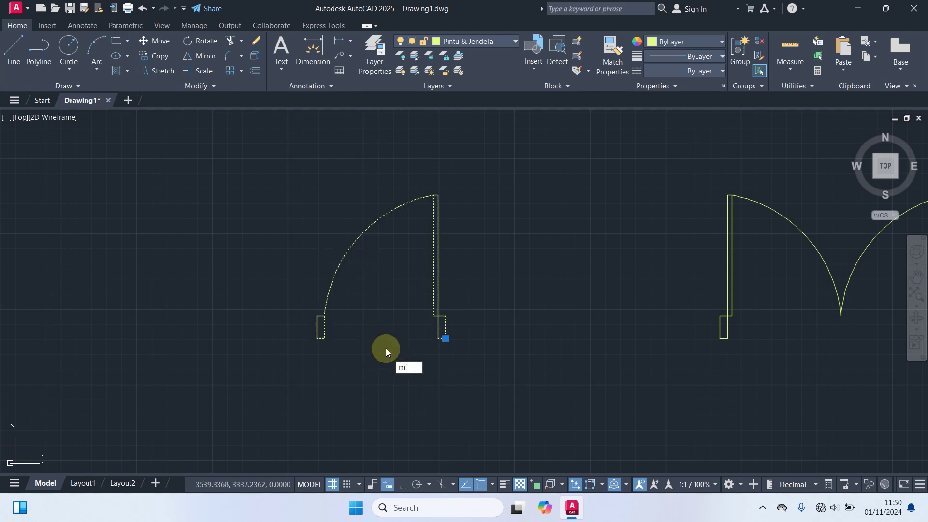
type("i")
key("Return")
left_click(445, 339)
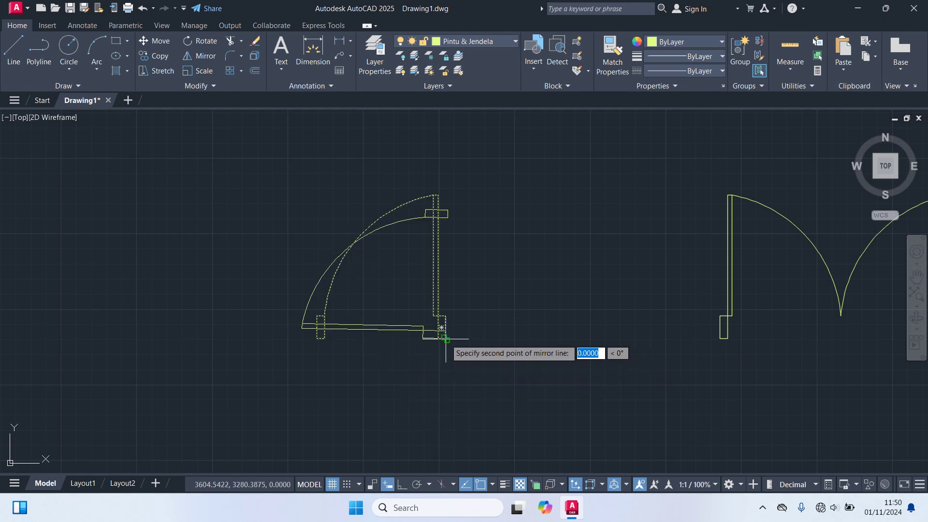
left_click(446, 378)
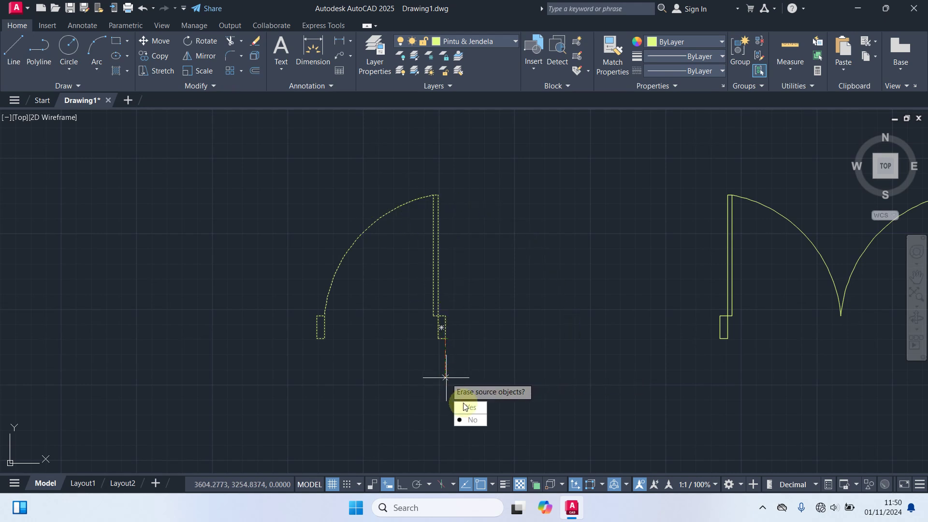
key("Down")
key("Return")
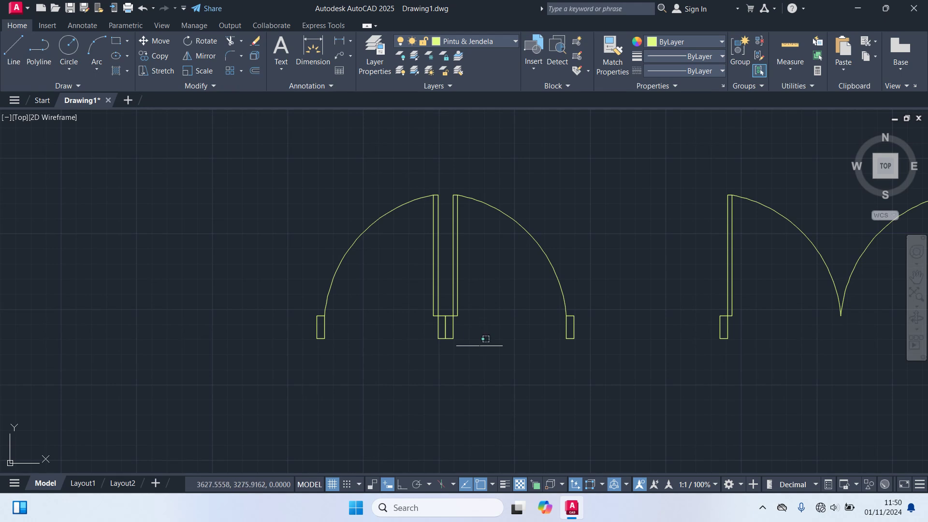
- Mirror both single doors about a horizontal line along the bottom of their jambs, keeping the originals
left_click(481, 344)
left_click(422, 333)
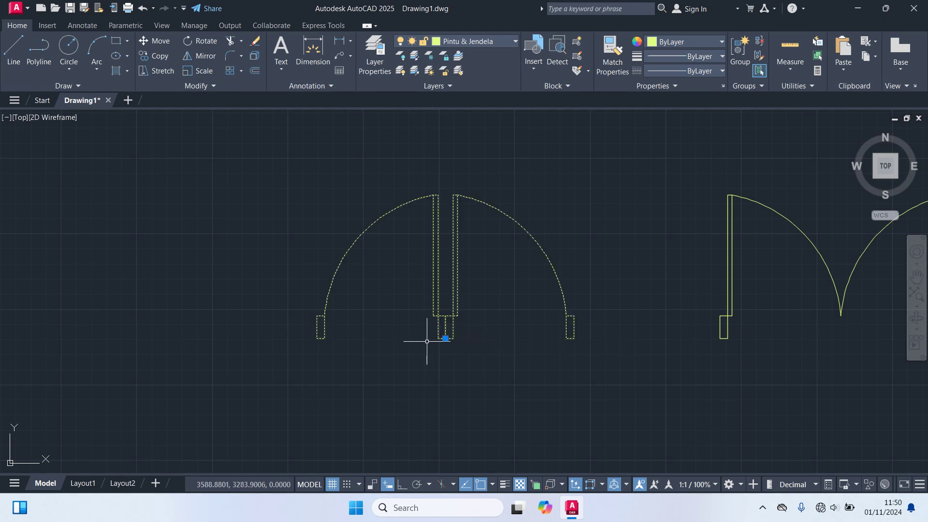
type("mi")
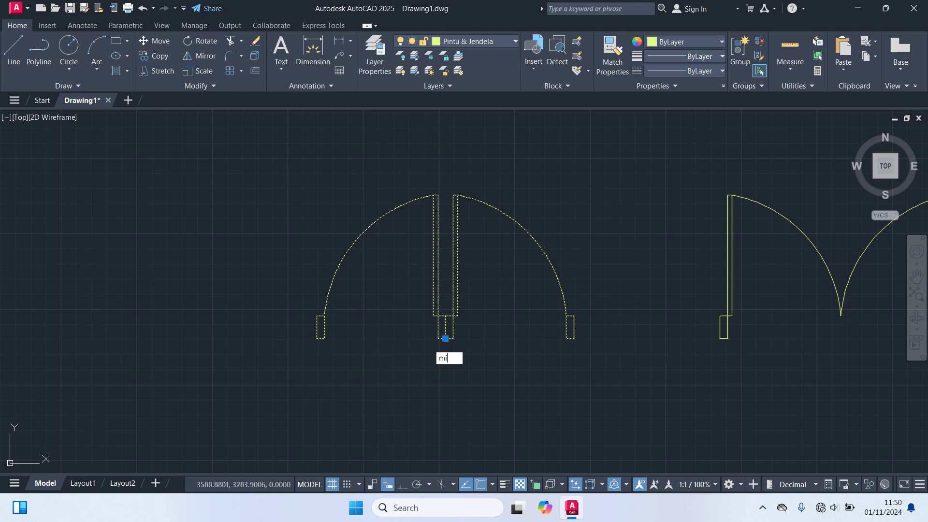
key("Return")
scroll(447, 334, "up", 2)
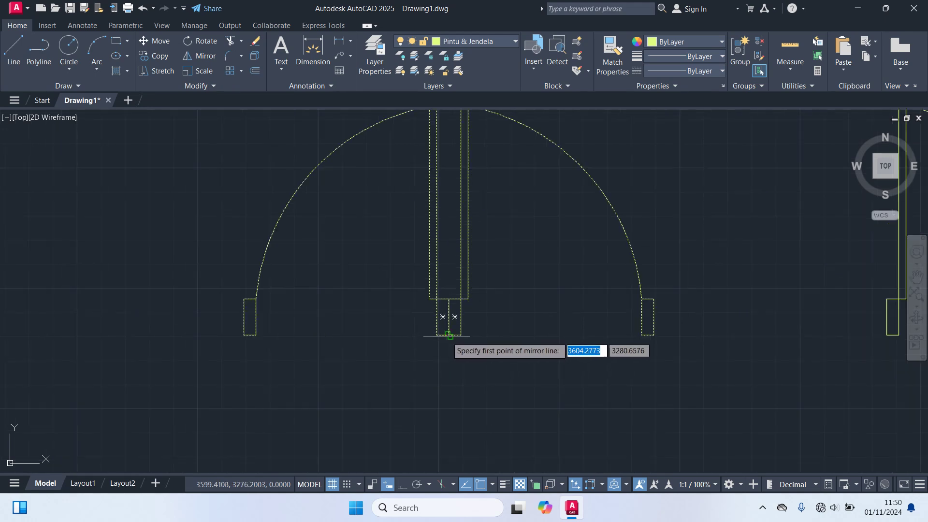
left_click(447, 334)
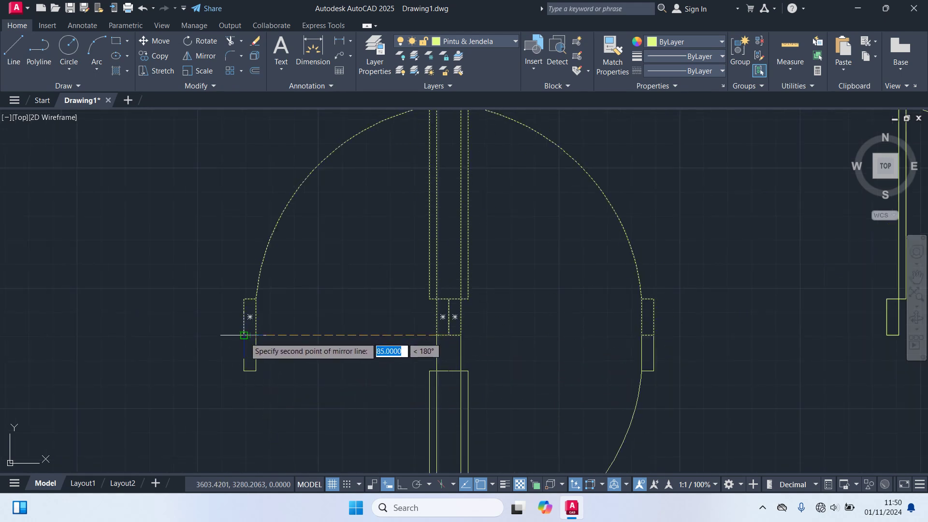
left_click(183, 334)
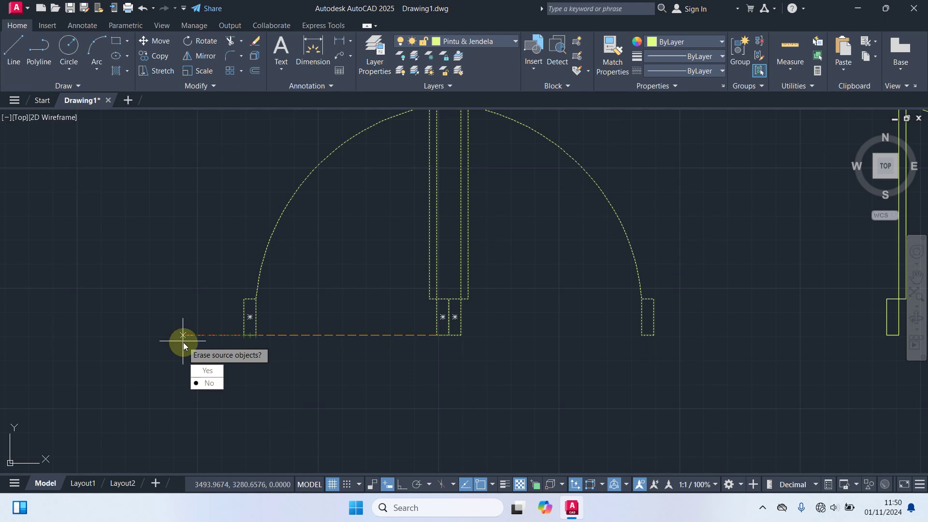
key("Return")
- Copy the set of four single doors from its centre to empty space about 221 units away at 60°
scroll(225, 286, "down", 4)
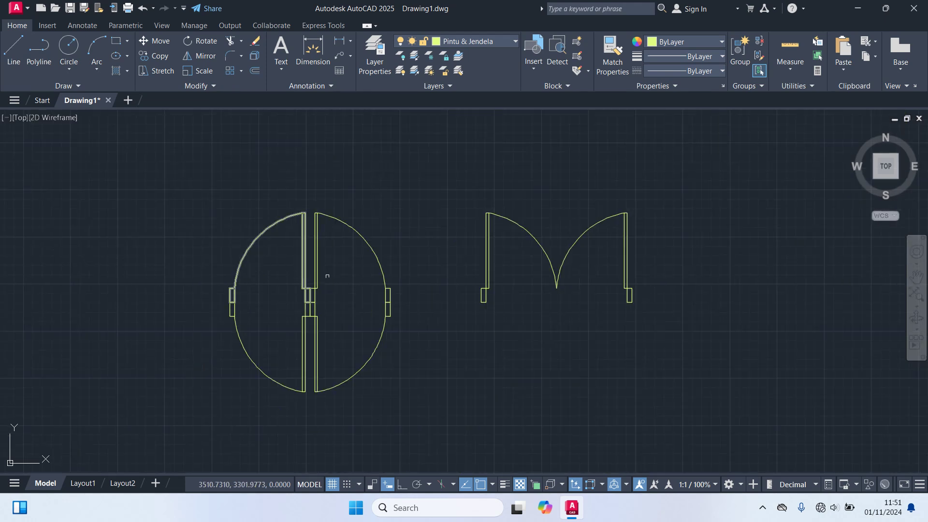
left_click(421, 324)
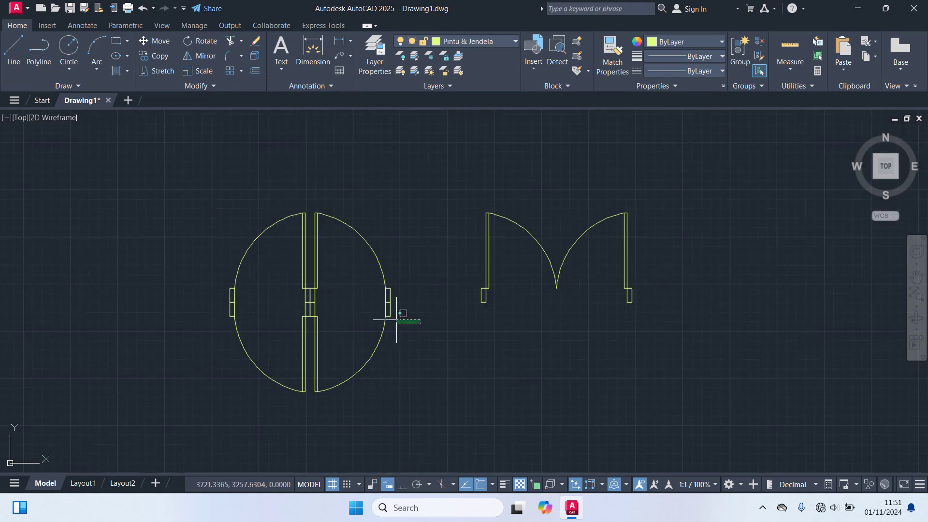
left_click(159, 274)
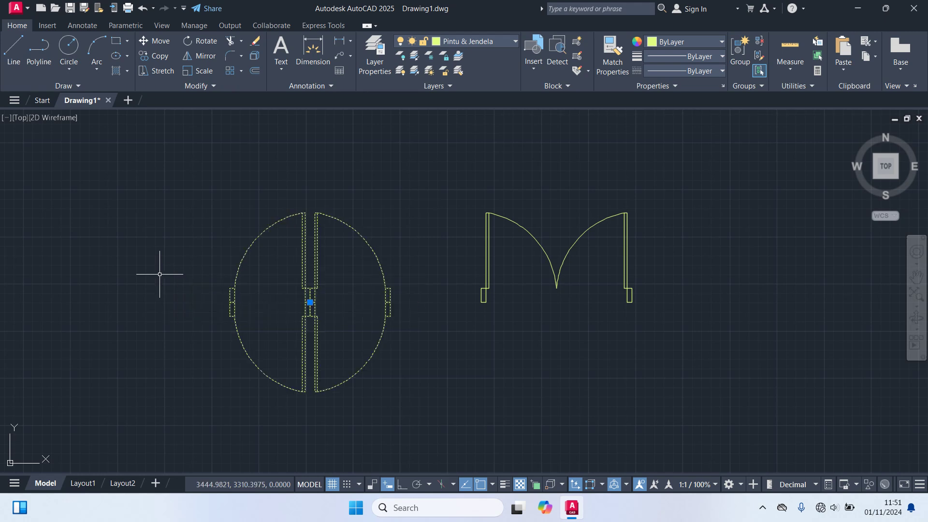
type("m")
key("Return")
scroll(268, 322, "up", 5)
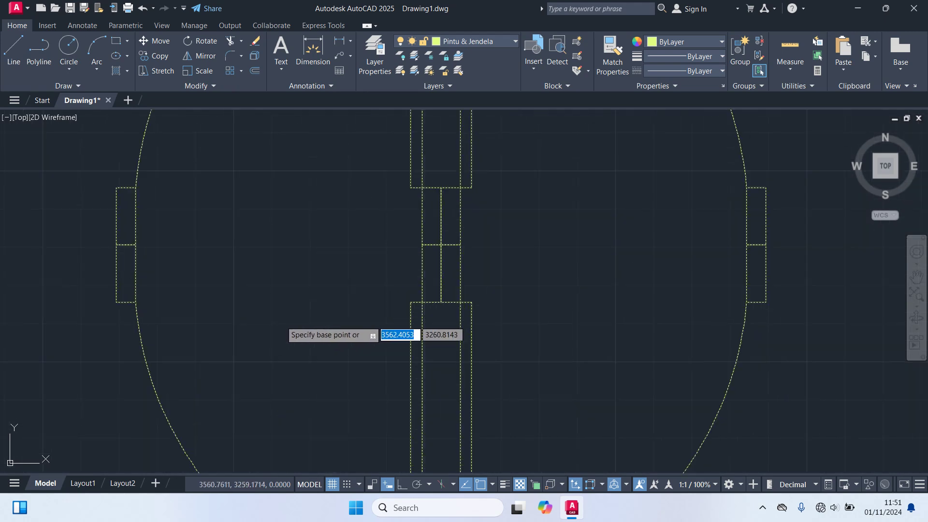
left_click(438, 261)
scroll(438, 257, "down", 8)
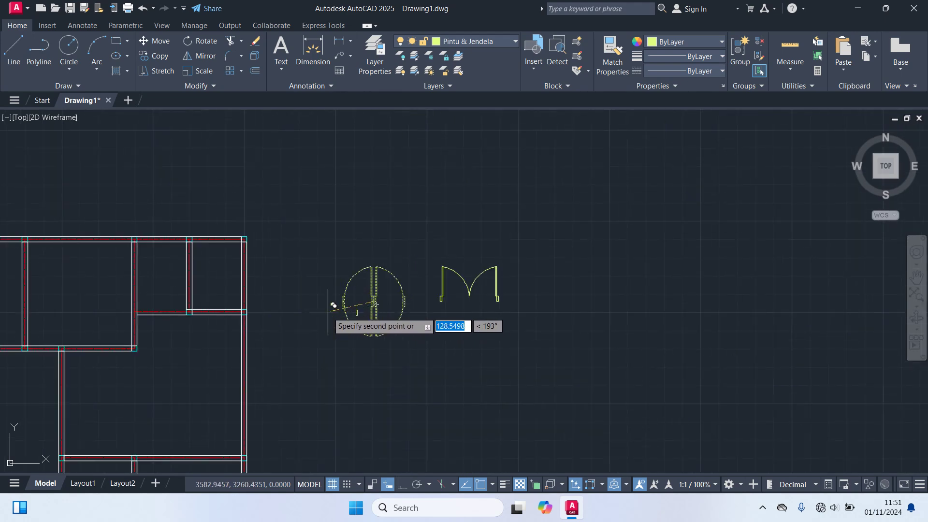
scroll(358, 256, "up", 4)
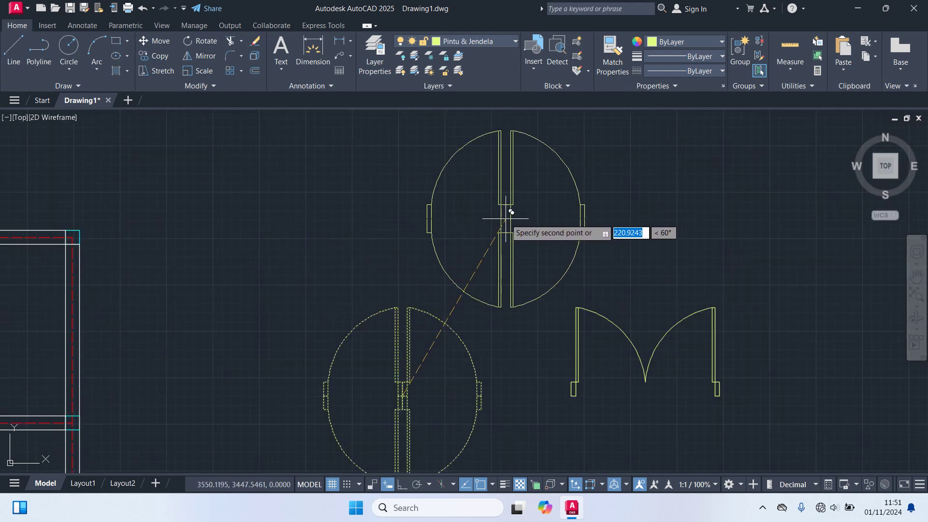
left_click(506, 218)
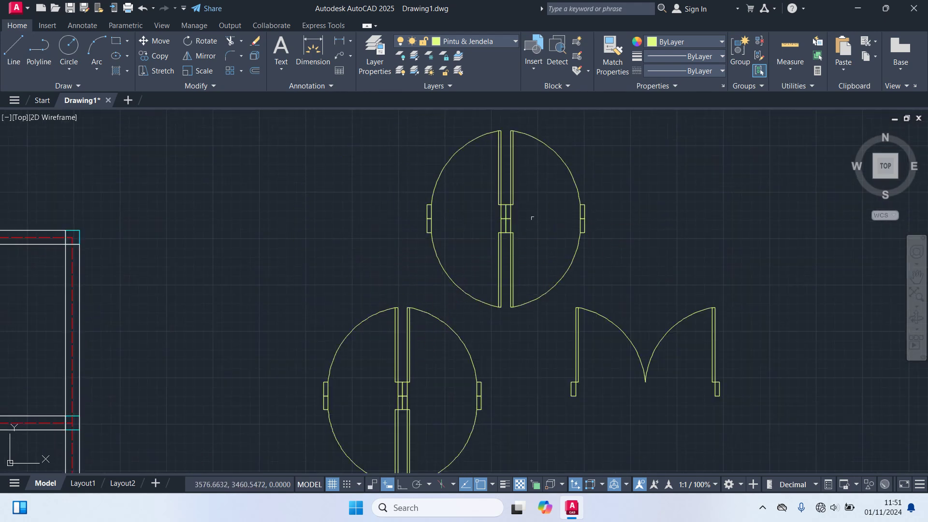
- Rotate the copied set of four single doors by 90° about its centre
left_click(544, 238)
left_click(488, 216)
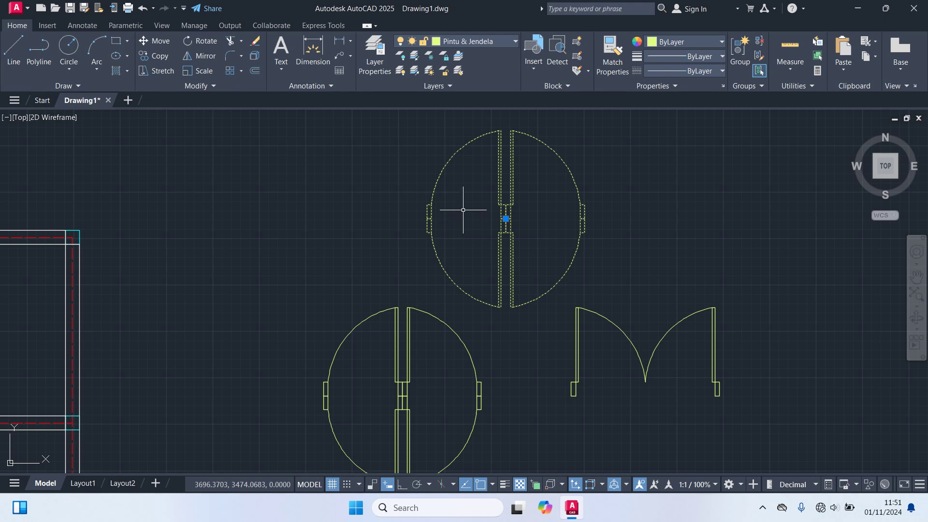
type("ro")
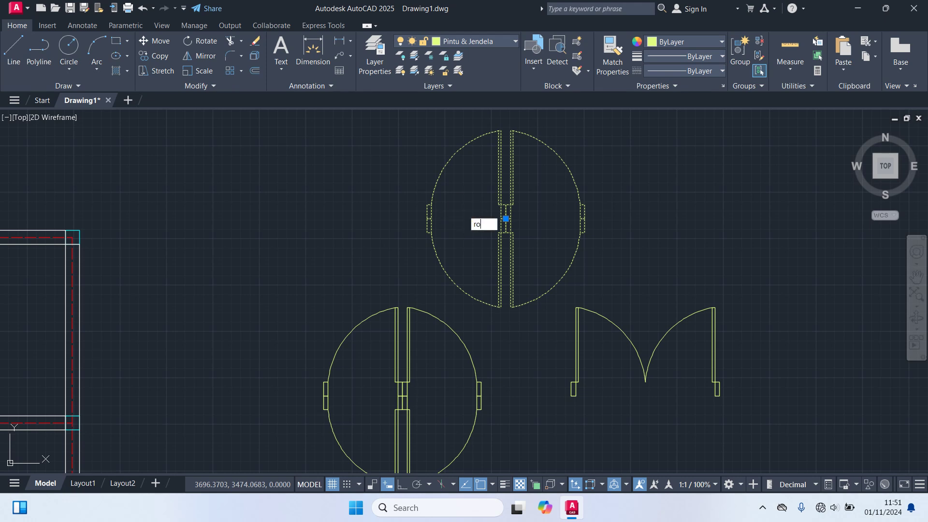
key("Return")
scroll(506, 222, "up", 4)
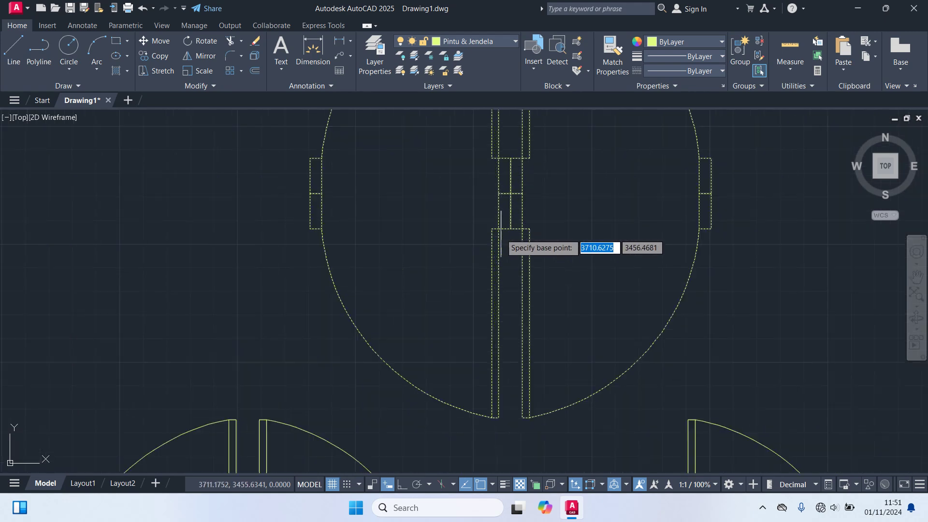
left_click(511, 201)
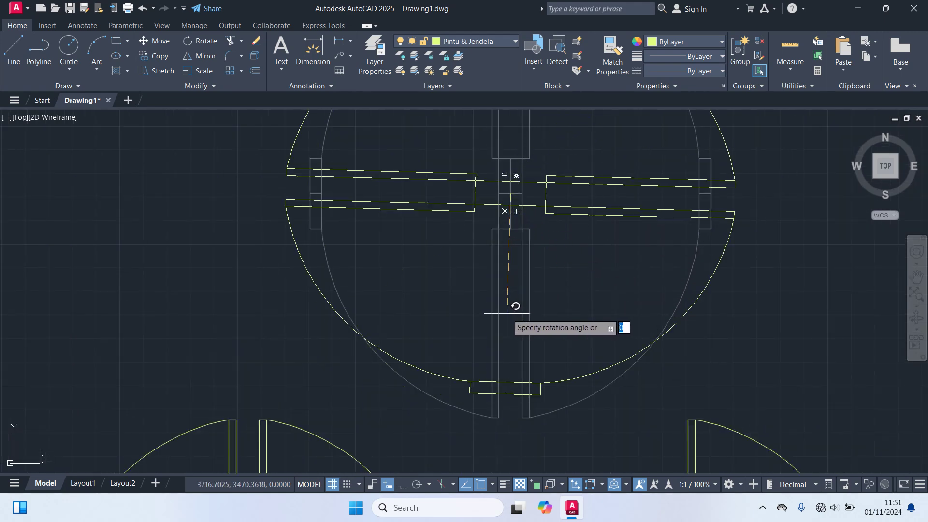
type("90")
key("Return")
scroll(506, 311, "down", 6)
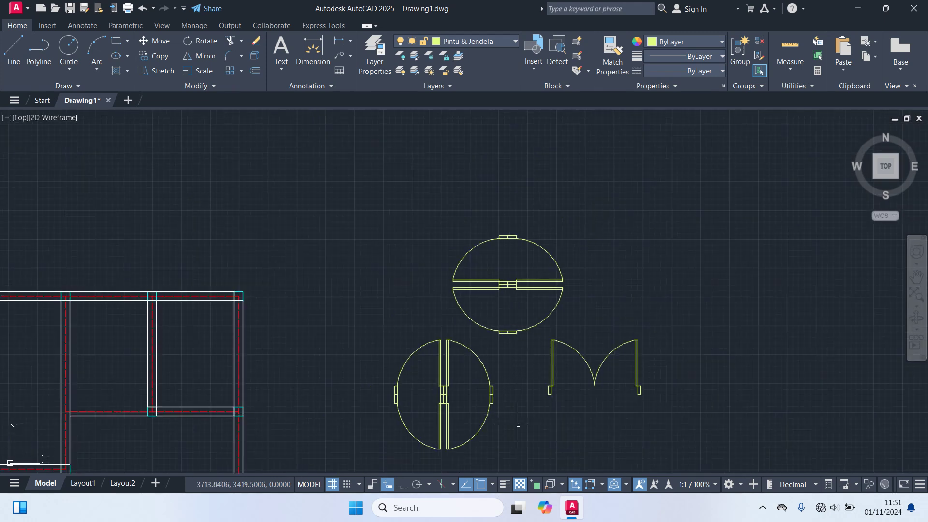
- Draw a rectangle 5 units wide and 15 units high in the empty space below the door sets
mouse_move(518, 425)
middle_mouse_down()
mouse_move(541, 356)
mouse_move(546, 273)
middle_mouse_up()
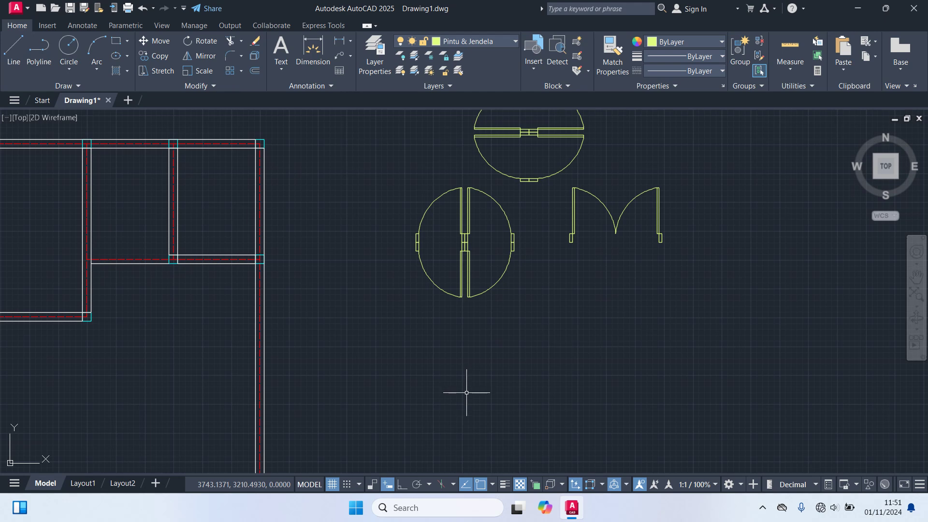
type("rec")
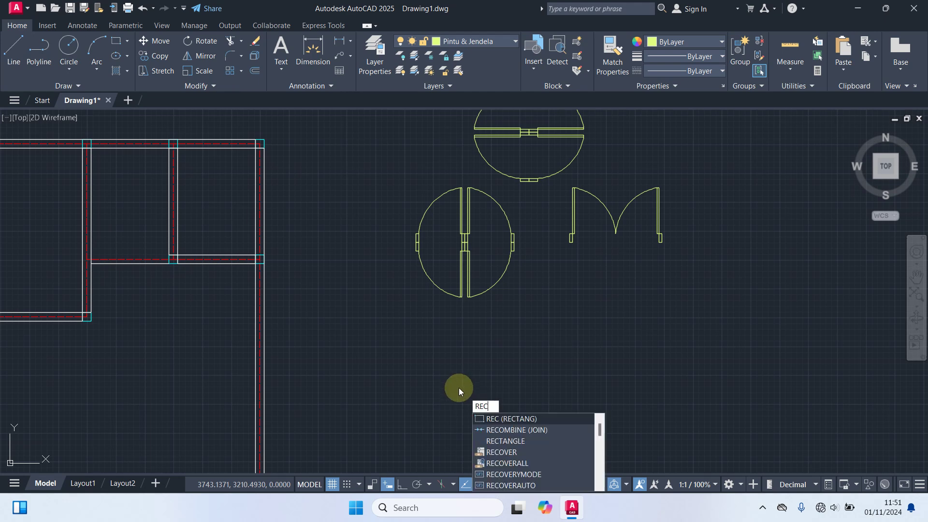
key("Return")
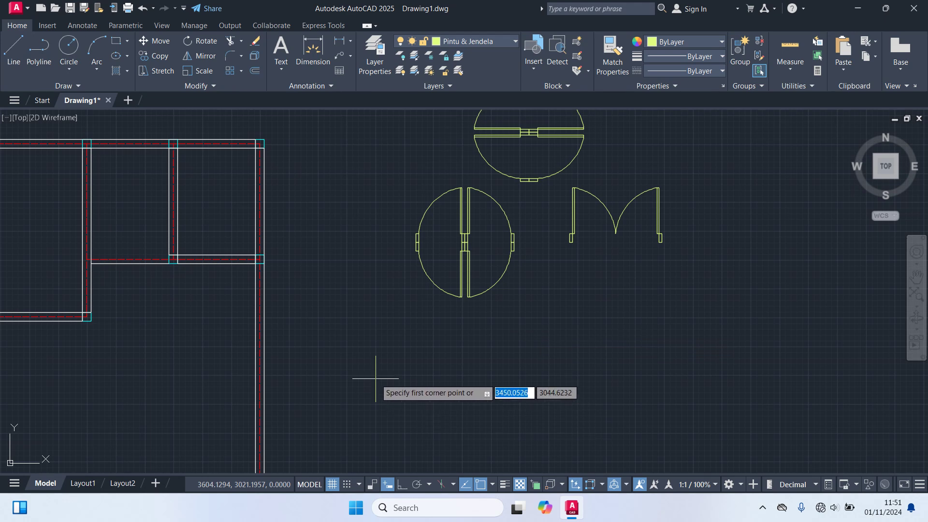
left_click(404, 373)
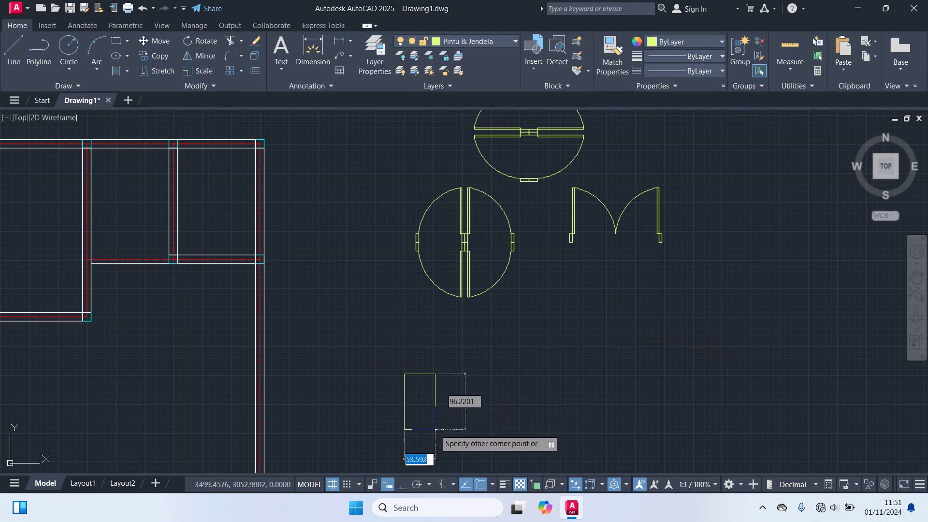
type("5")
key("Tab")
type("1")
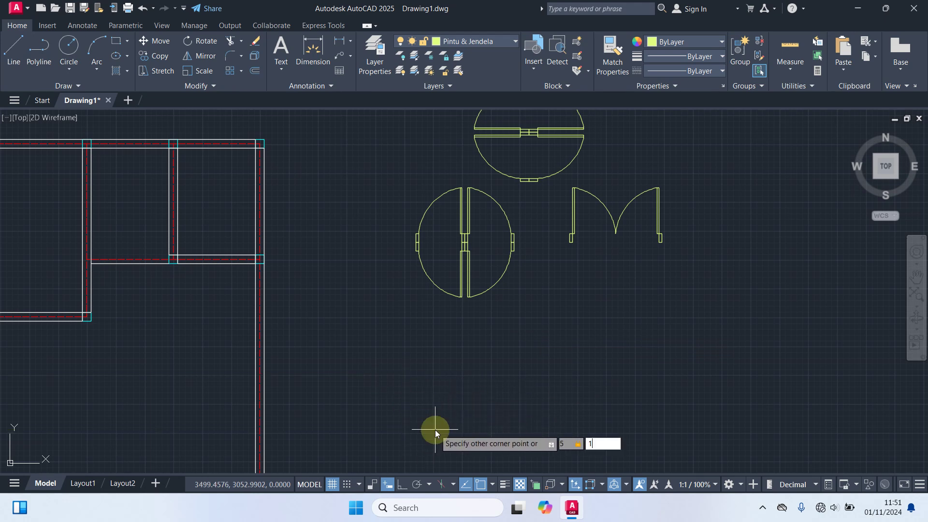
type("5")
key("Return")
- Draw a horizontal 30-unit line extending right from the small rectangle's upper right corner
scroll(382, 361, "up", 3)
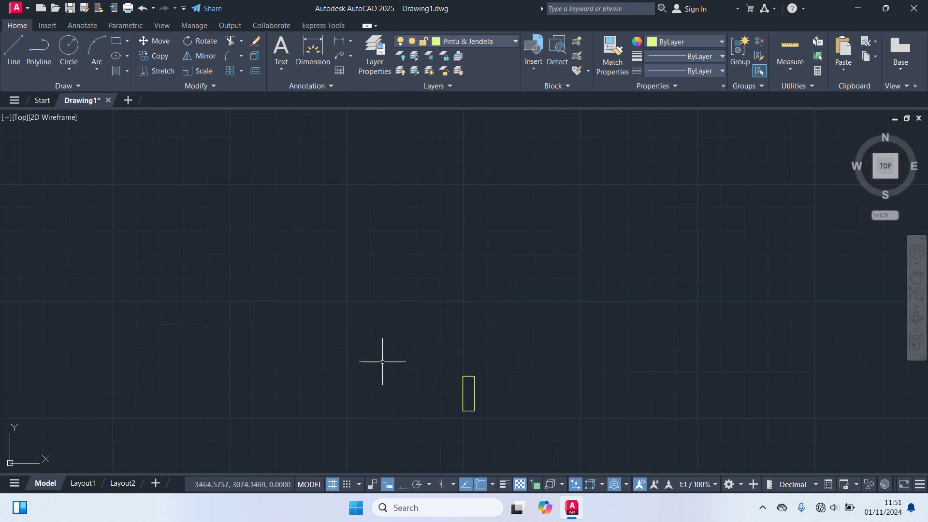
type("l")
key("Return")
scroll(453, 390, "up", 2)
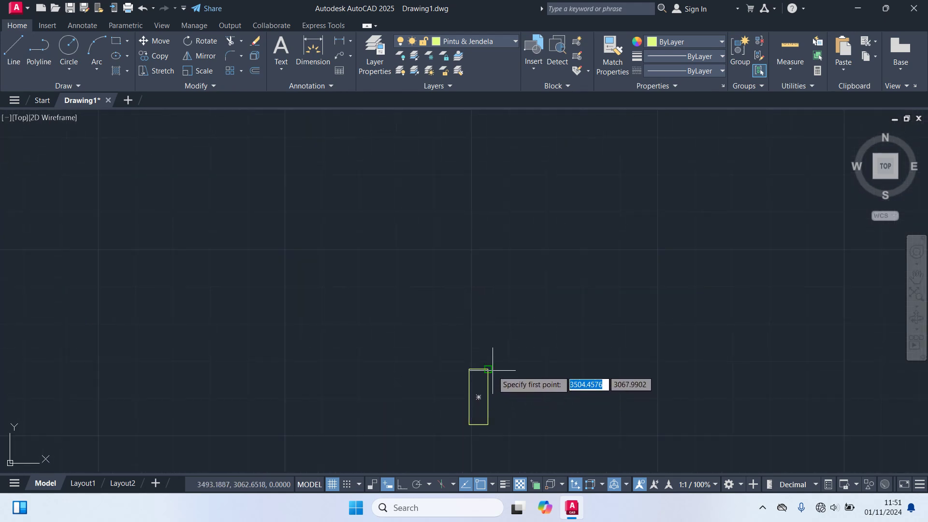
left_click(488, 369)
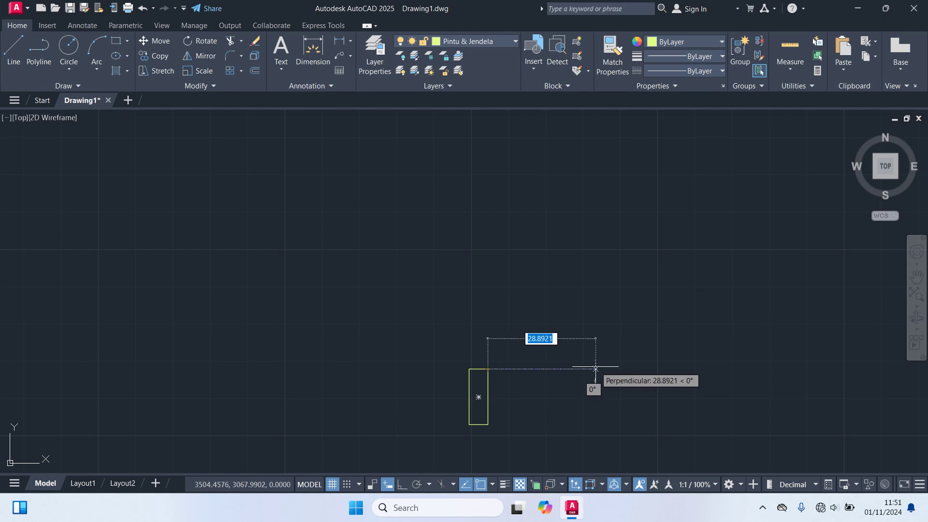
type("30")
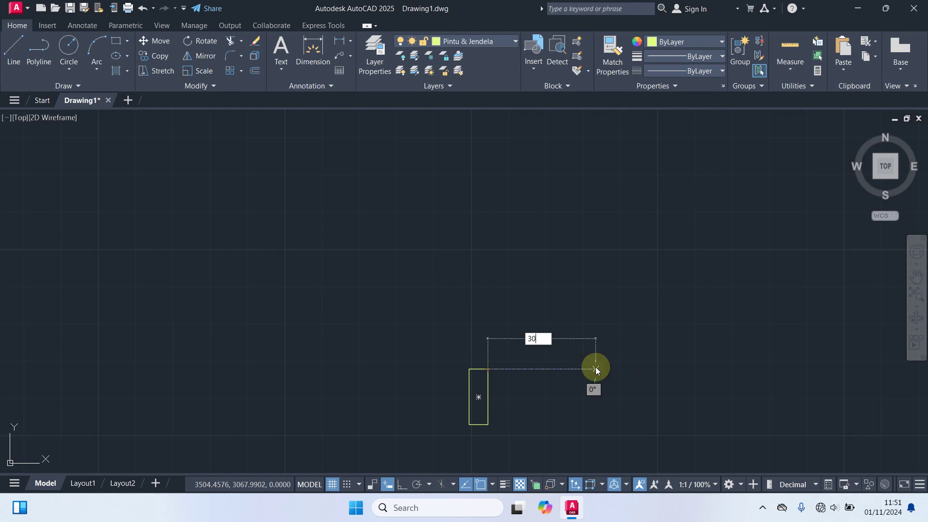
key("Return")
key("Return")
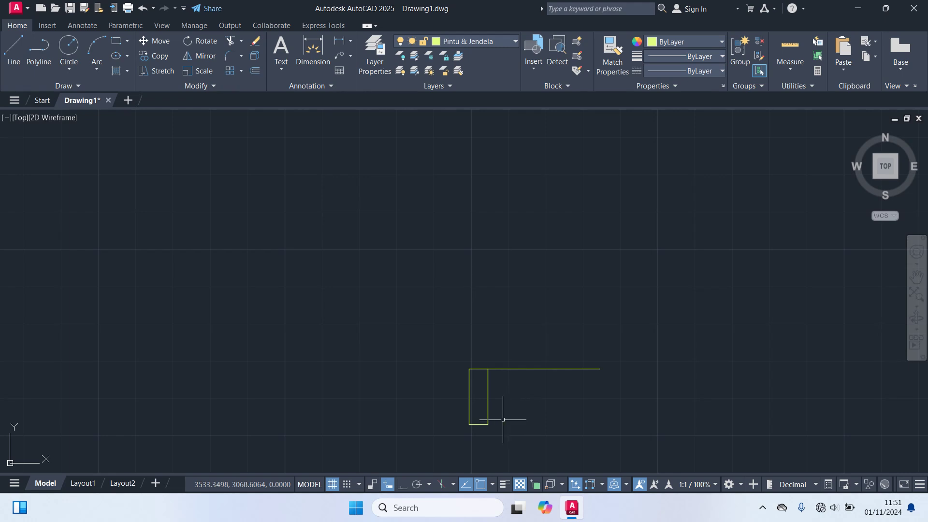
- Draw a horizontal 30-unit line extending right from the small rectangle's lower right corner
key("space")
left_click(488, 424)
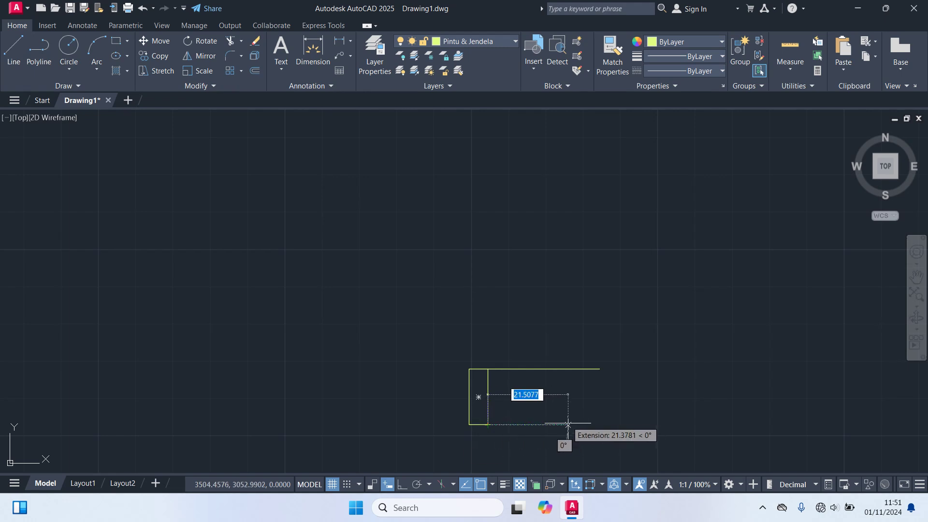
type("3")
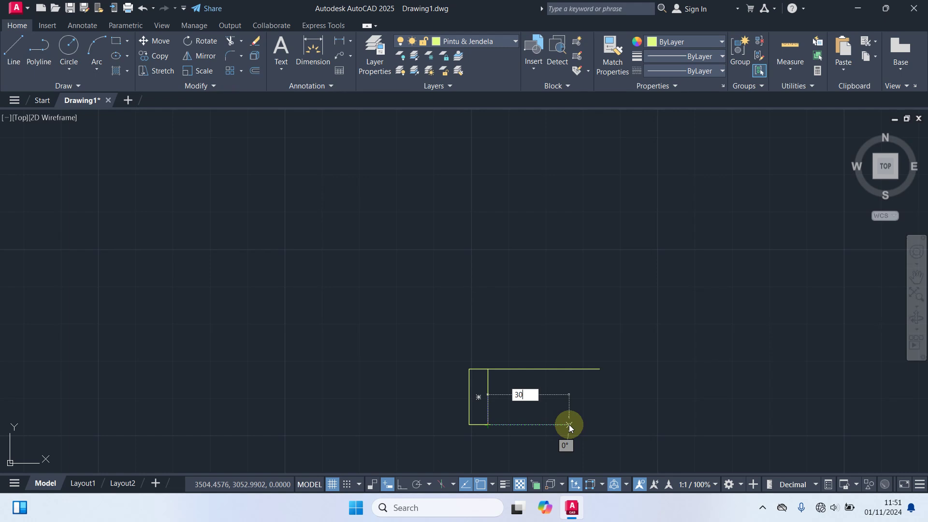
type("0")
key("Return")
key("Return")
- Copy the small rectangle from its upper left corner to the free end of the upper 30-unit line
left_click(487, 404)
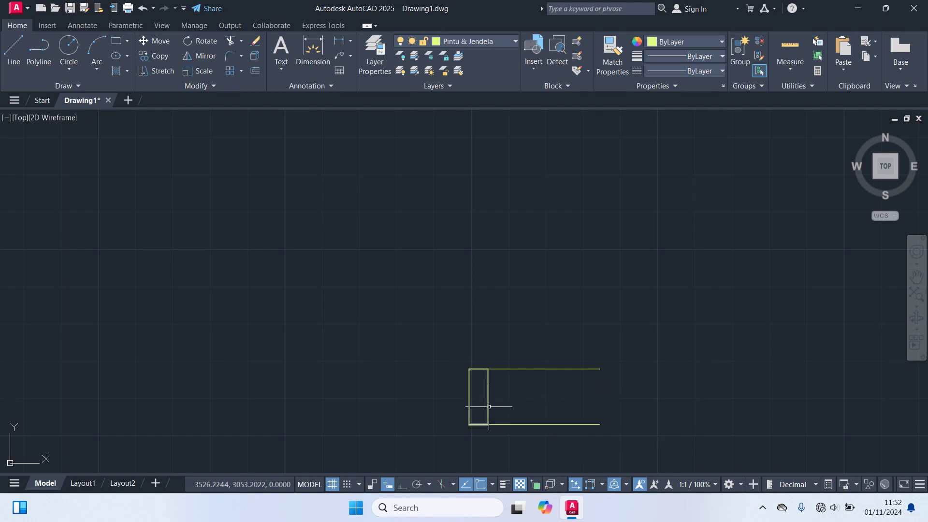
type("coi")
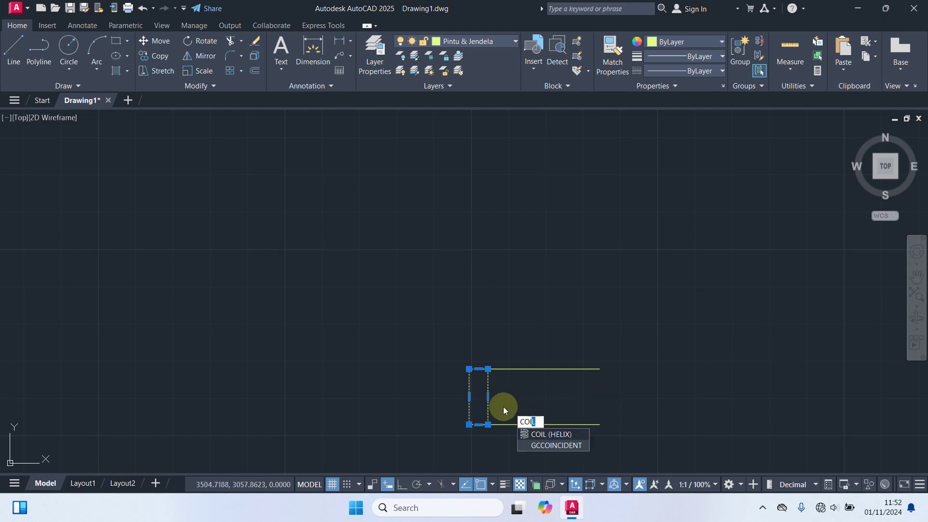
key("BackSpace")
key("BackSpace")
key("Return")
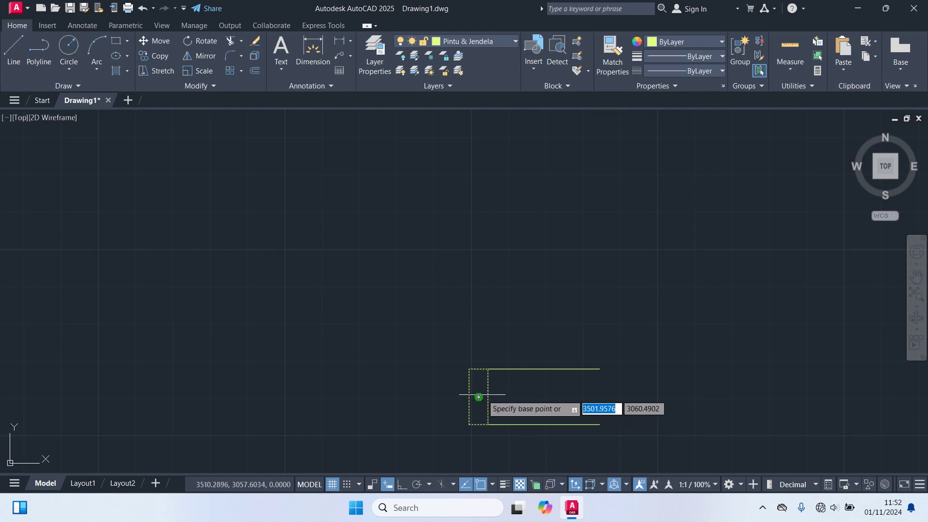
left_click(470, 369)
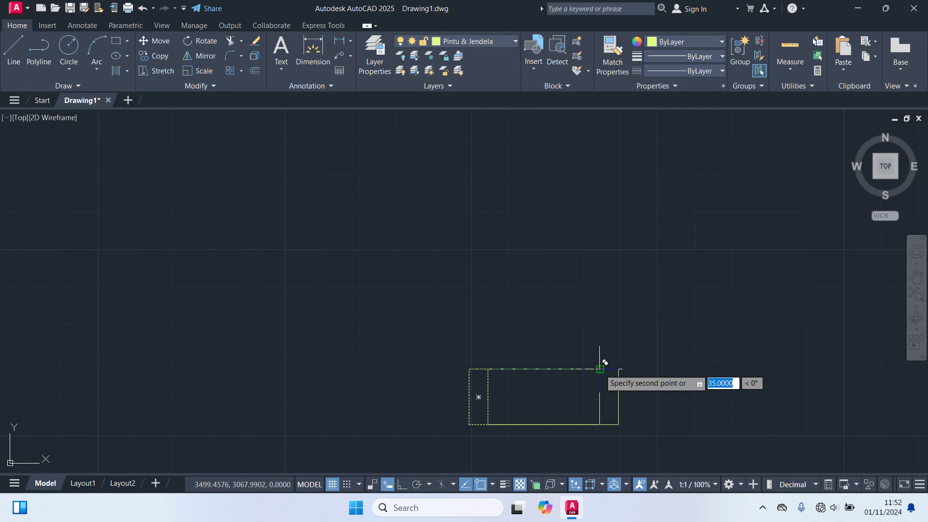
middle_click_drag(653, 374, 504, 321)
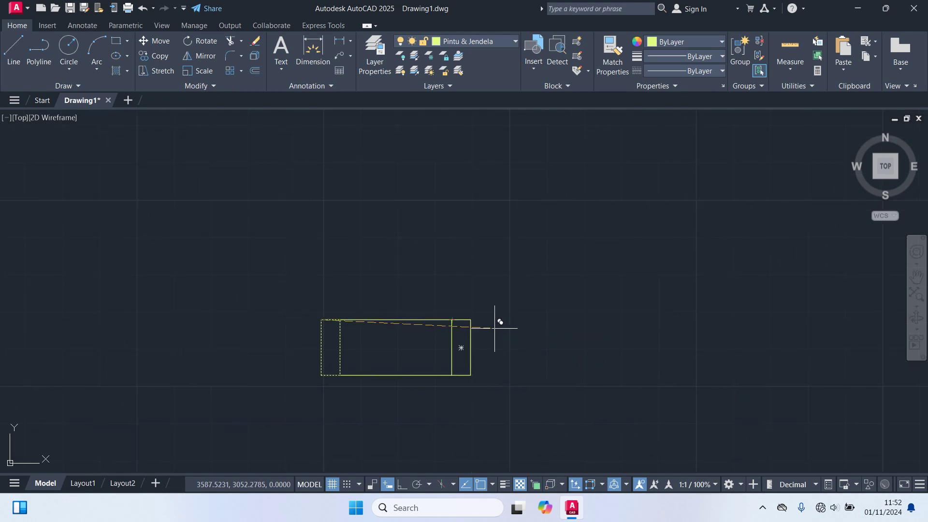
key("Escape")
- Draw a horizontal centre line between the midpoints of the two rectangles' facing inner edges
scroll(463, 290, "down", 2)
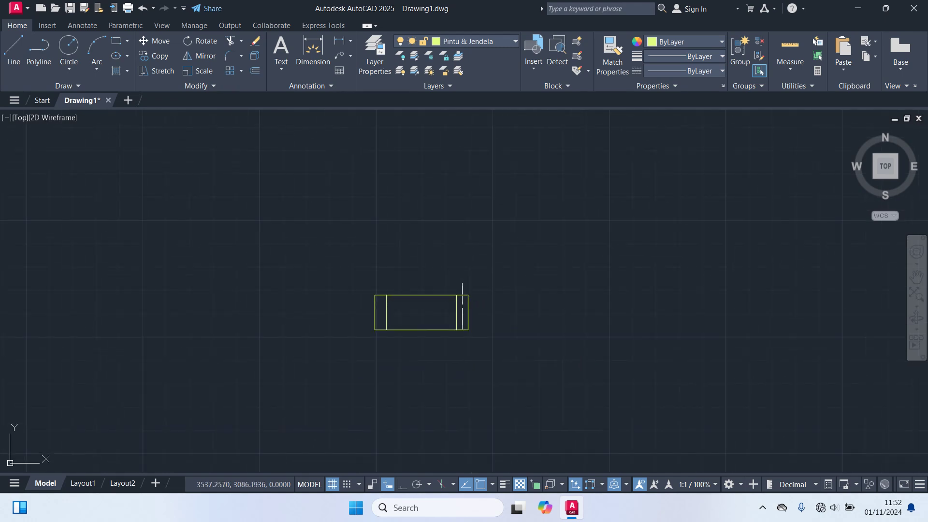
scroll(457, 318, "up", 4)
type("l")
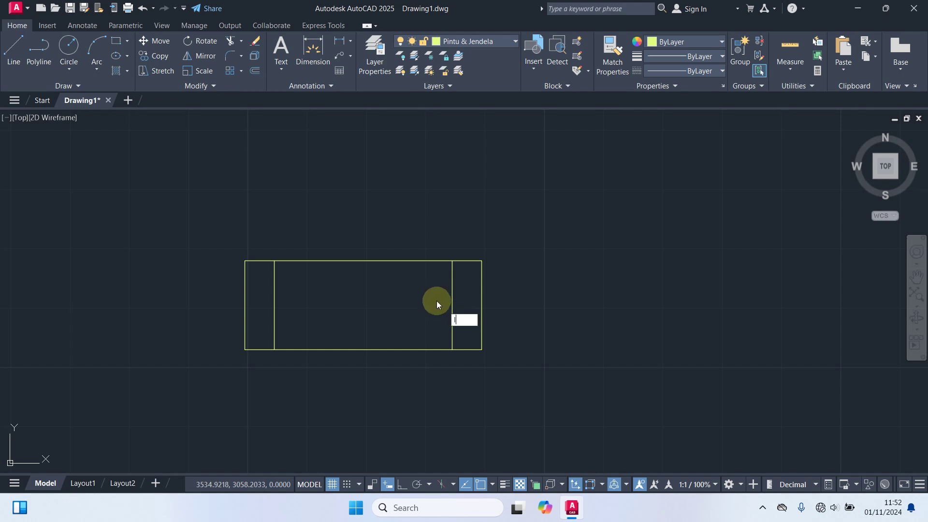
key("Return")
left_click(274, 305)
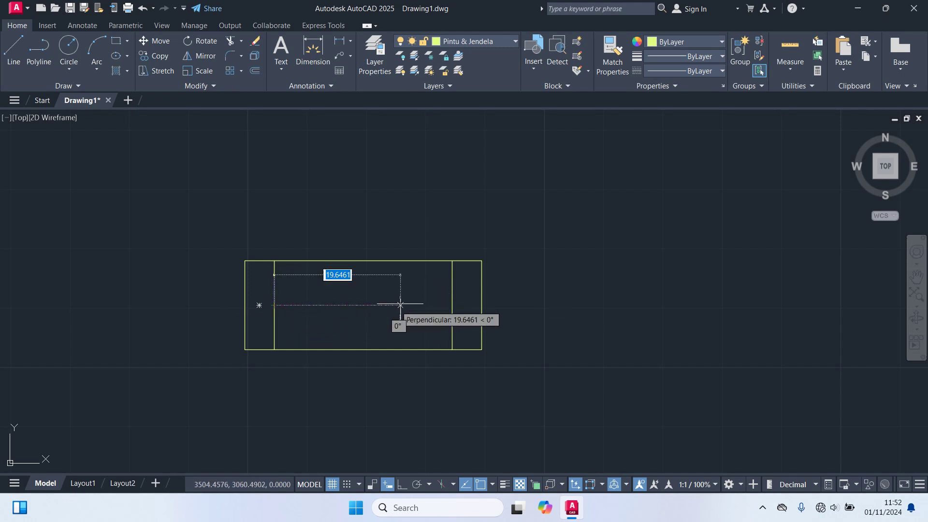
left_click(452, 305)
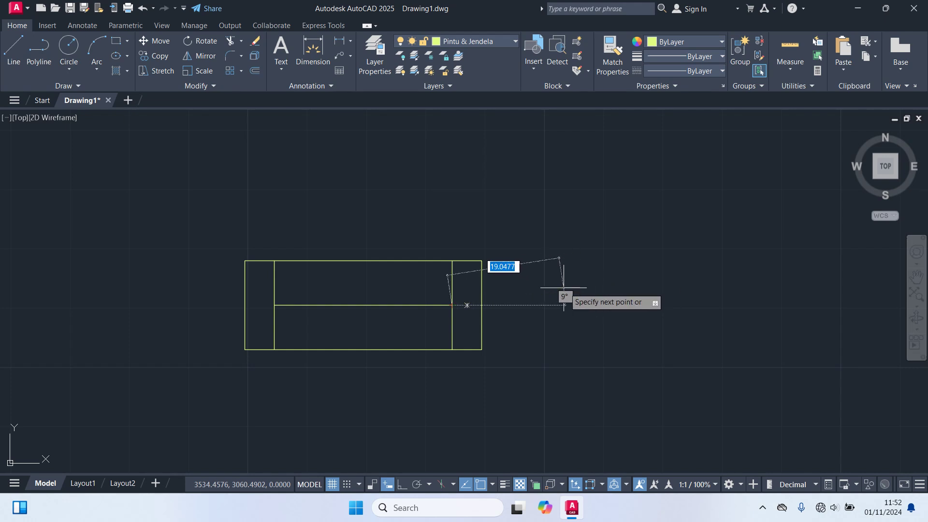
key("Escape")
- Copy the window's left frame rectangle from its upper left corner to about 42 units straight below
middle_click_drag(531, 342, 562, 215)
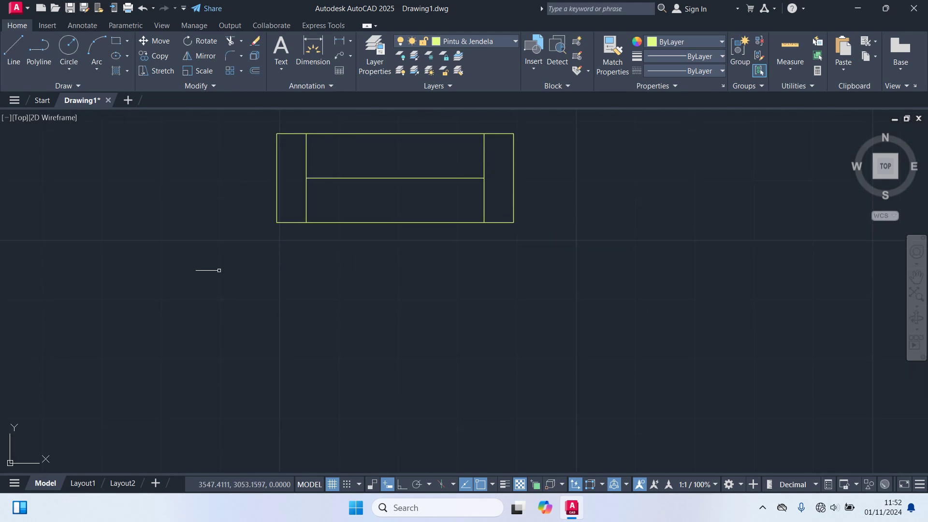
left_click(276, 220)
key("Return")
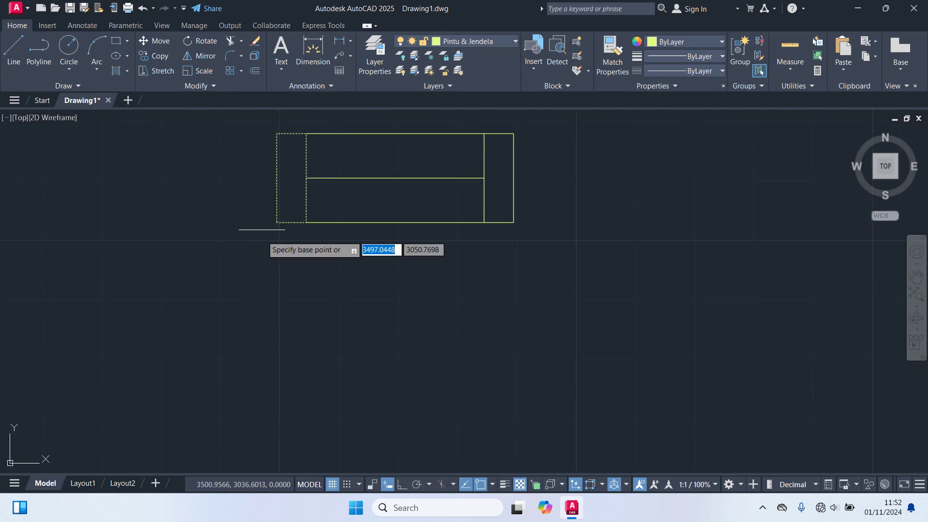
left_click(276, 134)
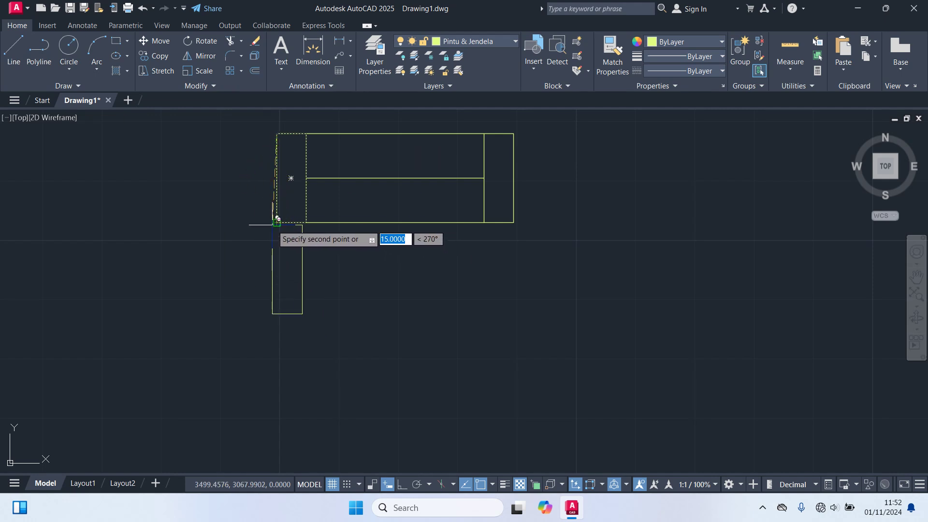
left_click(277, 381)
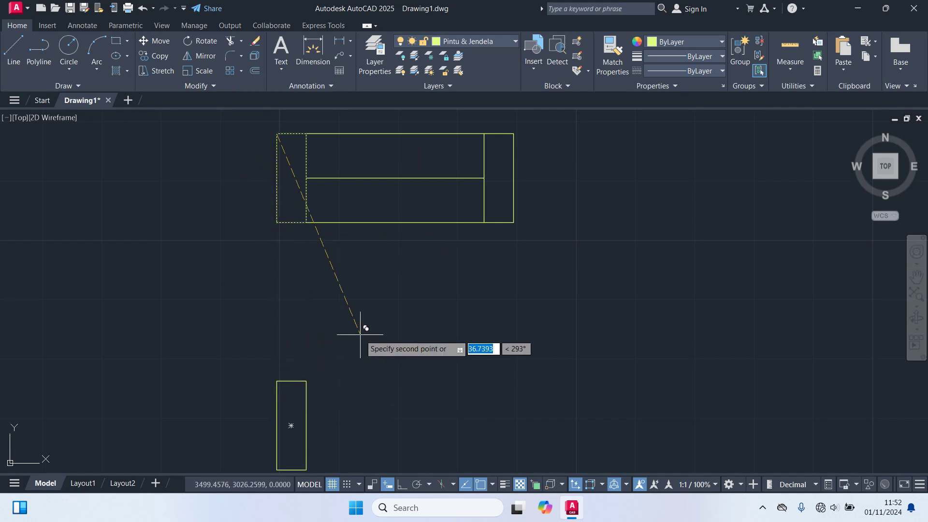
key("Escape")
- Draw a horizontal 60-unit line extending right from the copied rectangle's upper right corner
middle_click_drag(366, 344, 354, 283)
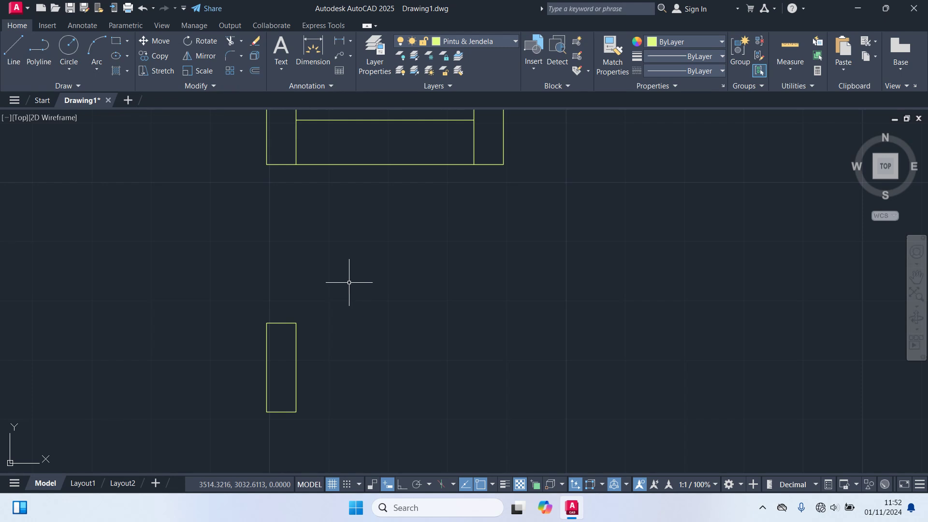
type("l")
key("Return")
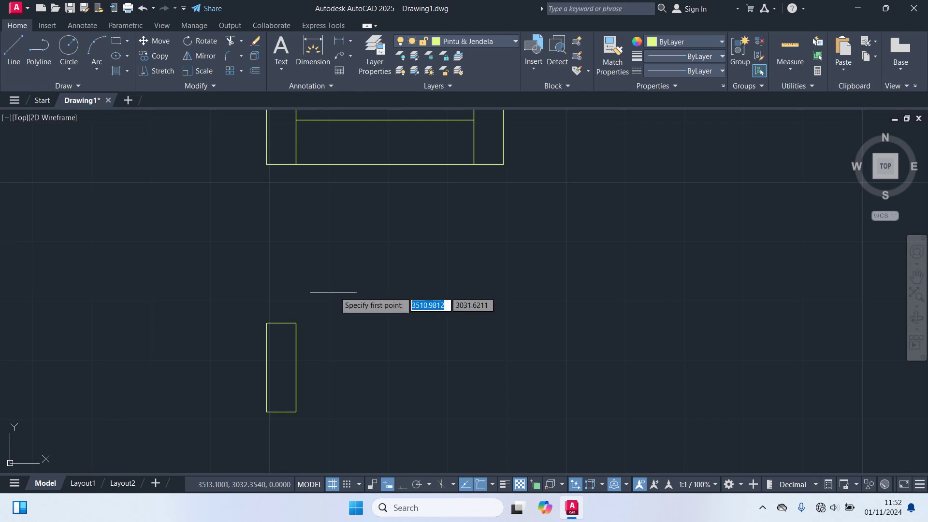
left_click(297, 323)
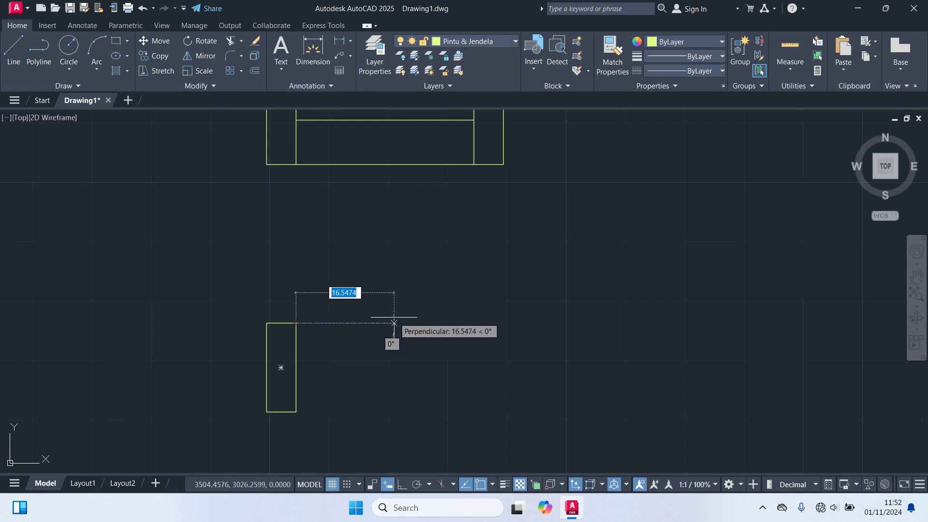
type("60")
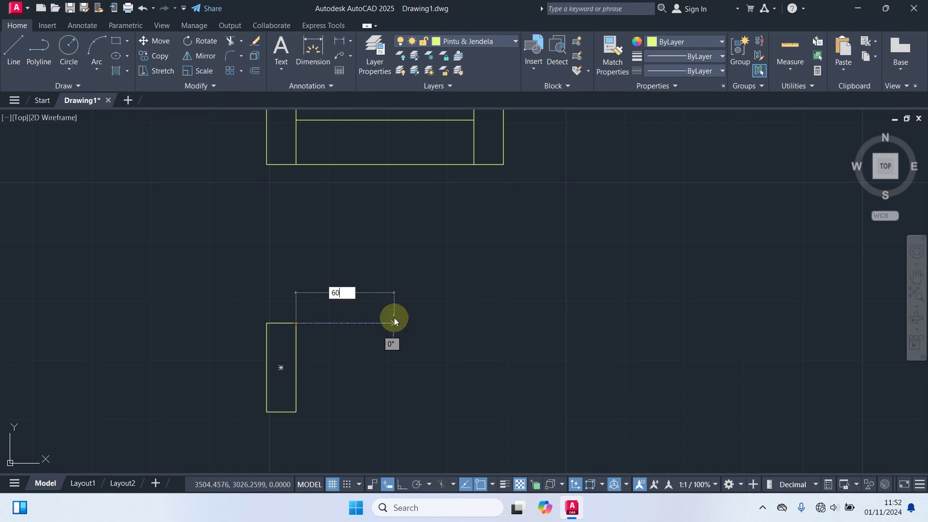
key("Return")
key("Escape")
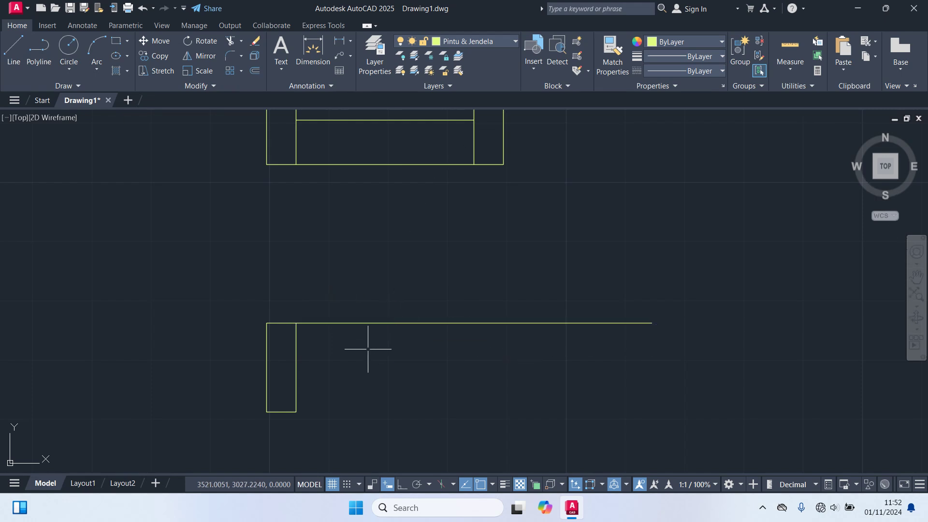
- Copy the upper 60-unit line from the frame rectangle's upper right corner to its lower right corner
left_click(359, 323)
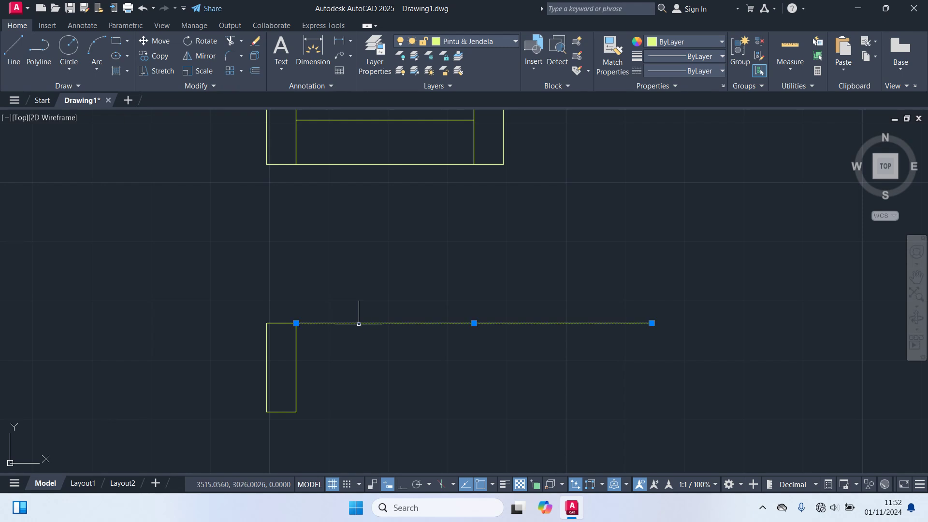
type("co")
key("Return")
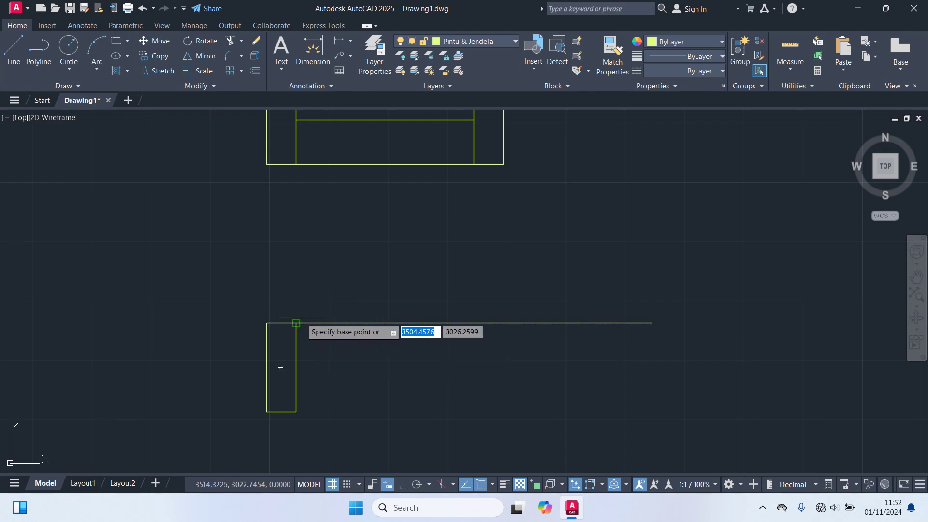
left_click(297, 323)
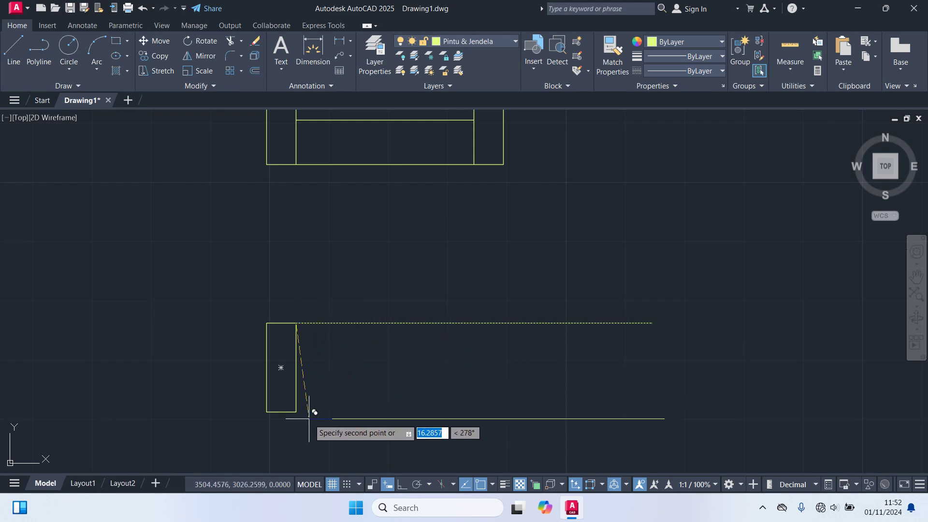
left_click(296, 412)
key("Escape")
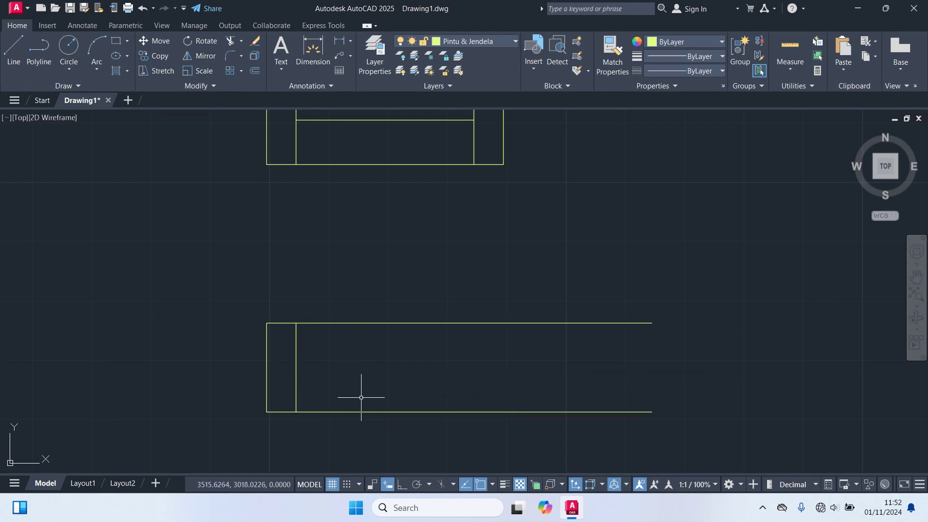
- Copy the left frame rectangle from its upper left corner to the free end of the upper 60-unit line
left_click(299, 368)
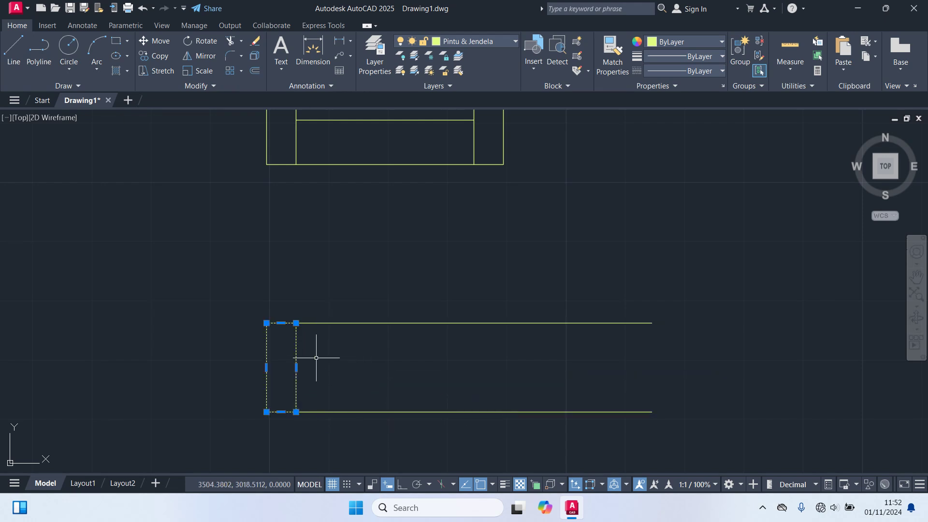
key("Return")
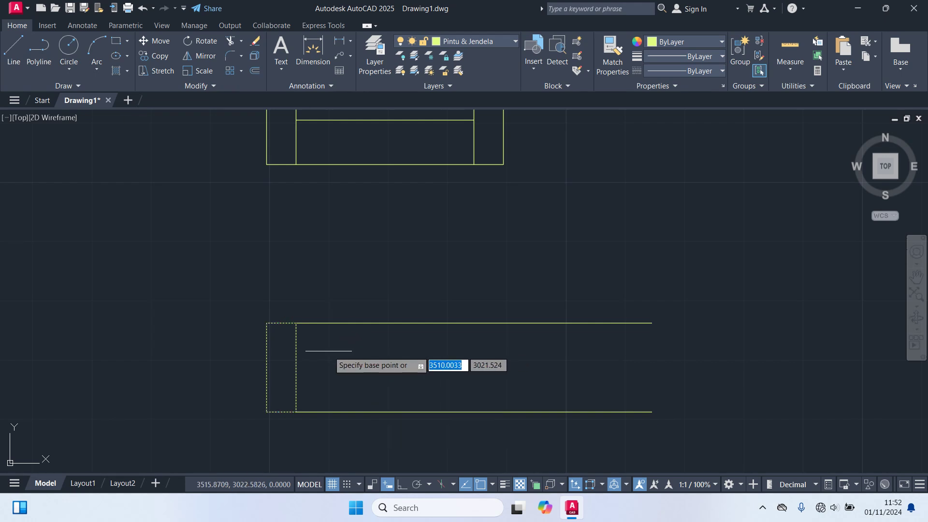
left_click(267, 323)
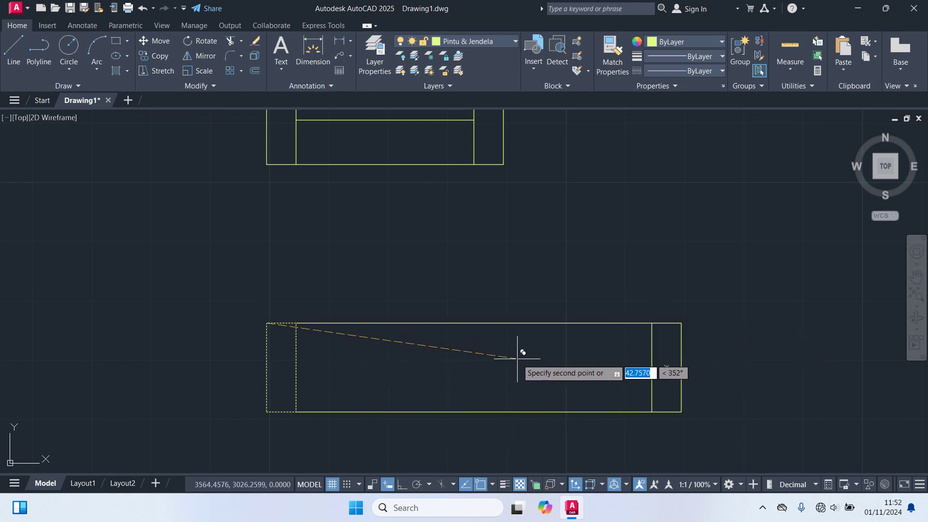
key("Escape")
- Draw a horizontal centre line between the facing inner edges' midpoints of the 60-unit window's two frame rectangles
type("l")
key("Return")
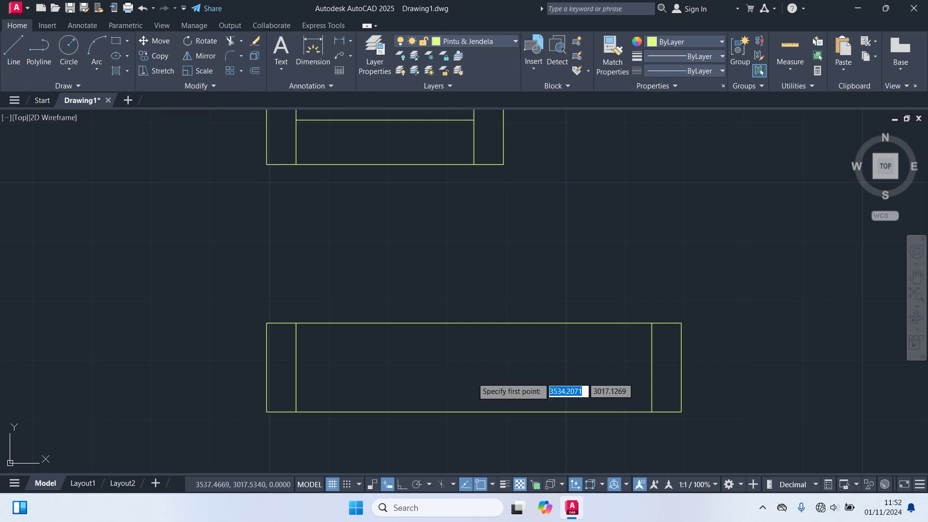
left_click(296, 369)
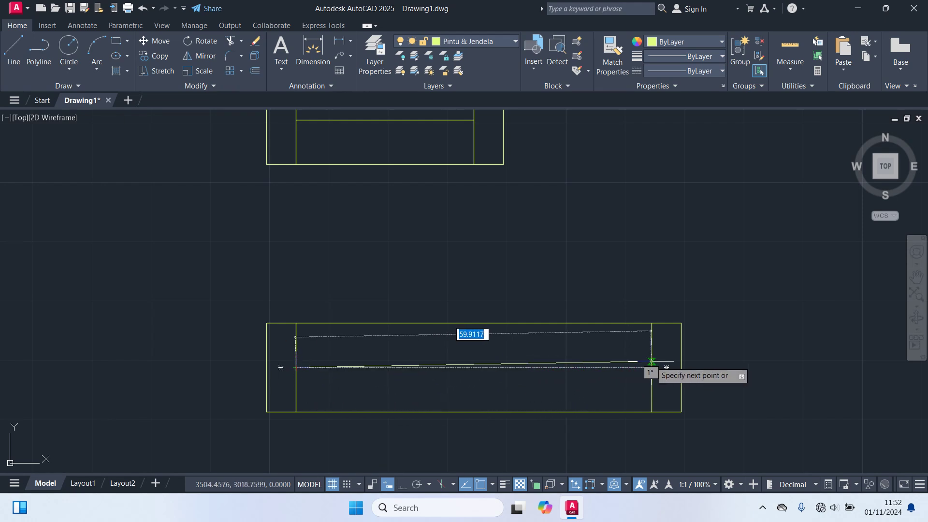
left_click(652, 367)
key("Escape")
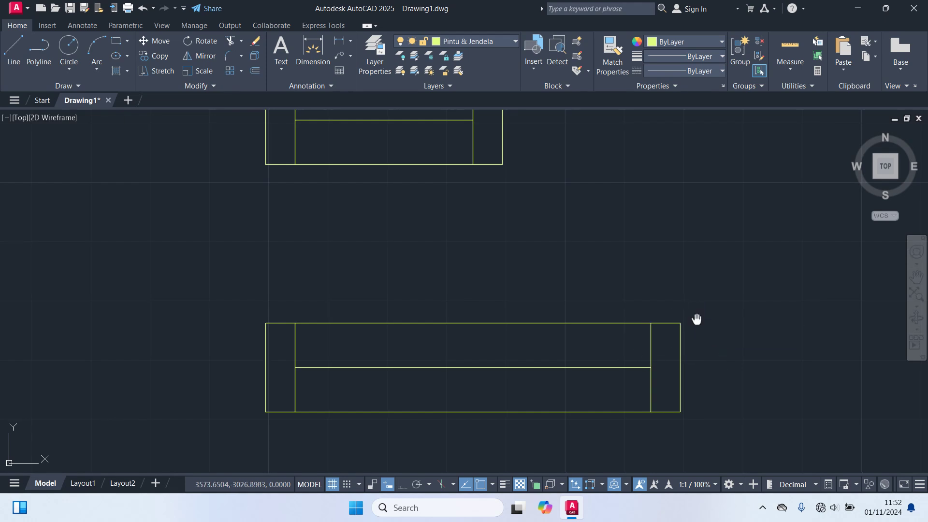
- Copy the 60-unit window's three lines and right frame from the left frame's upper right corner to the right frame's upper right corner
middle_click_drag(697, 320, 481, 316)
left_click(527, 432)
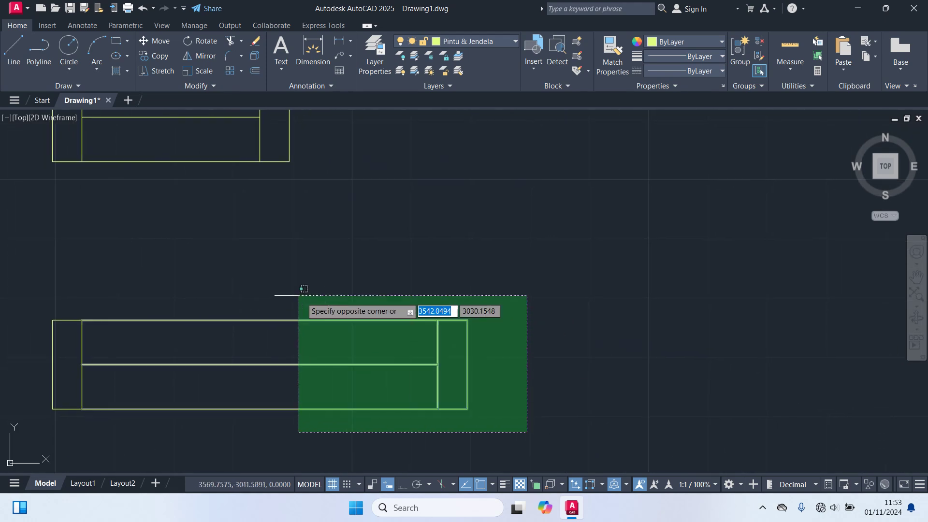
left_click(118, 285)
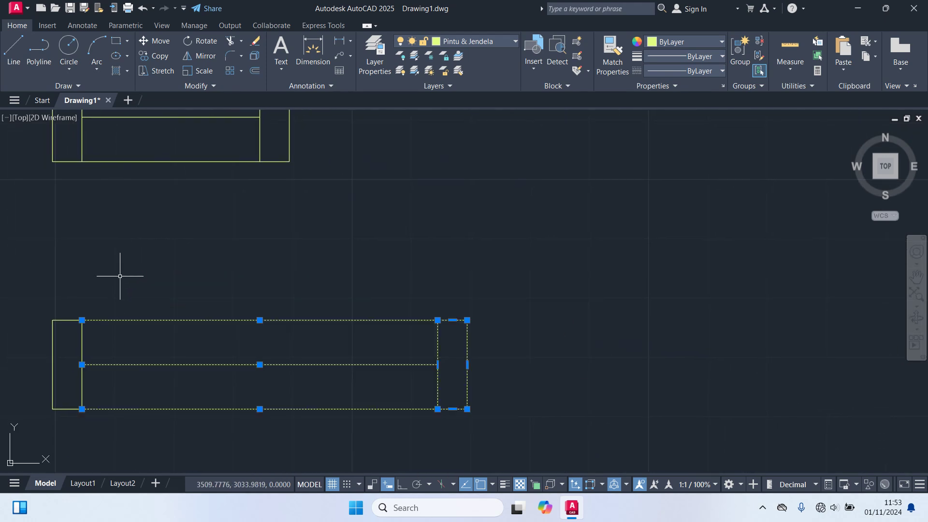
type("co")
key("Return")
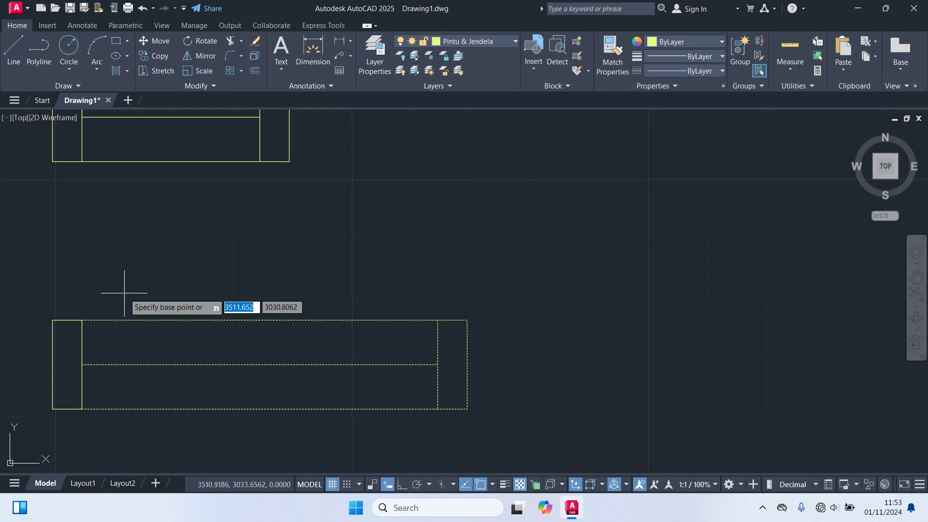
left_click(82, 320)
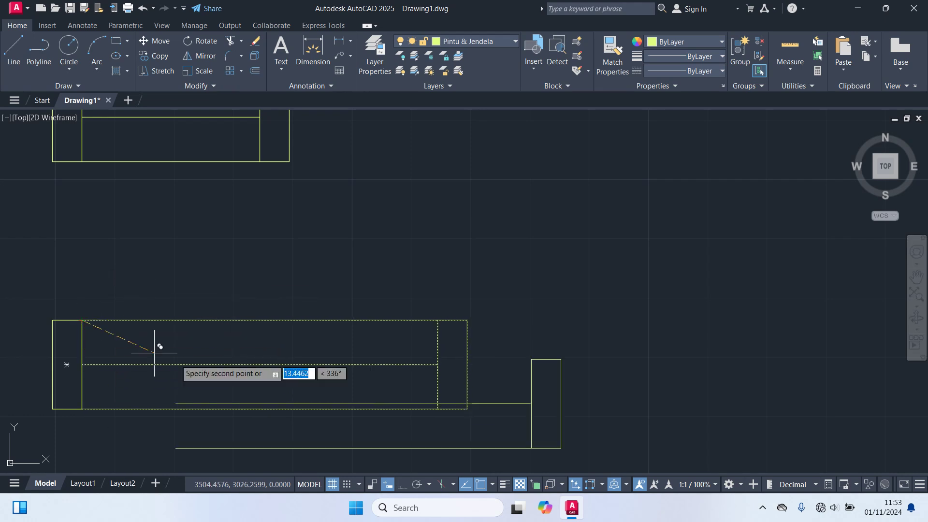
left_click(468, 319)
key("Escape")
scroll(469, 312, "down", 4)
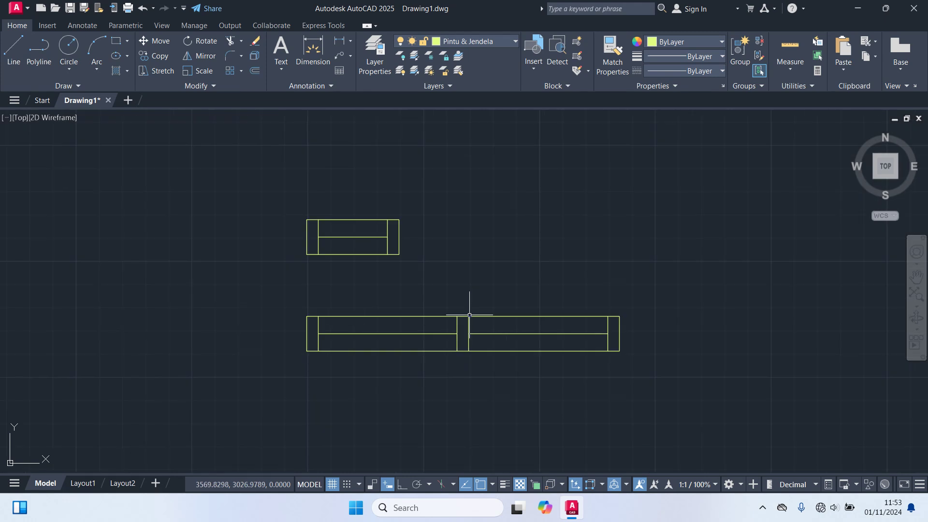
- Begin a block definition named "Jendela 1" with its base point at the midpoint of the small window's centre line
middle_click_drag(582, 311, 420, 356)
left_click(525, 411)
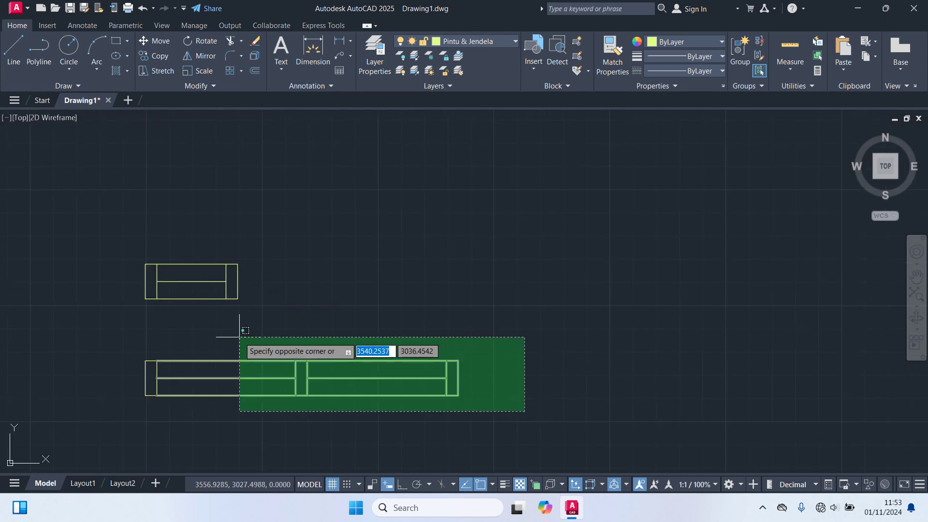
key("Escape")
type("b")
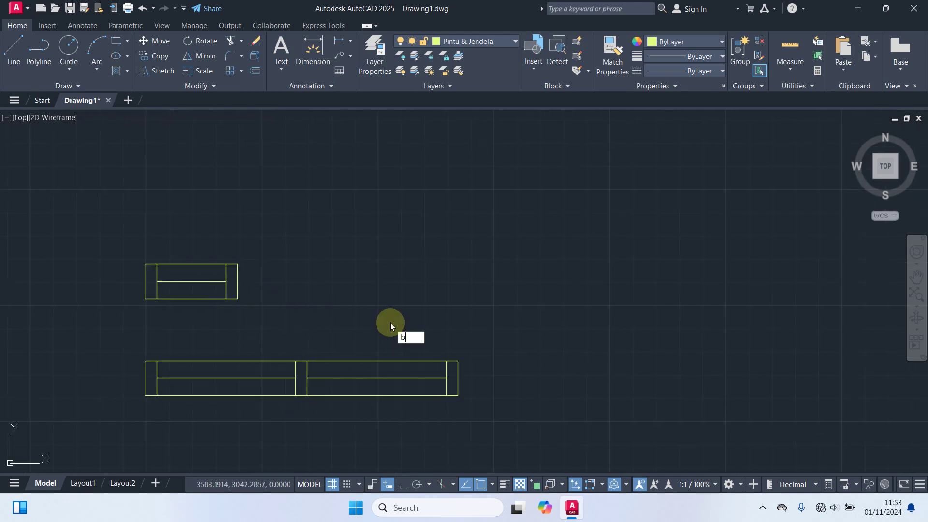
key("Return")
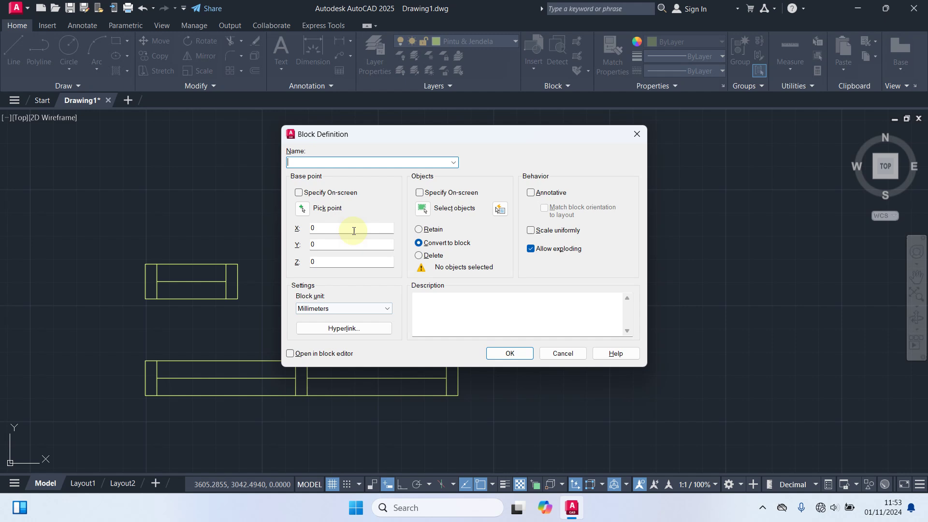
left_click(327, 163)
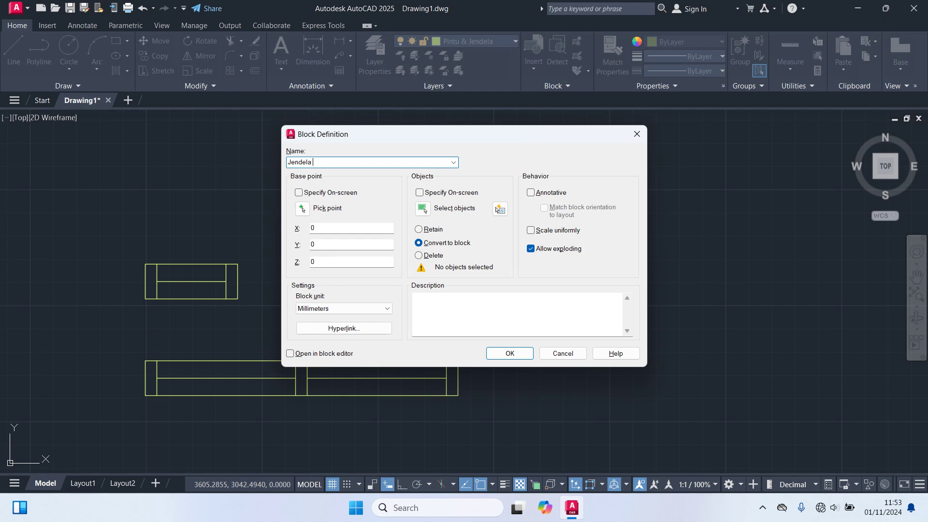
left_click(303, 209)
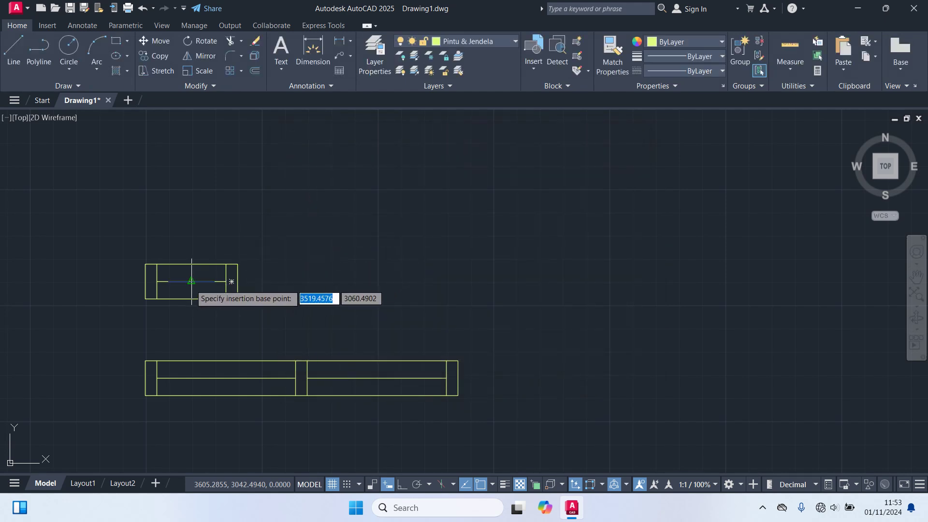
left_click(231, 281)
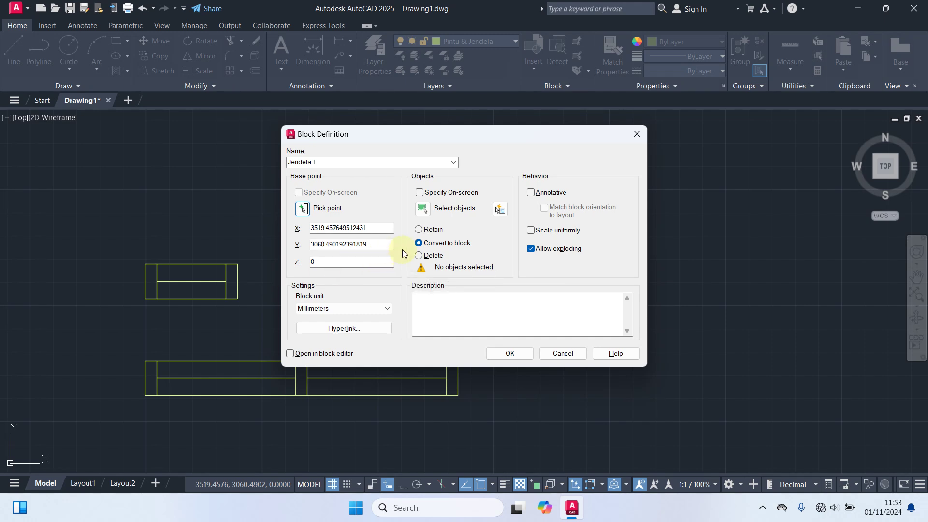
- Select all objects of the small window and create the Jendela 1 block from them
left_click(428, 214)
left_click(276, 325)
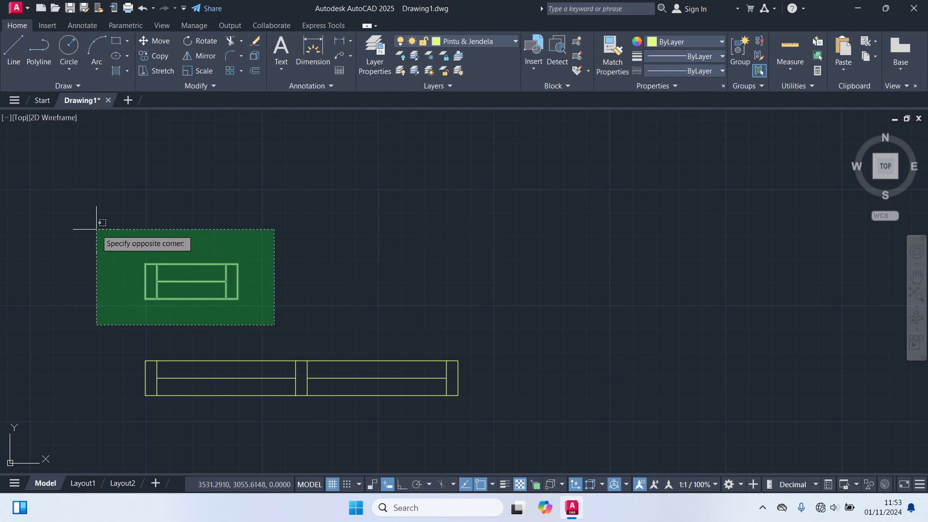
left_click(96, 226)
right_click(197, 248)
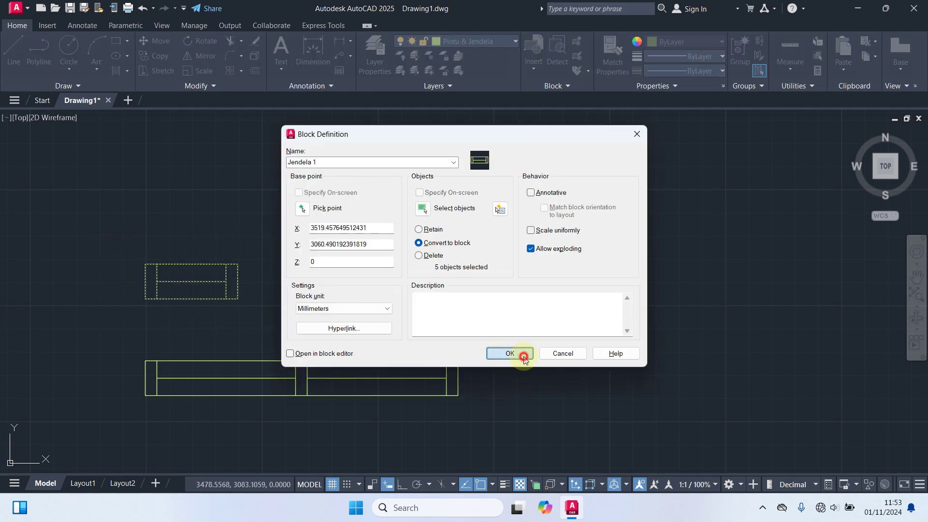
left_click(524, 357)
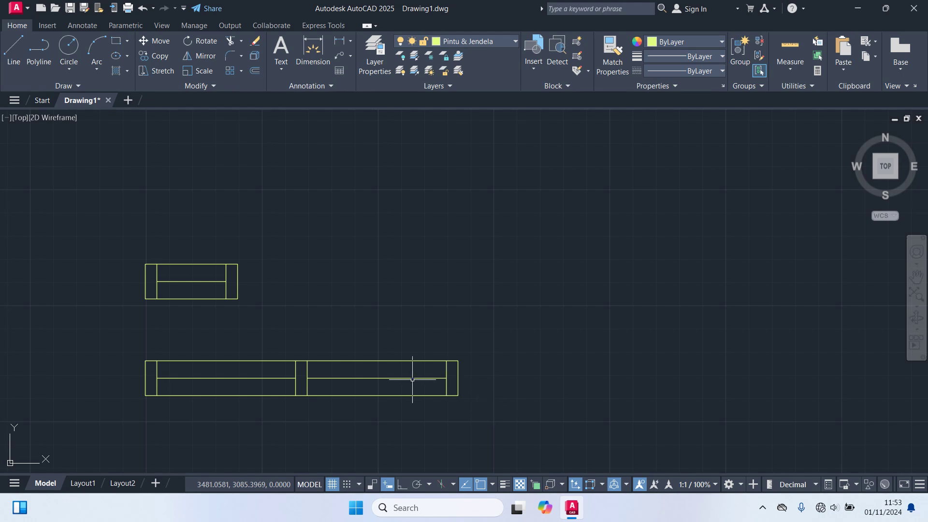
- Begin a block definition named "Jendela 2" with its base point at the centre of the double window's middle frame
type("b")
key("Return")
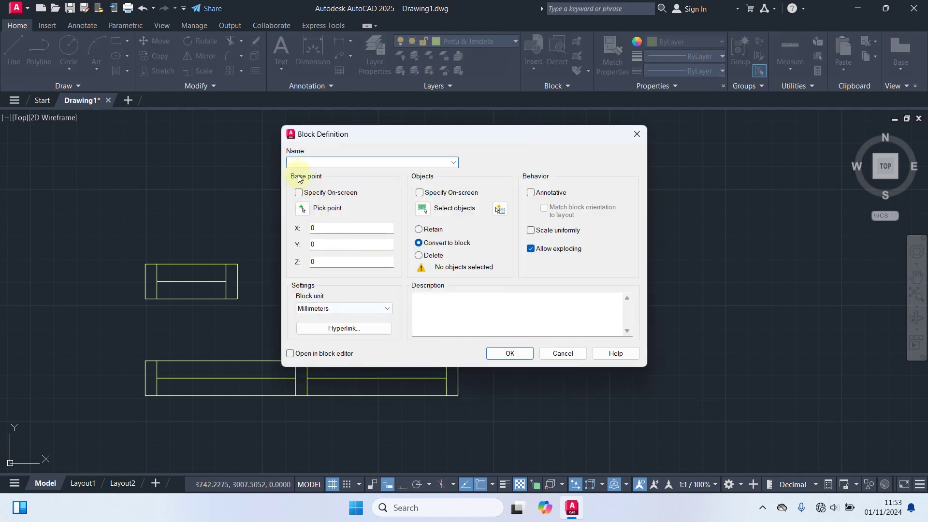
type("Jendela 2")
left_click(302, 209)
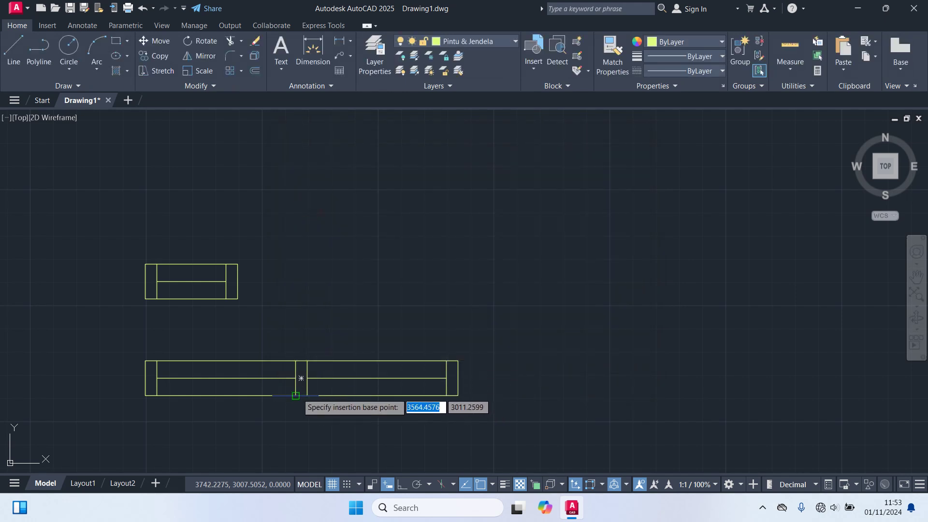
scroll(299, 389, "up", 2)
left_click(303, 372)
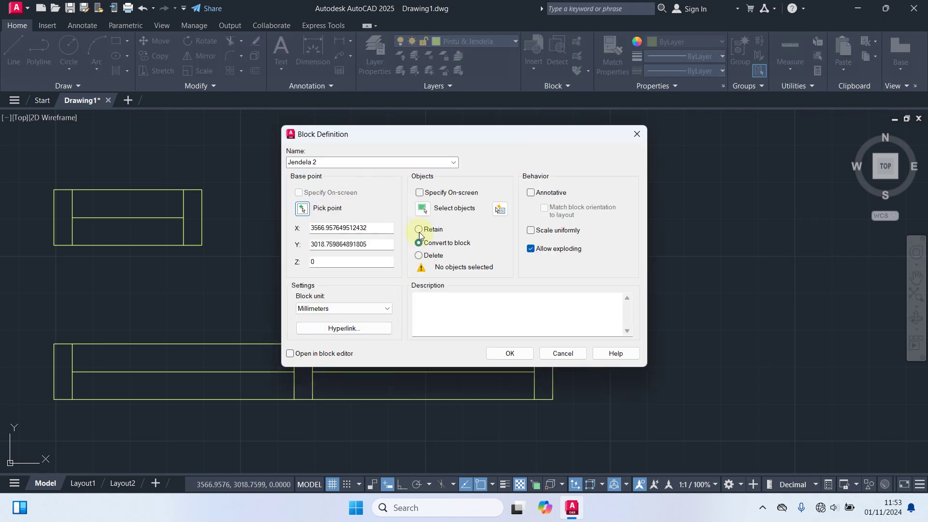
- Select all objects of the double window and create the Jendela 2 block from them
left_click(422, 212)
left_click(586, 426)
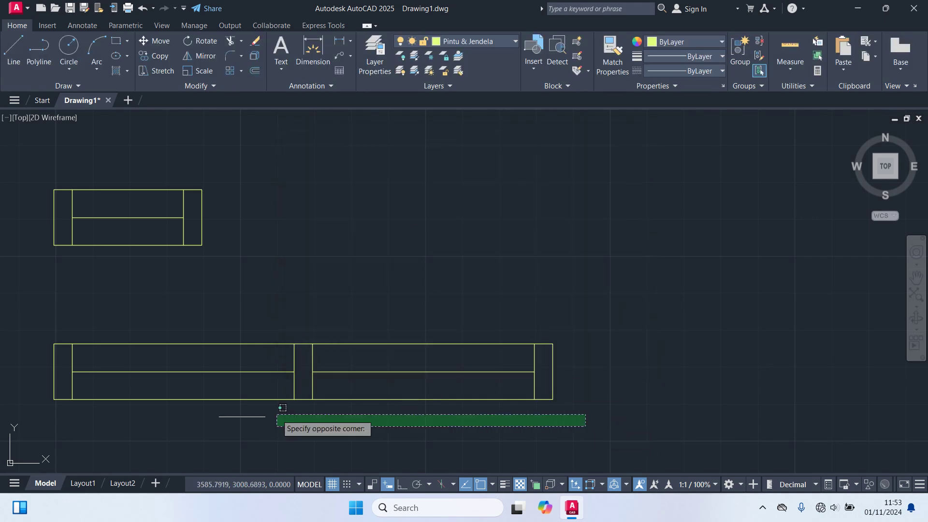
left_click(27, 328)
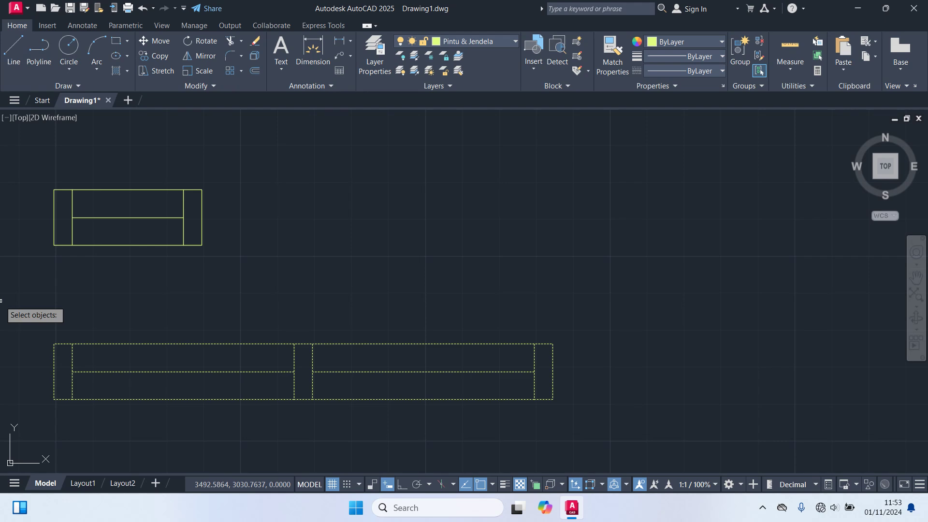
right_click(1, 302)
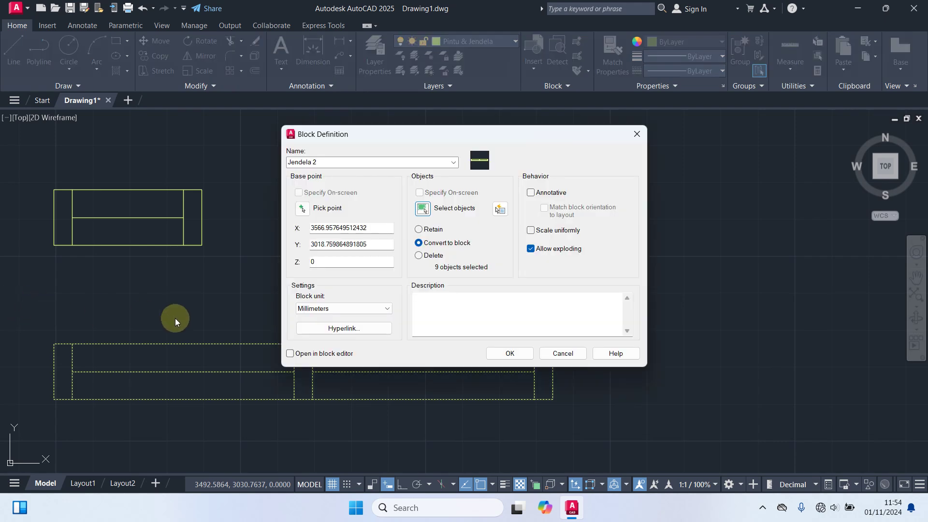
left_click(509, 353)
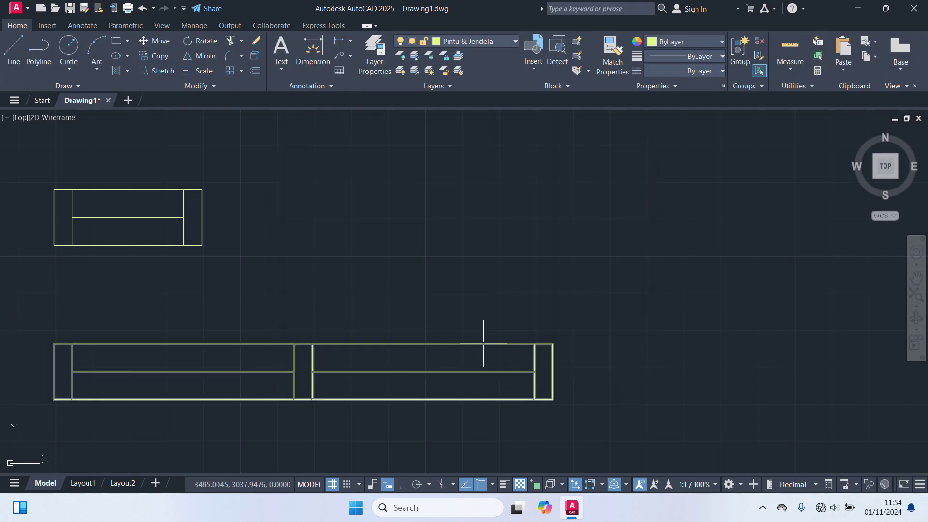
- Copy the single and double window blocks together to the empty area right of the originals
scroll(524, 235, "down", 2)
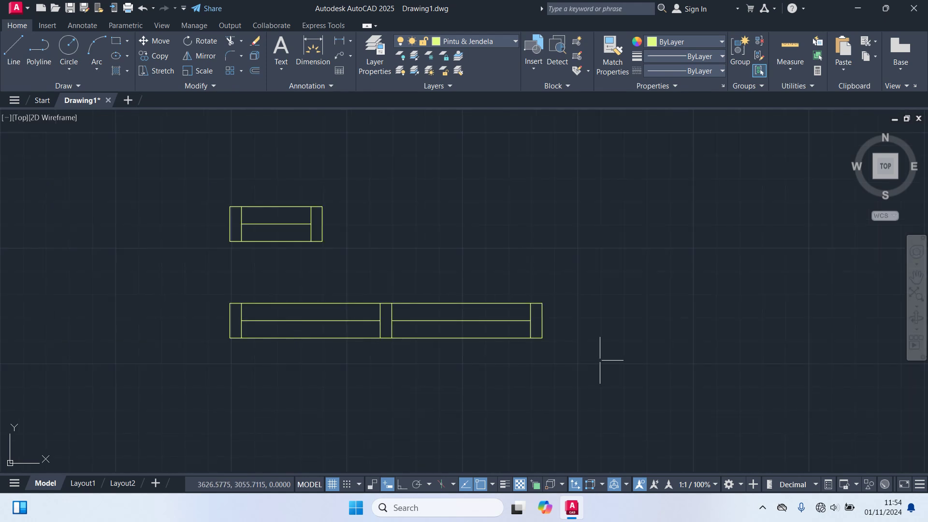
left_click_drag(600, 360, 122, 150)
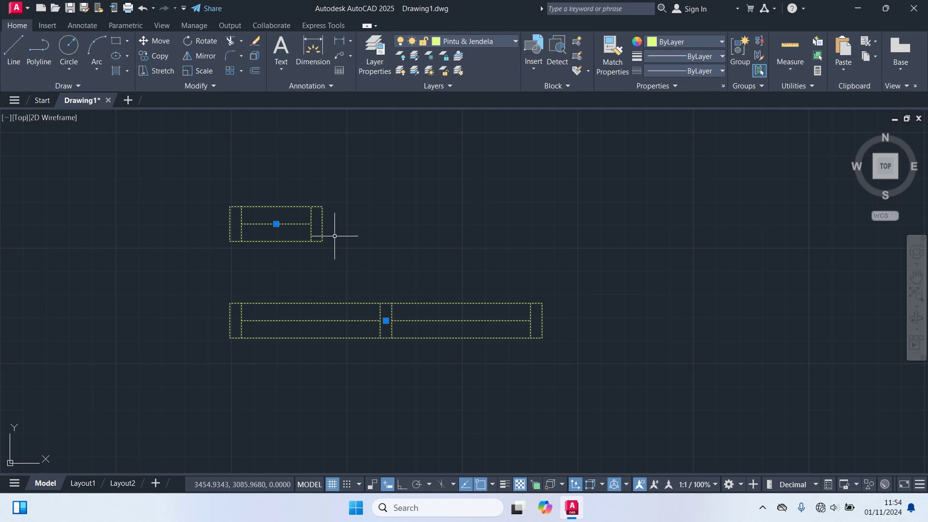
type("m")
key("Return")
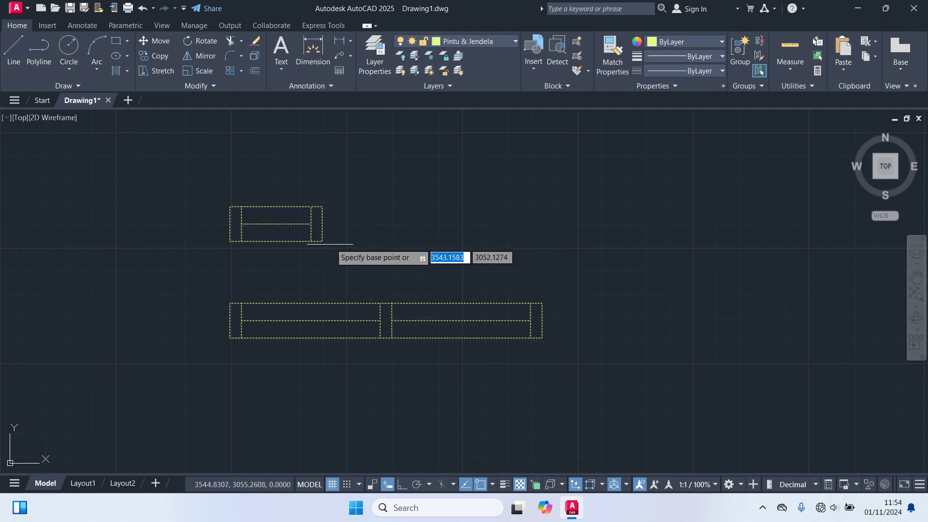
left_click(231, 320)
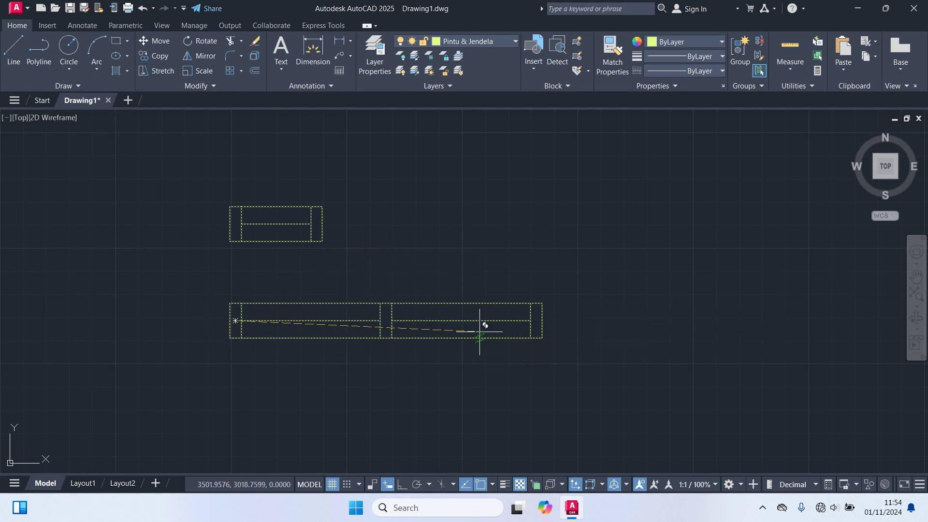
middle_click_drag(592, 303, 415, 347)
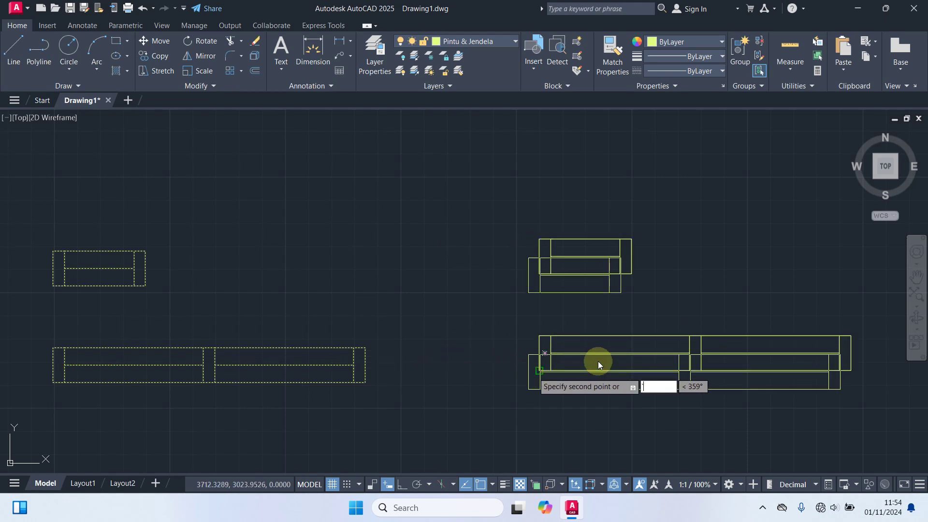
left_click(528, 353)
- Rotate the copied pair of window blocks by 90 degrees about the double window's lower-left corner
left_click(897, 394)
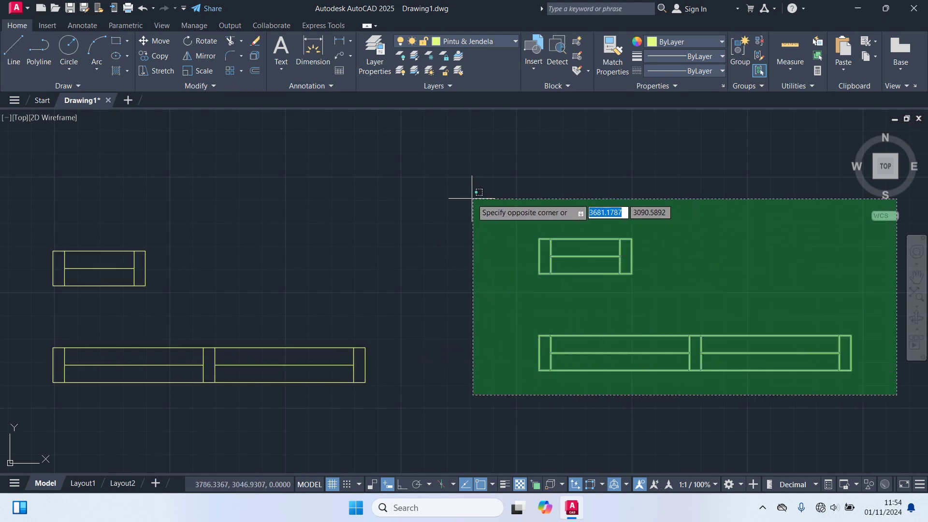
left_click(470, 202)
type("ro")
key("Return")
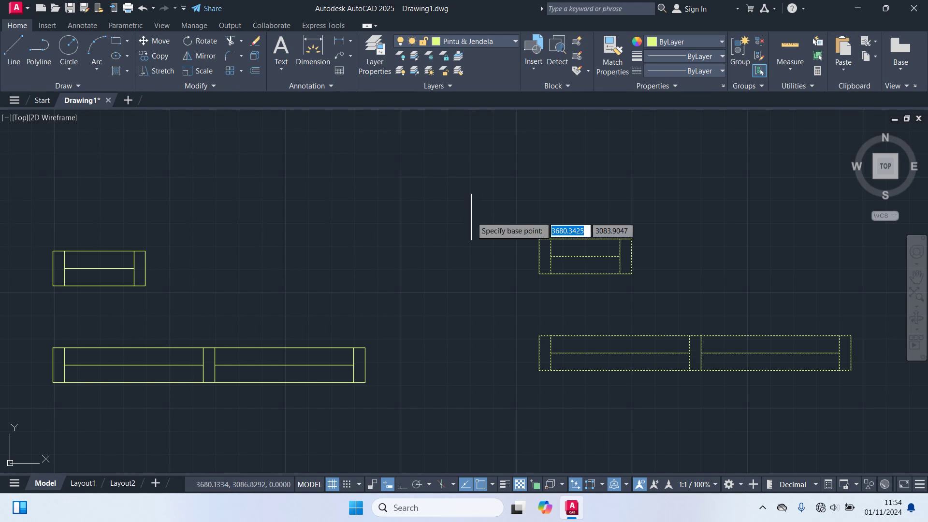
left_click(539, 370)
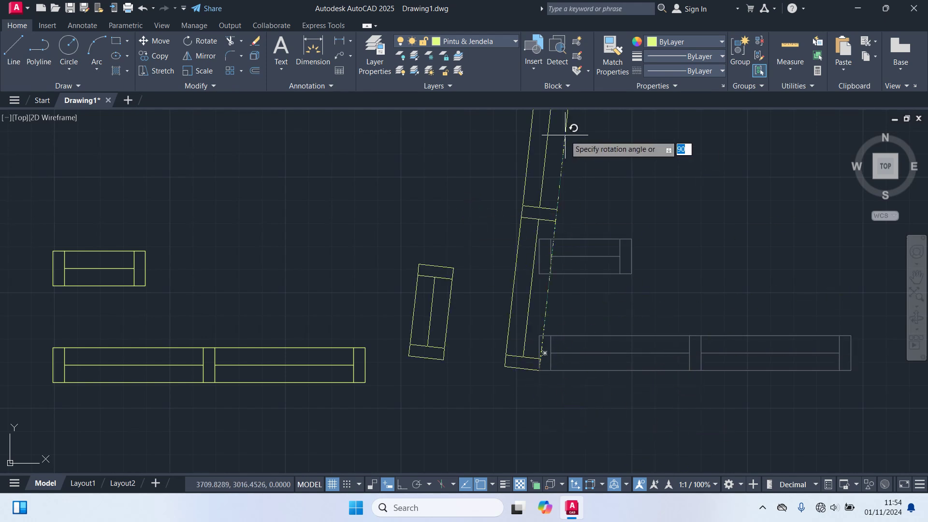
type("90")
key("Return")
scroll(572, 220, "down", 4)
scroll(567, 235, "up", 2)
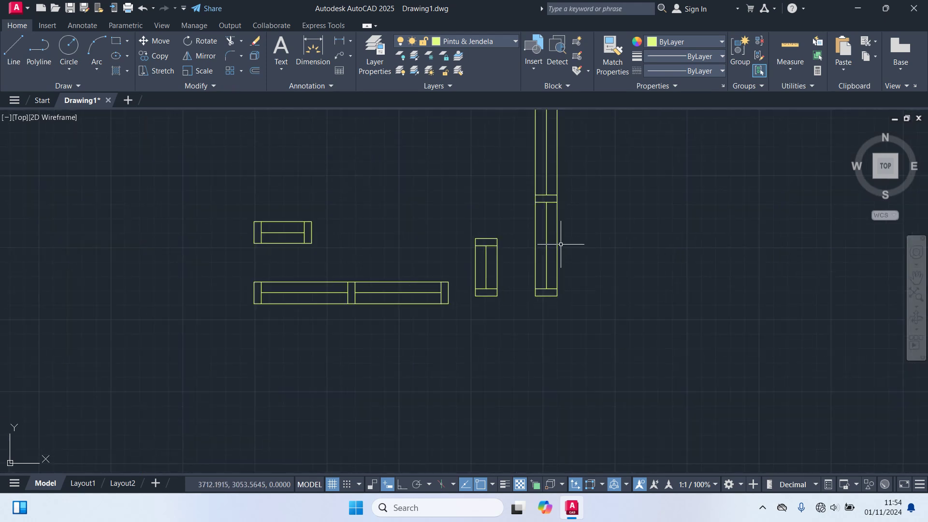
left_click(557, 242)
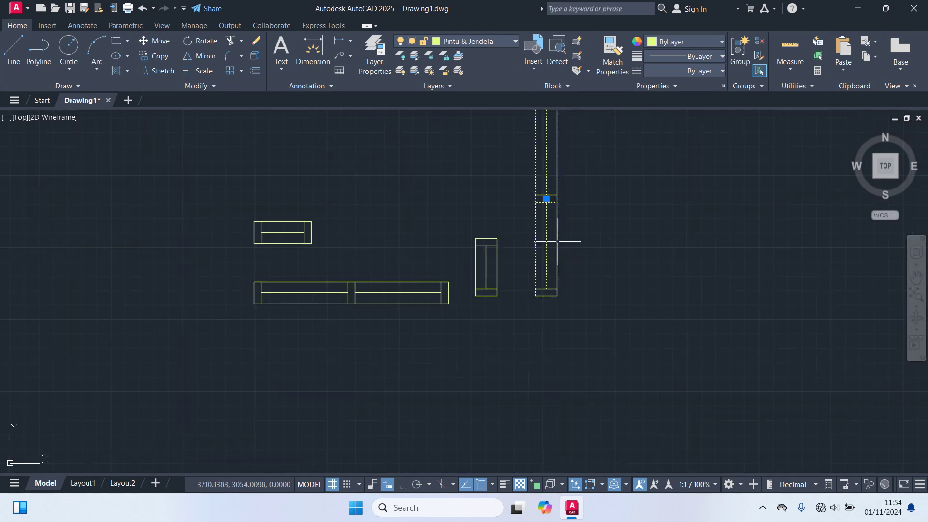
key("Escape")
- Copy the double door block by the point where its leaves meet onto the midpoint of the entrance wall's centre line
scroll(586, 255, "down", 2)
middle_click_drag(594, 248, 598, 277)
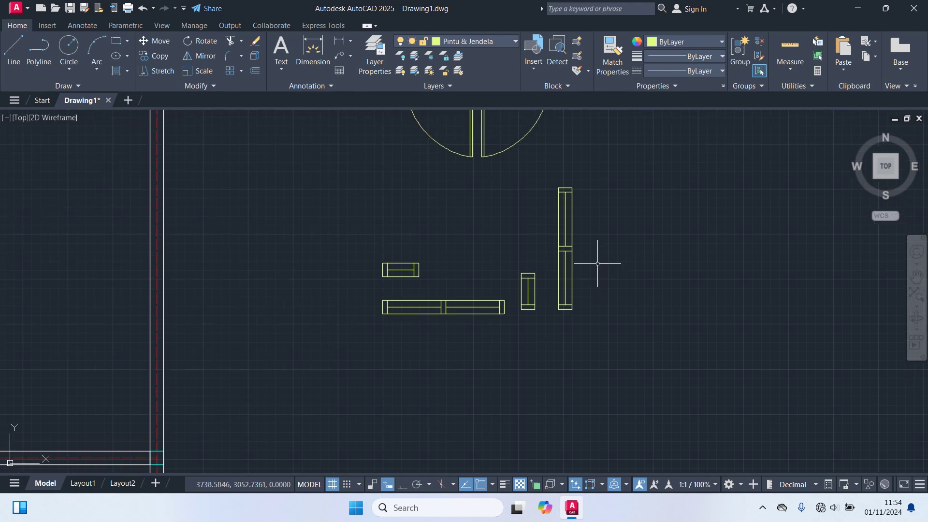
middle_click_drag(585, 251, 563, 411)
scroll(487, 234, "down", 2)
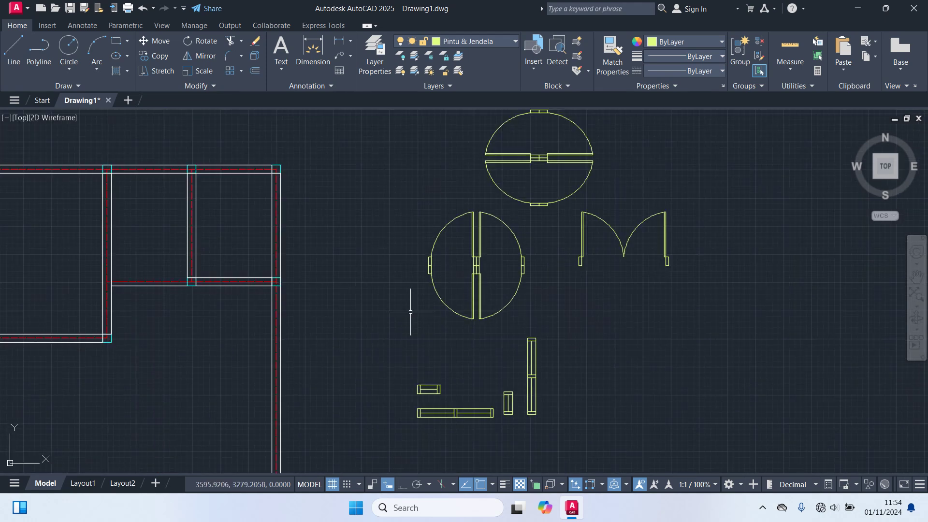
left_click(618, 234)
type("m")
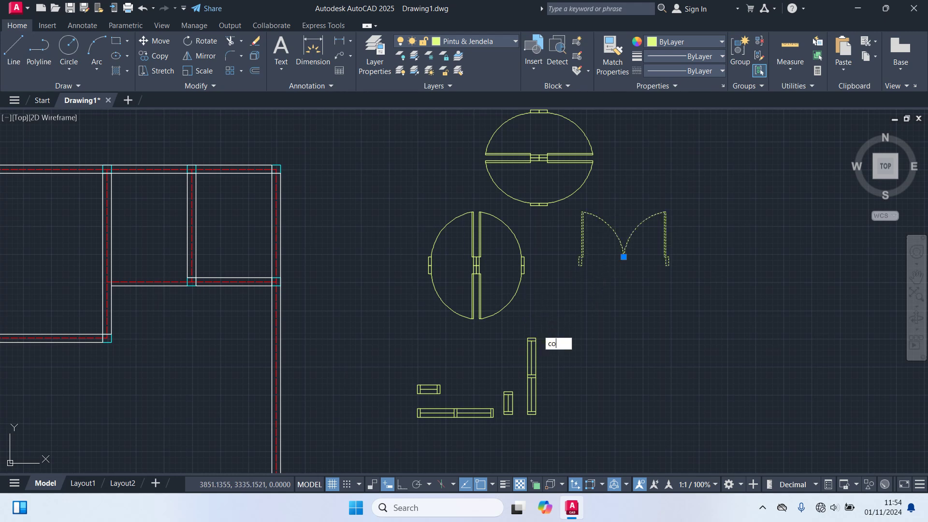
key("Return")
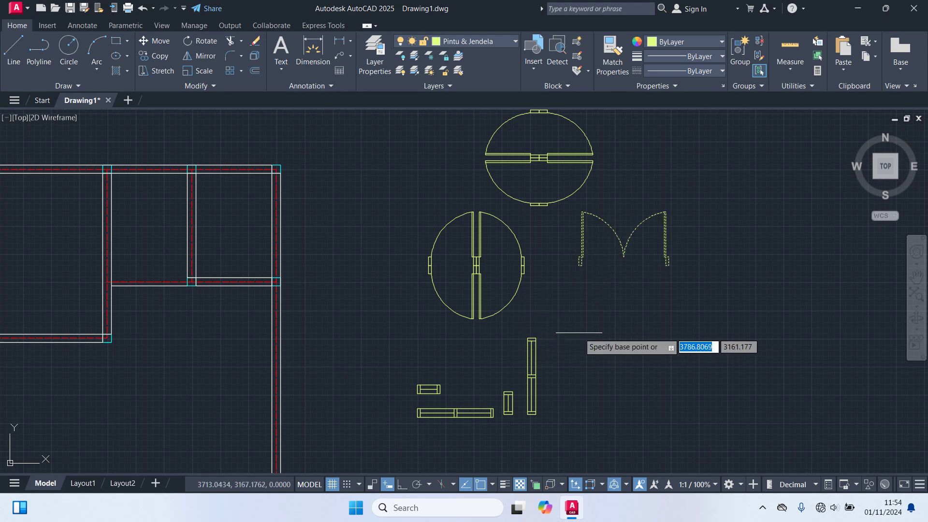
left_click(624, 257)
scroll(508, 321, "down", 10)
scroll(502, 324, "up", 5)
scroll(506, 321, "up", 2)
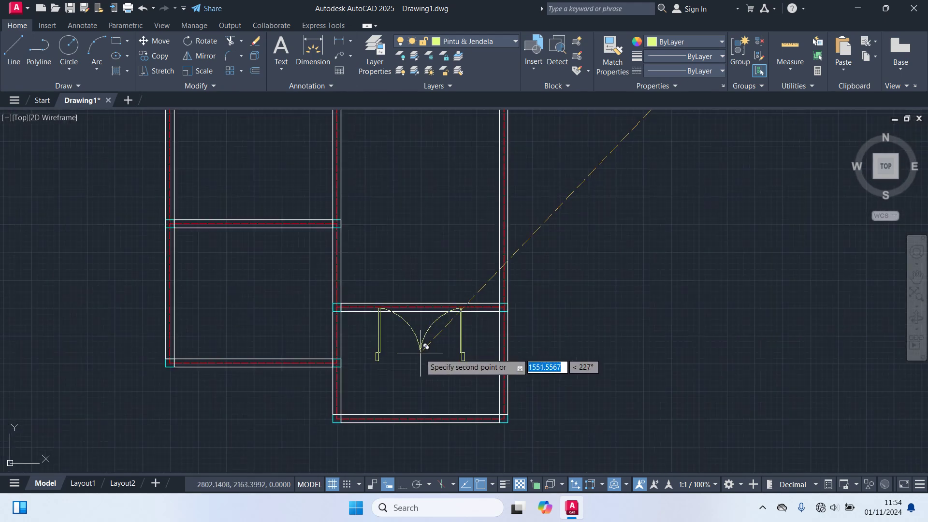
scroll(421, 312, "up", 2)
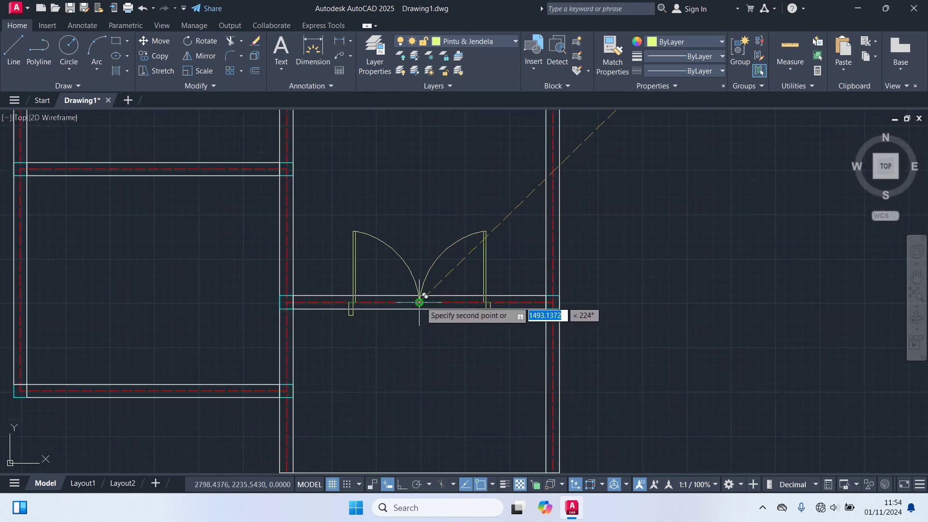
left_click(420, 301)
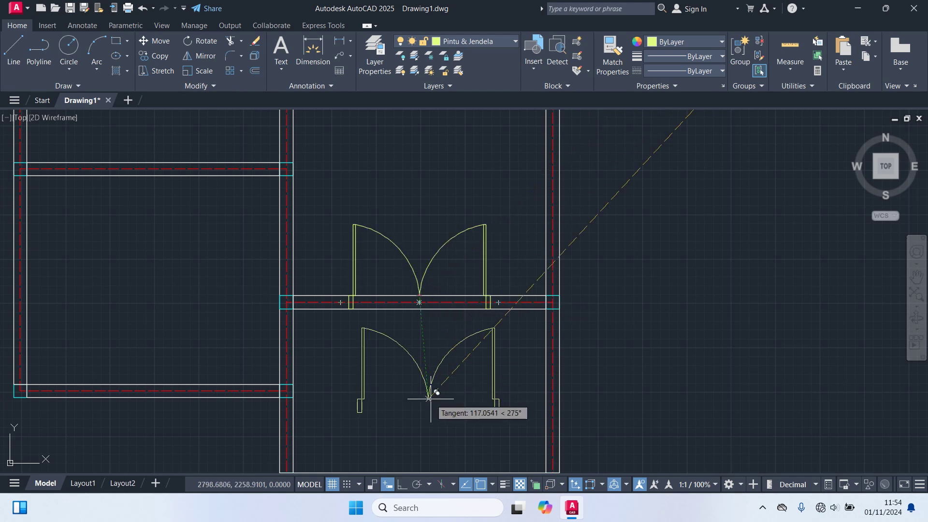
key("Escape")
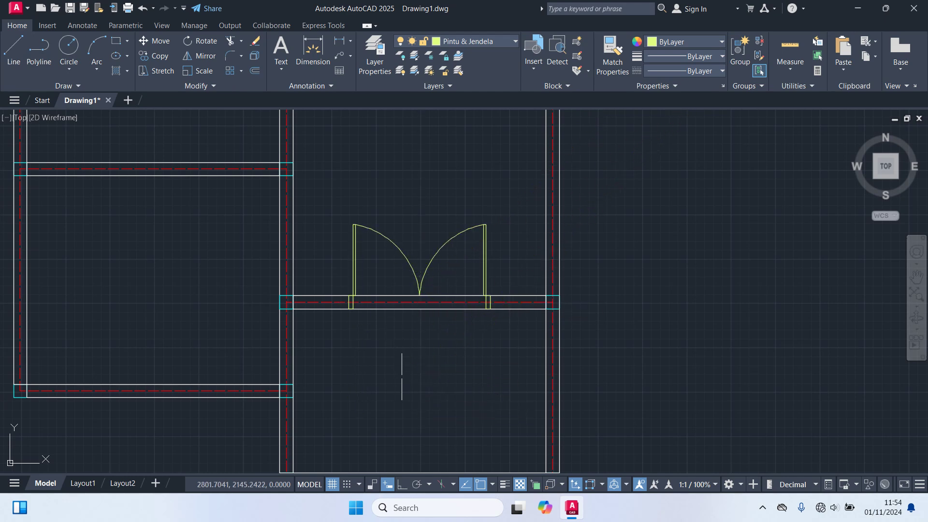
- Copy the lower-left door of the upper door group into the lowest left room's right wall, directly below the column at the room's upper-right corner
scroll(395, 377, "down", 4)
middle_click_drag(647, 121, 650, 341)
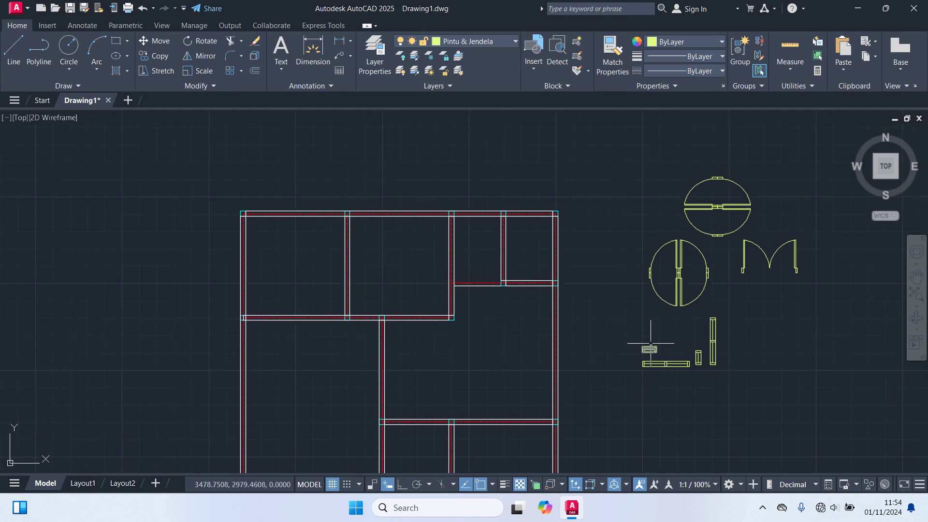
left_click(693, 226)
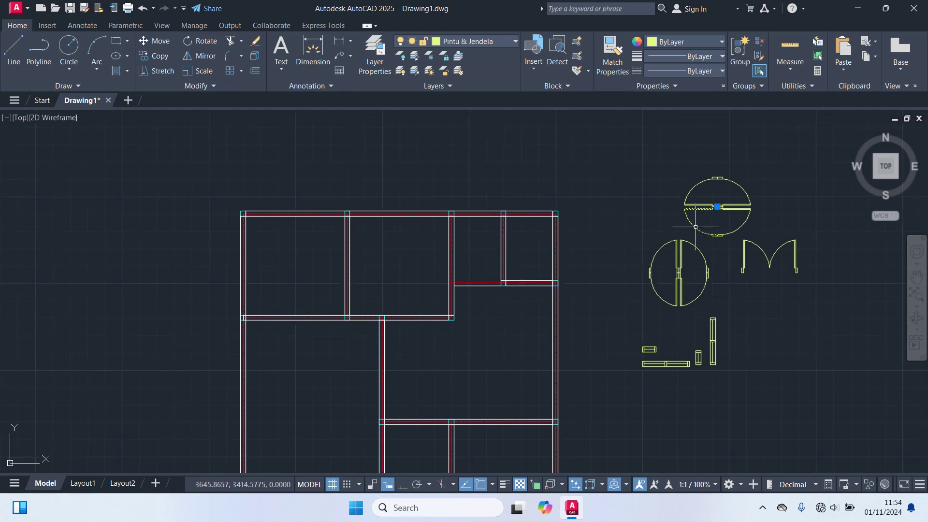
type("co")
key("Return")
scroll(696, 227, "up", 3)
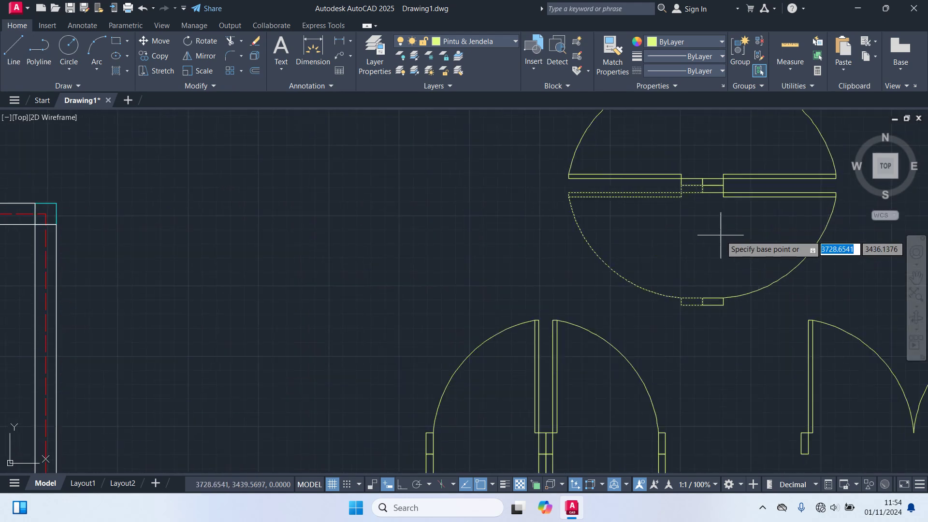
left_click(703, 186)
scroll(711, 274, "down", 4)
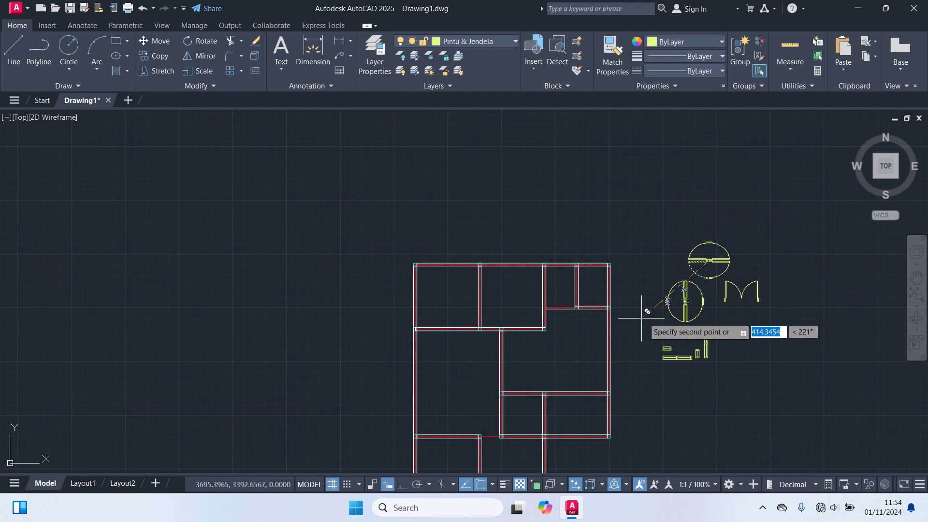
middle_click_drag(608, 358, 597, 154)
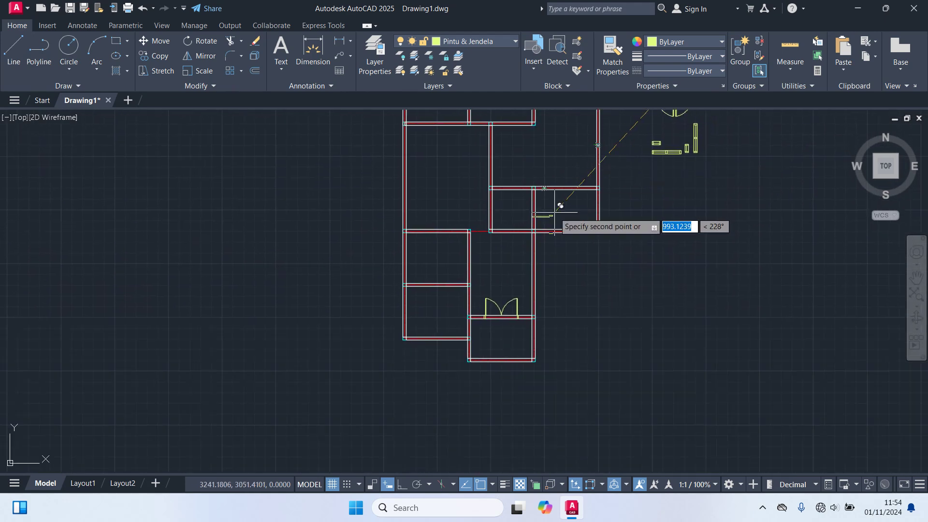
scroll(469, 290, "up", 4)
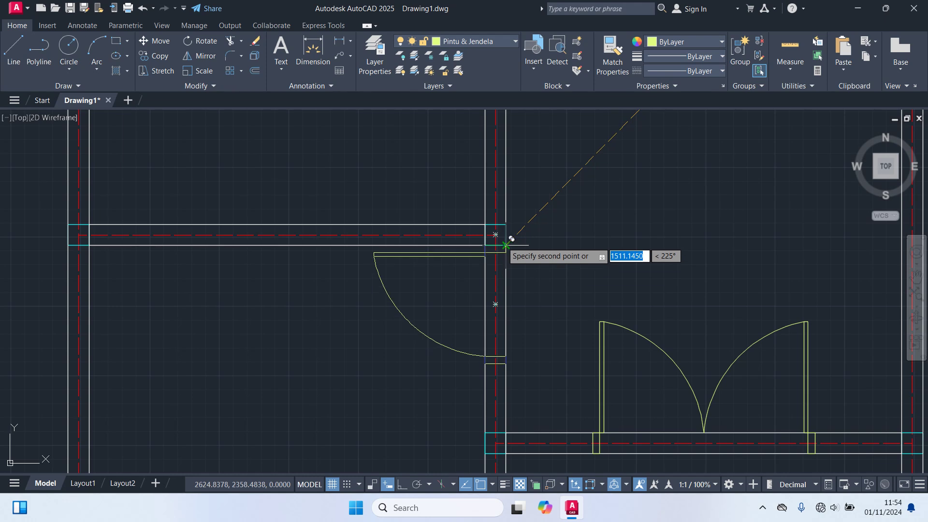
left_click(506, 245)
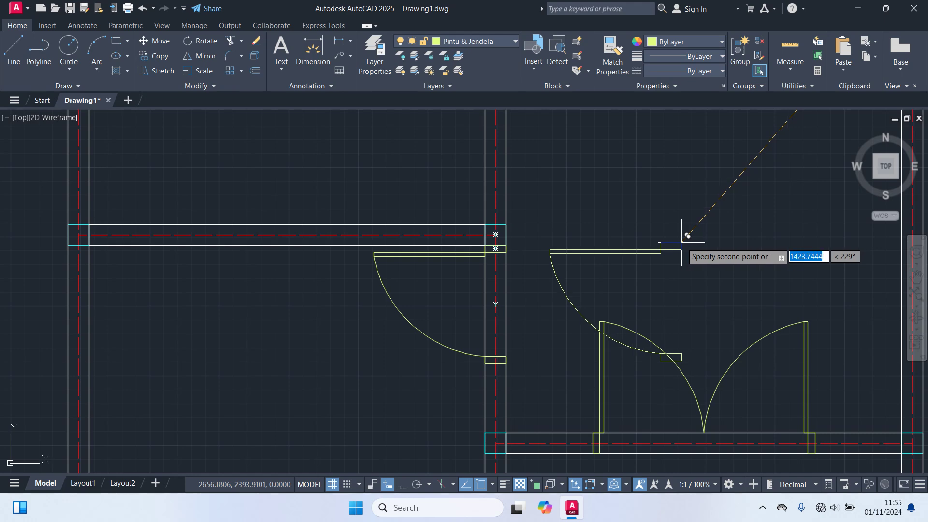
key("Escape")
- Copy the lower-left door of the lower door group into the second-lowest left room's top wall, beside its upper-right column
scroll(683, 252, "down", 2)
middle_click_drag(735, 232, 370, 465)
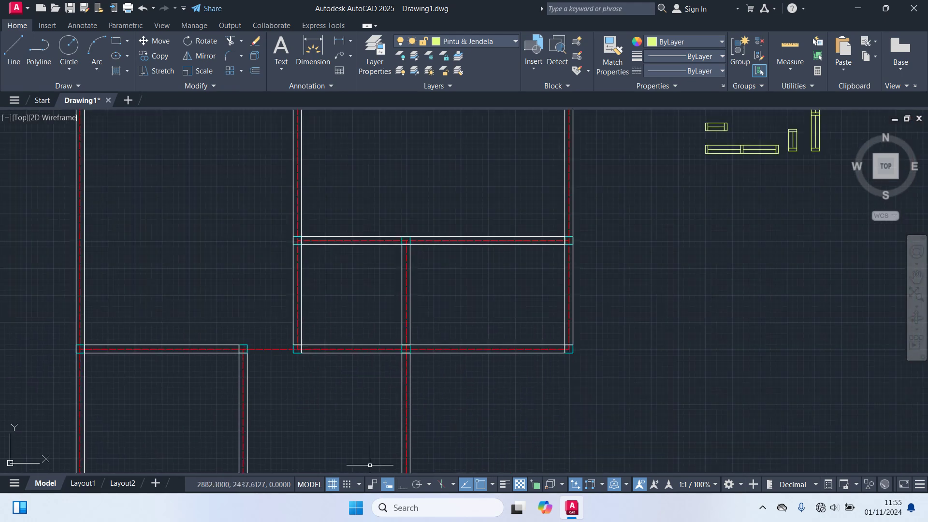
scroll(546, 306, "down", 5)
scroll(543, 271, "up", 5)
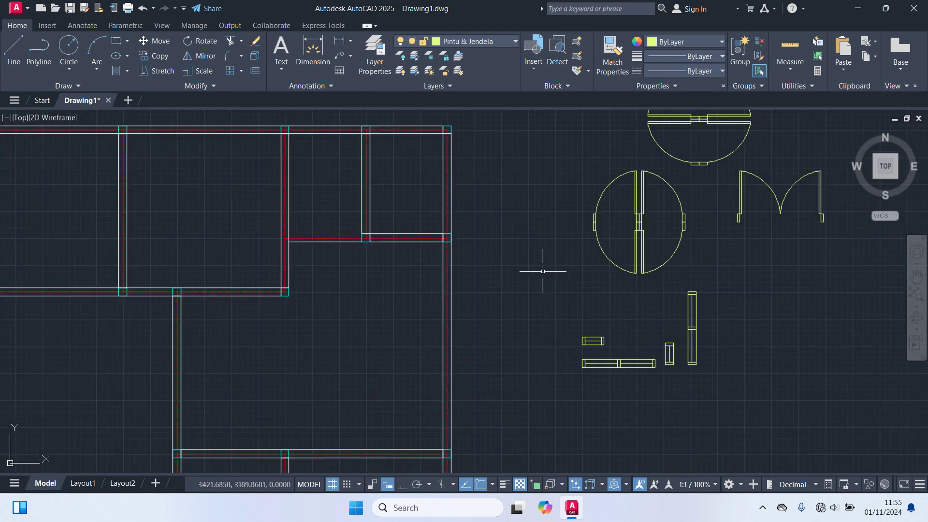
left_click(602, 251)
type("c")
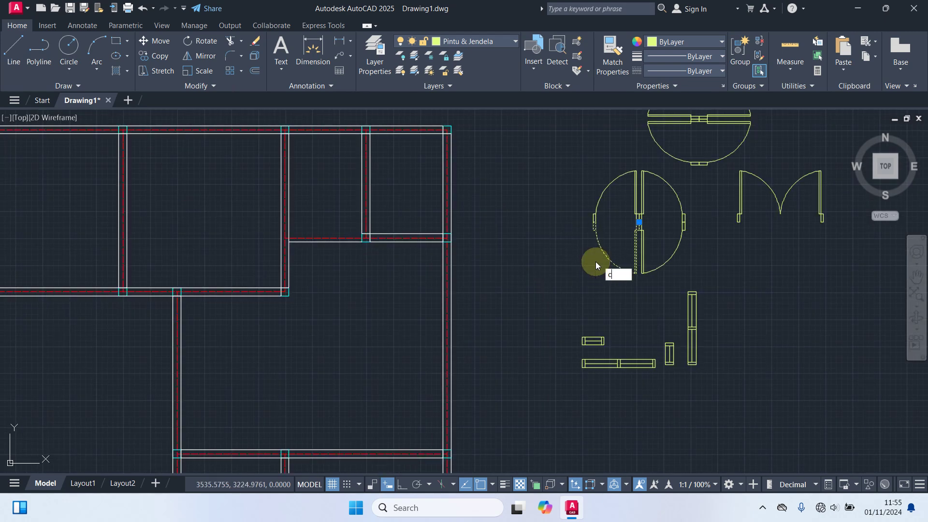
type("o")
key("Return")
scroll(628, 256, "up", 5)
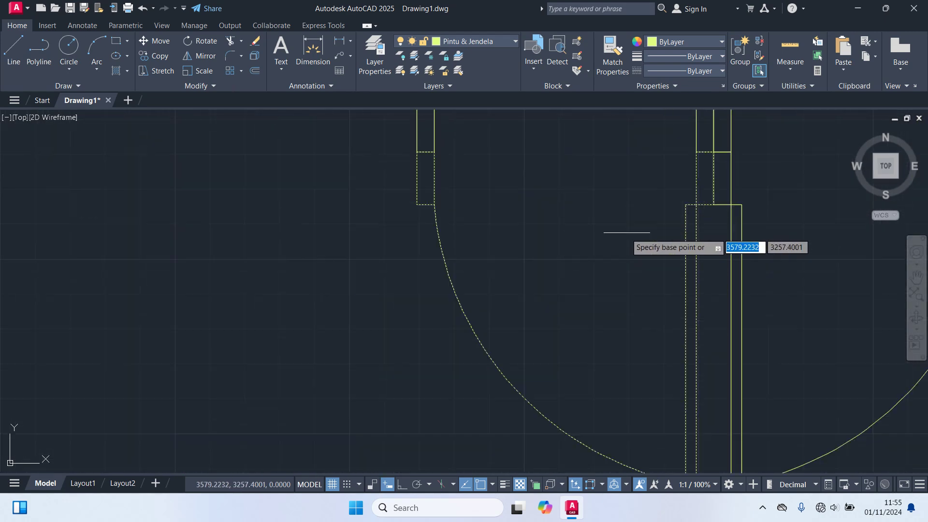
left_click(713, 152)
scroll(571, 248, "down", 6)
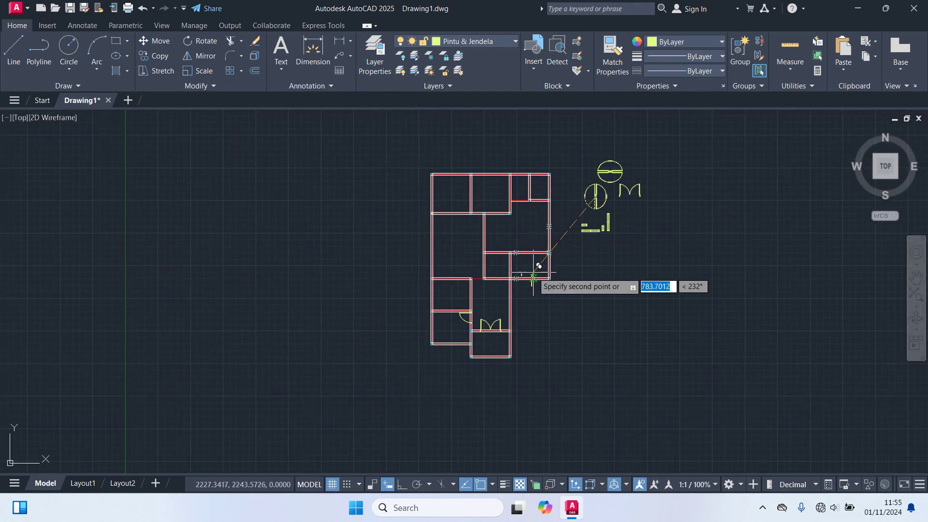
scroll(483, 295, "up", 5)
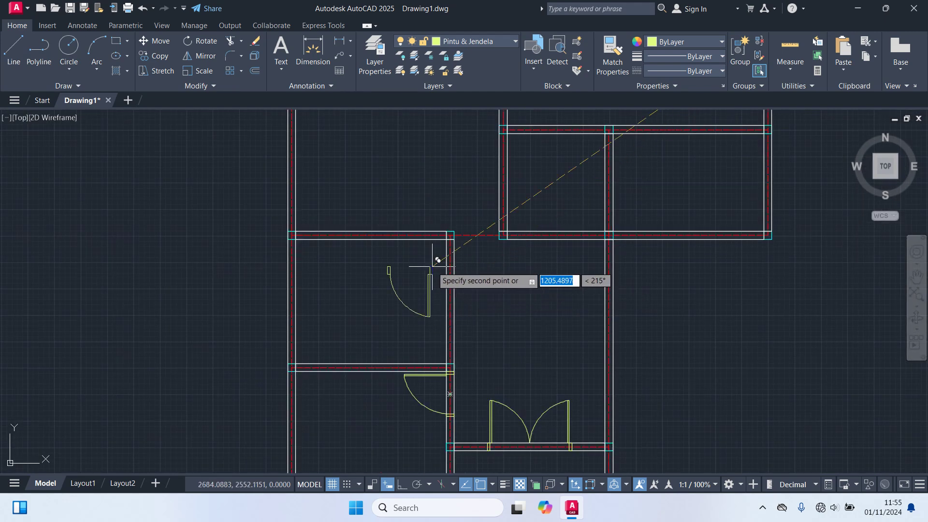
scroll(435, 257, "up", 4)
scroll(410, 272, "down", 6)
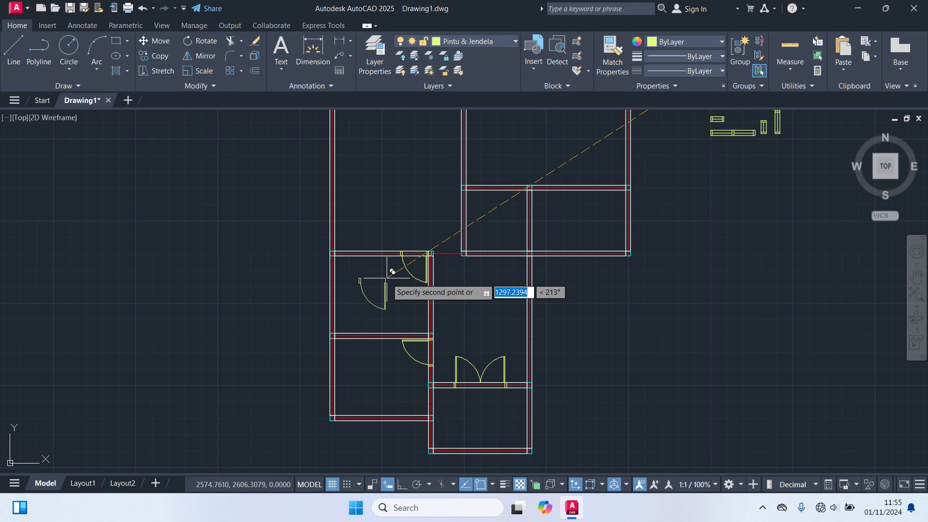
key("Escape")
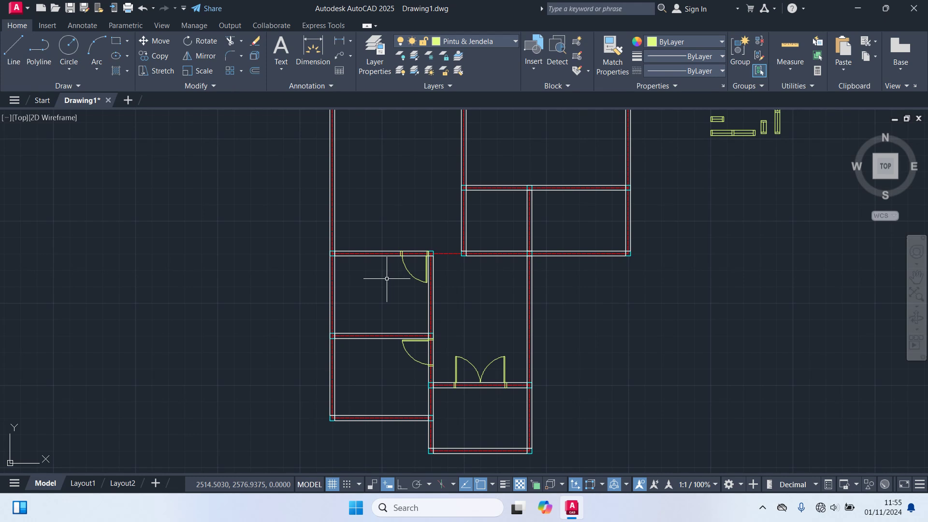
- Copy the upper-left door of the lower door group into the large right room's bottom wall, directly beside the column at its right end
scroll(387, 278, "down", 4)
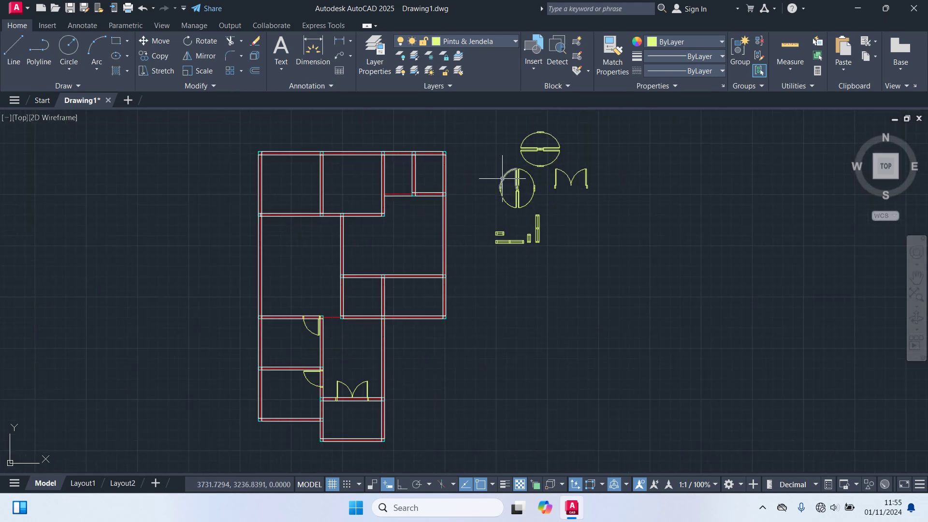
scroll(510, 178, "up", 5)
left_click(502, 180)
type("m")
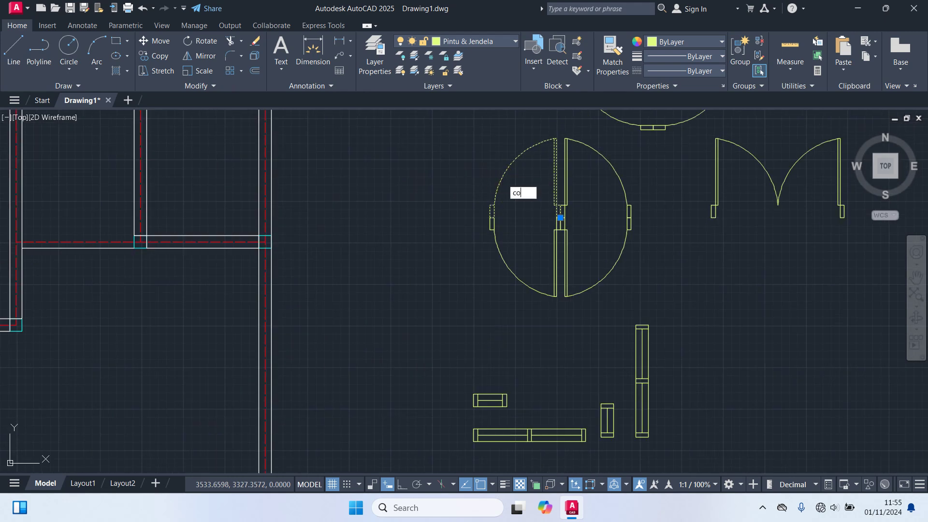
key("Return")
scroll(561, 213, "up", 5)
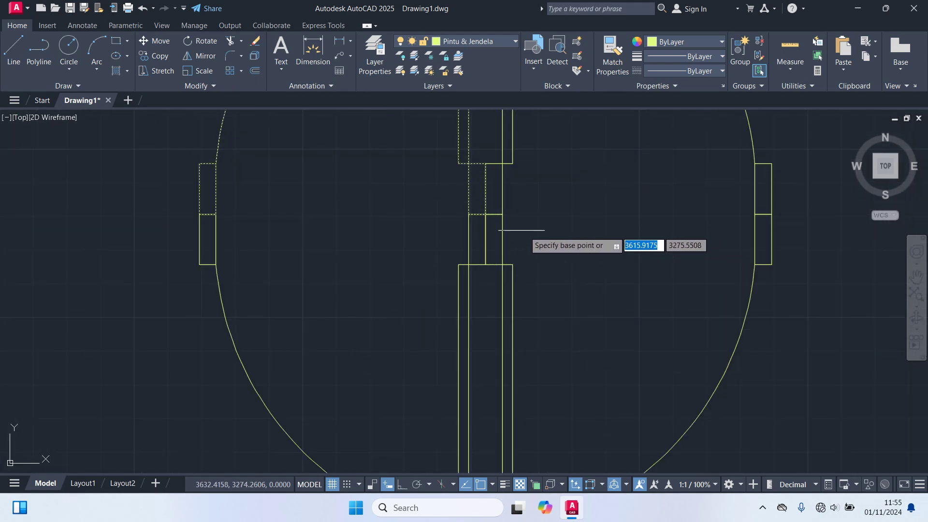
left_click(493, 216)
scroll(496, 218, "down", 5)
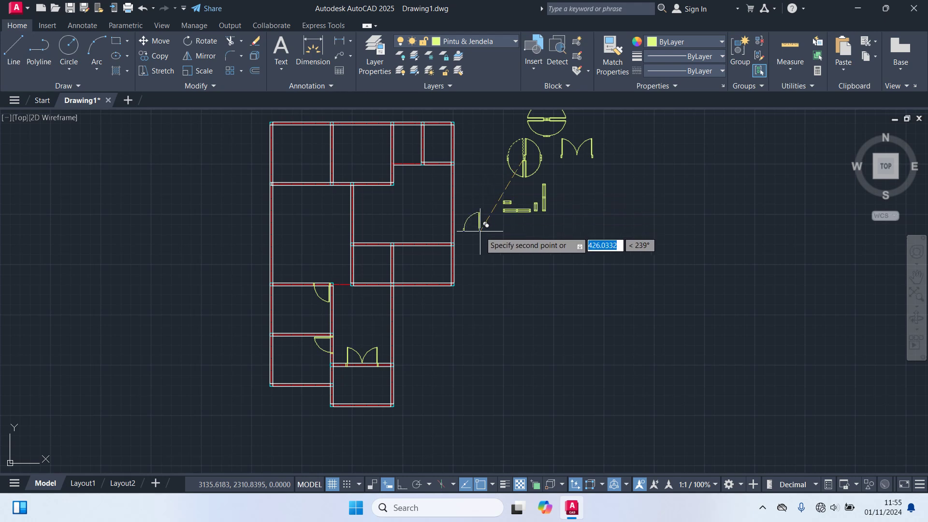
scroll(481, 225, "up", 6)
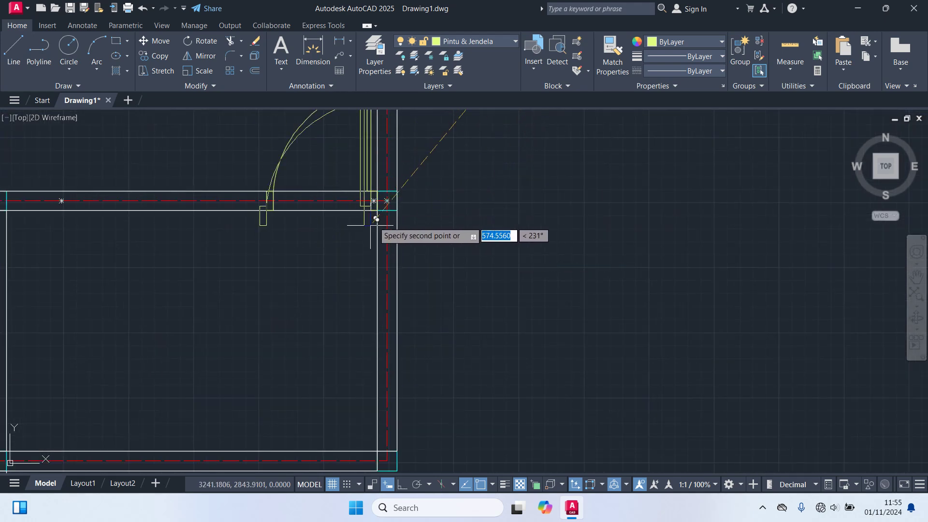
scroll(351, 266, "down", 4)
key("Escape")
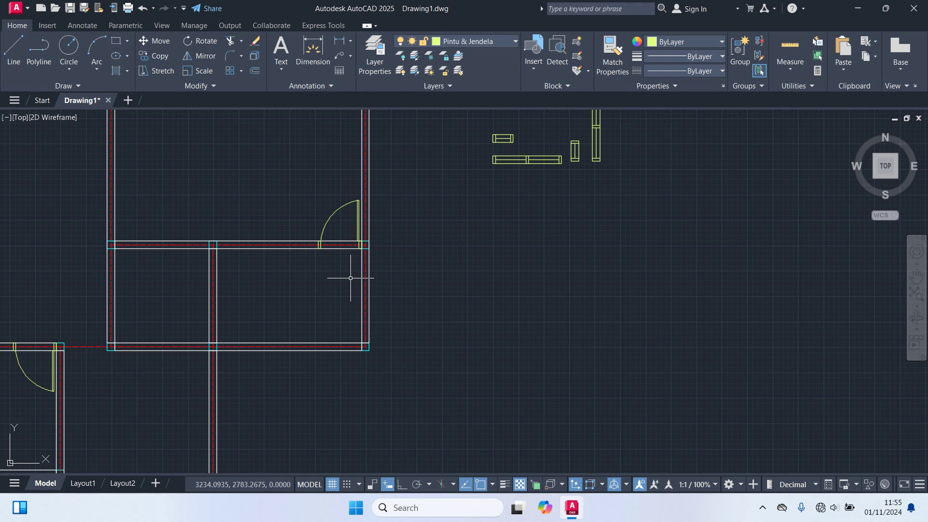
- Copy the upper-right door of the upper door group into the small top-right room's left wall, directly above its lower-left column
scroll(356, 271, "down", 4)
scroll(296, 250, "up", 3)
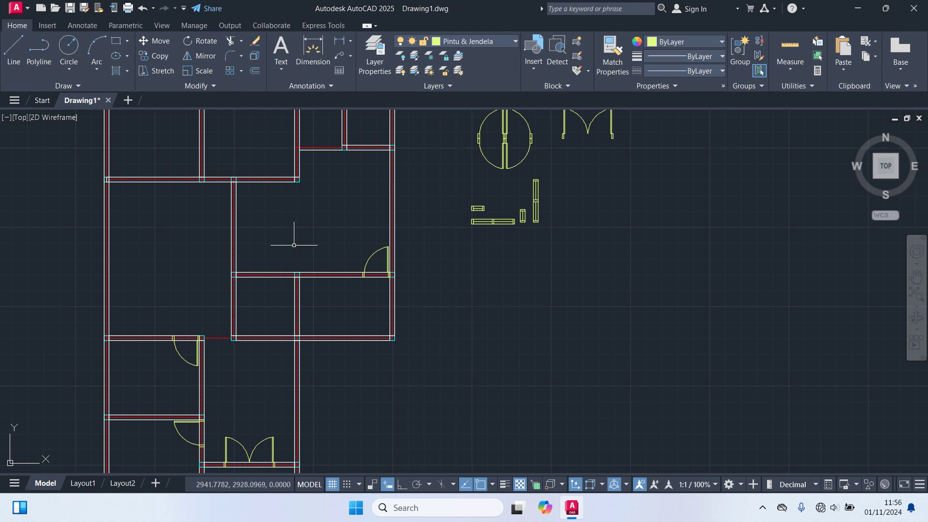
scroll(295, 250, "down", 2)
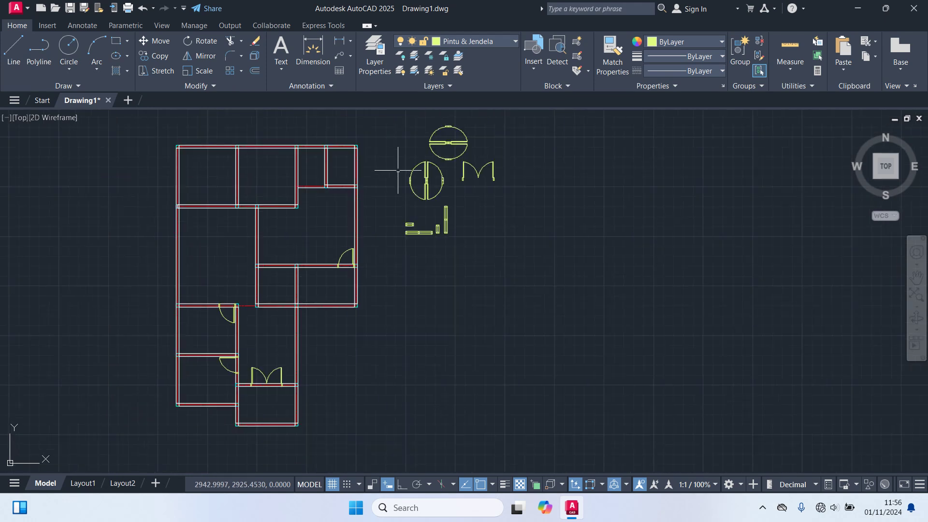
left_click(463, 131)
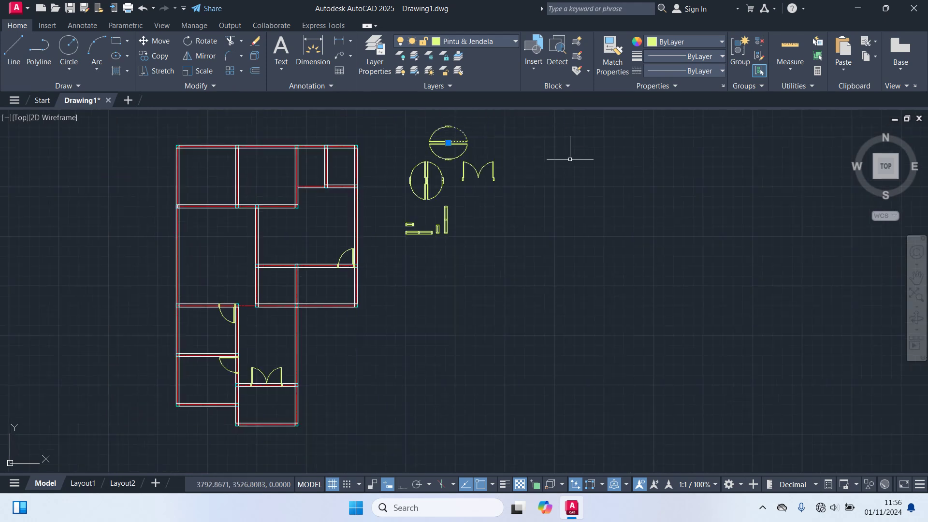
type("m")
key("Return")
scroll(440, 140, "up", 6)
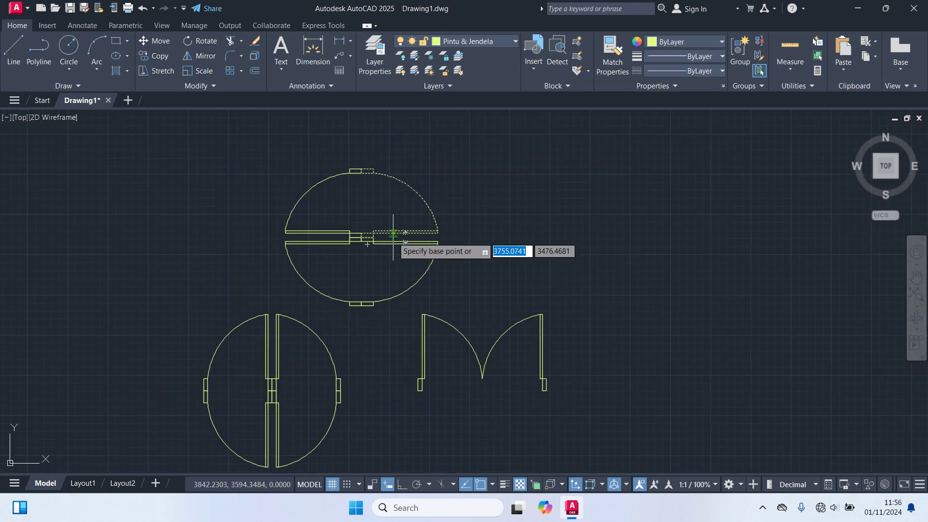
left_click(336, 235)
scroll(353, 290, "down", 8)
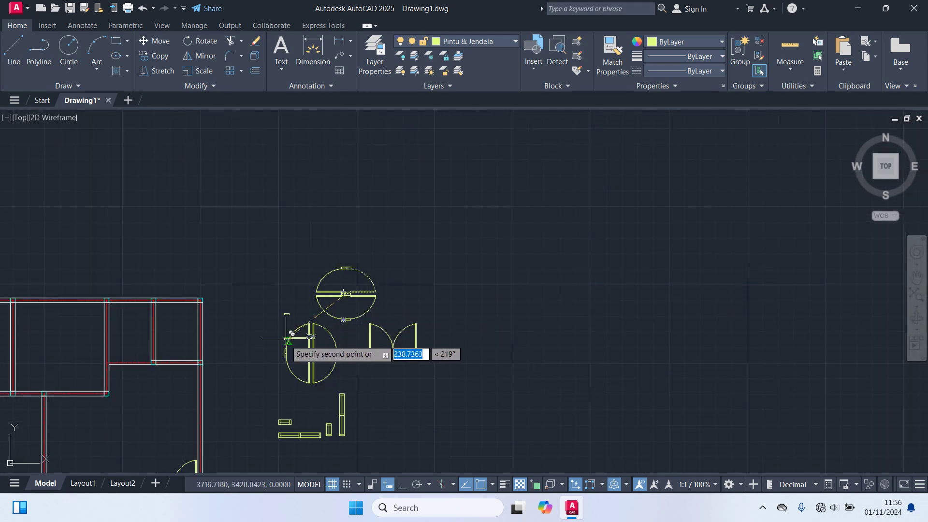
scroll(456, 237, "up", 6)
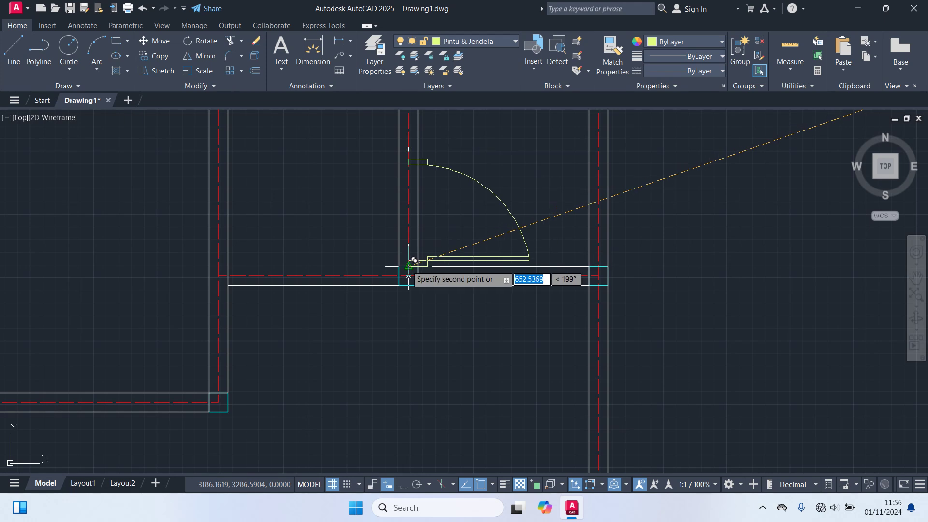
scroll(385, 267, "down", 5)
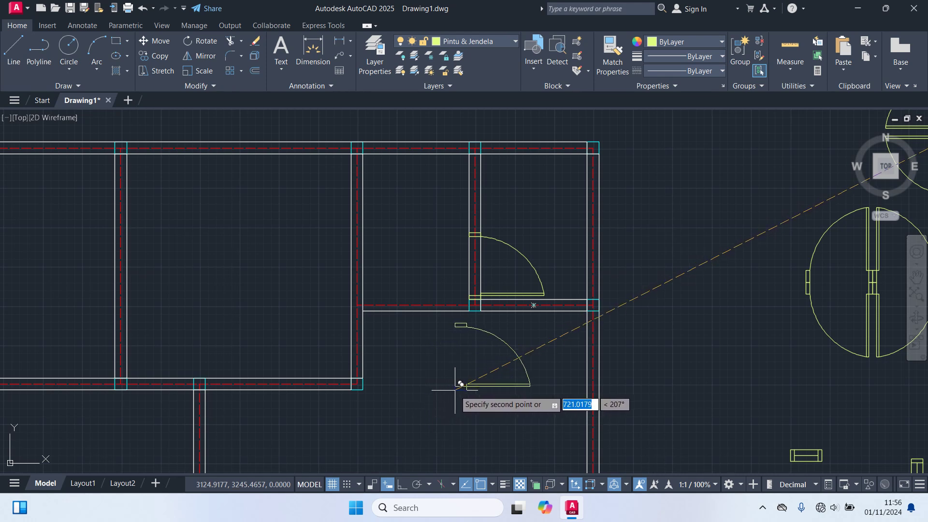
key("Escape")
scroll(456, 383, "down", 3)
- Copy the two upper doors of the lower group by their shared bottom corner onto the lower-right corner of the column between the two top-left rooms
middle_click_drag(456, 384, 527, 259)
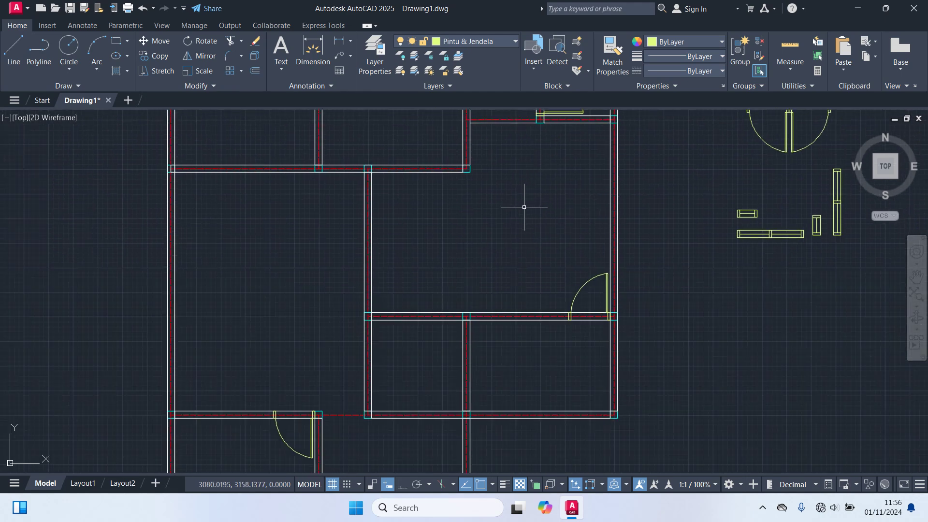
middle_click_drag(436, 286, 419, 335)
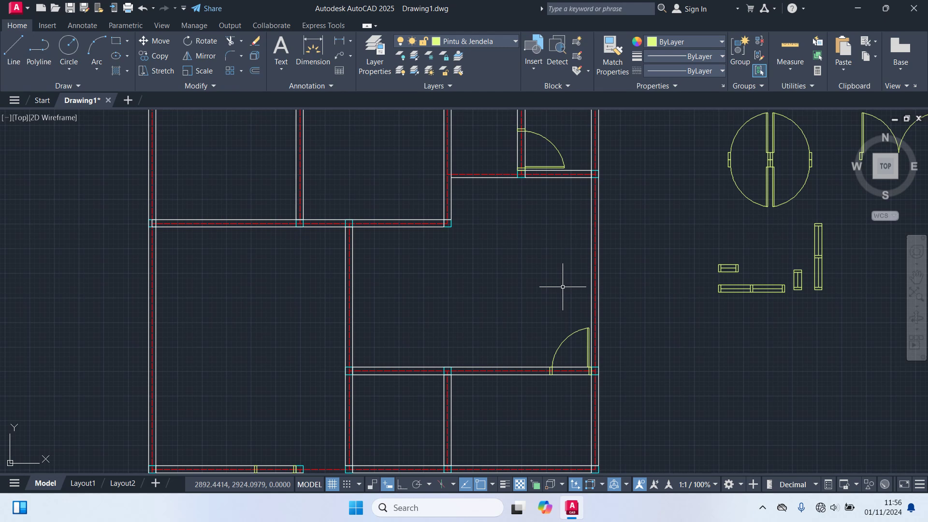
middle_click_drag(563, 287, 447, 366)
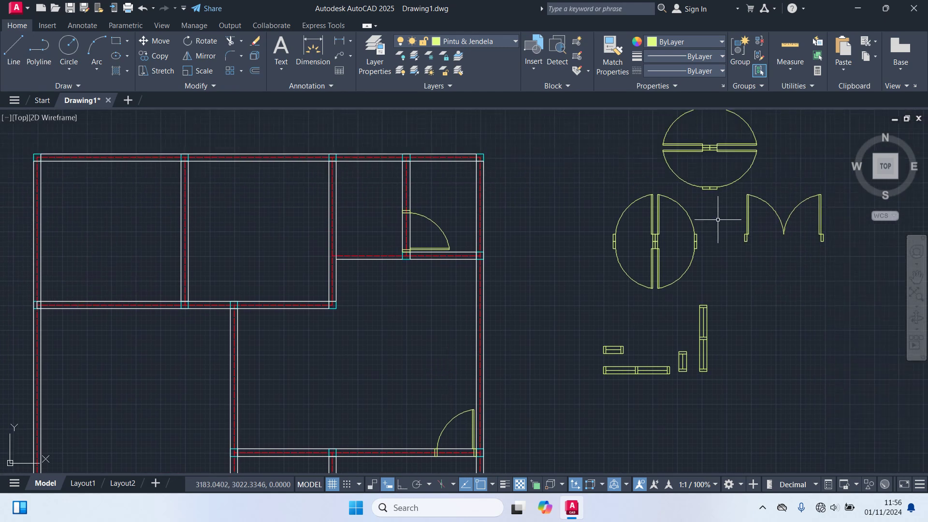
left_click(656, 234)
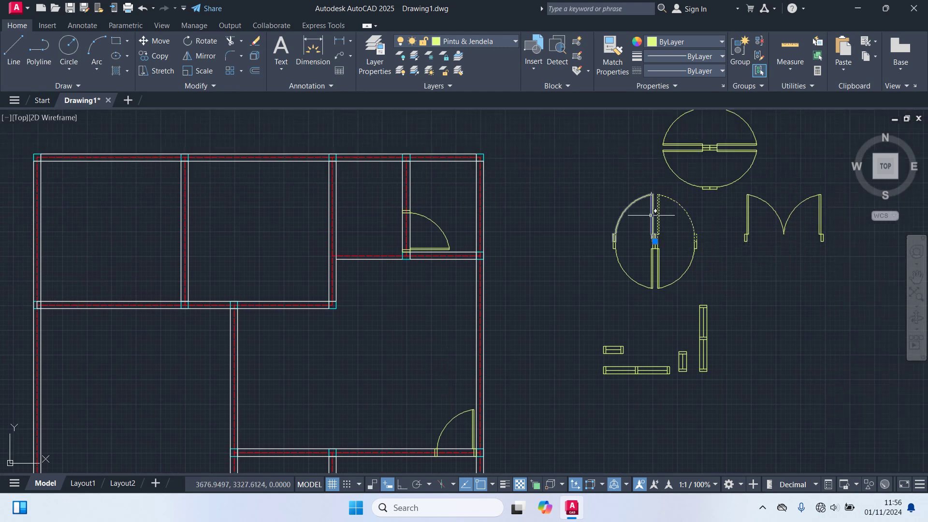
left_click(614, 244)
type("co")
key("Return")
scroll(639, 248, "up", 6)
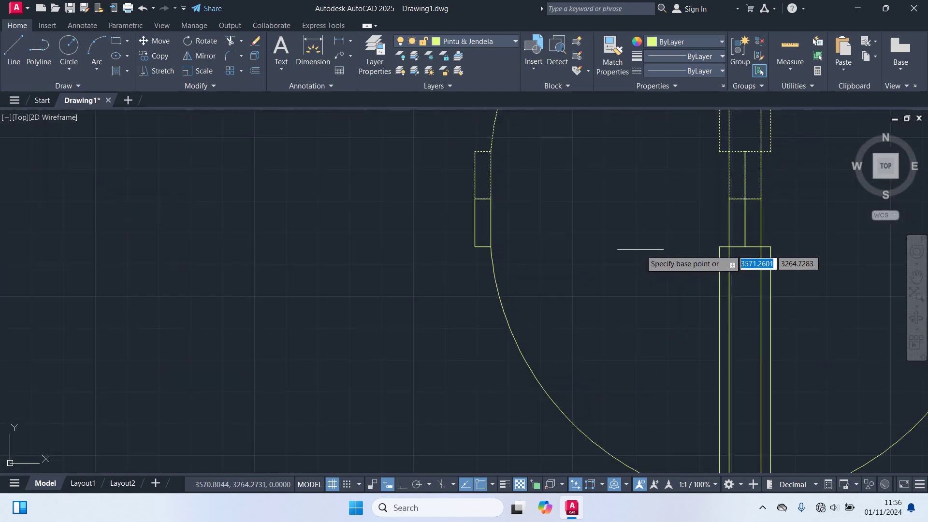
left_click(745, 199)
scroll(745, 200, "down", 4)
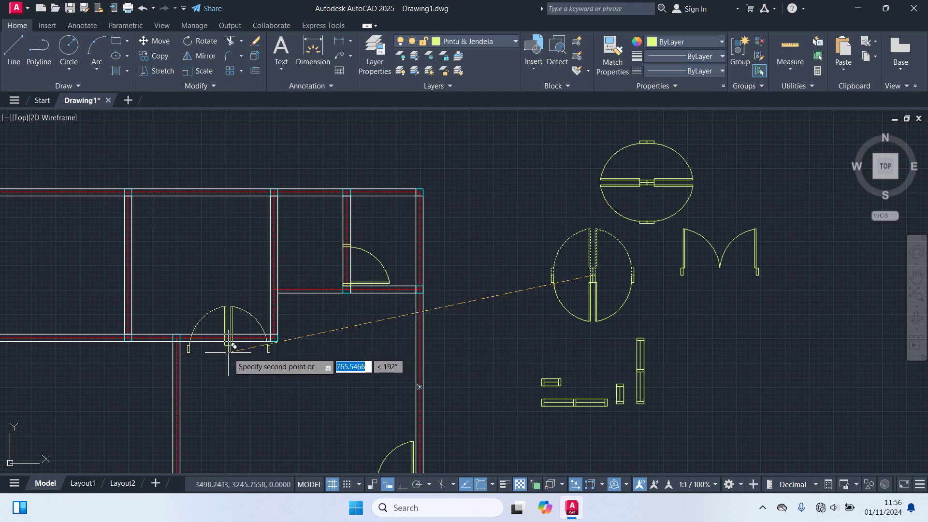
middle_click_drag(239, 343, 429, 256)
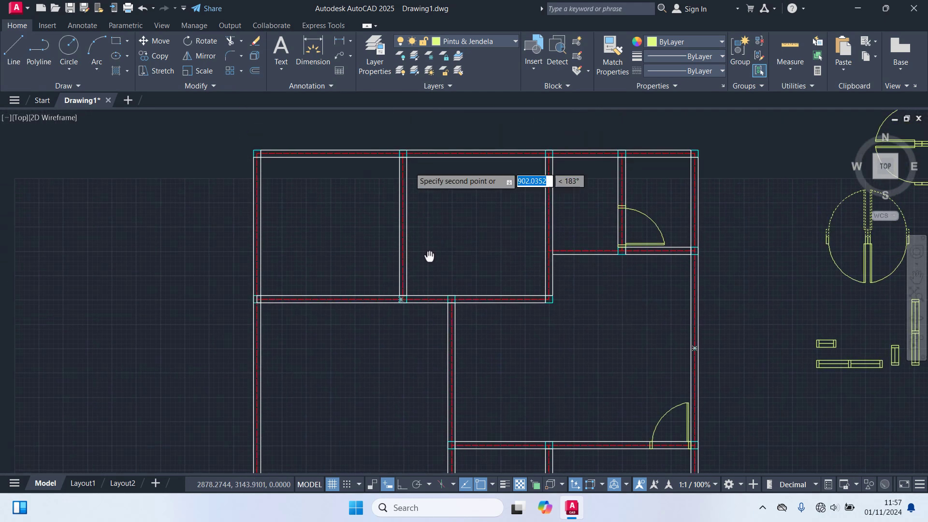
scroll(410, 294, "up", 4)
scroll(410, 294, "up", 4)
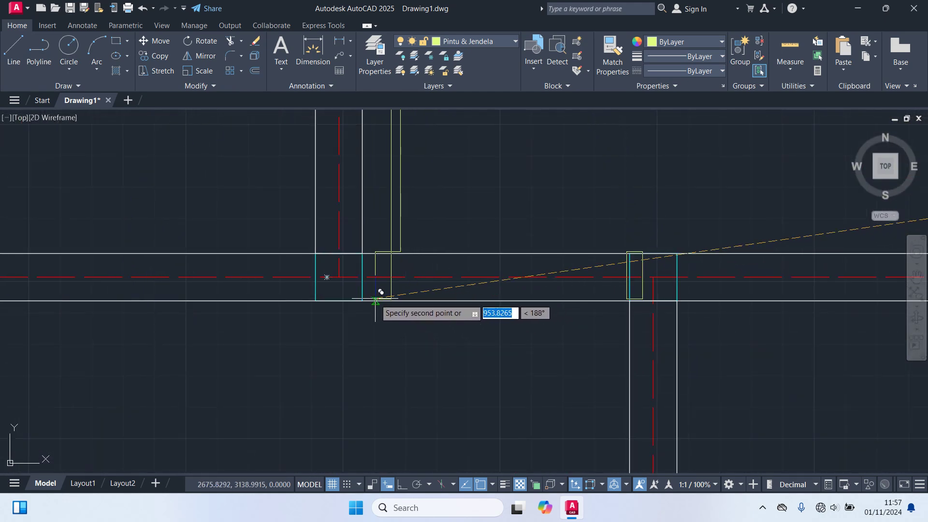
key("Escape")
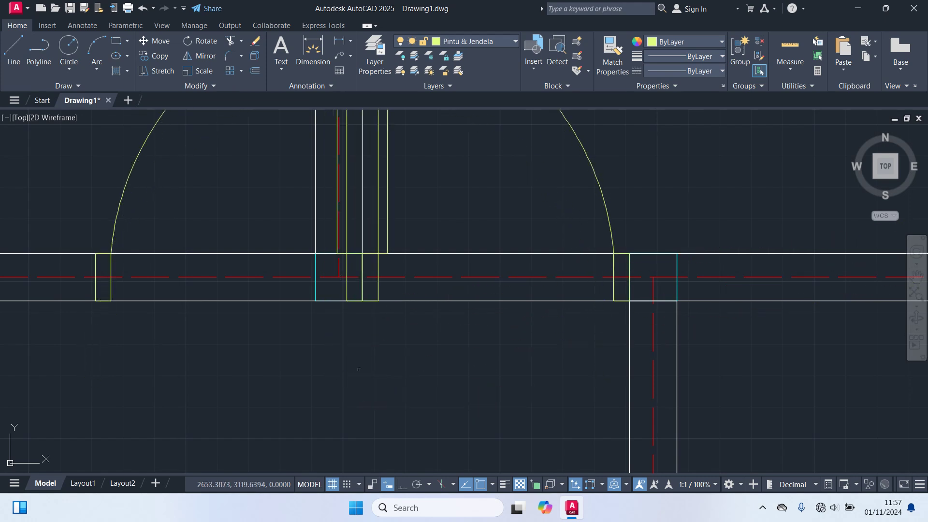
- Try to move the left door of the copied pair leftward along the wall by its lower-right frame corner to clear the column
scroll(359, 370, "down", 2)
middle_click_drag(359, 370, 529, 427)
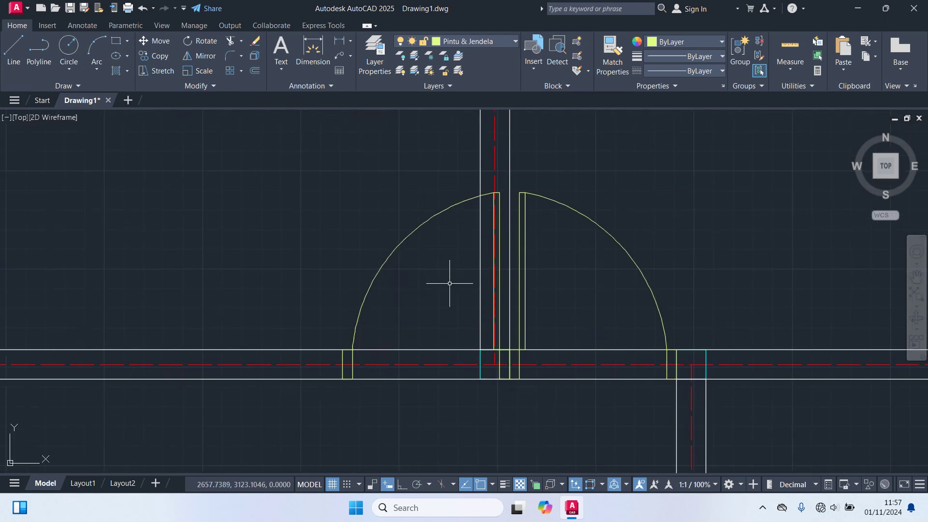
left_click(383, 253)
type("m")
key("space")
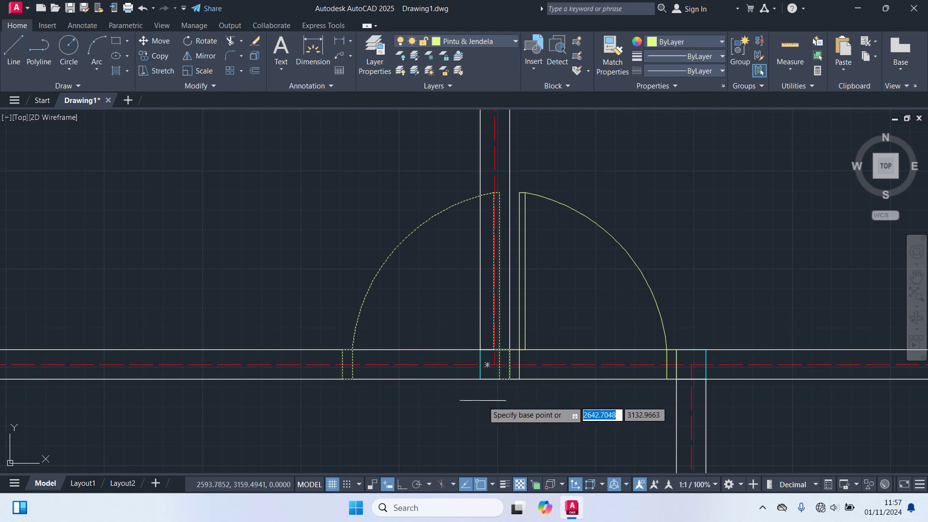
scroll(483, 400, "up", 4)
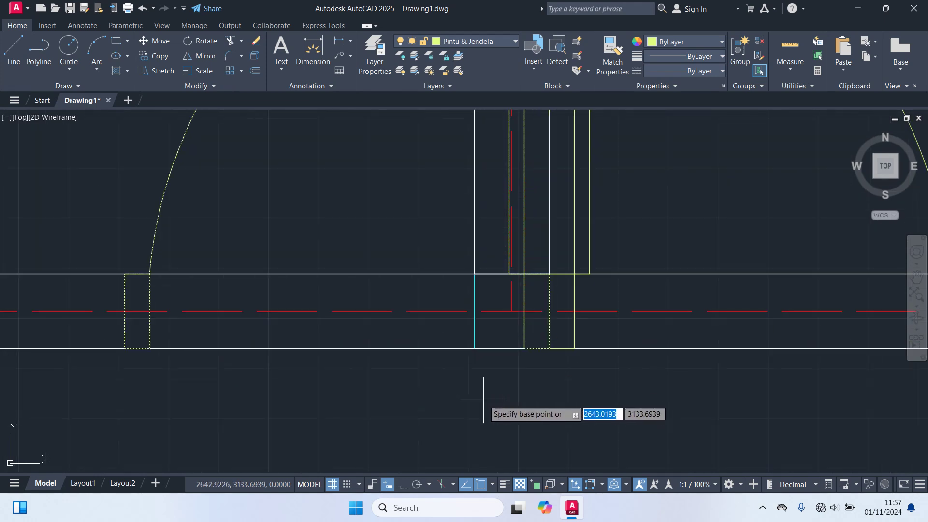
left_click(549, 348)
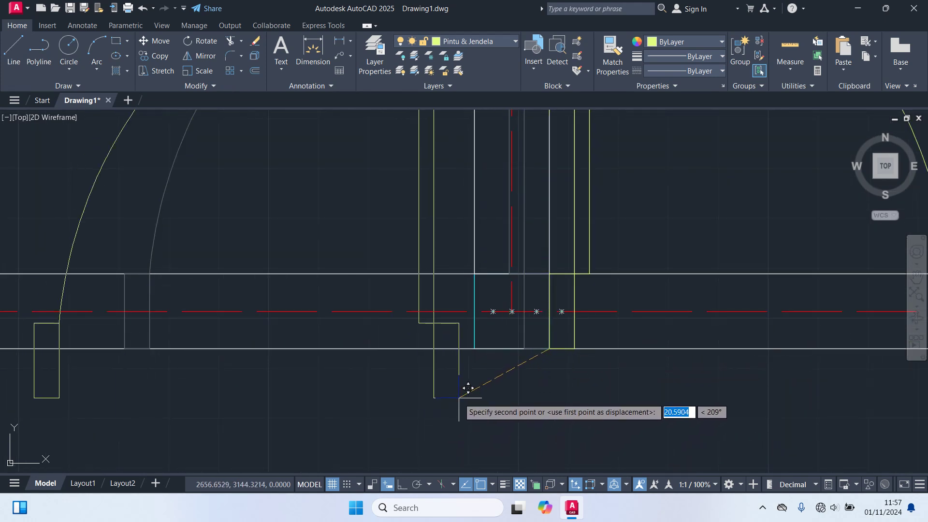
left_click(512, 360)
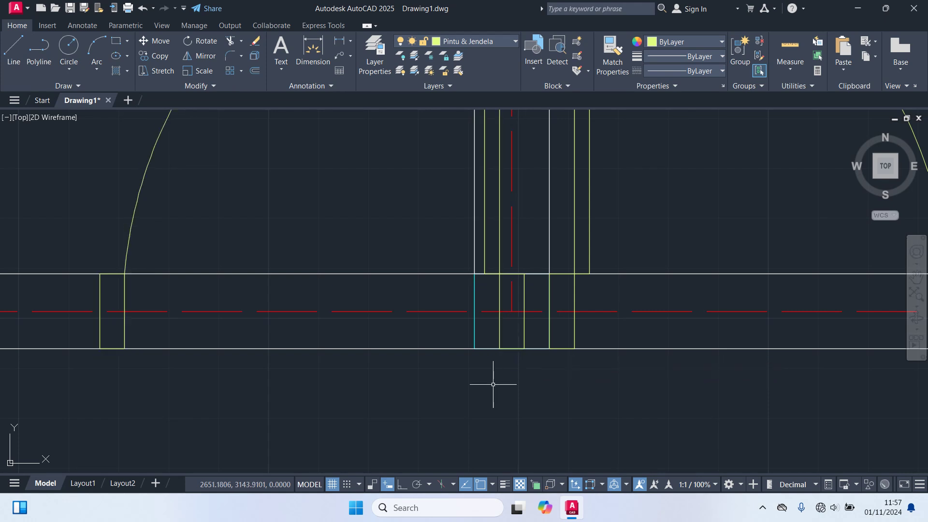
scroll(491, 388, "down", 2)
scroll(492, 388, "down", 5)
scroll(488, 383, "up", 7)
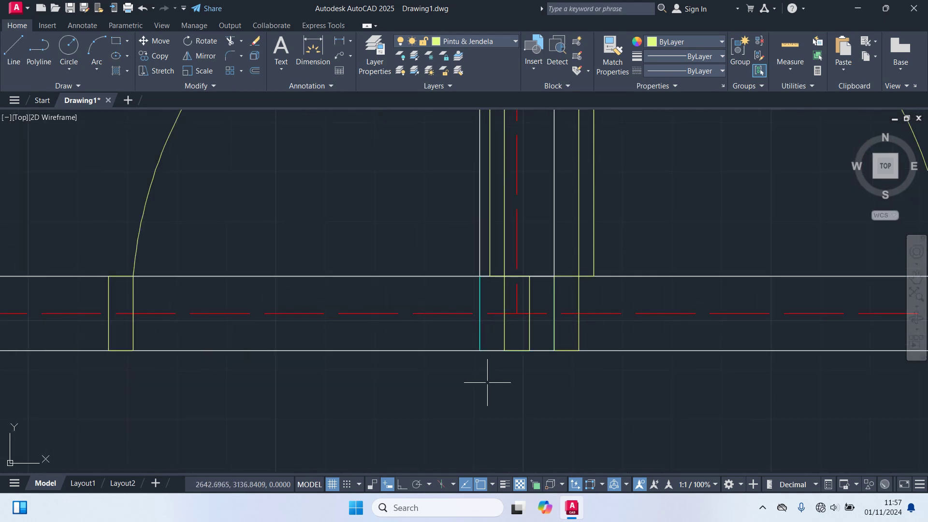
- Move the left door by its lower-right frame corner onto the lower-left corner of the column between the two top-left rooms
left_click(504, 339)
type("m")
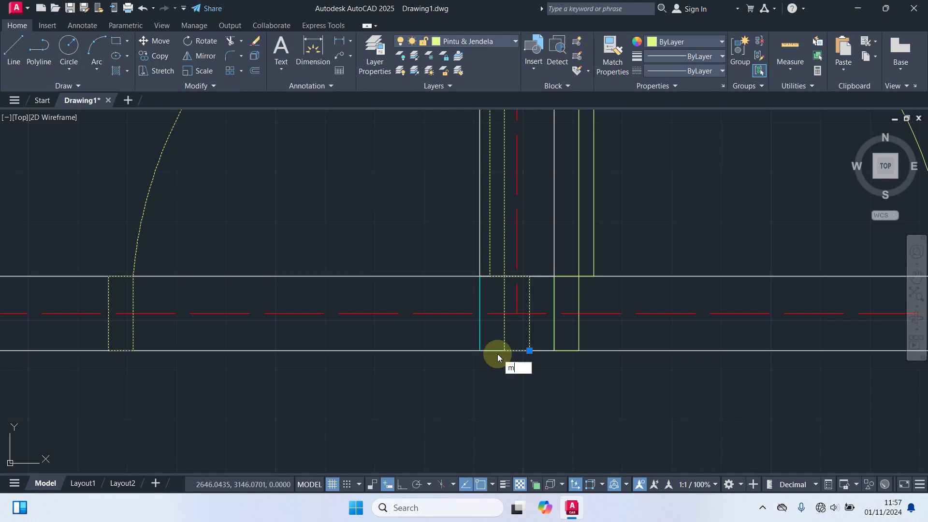
key("Return")
left_click(530, 351)
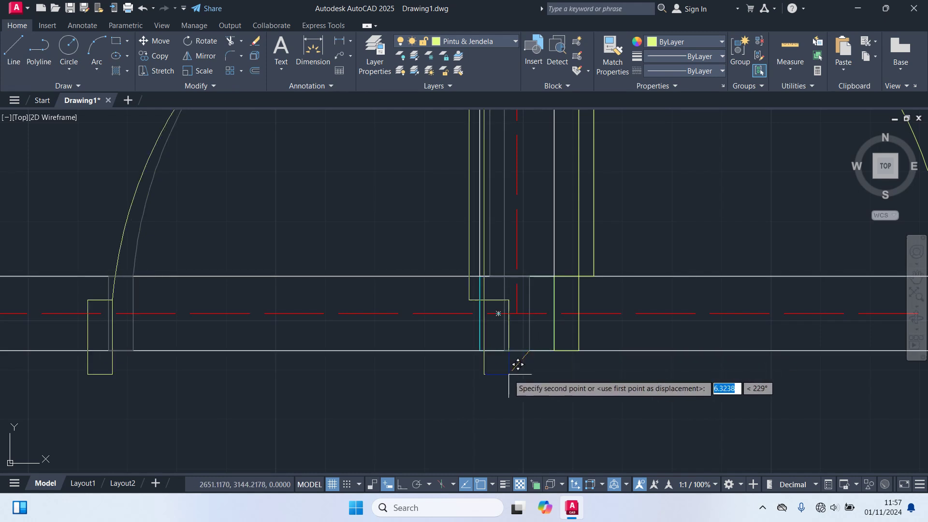
left_click(480, 351)
scroll(434, 400, "down", 6)
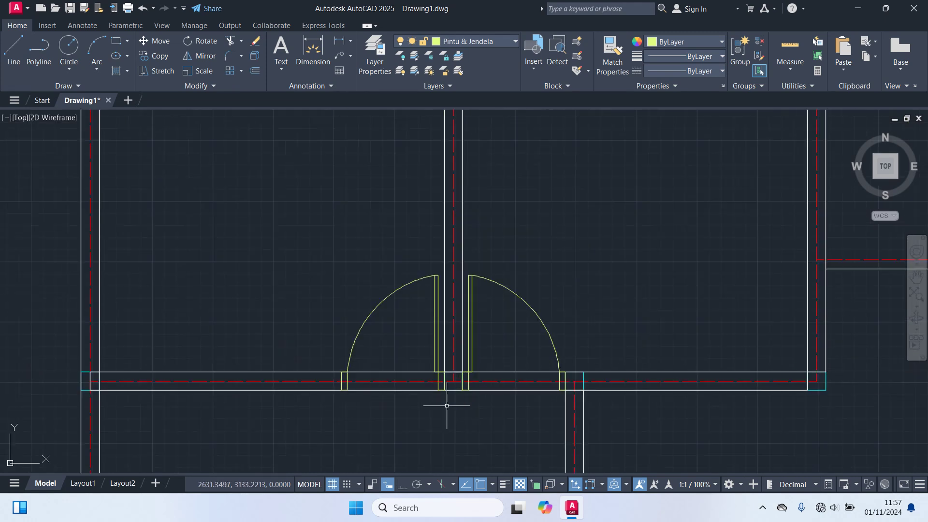
scroll(457, 334, "up", 6)
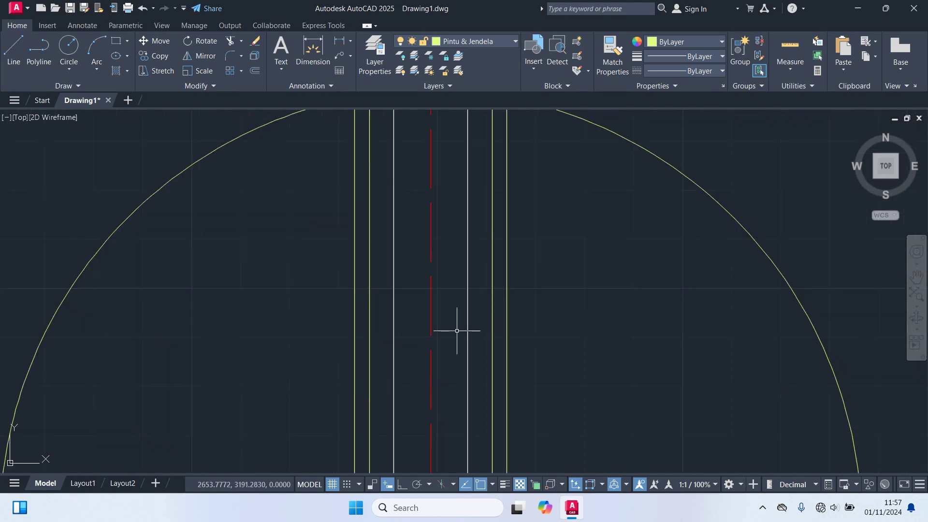
scroll(457, 331, "down", 6)
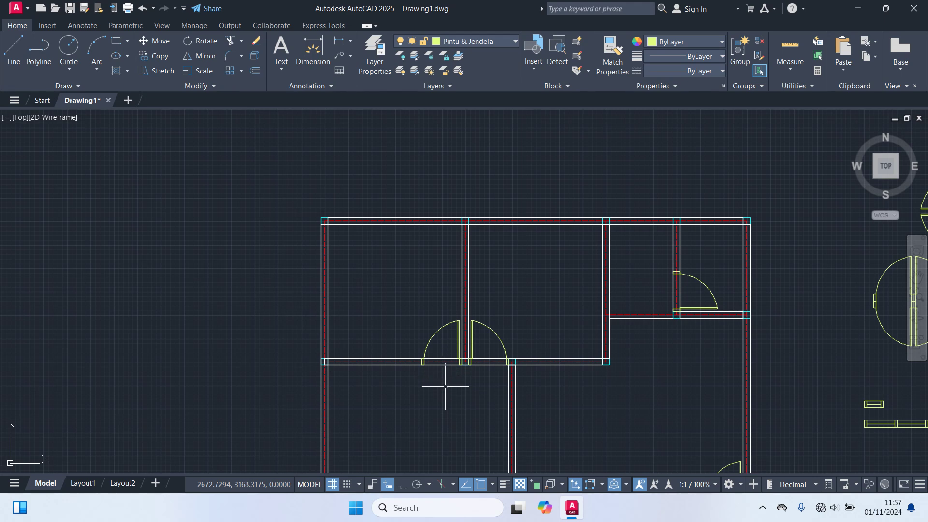
middle_click_drag(446, 387, 471, 172)
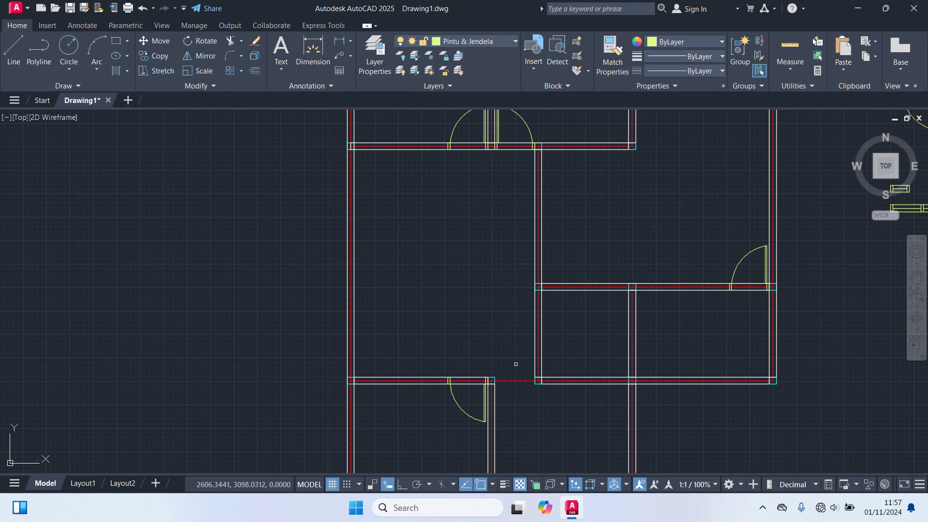
middle_click_drag(514, 364, 494, 167)
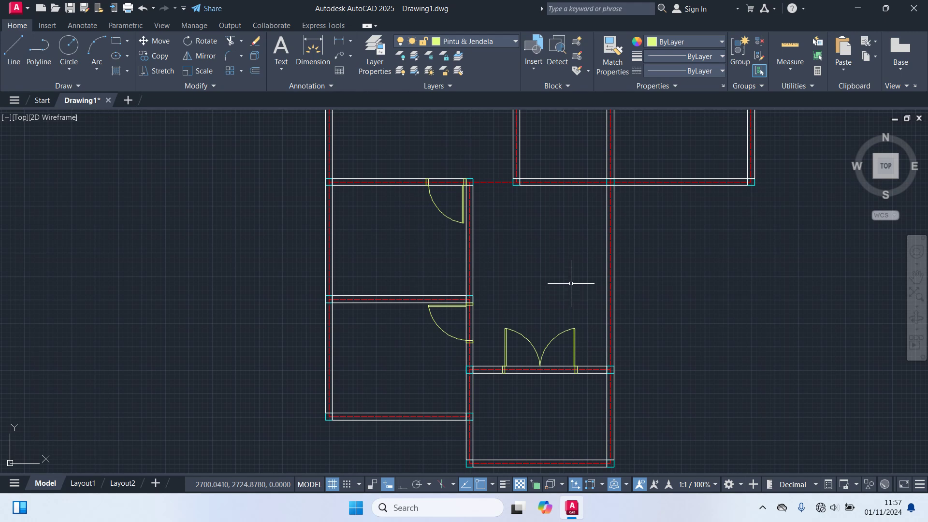
left_click(548, 342)
scroll(548, 342, "down", 2)
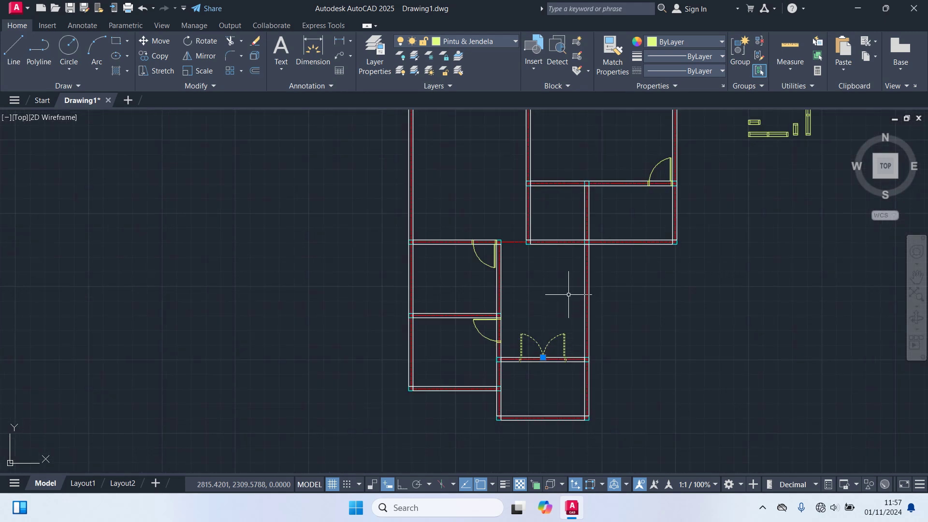
middle_click_drag(547, 342, 539, 422)
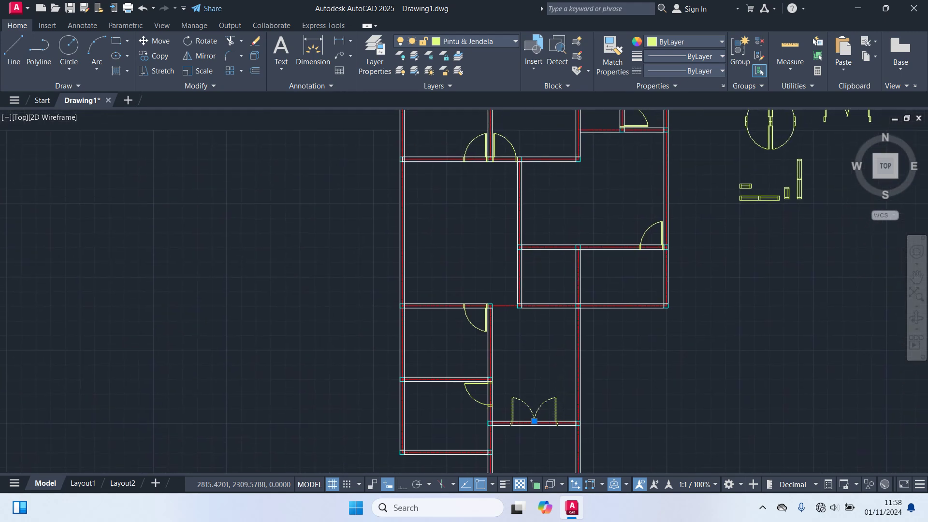
middle_click_drag(560, 357, 556, 290)
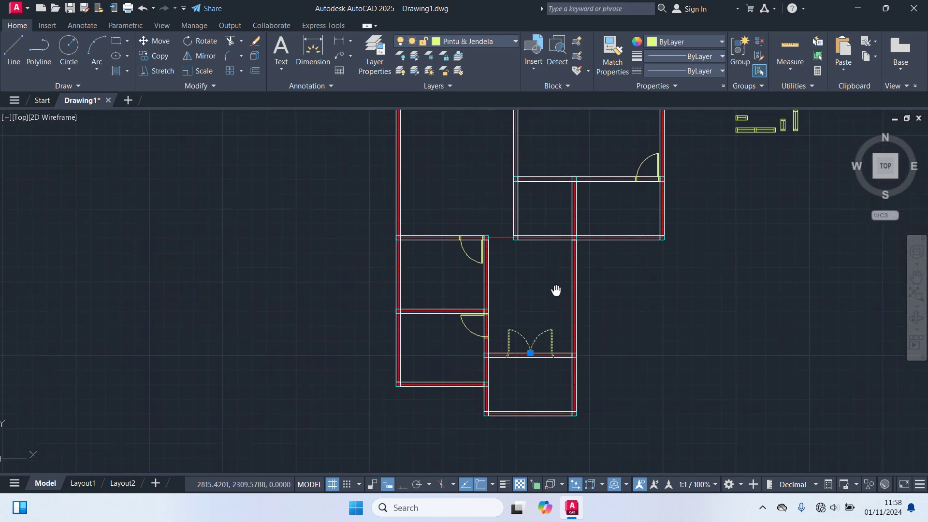
middle_click_drag(556, 290, 528, 356)
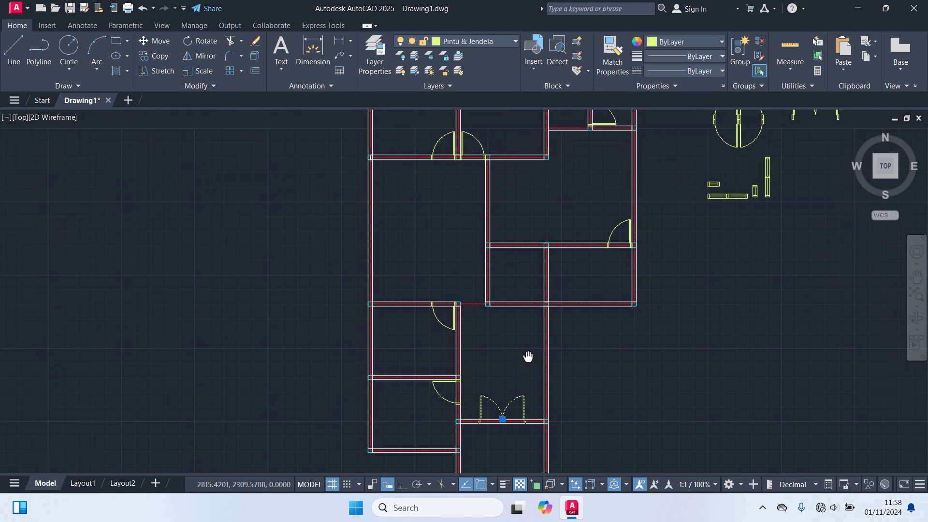
scroll(455, 377, "up", 2)
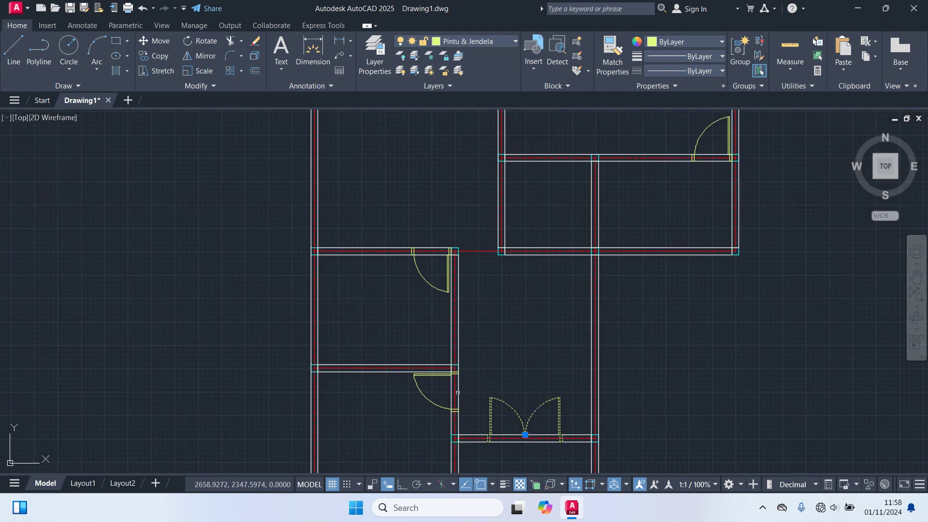
scroll(555, 332, "down", 2)
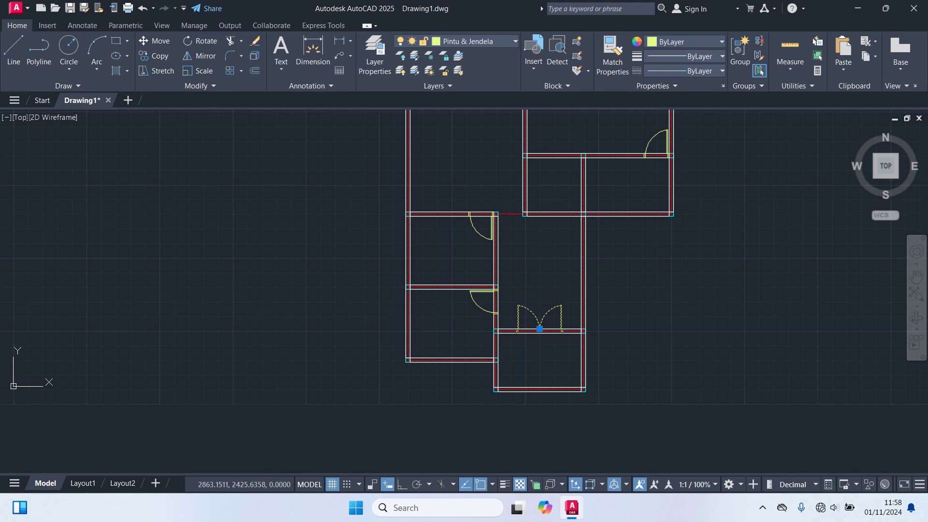
scroll(554, 263, "up", 2)
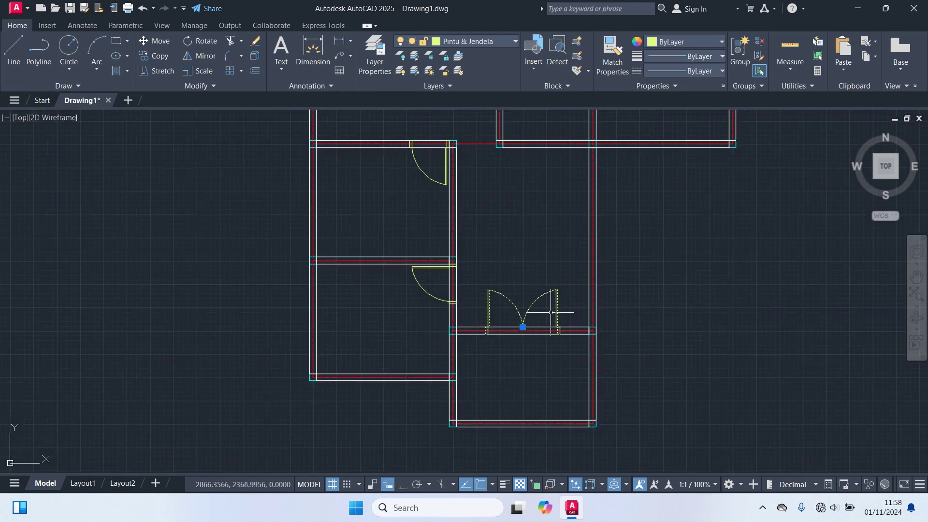
key("Escape")
- Move the double door together with its wall, centre line and both end columns straight down by 50
scroll(498, 339, "up", 4)
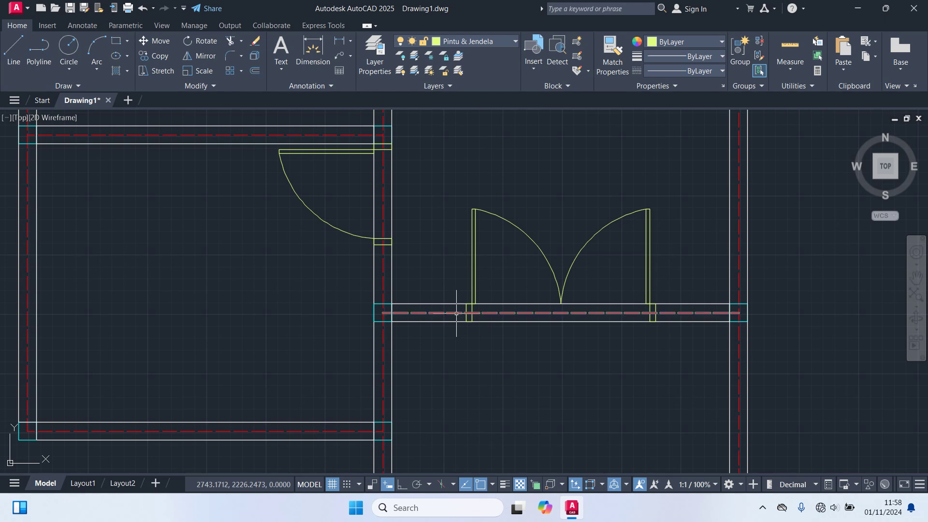
left_click(456, 314)
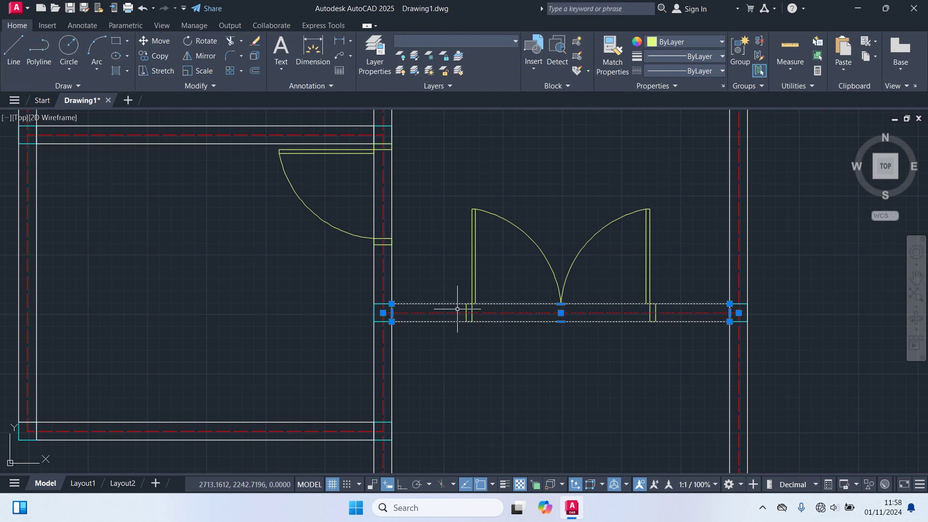
left_click(475, 273)
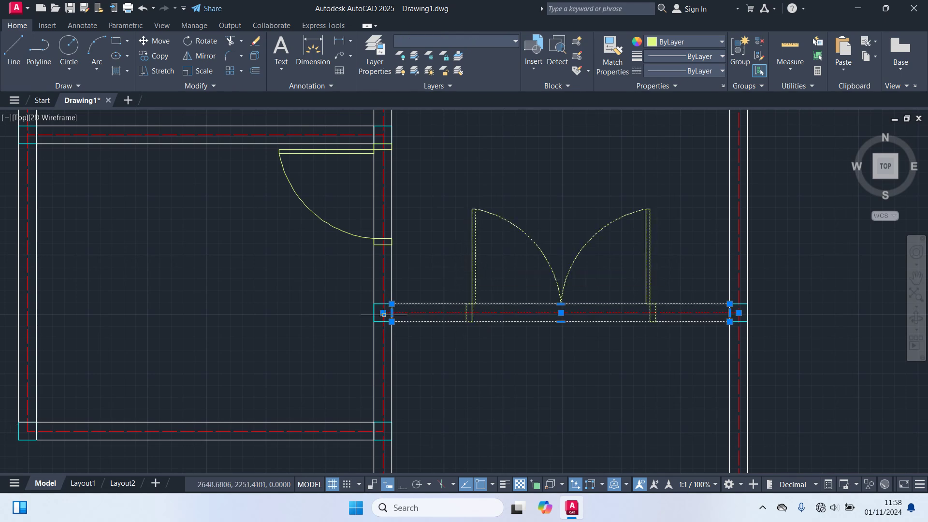
scroll(385, 313, "up", 6)
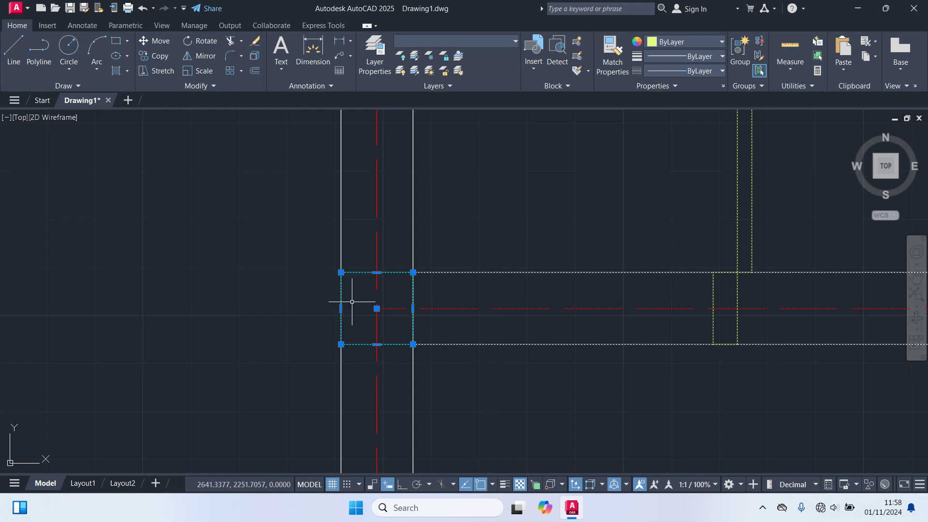
scroll(341, 306, "down", 6)
scroll(723, 328, "up", 4)
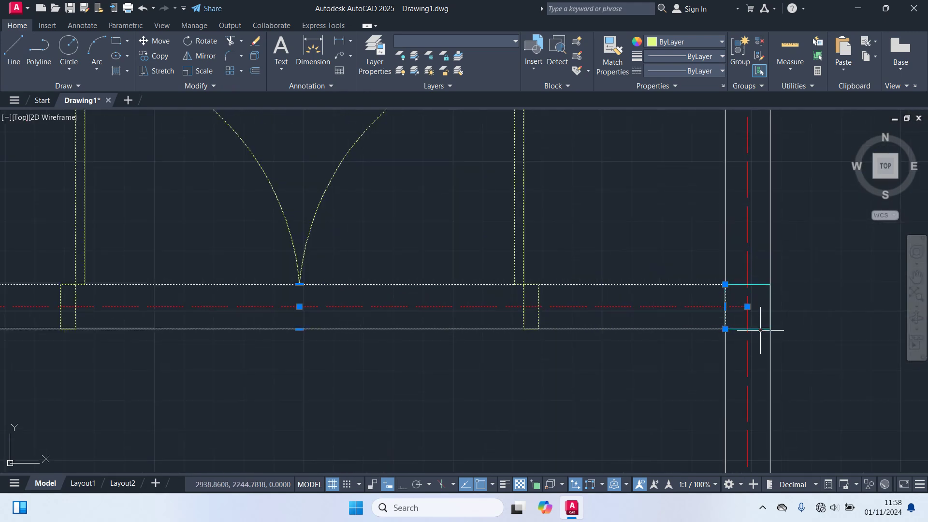
scroll(543, 373, "down", 4)
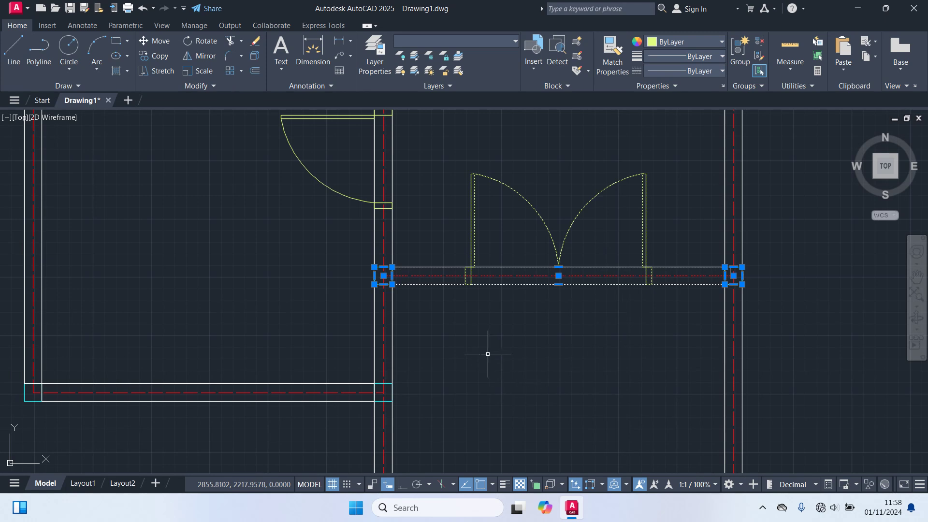
type("m")
key("Return")
scroll(381, 297, "up", 2)
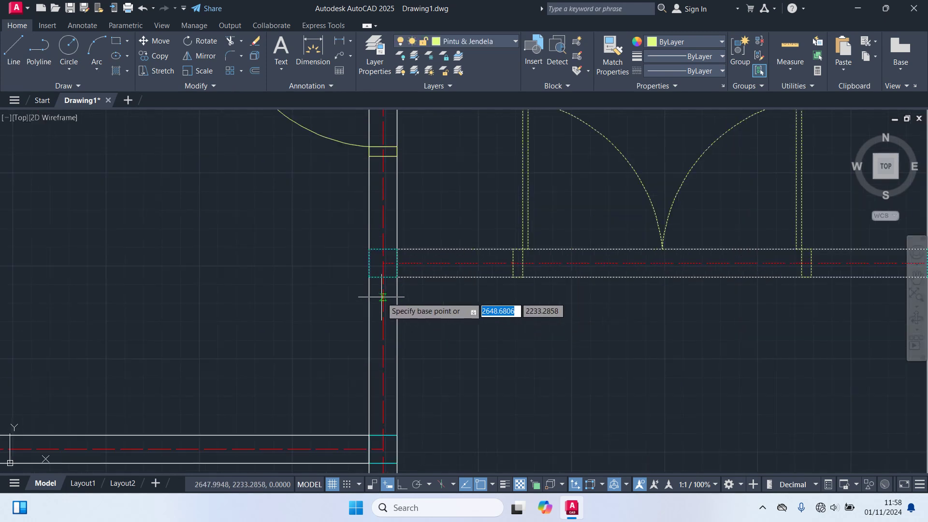
left_click(383, 263)
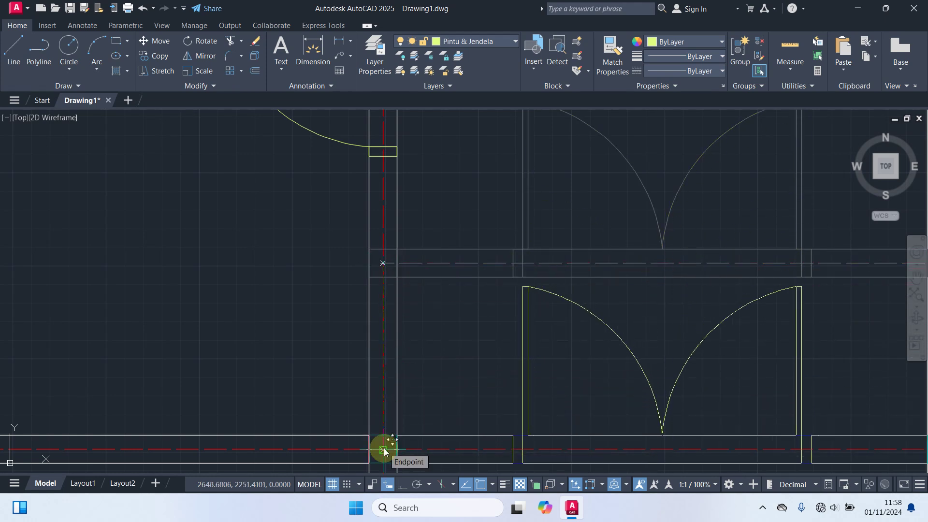
type("50")
key("Return")
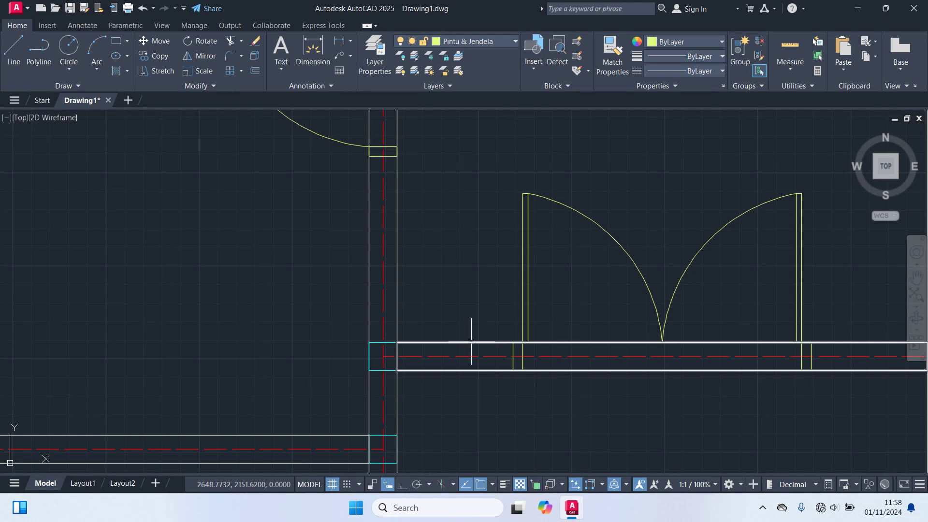
- Copy the small horizontal window by its centre onto the wall centre line, about midway between the double door and the column to its right
scroll(476, 327, "down", 4)
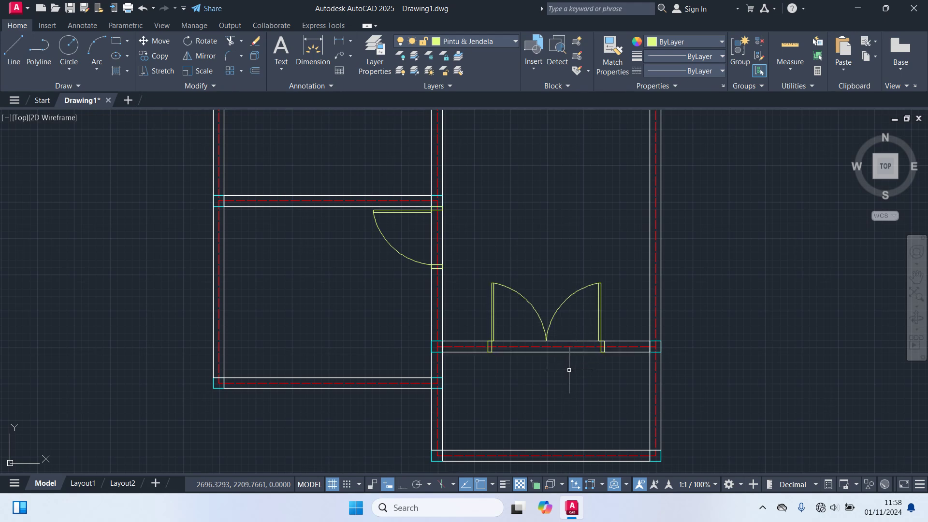
scroll(569, 370, "down", 2)
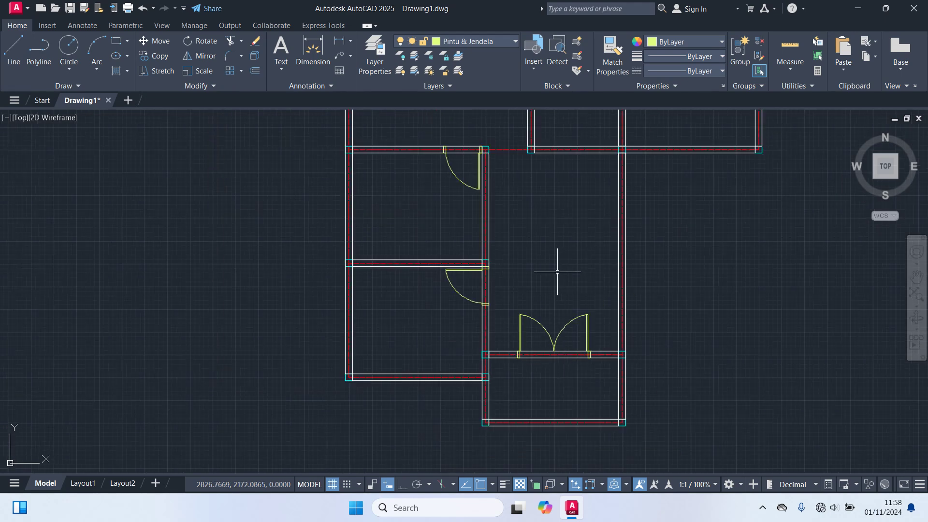
scroll(557, 275, "down", 2)
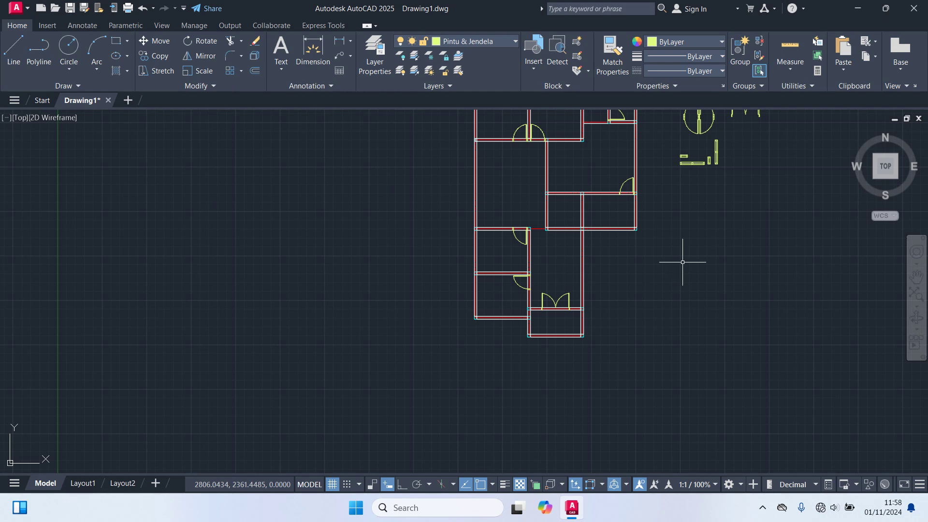
scroll(615, 285, "up", 5)
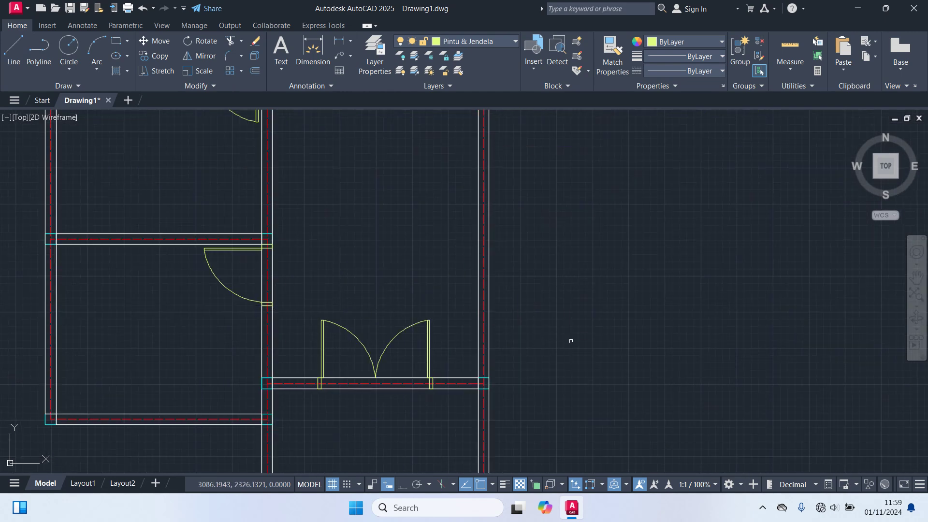
scroll(578, 339, "down", 4)
middle_click_drag(632, 304, 481, 352)
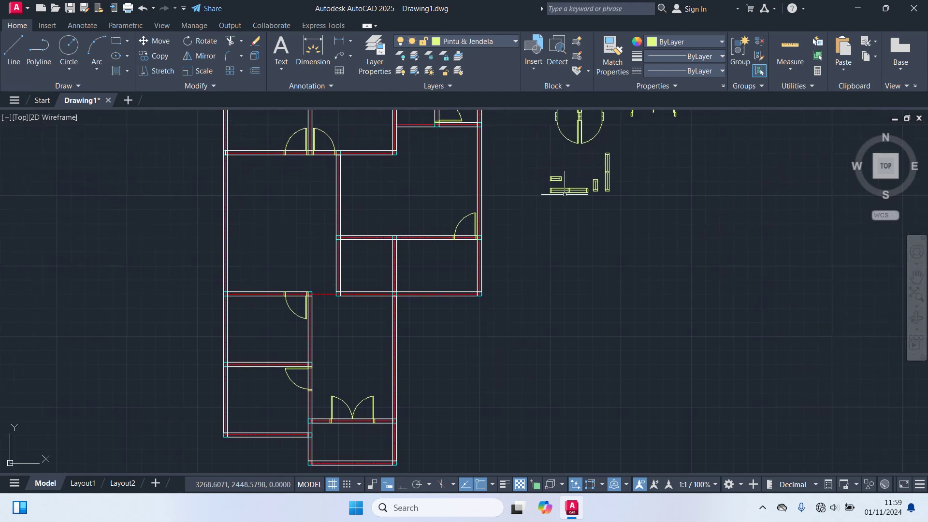
scroll(565, 193, "up", 6)
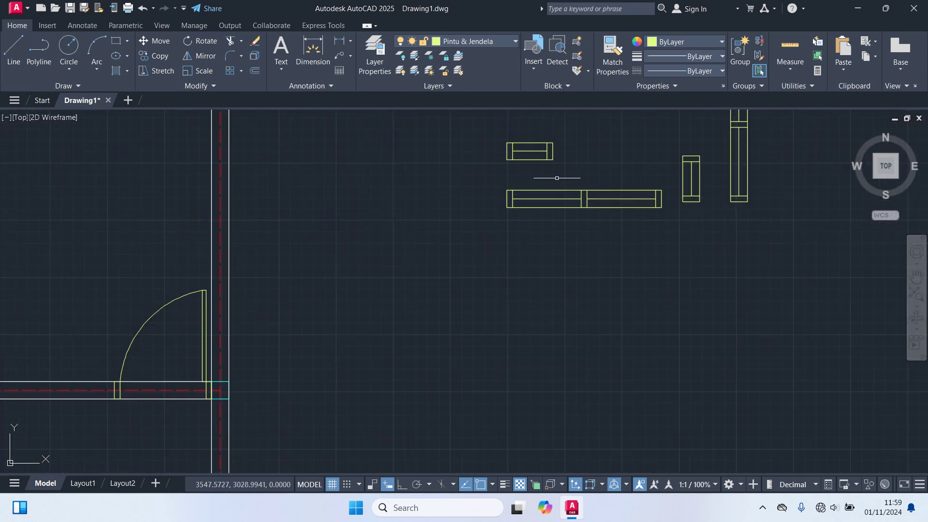
left_click(531, 151)
type("m")
key("Return")
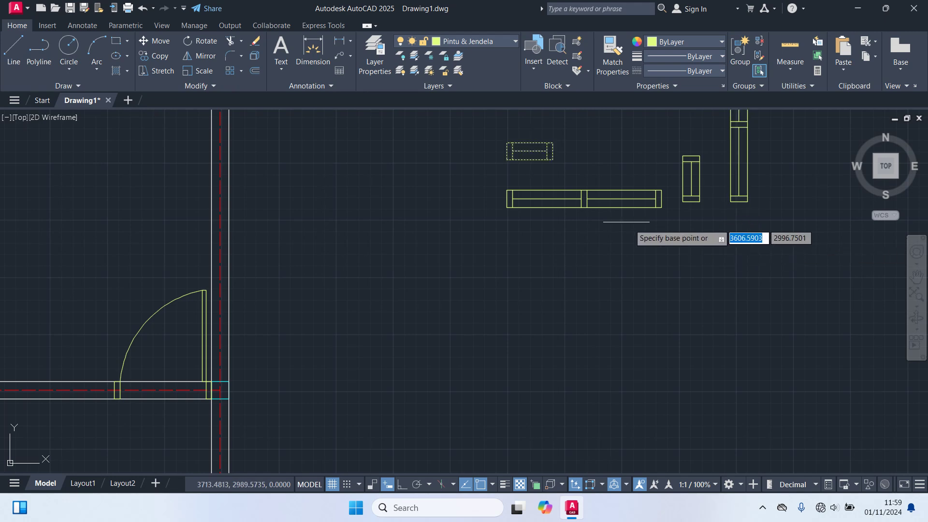
left_click(507, 144)
scroll(537, 290, "down", 8)
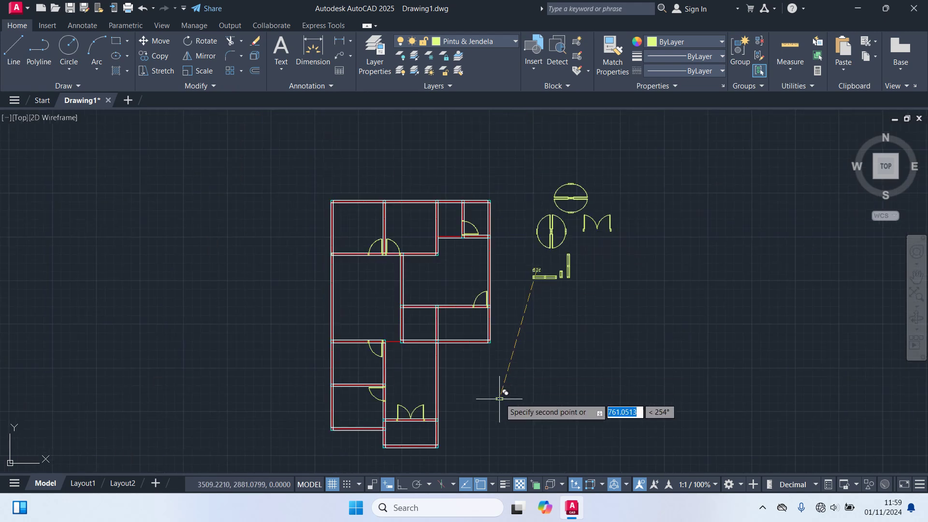
middle_click_drag(481, 404, 616, 249)
scroll(604, 248, "up", 7)
scroll(380, 355, "up", 4)
middle_click_drag(379, 354, 460, 294)
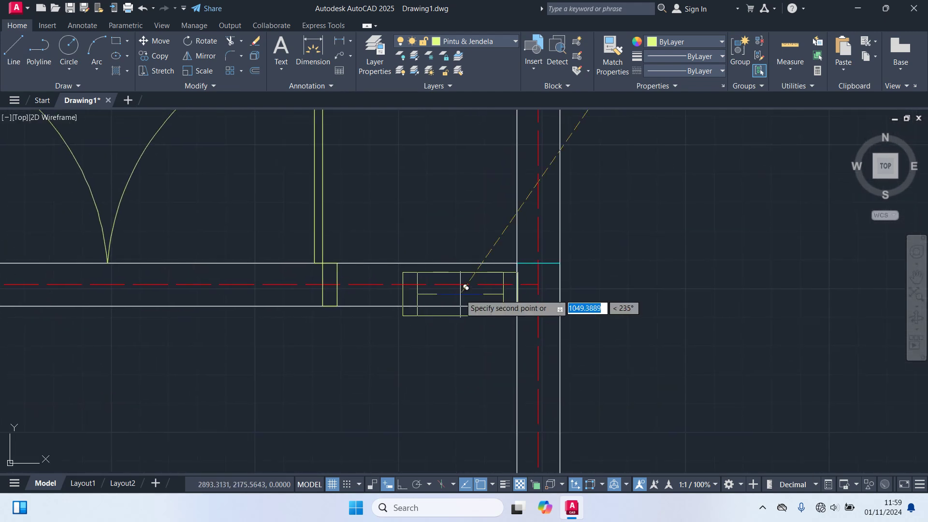
scroll(466, 287, "up", 2)
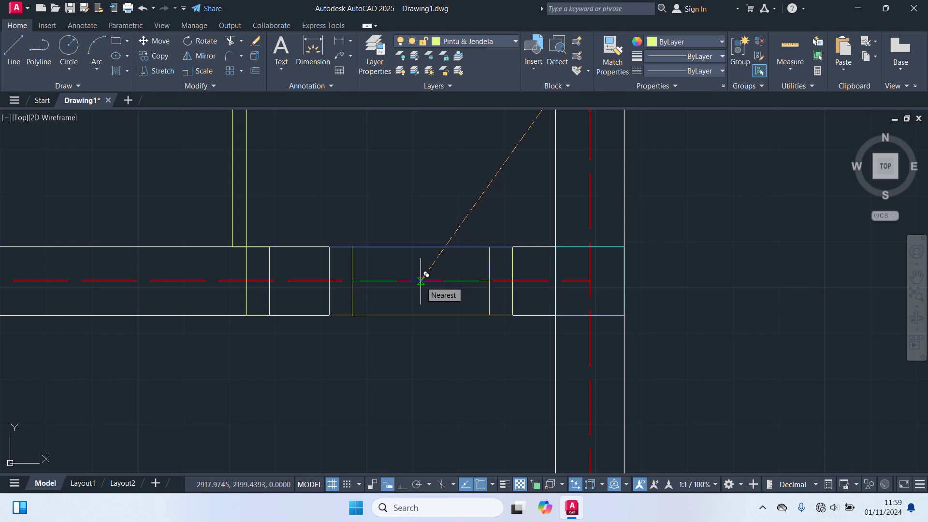
- Place another copy of the small window on the same centre line, about midway between the double door and the column to its left
scroll(416, 290, "down", 5)
middle_click_drag(414, 321, 684, 271)
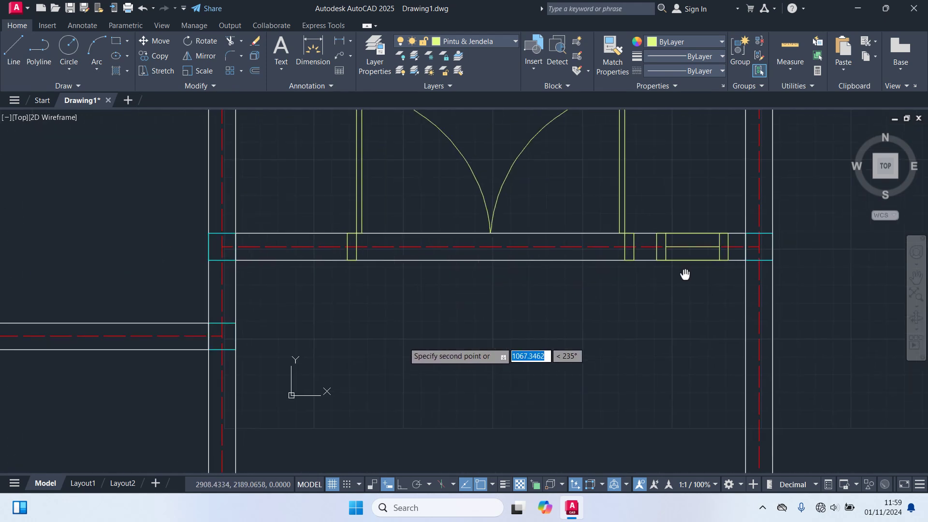
scroll(482, 215, "up", 2)
scroll(482, 215, "up", 4)
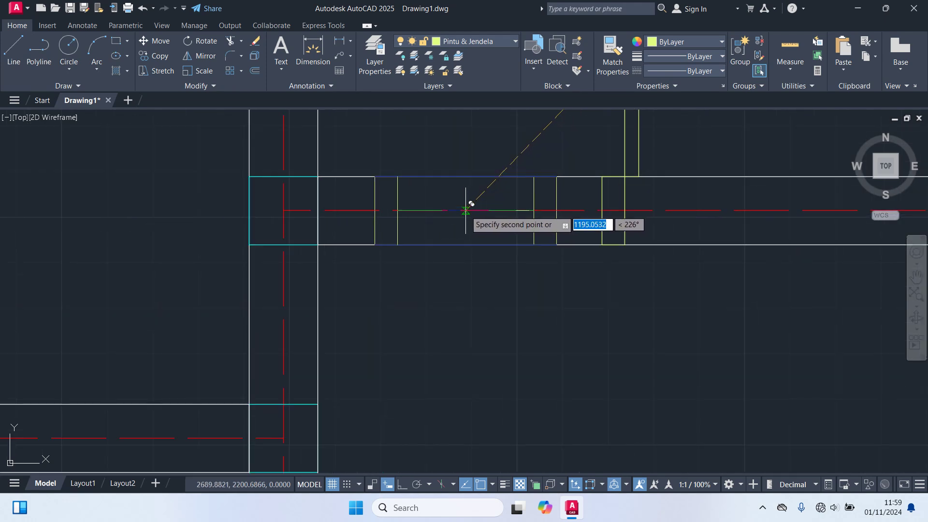
scroll(442, 300, "down", 4)
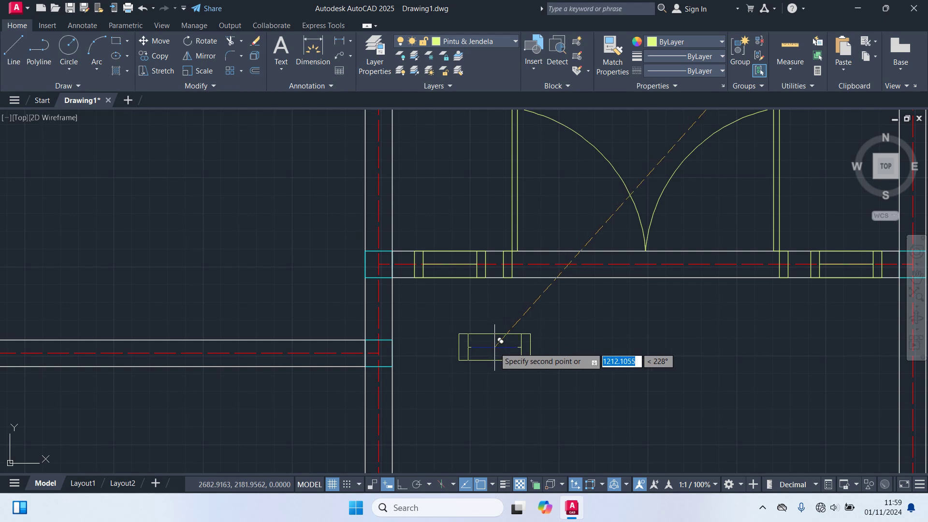
key("Escape")
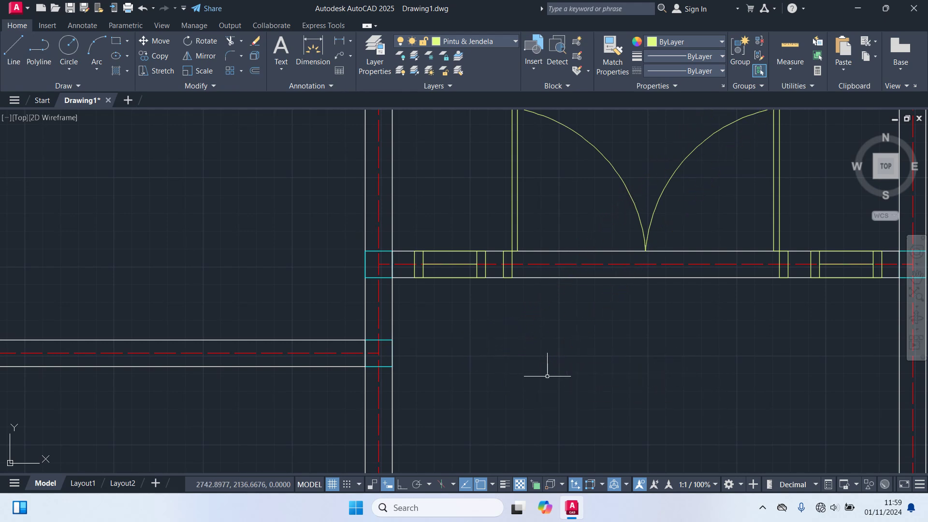
- Copy the long horizontal double window by its centre onto the wall centre line at the middle of the bottom-left room's bottom wall
scroll(538, 372, "down", 4)
scroll(637, 335, "up", 1)
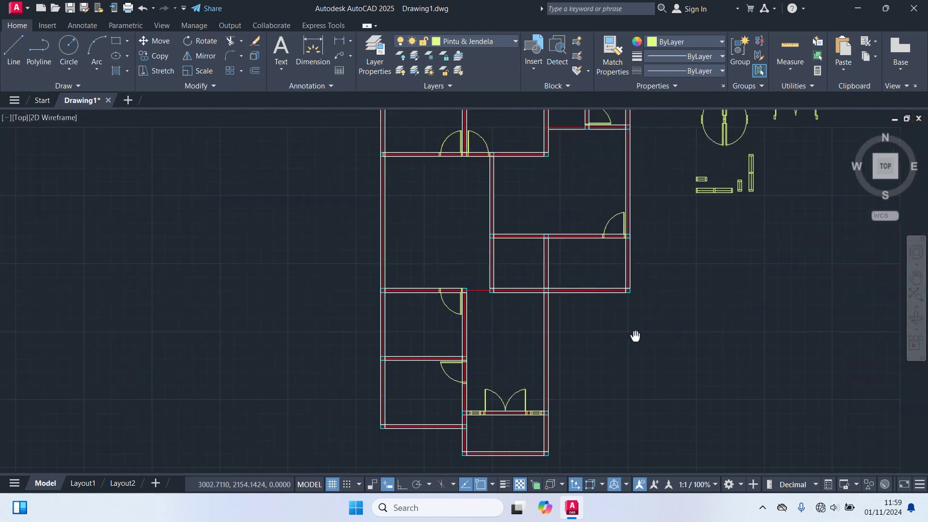
middle_click_drag(636, 336, 563, 304)
scroll(639, 222, "up", 4)
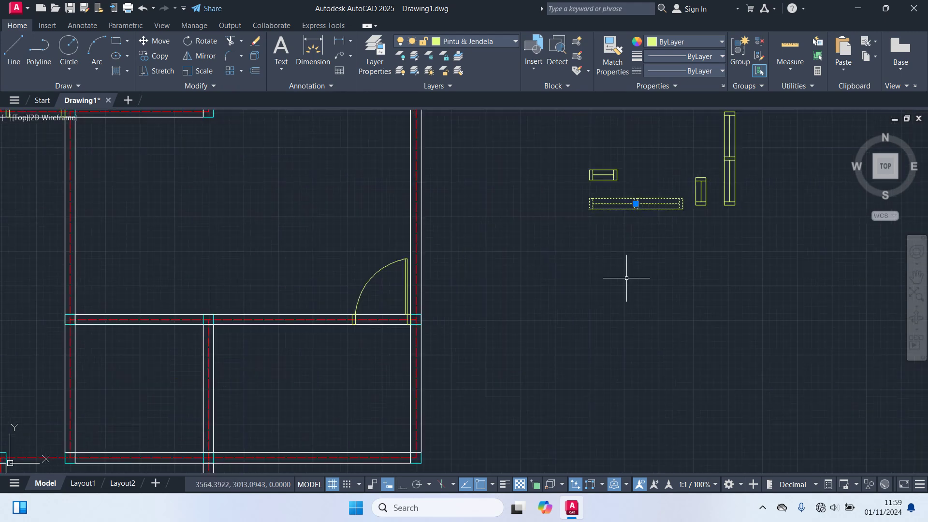
type("m")
key("Return")
scroll(641, 206, "up", 4)
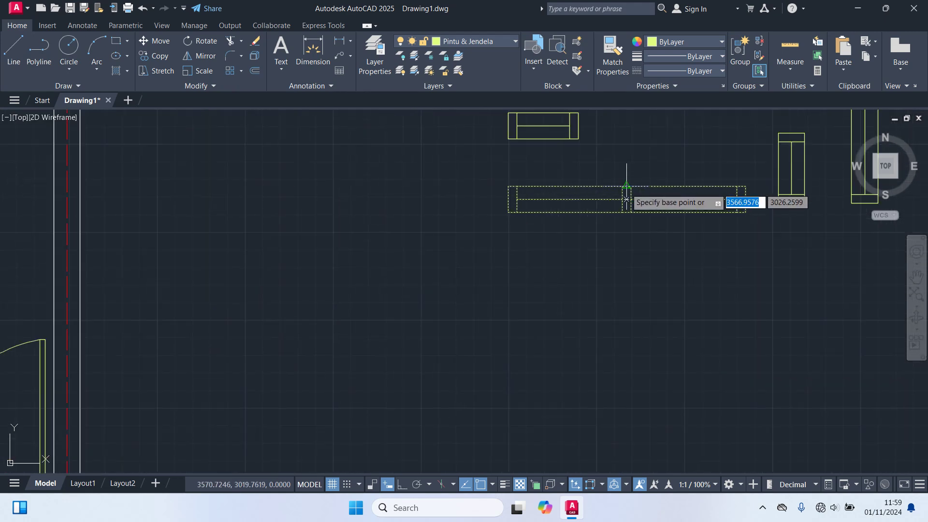
left_click(627, 199)
scroll(563, 332, "down", 10)
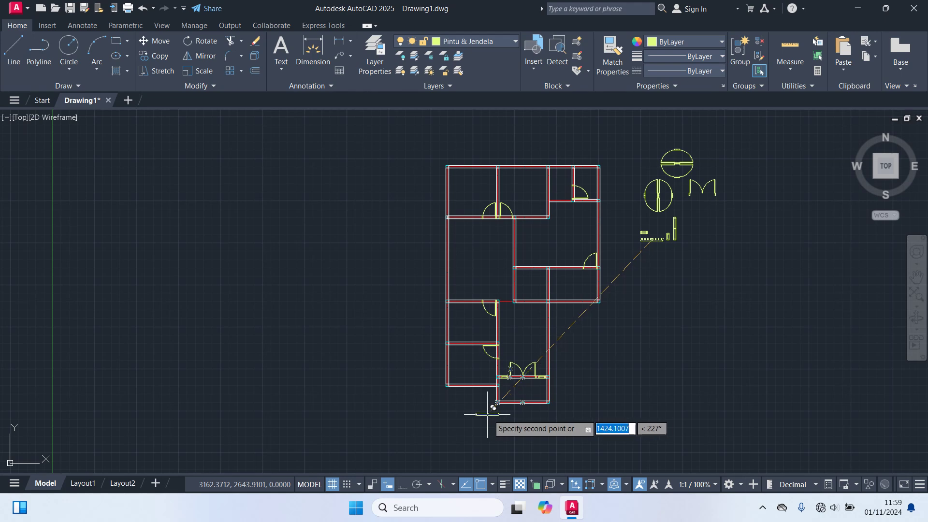
scroll(485, 411, "up", 6)
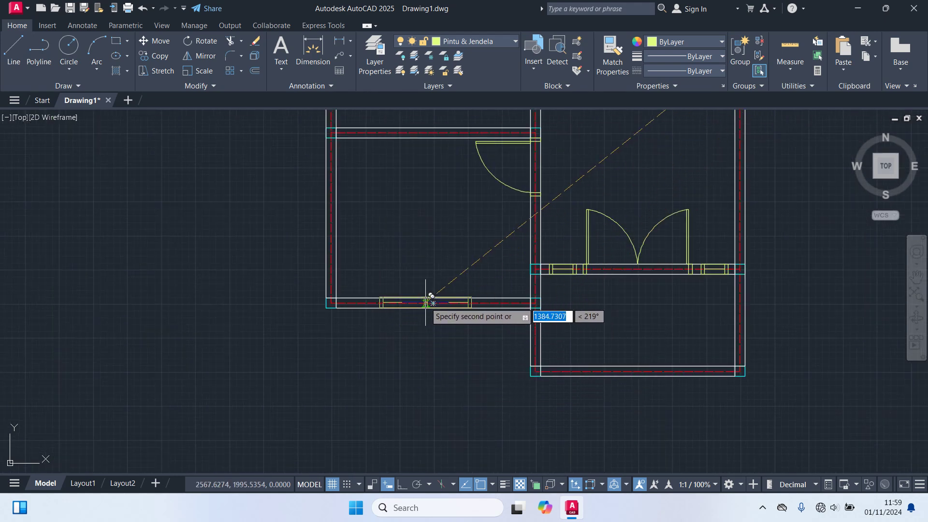
scroll(428, 303, "up", 2)
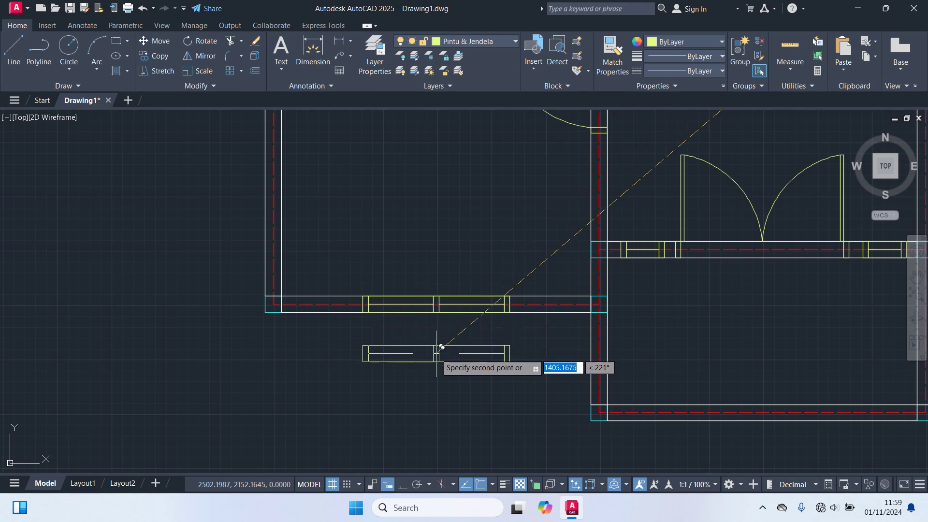
- Place another copy of the long window on the lower-right room's top wall centre line, about midway between the column and the door
scroll(442, 347, "down", 6)
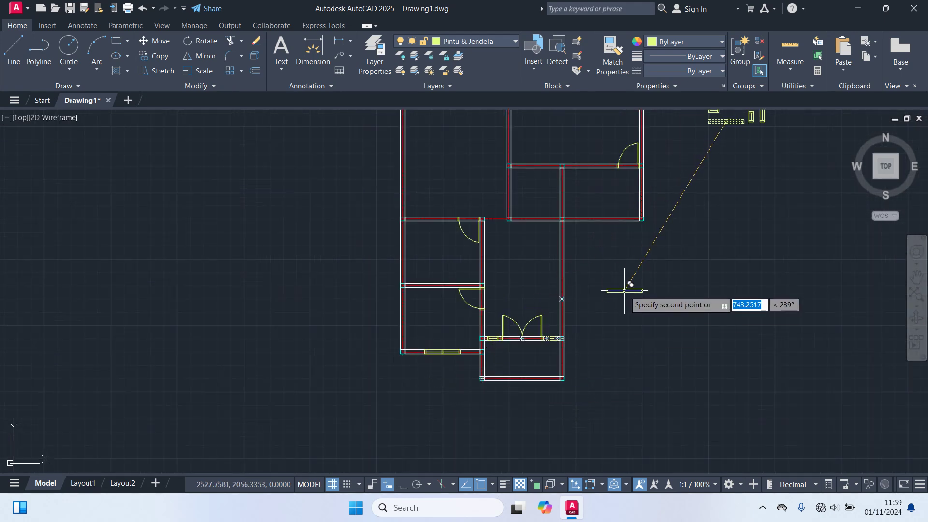
middle_click_drag(625, 290, 599, 364)
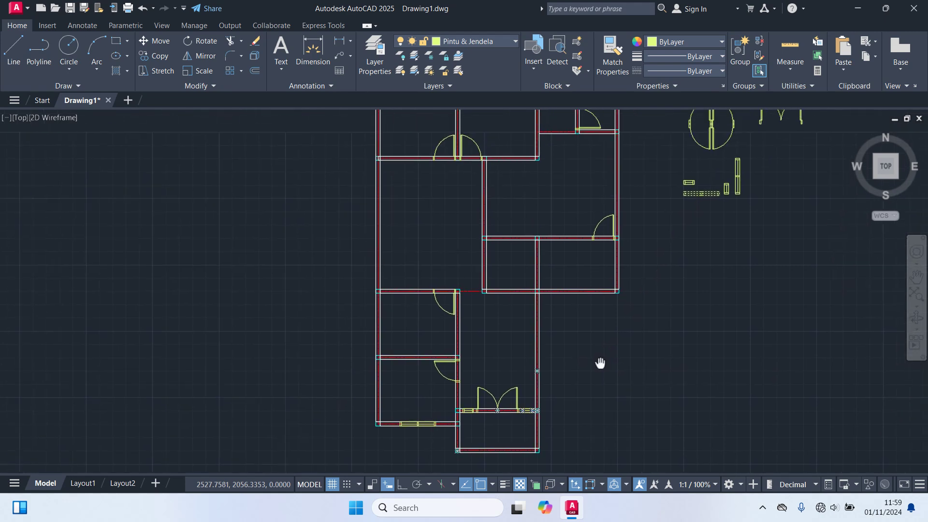
scroll(574, 243, "up", 8)
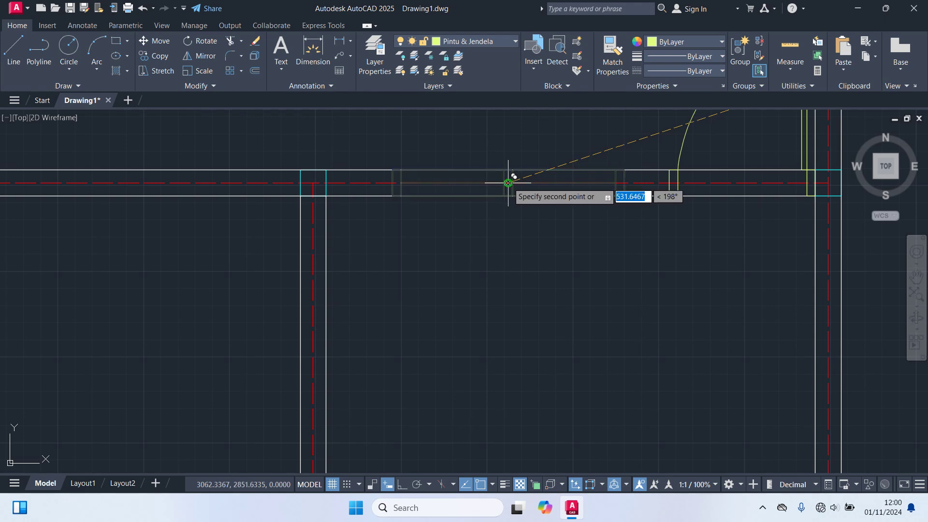
- Place two more copies of the long window in the top outer wall, about mid-wall in each of the two top-left rooms
scroll(511, 183, "down", 7)
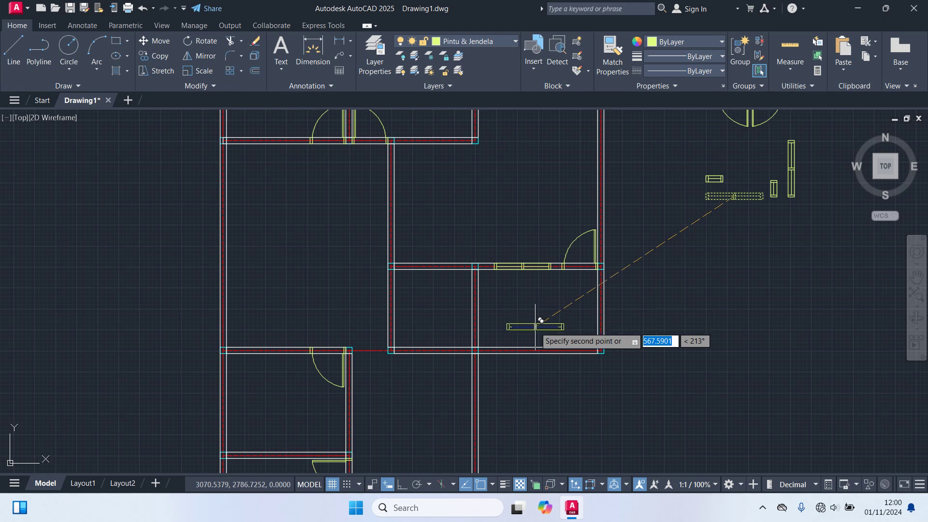
scroll(508, 290, "down", 3)
scroll(478, 194, "up", 7)
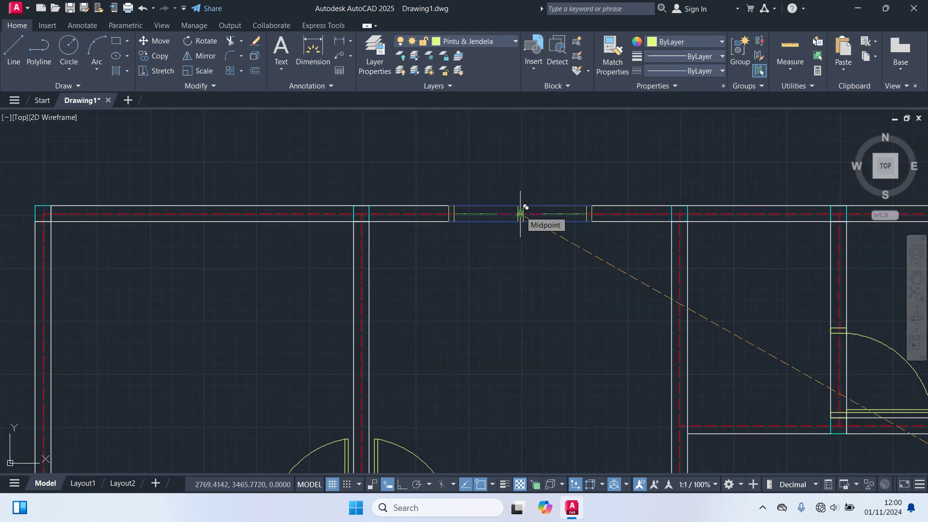
middle_click_drag(443, 285, 634, 289)
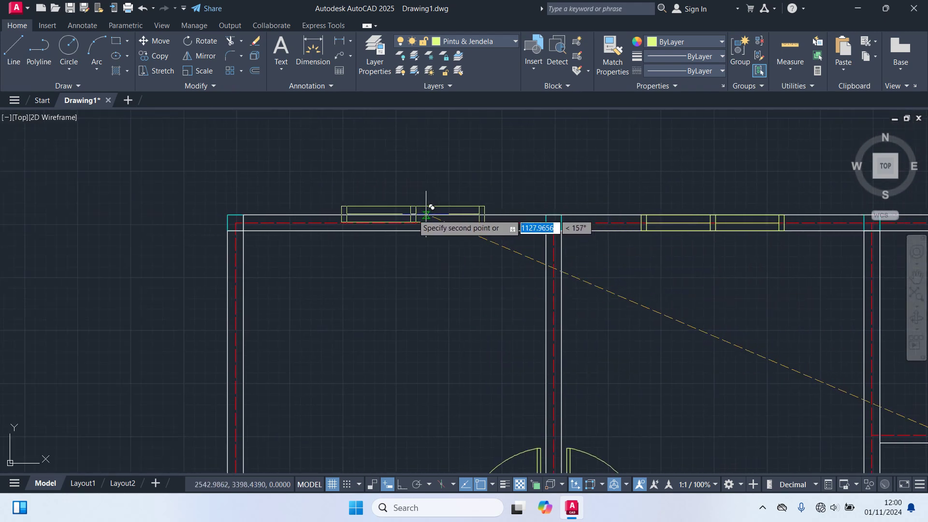
scroll(425, 207, "up", 4)
scroll(400, 220, "down", 2)
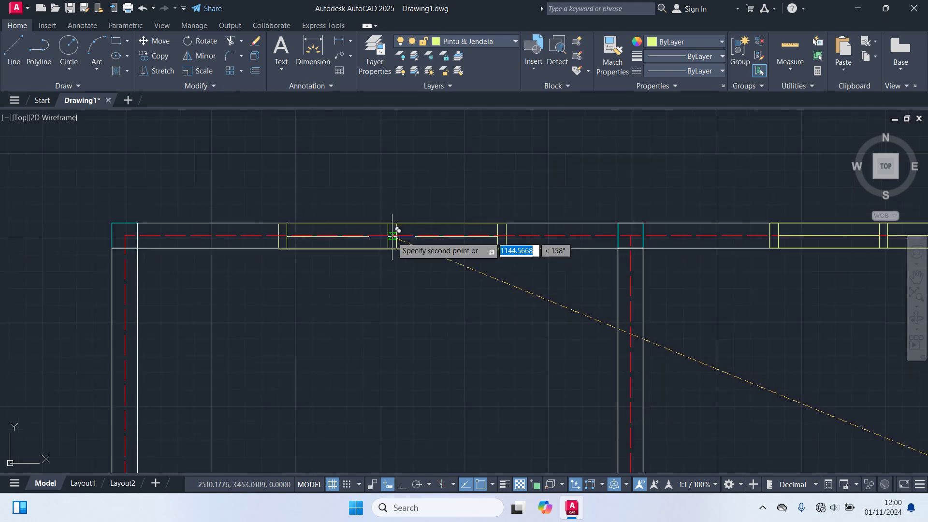
scroll(378, 354, "down", 5)
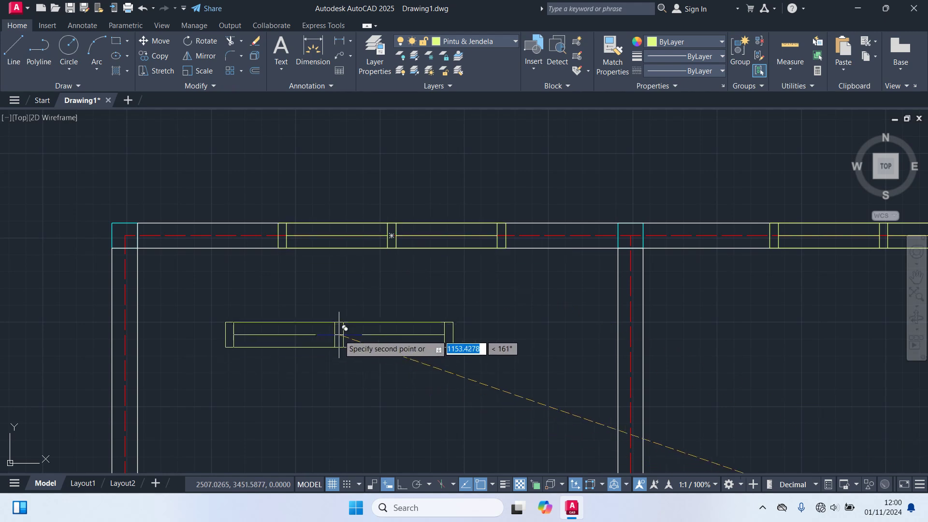
middle_click_drag(378, 355, 478, 222)
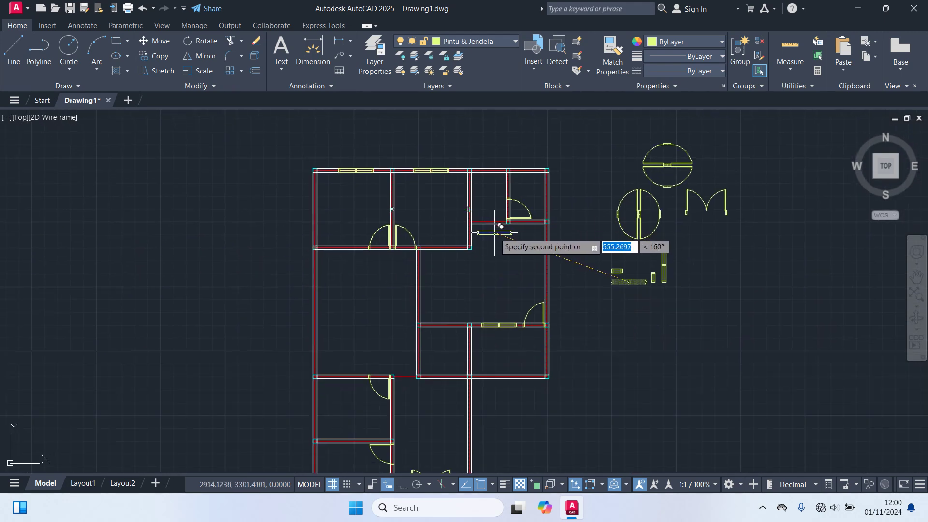
key("Escape")
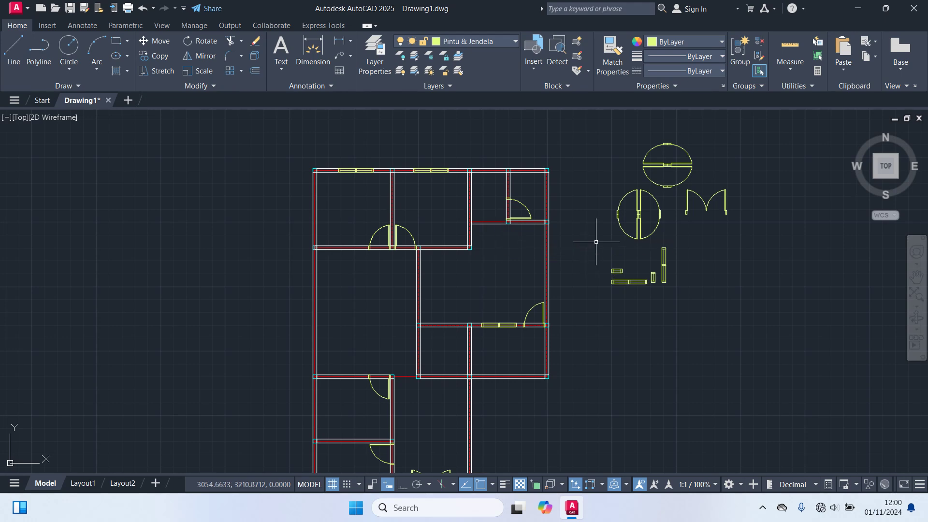
- Copy the small horizontal window by its centre onto the top wall centre line, about mid-wall above the left of the two small top-right rooms
scroll(619, 266, "up", 4)
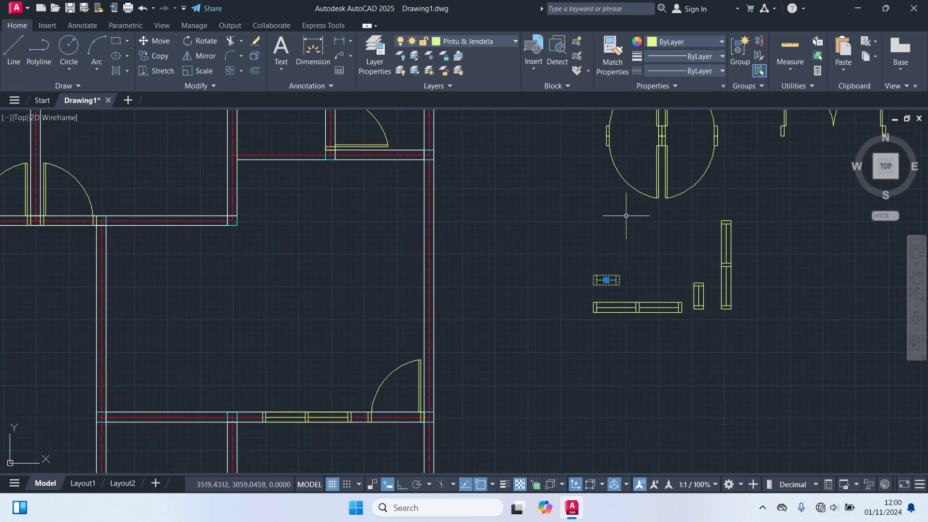
type("m")
key("Return")
scroll(638, 292, "up", 3)
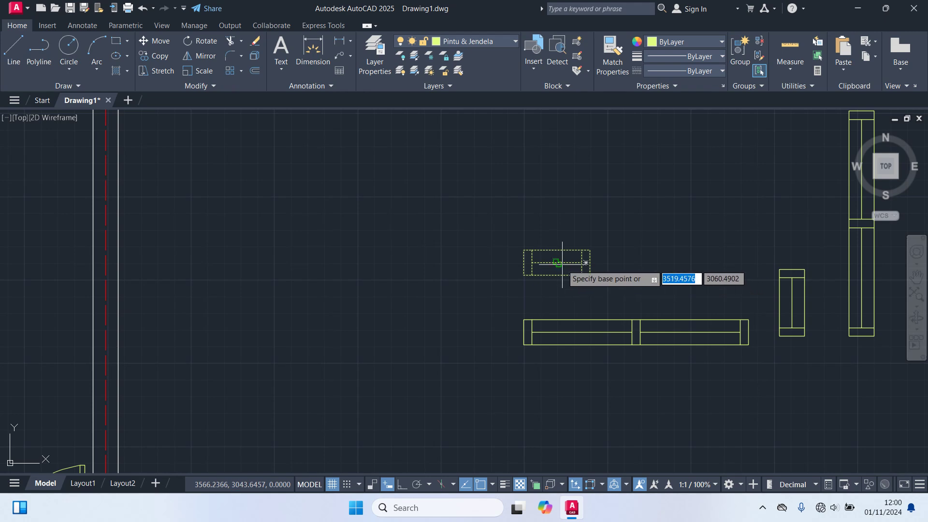
scroll(435, 276, "down", 5)
scroll(353, 150, "up", 4)
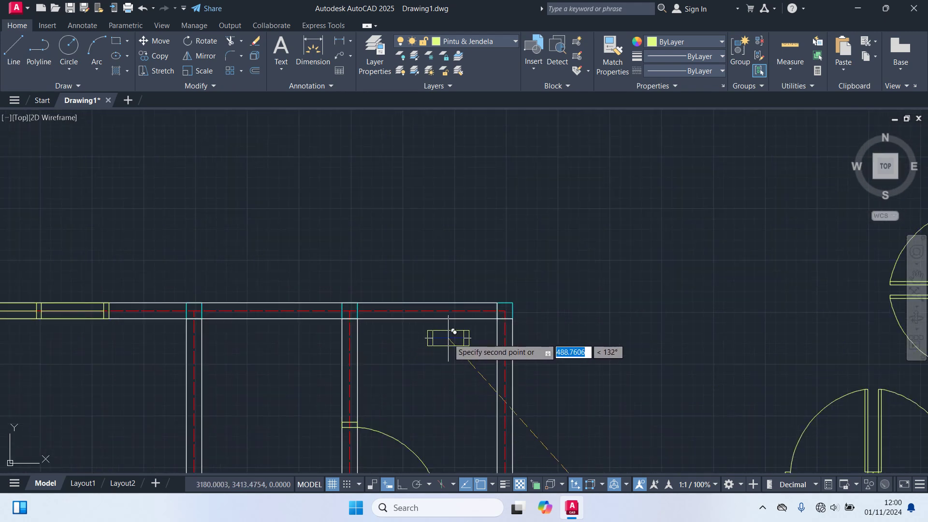
scroll(255, 315, "up", 4)
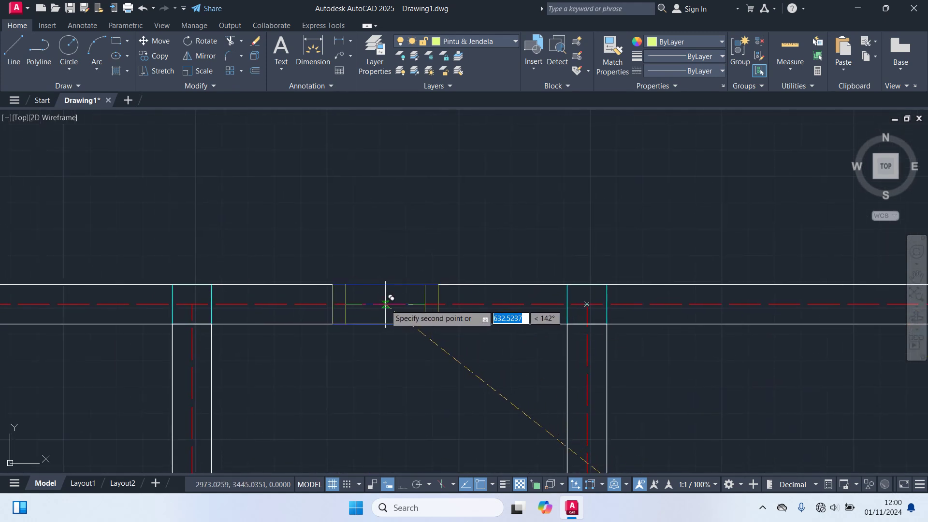
- Place another copy of the small horizontal window on the same centre line, about mid-wall above the top-right corner room
middle_click_drag(243, 351, 394, 321)
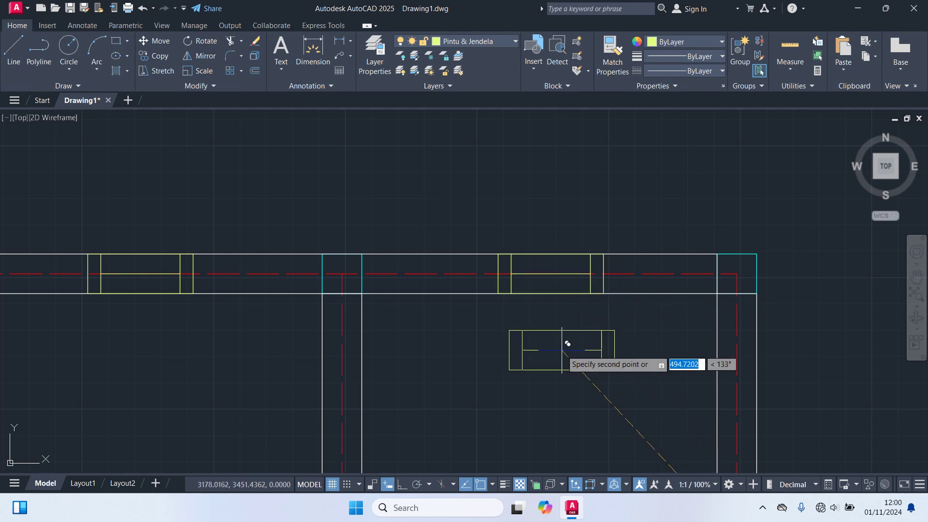
scroll(561, 362, "down", 5)
middle_click_drag(564, 372, 572, 201)
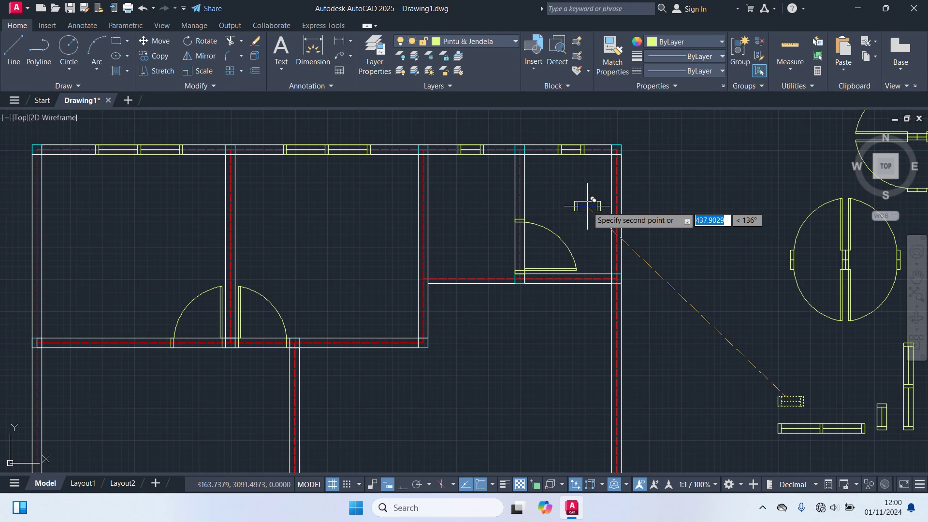
scroll(593, 235, "down", 2)
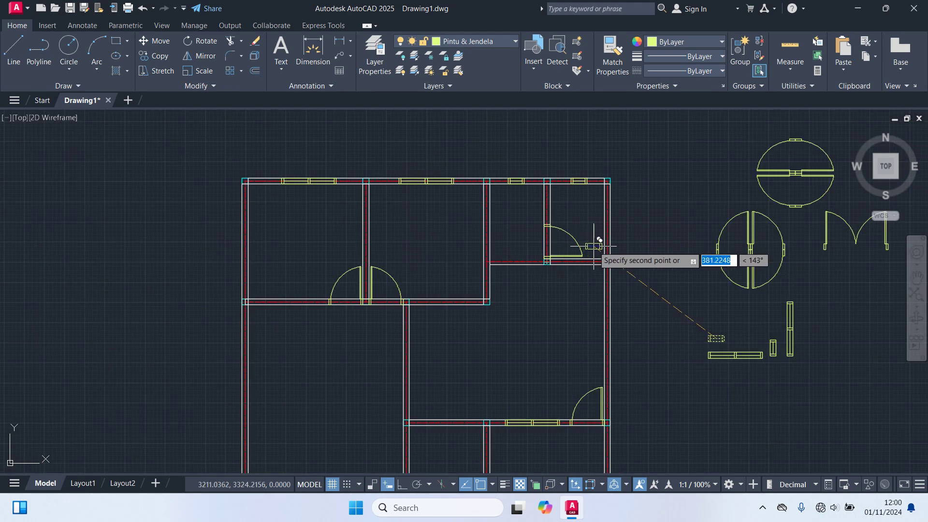
key("Escape")
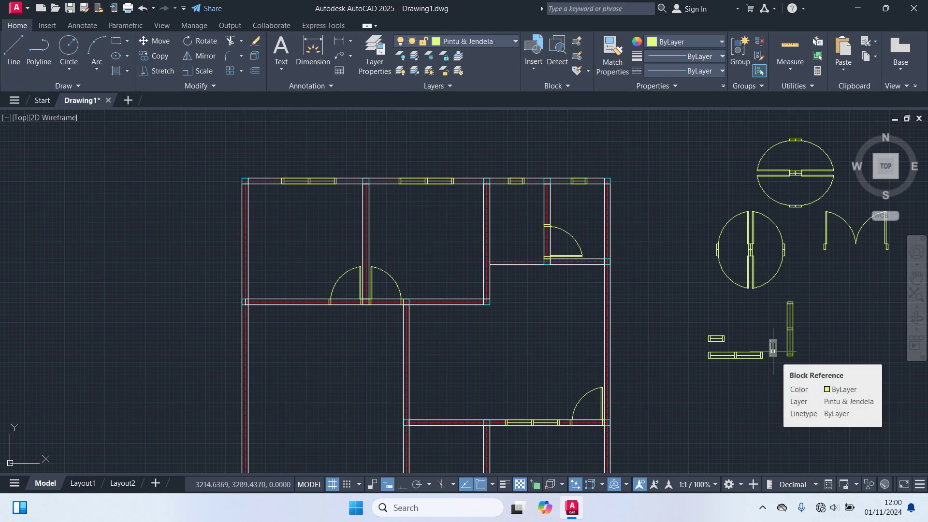
- Copy the small vertical window by its centre onto the midpoint of the wall between the two lower-right rooms
left_click(773, 350)
scroll(753, 392, "up", 4)
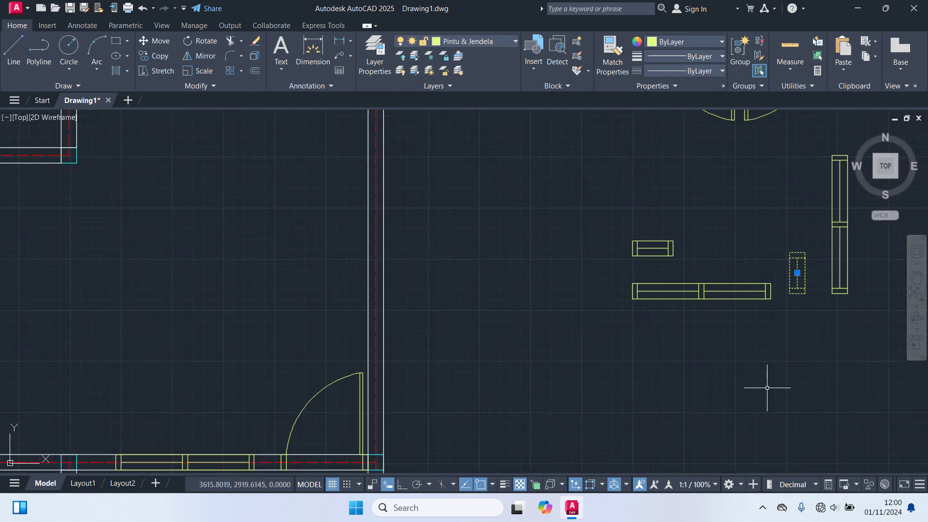
key("Return")
scroll(807, 294, "up", 4)
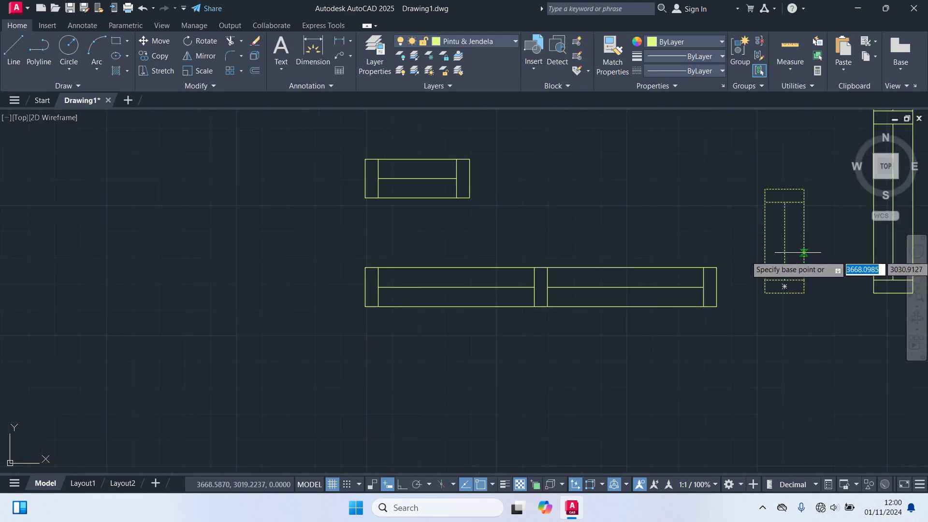
left_click(798, 291)
scroll(714, 356, "down", 5)
scroll(636, 201, "up", 1)
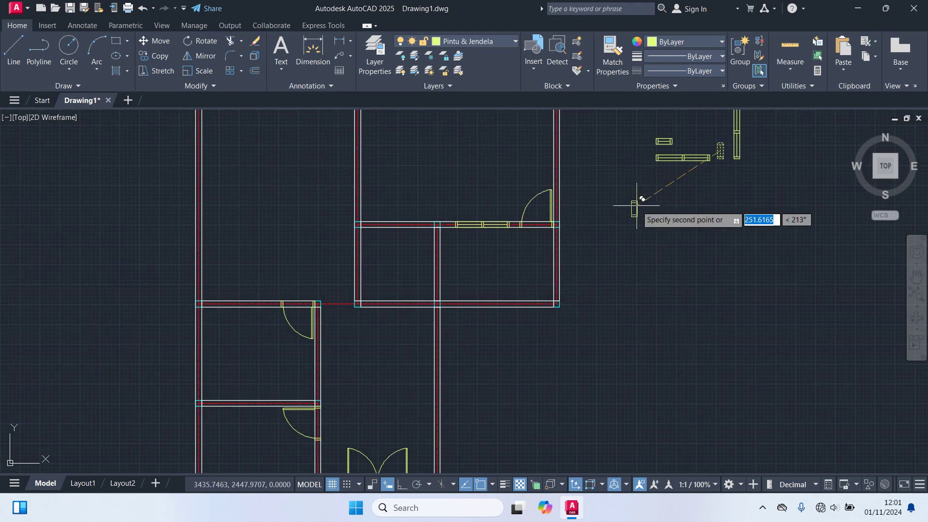
scroll(450, 288, "up", 4)
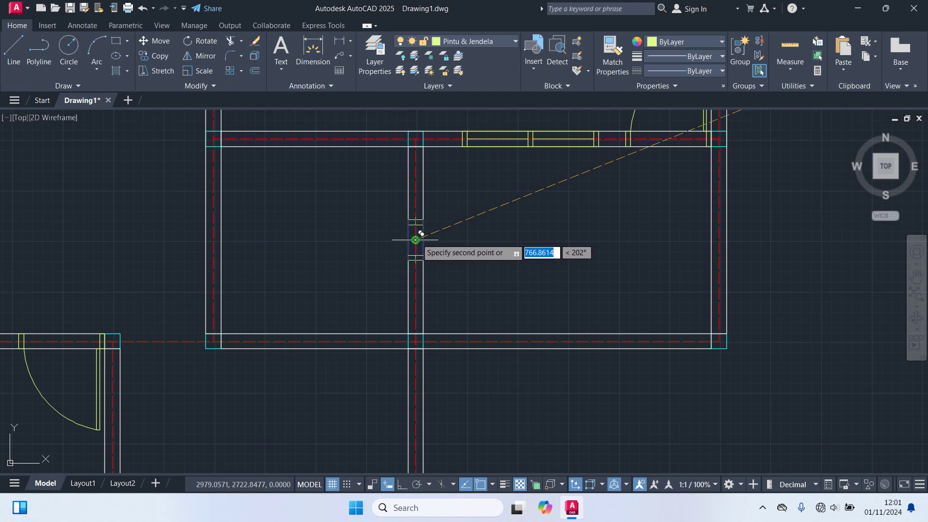
scroll(628, 286, "down", 4)
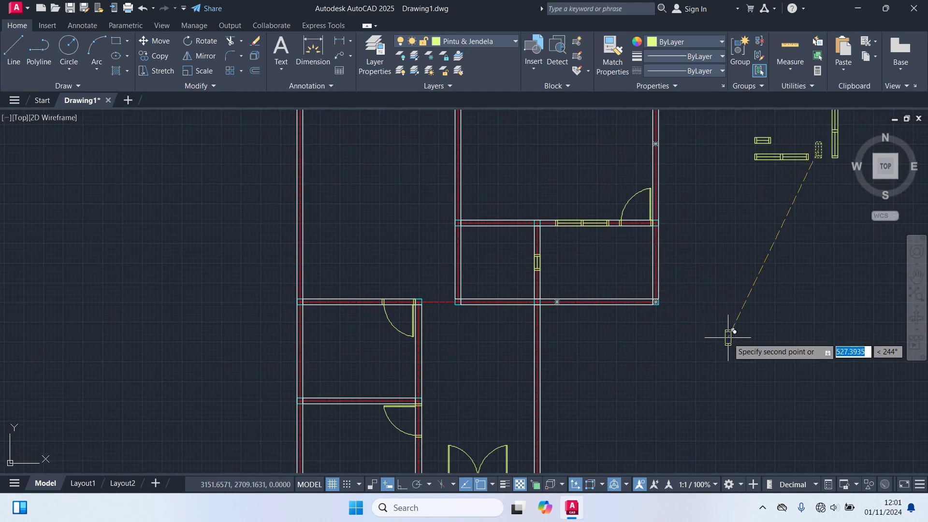
key("Escape")
- Copy the long vertical double window by its centre onto the left outer wall's centre line, about mid-wall in the large left room
scroll(735, 335, "down", 4)
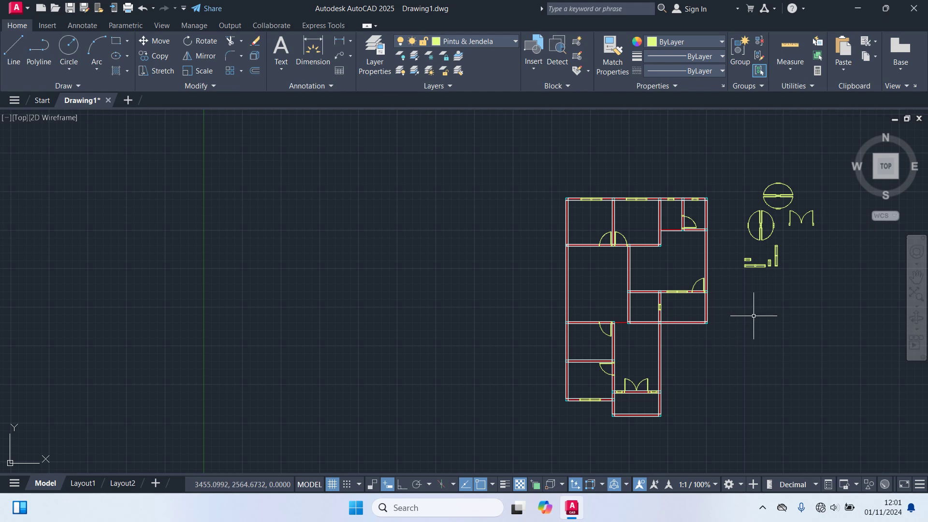
scroll(767, 269, "up", 6)
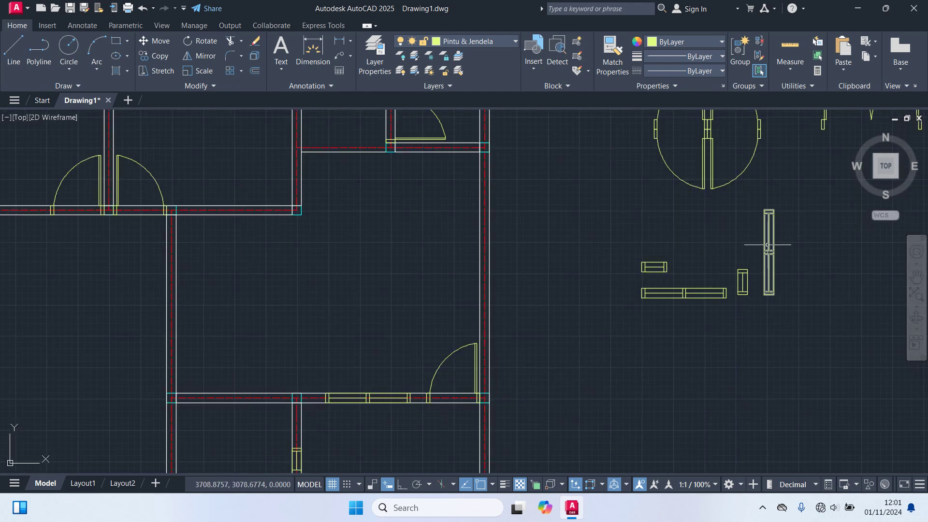
type("co")
key("Return")
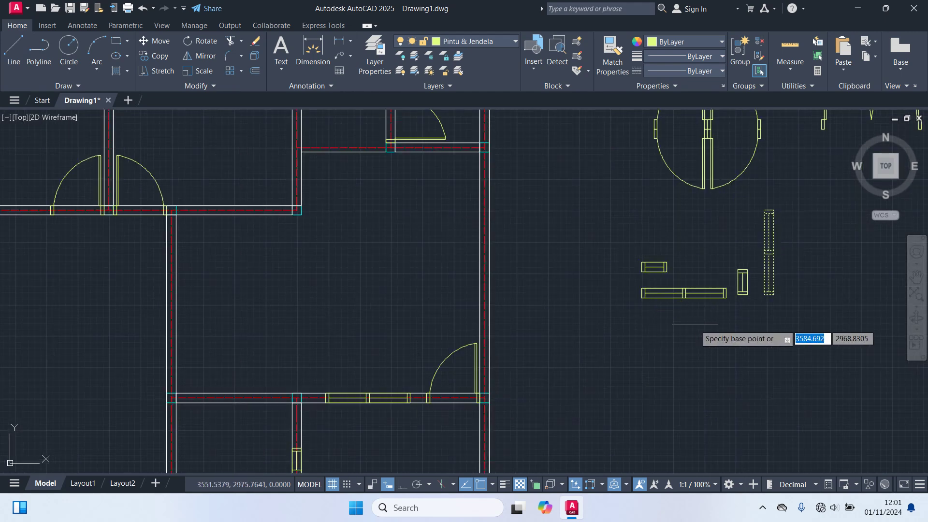
scroll(765, 272, "up", 6)
left_click(779, 194)
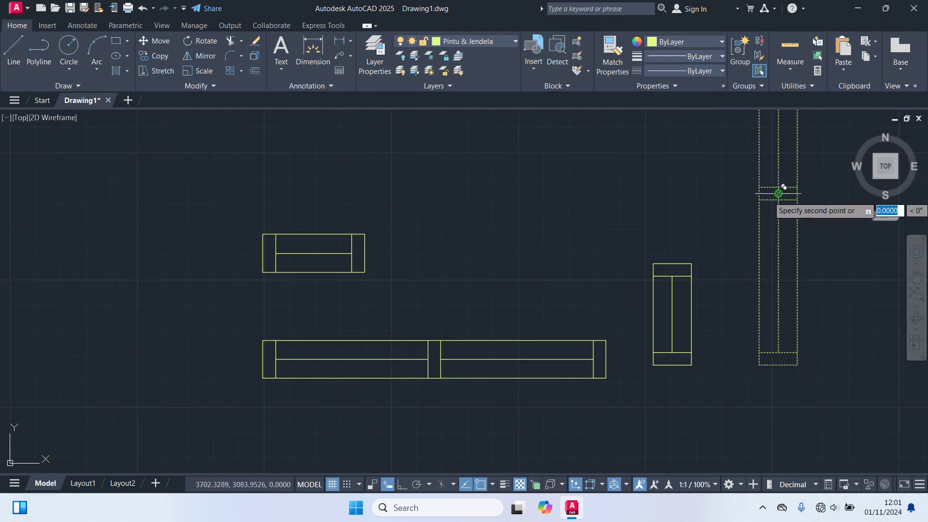
scroll(720, 317, "down", 6)
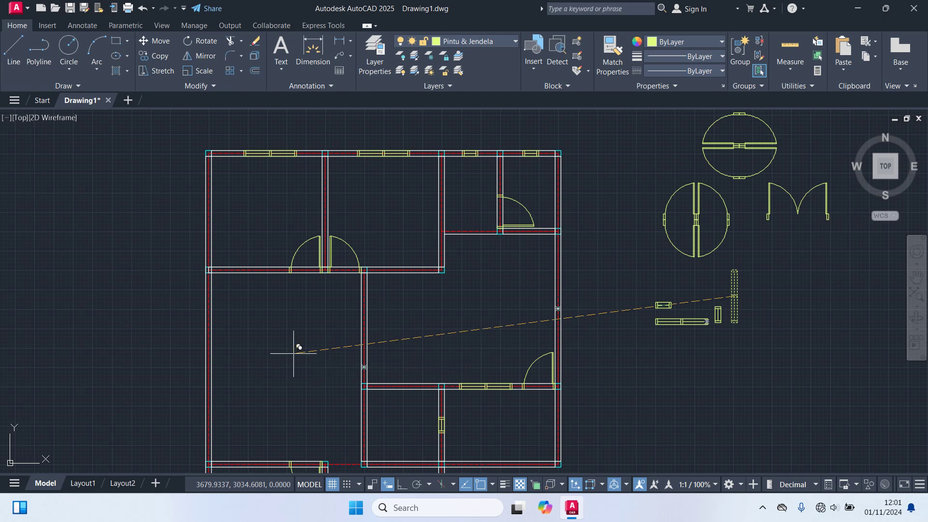
middle_click_drag(293, 353, 414, 253)
scroll(334, 251, "up", 2)
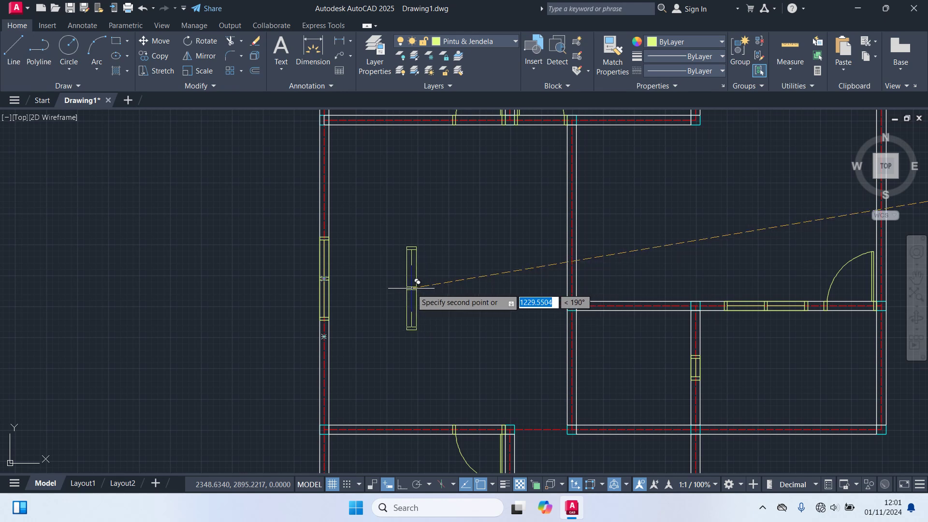
- Copy the long vertical double window onto the left outer wall's centre line, about mid-wall in the room below the large left room
scroll(410, 288, "down", 3)
middle_click_drag(408, 296, 412, 139)
scroll(371, 283, "up", 2)
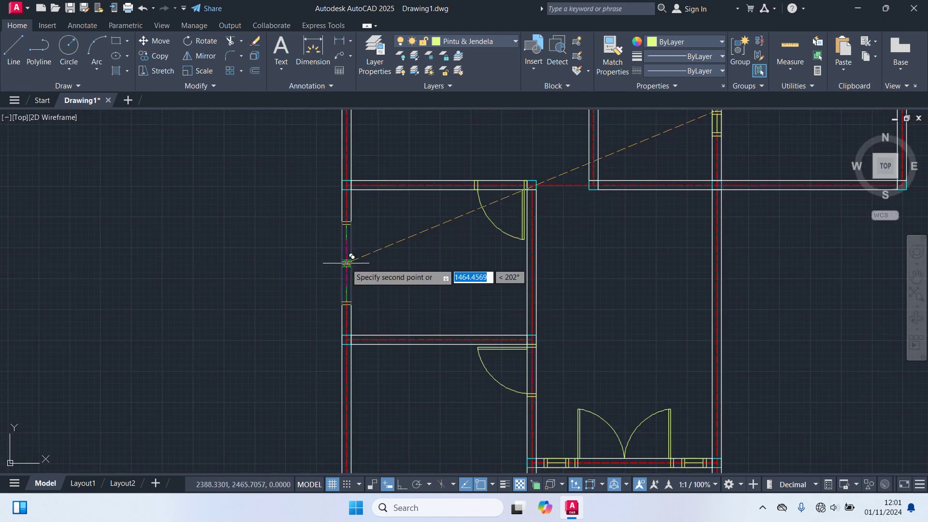
left_click(347, 264)
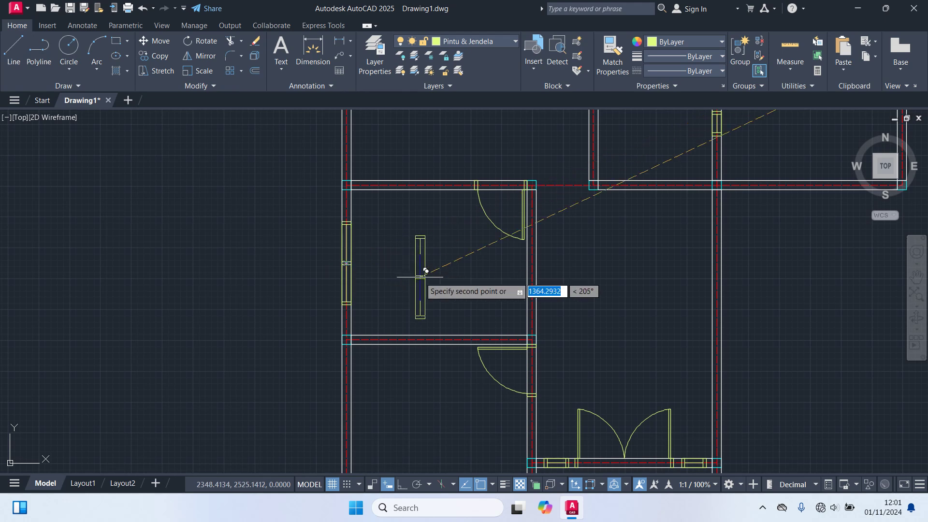
- Place another copy of the long vertical double window on the right outer wall's centre line, above the door in the large right room
scroll(425, 271, "down", 5)
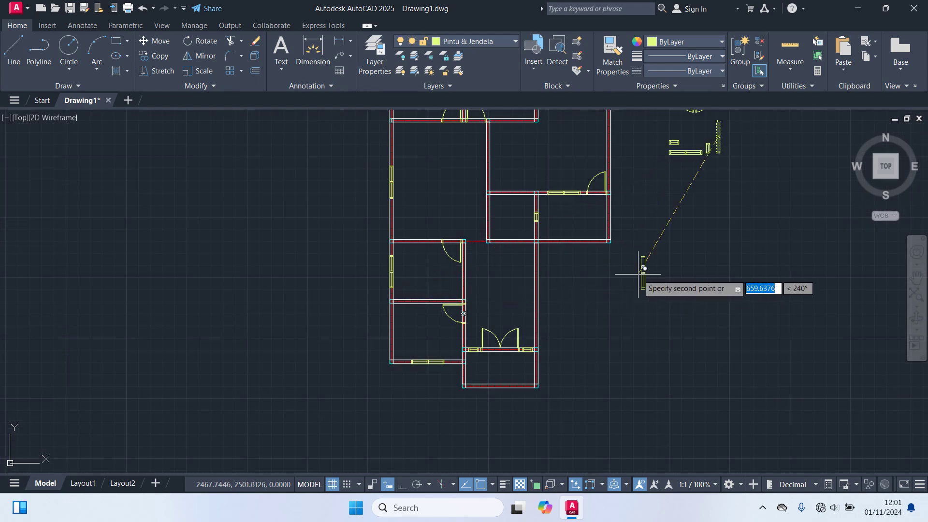
middle_click_drag(642, 266, 559, 398)
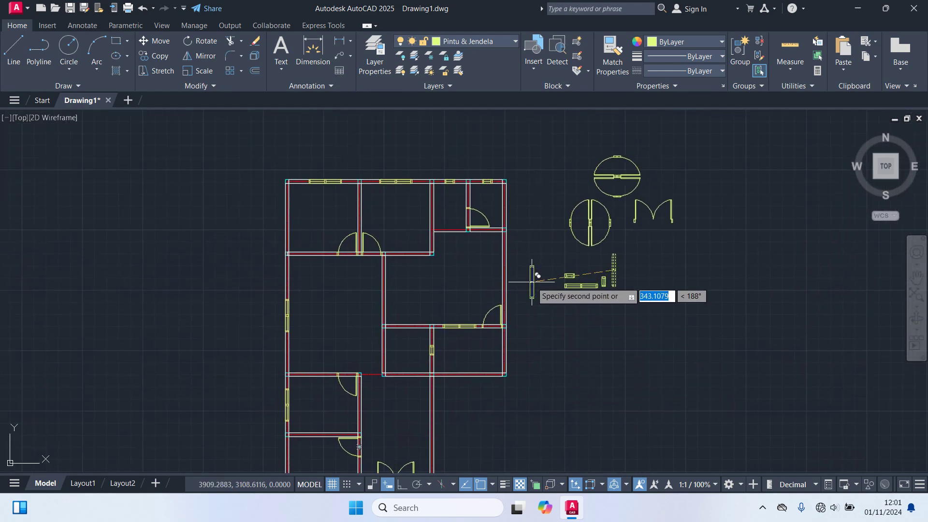
scroll(524, 270, "up", 4)
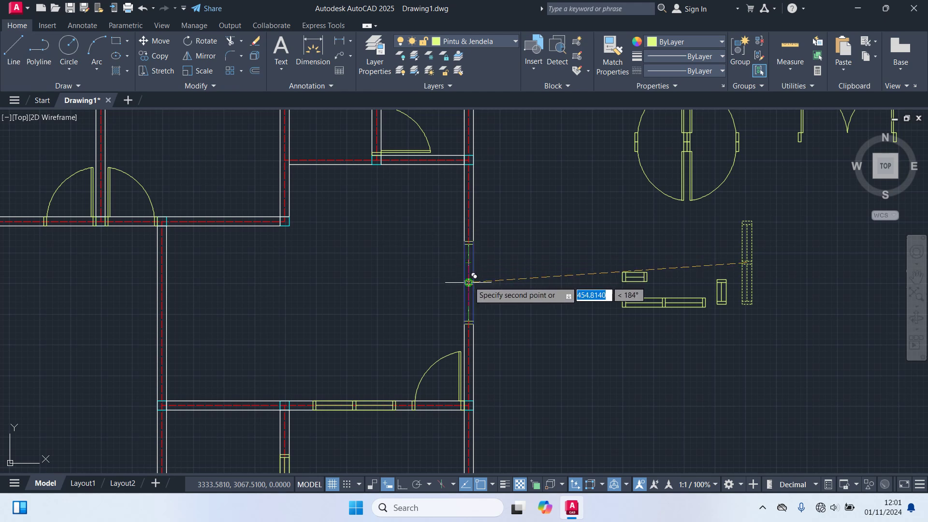
left_click(468, 282)
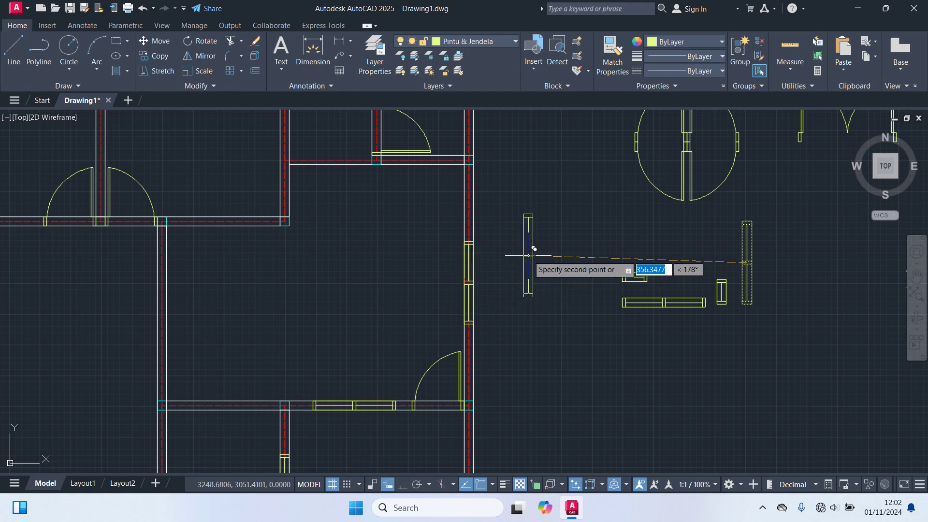
key("Escape")
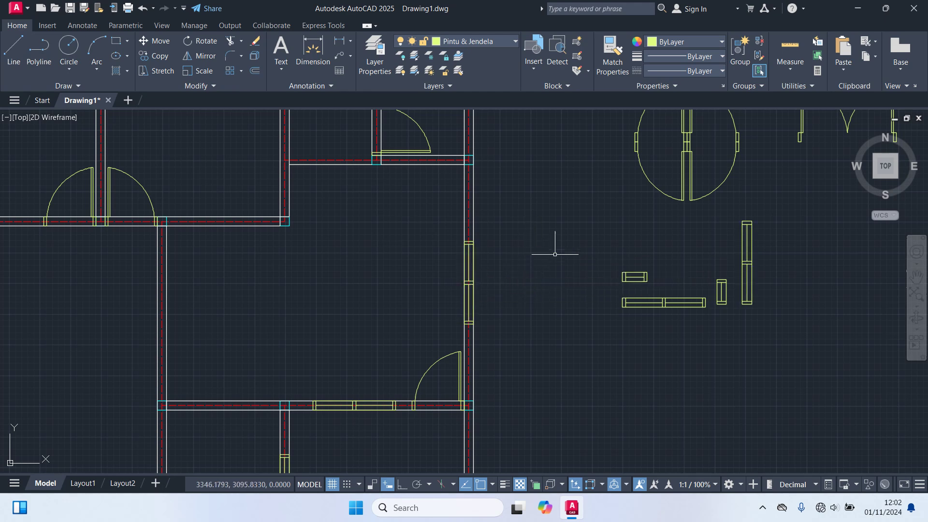
- Erase all the leftover source door and window blocks beside the floor plan
scroll(582, 263, "down", 2)
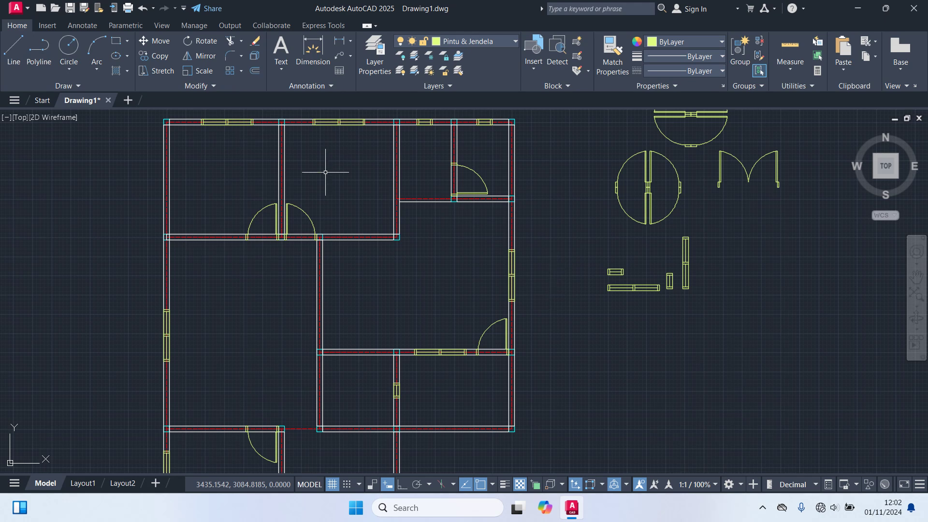
middle_click_drag(266, 342, 271, 289)
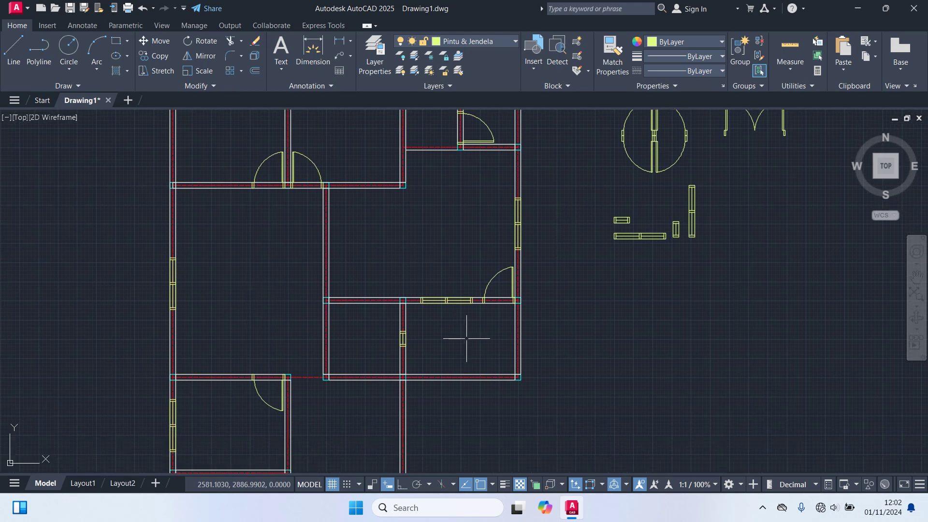
middle_click_drag(466, 339, 513, 247)
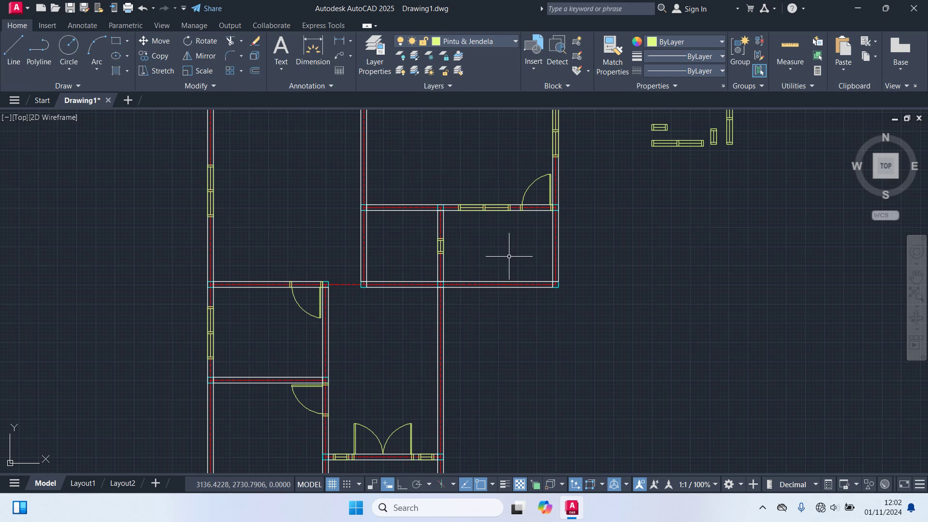
middle_click_drag(418, 306, 455, 208)
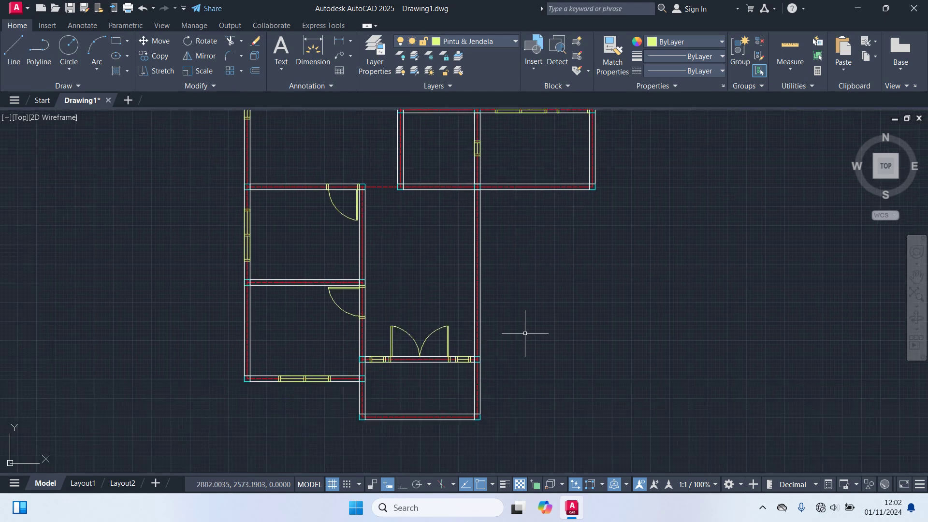
scroll(516, 352, "down", 2)
middle_click_drag(635, 248, 574, 356)
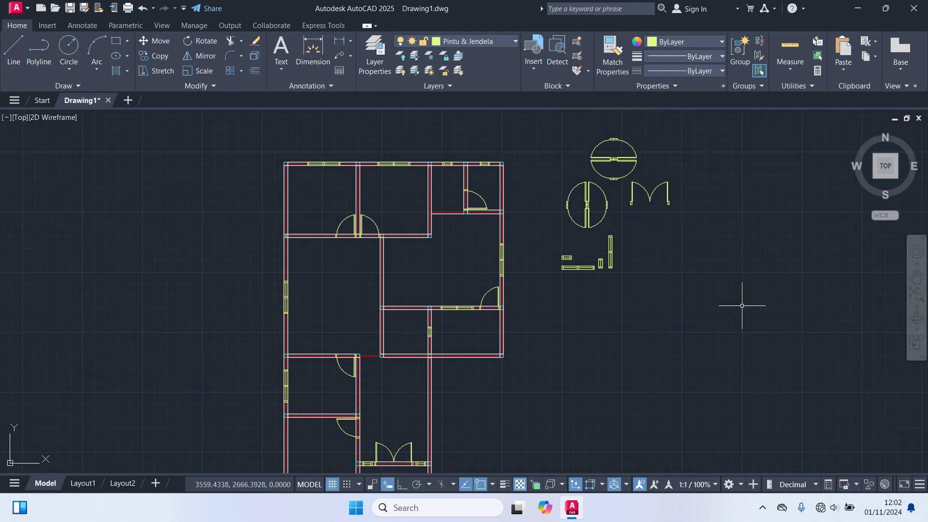
left_click(747, 339)
left_click(548, 129)
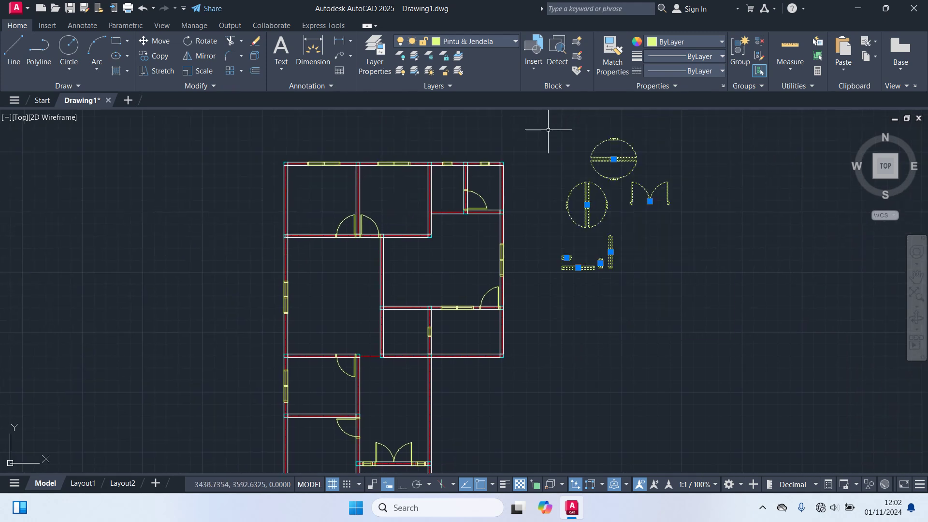
key("Delete")
- Trim away the inner wall lines around the front porch below the double entrance door, between the corner columns
scroll(597, 246, "down", 2)
middle_click_drag(584, 290, 599, 278)
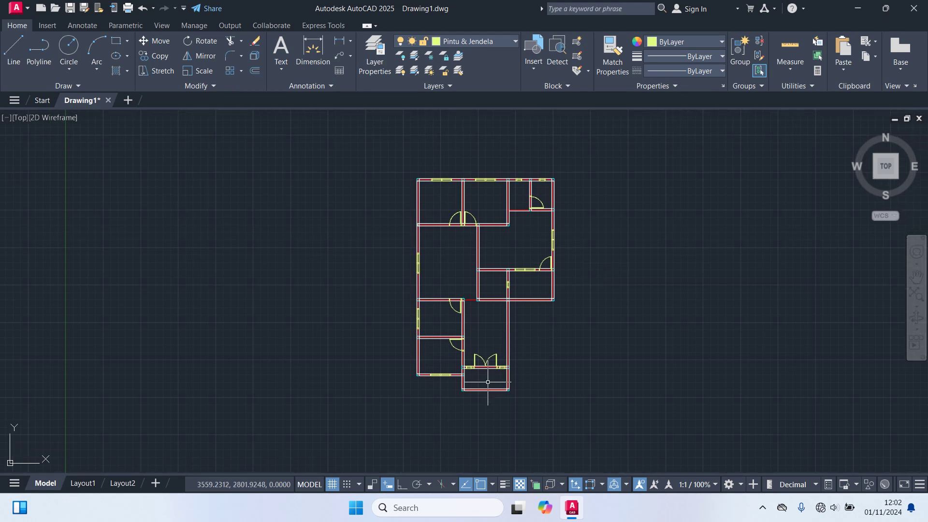
scroll(485, 376, "up", 4)
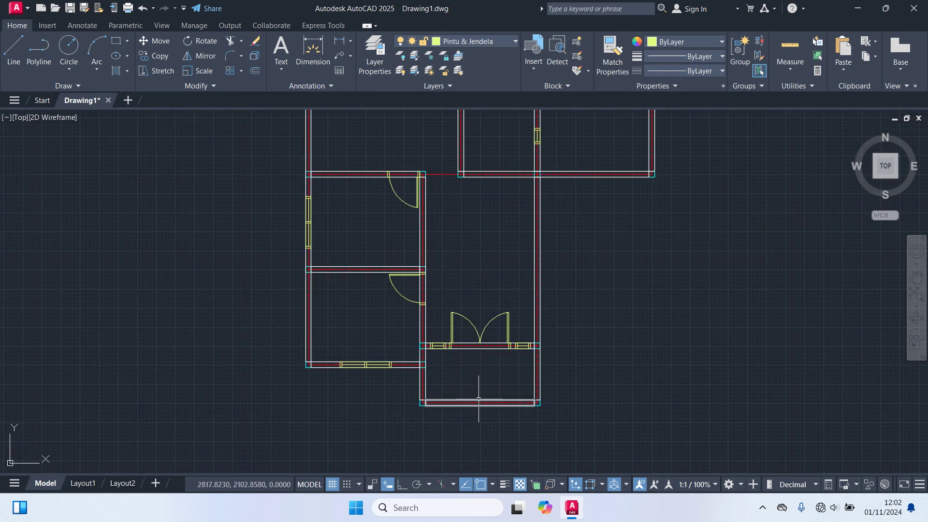
type("r")
key("Return")
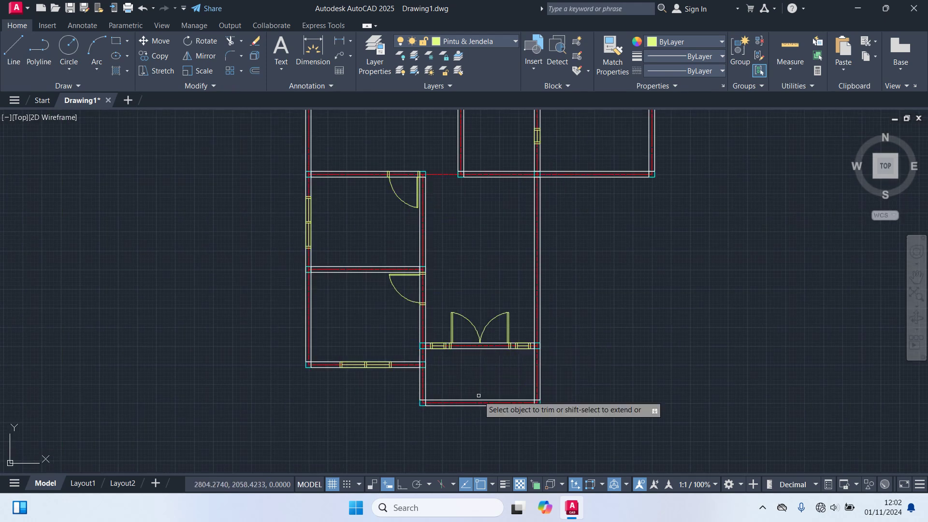
scroll(478, 391, "up", 2)
scroll(479, 390, "up", 2)
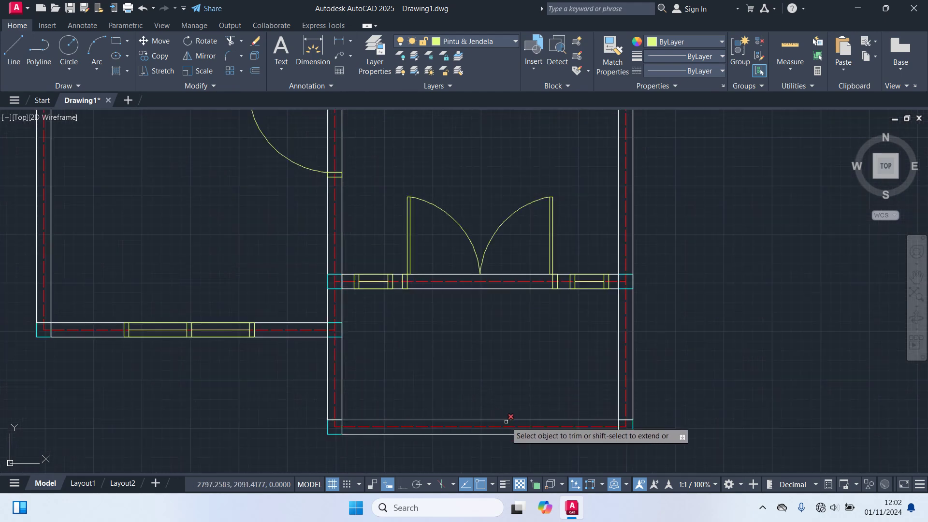
left_click(343, 389)
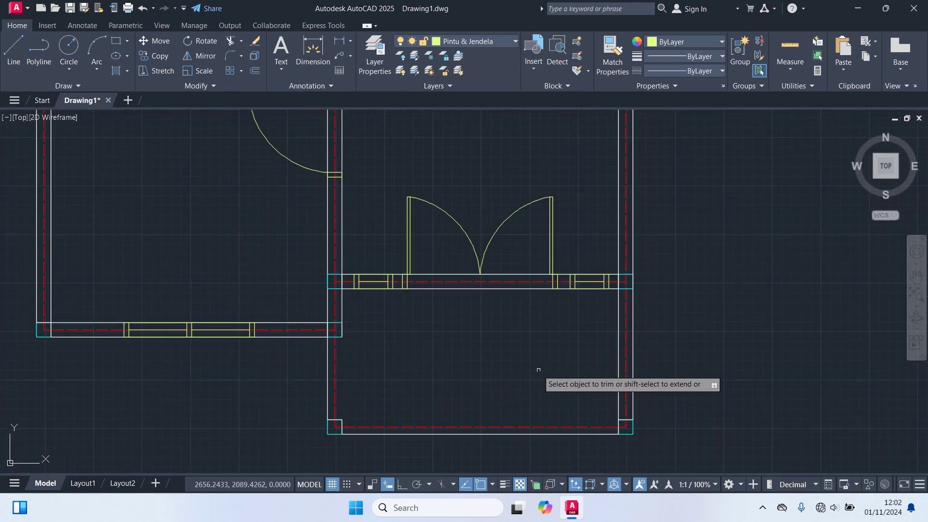
left_click(618, 377)
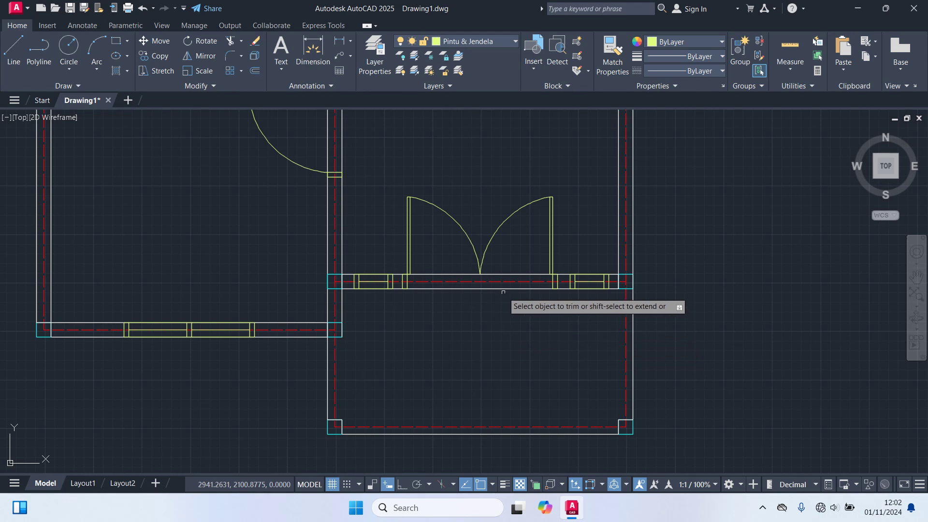
- Trim the outer wall line across the double entrance door's opening between its jambs
left_click(494, 289)
scroll(434, 346, "down", 2)
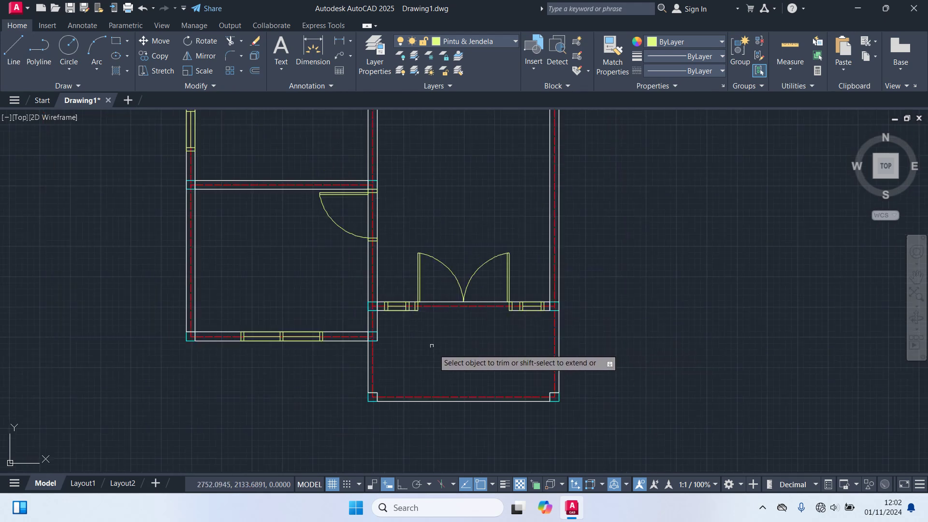
middle_click_drag(425, 261, 467, 369)
scroll(416, 334, "up", 2)
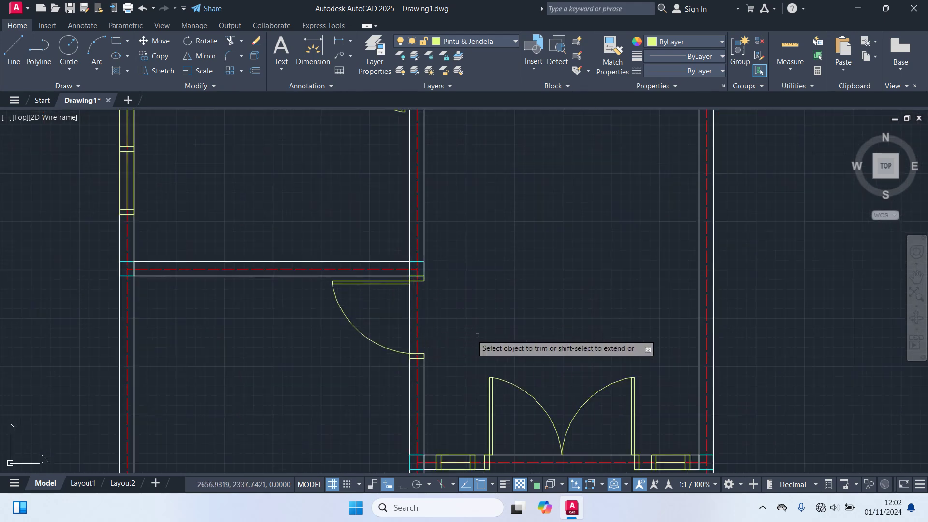
scroll(476, 339, "down", 4)
scroll(468, 319, "up", 1)
scroll(448, 277, "up", 3)
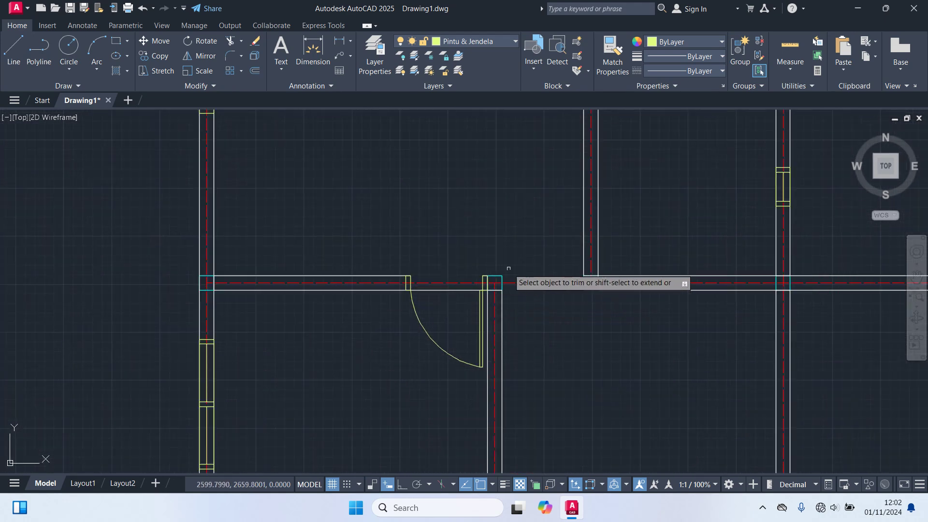
- Trim the lower wall line across the openings of the two back-to-back doors of the upper rooms
scroll(623, 294, "down", 4)
scroll(624, 266, "down", 3)
scroll(522, 260, "up", 5)
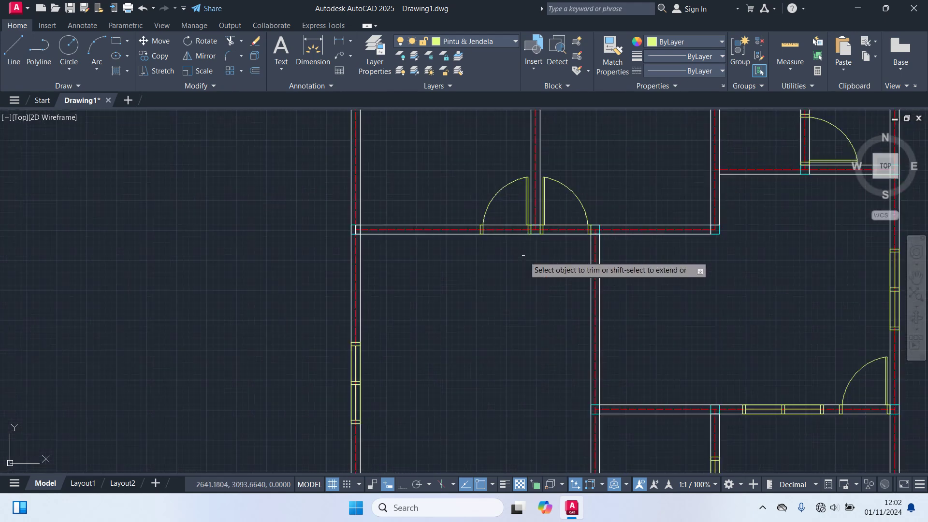
left_click(512, 235)
left_click(562, 234)
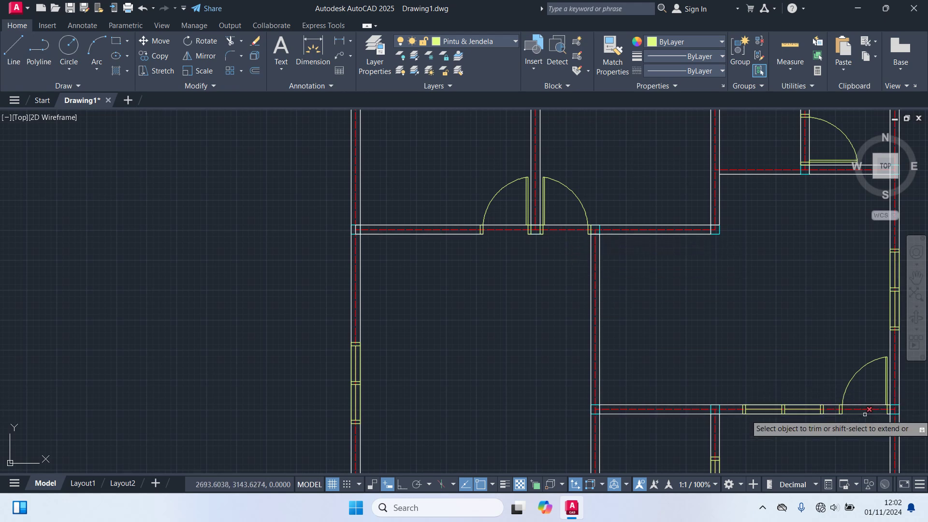
middle_click_drag(738, 288, 611, 381)
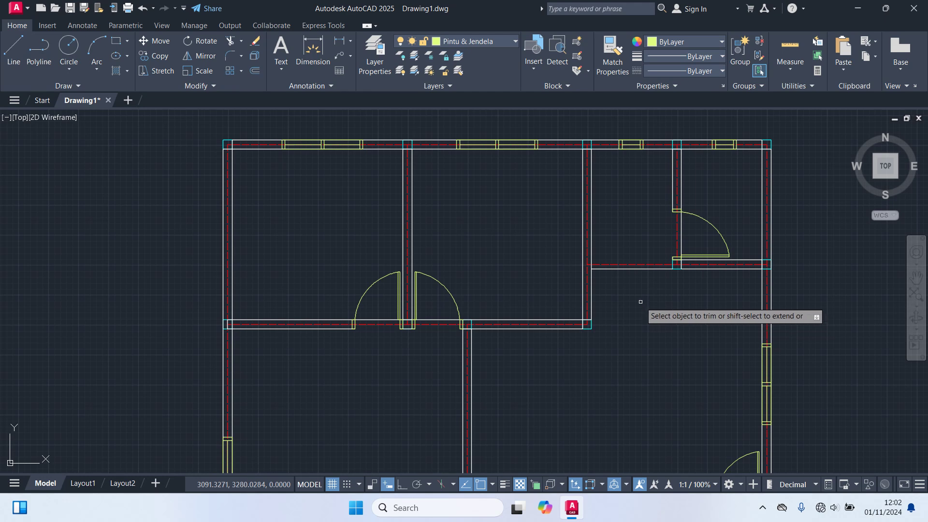
key("Escape")
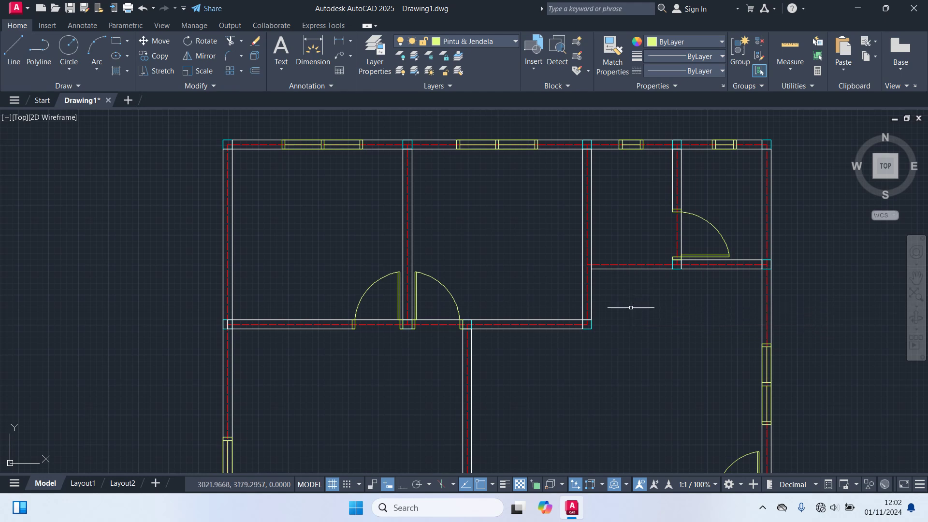
- Make the Dinding layer current
scroll(631, 307, "down", 2)
middle_click_drag(636, 344, 627, 295)
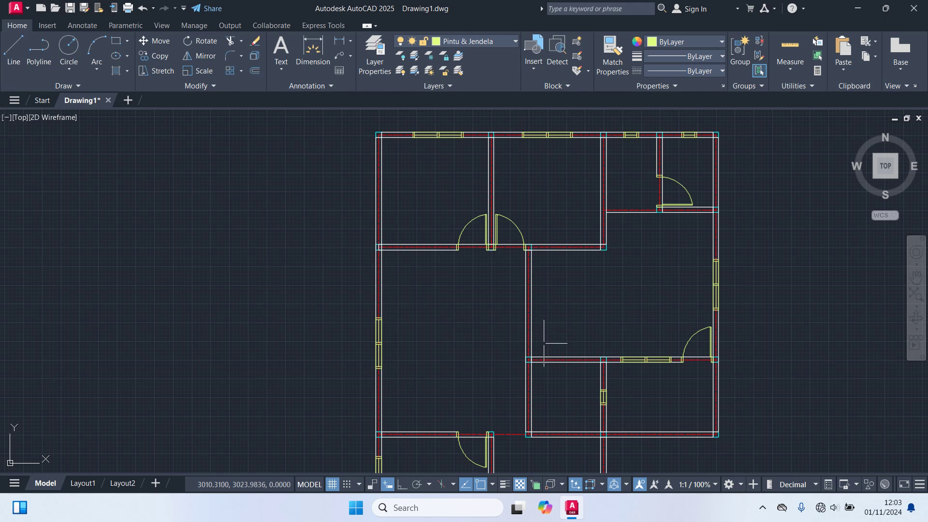
scroll(537, 325, "up", 2)
middle_click_drag(545, 327, 590, 343)
left_click(493, 49)
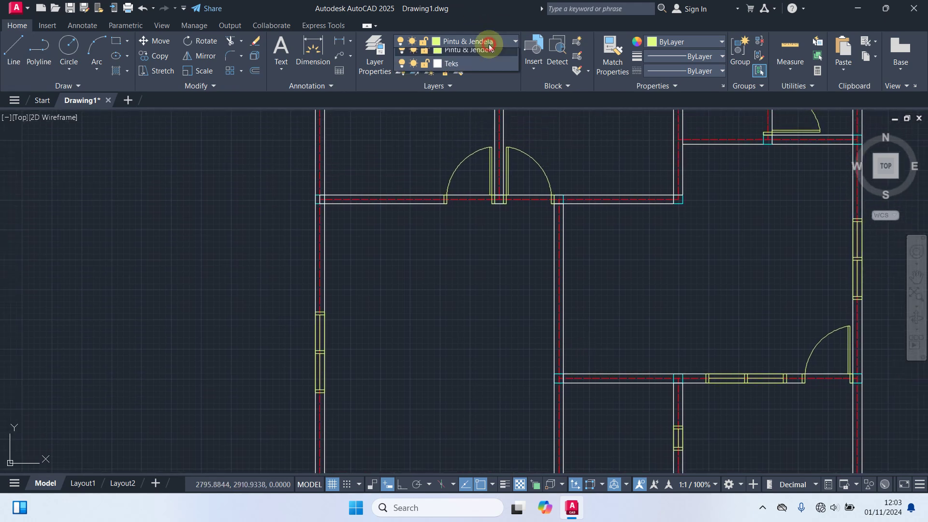
left_click(463, 98)
- Draw a horizontal line between the side midpoints of the column at the large right room's lower-left corner
scroll(545, 360, "up", 4)
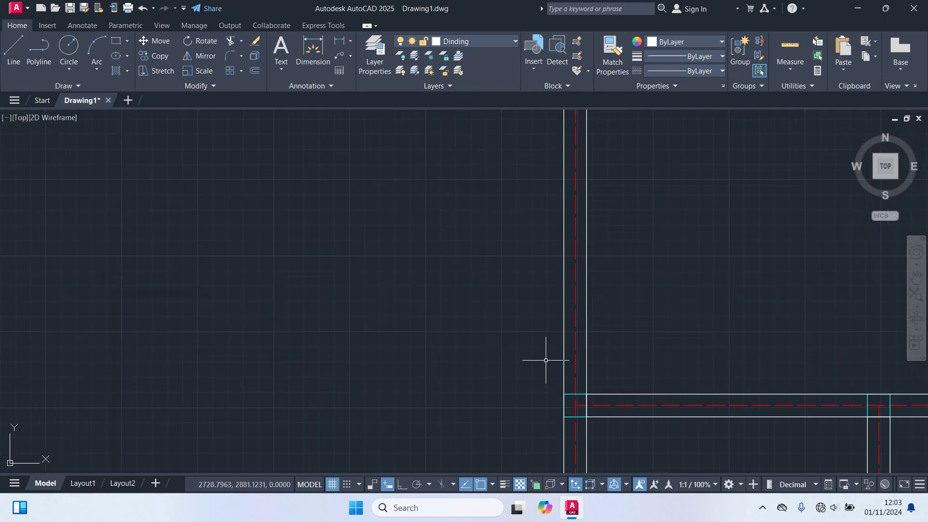
type("l")
key("Return")
scroll(545, 363, "up", 3)
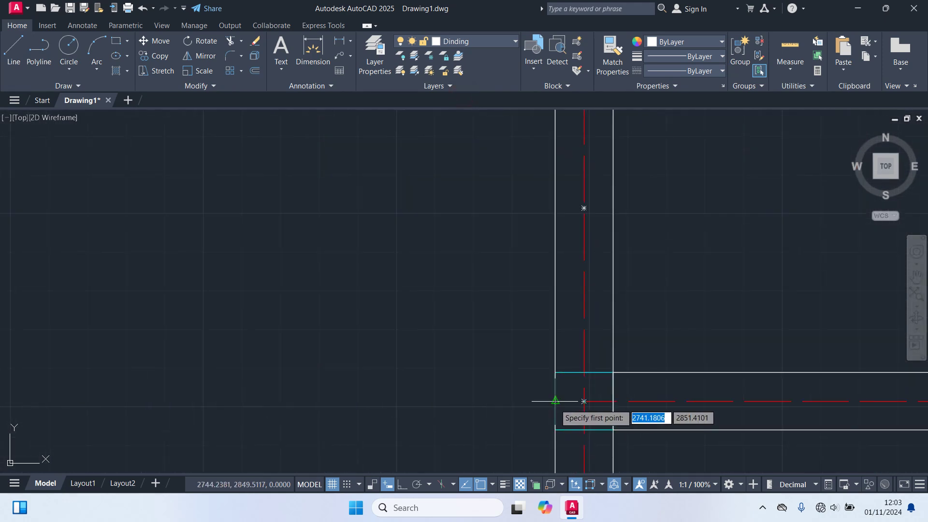
left_click(556, 401)
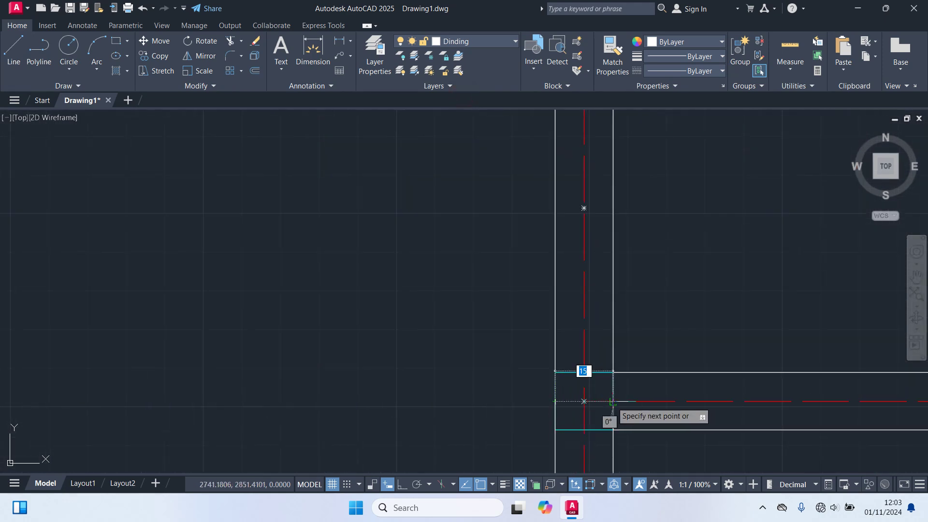
left_click(613, 401)
key("Return")
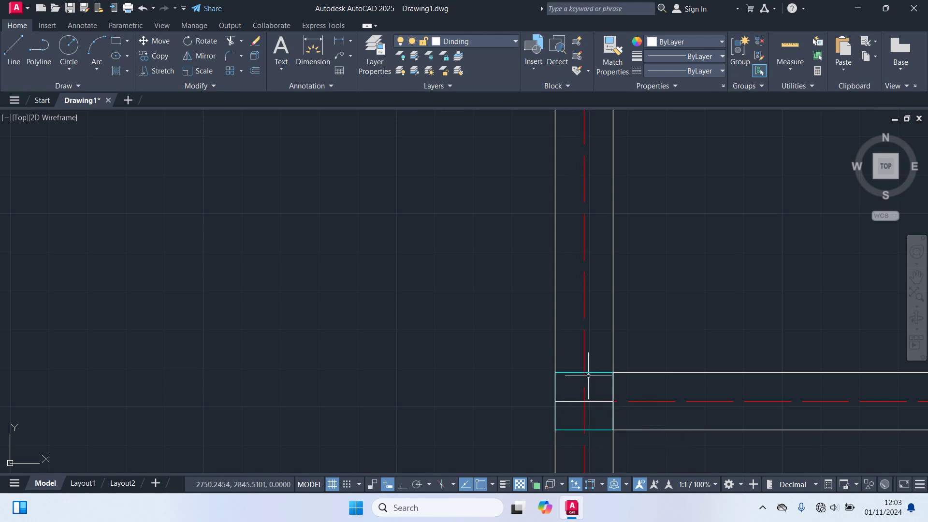
- Draw a vertical line between the upper and lower edge midpoints of the same column
key("Return")
left_click(583, 430)
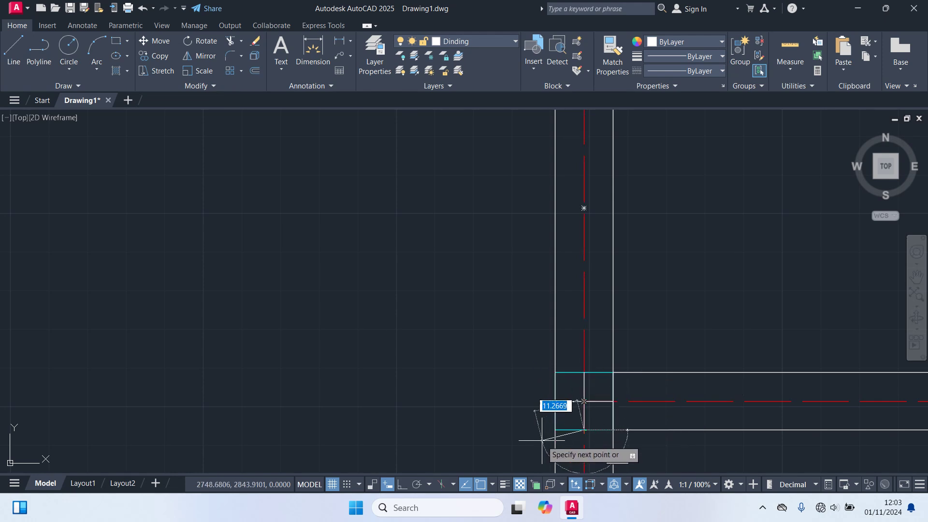
key("Escape")
- Move the horizontal line in the large right room's lower-left column 100 units up along the vertical wall
left_click(594, 401)
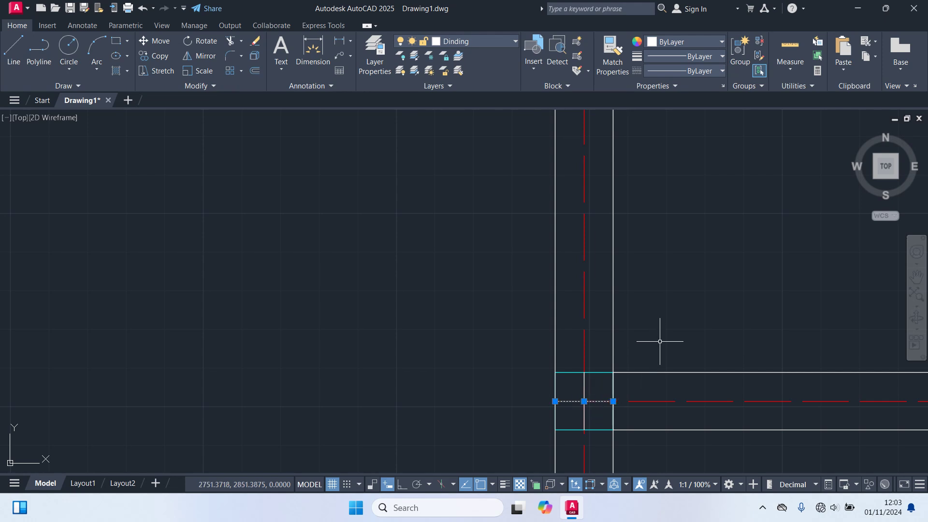
type("m")
key("Return")
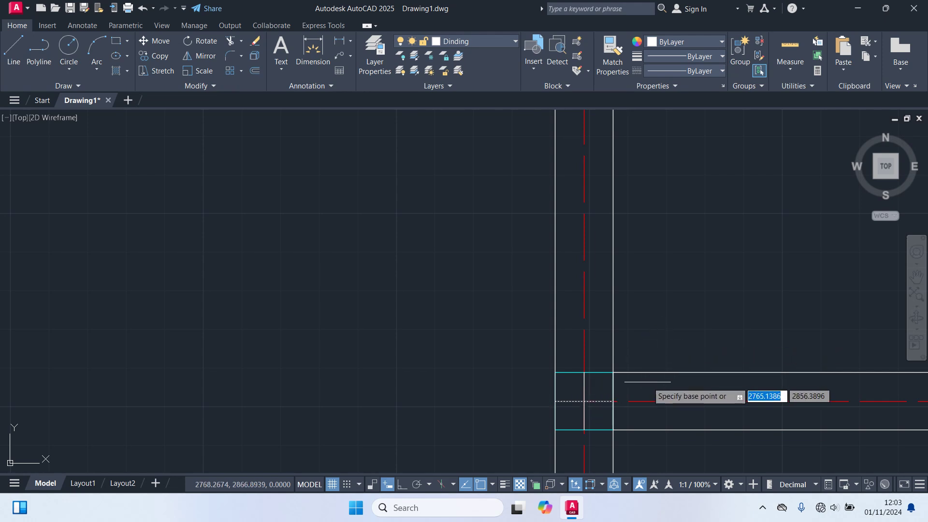
left_click(583, 401)
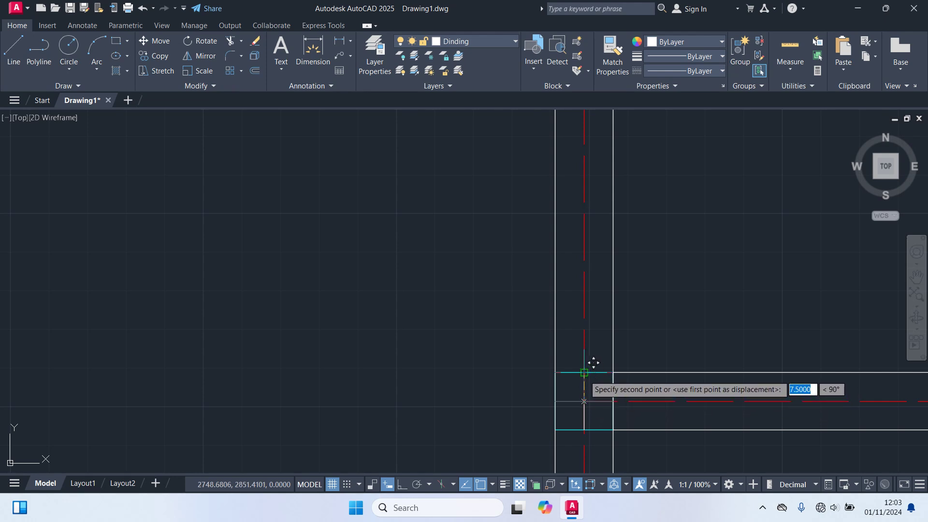
type("100")
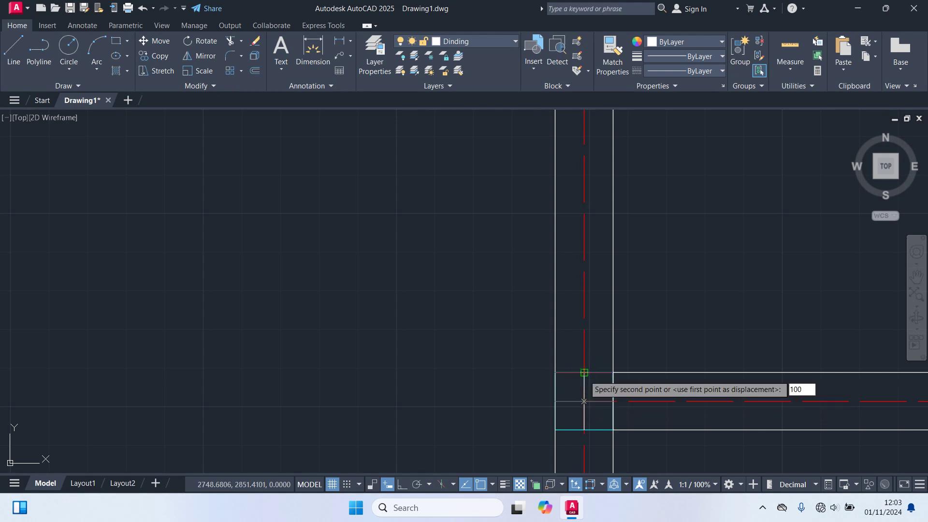
key("Return")
scroll(609, 396, "down", 4)
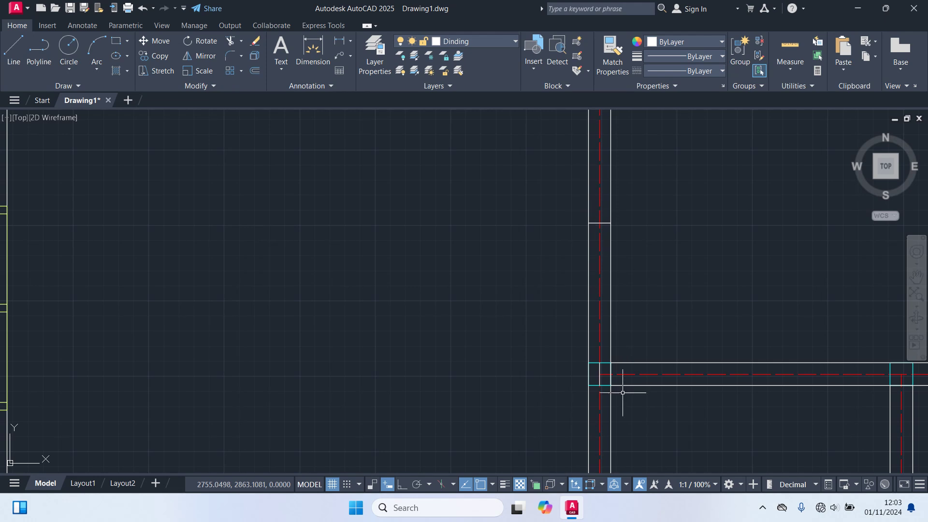
- Move the vertical line in the same column 100 units right along the horizontal wall
scroll(622, 392, "up", 4)
left_click(591, 372)
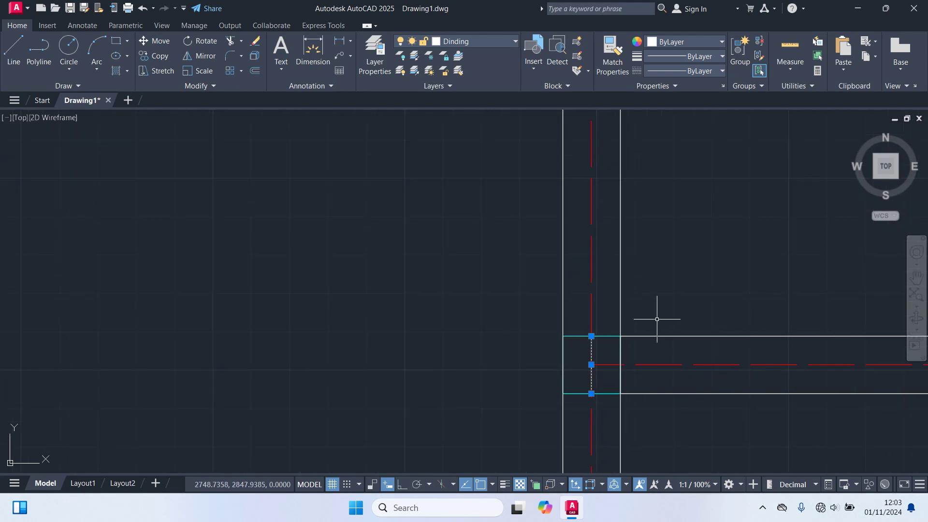
key("Return")
left_click(591, 364)
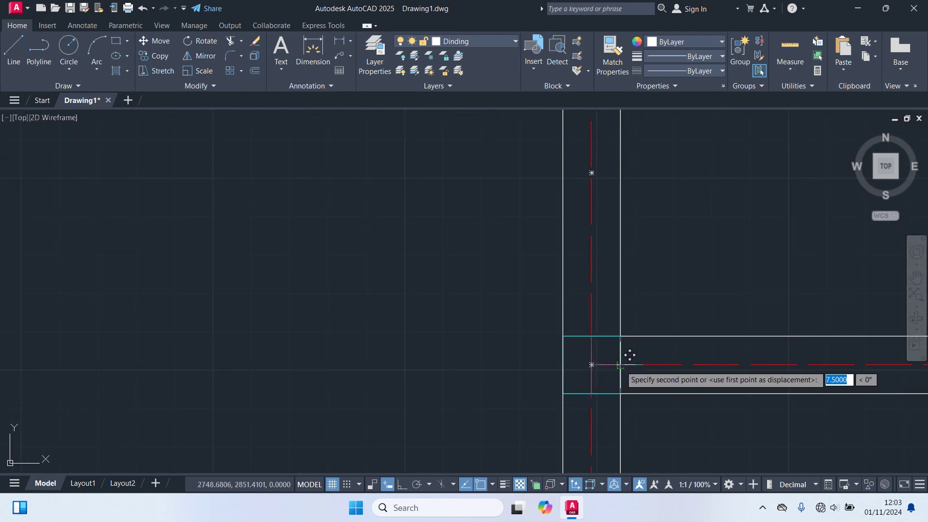
type("100")
key("Return")
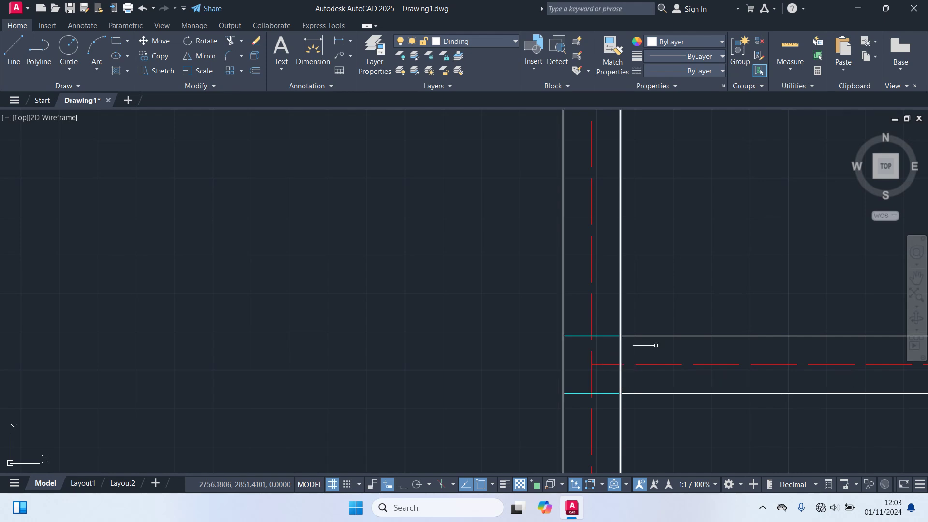
- Trim both lines of the vertical wall between the column and the short horizontal line above it
scroll(646, 346, "down", 3)
middle_click_drag(646, 346, 527, 344)
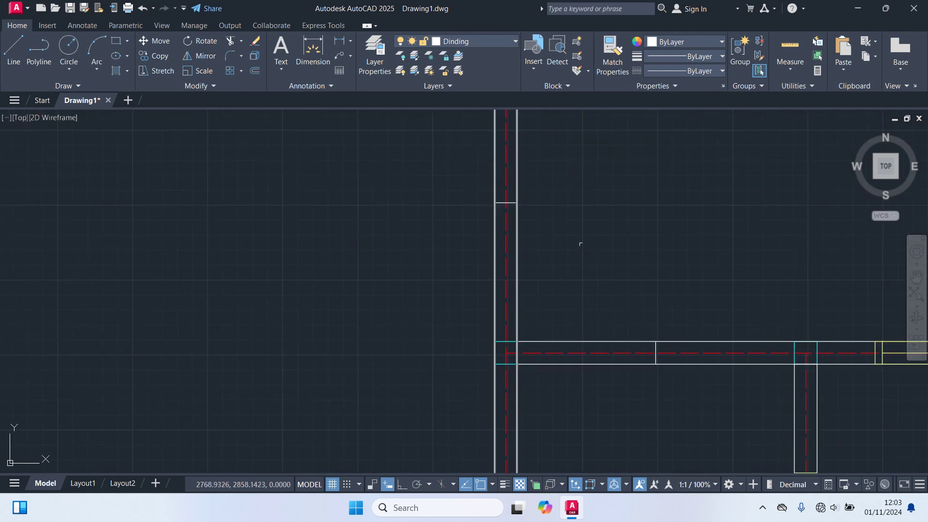
type("tr")
key("Return")
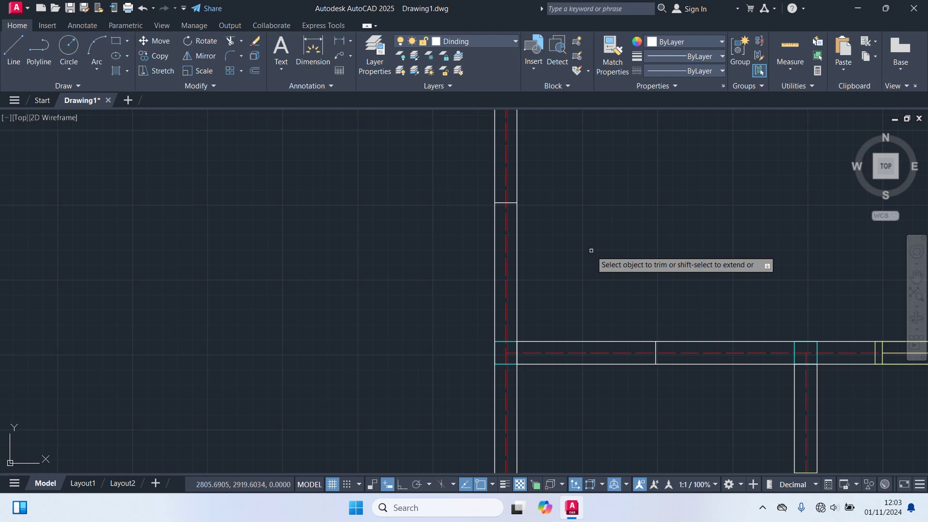
left_click(517, 280)
left_click(494, 281)
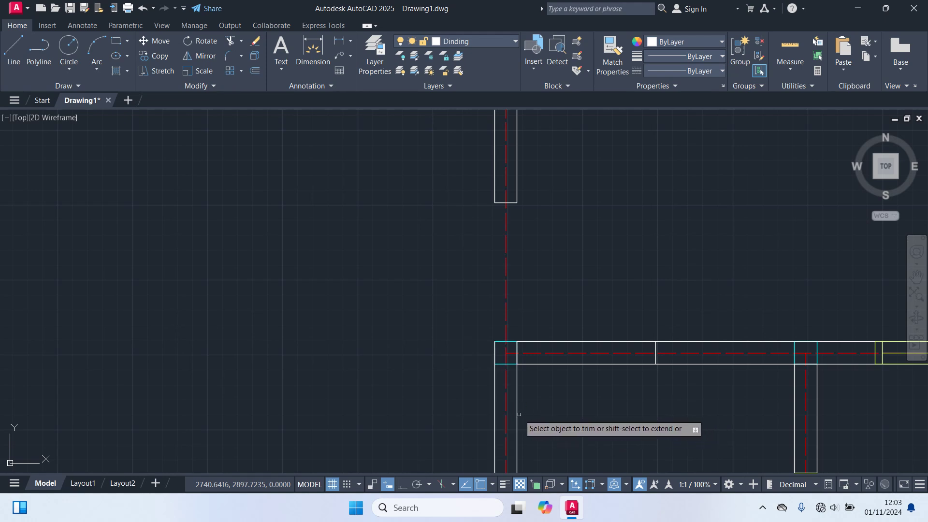
- Delete the short vertical line crossing the horizontal wall between the two columns
left_click(656, 344)
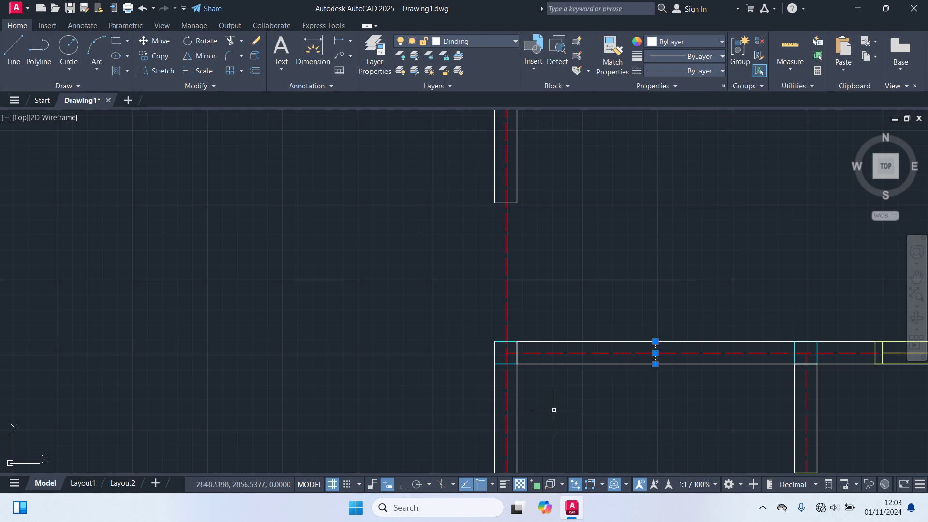
key("Delete")
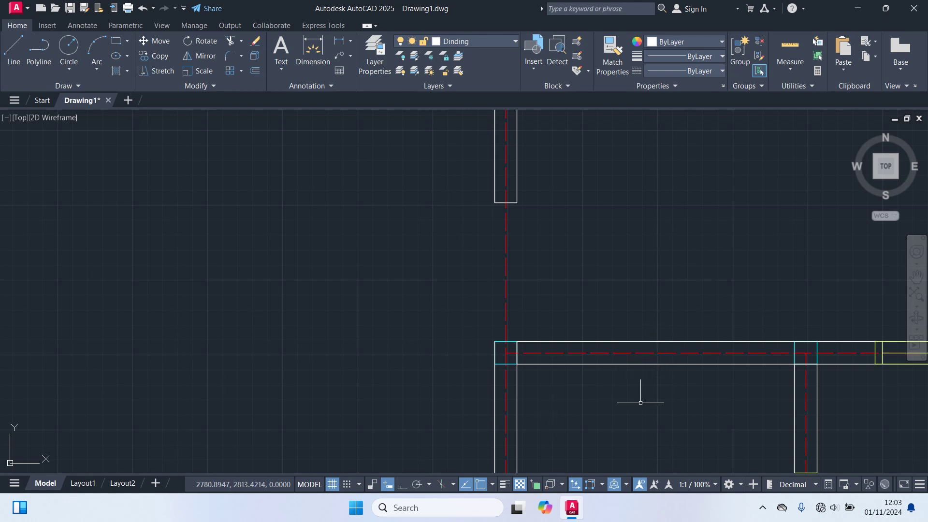
middle_click_drag(642, 389, 527, 385)
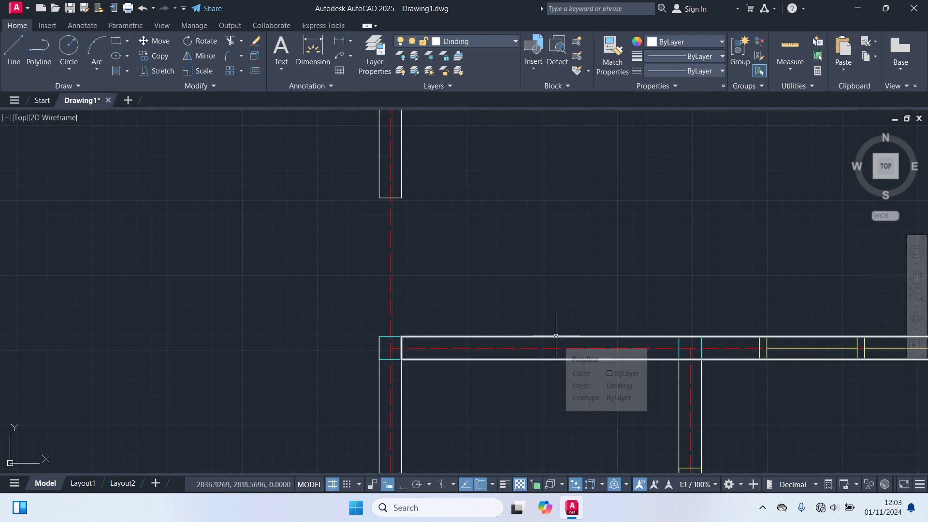
- Check the distance between the centres of the two columns along the horizontal wall with a temporary dimension
type("di")
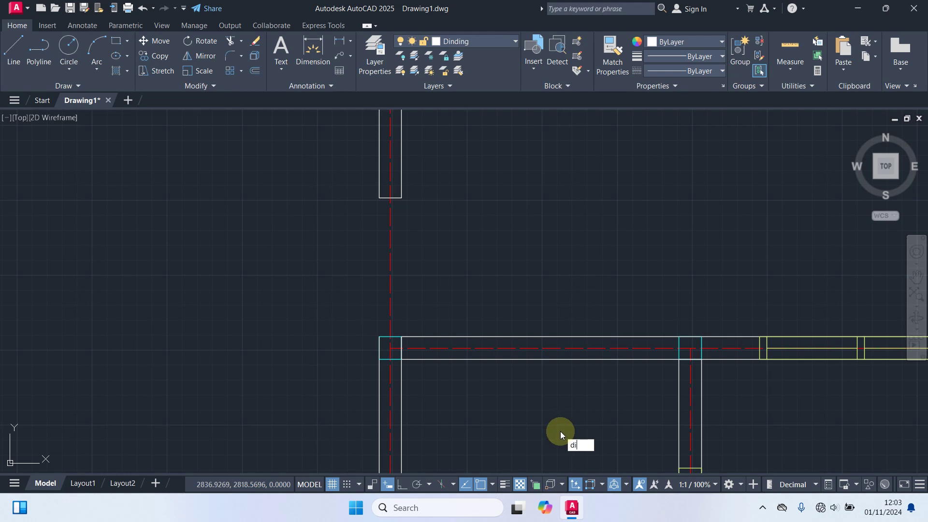
type("m")
key("Return")
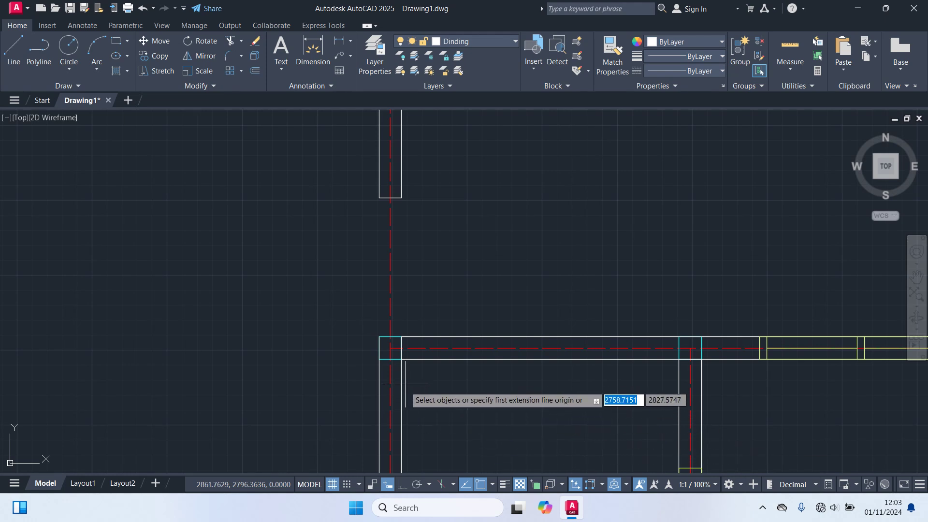
left_click(390, 348)
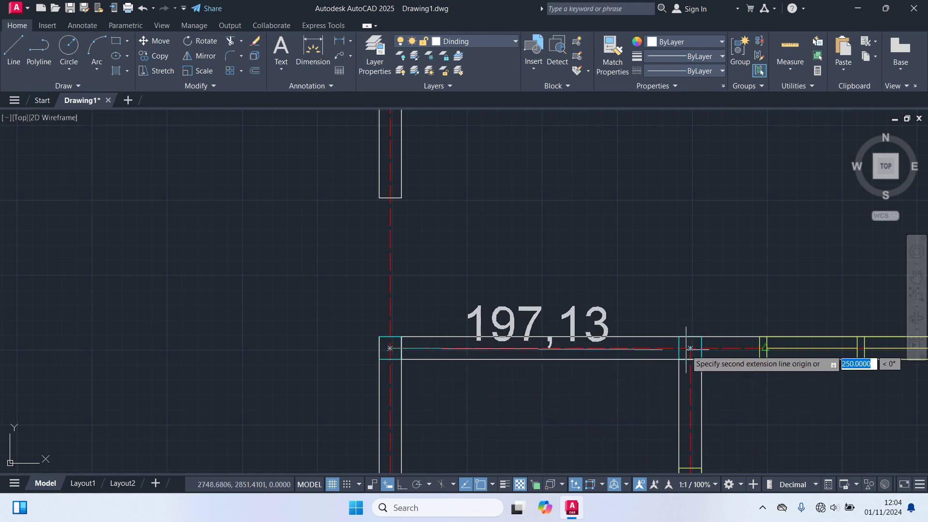
key("Escape")
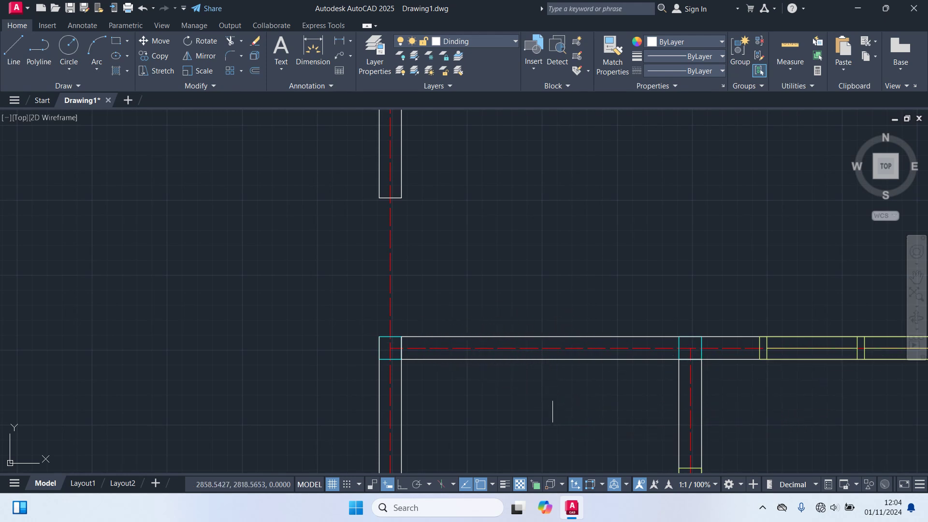
- Draw a vertical line between the upper and lower edge midpoints of the column at the wall corner
type("l")
key("Return")
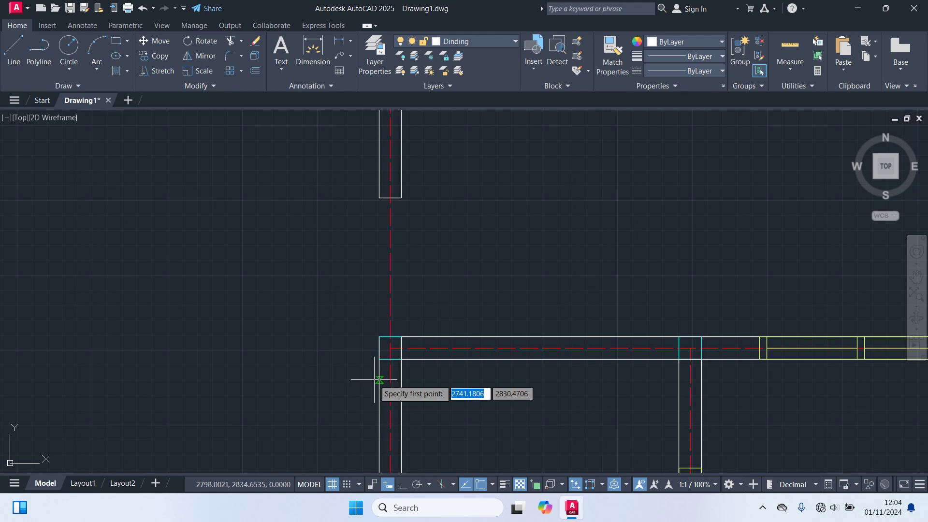
scroll(384, 372, "up", 4)
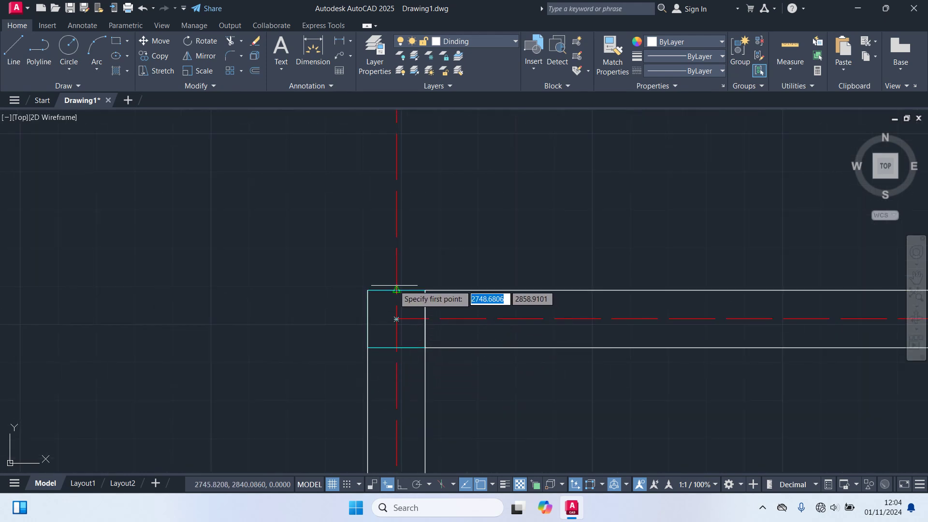
left_click(397, 290)
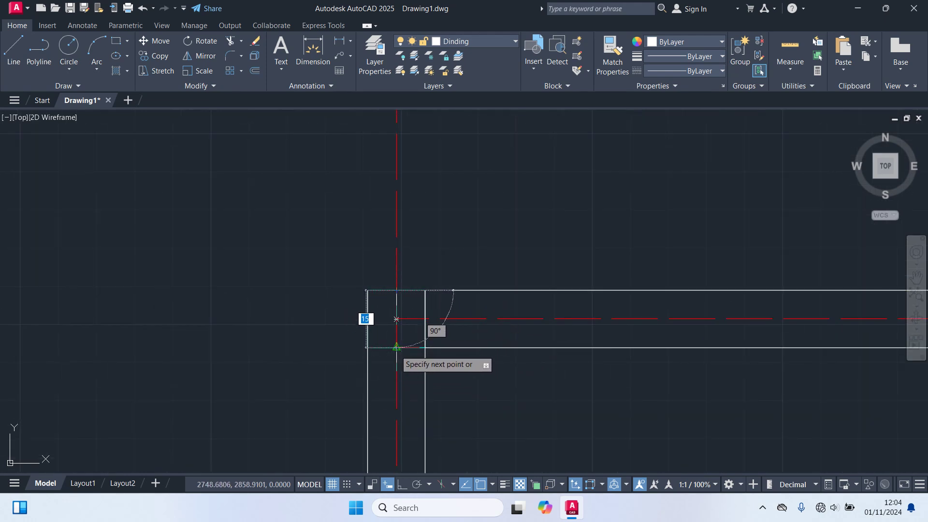
left_click(396, 347)
key("Return")
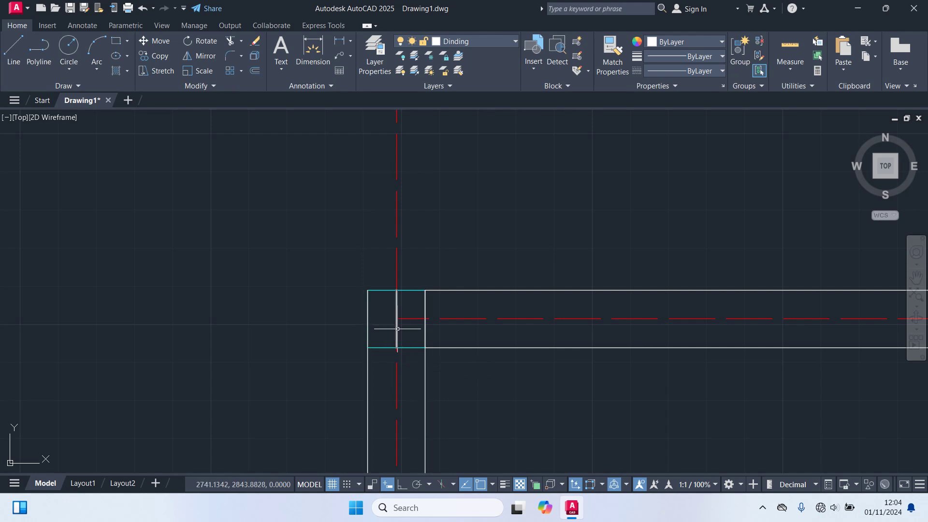
- Move the new vertical line 100 units right along the horizontal wall, midway between the two columns
left_click(397, 329)
type("m")
key("Return")
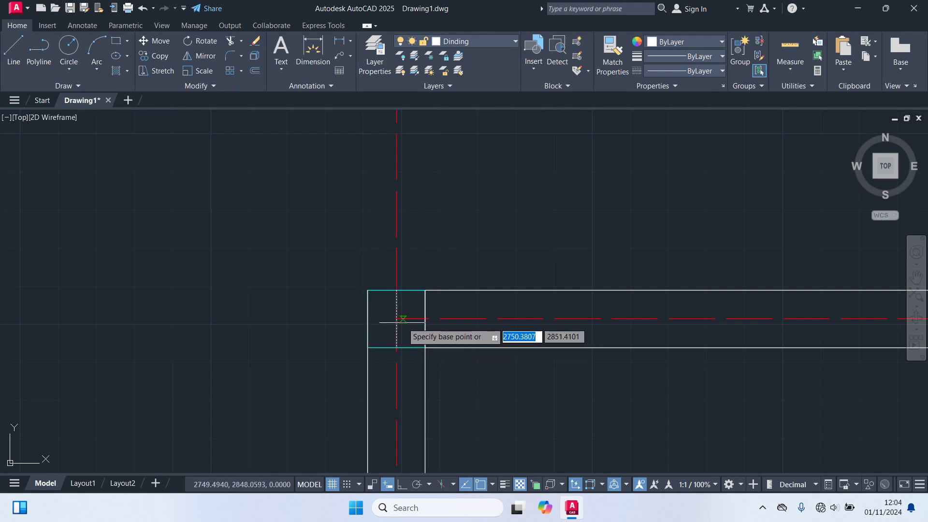
left_click(397, 320)
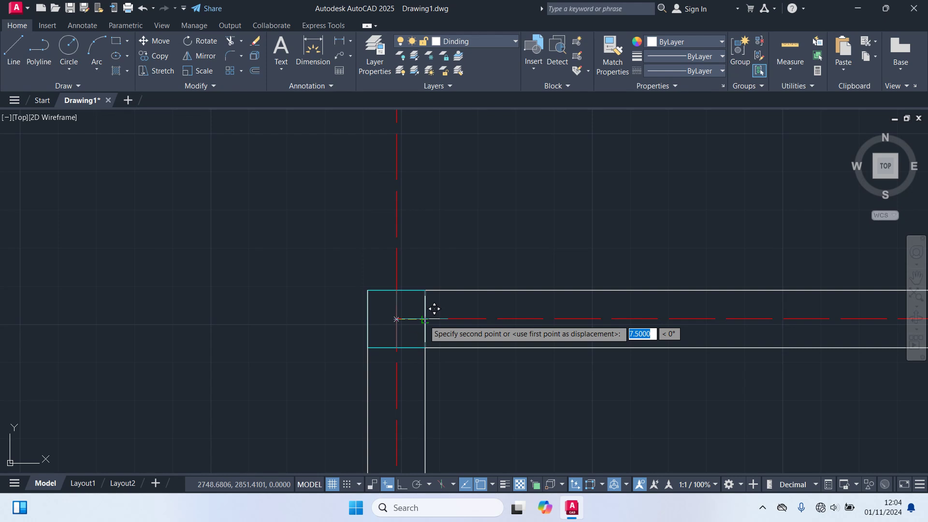
type("7.5")
key("Return")
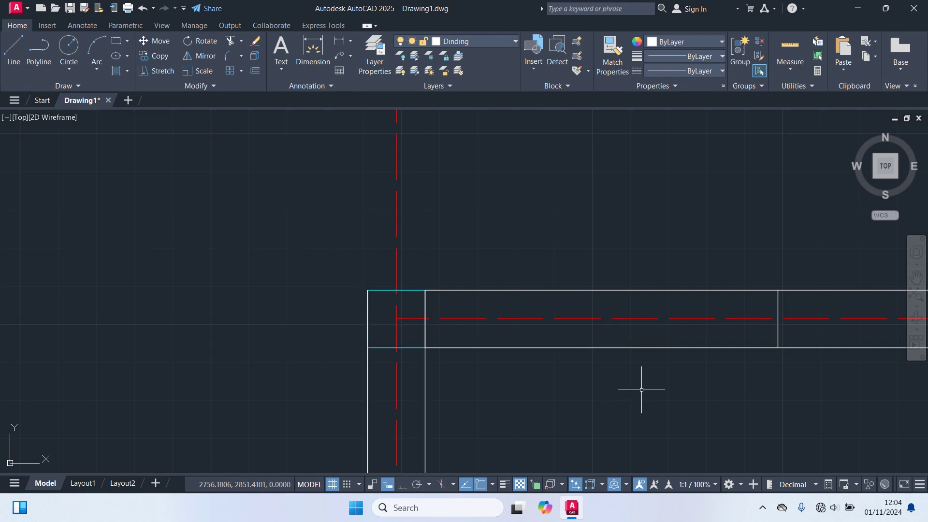
- Offset the line midway along the horizontal wall by 50 to both its left and right sides
scroll(366, 355, "down", 2)
left_click(430, 315)
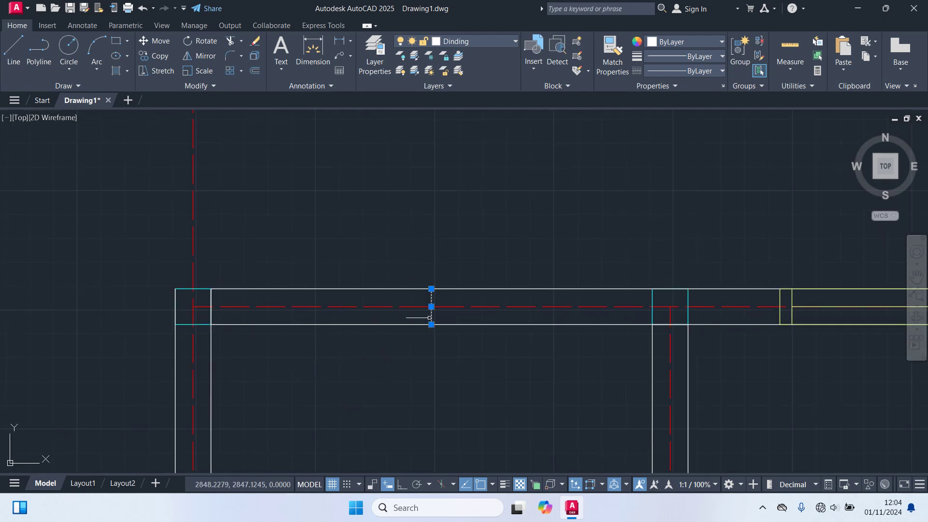
type("o")
key("Return")
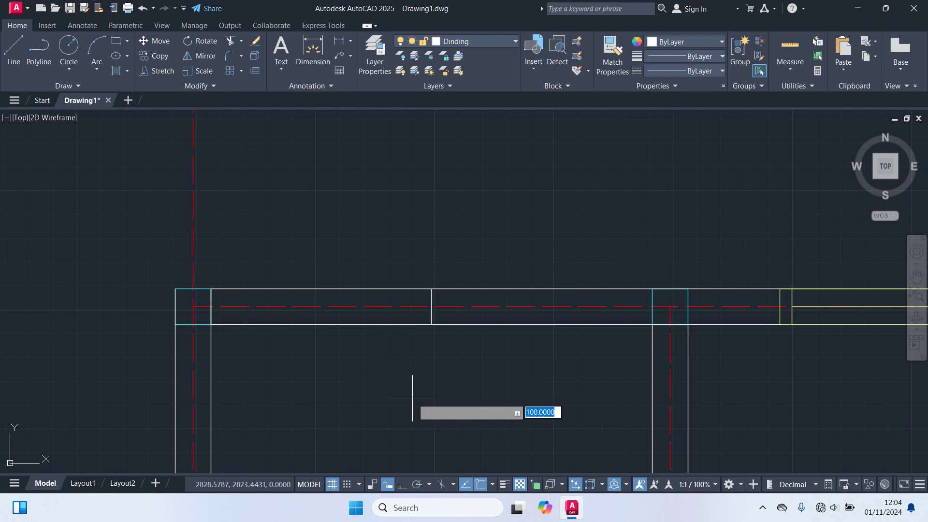
type("50")
key("Return")
left_click(431, 317)
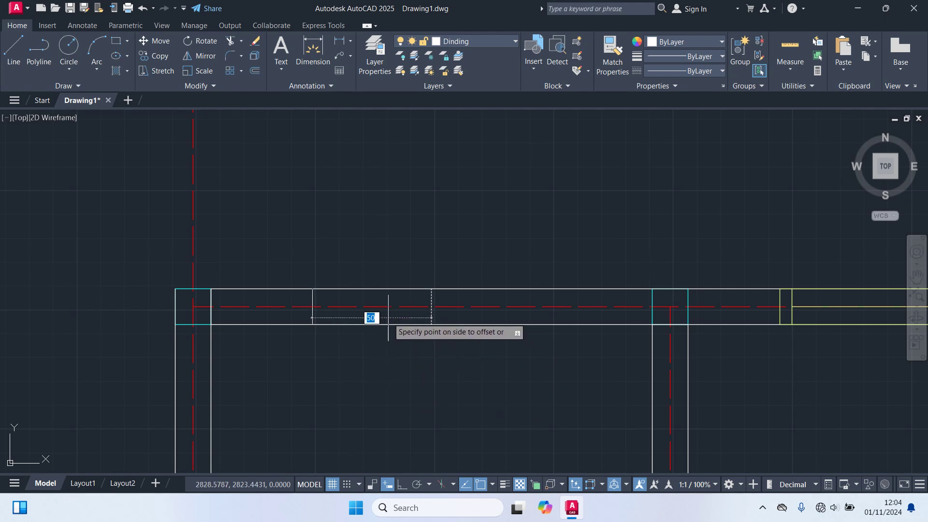
left_click(387, 318)
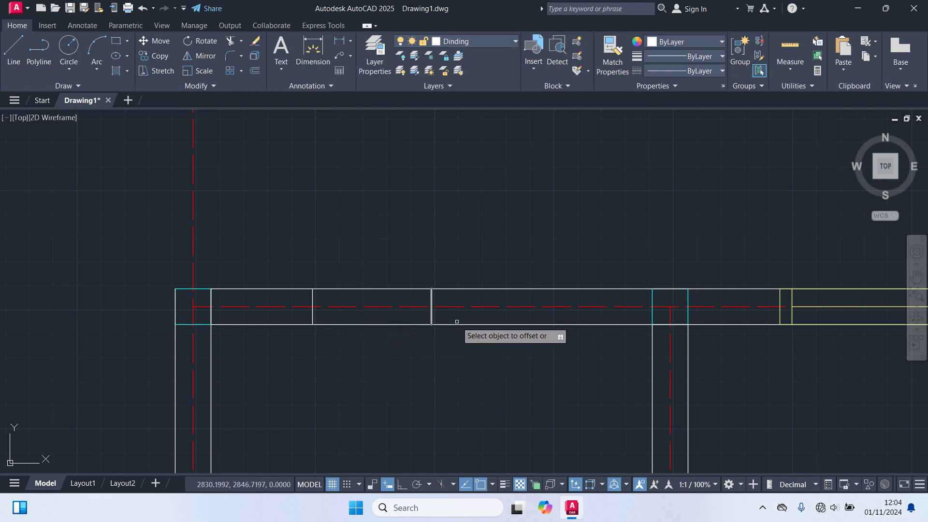
left_click(431, 315)
left_click(477, 315)
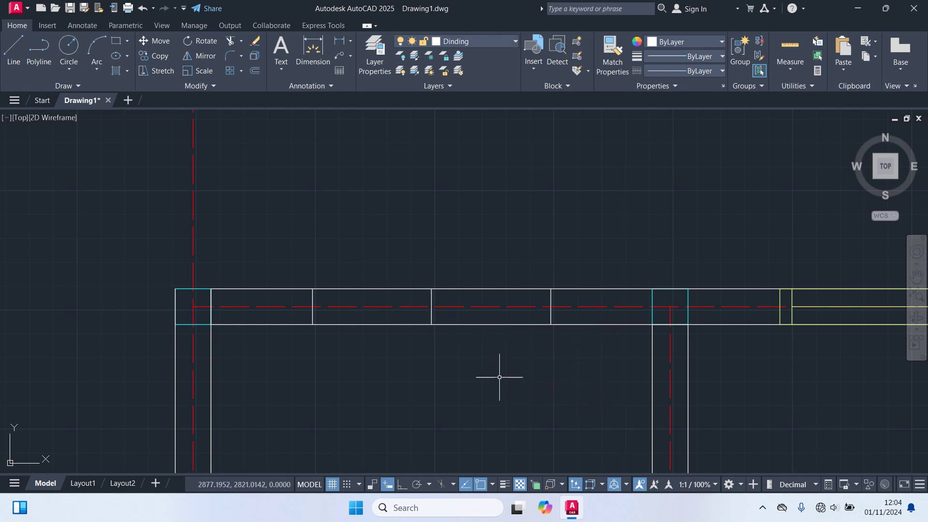
- Delete the middle line and trim both horizontal wall lines between the two offset lines to open the wall
left_click(432, 319)
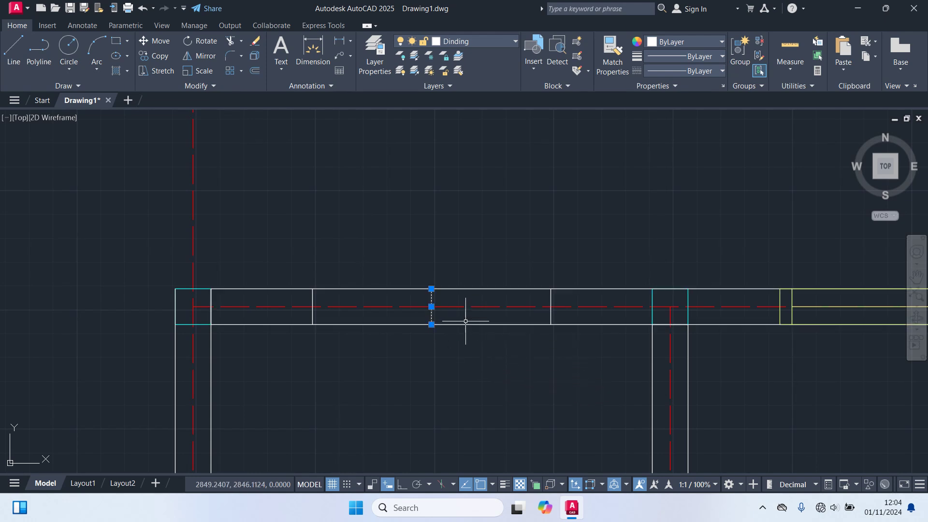
key("Delete")
key("Return")
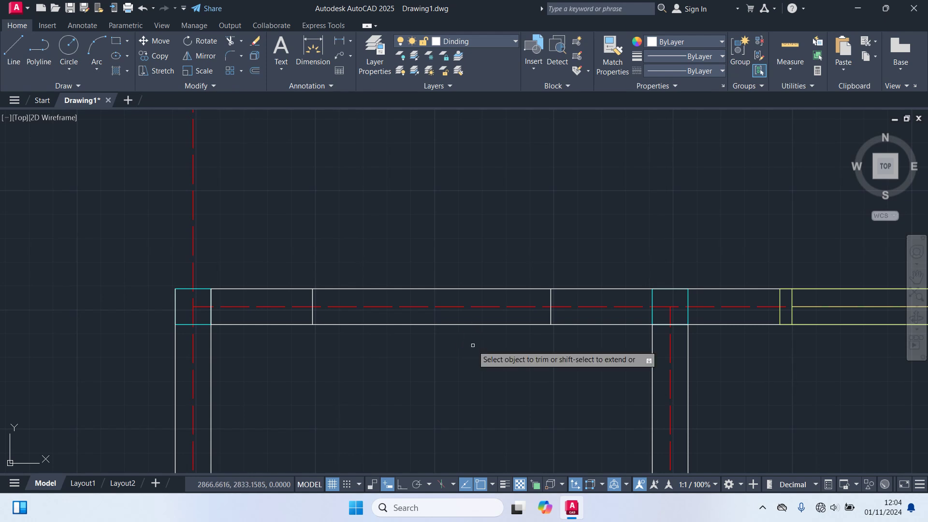
left_click(462, 324)
left_click(437, 289)
scroll(438, 290, "down", 5)
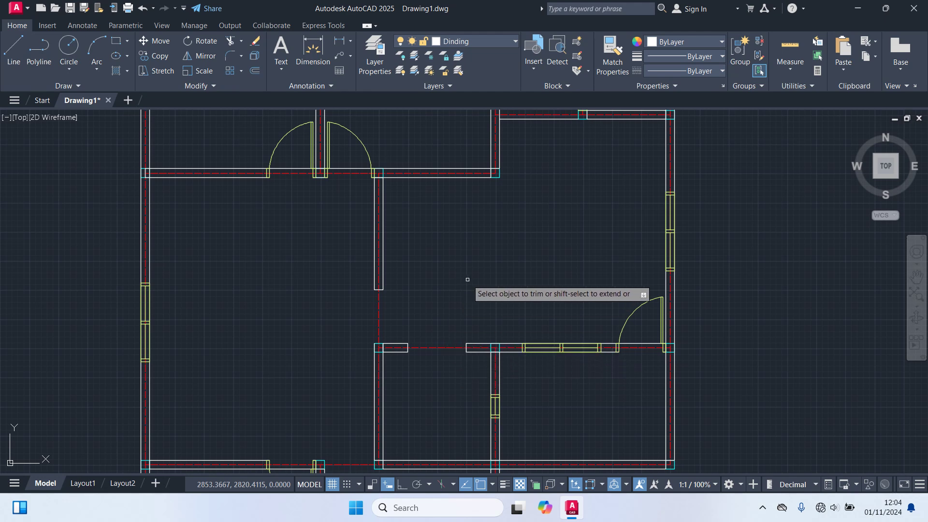
key("Escape")
scroll(495, 296, "down", 4)
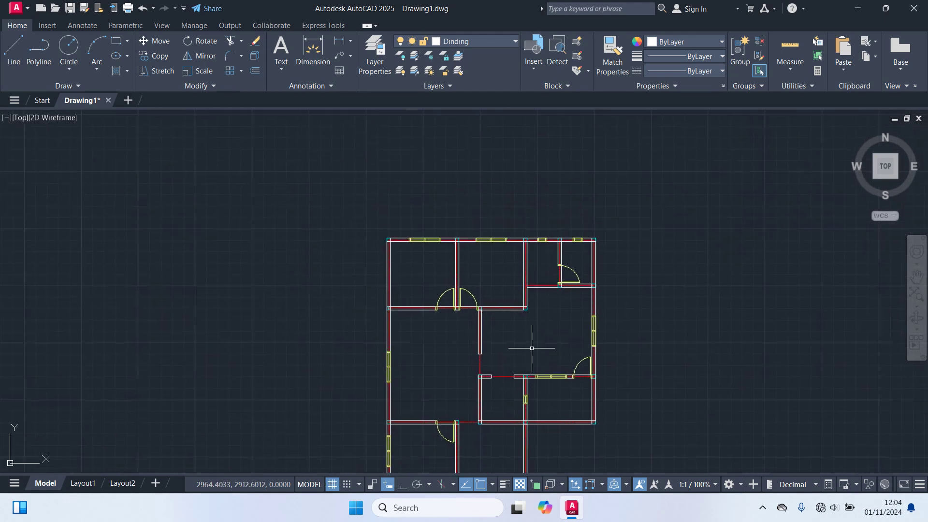
scroll(537, 303, "up", 3)
middle_click_drag(537, 302, 512, 423)
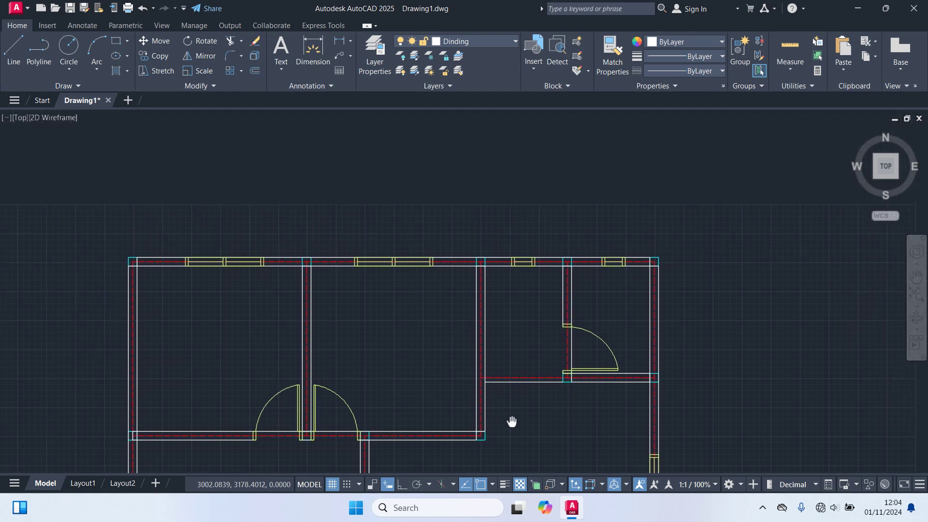
- Draw a vertical line 15 units up from the corner where the toilet's lower wall line meets the vertical wall
scroll(505, 418, "up", 3)
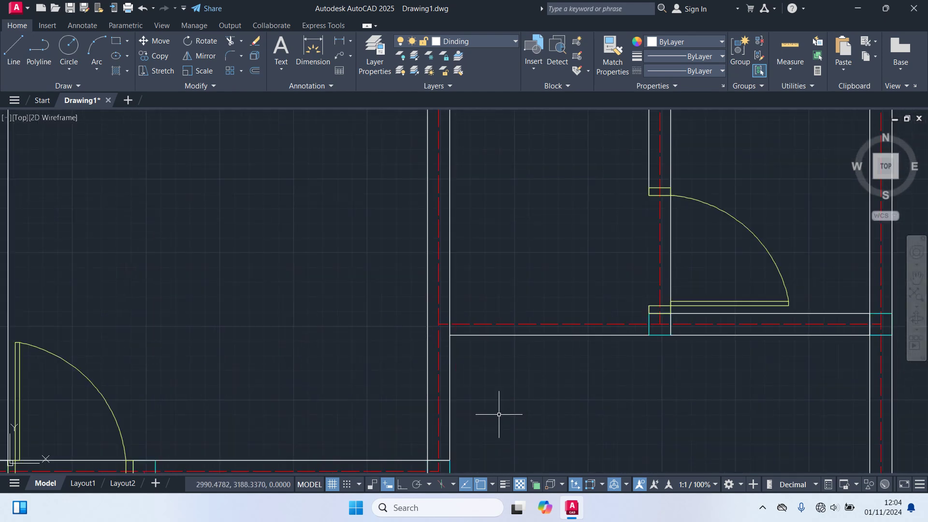
right_click(460, 363)
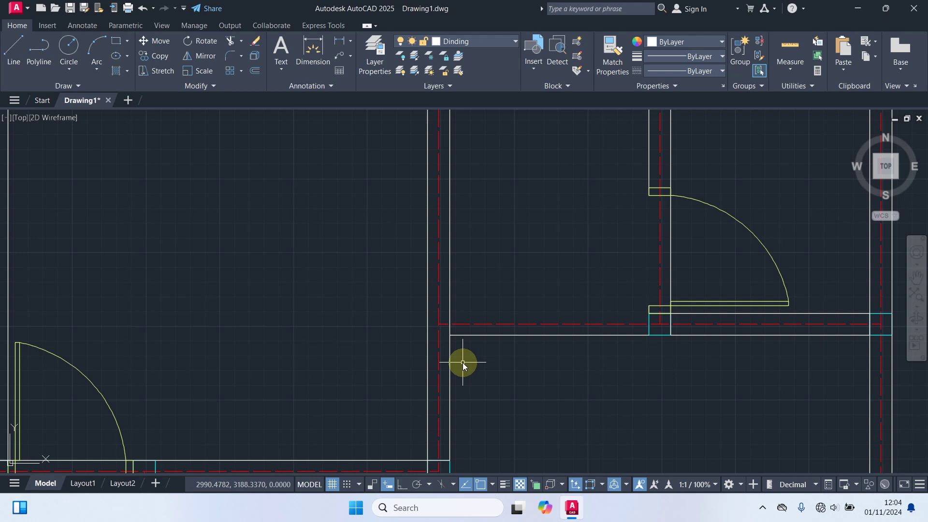
scroll(445, 341, "up", 2)
left_click(451, 332)
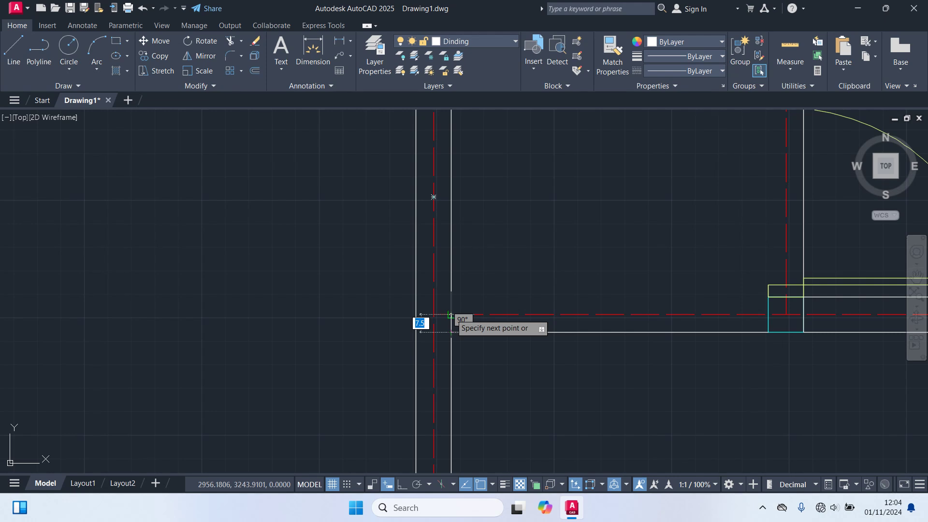
type("15")
key("Return")
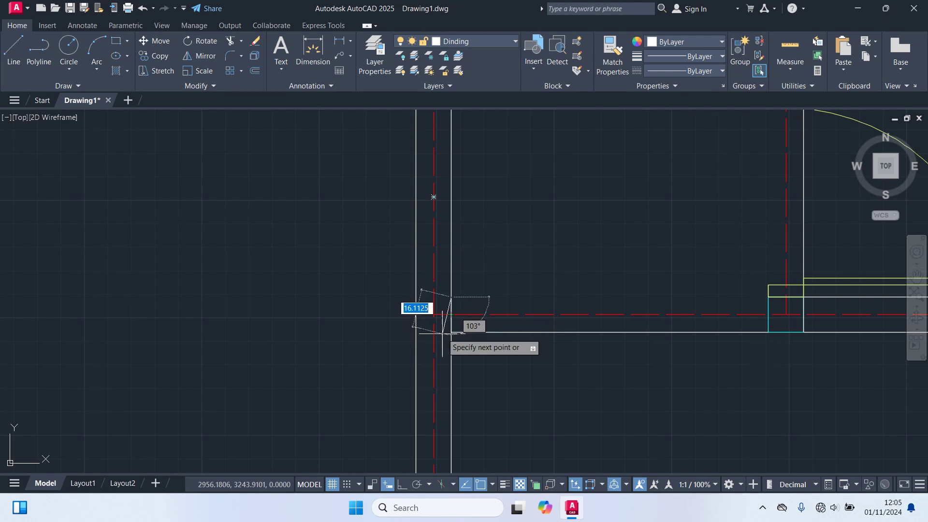
key("Return")
- Move the short vertical line by its midpoint left onto the intersection of the two wall centrelines
left_click(451, 325)
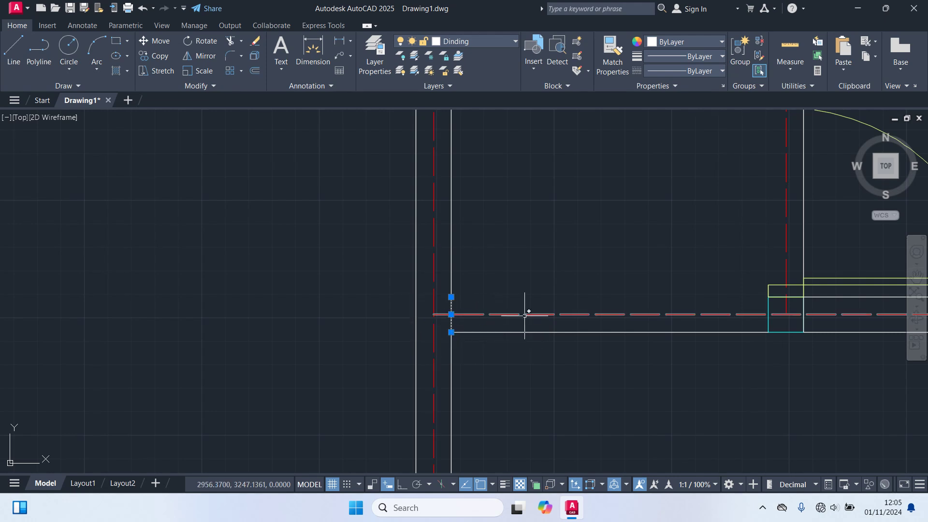
type("m")
key("Return")
left_click(451, 314)
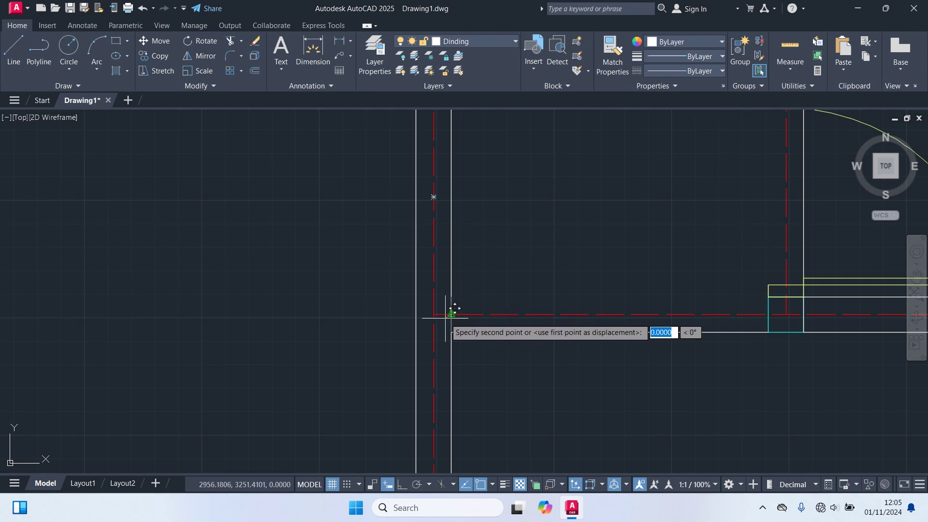
left_click(430, 314)
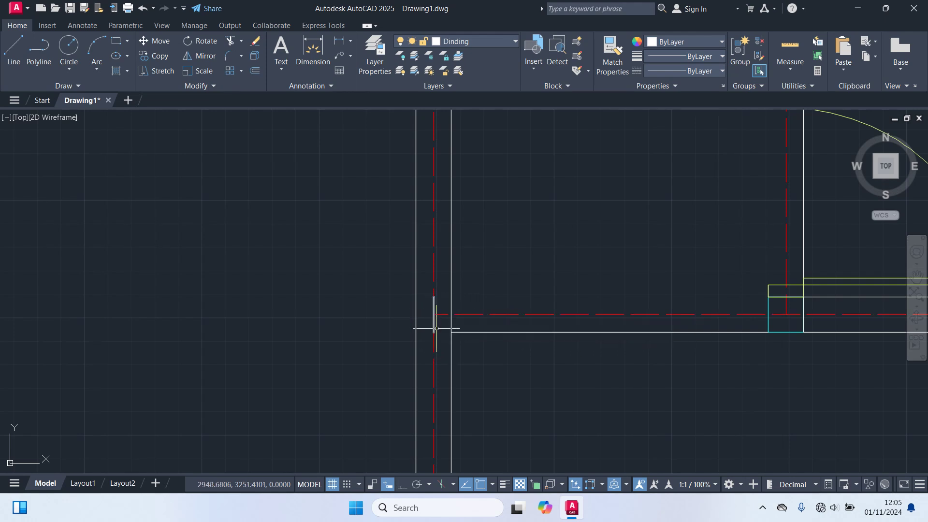
- Move the short vertical line 75 units right along the horizontal wall, toward the column beside the door
left_click(433, 331)
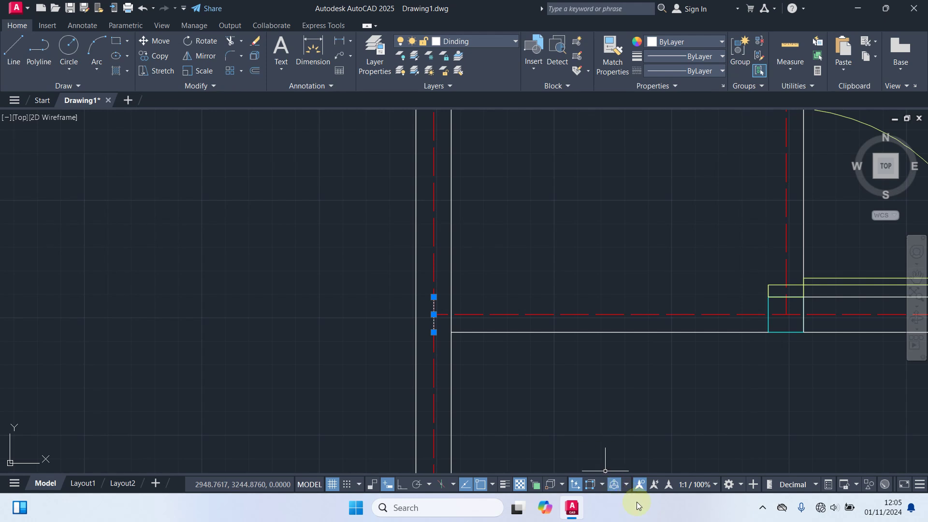
type("m")
key("Return")
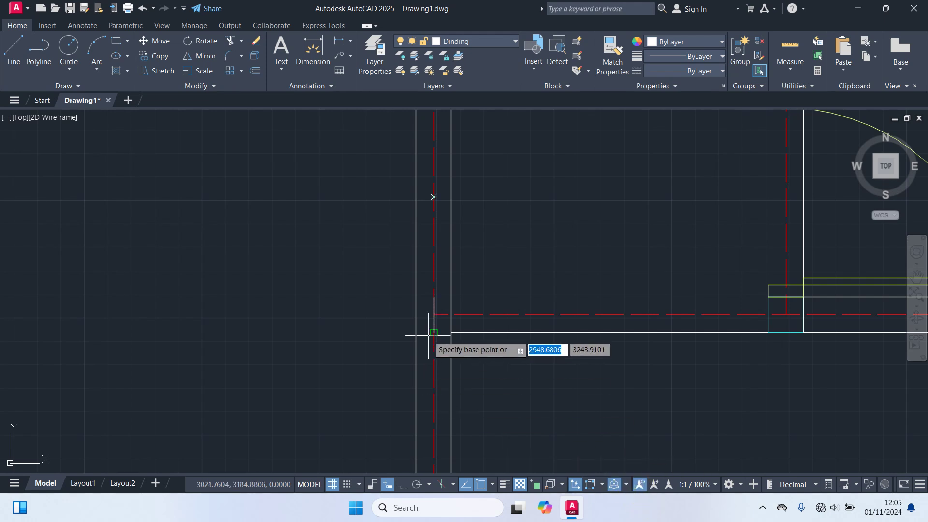
left_click(433, 333)
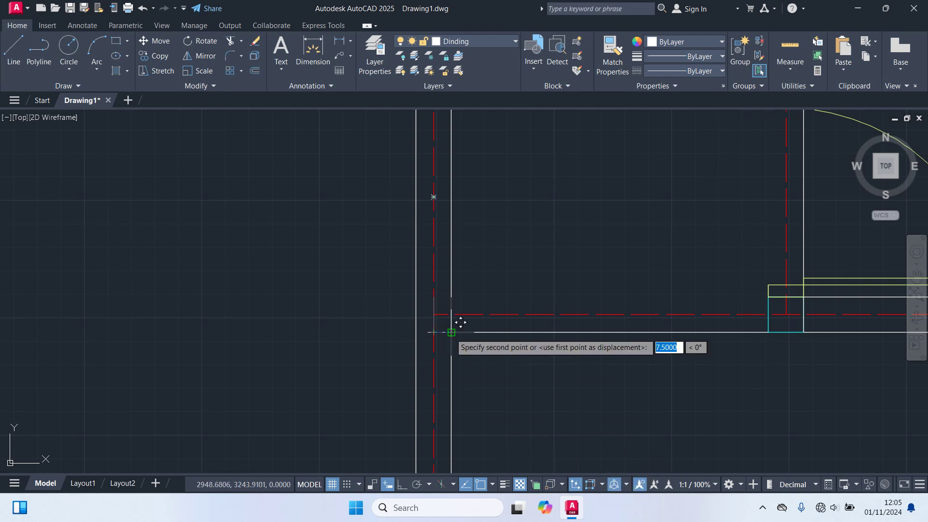
type("75")
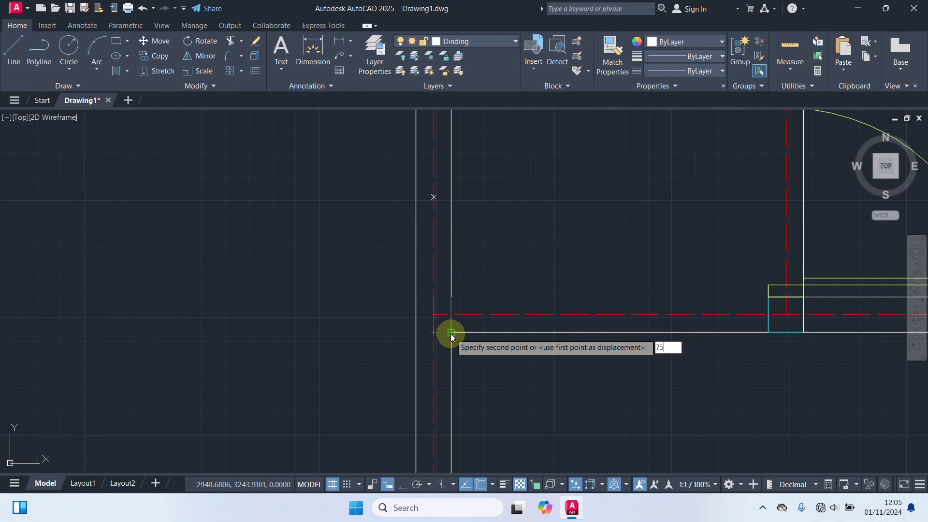
key("Return")
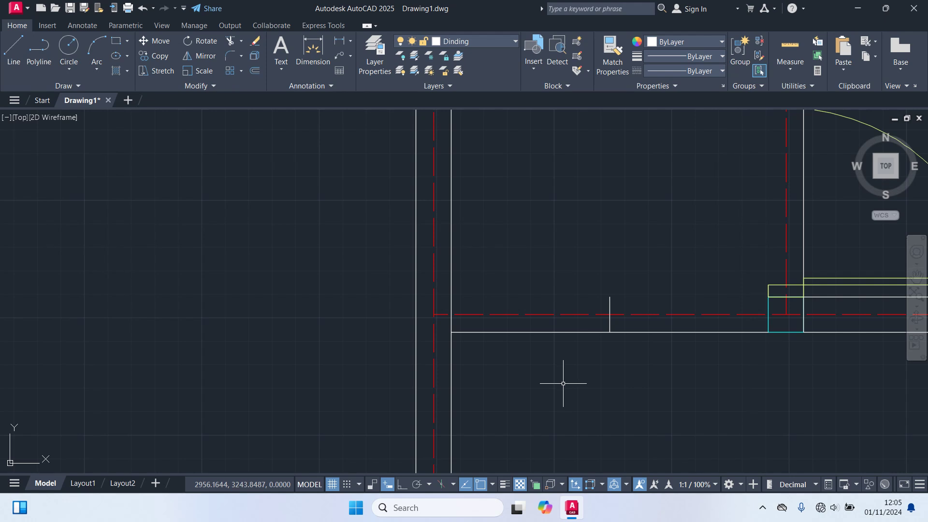
scroll(563, 383, "down", 2)
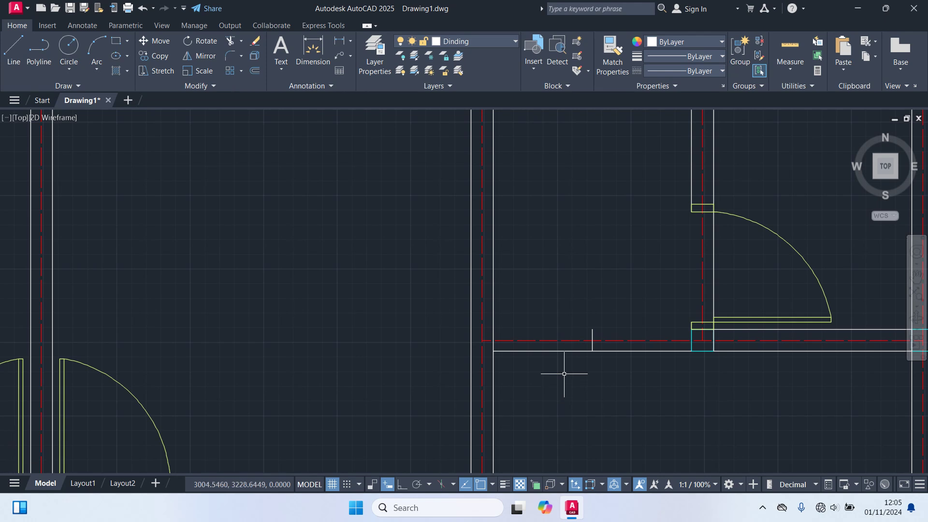
scroll(564, 373, "down", 2)
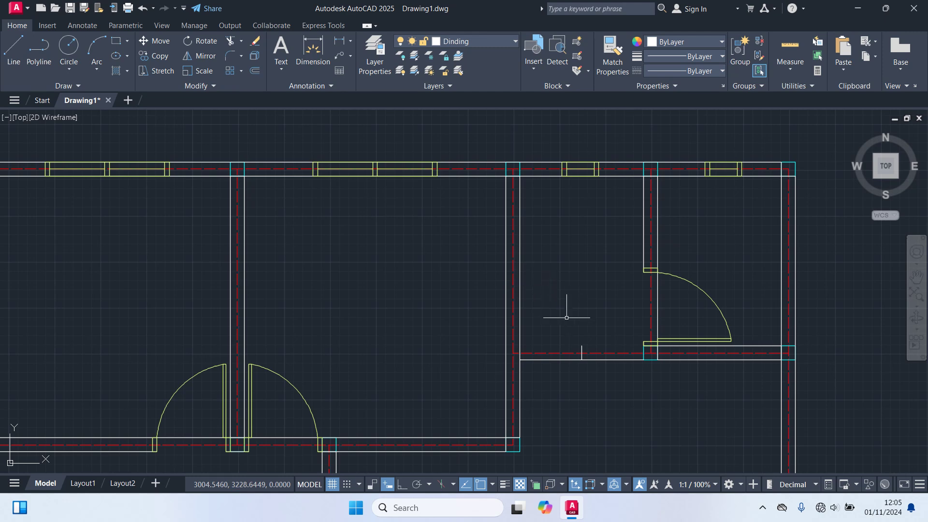
scroll(593, 373, "up", 2)
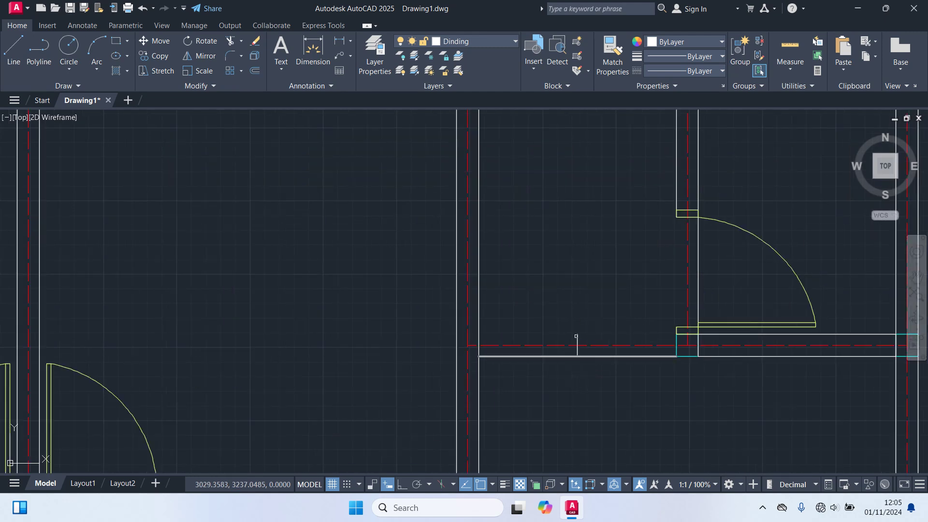
middle_click_drag(585, 319, 590, 406)
scroll(587, 429, "up", 2)
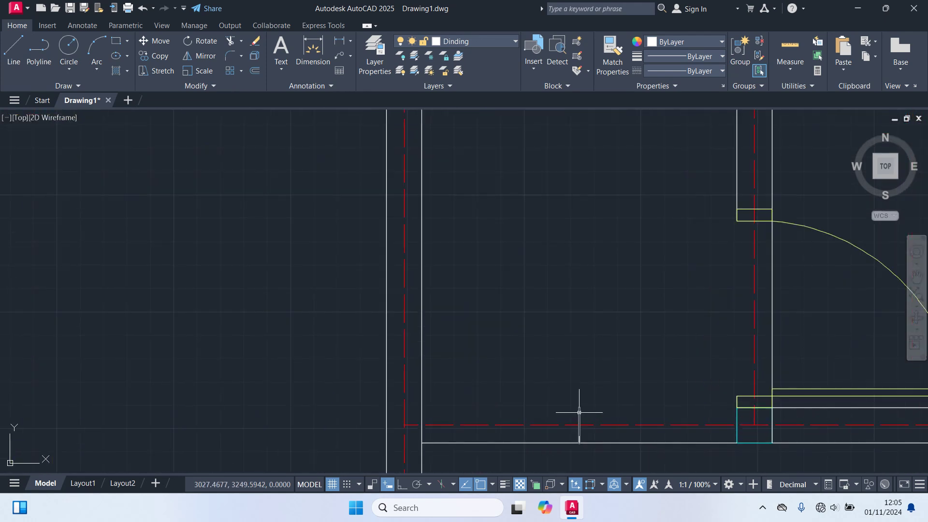
left_click(579, 413)
scroll(576, 400, "up", 2)
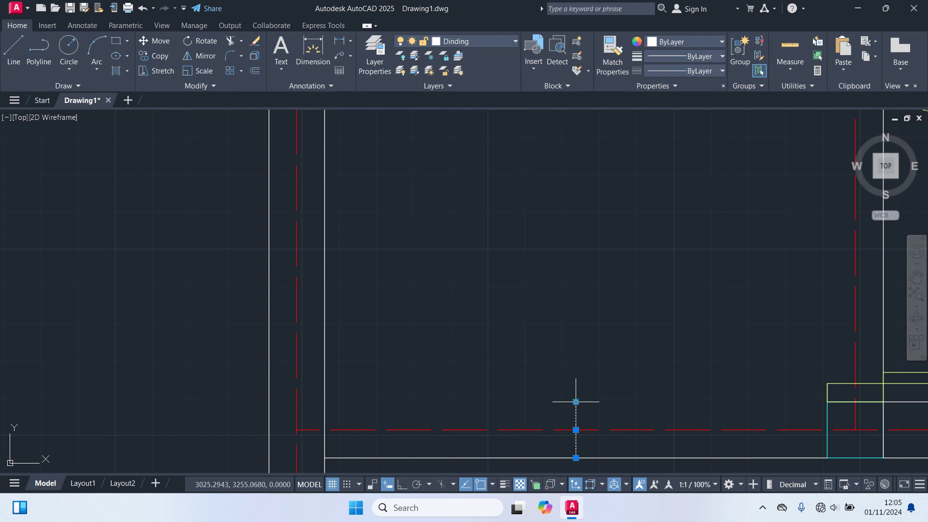
left_click(575, 402)
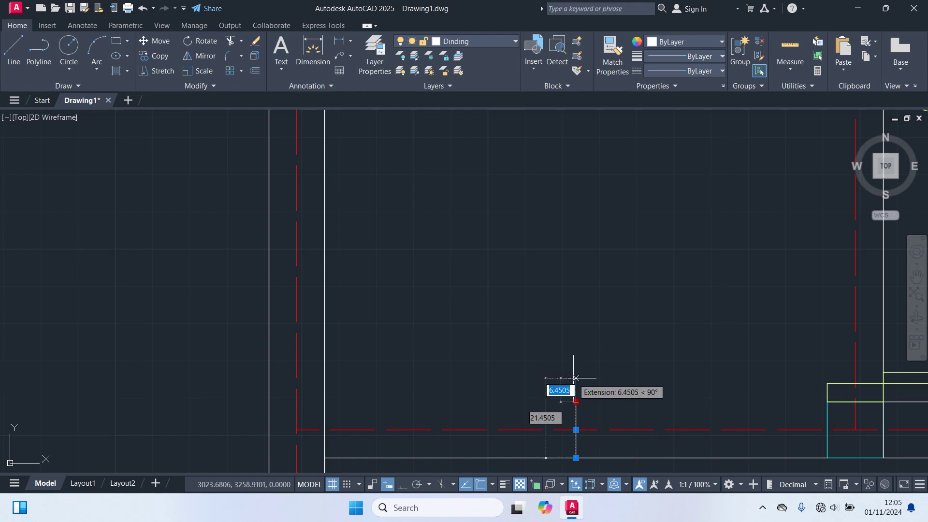
type("25")
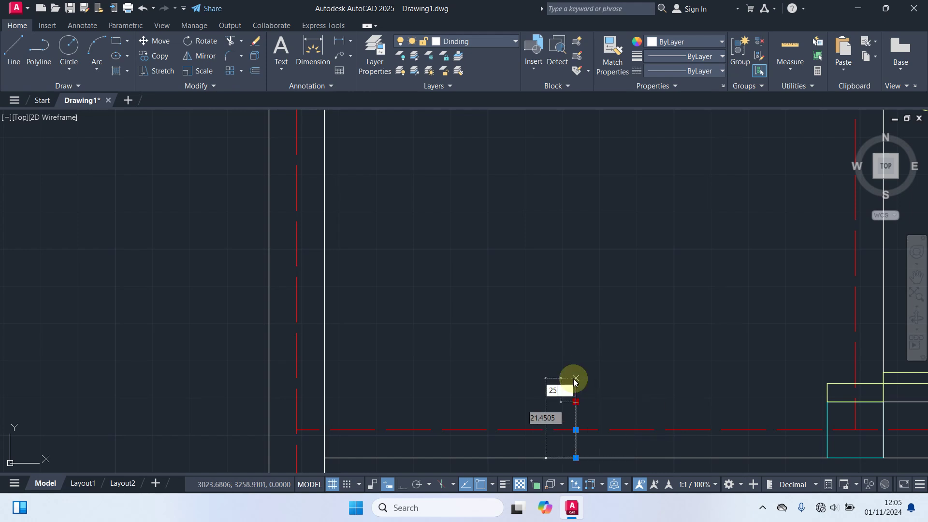
key("Escape")
key("Escape")
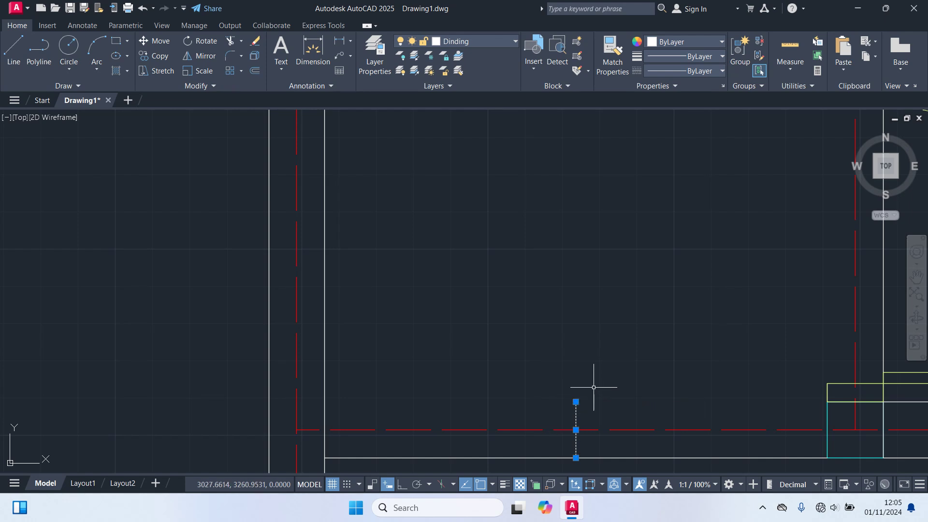
key("Escape")
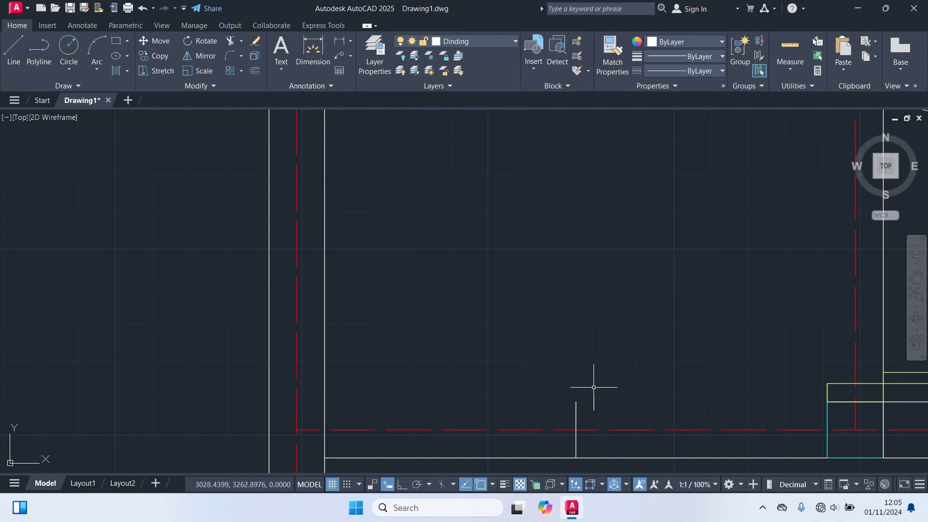
- Stretch the upper end of the short vertical line straight up to the outer line of the top exterior wall, with Ortho on
scroll(594, 387, "down", 2)
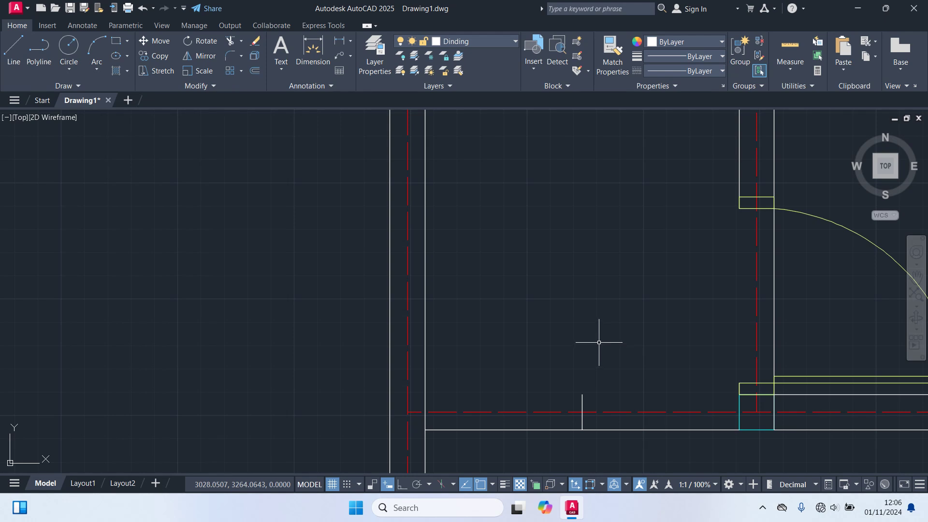
scroll(605, 342, "down", 4)
scroll(623, 380, "up", 2)
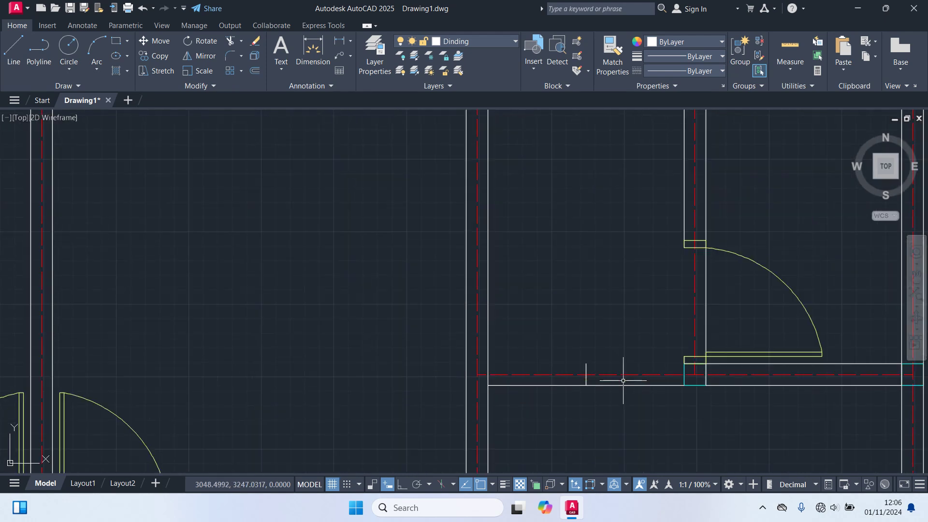
scroll(623, 380, "down", 2)
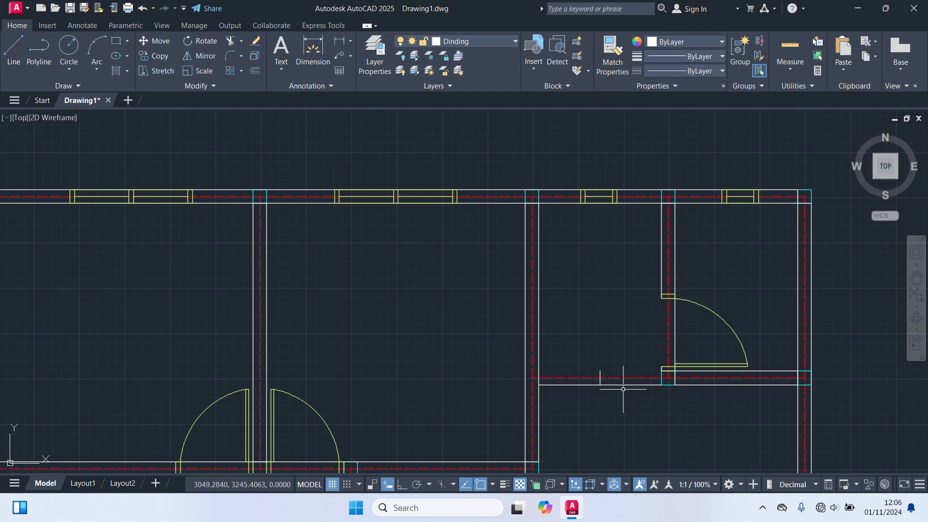
scroll(601, 376, "up", 2)
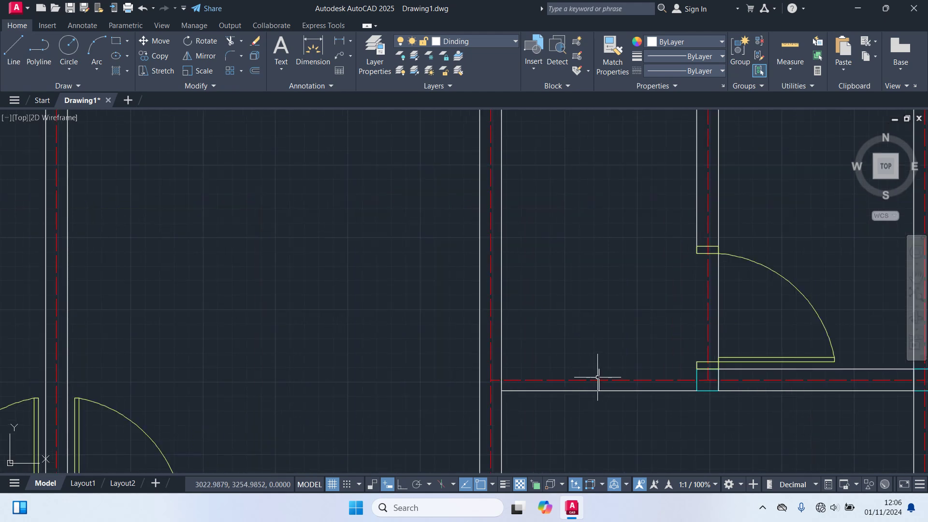
left_click(599, 377)
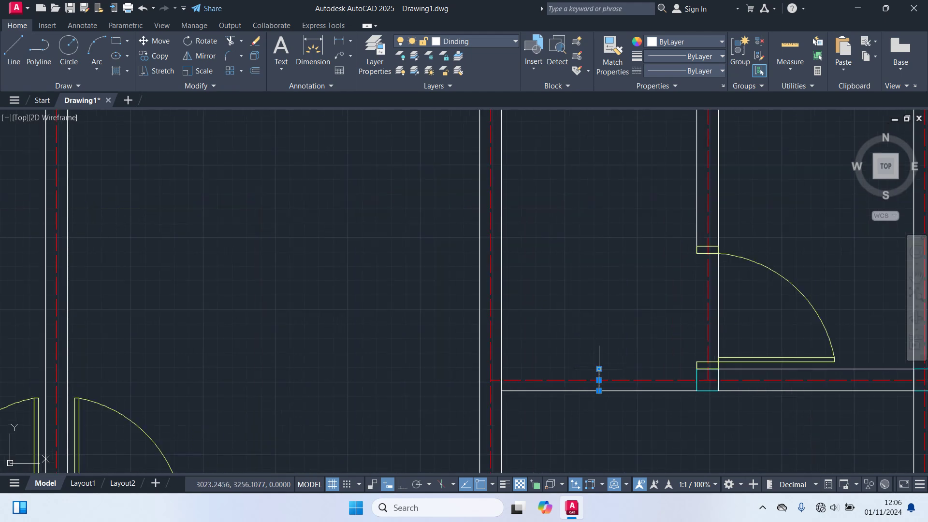
left_click(599, 369)
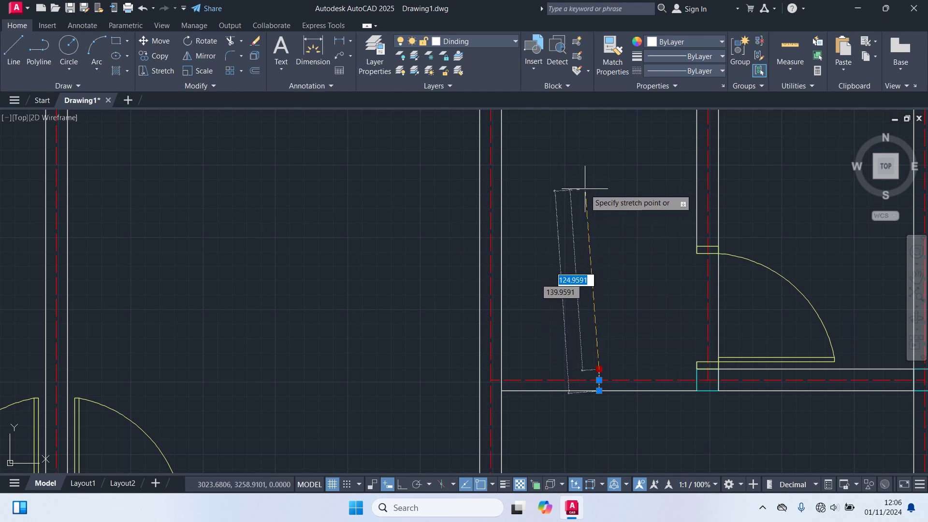
key("F8")
scroll(588, 188, "down", 2)
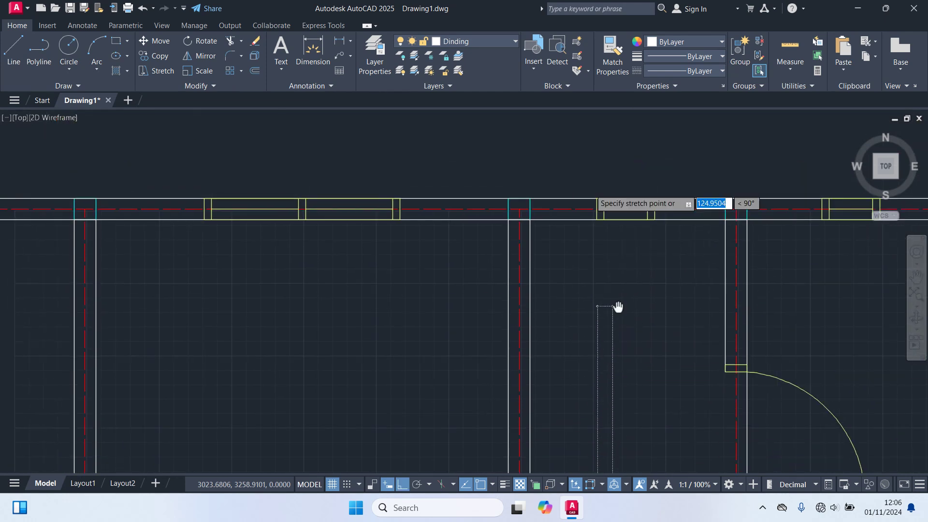
scroll(614, 245, "up", 4)
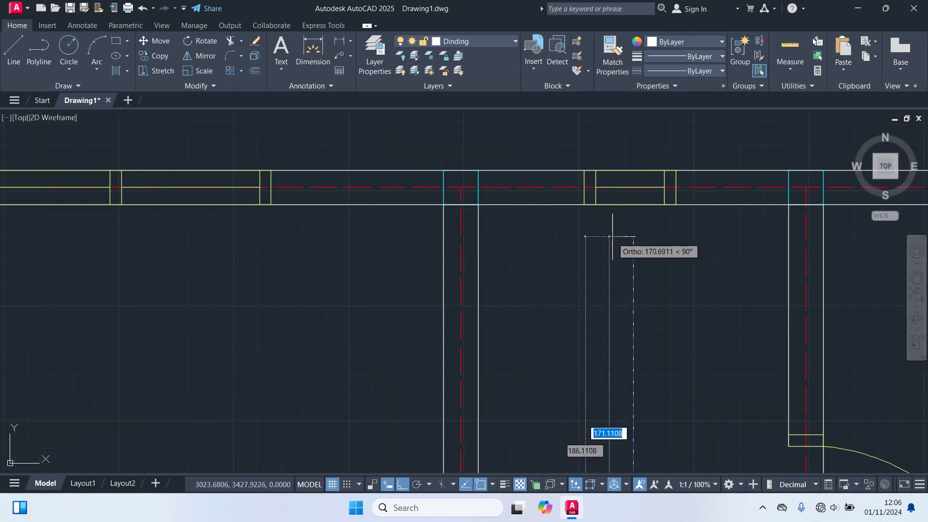
left_click(633, 171)
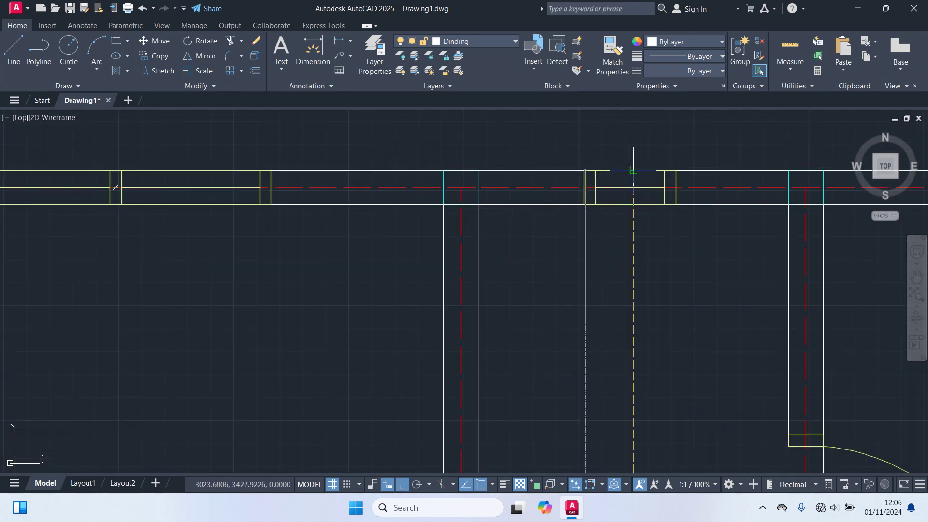
scroll(595, 283, "down", 4)
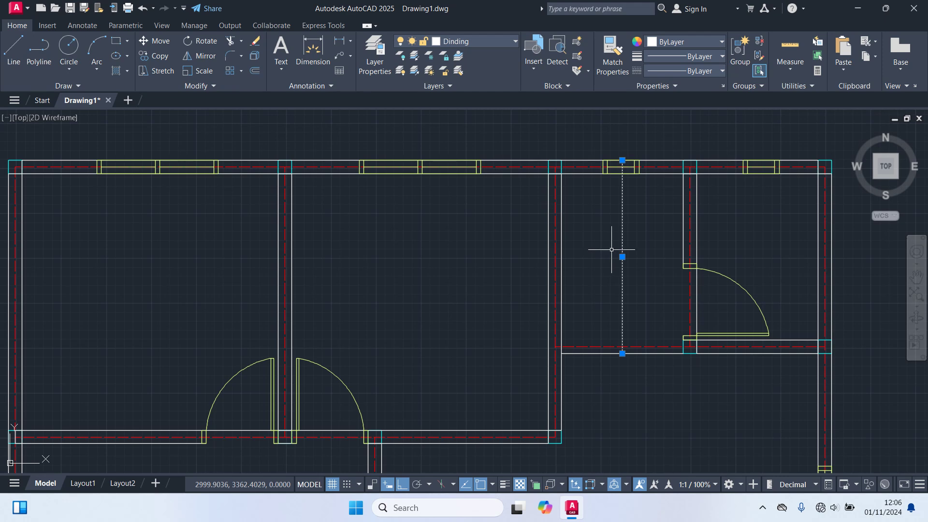
key("Escape")
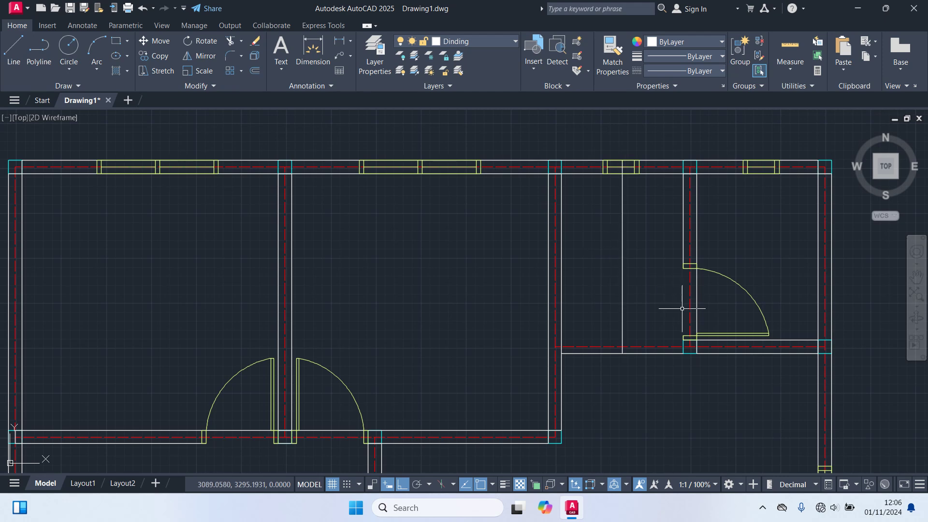
- Draw a horizontal line from the upper corner of the small room's door jamb westward past the long vertical line
type("l")
key("Return")
scroll(679, 309, "up", 4)
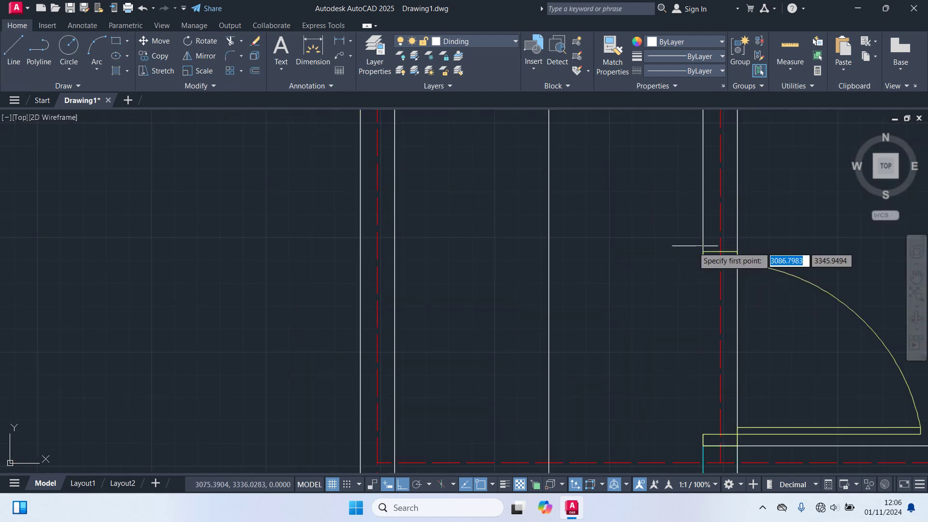
left_click(703, 251)
left_click(473, 304)
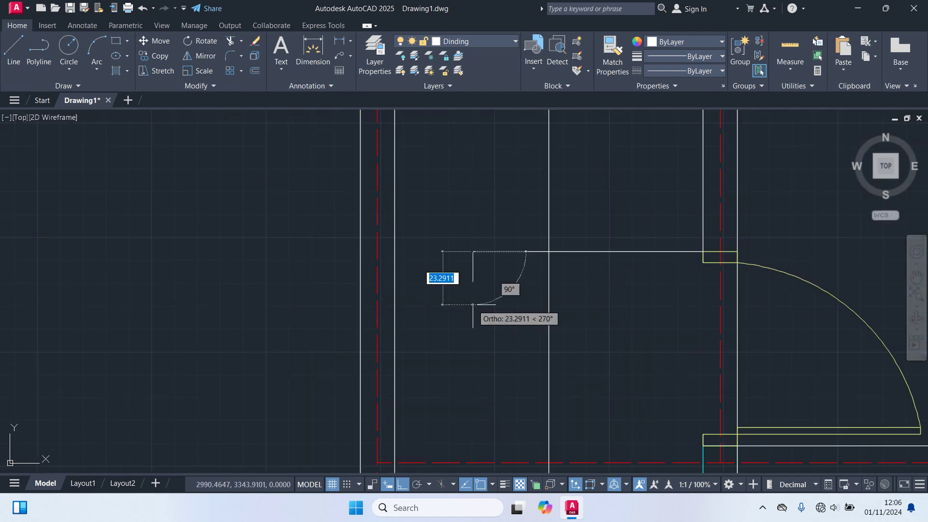
key("Escape")
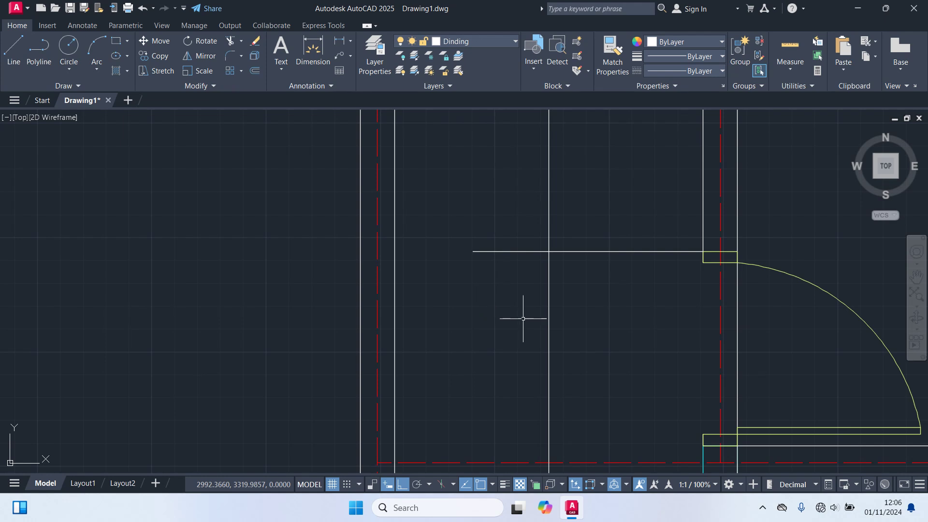
- Trim the horizontal line's overhang, the vertical line above their intersection, and the lower wall line between the vertical line and the door-side wall
type("tr")
key("Return")
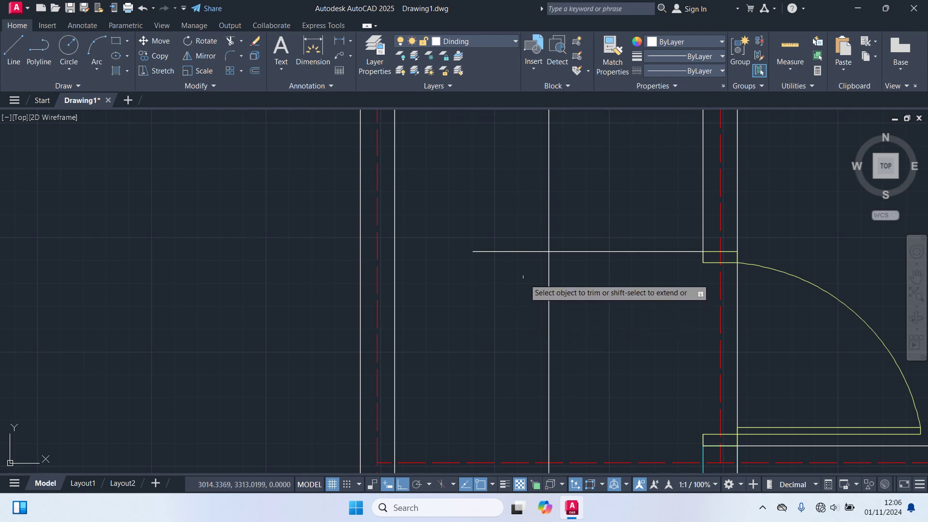
left_click(519, 250)
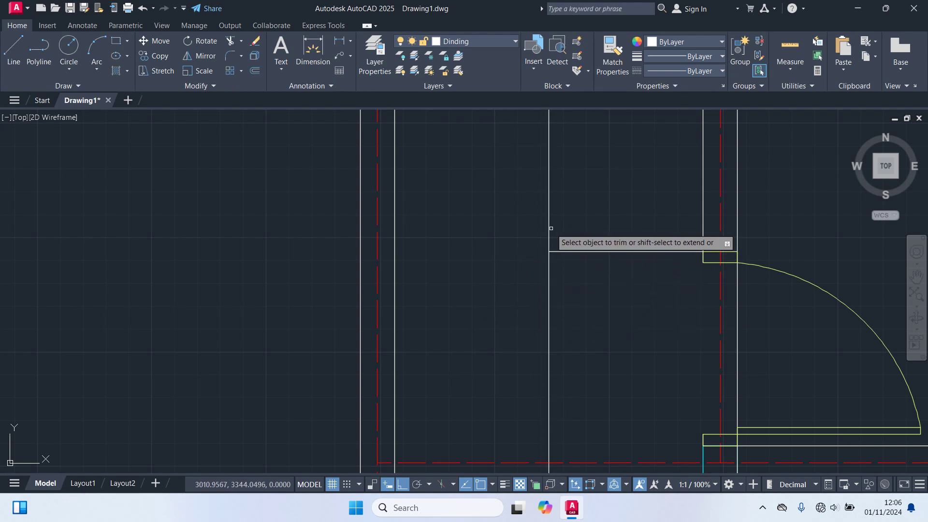
left_click(550, 226)
scroll(466, 309, "down", 4)
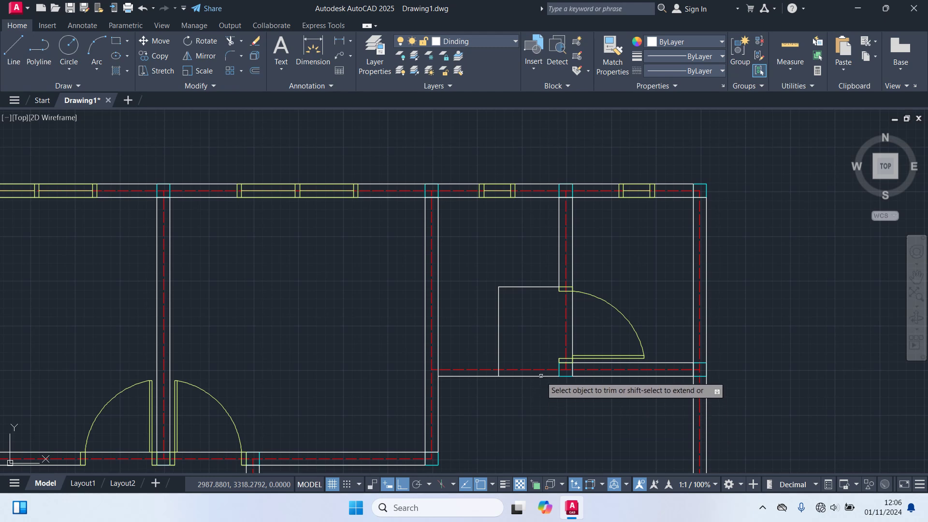
left_click(540, 375)
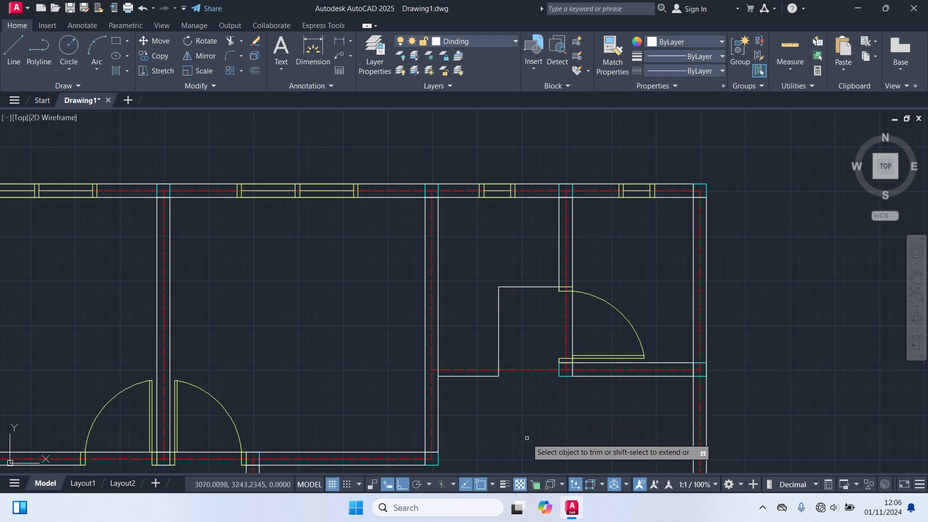
key("Escape")
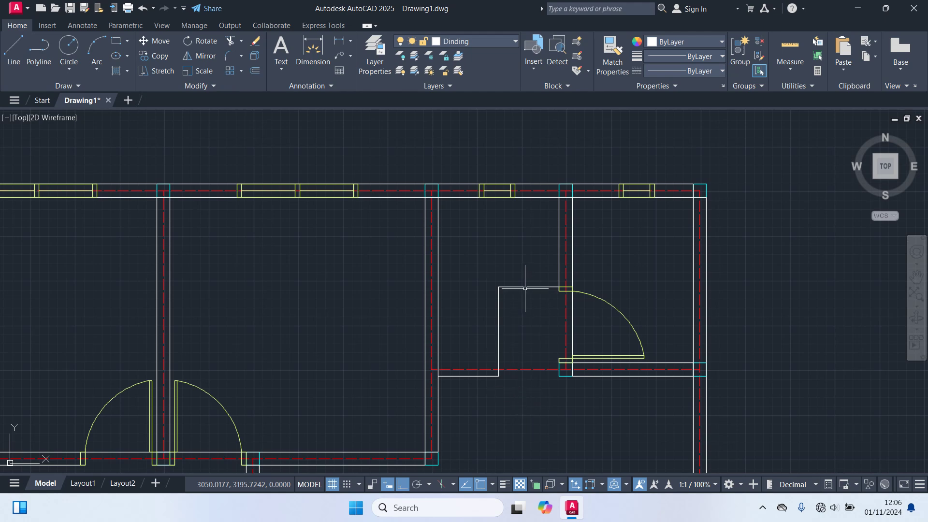
- Examine the overall floor plan, from the upper rooms down to the entrance porch
scroll(549, 364, "down", 3)
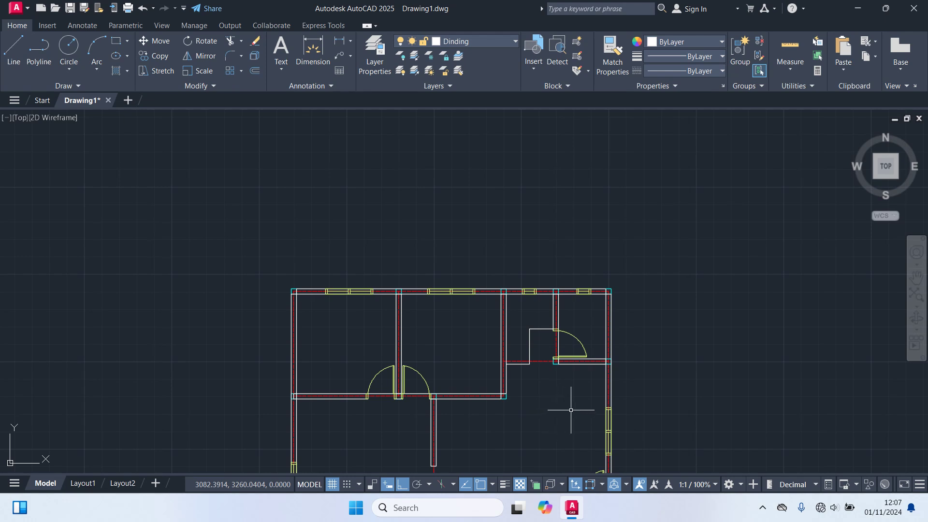
scroll(572, 414, "down", 4)
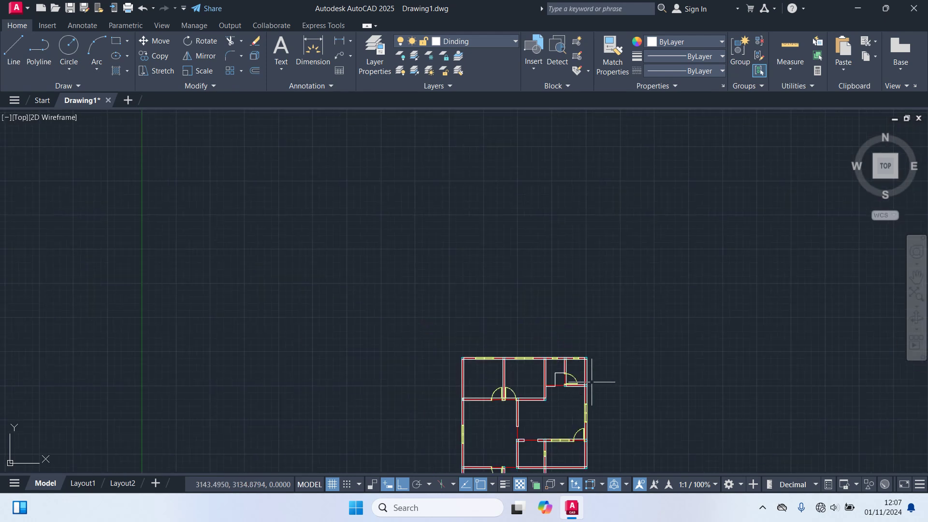
middle_click_drag(629, 404, 603, 331)
scroll(603, 334, "up", 2)
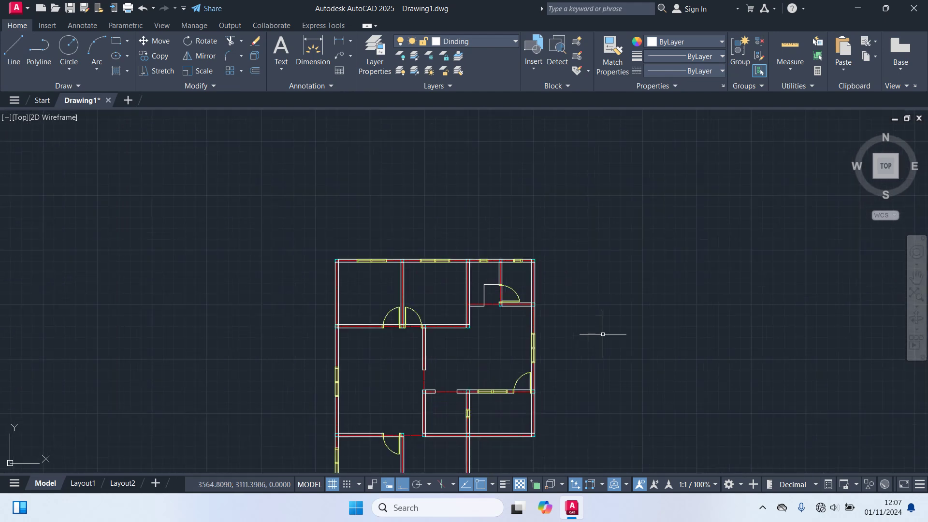
middle_click_drag(623, 398, 602, 247)
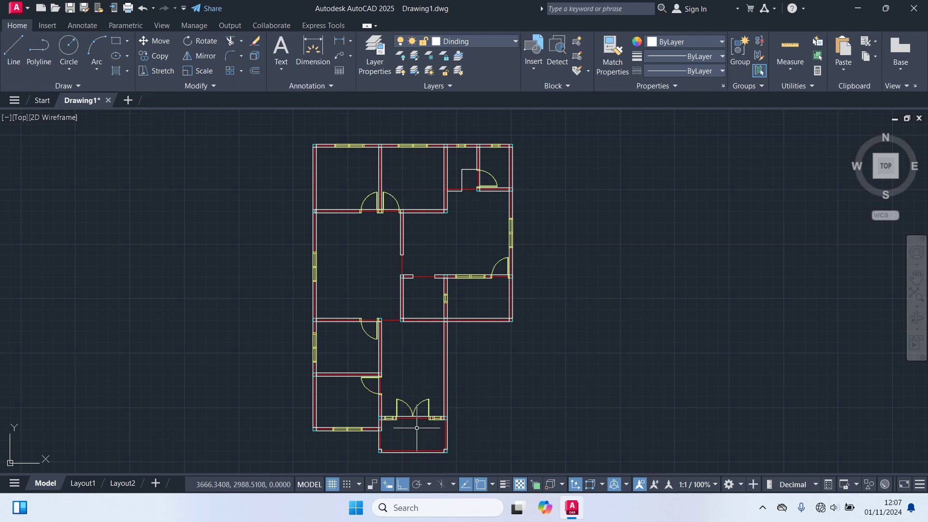
scroll(416, 428, "up", 2)
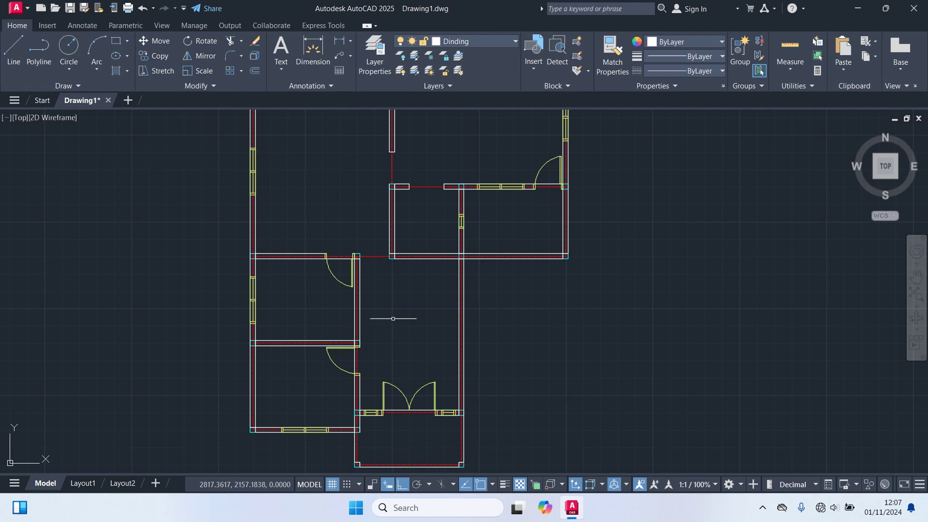
middle_click_drag(351, 239, 338, 325)
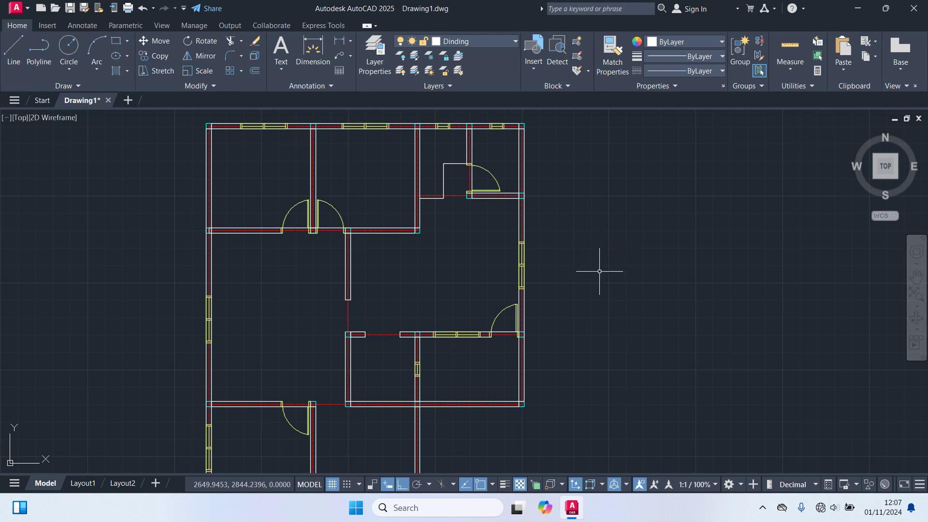
- Stretch the east end of the short horizontal wall line to the lower corner of the small room's column
scroll(440, 188, "up", 2)
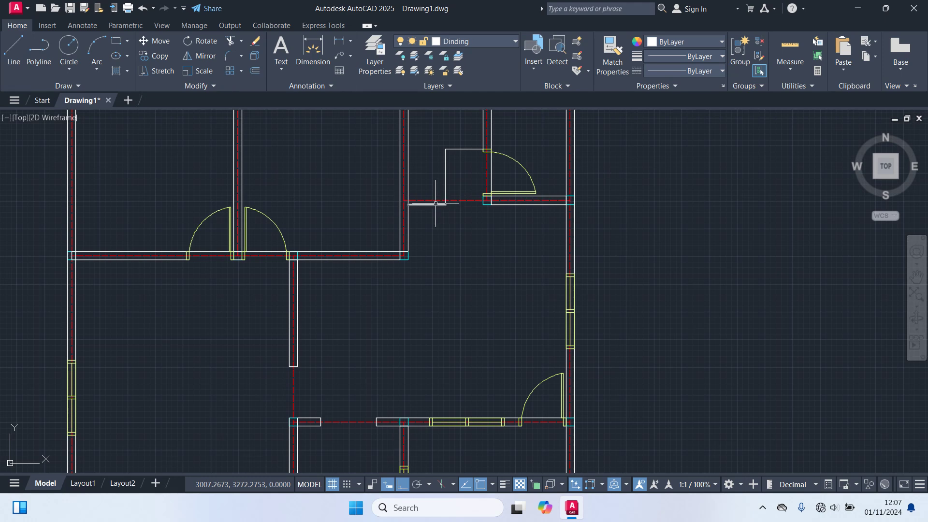
left_click(435, 204)
scroll(435, 204, "up", 3)
left_click(445, 205)
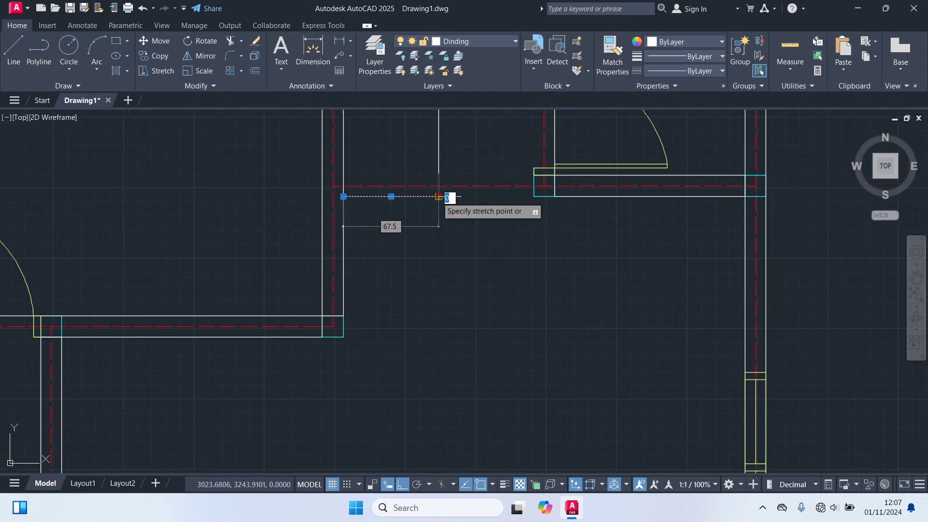
left_click(530, 195)
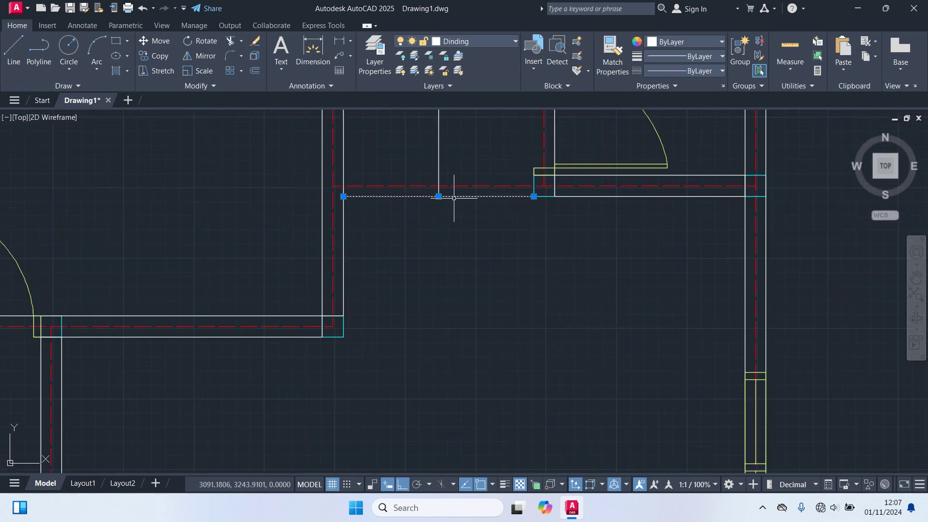
key("Escape")
- Delete the two lines forming the stepped outline beside the small room with the door
middle_click_drag(454, 197, 530, 375)
left_click(530, 375)
left_click(446, 286)
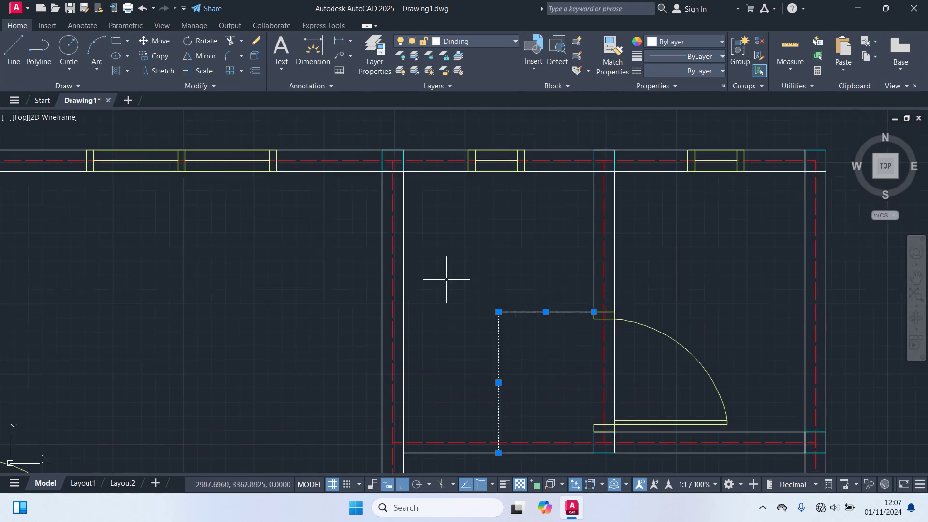
key("Delete")
scroll(482, 302, "down", 3)
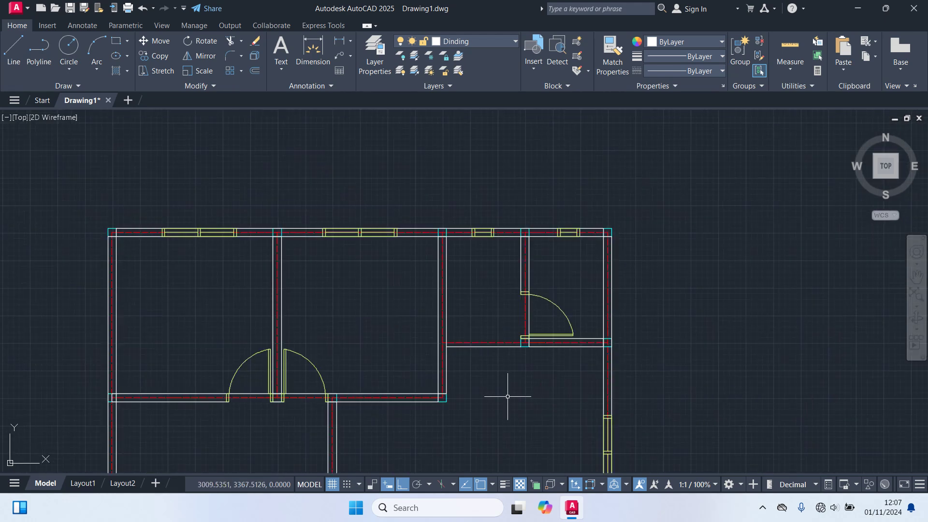
scroll(503, 398, "down", 2)
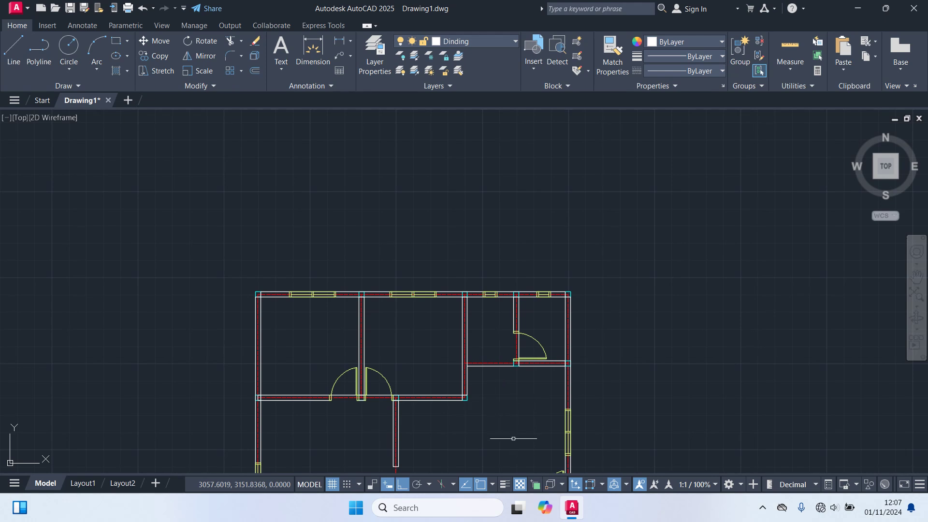
- Make Garis Bantu the current layer and draw a 50-unit line straight up from the northwest column's centreline intersection
middle_click_drag(514, 438, 677, 403)
scroll(436, 240, "up", 2)
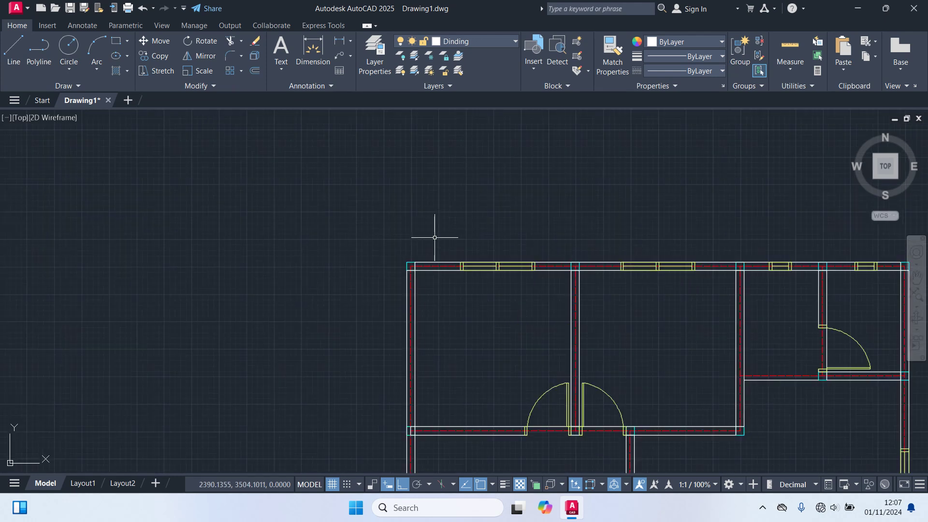
left_click(496, 41)
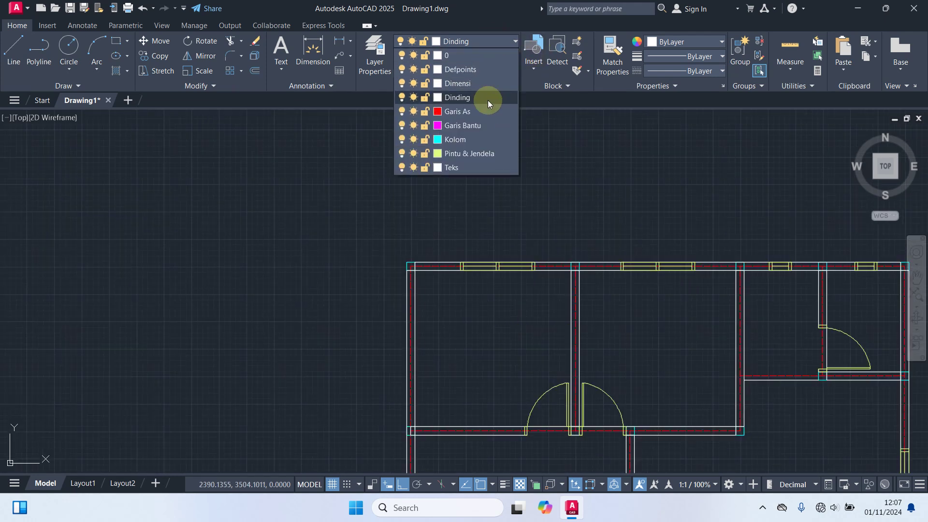
left_click(485, 127)
type("l")
key("Return")
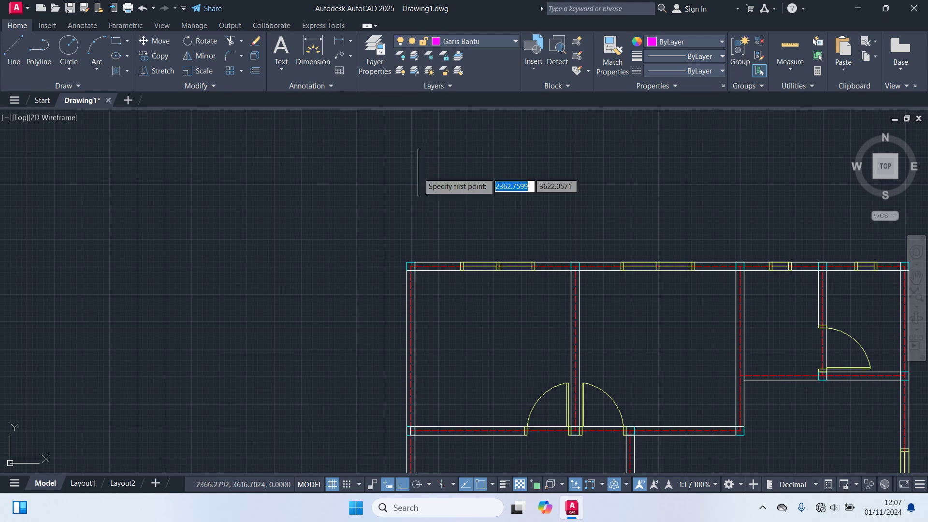
scroll(425, 254, "up", 4)
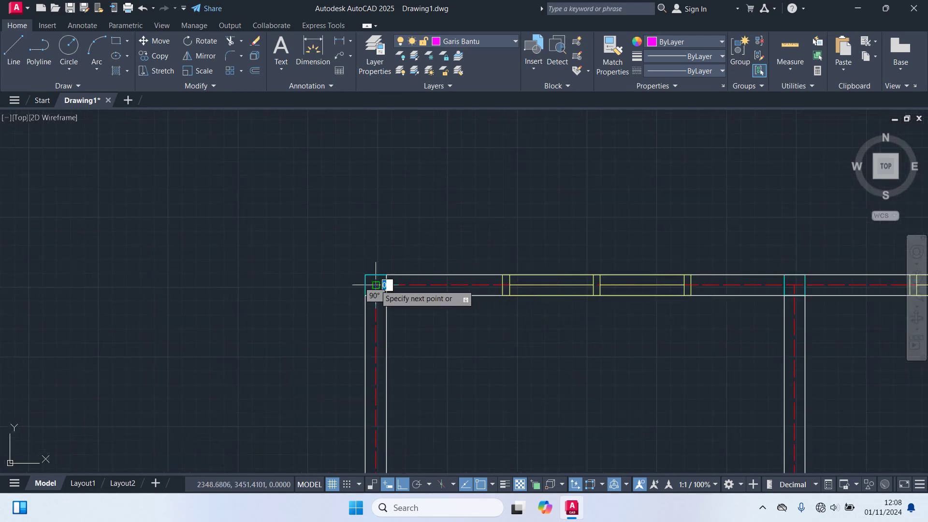
left_click(375, 285)
type("5")
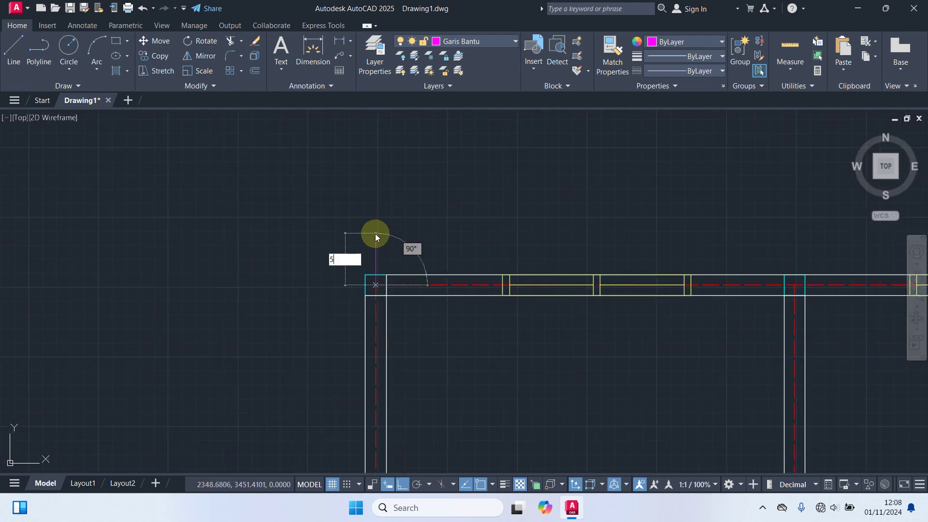
type("0")
key("Return")
key("Return")
- Draw a 50-unit line due west from the northwest column's centreline intersection
key("Return")
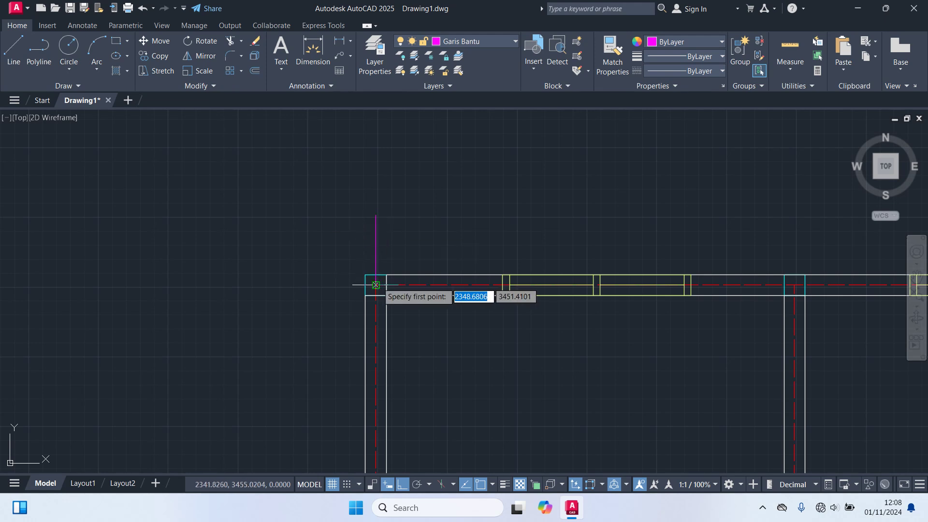
left_click(376, 285)
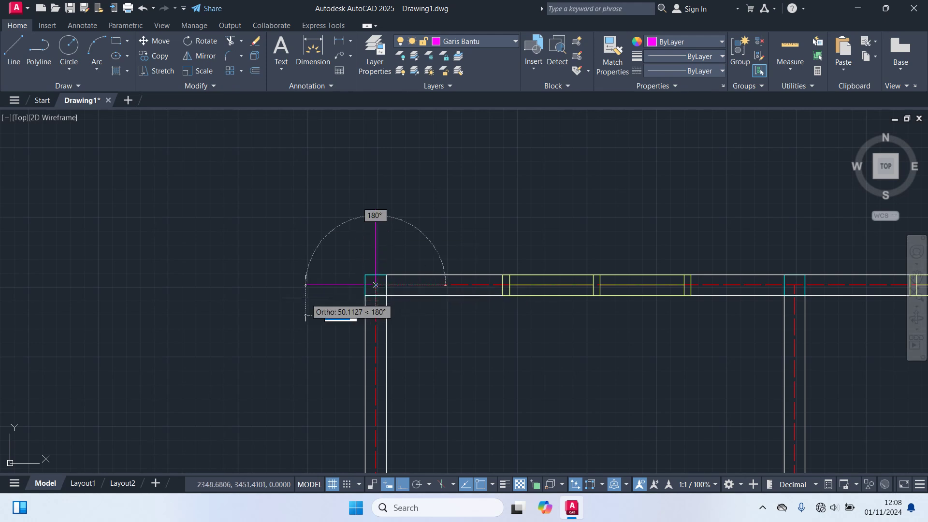
type("50")
key("Return")
key("Return")
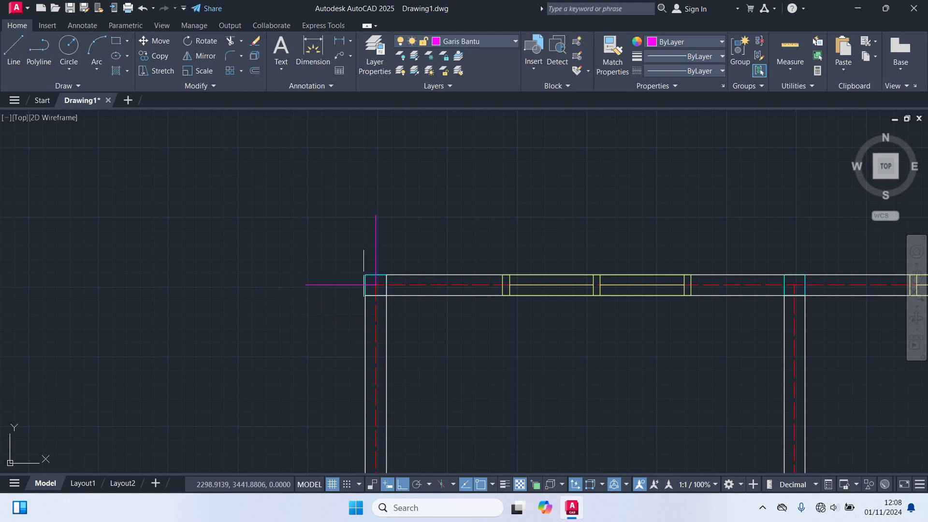
- Draw a 50-unit line straight up from the northeast column's centreline intersection
scroll(376, 285, "down", 3)
scroll(406, 274, "up", 3)
mouse_move(407, 274)
middle_mouse_down()
mouse_move(638, 312)
mouse_move(517, 270)
middle_mouse_up()
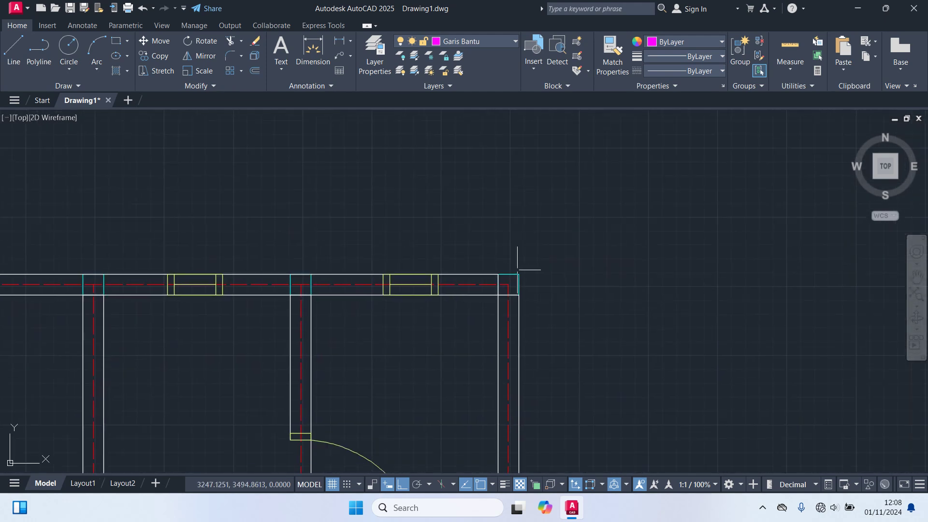
key("l")
key("Return")
left_click(508, 284)
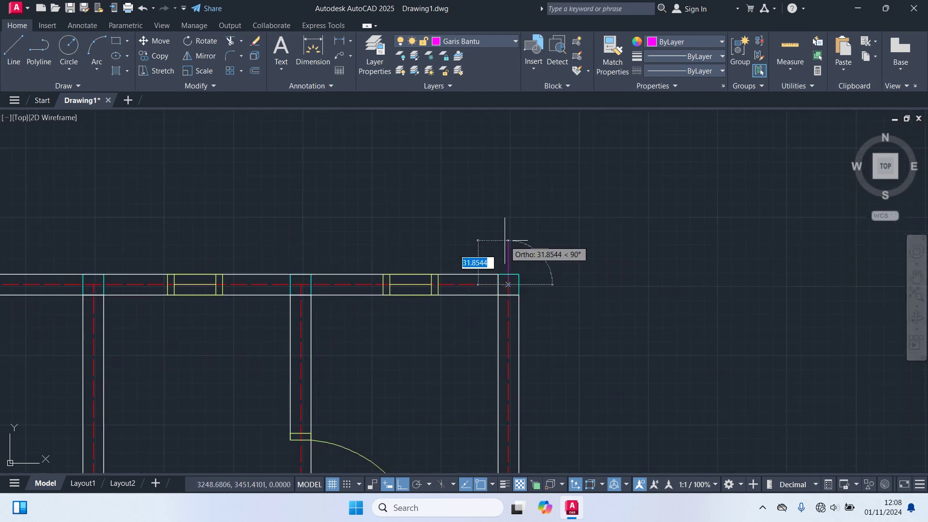
type("50")
key("Return")
key("Return")
- Draw a 50-unit line due east from the northeast column's centreline intersection
key("Return")
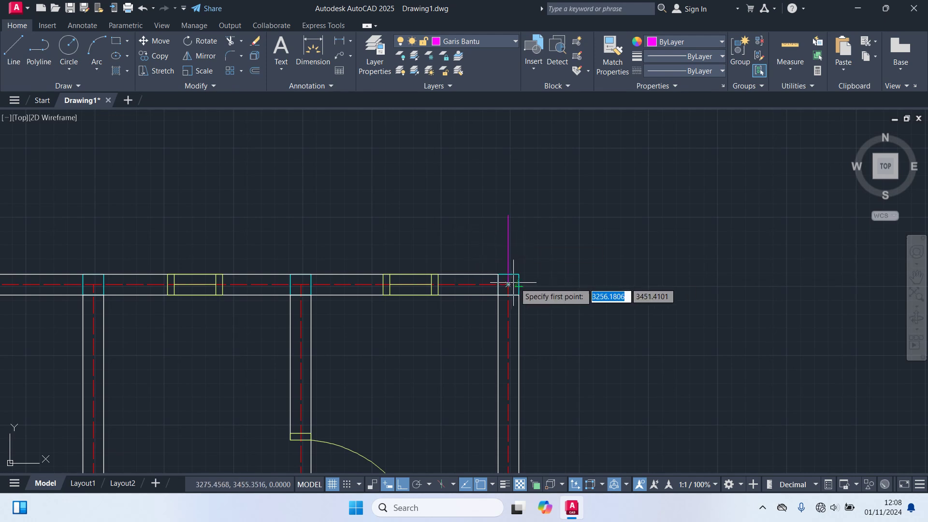
left_click(508, 284)
type("5")
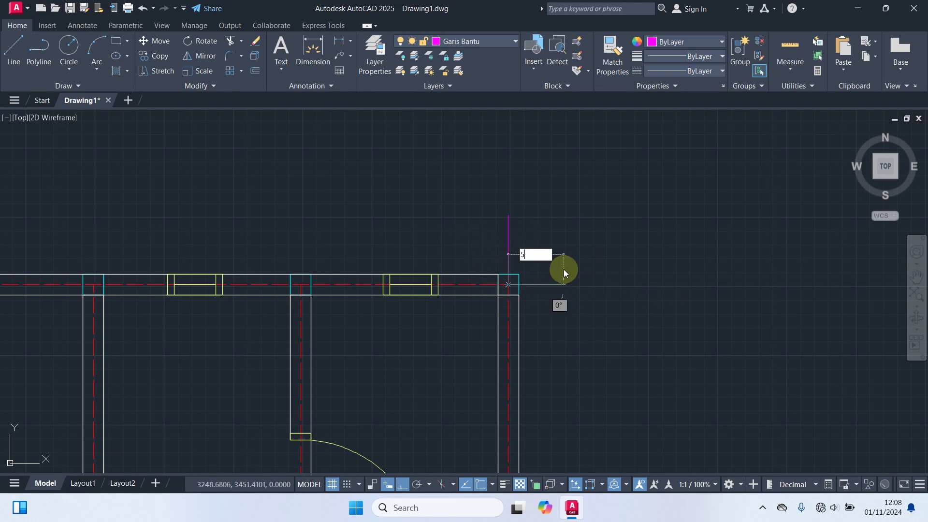
type("0")
key("Return")
- Draw a 50-unit line straight down from the centre of the entrance porch's southwest column
scroll(564, 265, "down", 5)
middle_click_drag(602, 305, 545, 129)
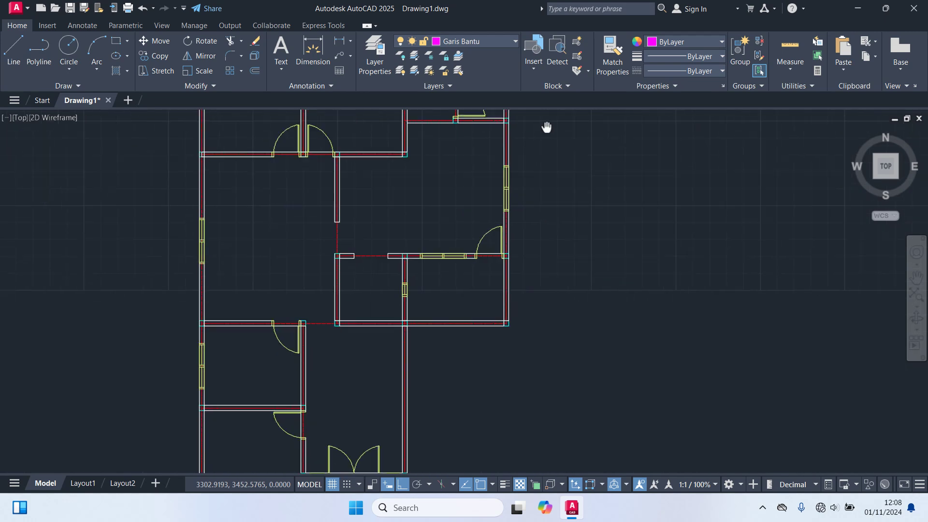
middle_click_drag(514, 307, 520, 214)
scroll(310, 379, "up", 9)
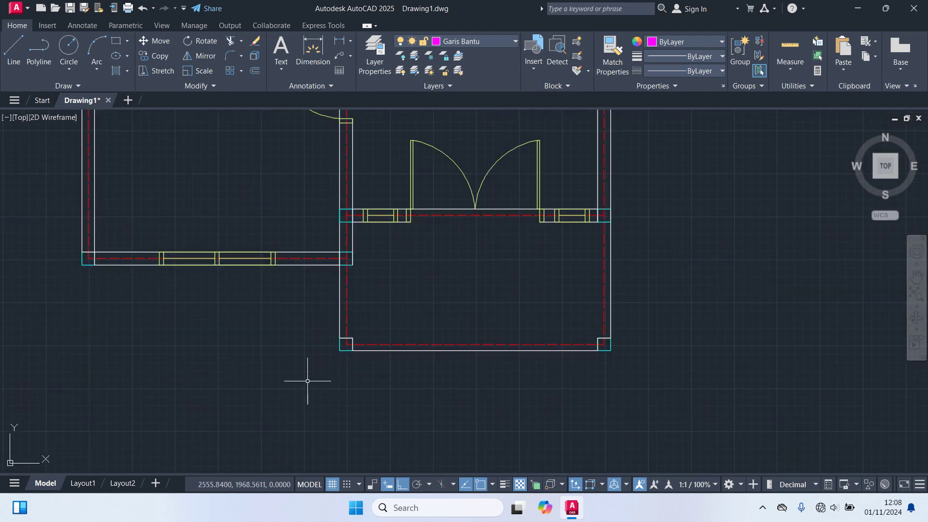
key("space")
left_click(360, 311)
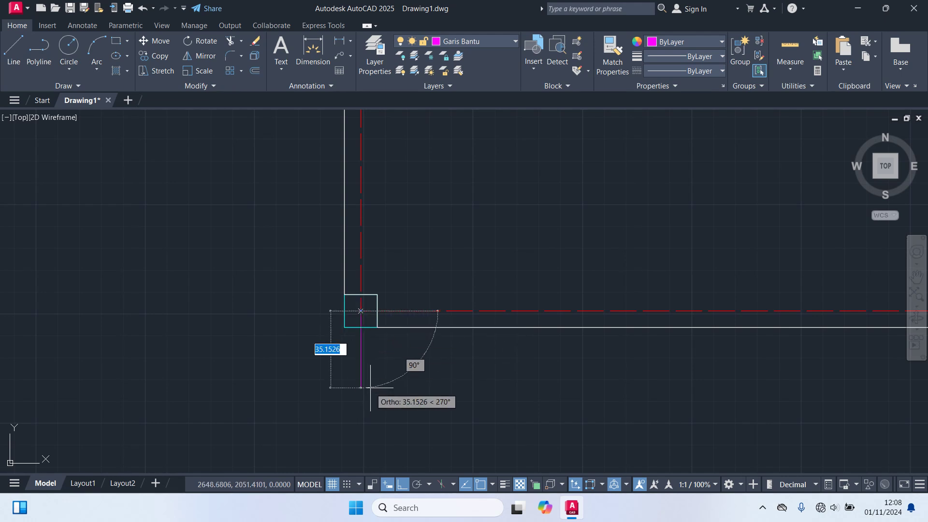
type("50")
key("Return")
key("space")
- Draw a 50-unit line due west from the centre of the porch's southwest column
key("space")
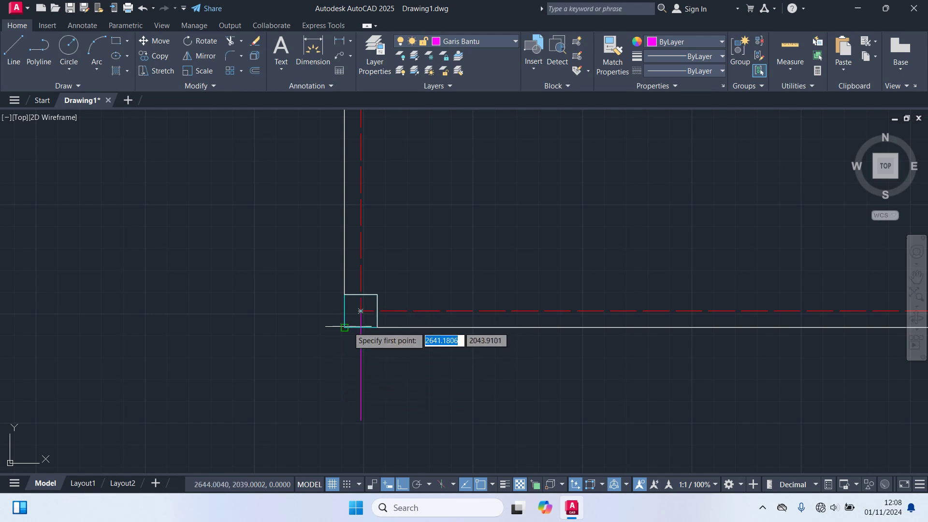
left_click(361, 311)
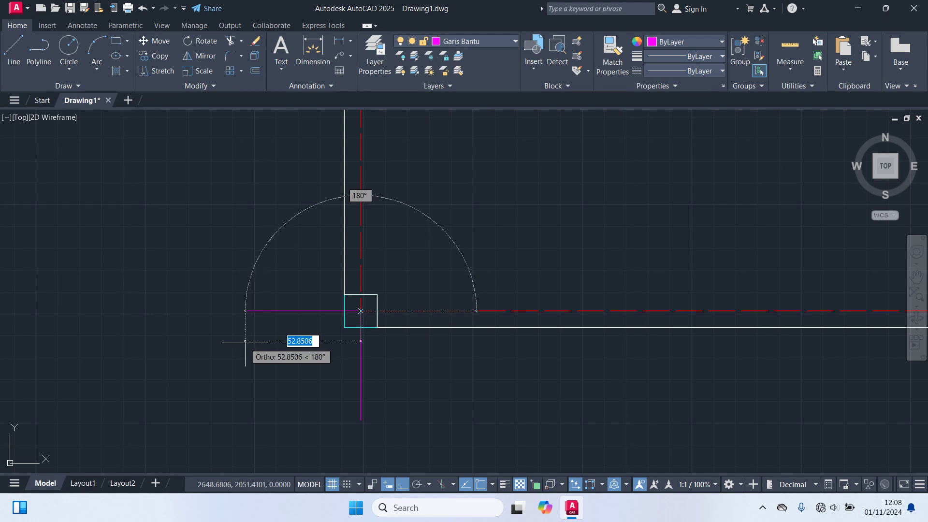
type("5")
key("Return")
key("space")
- Draw two 50-unit lines from the centre of the porch's southeast column, one straight down and one due east
key("space")
scroll(339, 343, "down", 3)
scroll(459, 348, "up", 5)
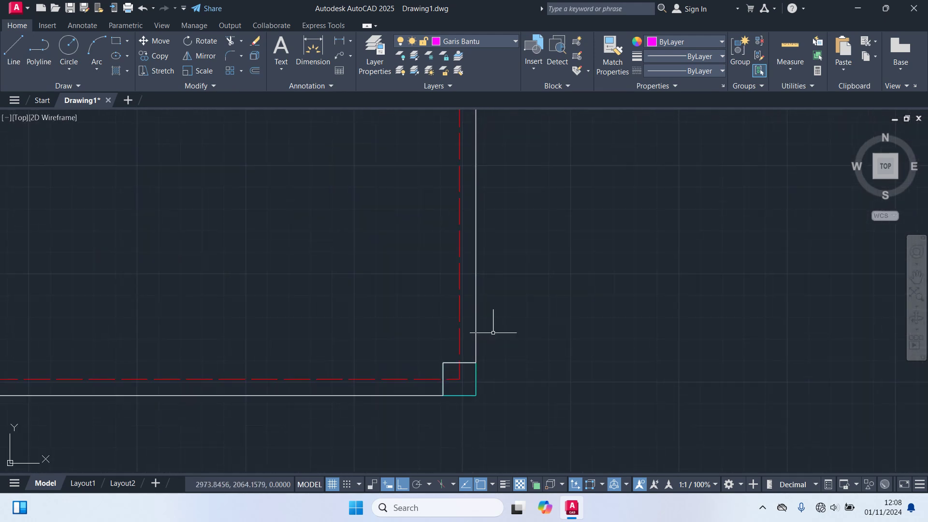
left_click(460, 380)
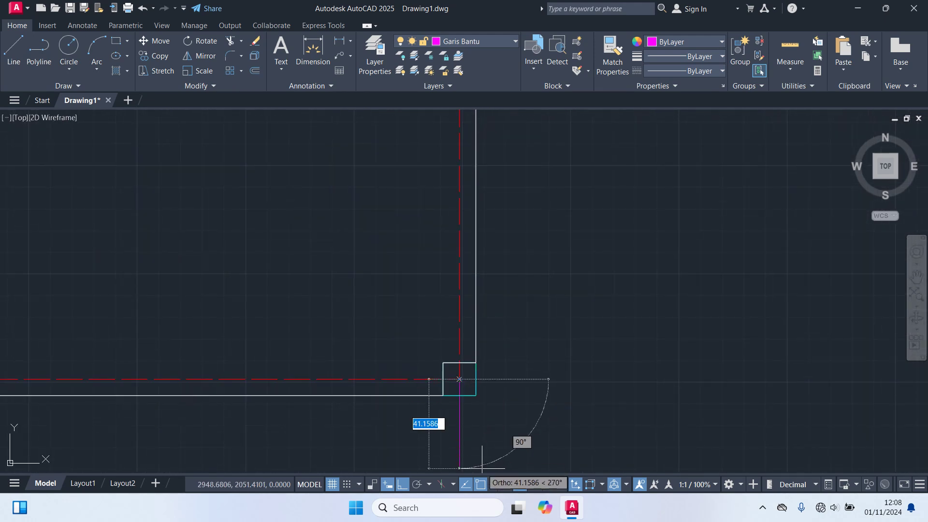
type("5")
key("Return")
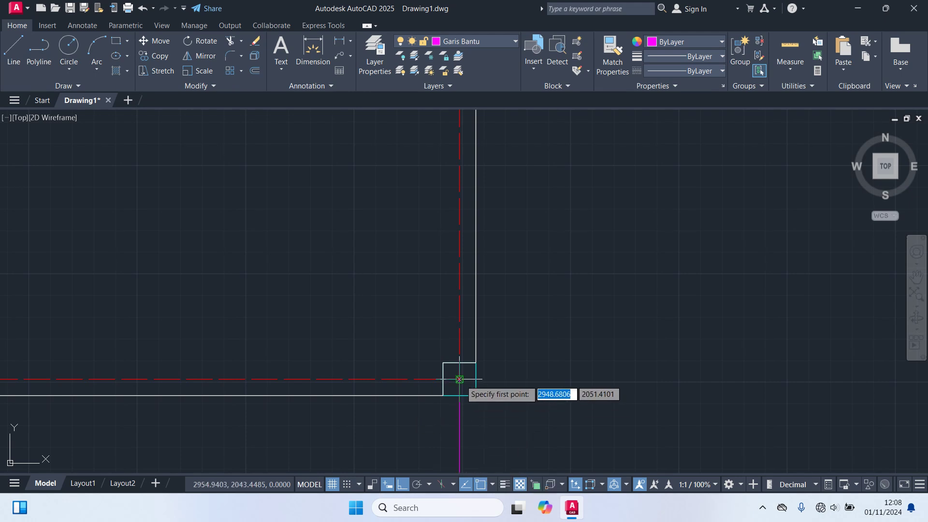
left_click(595, 353)
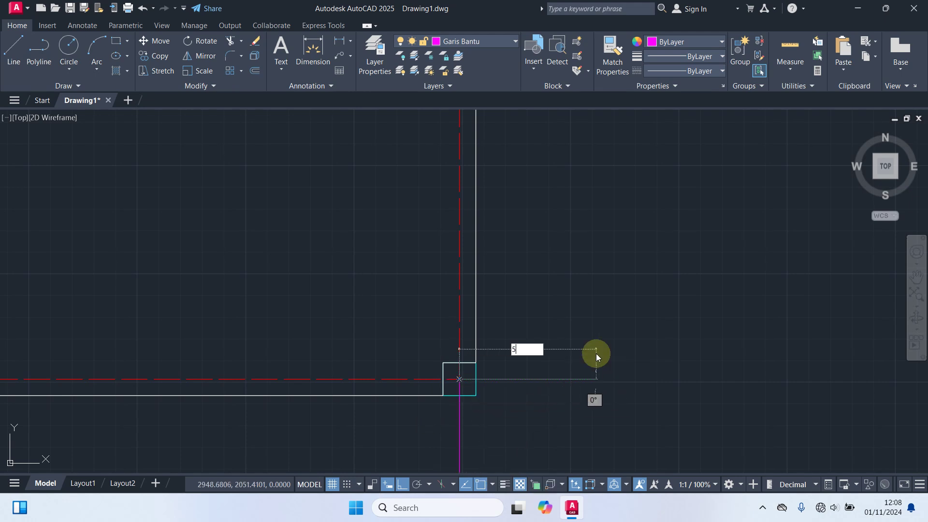
scroll(592, 340, "down", 6)
- Move the two guide lines at the porch's southwest column due west, in line with the west exterior wall's centreline
scroll(335, 392, "up", 2)
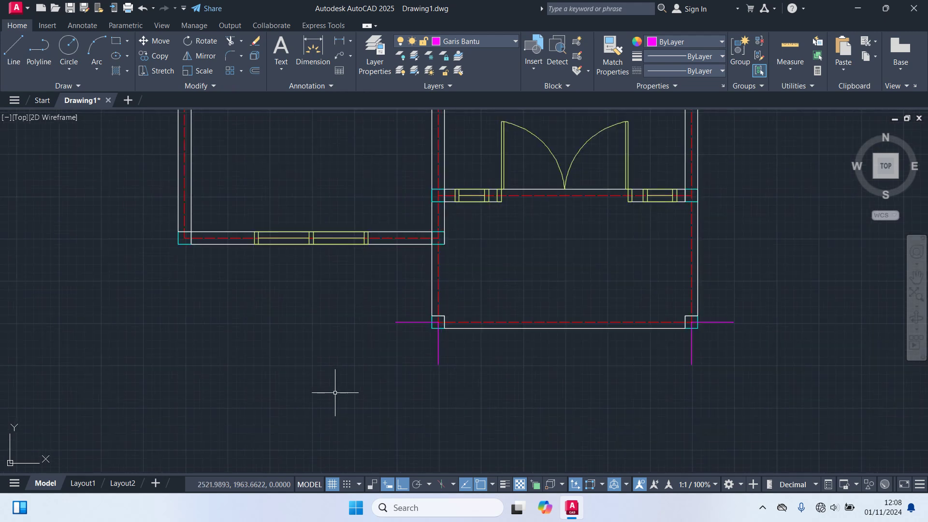
left_click(438, 356)
left_click(411, 322)
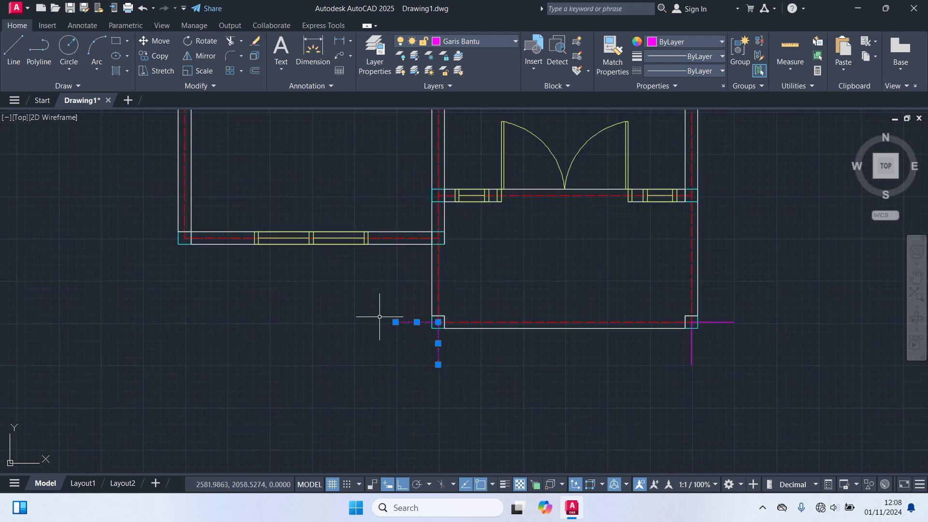
type("m")
key("Return")
scroll(437, 351, "up", 2)
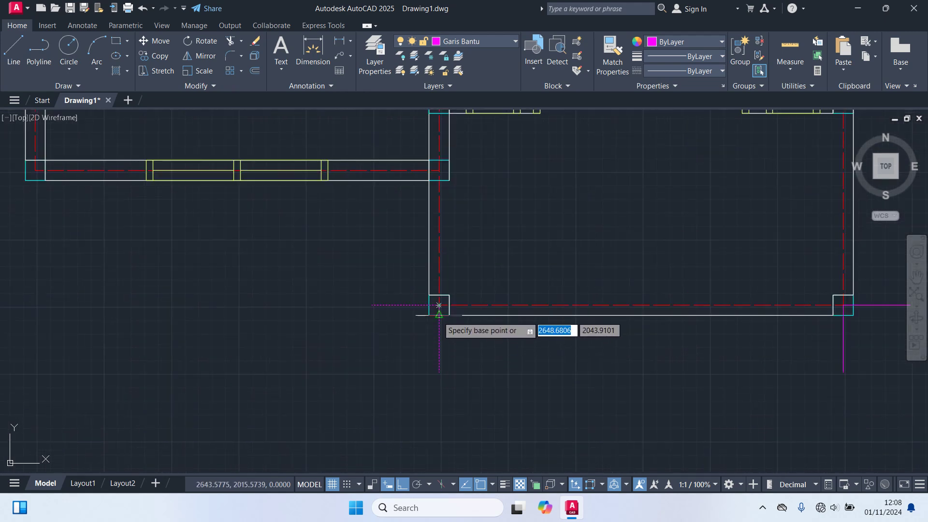
left_click(439, 305)
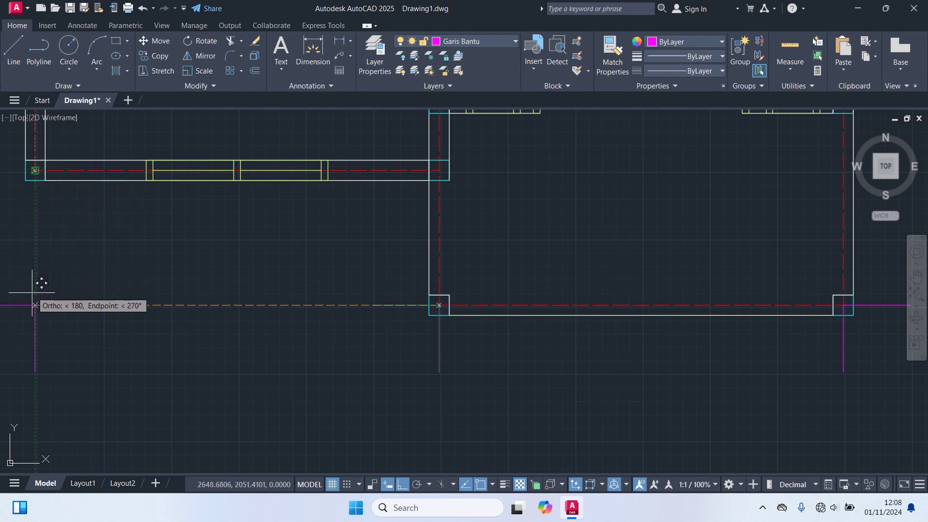
left_click(37, 305)
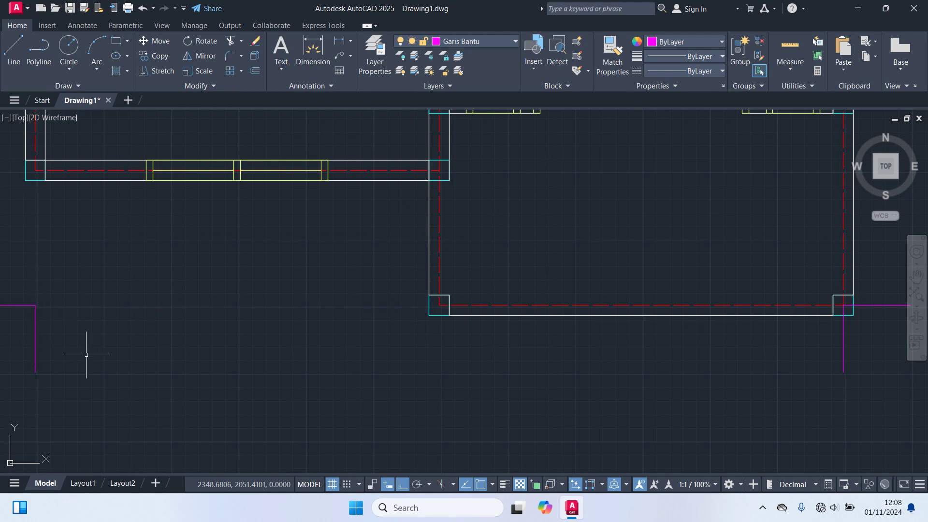
- Move the two guide lines at the porch's southeast column due east, in line with the east exterior wall's centreline
scroll(255, 336, "down", 2)
left_click(660, 316)
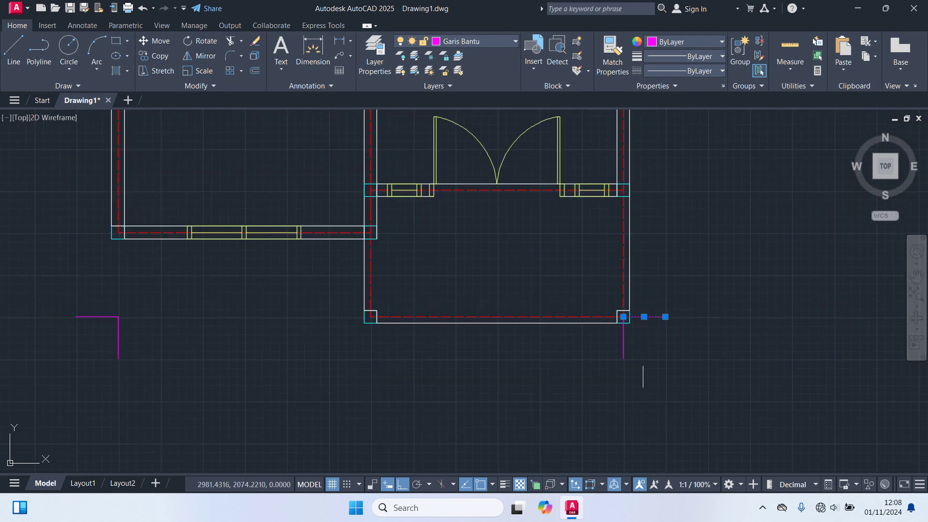
left_click(623, 350)
type("m")
key("Return")
scroll(624, 316, "up", 4)
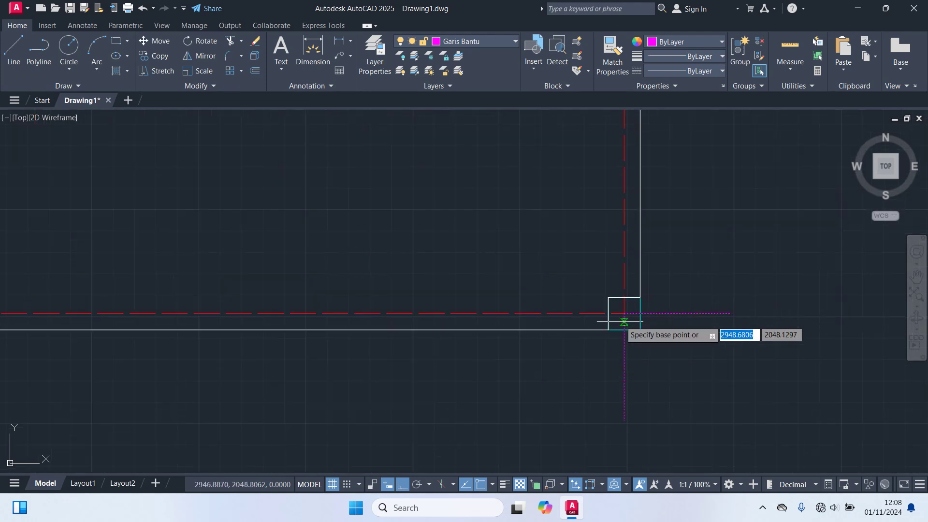
left_click(624, 316)
scroll(670, 313, "down", 8)
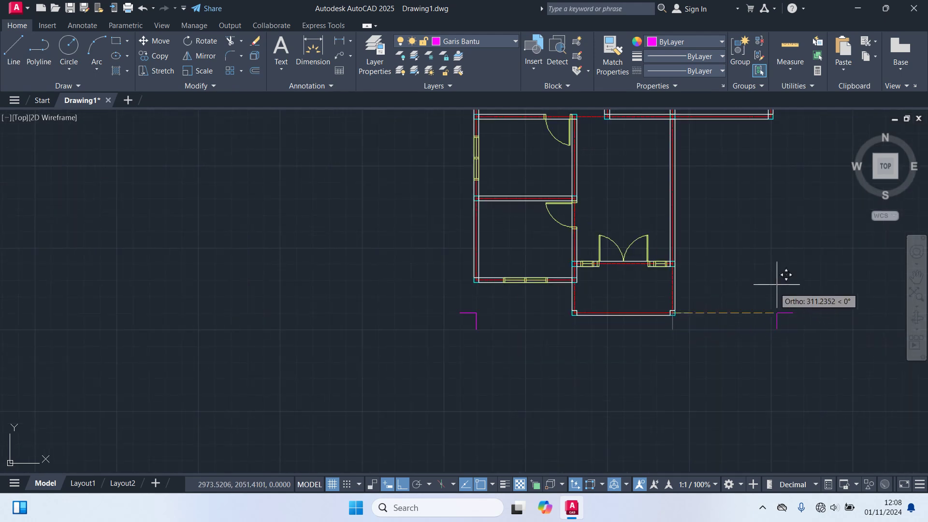
scroll(769, 116, "up", 3)
middle_click_drag(770, 118, 710, 147)
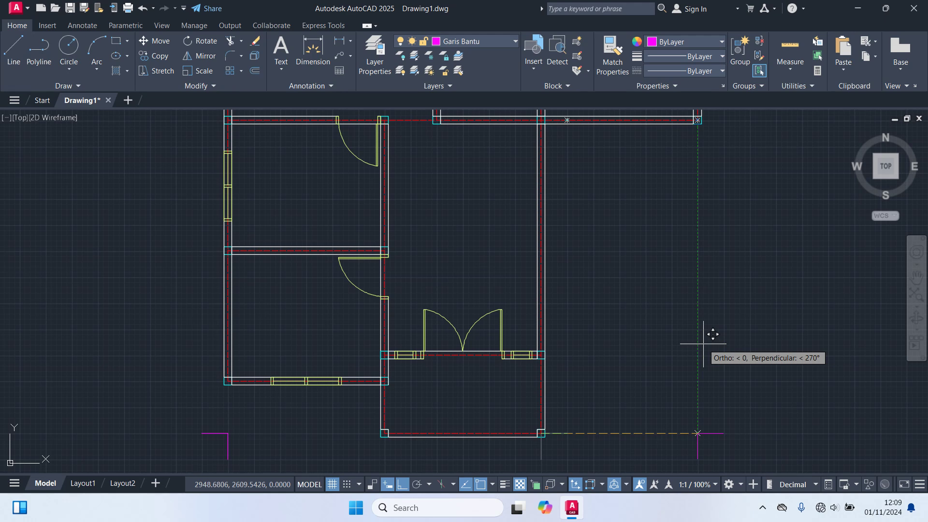
key("Escape")
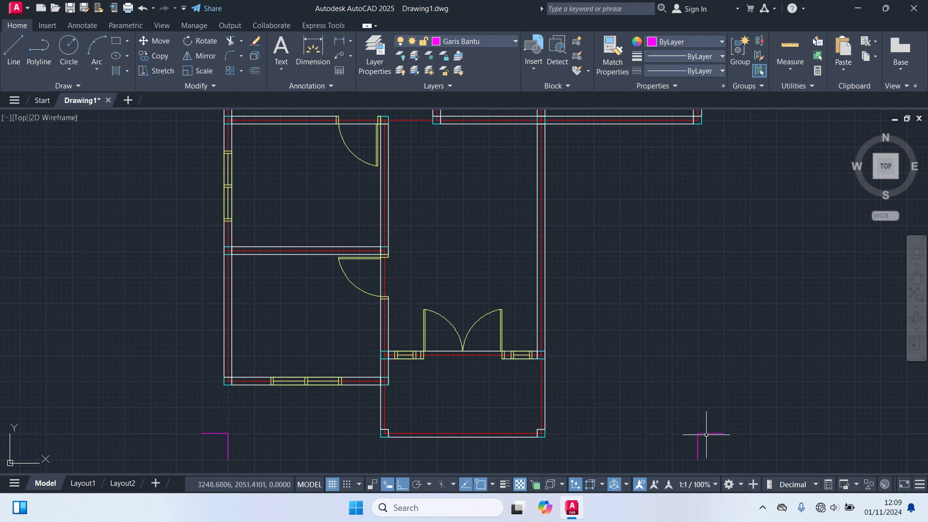
- Draw temporary vertical lines from the east wing's southeast corner and the house's southwest corner to check the guides' alignment, and discard them
type("l")
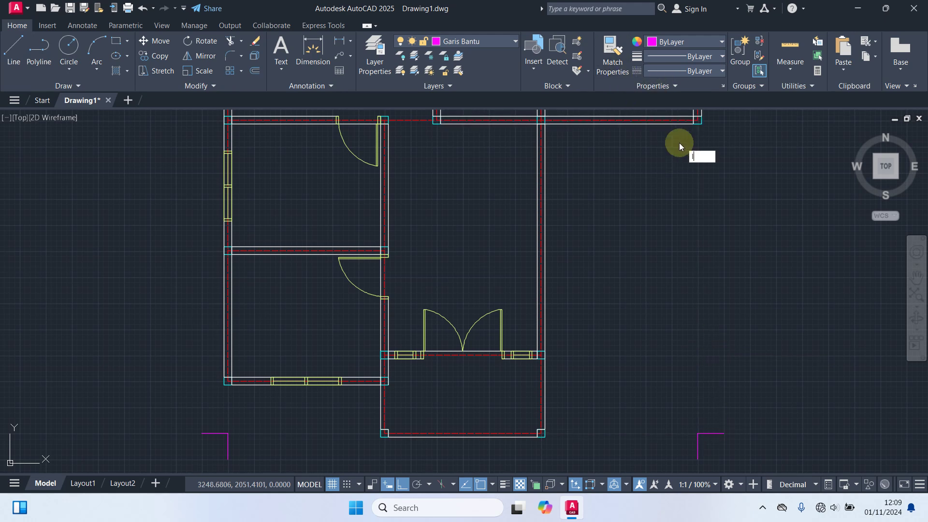
key("Return")
scroll(701, 140, "up", 2)
left_click(691, 115)
scroll(682, 392, "down", 4)
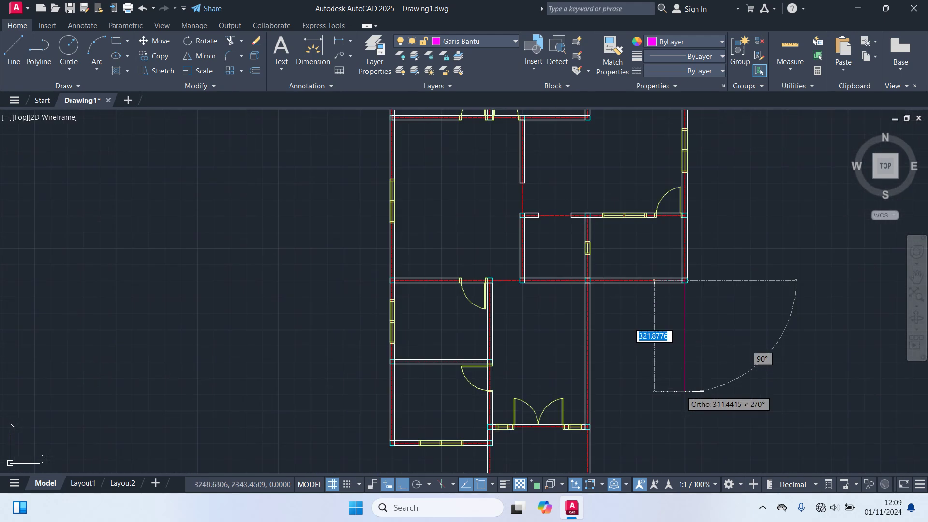
scroll(681, 391, "down", 2)
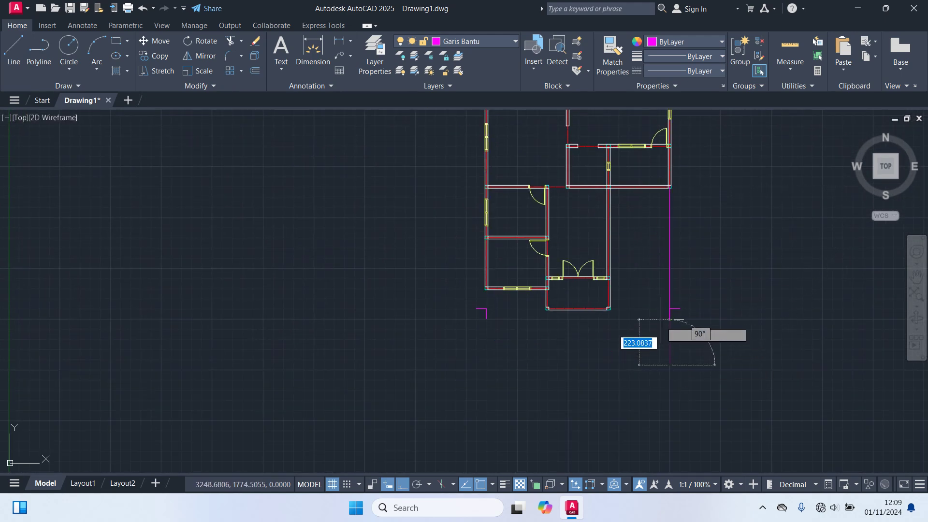
scroll(661, 319, "up", 3)
key("Return")
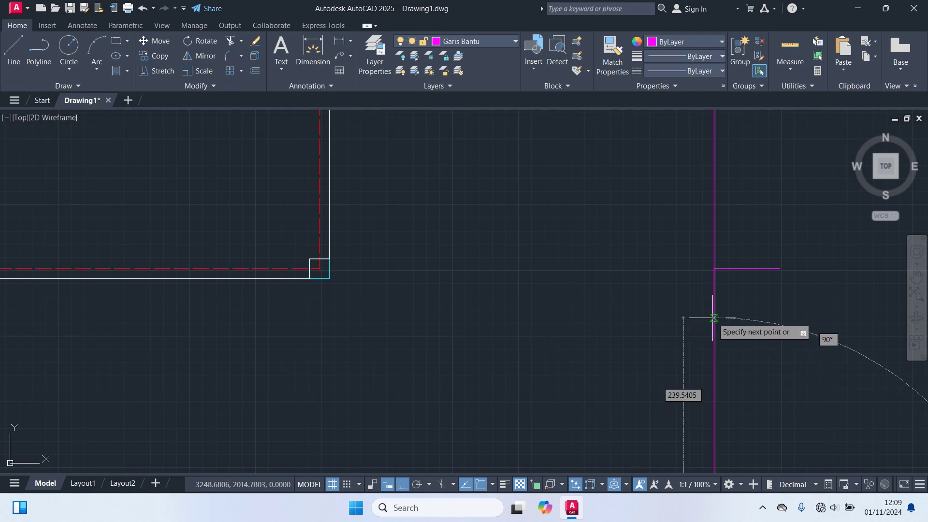
key("Return")
scroll(525, 324, "down", 8)
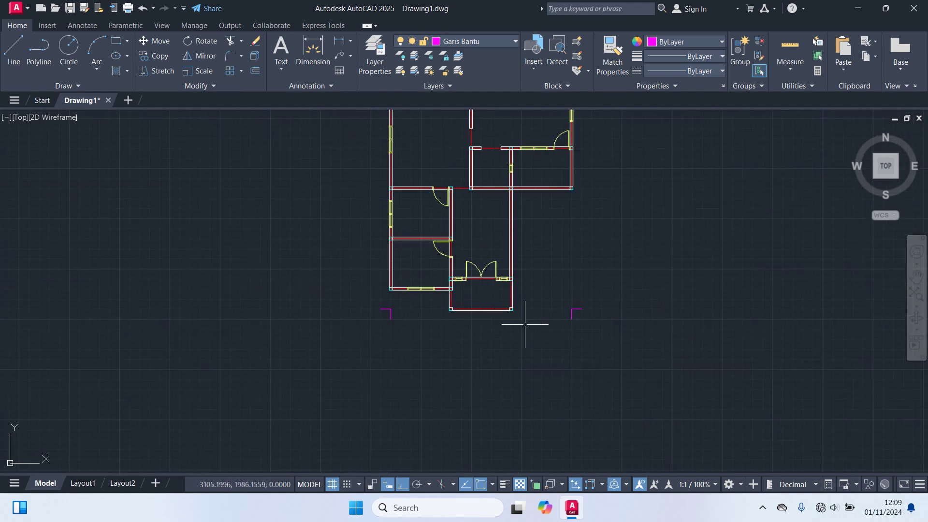
scroll(316, 328, "up", 4)
key("Return")
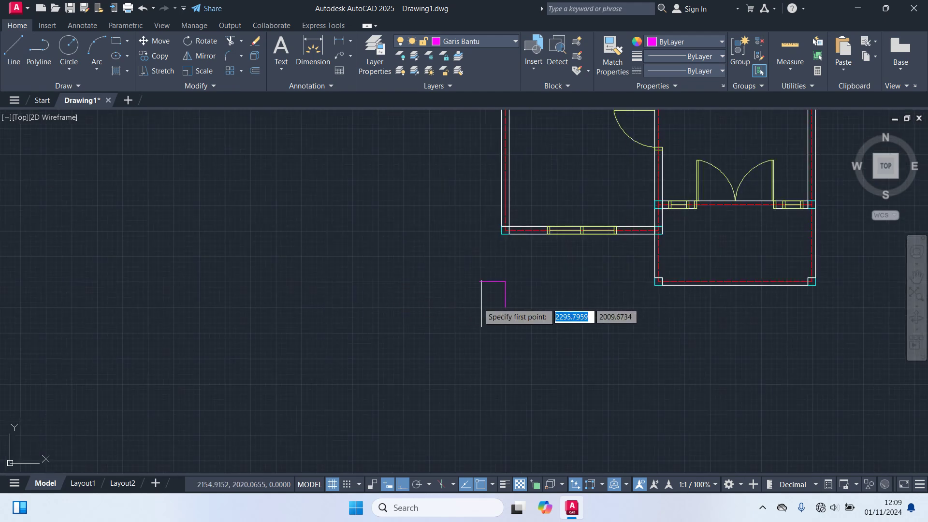
scroll(520, 241, "up", 4)
left_click(483, 222)
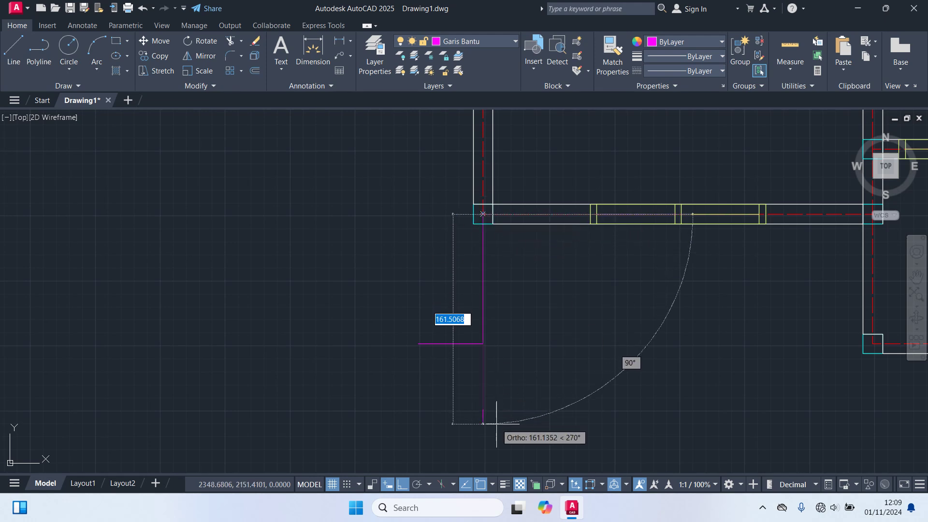
left_click(483, 410)
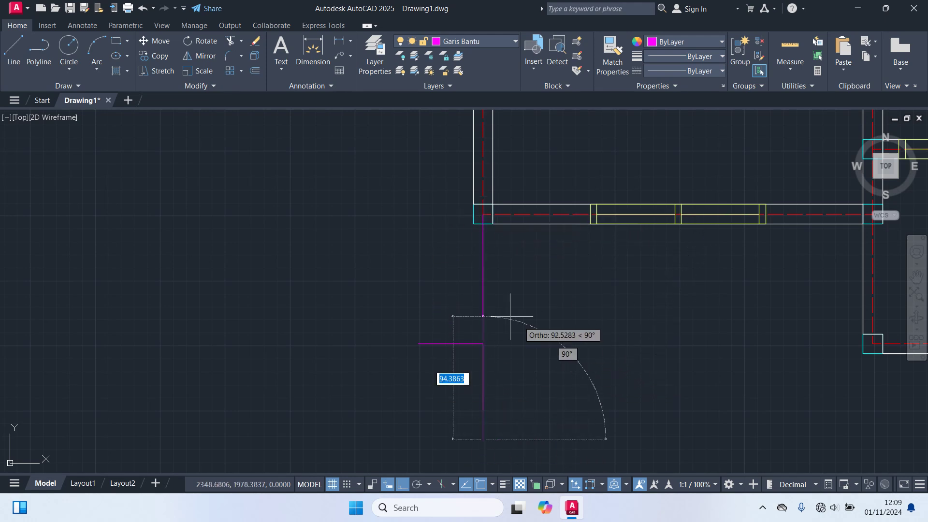
key("Escape")
left_click_drag(507, 305, 439, 283)
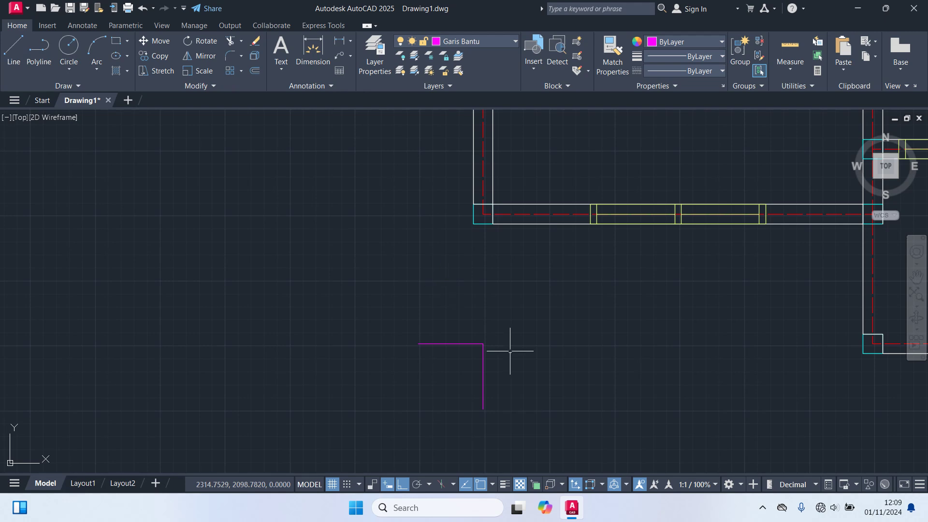
- Copy the vertical guide line of the southwest corner to the centres of the porch's southwest and southeast columns
scroll(527, 350, "down", 8)
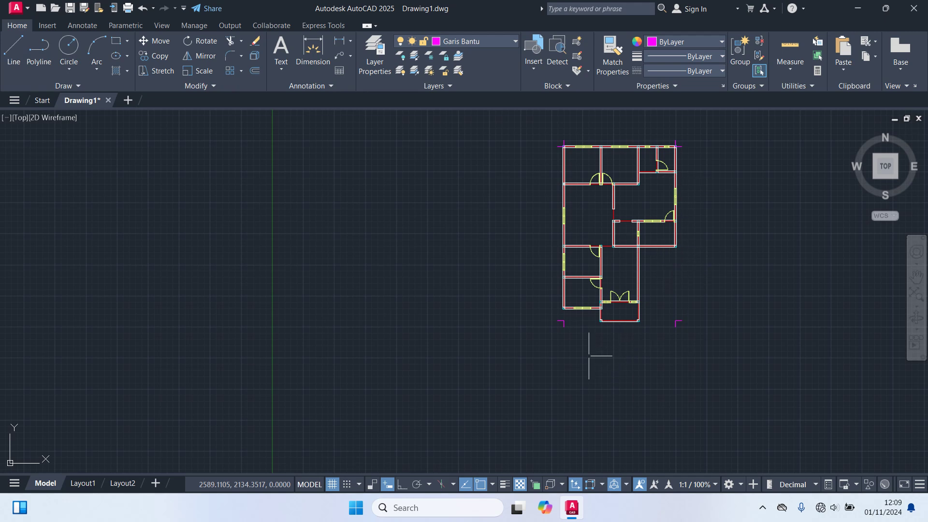
scroll(570, 351, "up", 4)
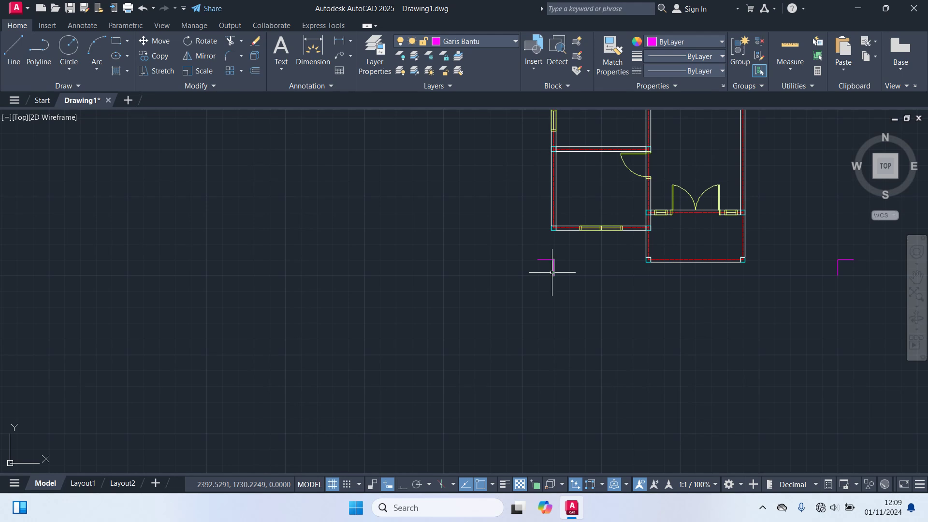
type("o")
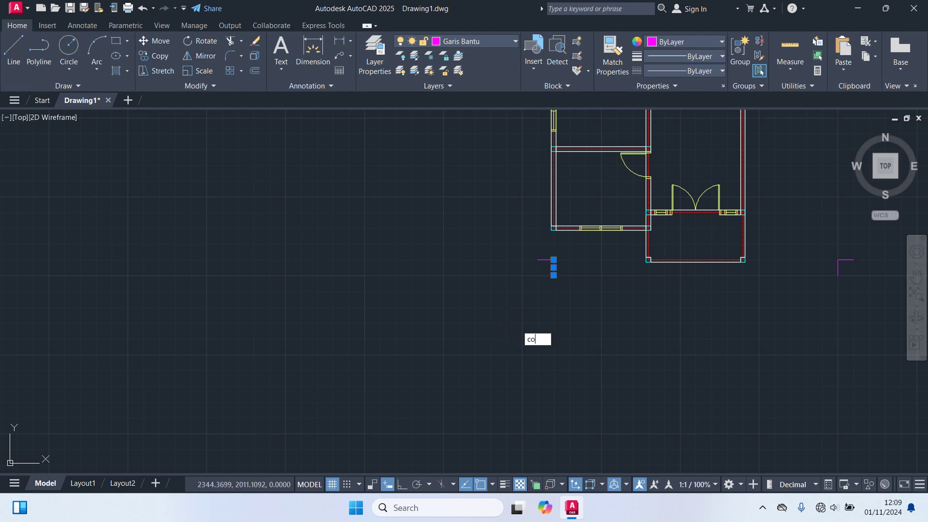
key("Return")
scroll(596, 250, "up", 3)
left_click(489, 274)
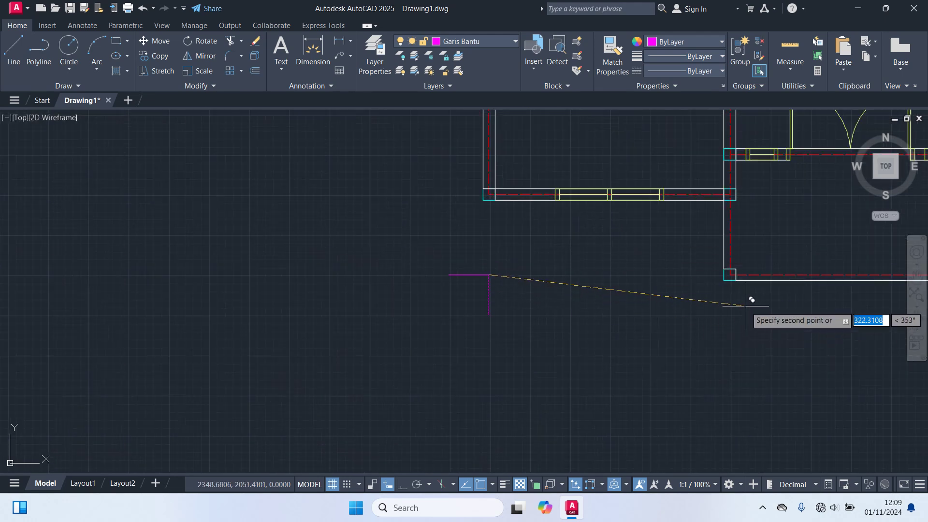
scroll(740, 298, "up", 2)
scroll(754, 312, "down", 6)
scroll(782, 315, "up", 5)
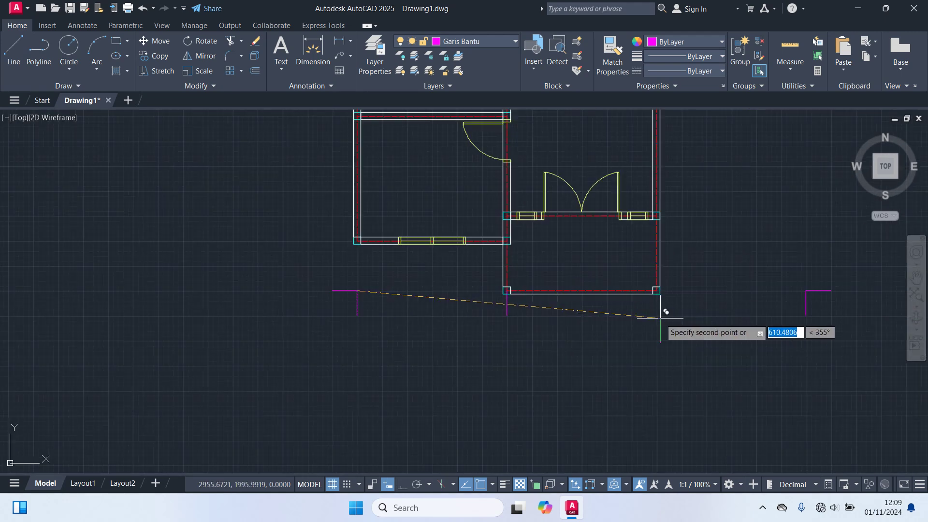
scroll(655, 290, "down", 2)
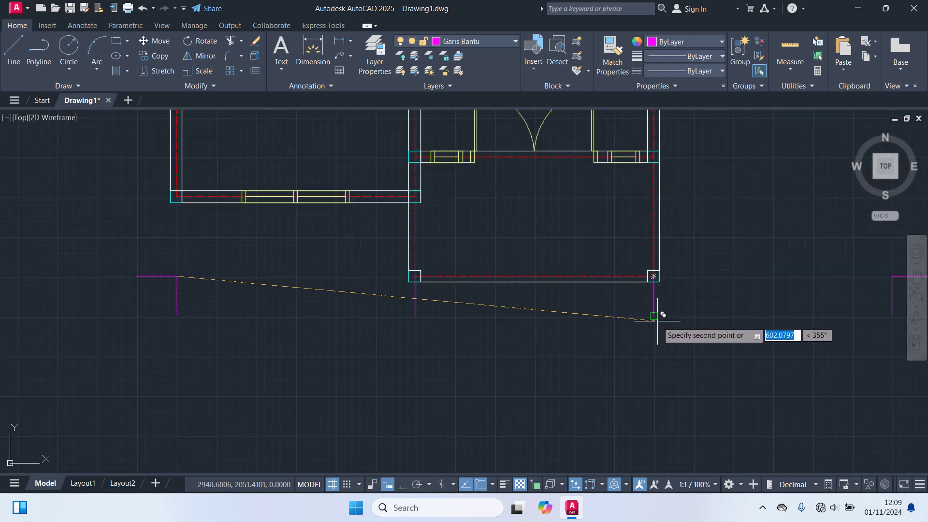
key("Escape")
- Copy the horizontal guide line of the southeast corner 150 units north, in line with the front door wall's centreline
middle_click_drag(834, 313, 630, 414)
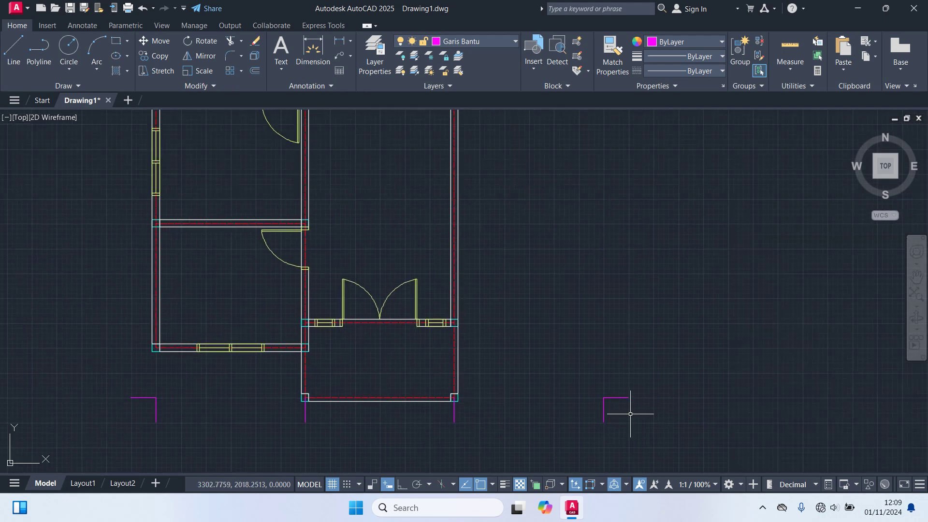
scroll(641, 403, "up", 2)
left_click_drag(632, 409, 608, 368)
type("c")
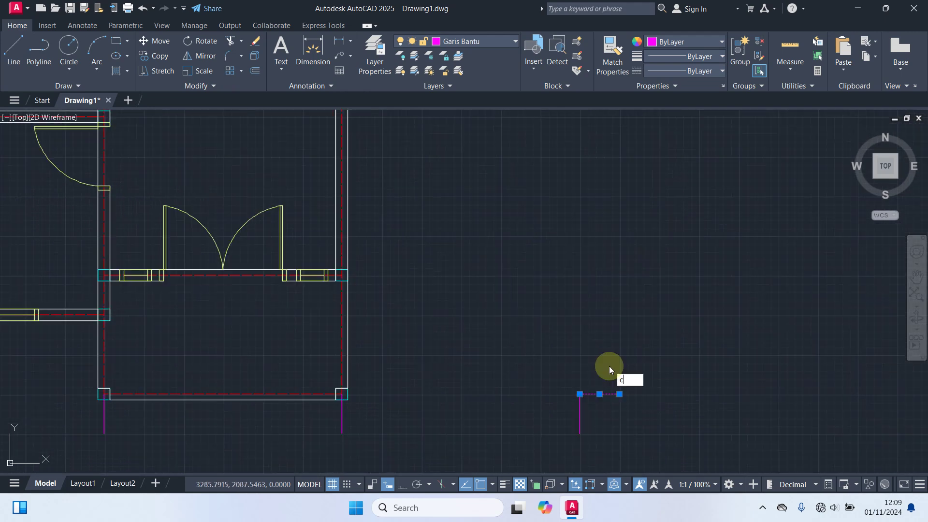
type("o")
key("Return")
left_click(580, 394)
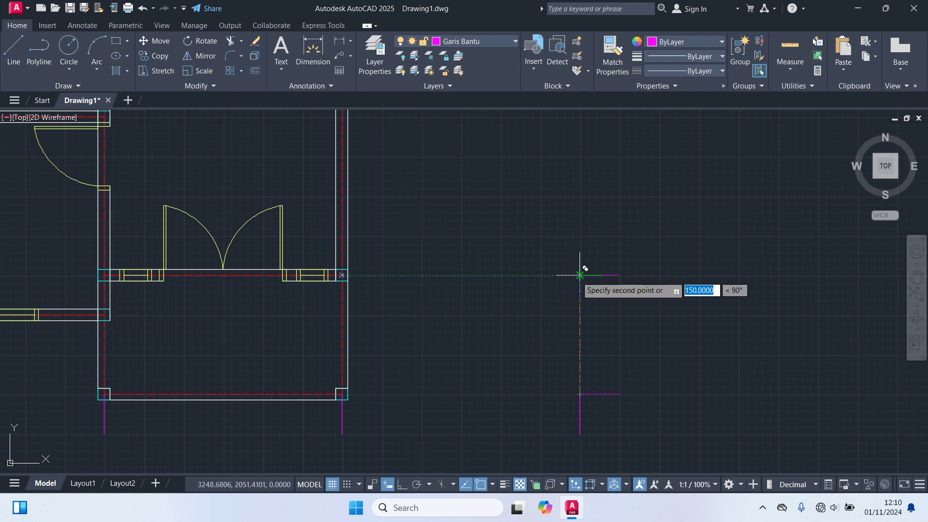
scroll(584, 214, "down", 2)
middle_click_drag(570, 285, 566, 342)
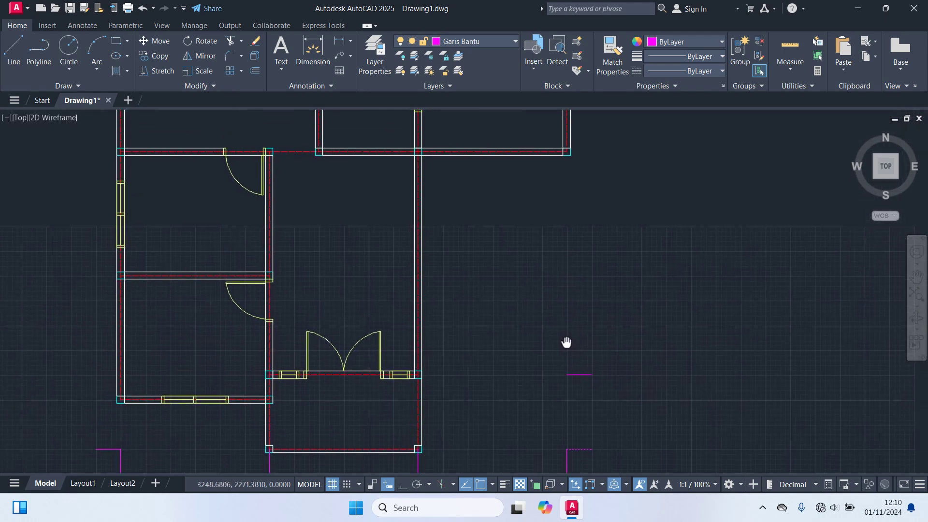
- Place further copies of the horizontal guide at the east wing's southeast corner and 800 units north at the side door wall
scroll(569, 150, "up", 4)
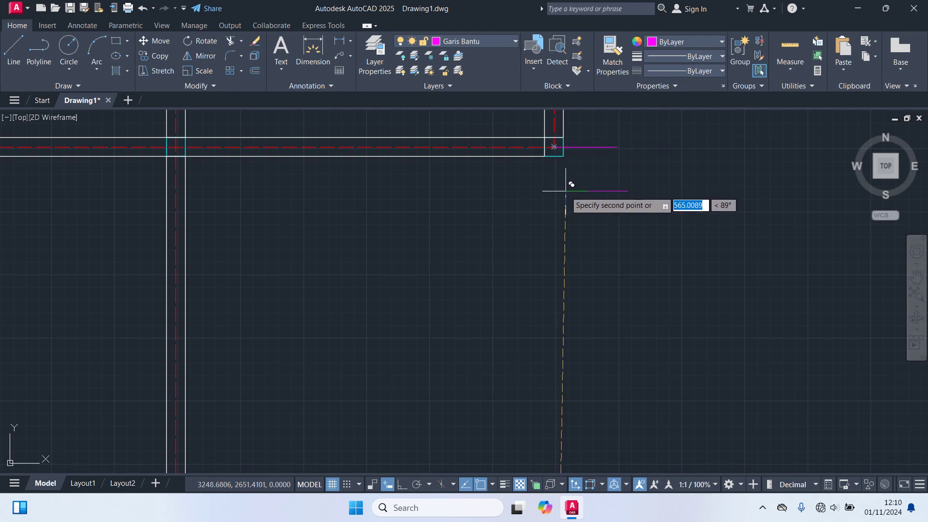
scroll(613, 182, "down", 3)
middle_click_drag(614, 182, 609, 372)
scroll(577, 213, "up", 2)
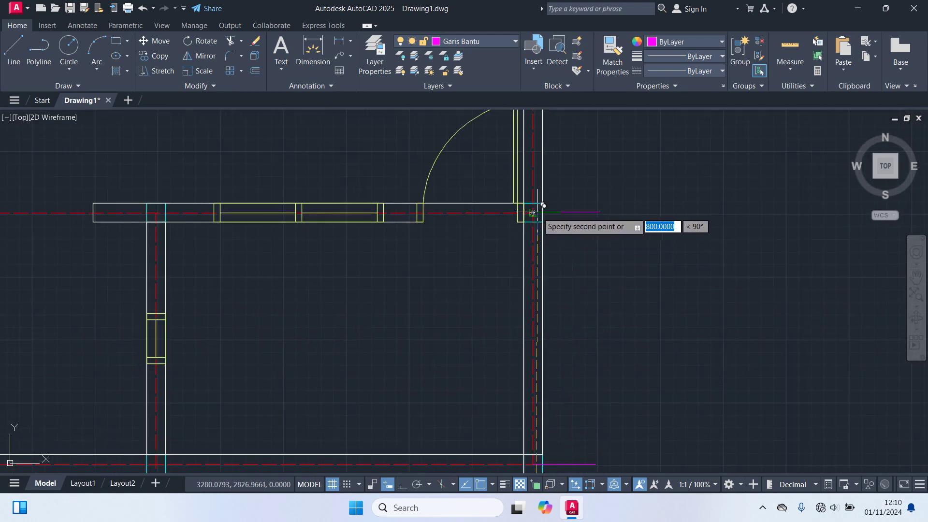
scroll(618, 236, "down", 3)
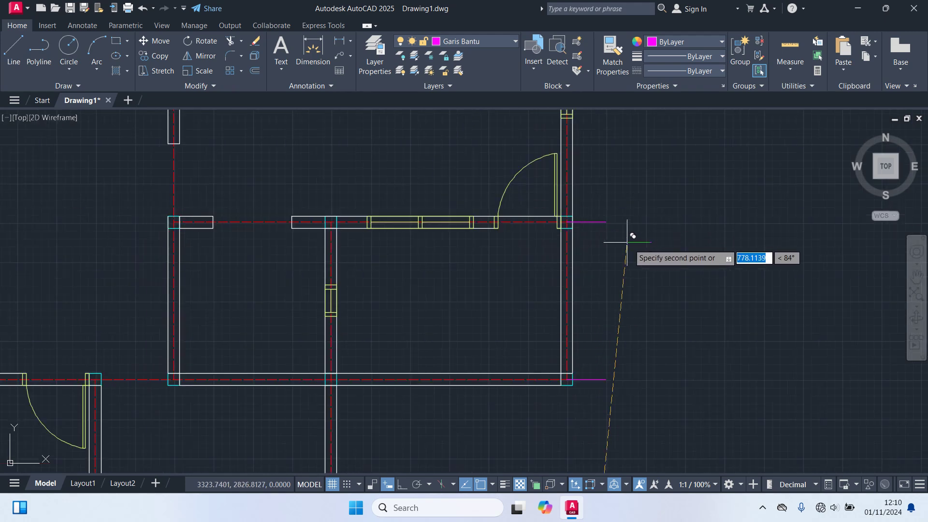
- Place the last copy of the horizontal guide 1200 units north, where the small northeast room's south wall meets the east wall
middle_click_drag(631, 237, 653, 379)
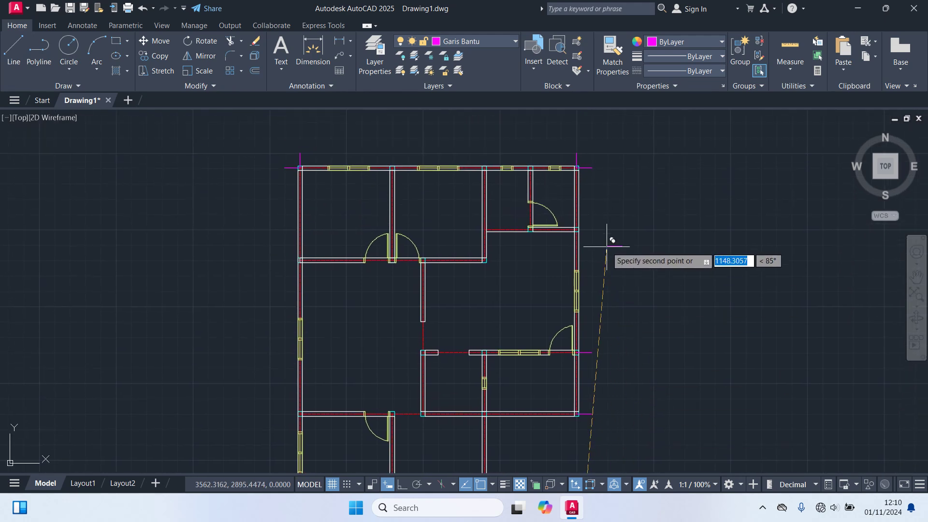
scroll(588, 226, "up", 4)
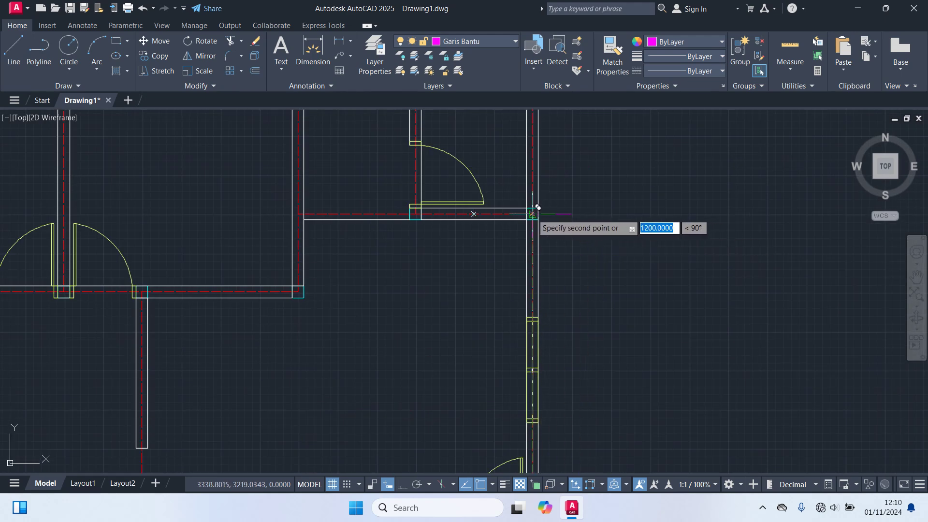
scroll(618, 237, "down", 6)
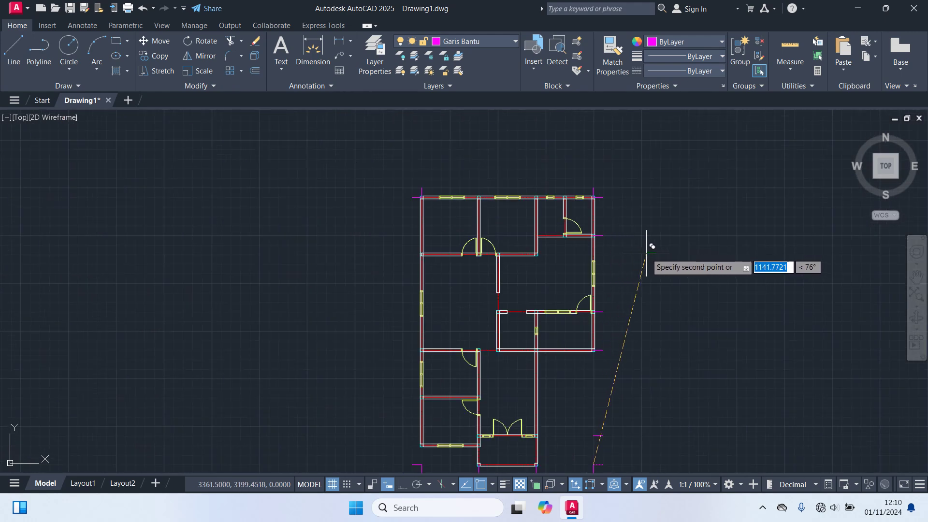
key("Escape")
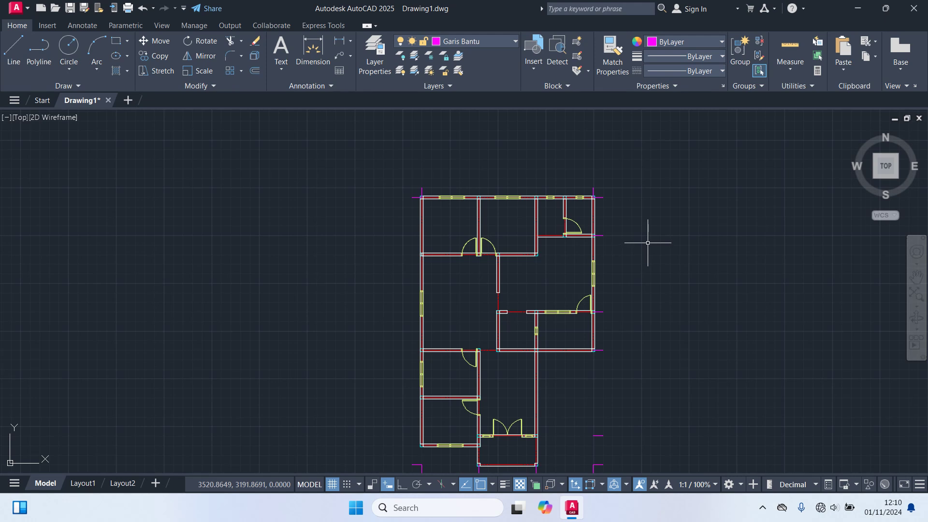
- Copy the northeast corner's vertical guide line 150 units west, onto the centreline of the small northeast room's west wall
middle_click_drag(648, 242, 666, 304)
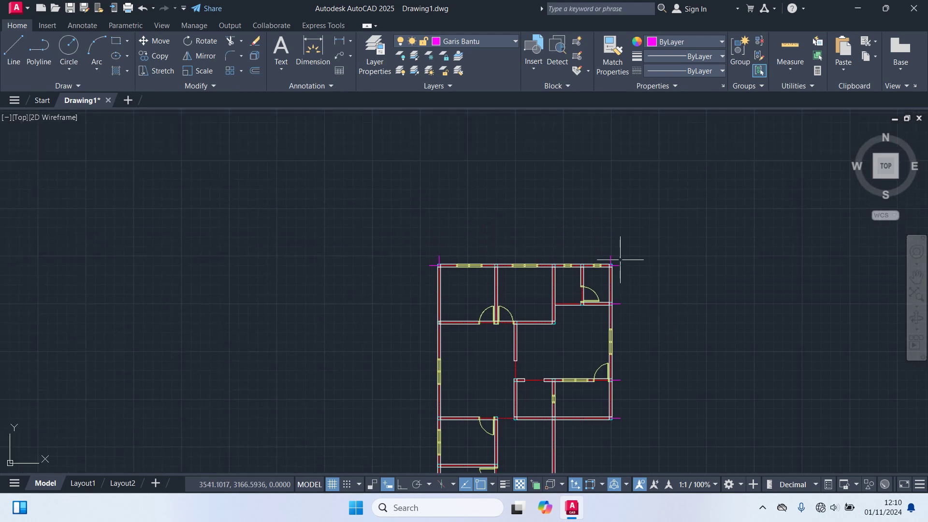
scroll(622, 259, "up", 5)
left_click(580, 264)
type("c")
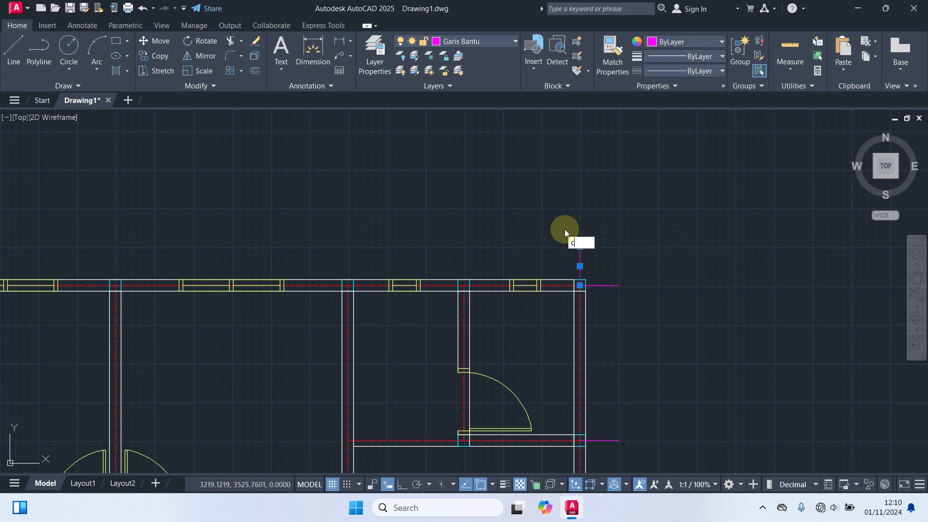
type("o")
key("Return")
scroll(578, 288, "up", 4)
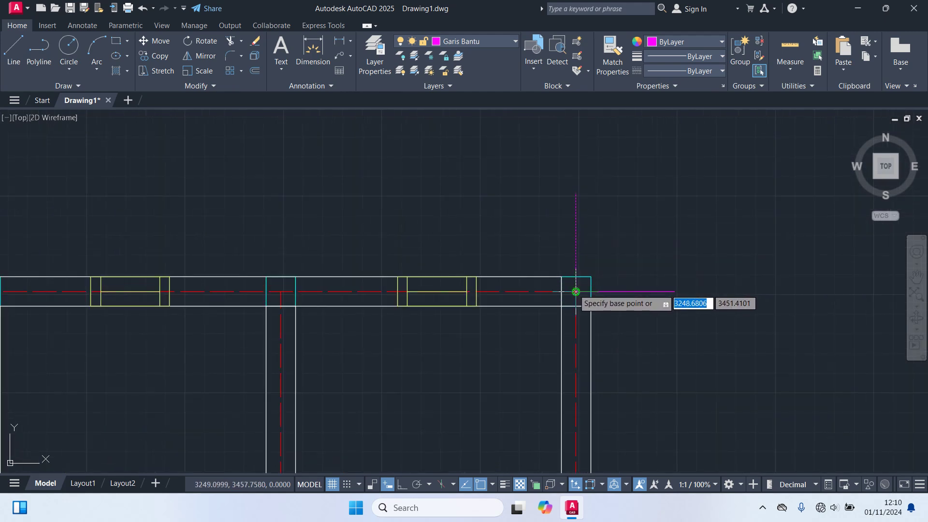
left_click(576, 291)
scroll(353, 338, "down", 4)
scroll(466, 259, "up", 6)
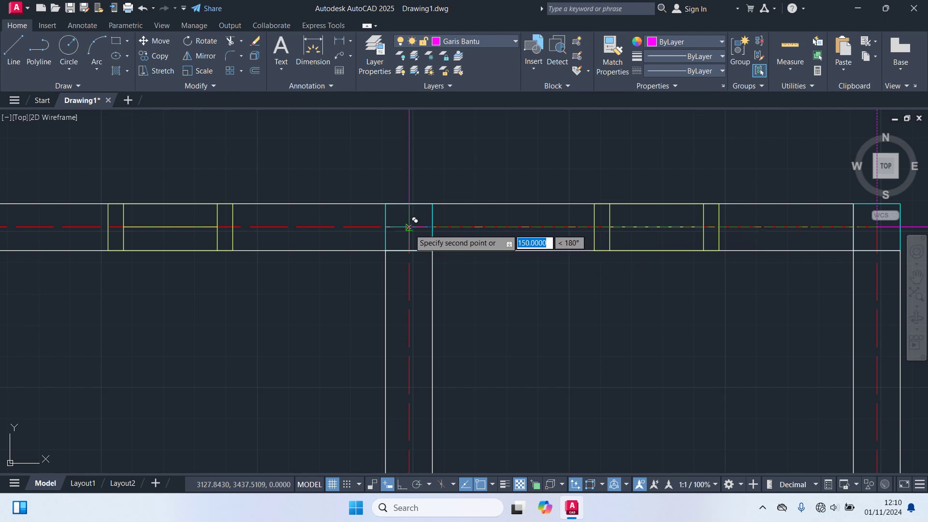
- Place further copies of the vertical guide 300 and 600 units west at the bedroom walls, plus one in line with the hallway wall
scroll(411, 246, "down", 5)
scroll(310, 276, "up", 2)
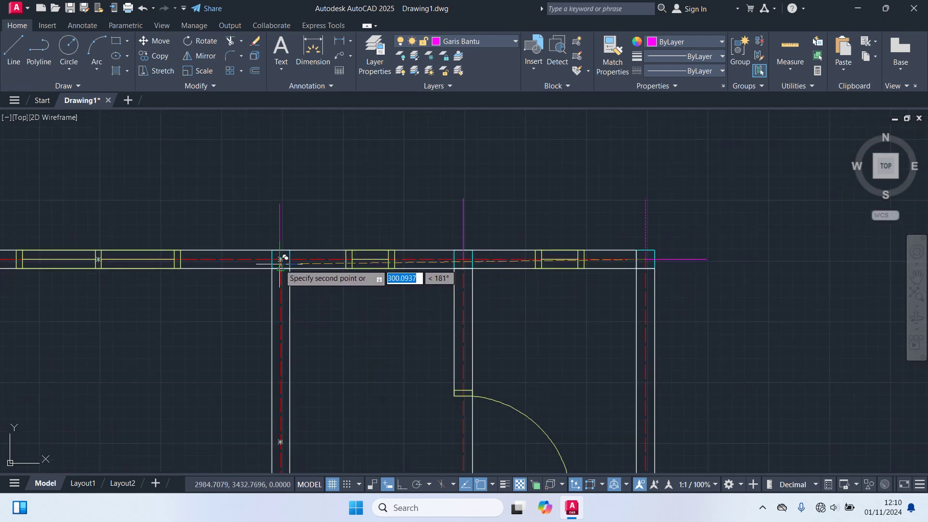
scroll(346, 313, "down", 3)
middle_click_drag(346, 313, 520, 238)
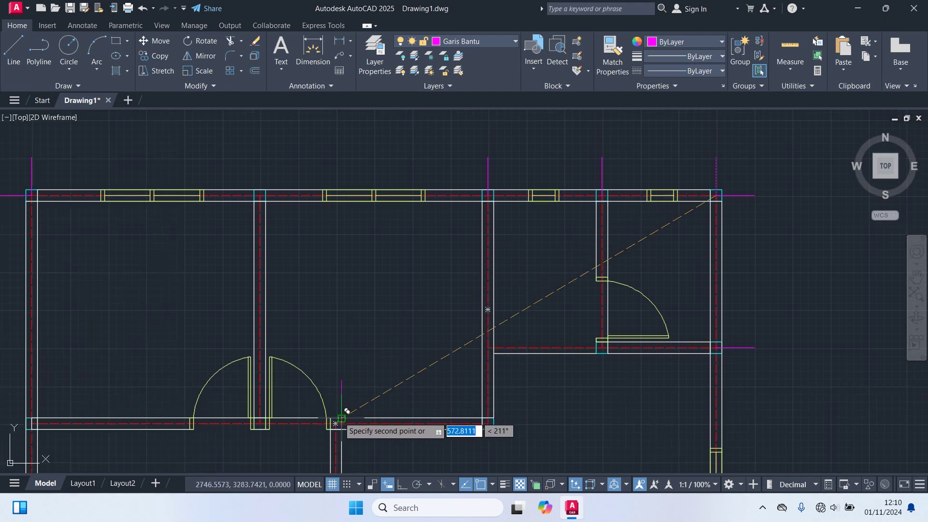
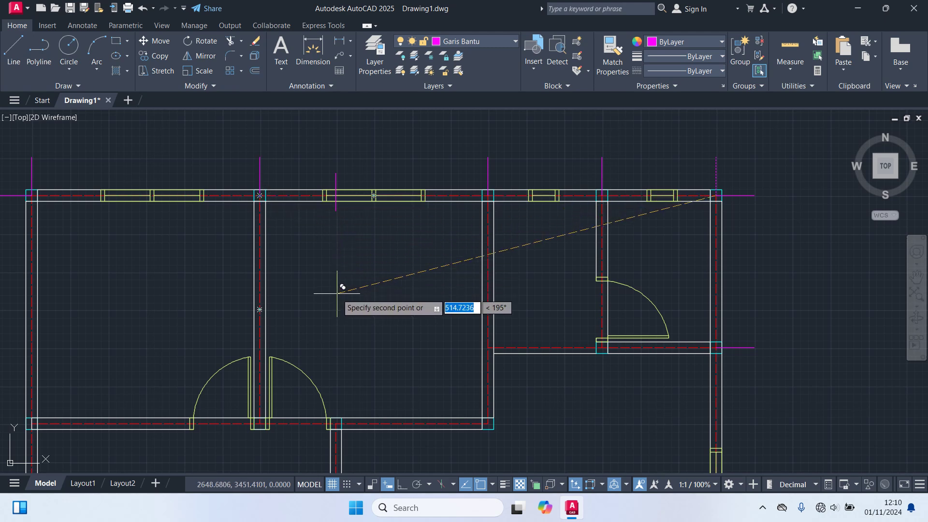
key("Escape")
- Move the hallway wall's guide line vertically so its lower end sits on the north wall's centreline
scroll(329, 181, "up", 3)
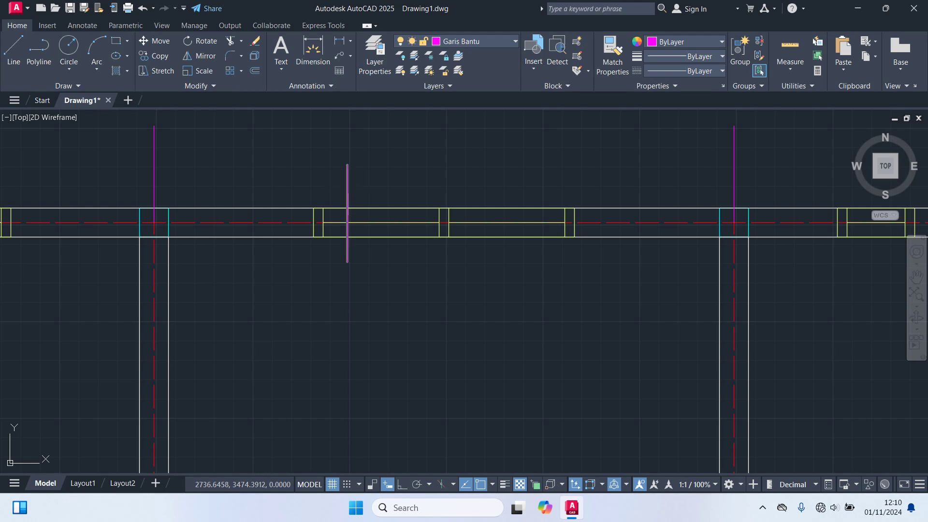
key("Return")
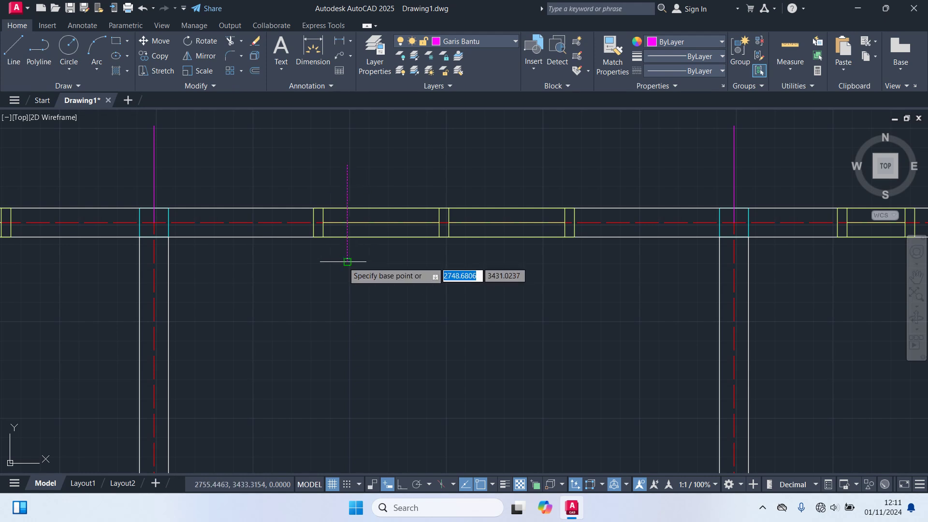
left_click(347, 261)
left_click(357, 213)
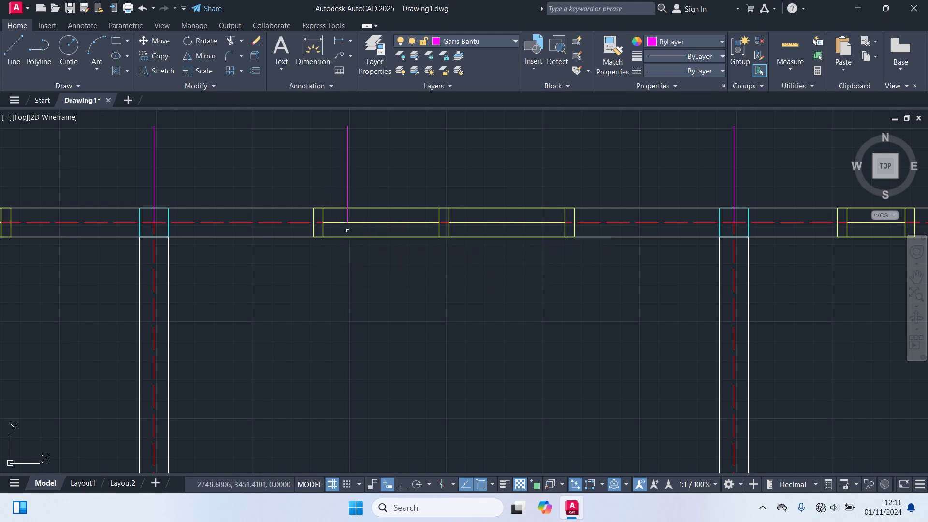
- Copy the northwest corner's horizontal guide line 300 units south, onto the centreline of the northwest bedroom's south wall
scroll(423, 311, "down", 8)
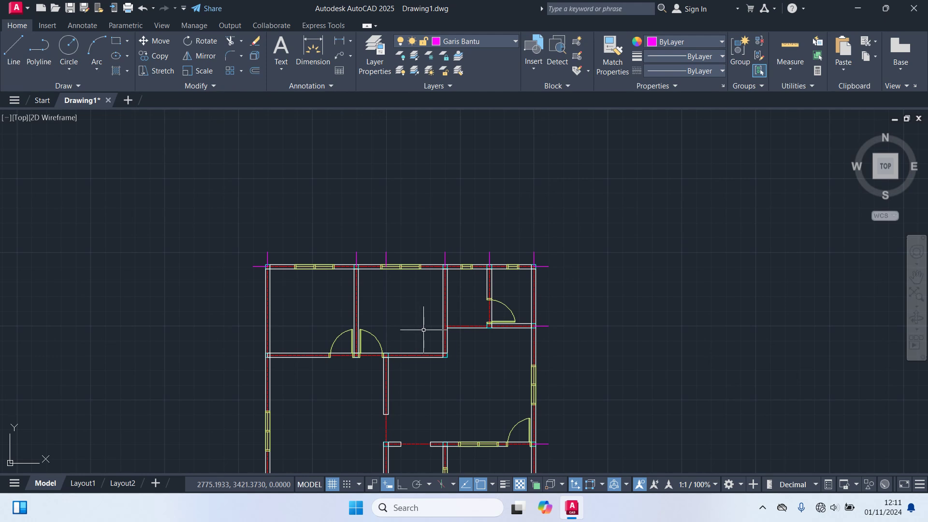
middle_click_drag(424, 330, 443, 223)
scroll(282, 186, "up", 4)
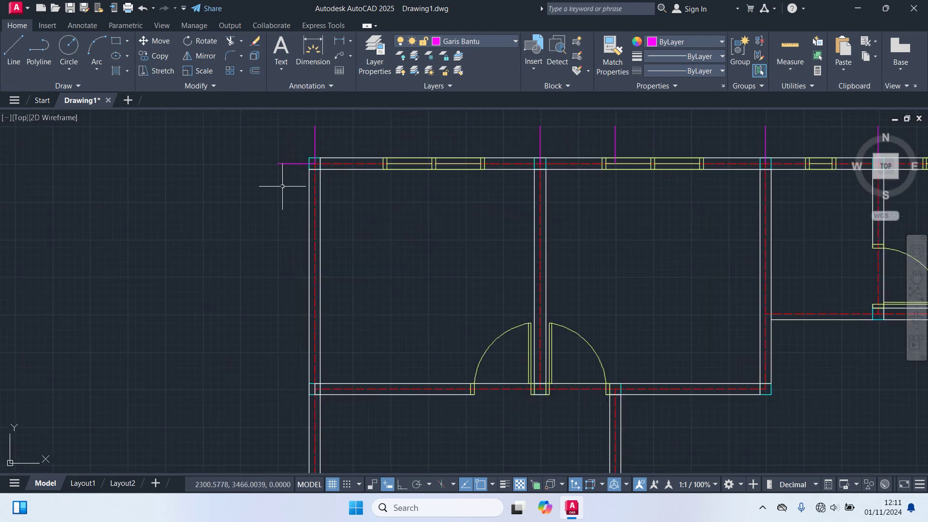
type("m")
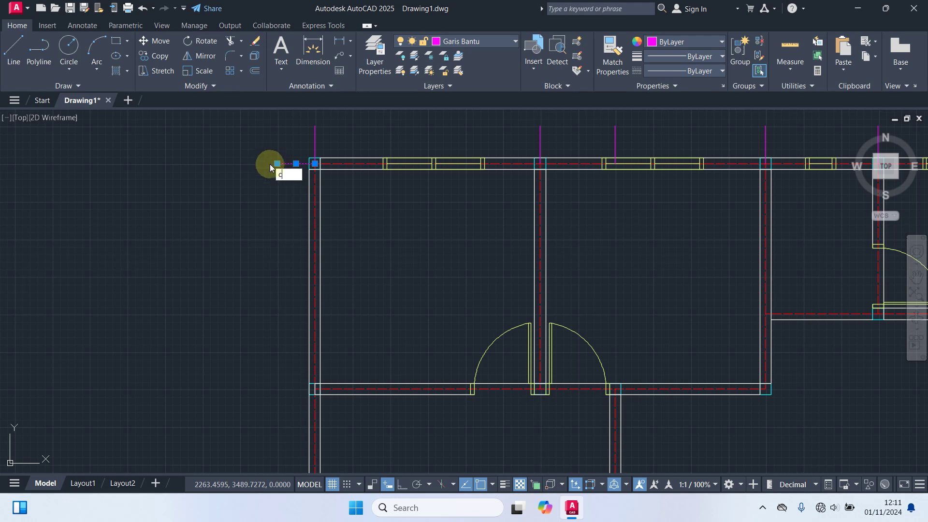
key("Return")
scroll(286, 174, "up", 4)
left_click(346, 148)
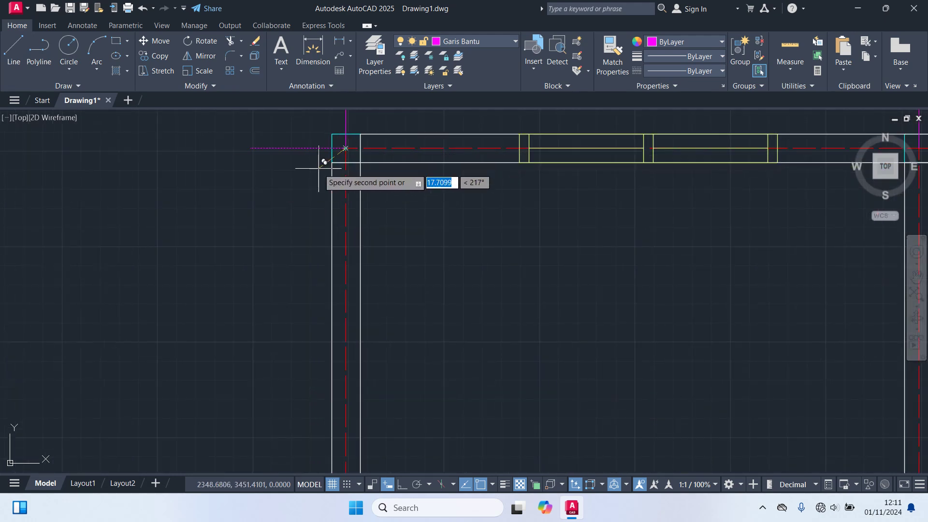
scroll(290, 232, "down", 4)
scroll(341, 201, "up", 6)
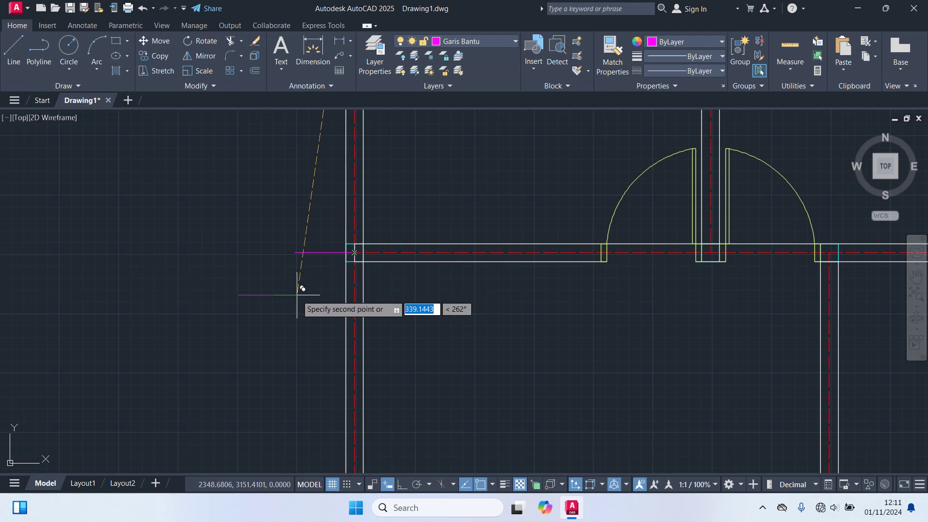
- Place further copies of the horizontal guide along the west wall, at the north and south wall centrelines of the upper southwest room
scroll(275, 338, "down", 4)
scroll(344, 243, "up", 2)
scroll(341, 244, "up", 2)
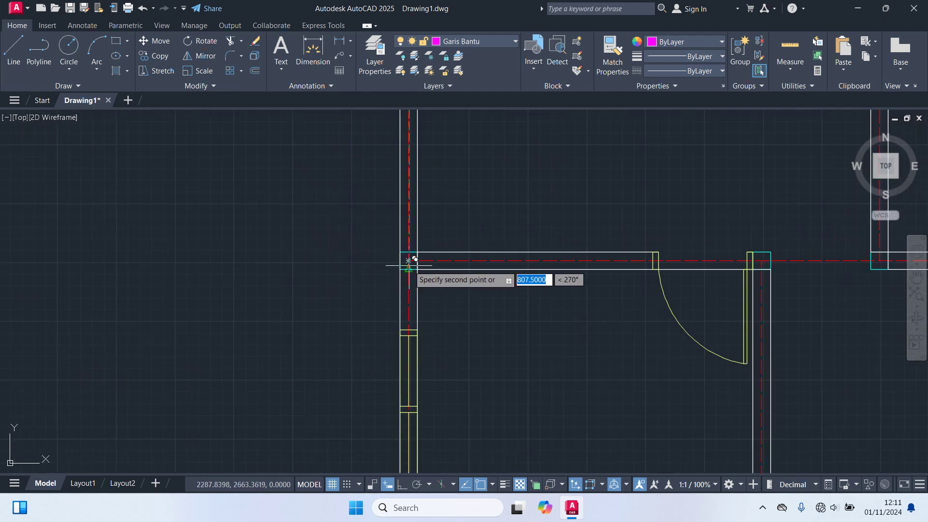
scroll(336, 308, "down", 2)
middle_click_drag(335, 308, 368, 234)
scroll(363, 300, "up", 3)
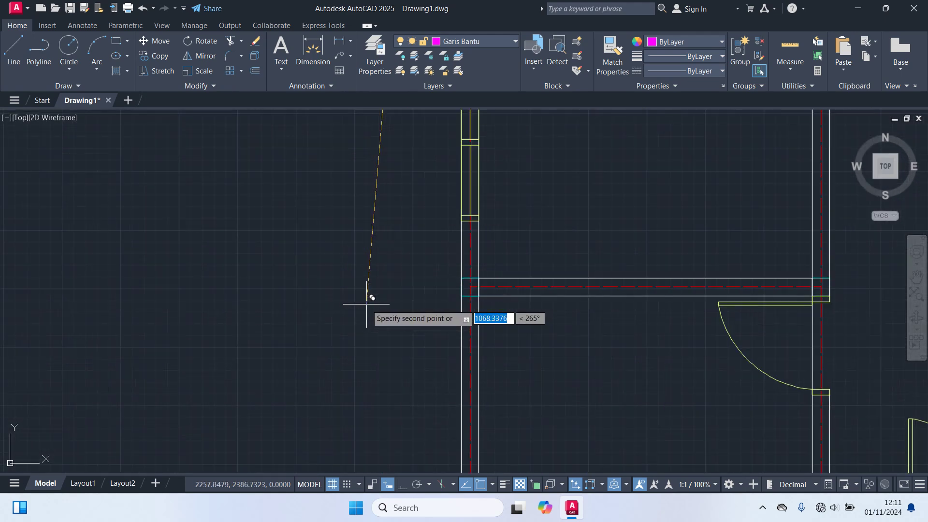
scroll(435, 300, "down", 4)
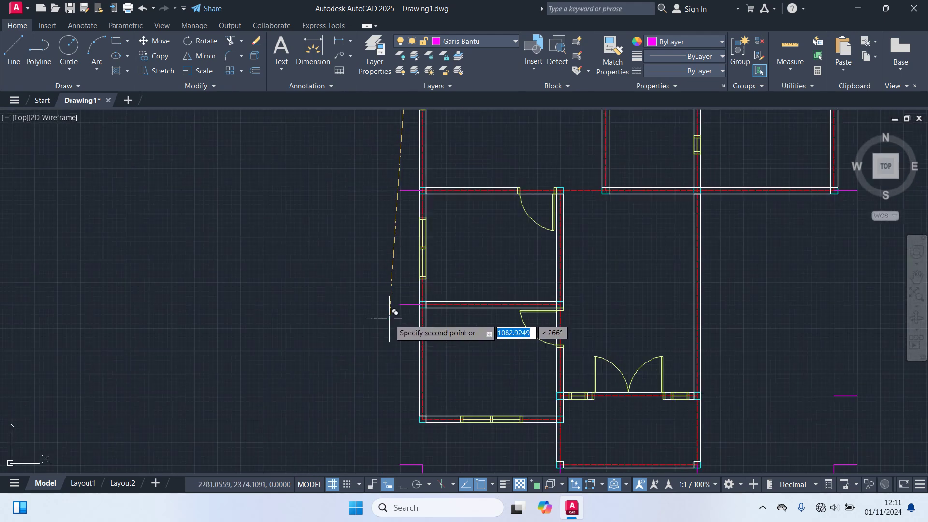
- Place the last copy of the horizontal guide 1300 units south, at the southwest room's south wall centreline
scroll(408, 377, "up", 2)
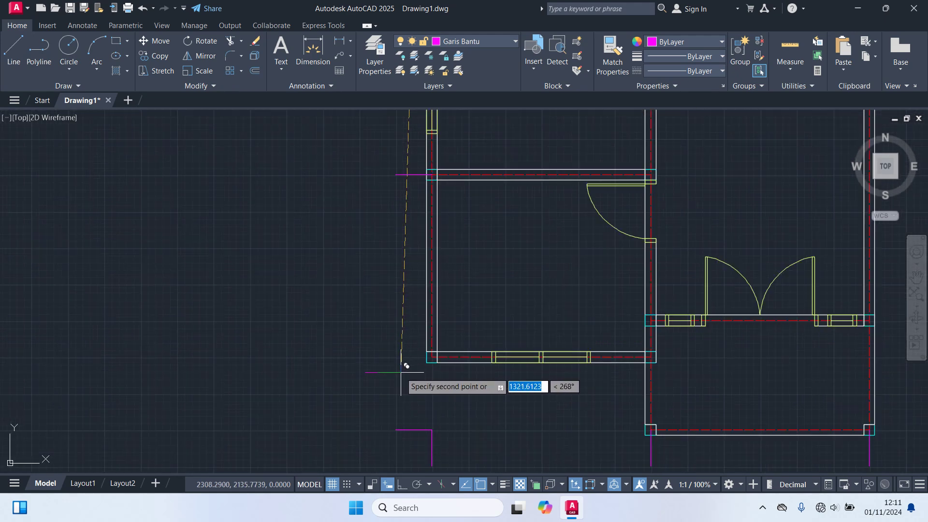
middle_click_drag(403, 373, 423, 268)
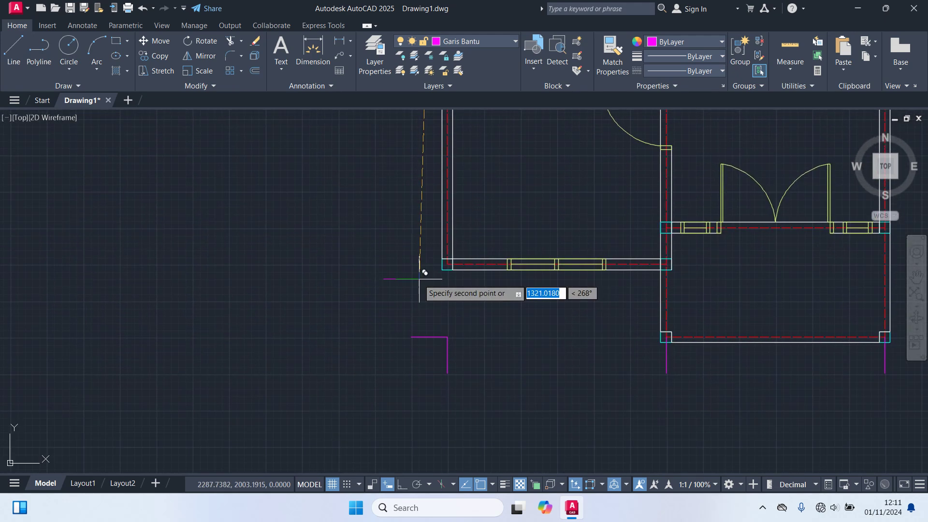
scroll(450, 259, "up", 3)
scroll(440, 275, "down", 4)
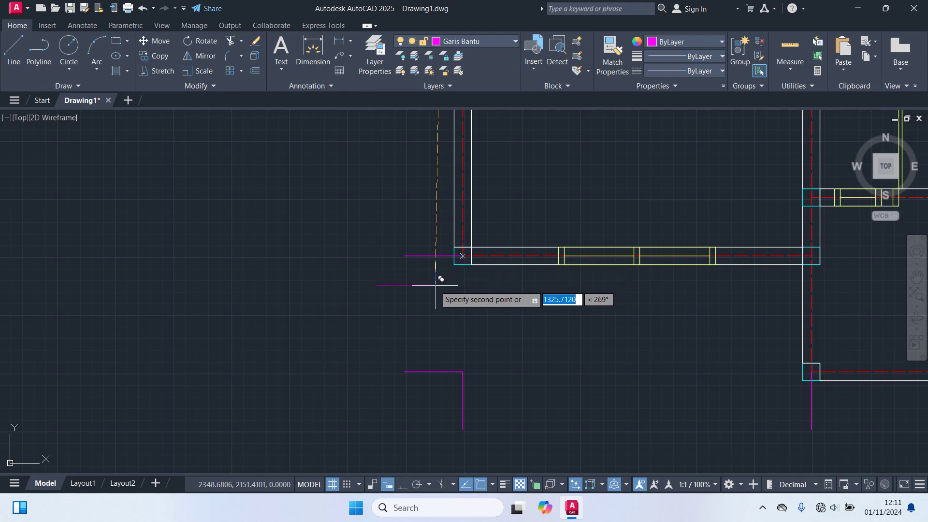
middle_click_drag(374, 207, 385, 354)
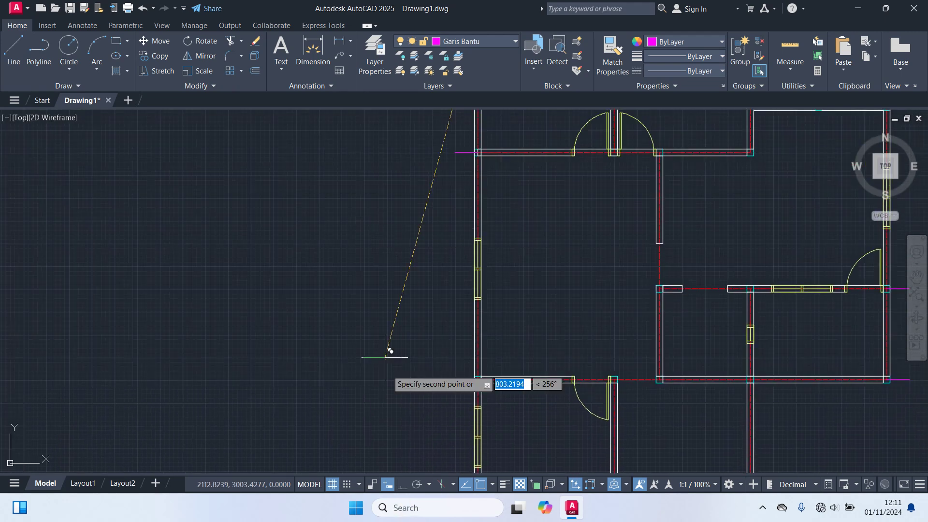
middle_click_drag(368, 255, 303, 282)
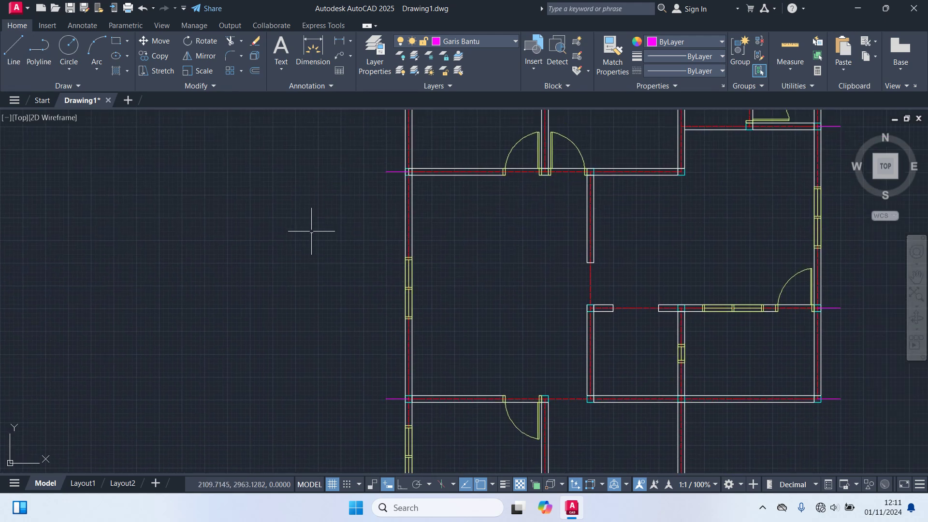
- Make Dimensi the current layer
scroll(334, 218, "down", 4)
scroll(473, 220, "up", 2)
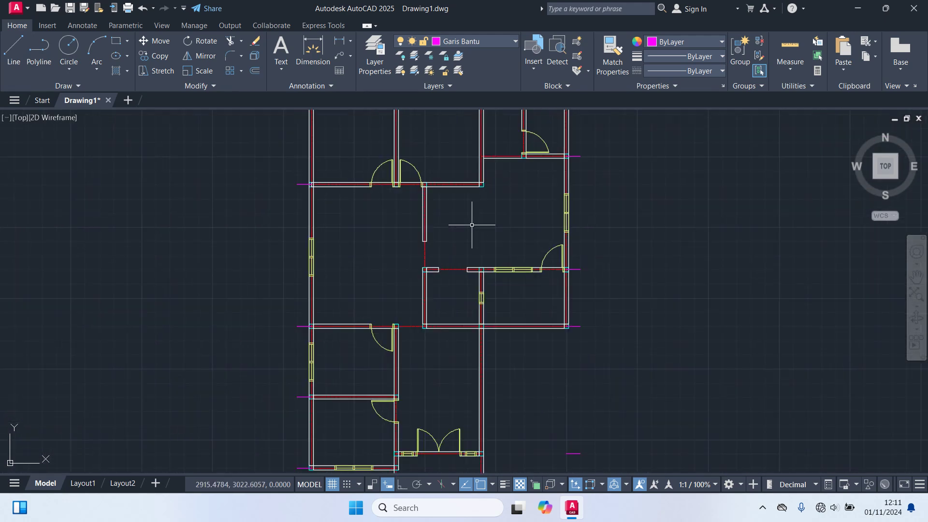
middle_click_drag(477, 221, 432, 240)
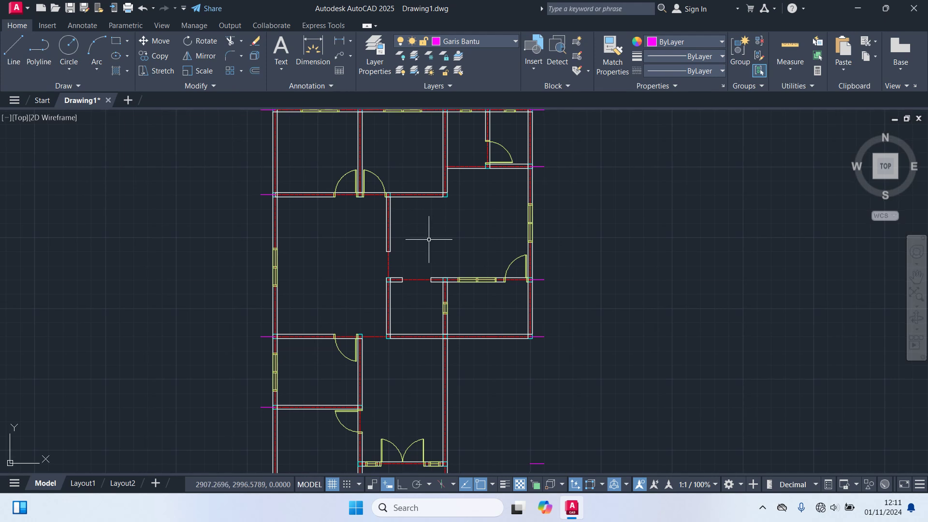
scroll(428, 241, "down", 2)
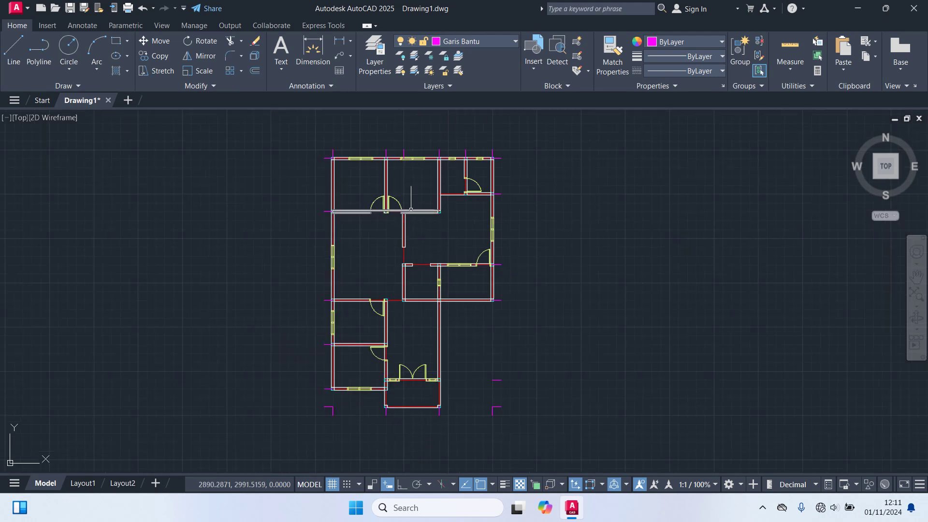
left_click(478, 42)
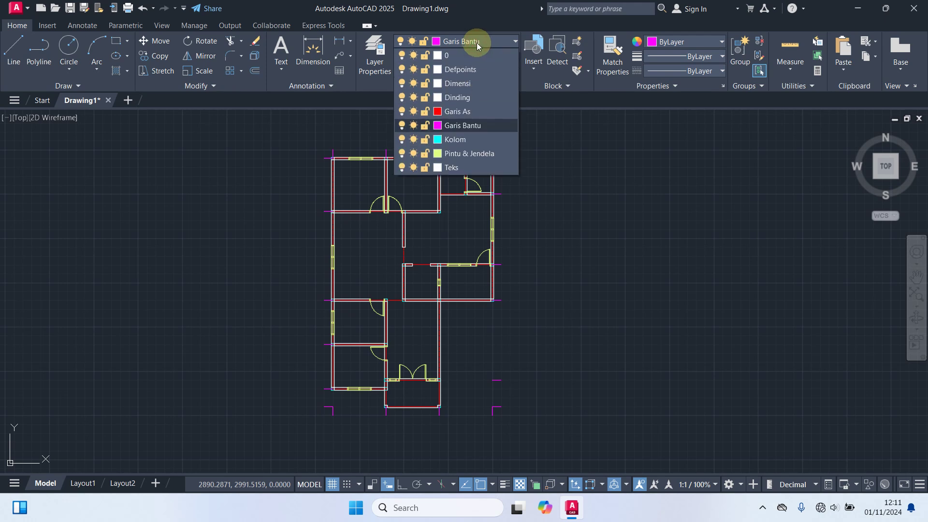
left_click(457, 84)
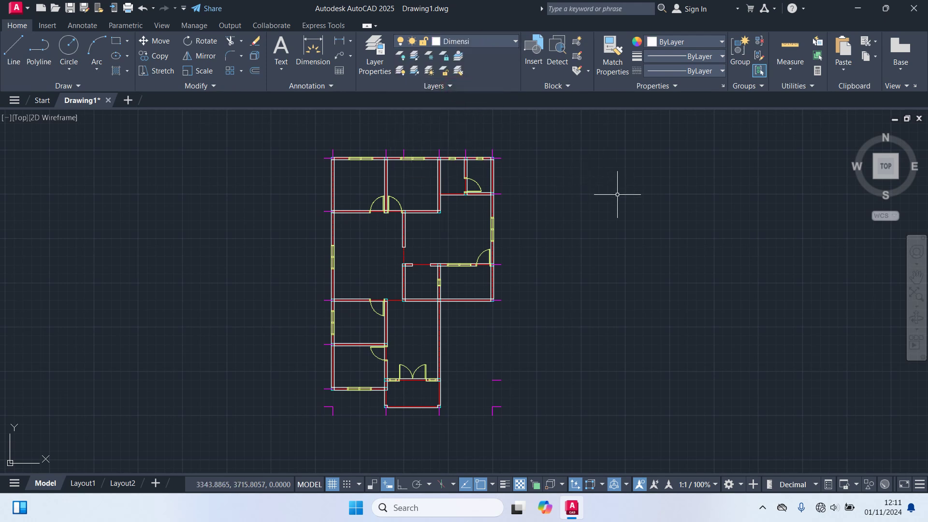
- Create a new dimension style named Skala 100, starting with ISO-25 and used for all dimensions
type("d")
key("Return")
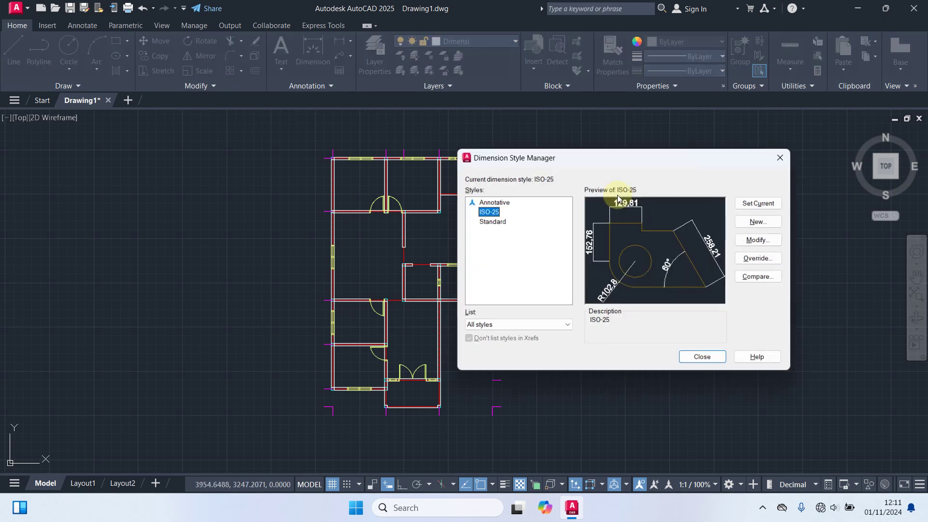
left_click(758, 223)
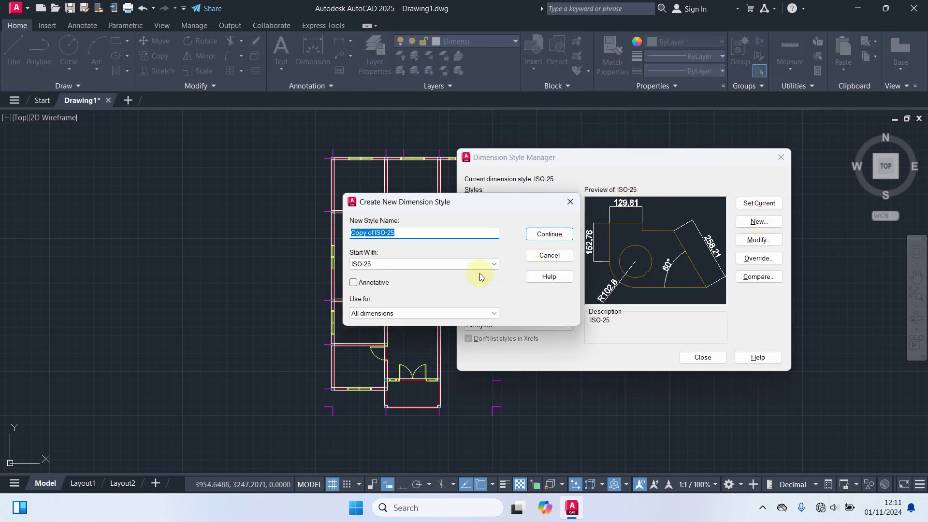
type("Skala 100")
left_click(558, 234)
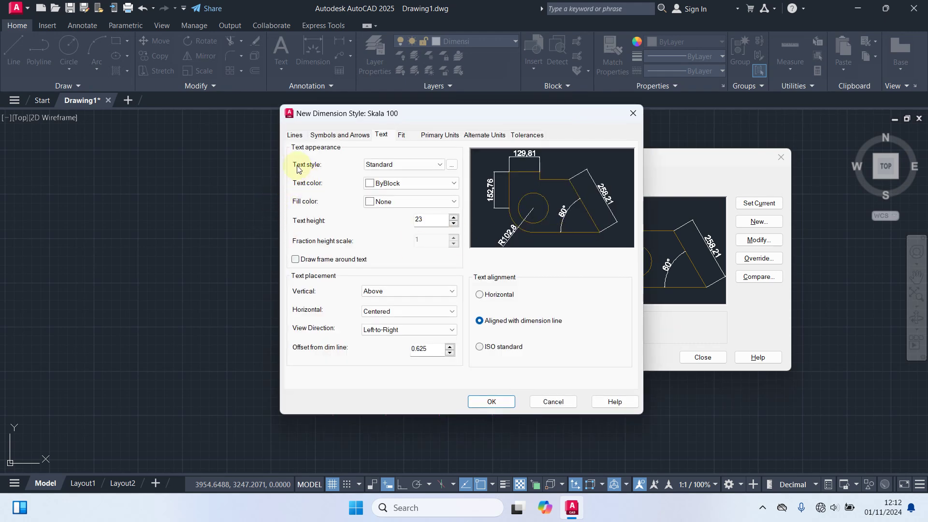
- Set the Skala 100 style's dimension line colour to Cyan and its extension line colour to Yellow
left_click(296, 136)
left_click(382, 162)
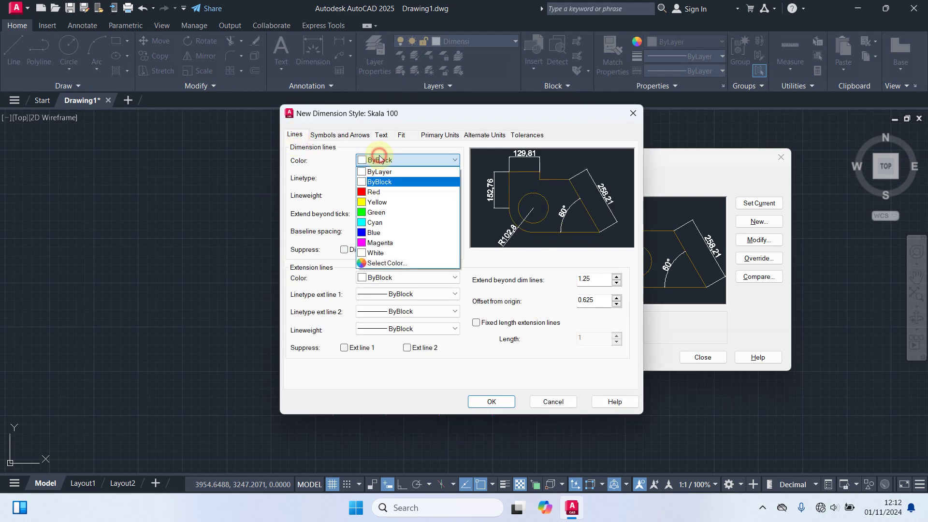
left_click(382, 224)
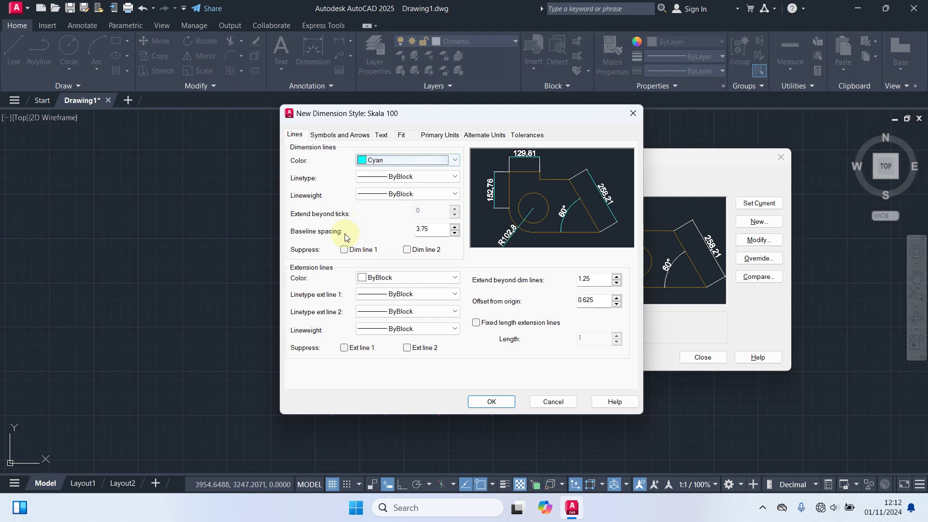
left_click(398, 279)
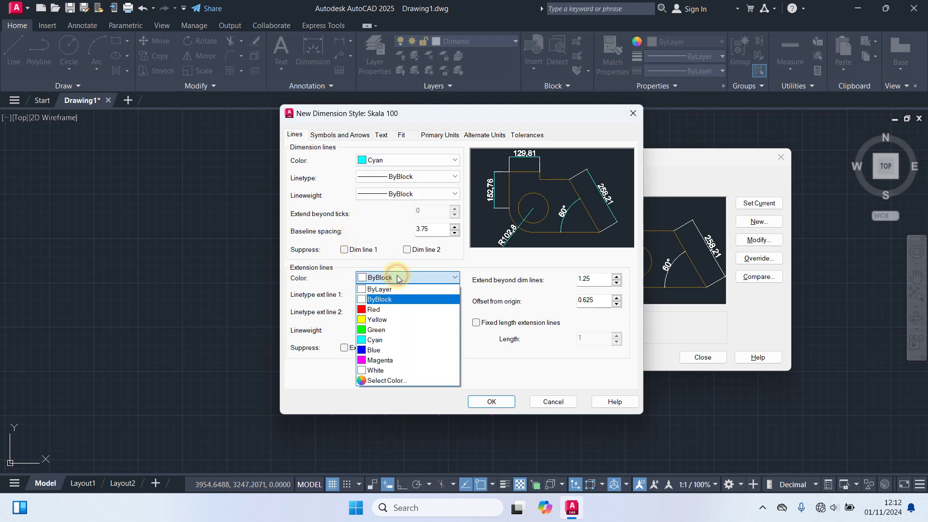
left_click(389, 319)
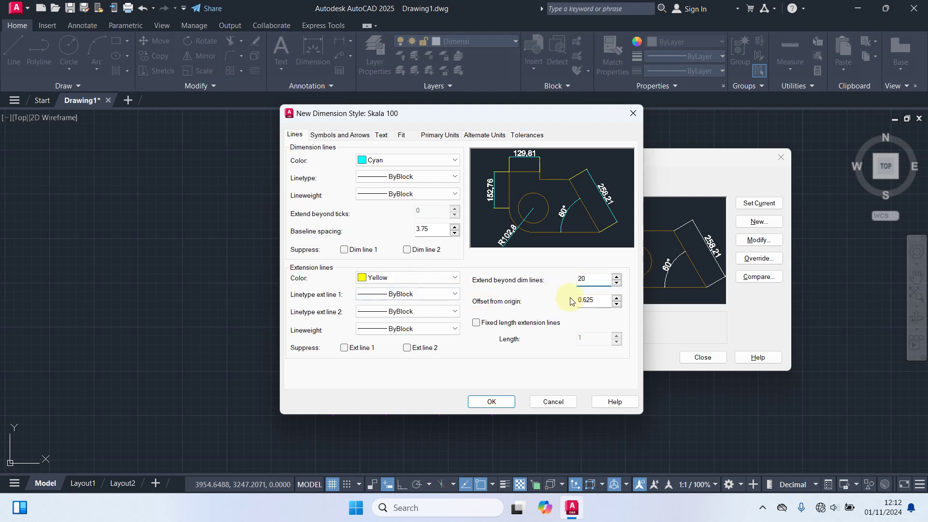
- Set the extension lines' offset from origin to 20 and use Architectural tick arrowheads with an arrow size of 8
left_click_drag(571, 301, 602, 302)
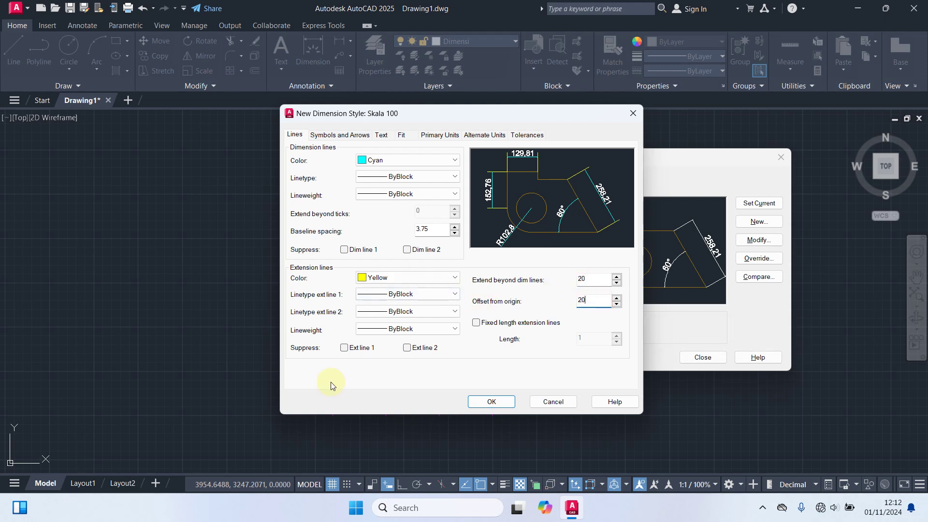
left_click(333, 135)
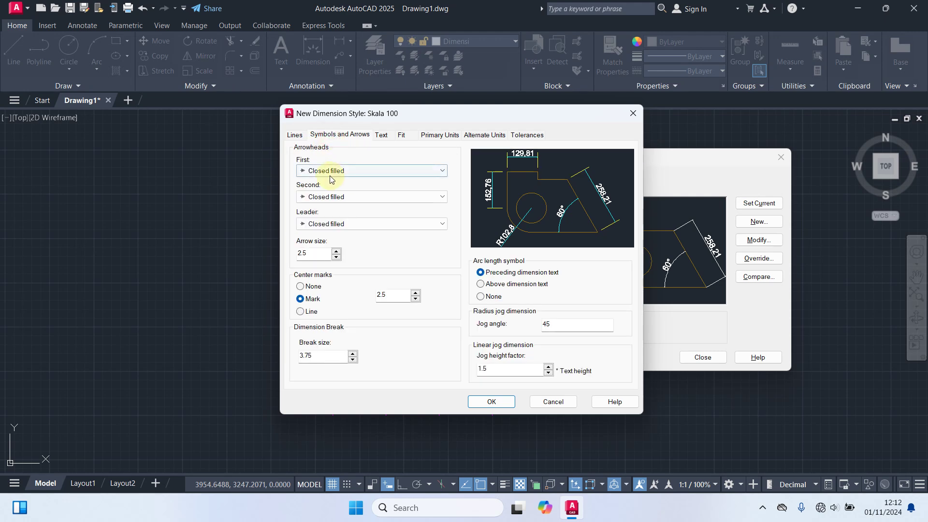
left_click(332, 174)
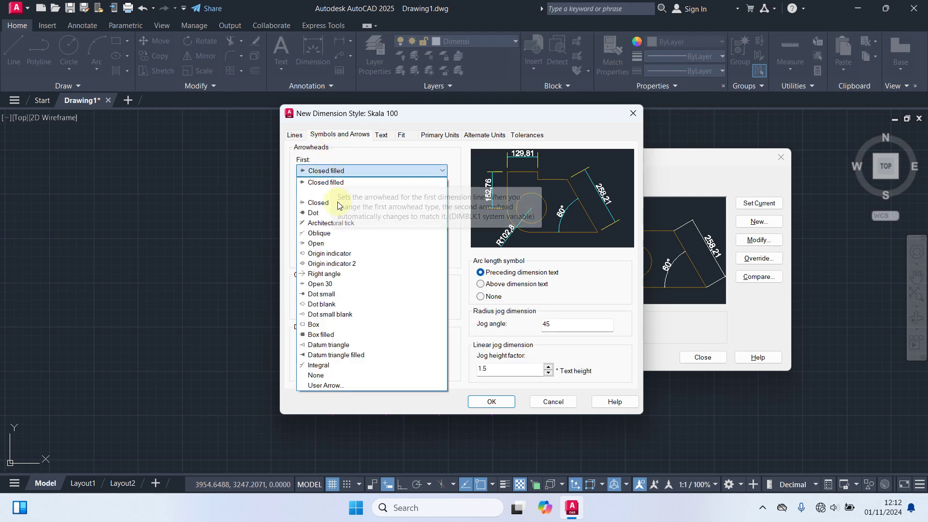
left_click(341, 223)
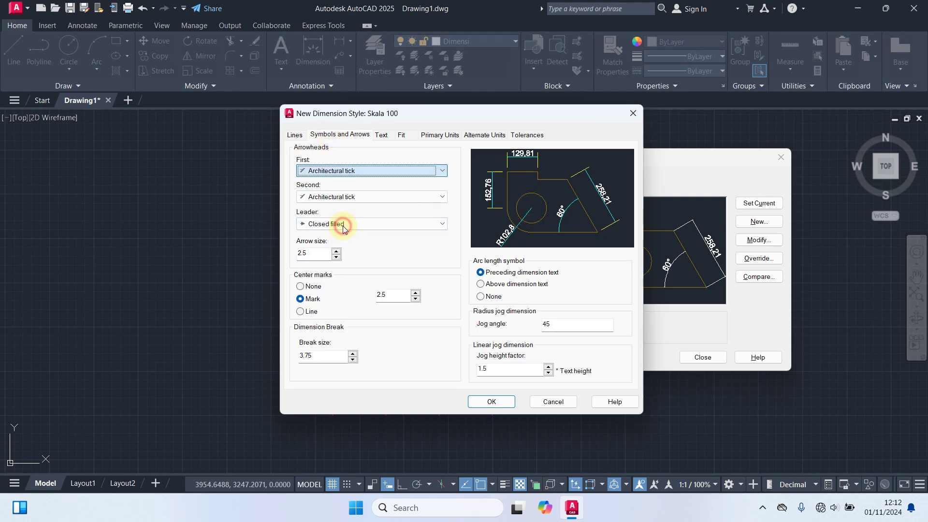
double_click(314, 251)
type("8")
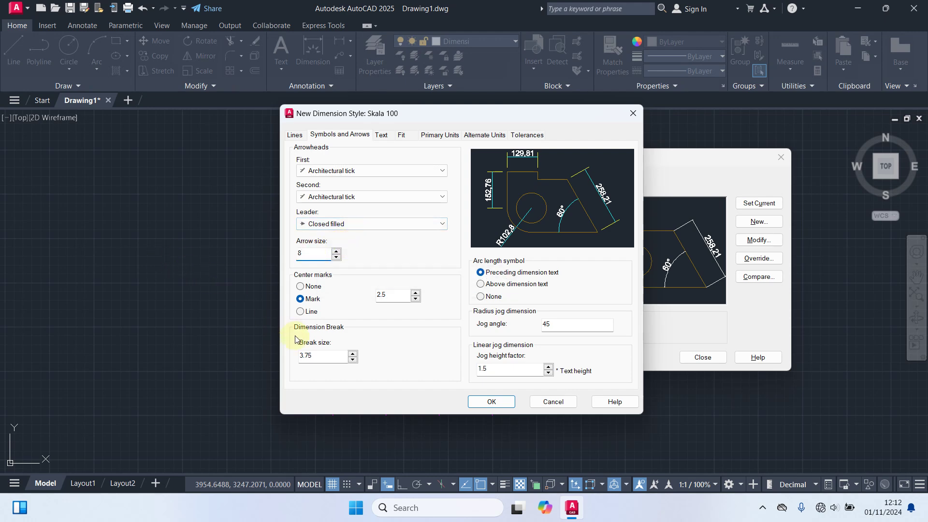
- Create a new text style named Skala 100 from the dimension style's text settings
left_click(381, 136)
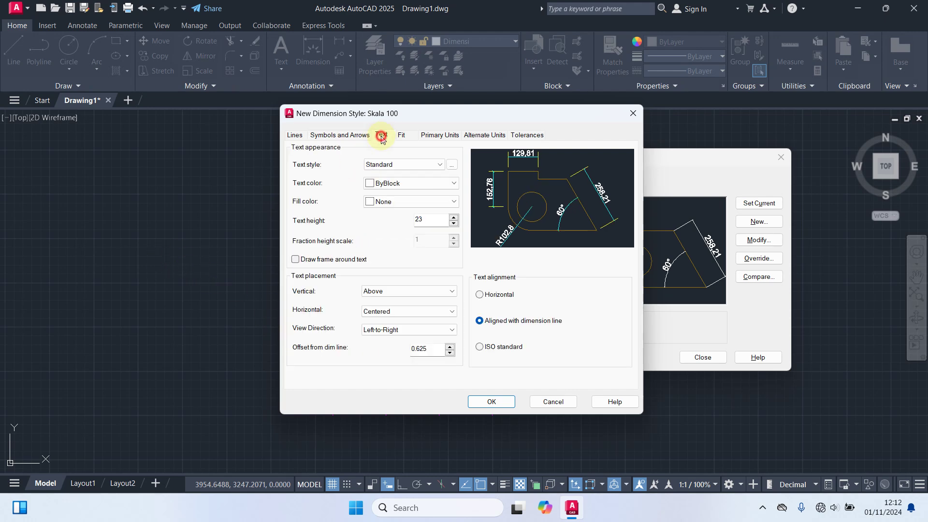
left_click(453, 167)
left_click(422, 156)
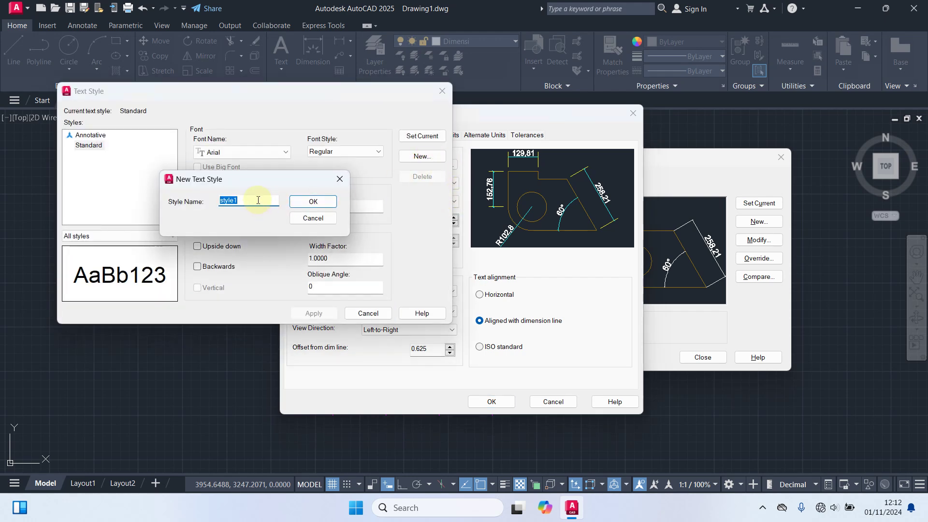
type("Skala 100")
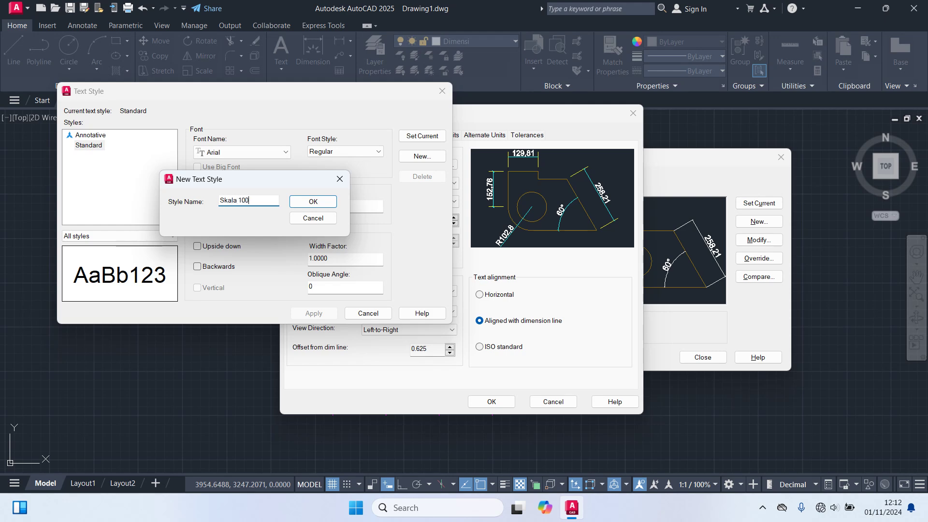
left_click(320, 207)
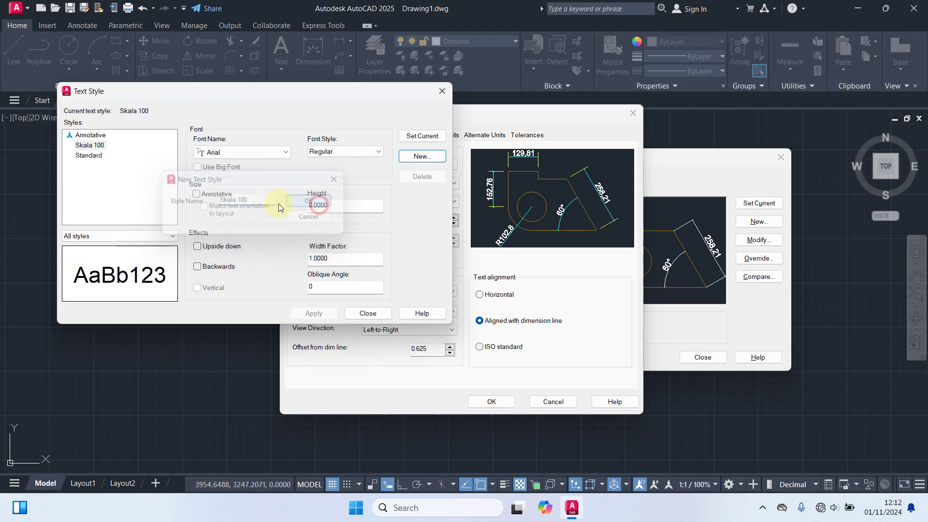
- Give the Skala 100 text style the Romantic font and a height of 23, and apply the changes
left_click(244, 150)
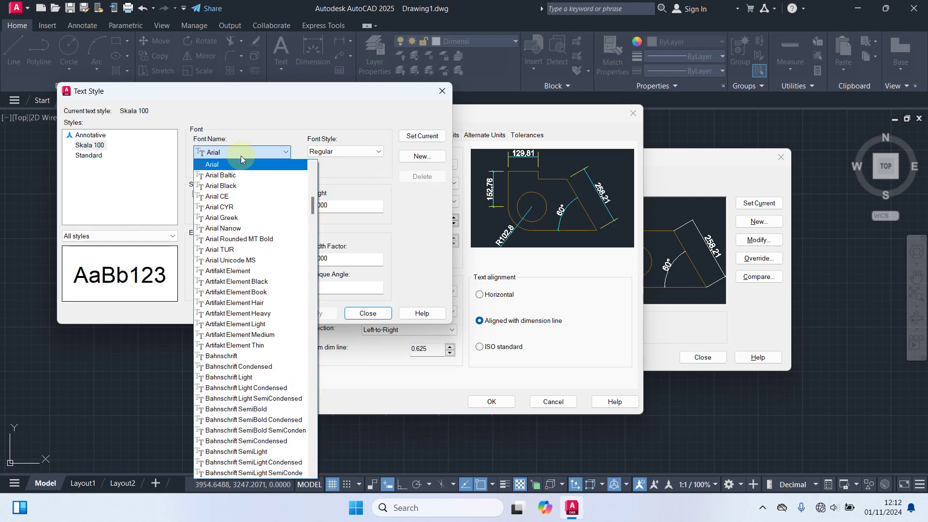
type("rom")
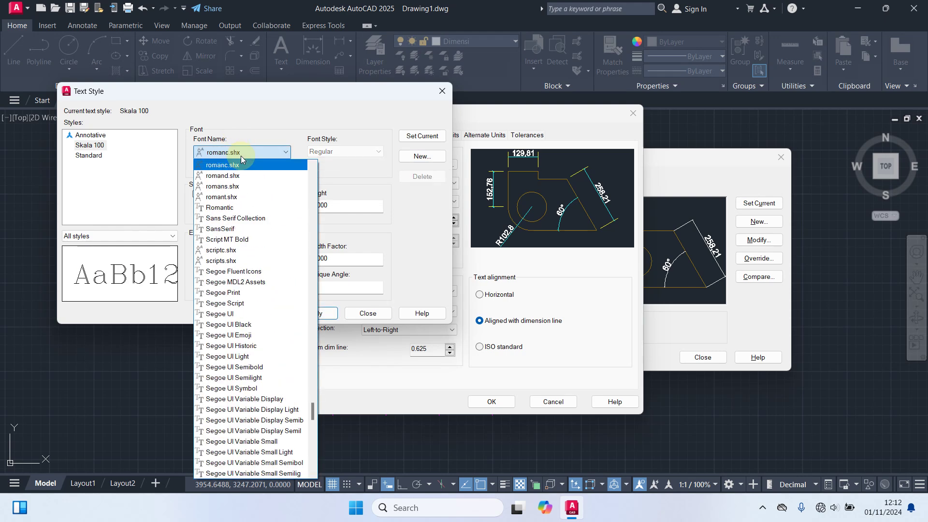
type("ant")
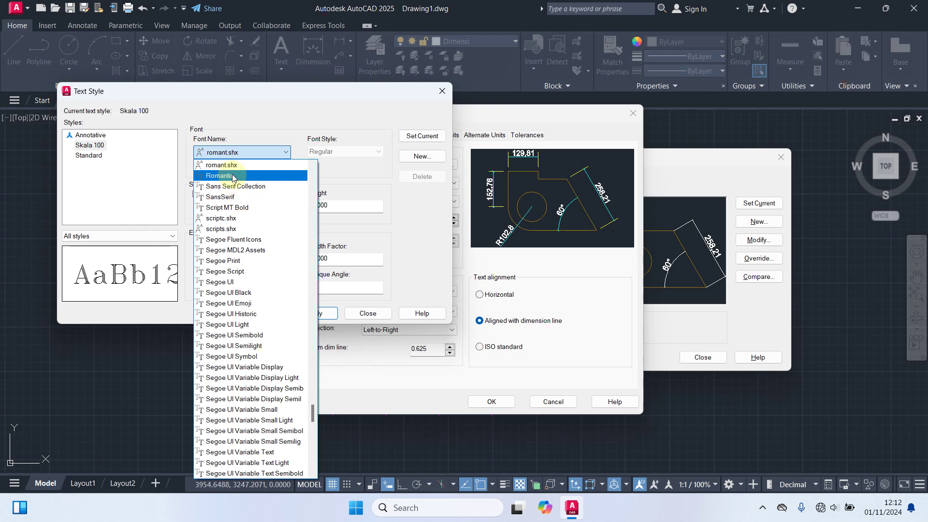
left_click(227, 176)
double_click(369, 212)
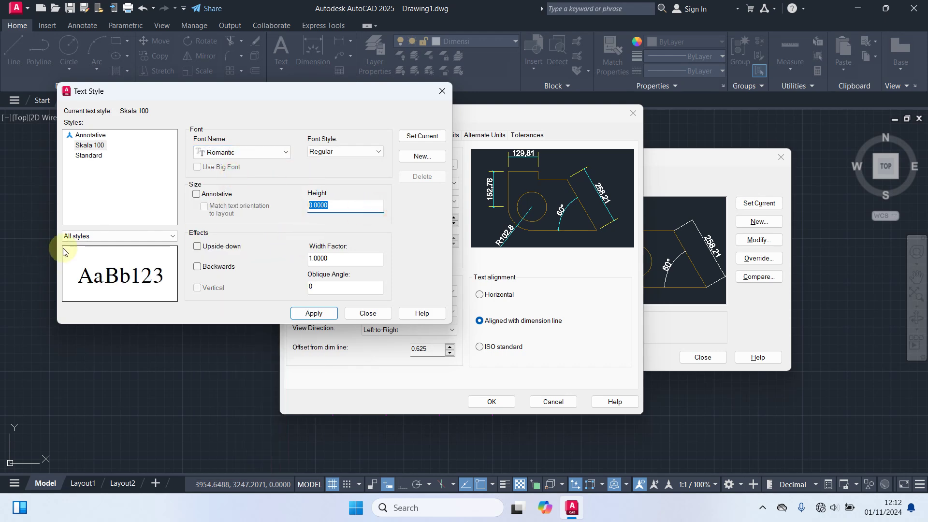
type("23")
left_click(311, 313)
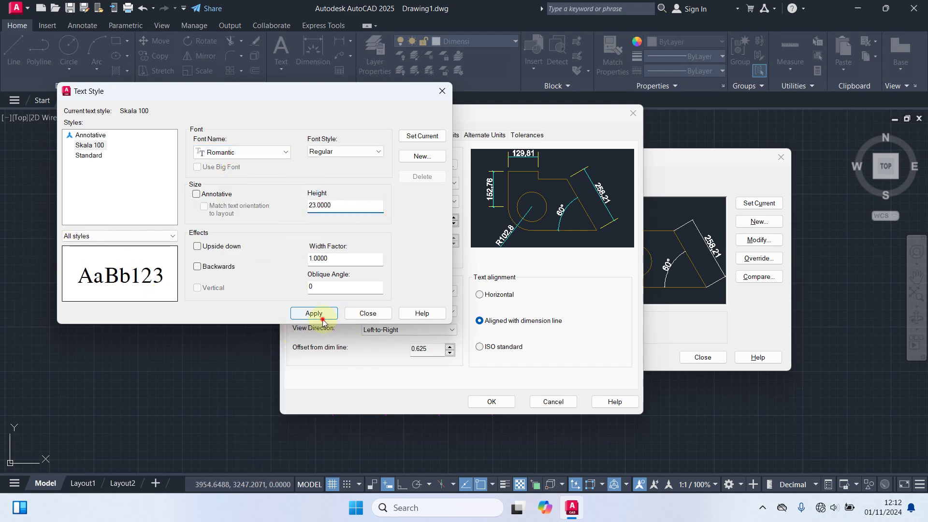
left_click(368, 314)
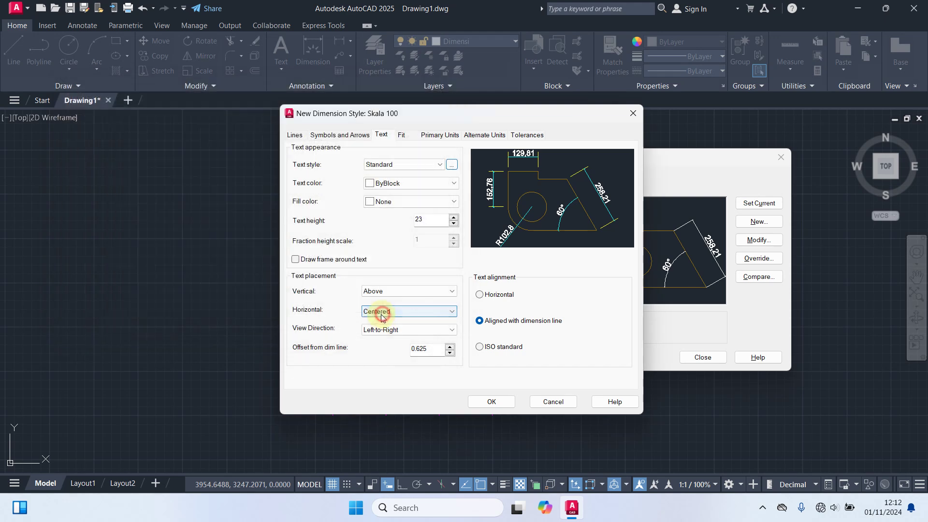
- Set the dimension text colour to Color 31
left_click(376, 186)
left_click(390, 291)
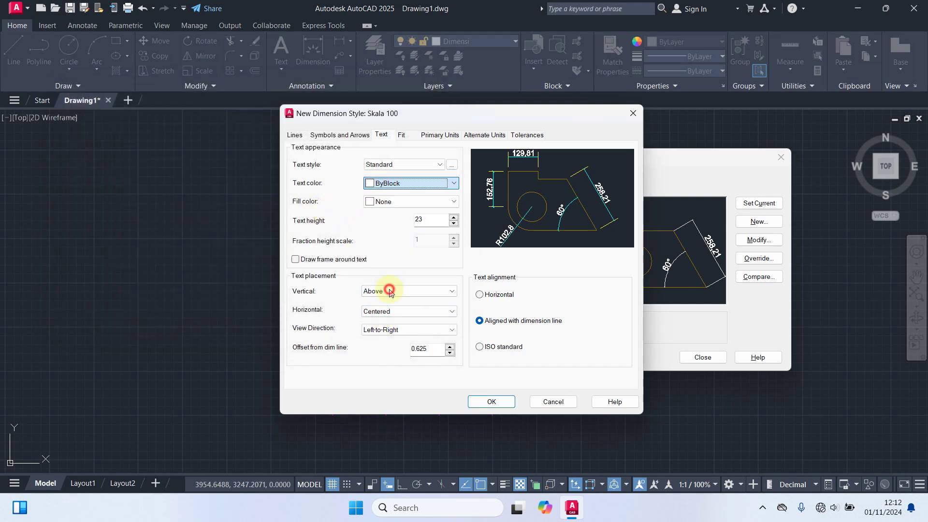
left_click(379, 225)
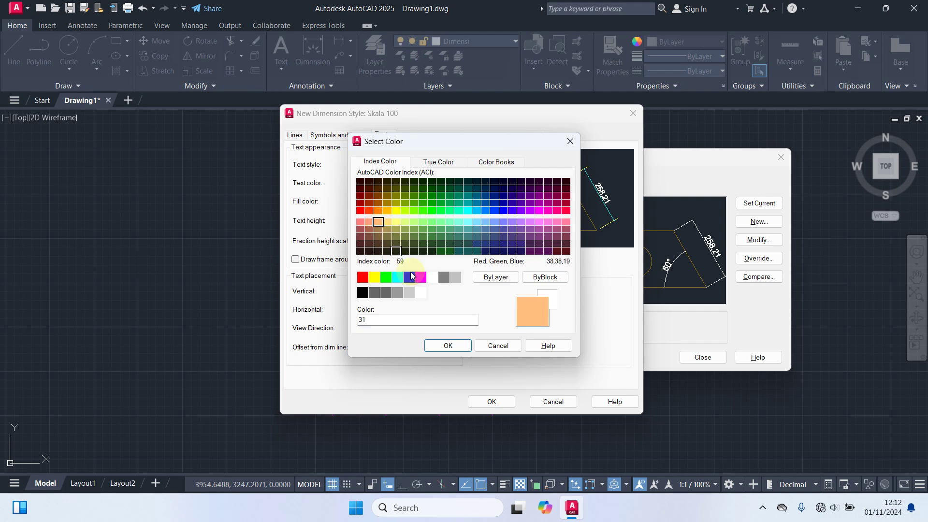
left_click(441, 345)
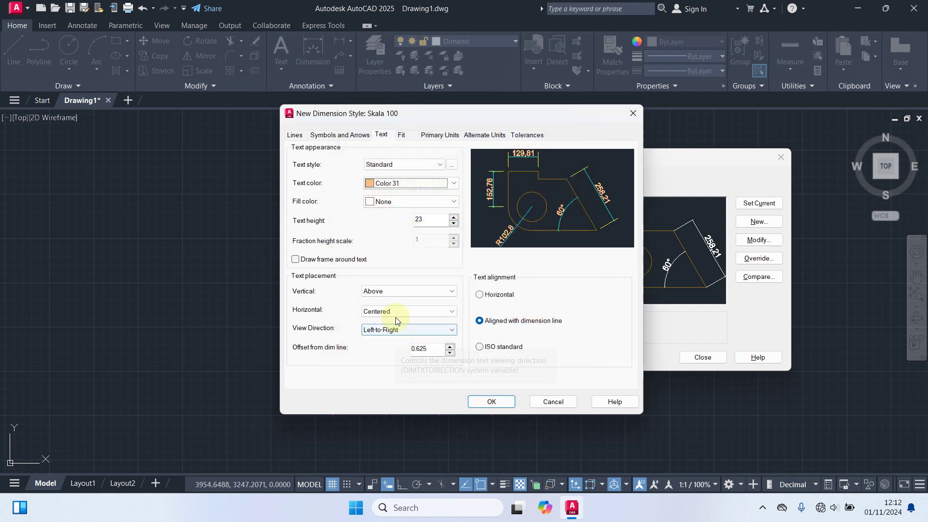
- Centre the dimension text vertically with an offset of 8 from the dimension line, and save the Skala 100 dimension style
left_click(394, 292)
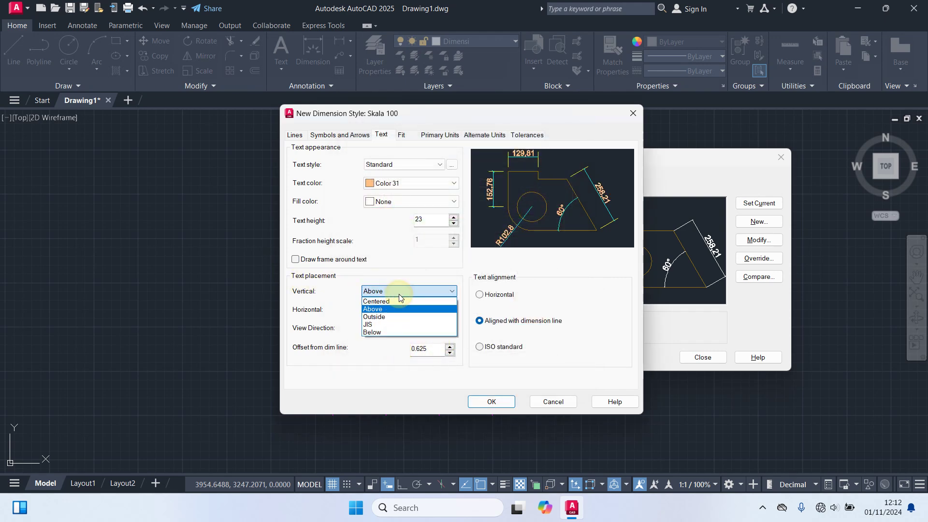
left_click(387, 301)
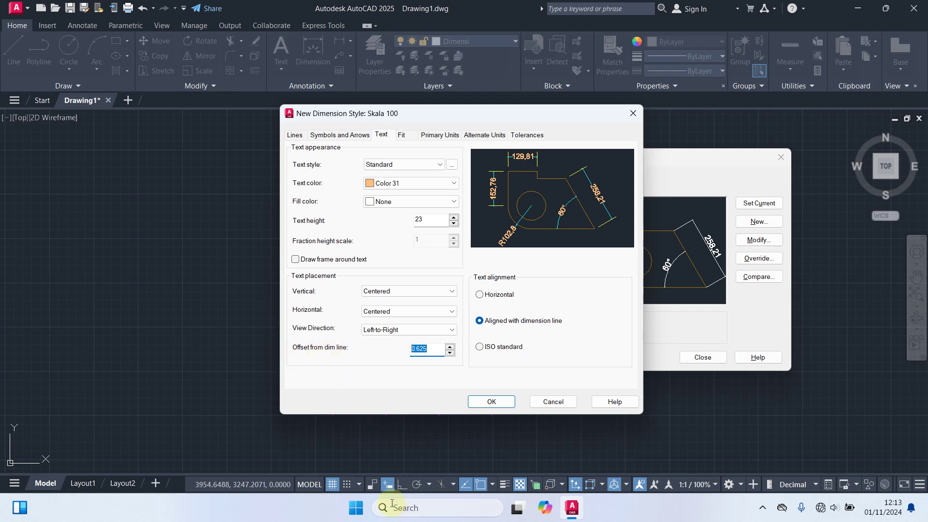
type("8")
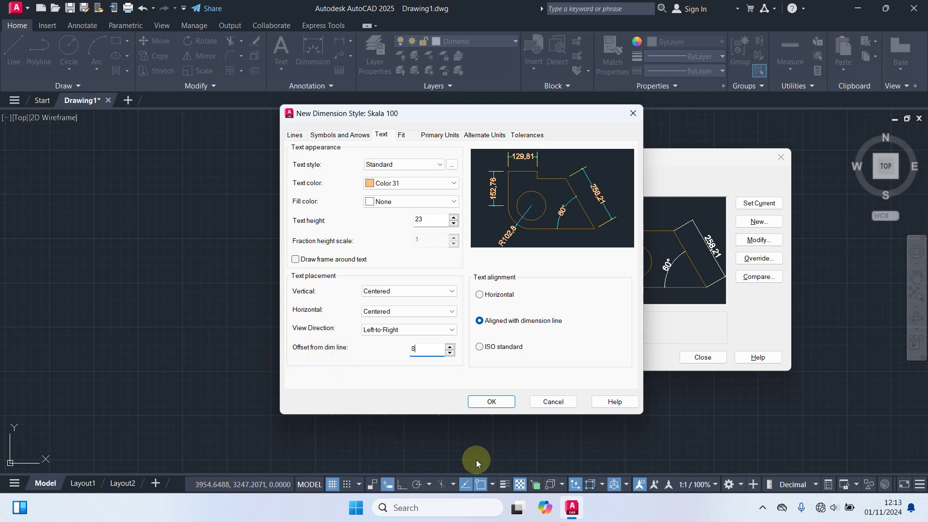
left_click(492, 402)
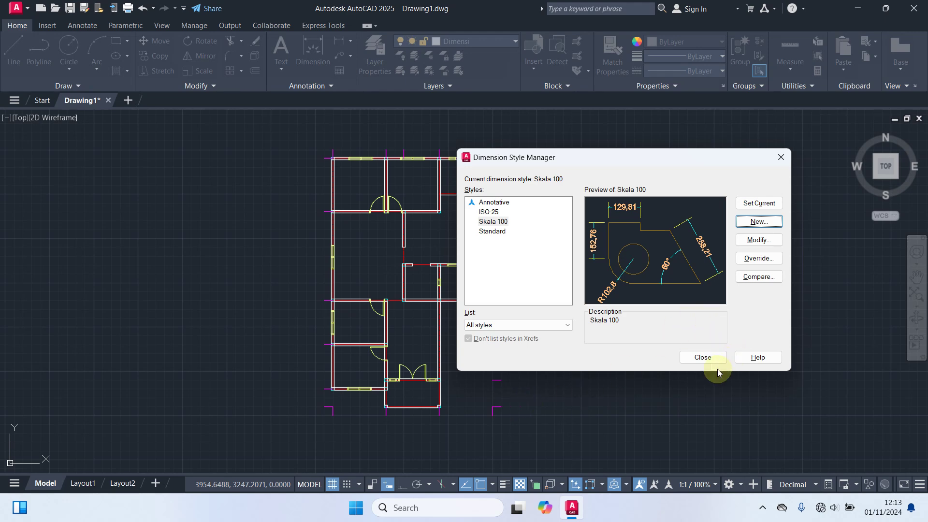
left_click(702, 358)
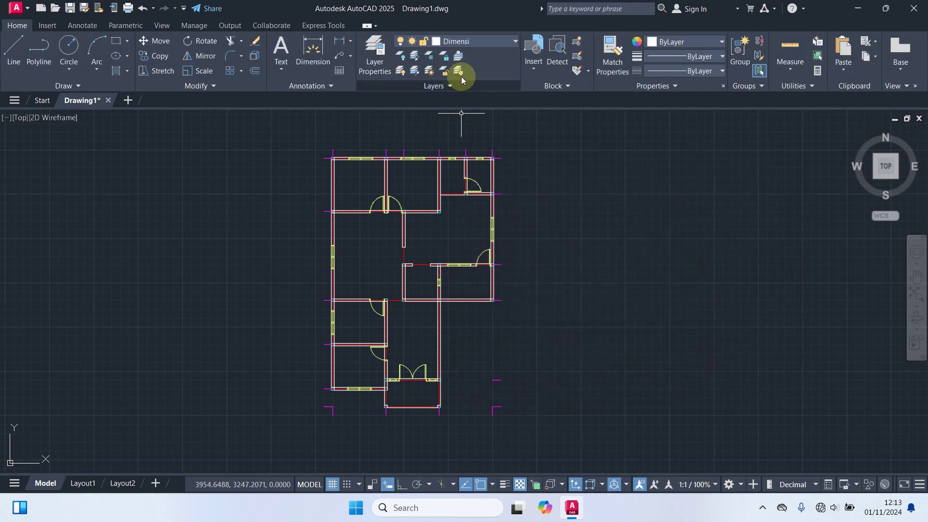
- On the Dimensi layer, use Quick Dimension on the six vertical guide lines north of the plan, placing the dimension row just beyond them
left_click(471, 43)
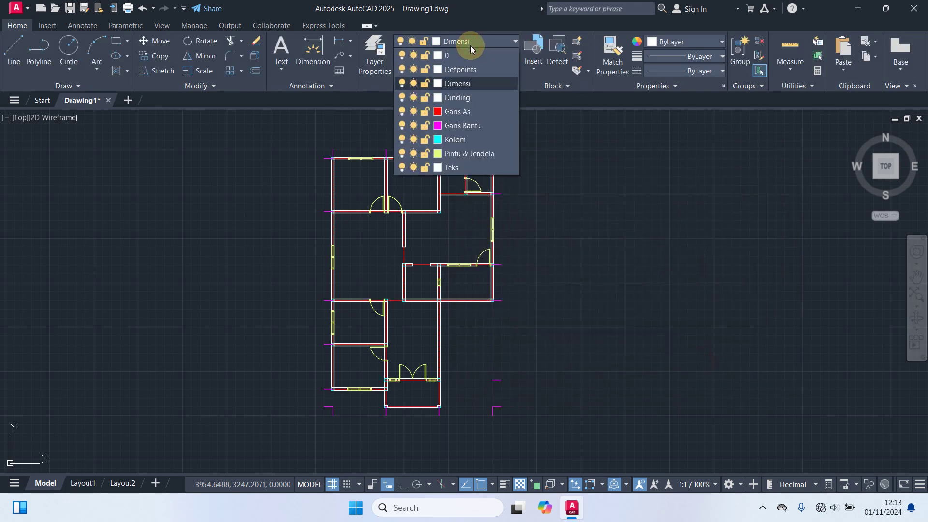
left_click(459, 85)
scroll(400, 124, "up", 2)
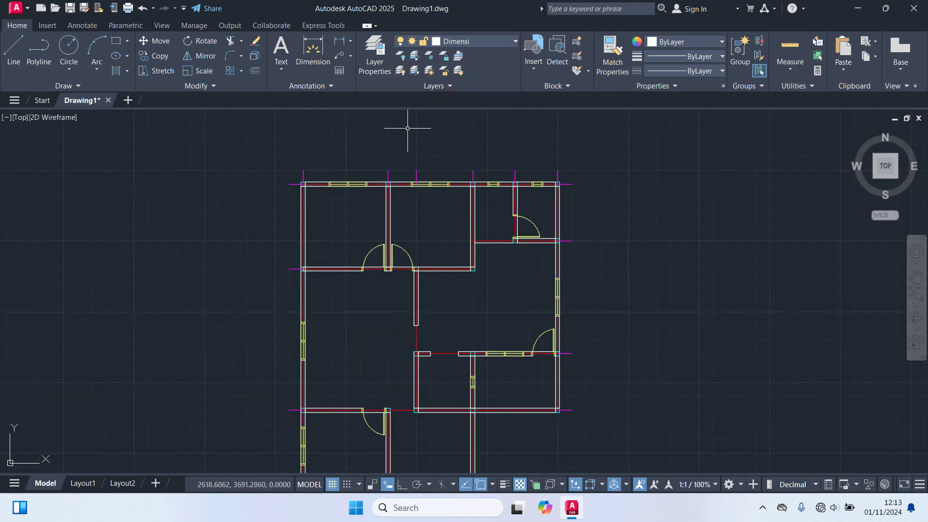
type("dim")
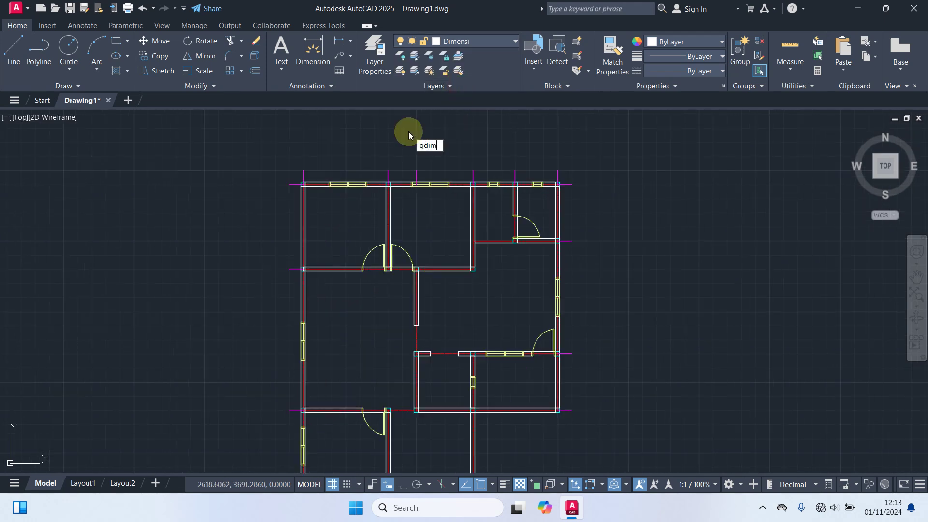
key("Return")
scroll(540, 161, "up", 2)
left_click(608, 189)
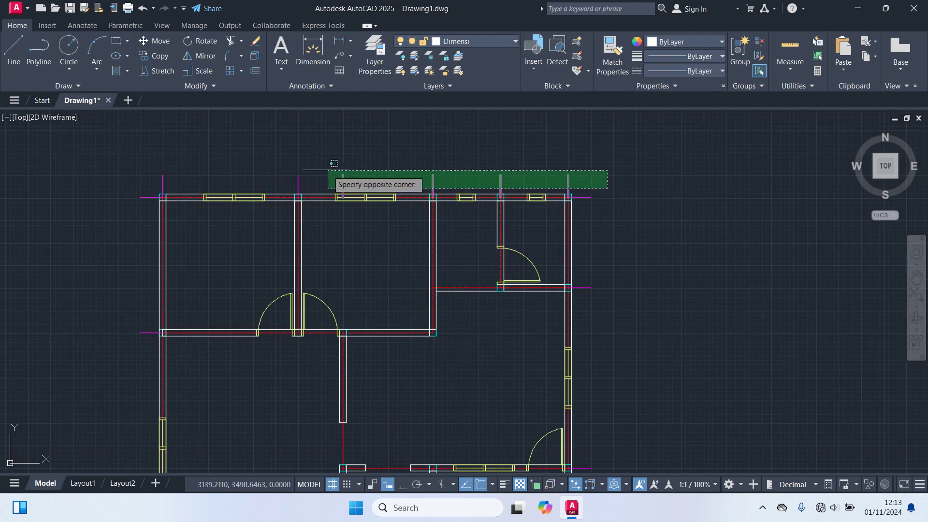
left_click(127, 147)
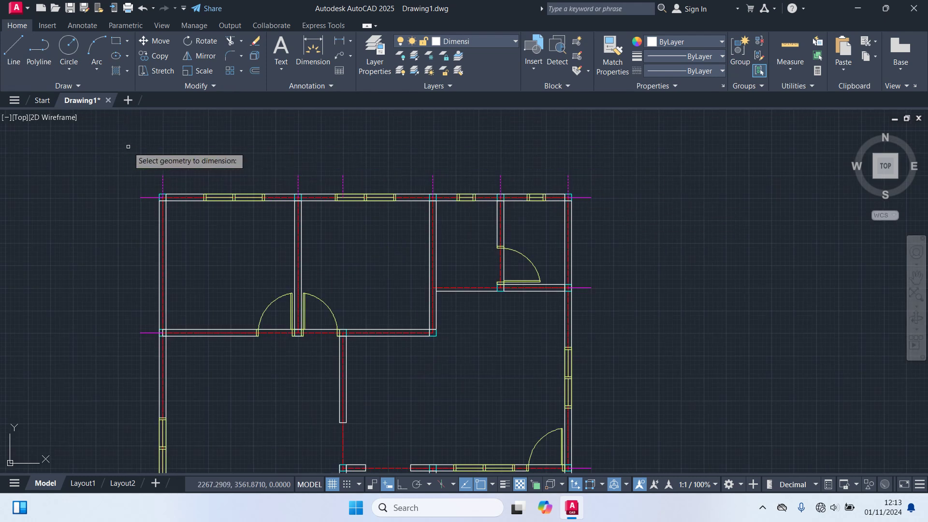
key("Return")
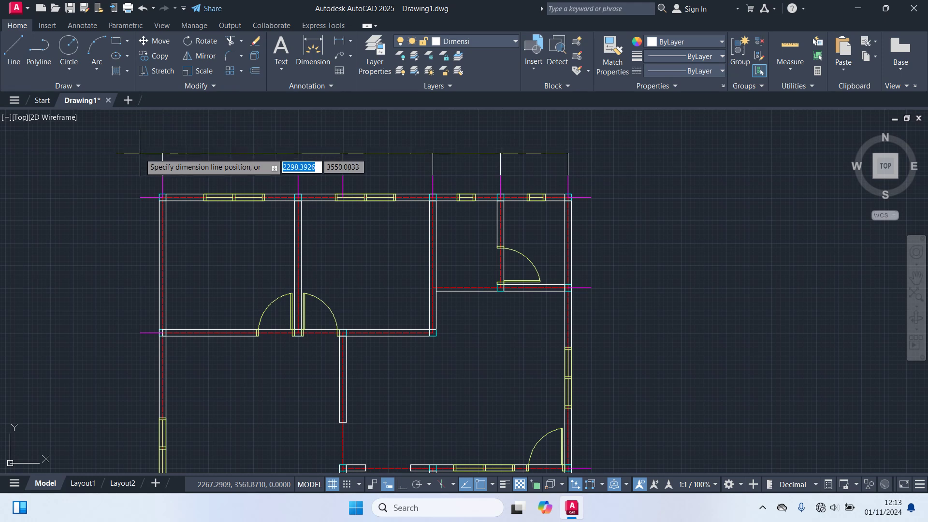
left_click(141, 154)
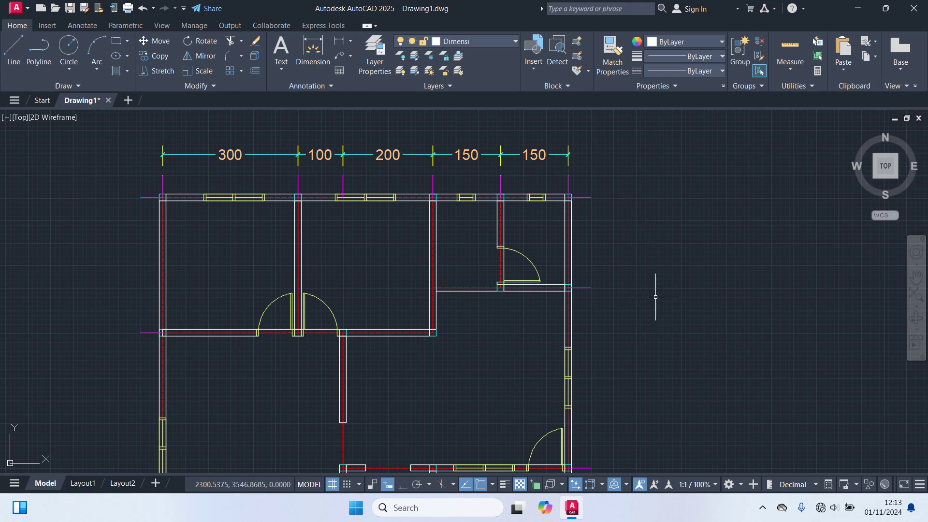
- Use Quick Dimension on the four vertical guide lines south of the plan, placing the dimension row just below their ends
mouse_move(655, 297)
middle_mouse_down()
mouse_move(559, 10)
mouse_move(580, 209)
mouse_move(570, 185)
middle_mouse_up()
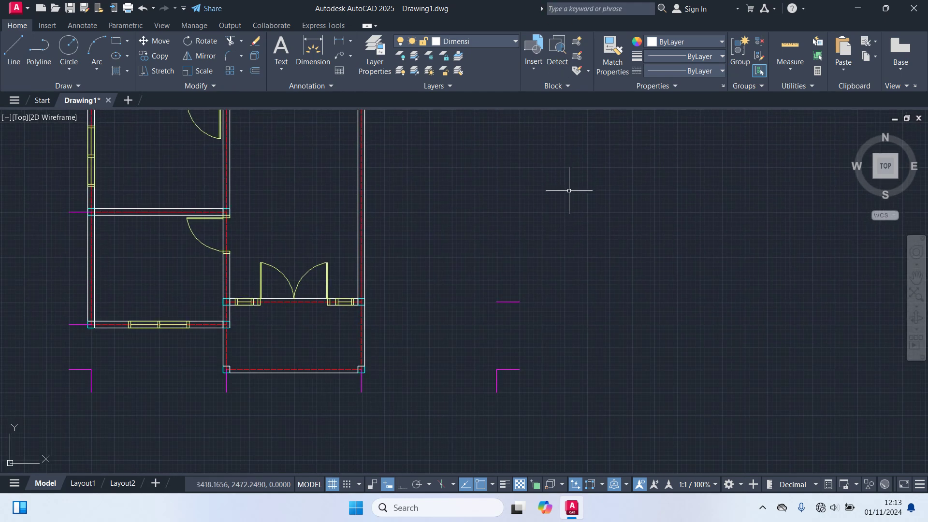
middle_click_drag(429, 331, 526, 270)
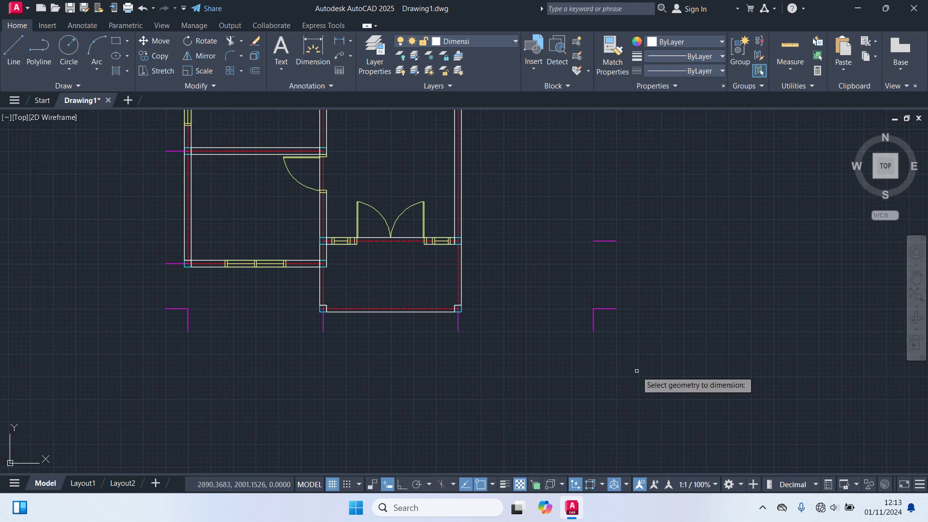
left_click(631, 368)
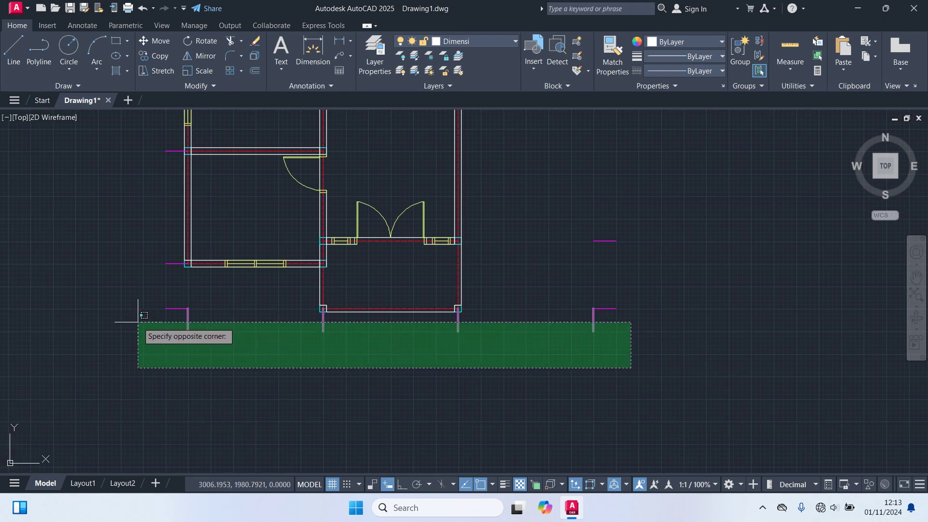
left_click(139, 315)
key("Return")
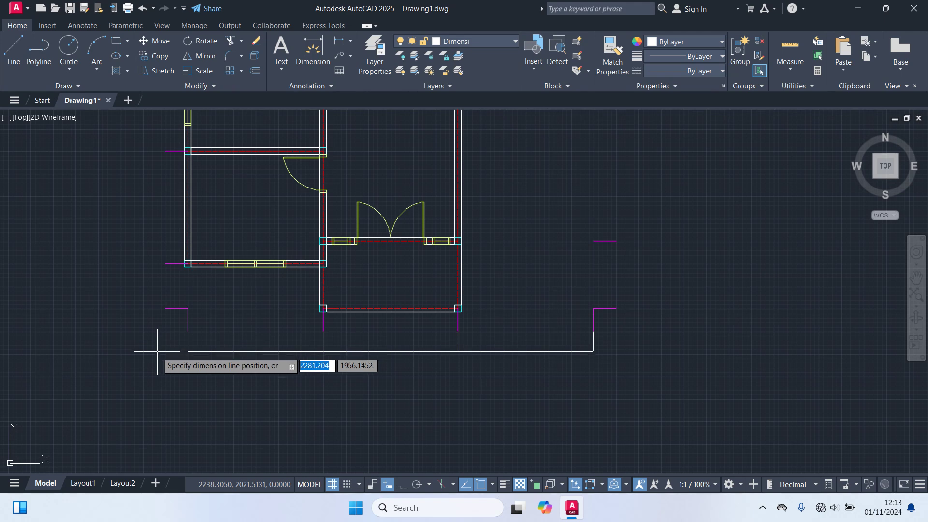
left_click(157, 348)
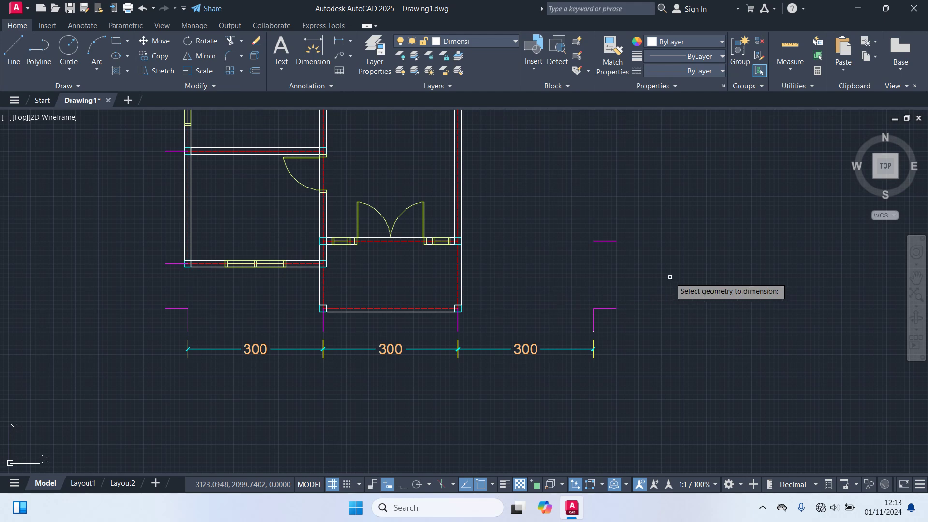
- Use Quick Dimension on the six horizontal guide lines east of the plan, placing the dimension row just beyond their ends
middle_click_drag(670, 277, 639, 398)
left_click(598, 455)
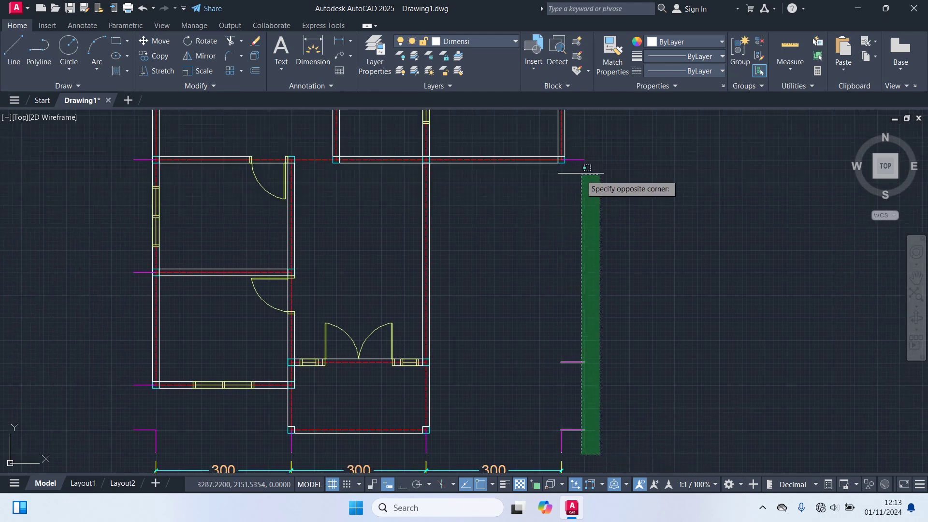
scroll(580, 164, "down", 2)
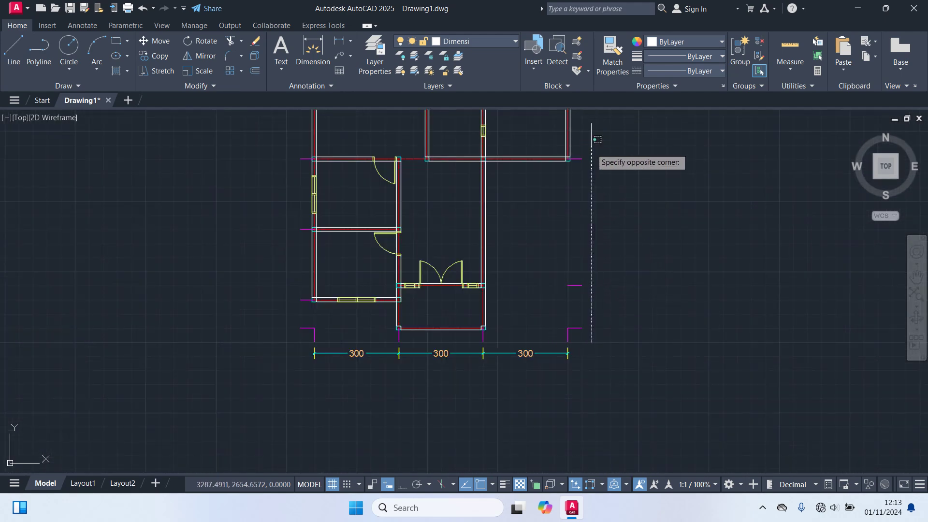
middle_click_drag(619, 155, 590, 310)
mouse_move(551, 185)
middle_mouse_down()
mouse_move(543, 186)
mouse_move(564, 290)
mouse_move(539, 197)
middle_mouse_up()
left_click(565, 279)
key("Return")
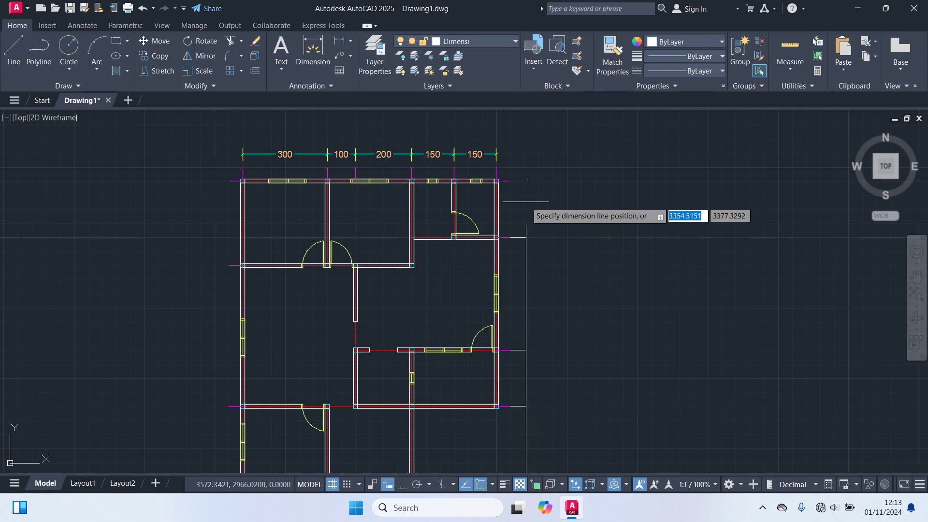
left_click(560, 209)
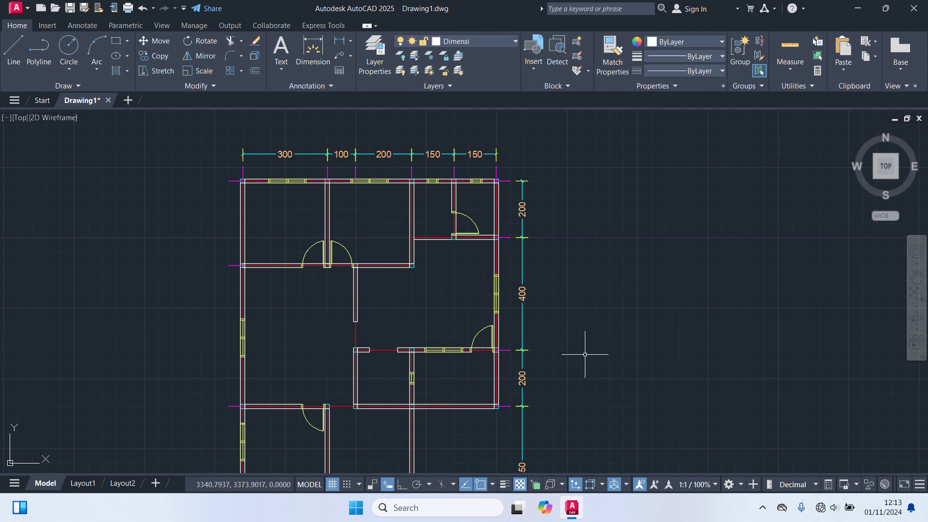
- Use Quick Dimension on the six horizontal guide lines west of the plan, placing the dimension row just beyond their ends
middle_click_drag(578, 350, 534, 208)
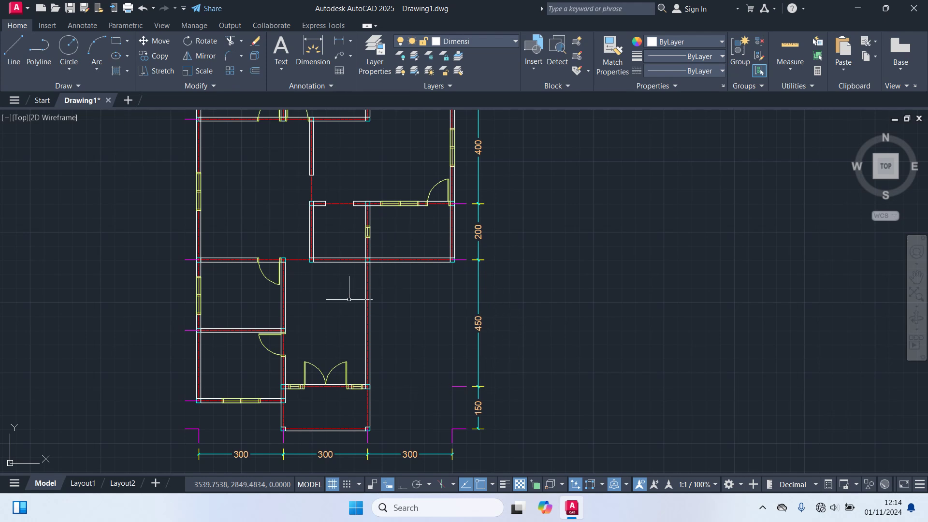
scroll(290, 332, "up", 2)
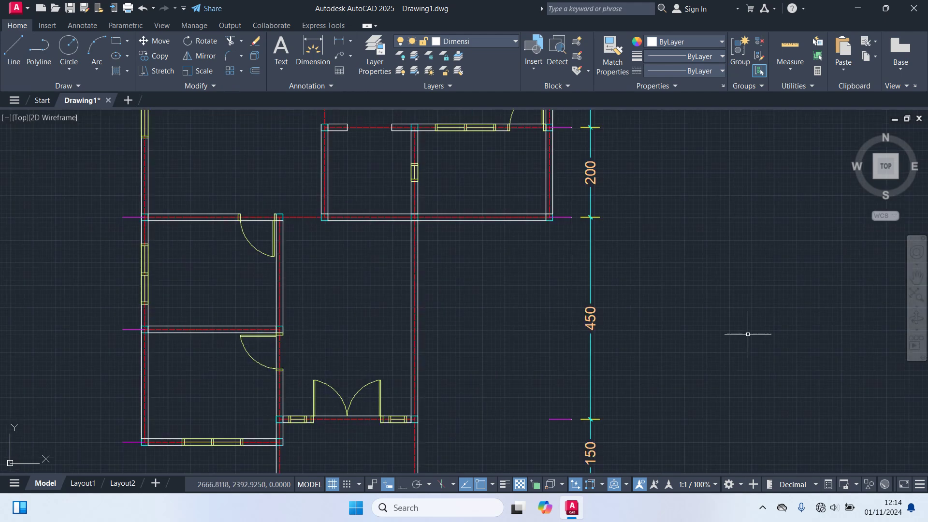
scroll(122, 330, "down", 4)
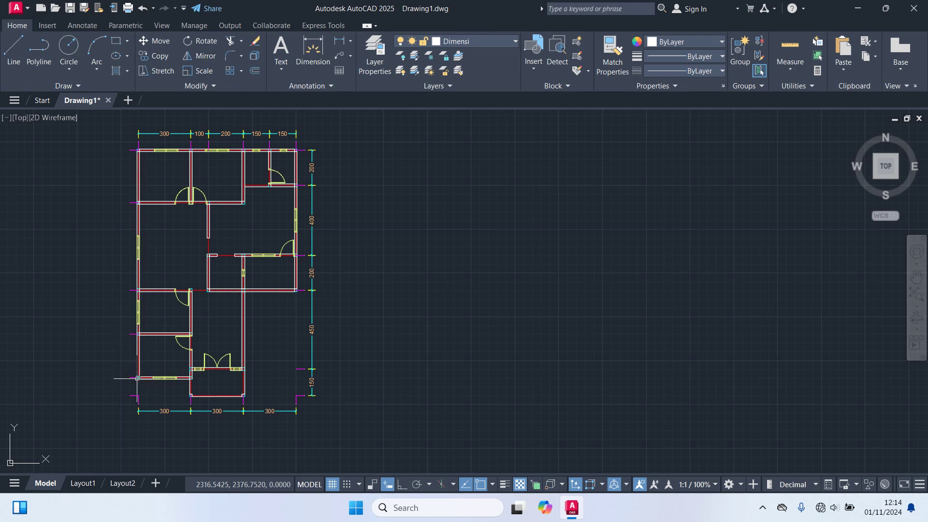
middle_click_drag(104, 354, 231, 345)
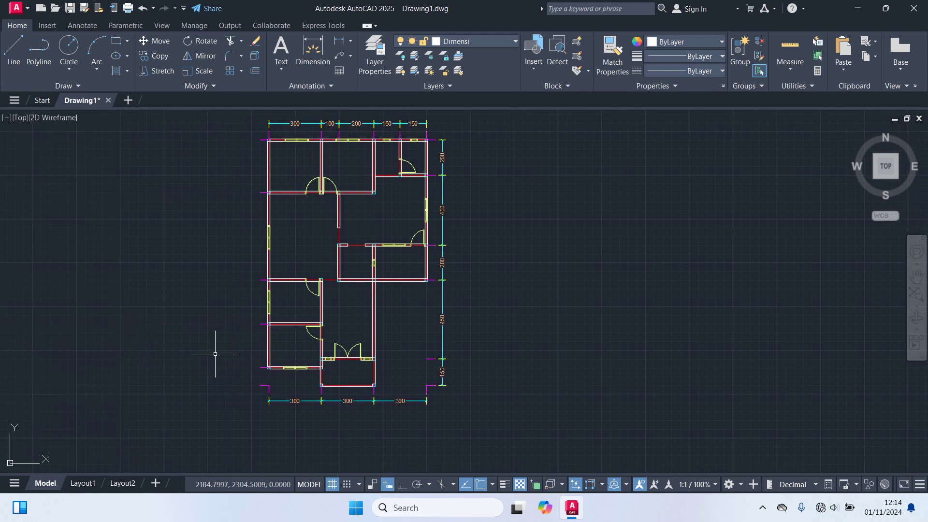
scroll(227, 367, "up", 4)
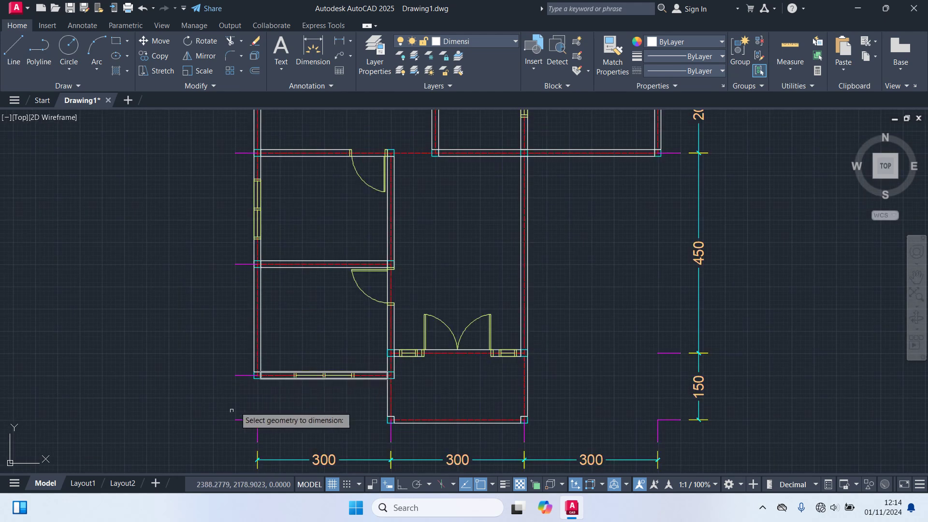
left_click(247, 437)
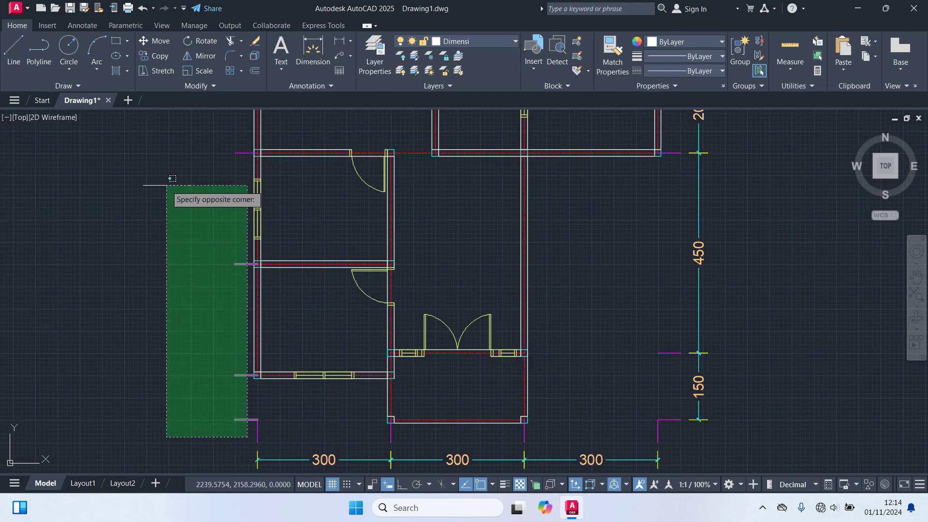
scroll(165, 187, "down", 2)
middle_click_drag(160, 145, 193, 228)
scroll(194, 147, "down", 2)
scroll(198, 209, "up", 5)
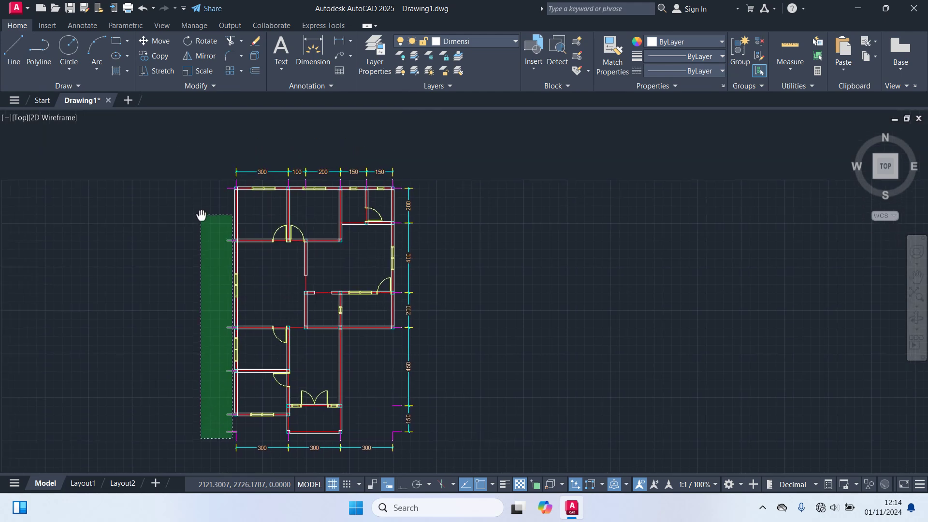
left_click(197, 141)
scroll(160, 159, "down", 2)
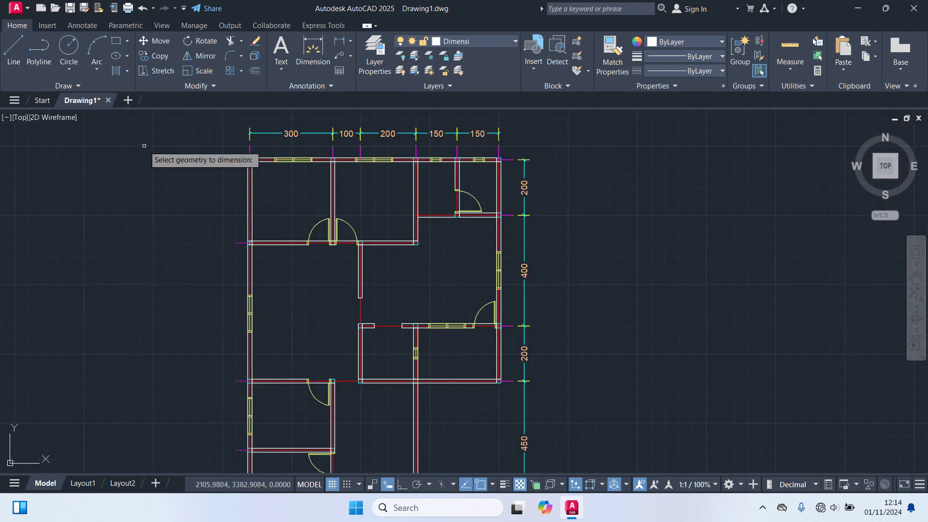
key("Return")
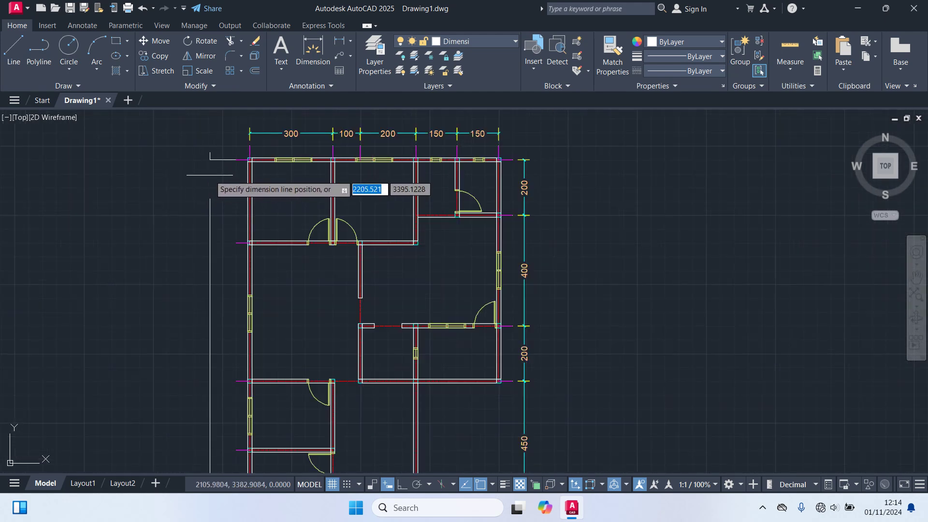
scroll(219, 184, "up", 2)
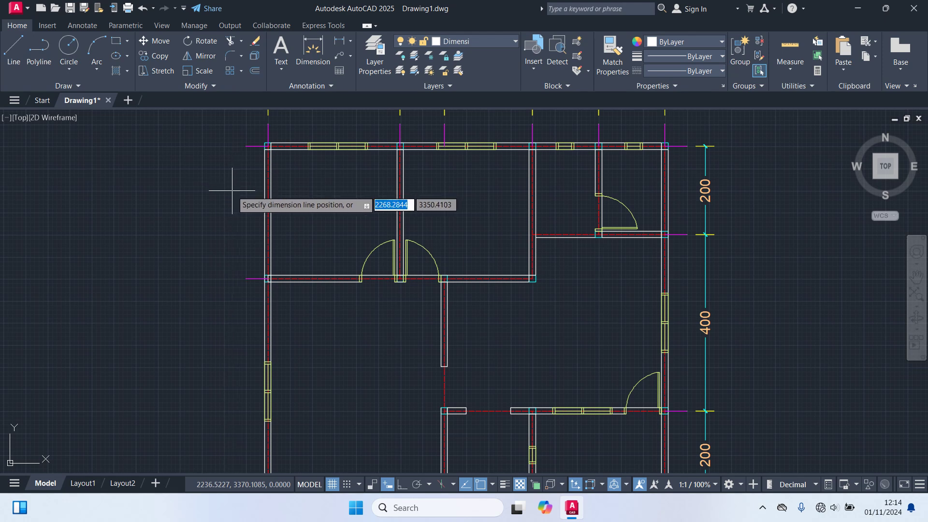
left_click(228, 191)
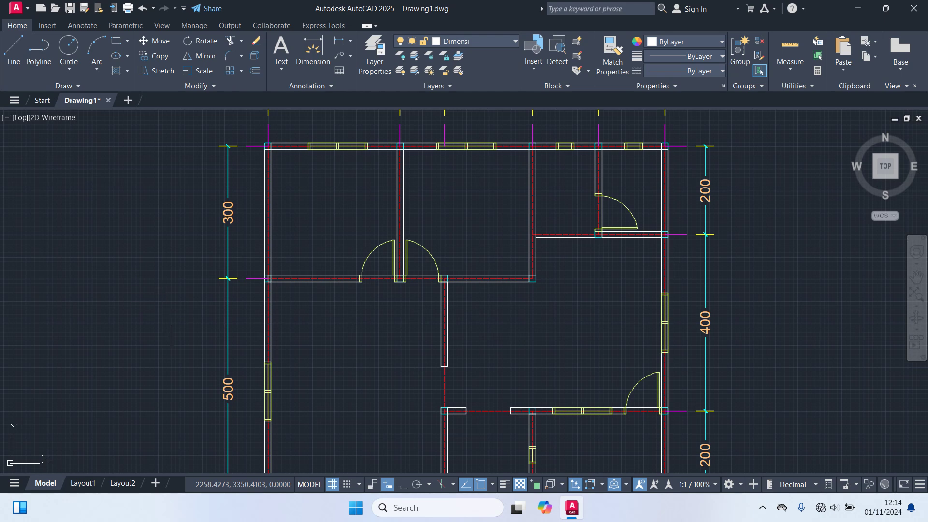
middle_click_drag(180, 346, 181, 108)
middle_click_drag(182, 209, 182, 165)
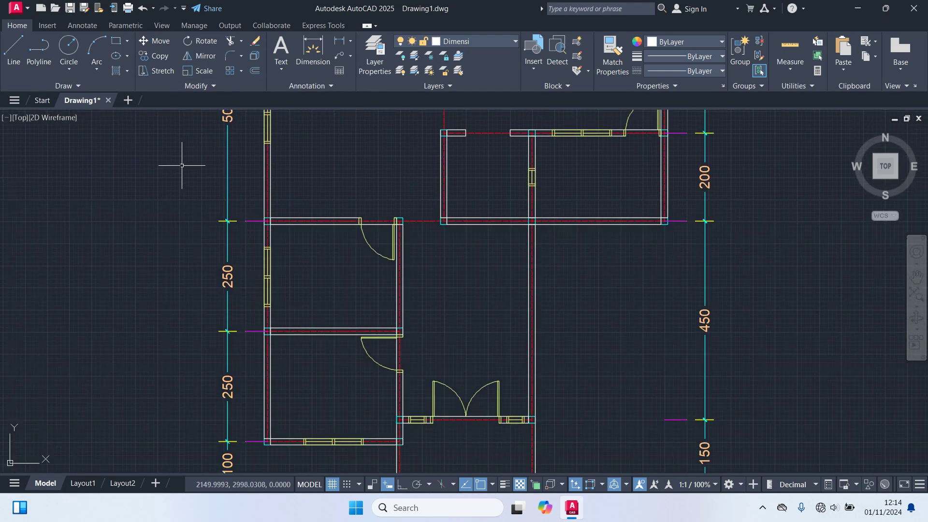
middle_click_drag(171, 337, 173, 213)
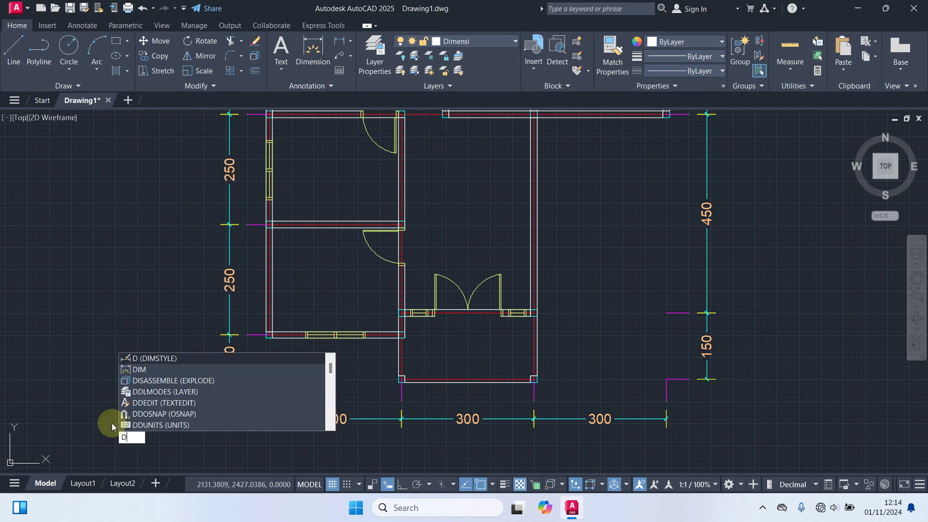
type("im")
key("Return")
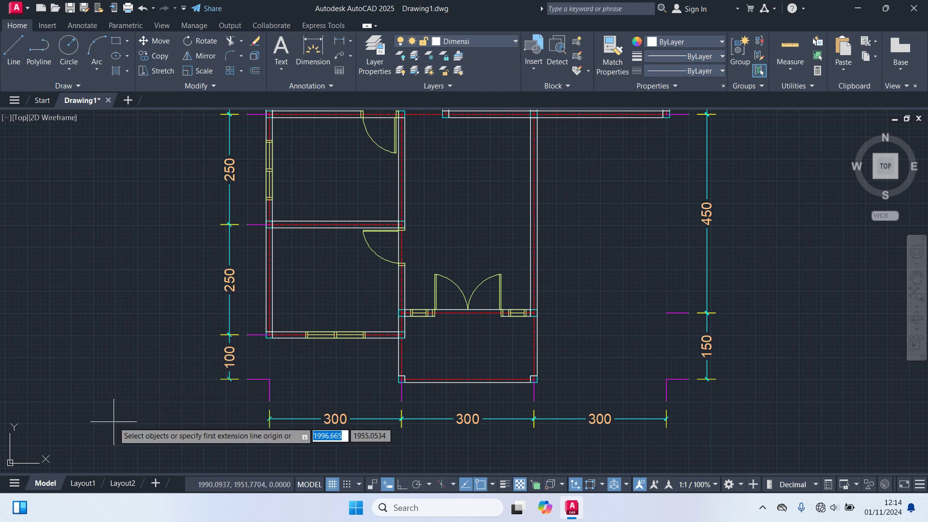
scroll(225, 427, "up", 4)
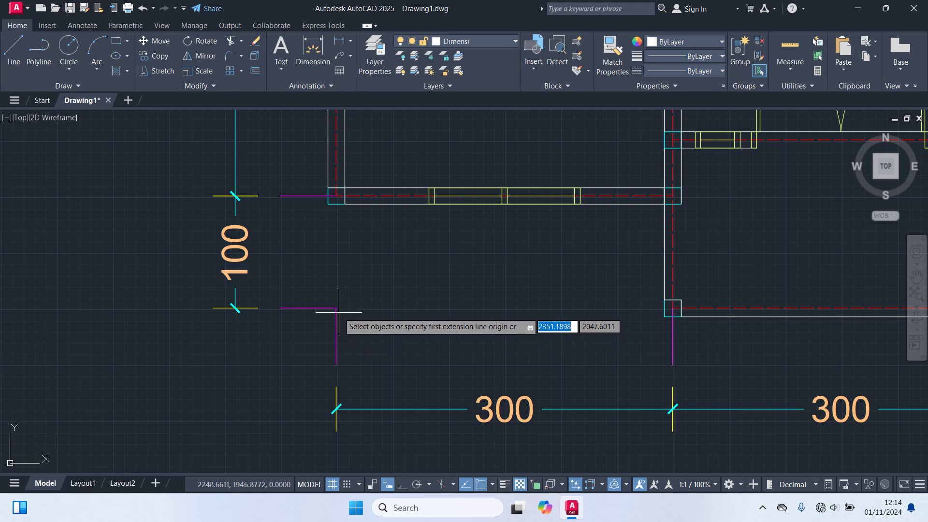
left_click(337, 308)
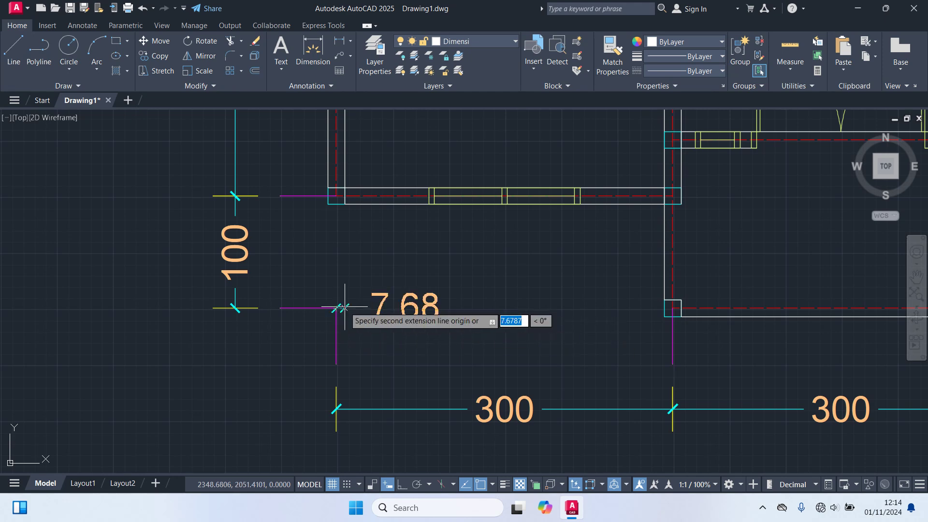
scroll(333, 290, "down", 8)
middle_click_drag(334, 266, 270, 191)
scroll(285, 290, "up", 8)
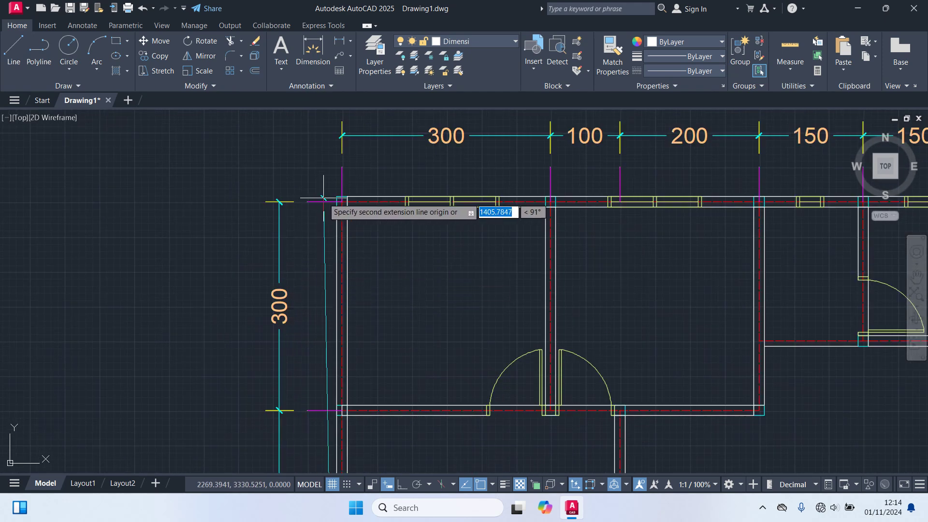
left_click(367, 205)
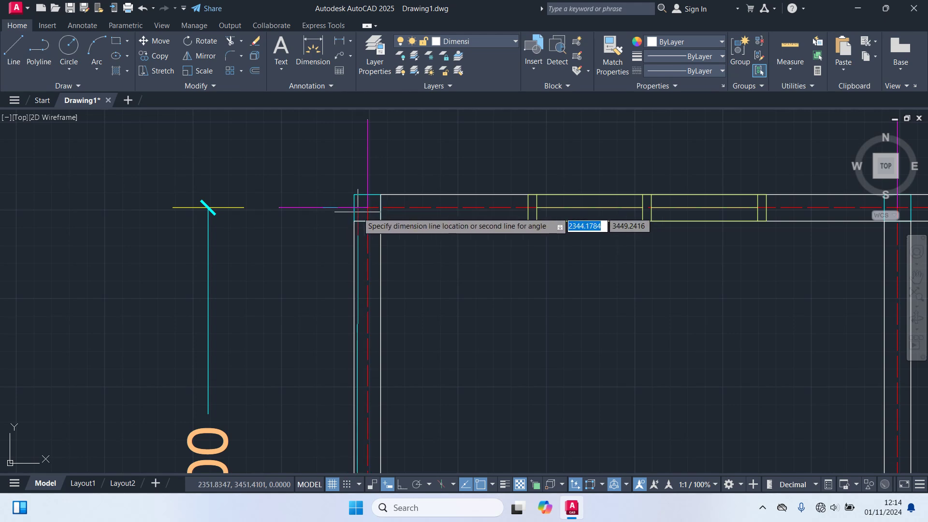
scroll(278, 222, "down", 4)
scroll(232, 222, "down", 5)
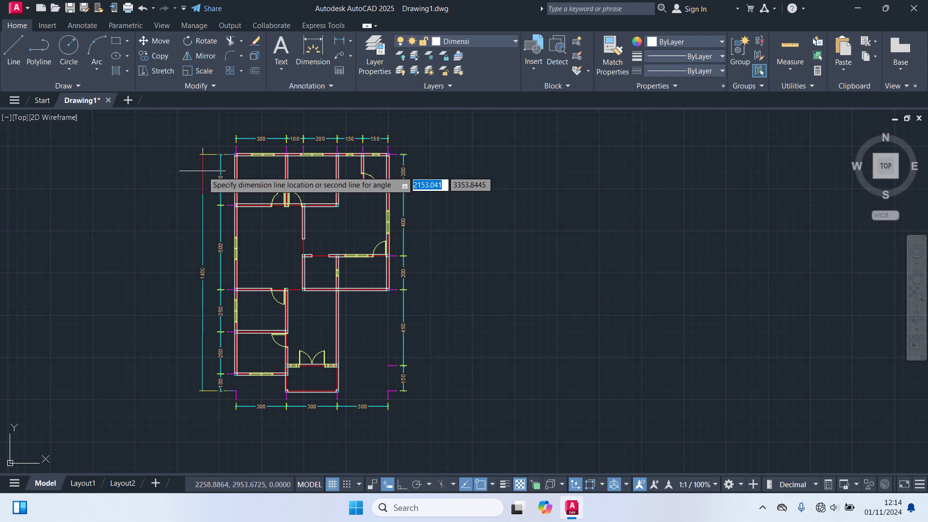
key("Escape")
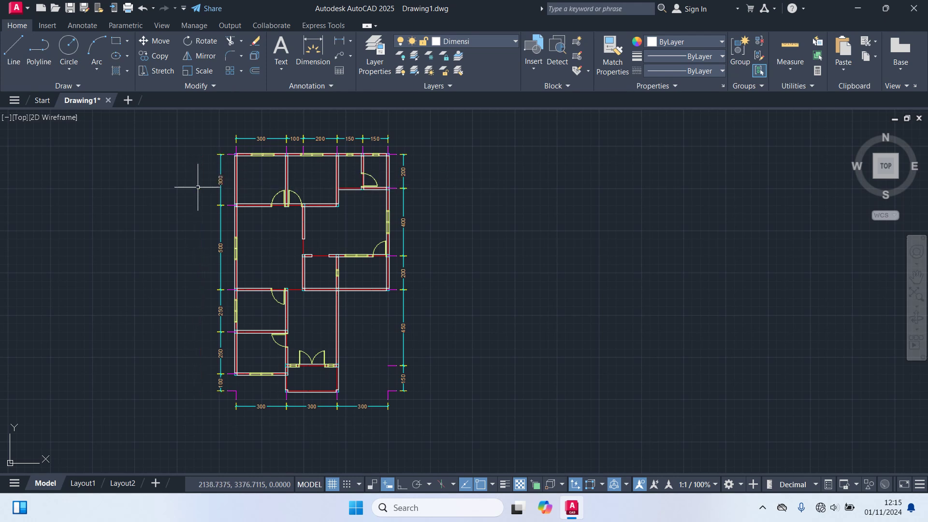
- Dimension the plan's overall north-south length between its southwest and northwest guide corners, placing it outside the west dimension row
type("dim")
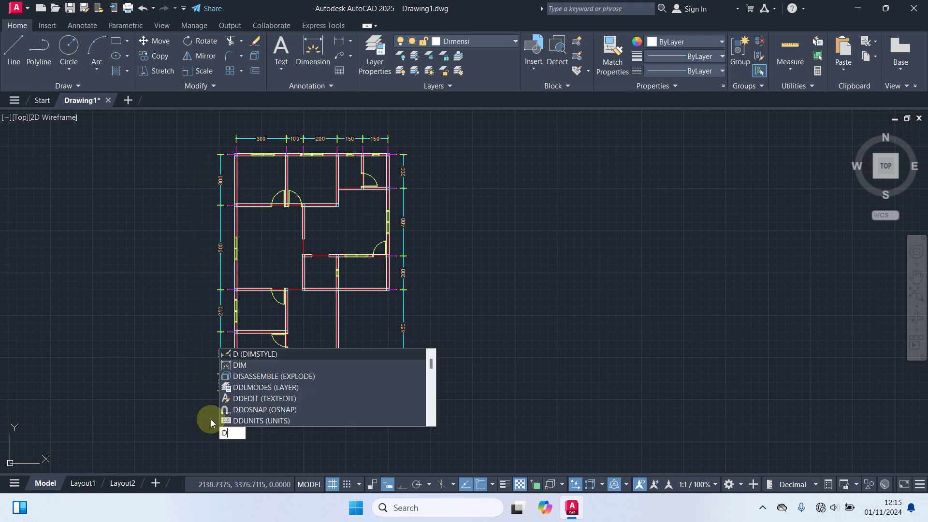
key("Return")
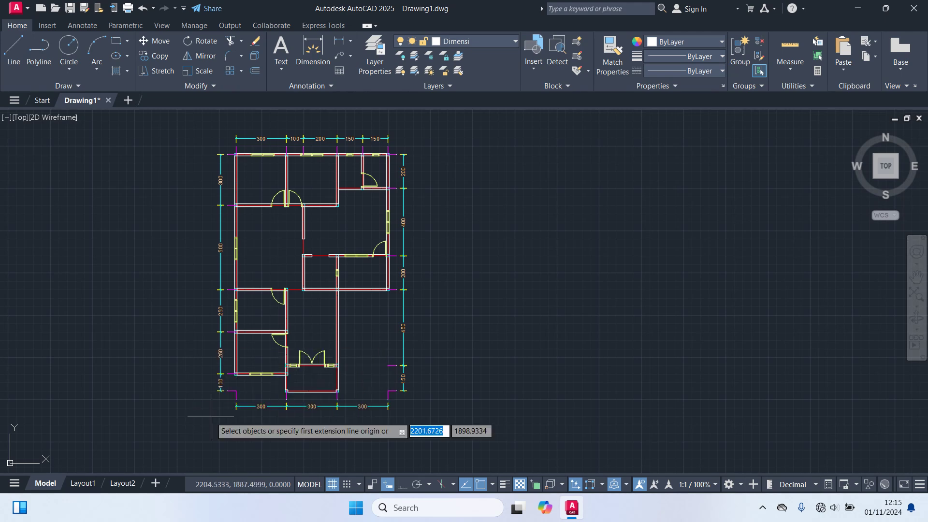
scroll(216, 362, "up", 4)
left_click(298, 306)
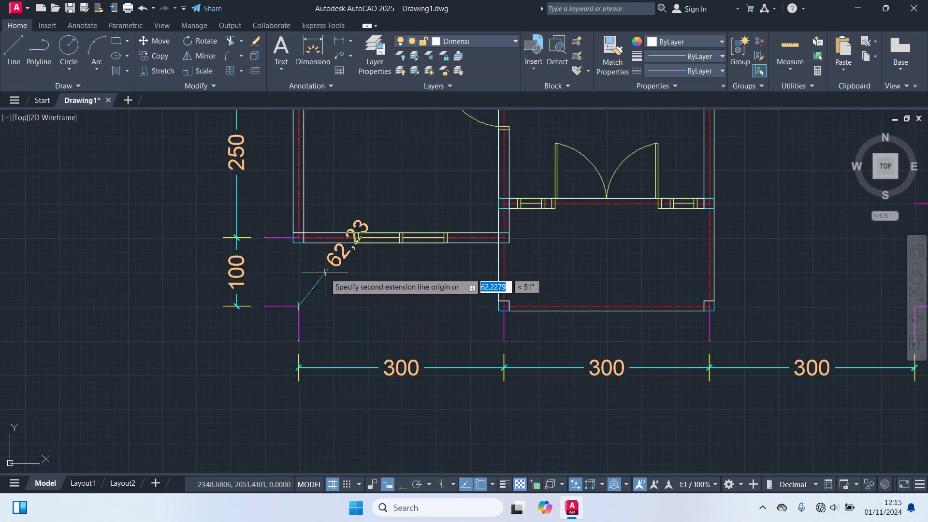
scroll(325, 272, "down", 5)
middle_click_drag(310, 150, 407, 430)
scroll(427, 366, "up", 5)
scroll(379, 213, "up", 6)
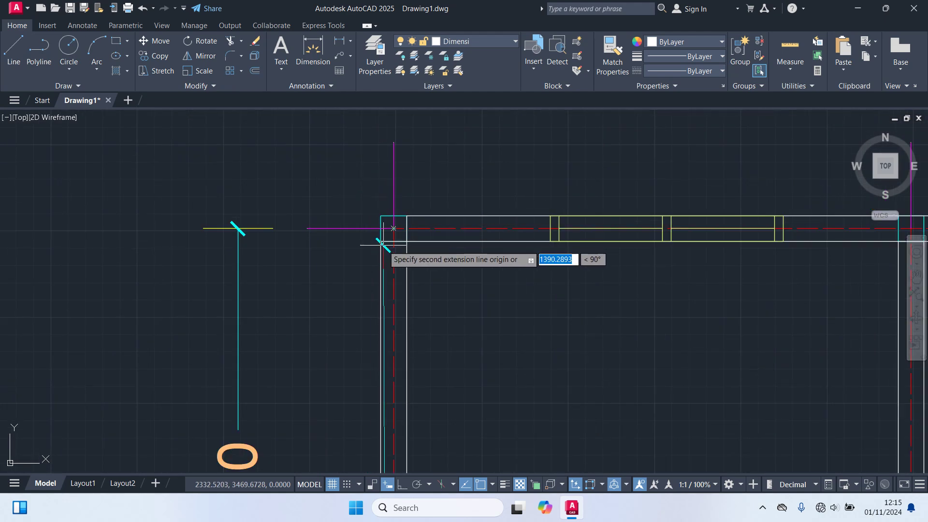
left_click(398, 211)
scroll(362, 219, "down", 6)
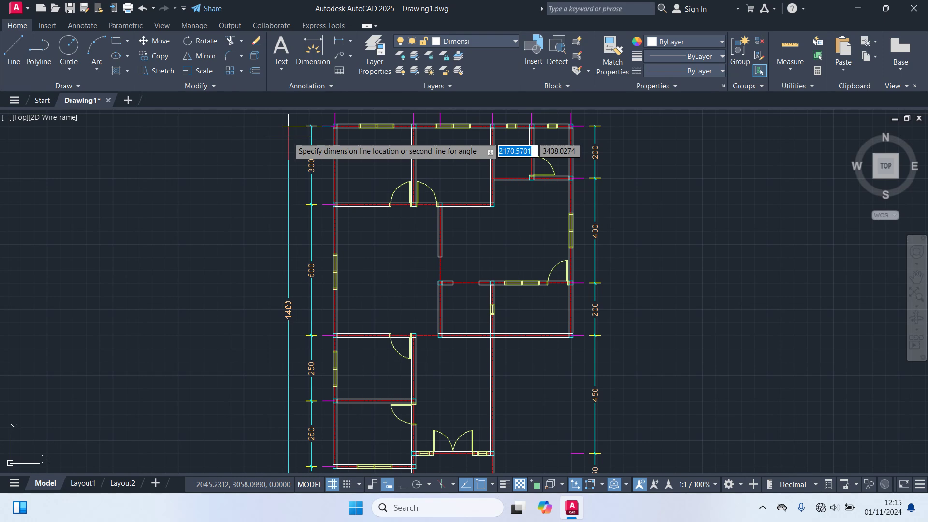
left_click(288, 138)
- Dimension the plan's overall width between its northwest and northeast wall axis corners, placing it outside the north dimension row
middle_click_drag(361, 149, 355, 276)
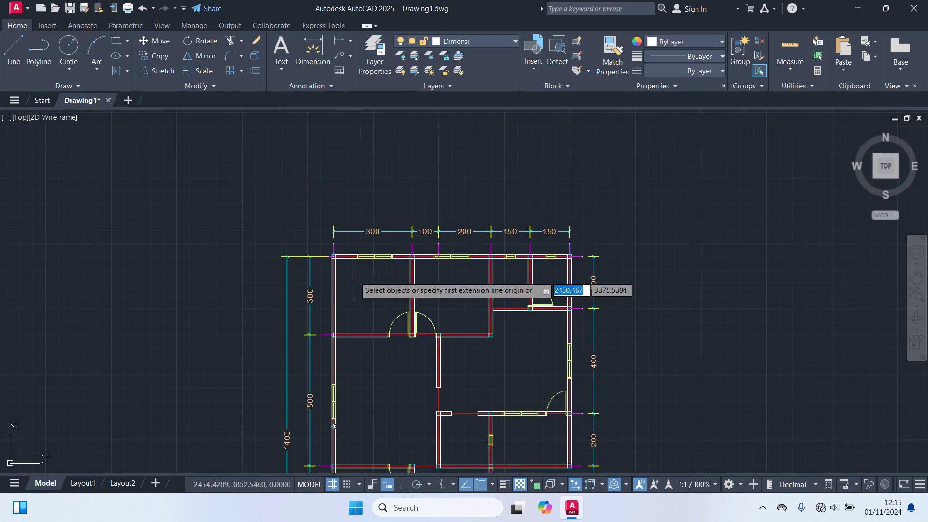
scroll(355, 276, "up", 8)
left_click(255, 240)
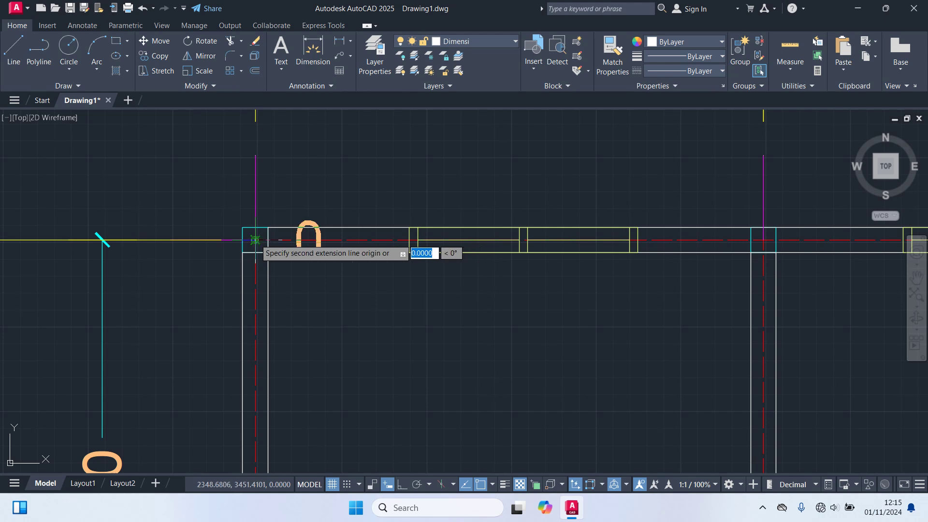
scroll(255, 240, "down", 6)
scroll(597, 259, "up", 6)
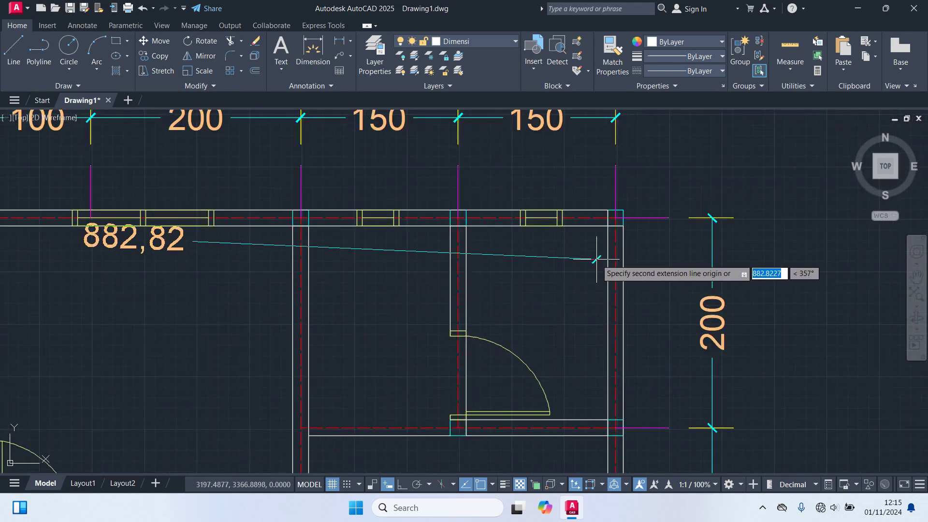
scroll(610, 241, "up", 2)
left_click(619, 204)
scroll(624, 188, "down", 5)
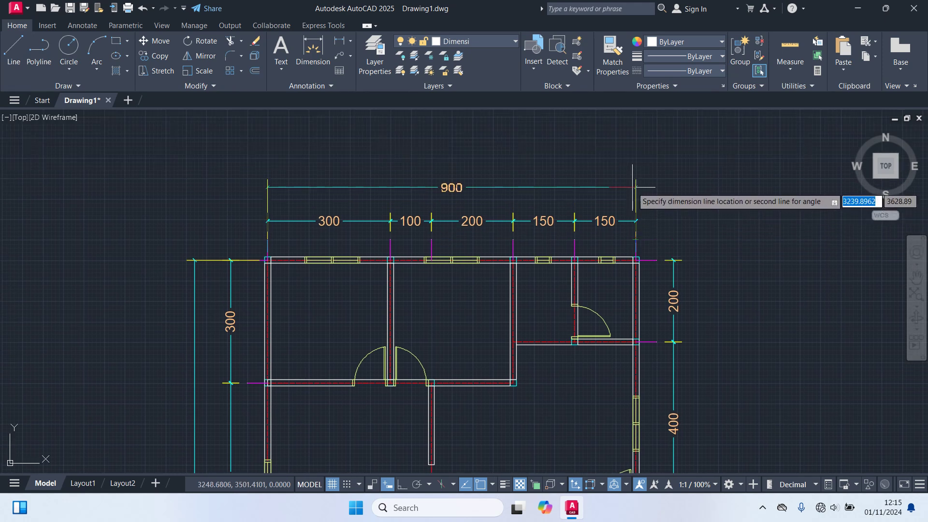
left_click(634, 193)
scroll(707, 224, "down", 2)
scroll(707, 223, "down", 1)
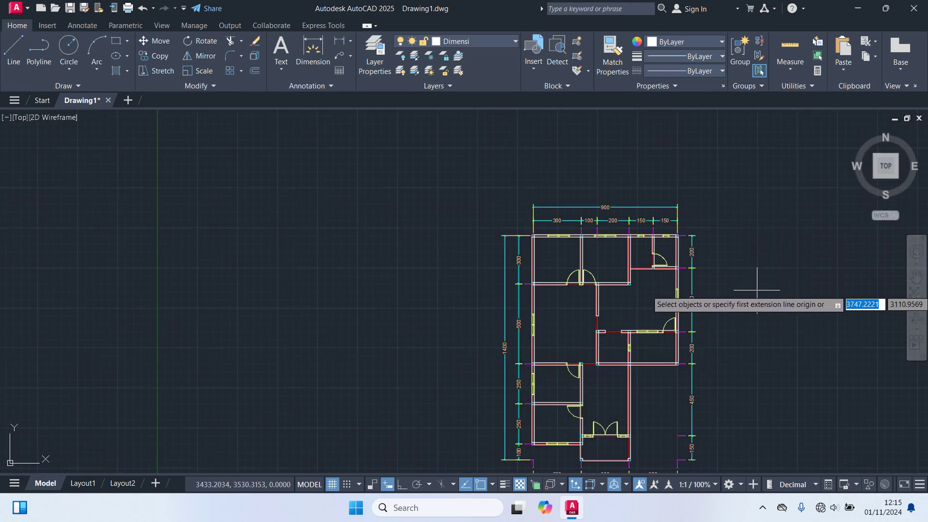
scroll(505, 406, "up", 1)
scroll(407, 390, "down", 1)
middle_click_drag(405, 389, 346, 312)
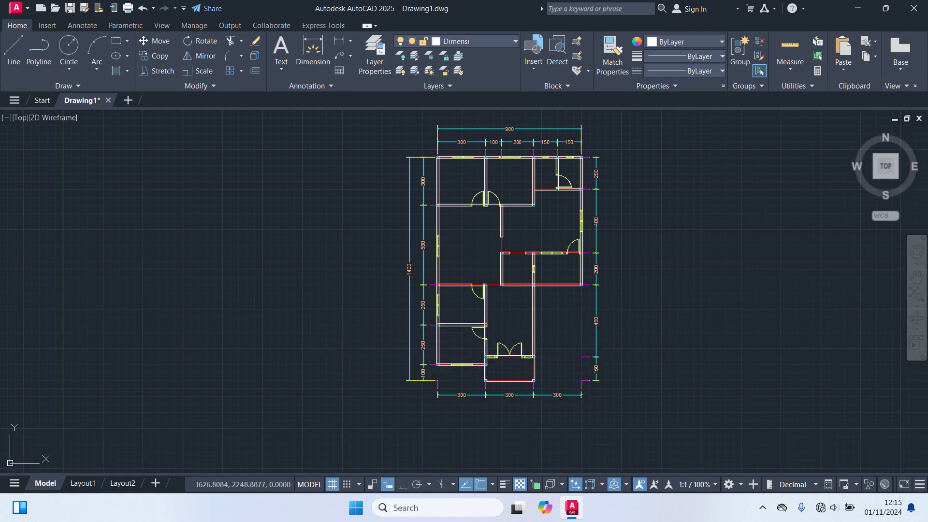
- Turn off the Garis Bantu layer and make Teks the current layer
left_click(457, 44)
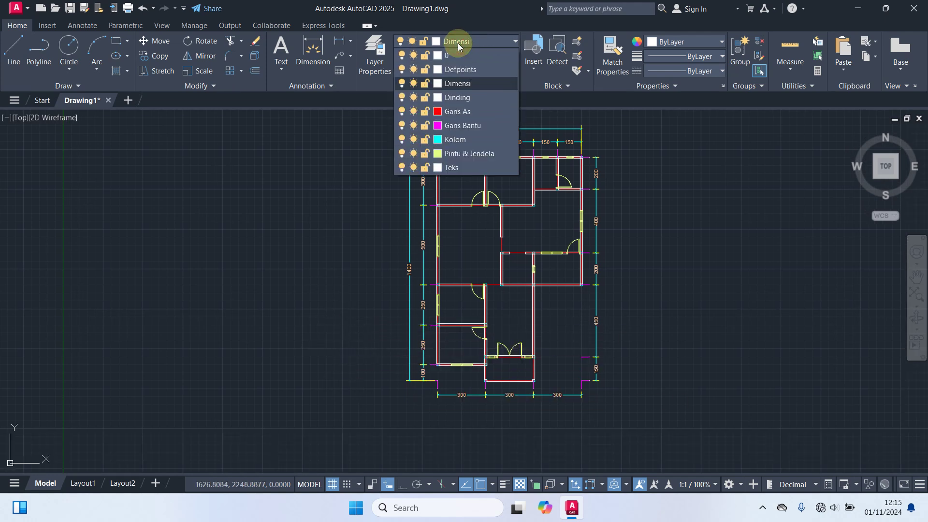
left_click(402, 126)
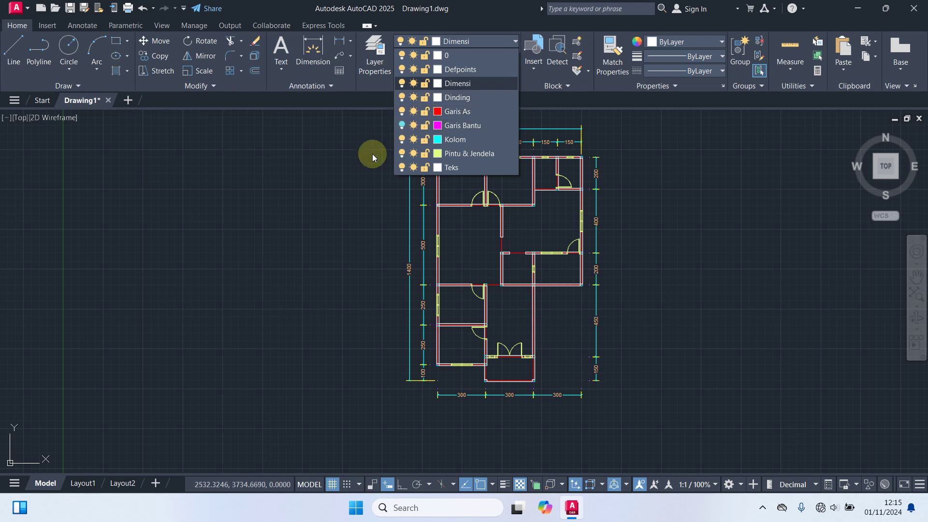
left_click(337, 227)
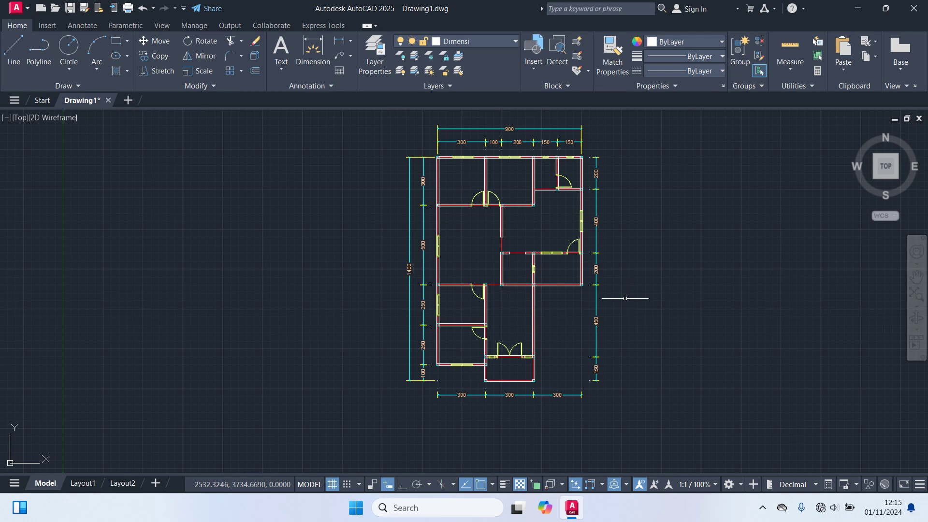
middle_click_drag(624, 298, 500, 316)
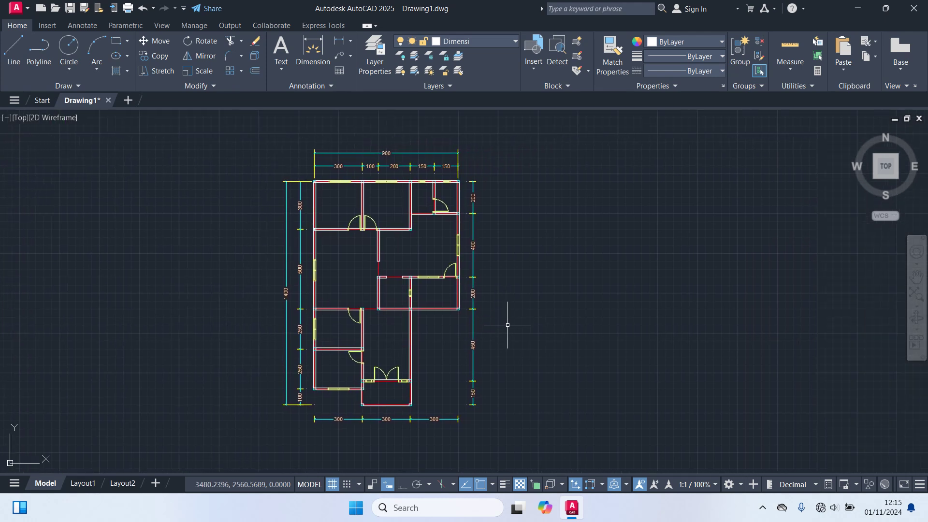
left_click(480, 41)
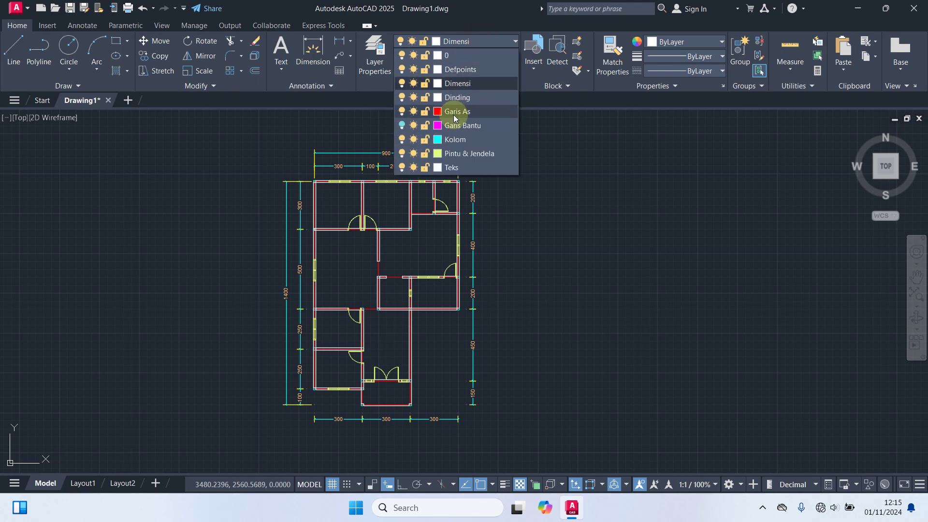
left_click(457, 167)
- Add the multiline text "Teks" on the porch south of the double door and center it within its text box
scroll(372, 392, "up", 4)
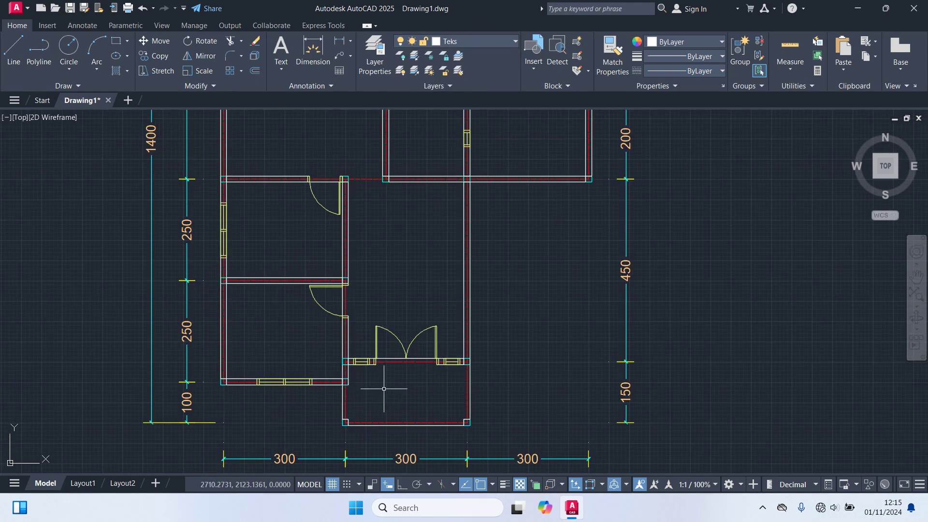
type("T")
key("Return")
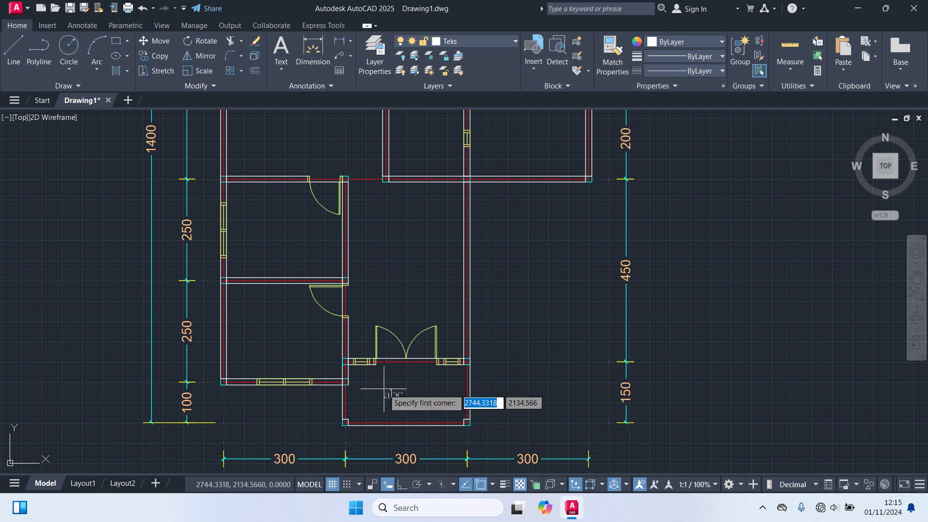
middle_click_drag(385, 389, 385, 285)
scroll(386, 284, "up", 4)
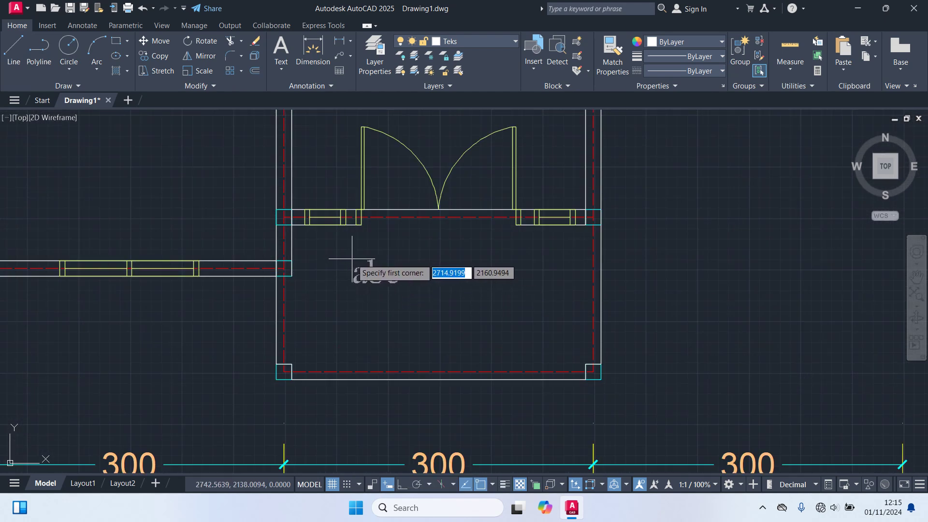
left_click(341, 267)
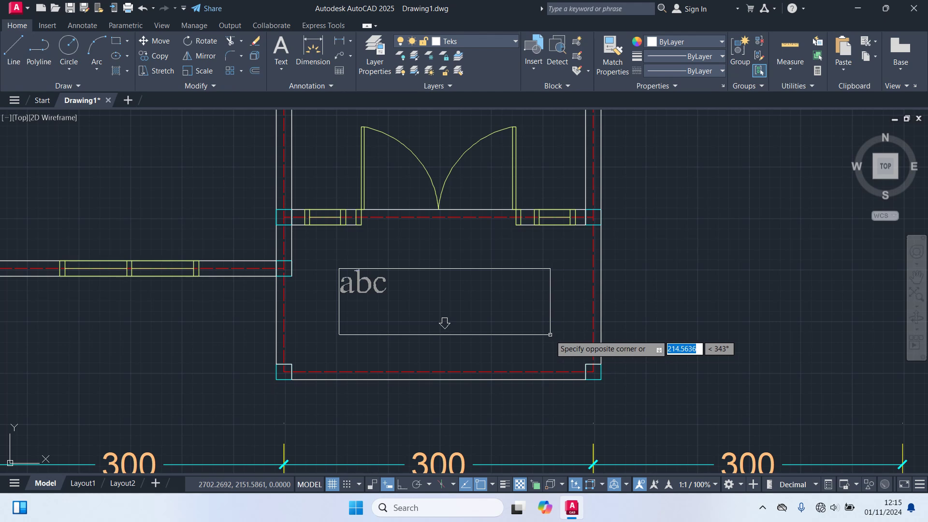
left_click(550, 334)
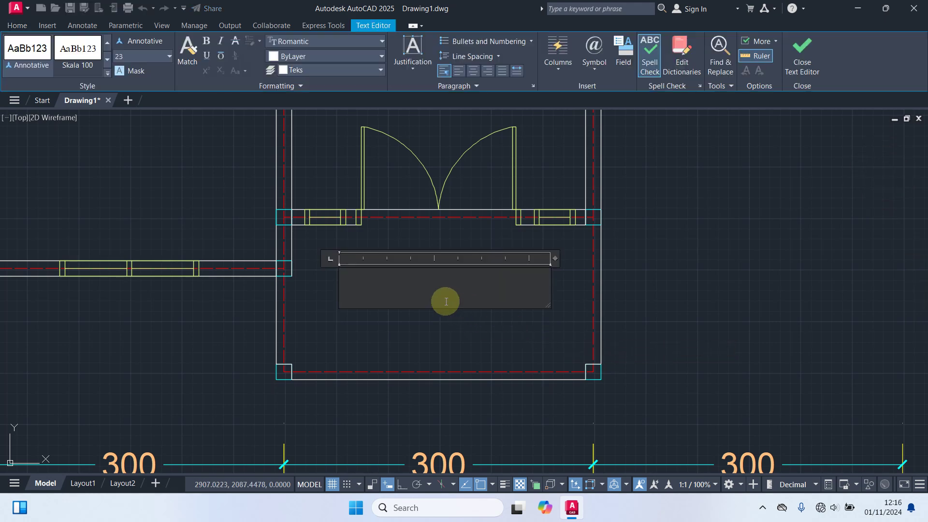
type("Teks")
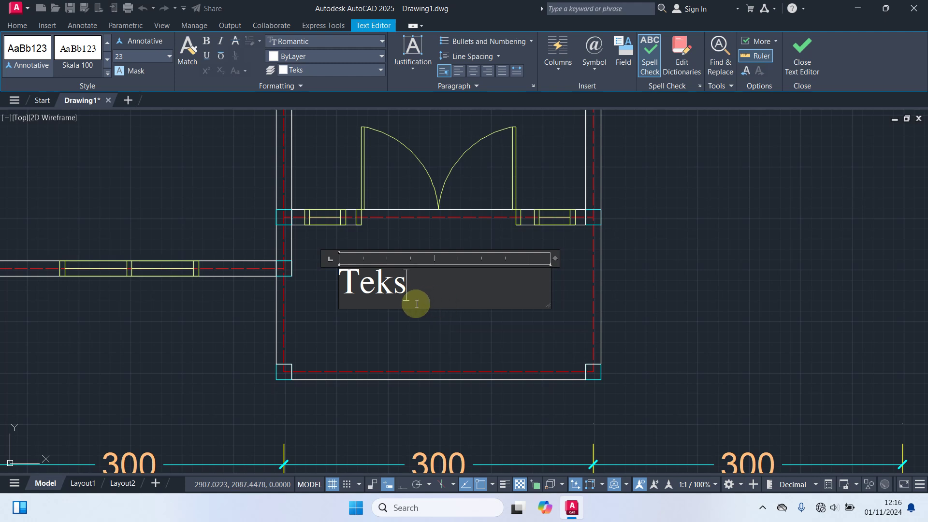
left_click_drag(414, 303, 108, 275)
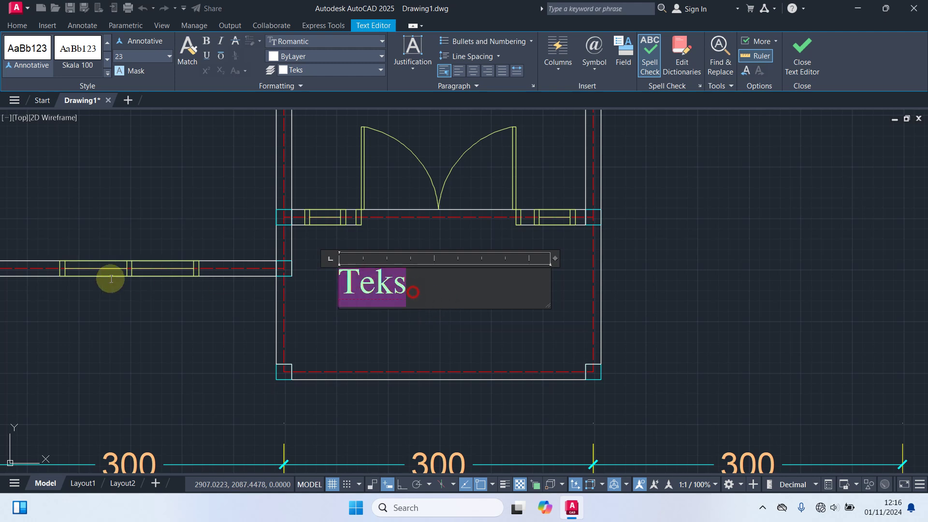
left_click(474, 71)
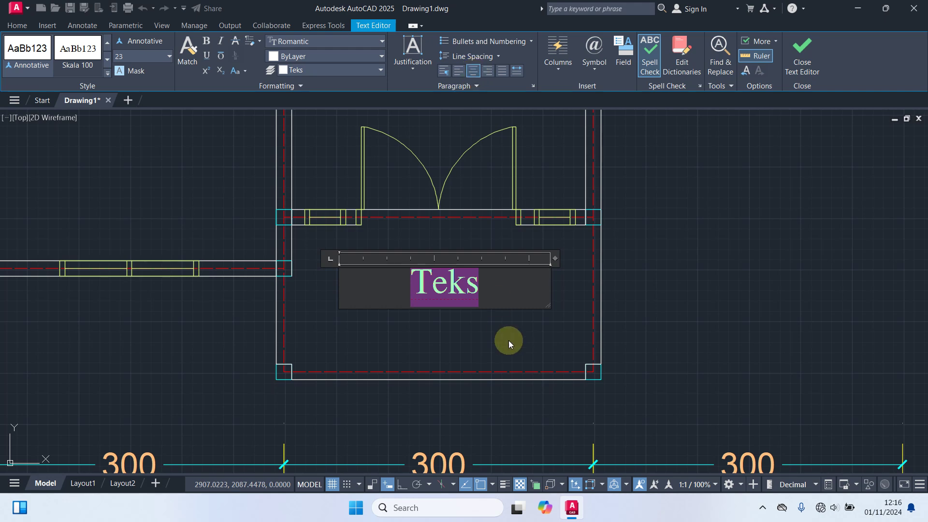
left_click(477, 353)
- Move the porch label about 12 units south so it sits near the middle of the porch
scroll(476, 344, "down", 2)
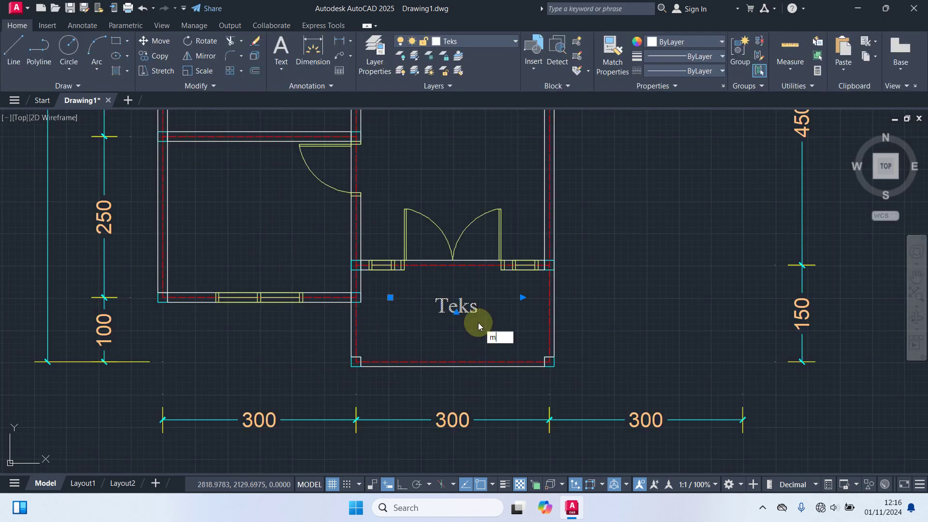
key("Return")
left_click(477, 327)
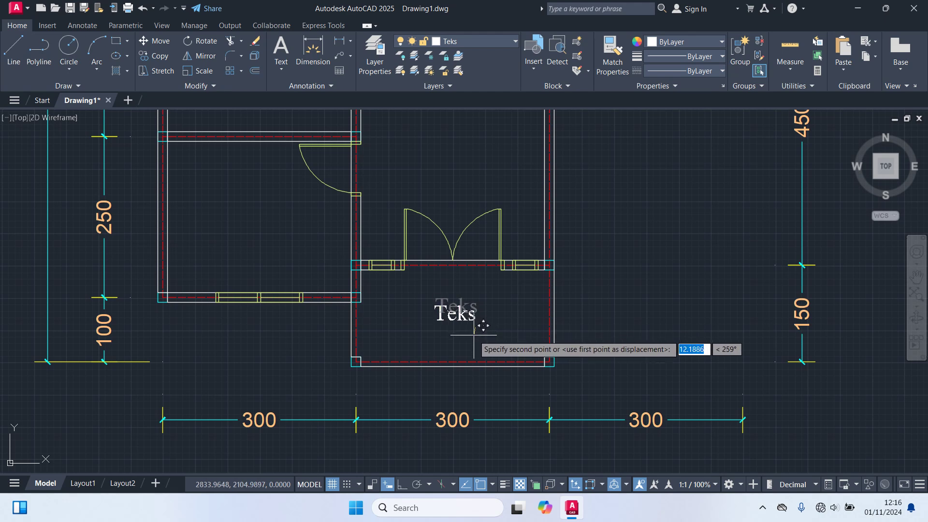
left_click(478, 335)
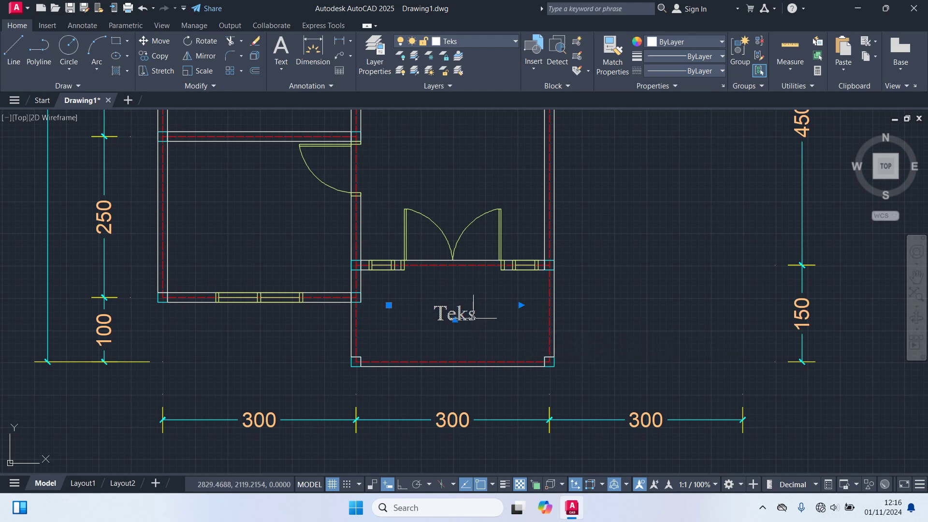
- Copy the porch label into the southwest room, the hall north of the double door, and the room north of the southwest room
left_click(529, 317)
type("co")
key("Return")
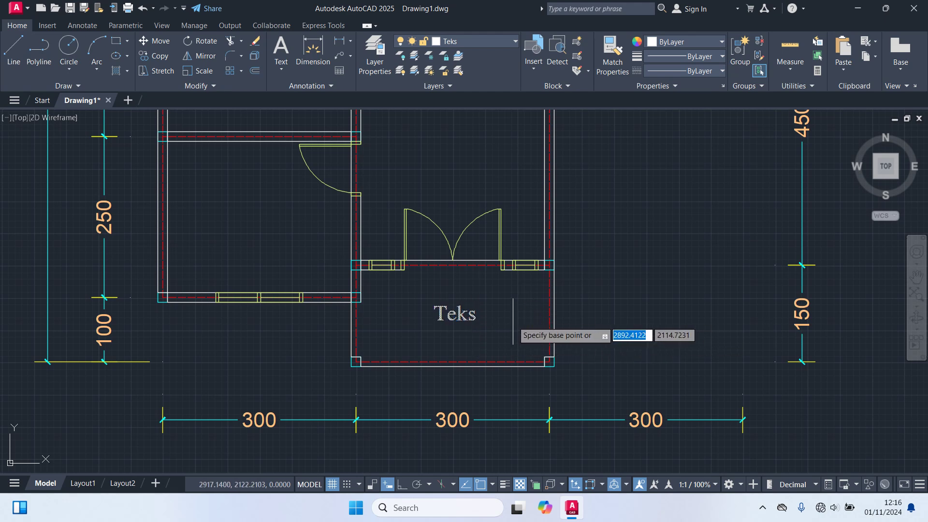
left_click(464, 319)
key("Escape")
middle_click_drag(287, 235, 362, 247)
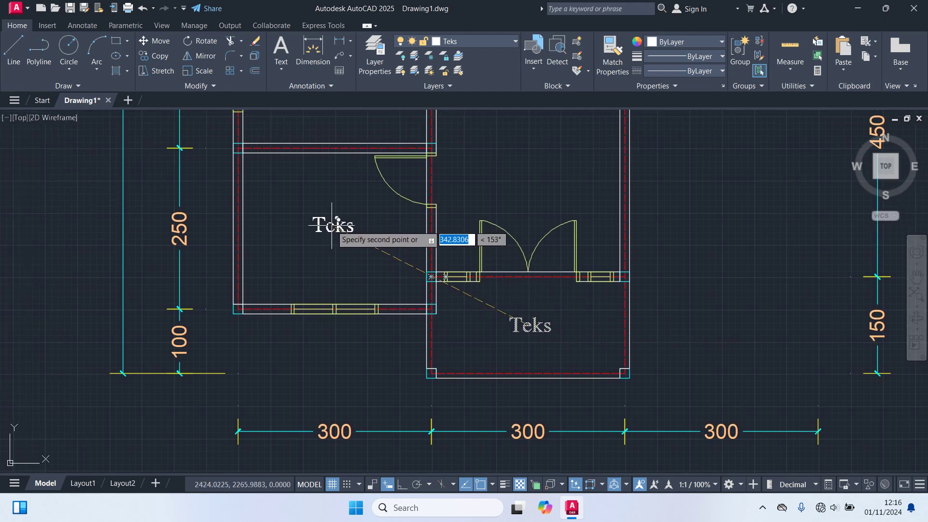
left_click(337, 232)
middle_click_drag(530, 160, 489, 309)
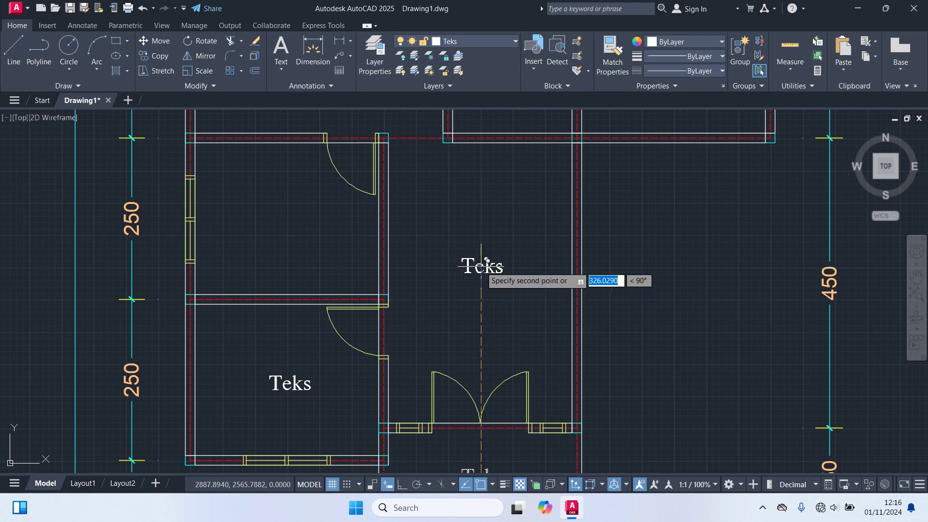
left_click(481, 265)
left_click(283, 222)
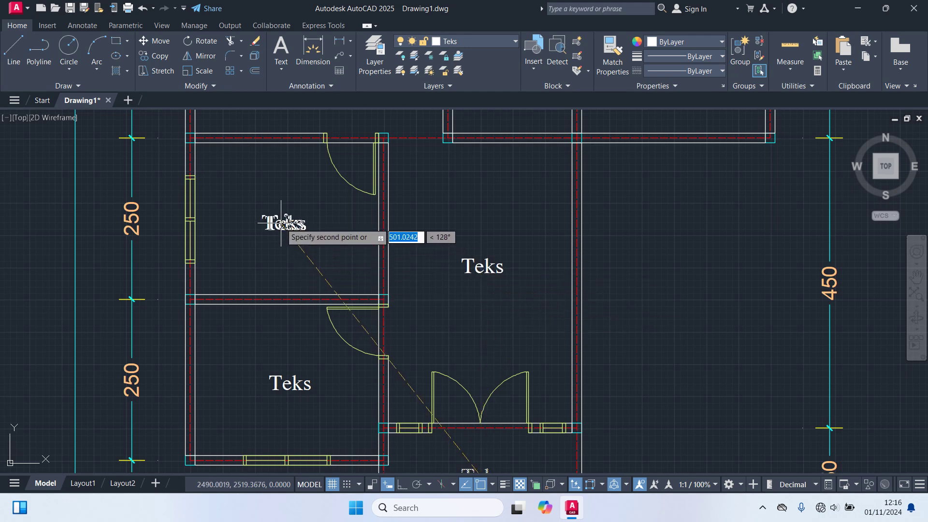
- Place further label copies in the two 200-deep rooms on the east side and in the large 500-deep west room
middle_click_drag(554, 234, 419, 490)
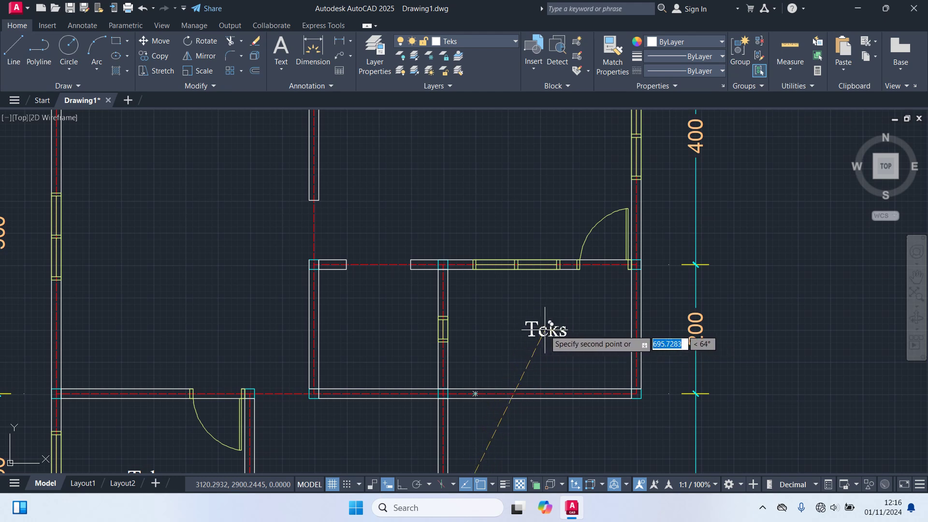
left_click(543, 330)
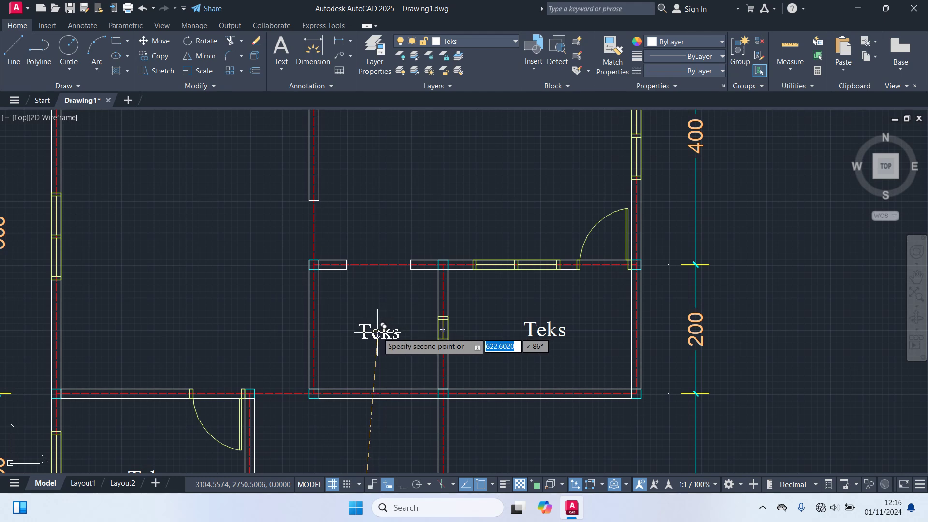
scroll(367, 338, "down", 5)
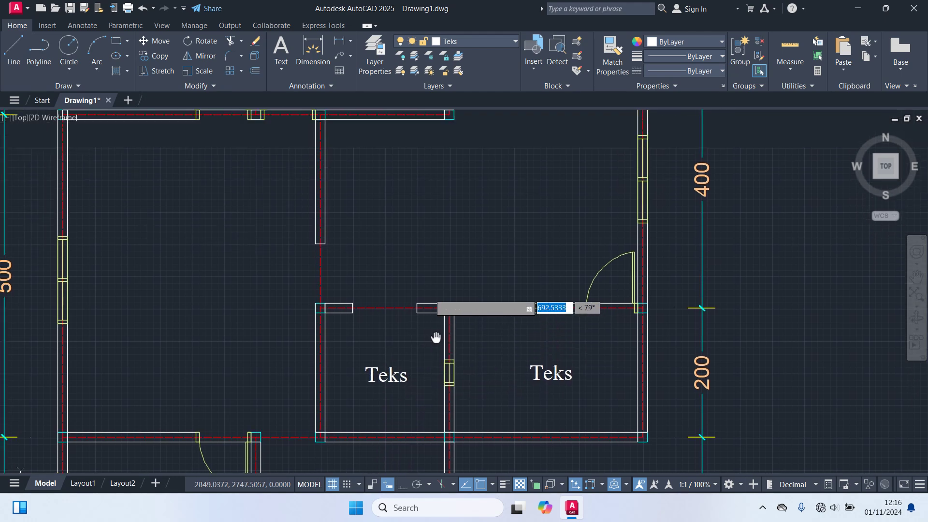
scroll(283, 341, "up", 2)
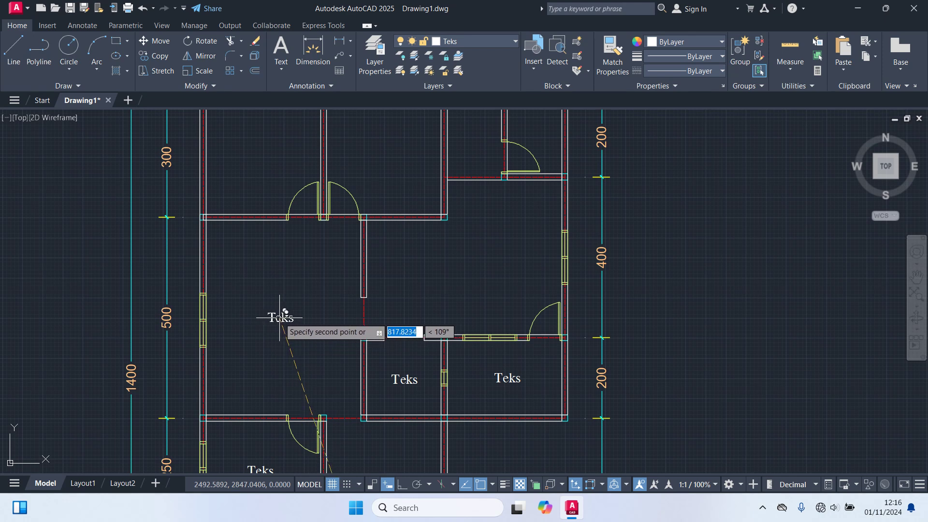
left_click(280, 317)
- Place label copies in the four rooms along the north wall, working from the northeast corner room to the northwest one
scroll(421, 274, "up", 2)
middle_click_drag(422, 274, 419, 304)
scroll(441, 379, "down", 4)
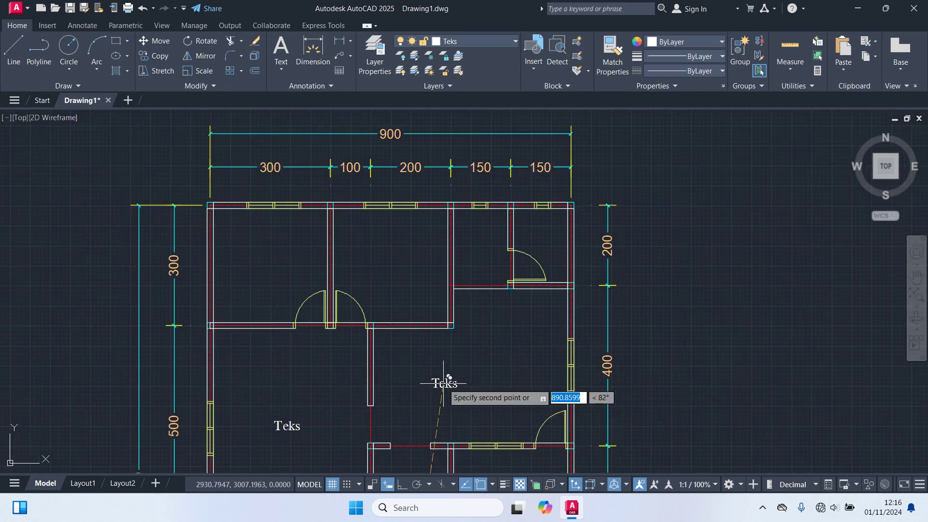
scroll(505, 288, "up", 4)
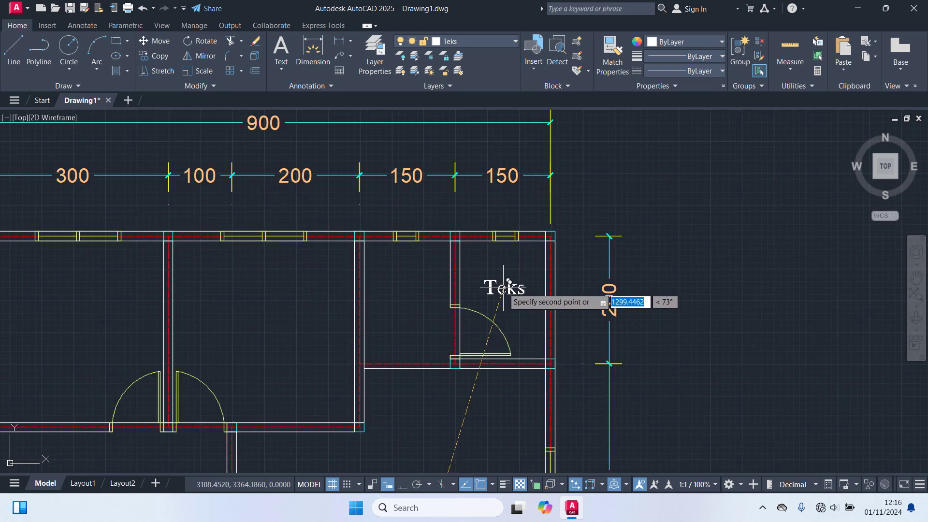
left_click(503, 288)
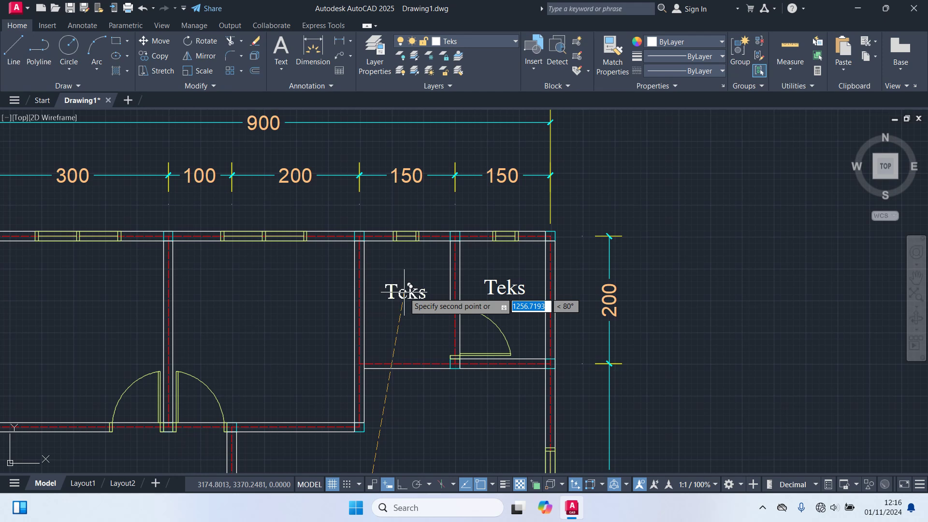
mouse_move(348, 339)
middle_mouse_down()
mouse_move(340, 327)
mouse_move(412, 260)
middle_mouse_up()
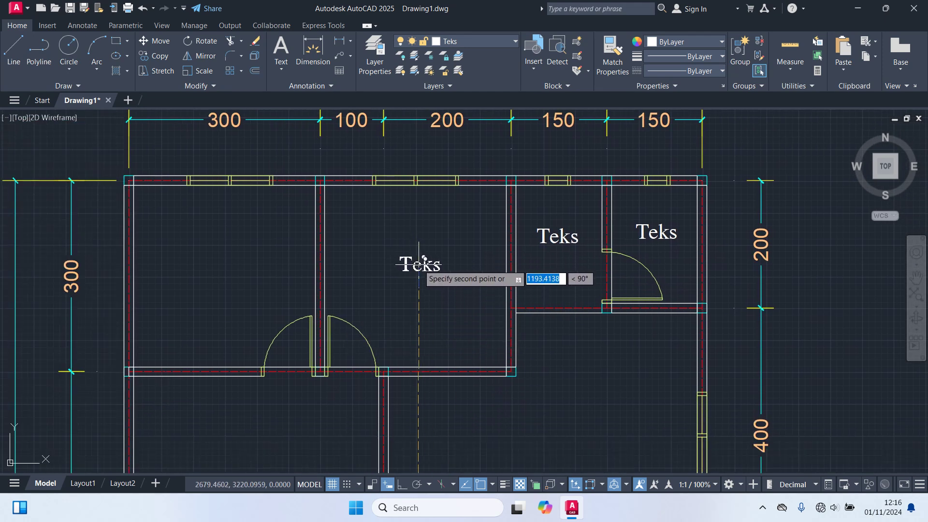
left_click(419, 264)
scroll(380, 280, "up", 4)
scroll(350, 269, "down", 6)
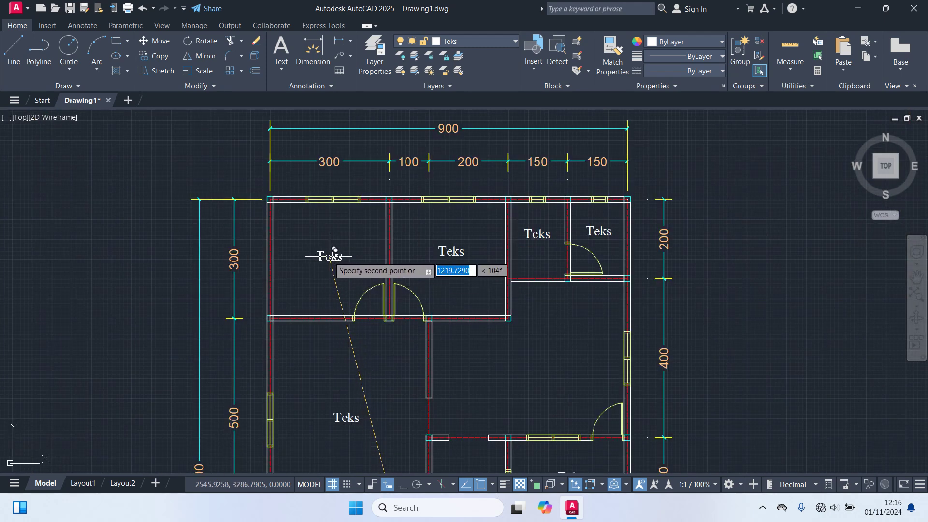
- Place two label copies in the open east area, one near the east window and one beside the partition wall, and end copying
scroll(321, 346, "down", 5)
scroll(431, 290, "up", 4)
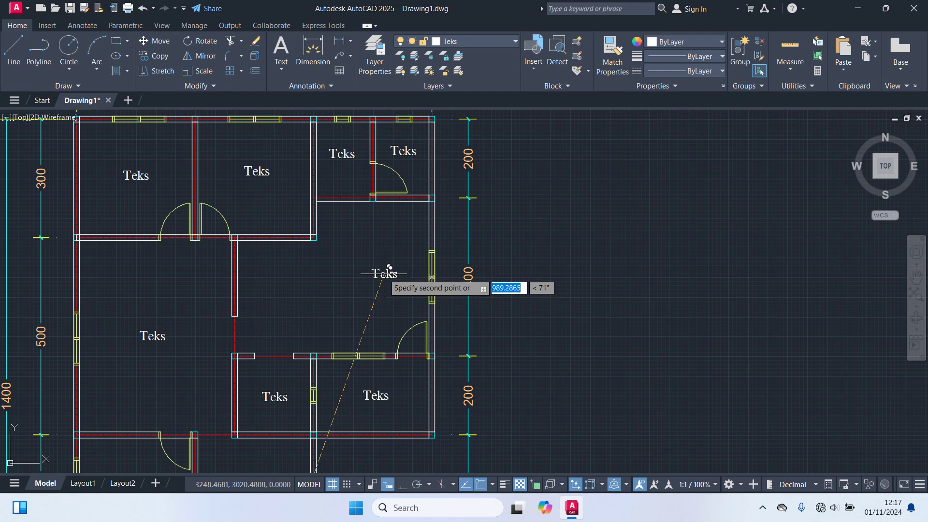
left_click(377, 265)
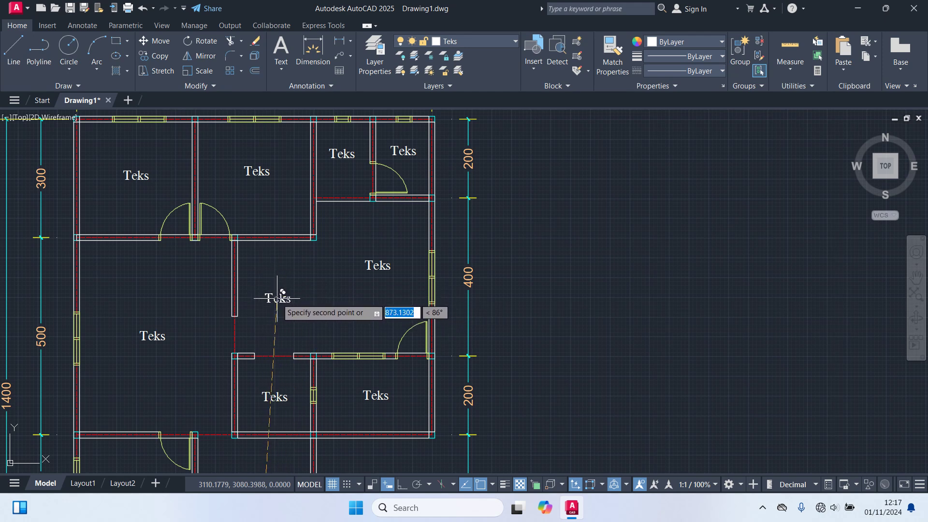
left_click(275, 300)
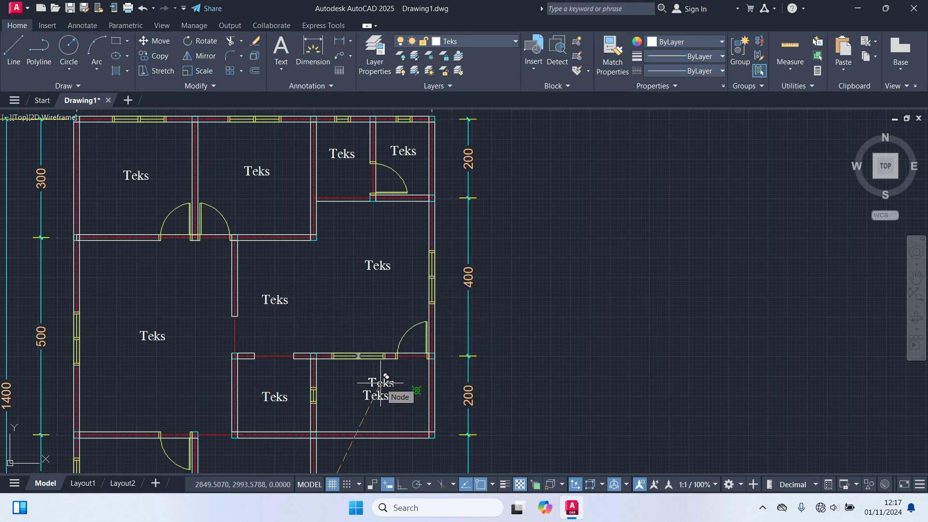
key("Escape")
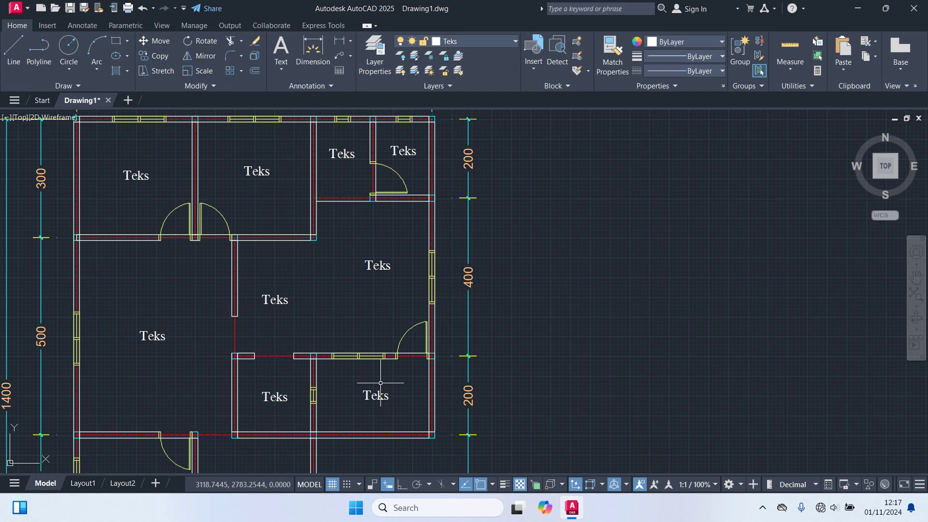
- Start text editing and change the label in the south porch to "Teras Depan"
middle_click_drag(355, 363, 312, 59)
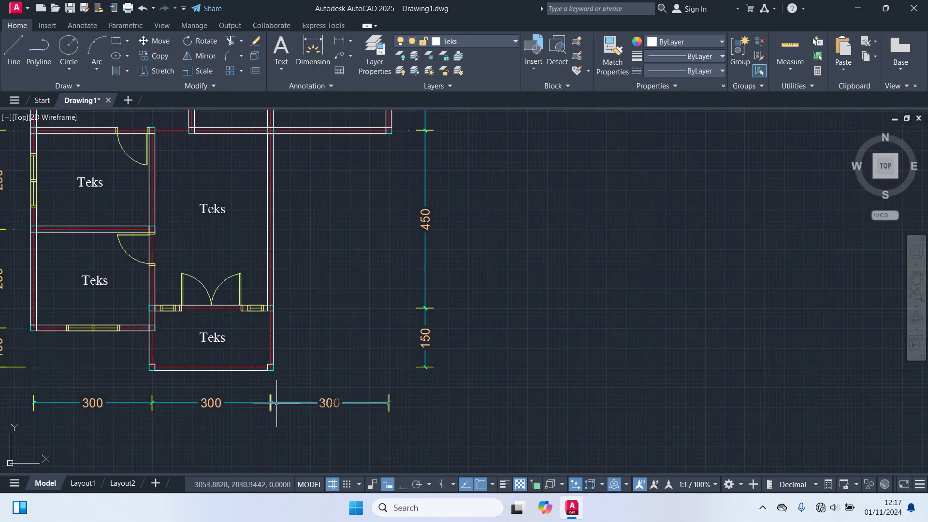
type("ED")
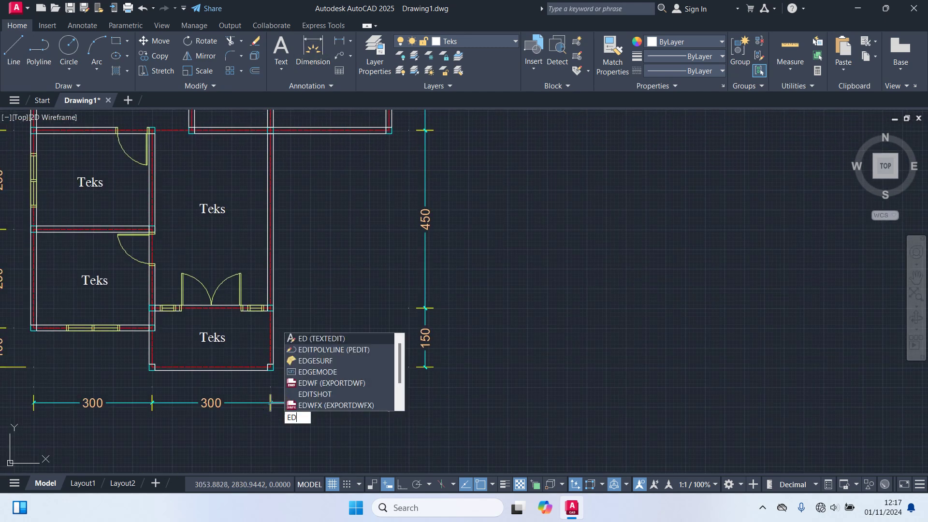
key("Return")
scroll(227, 346, "up", 3)
left_click(212, 331)
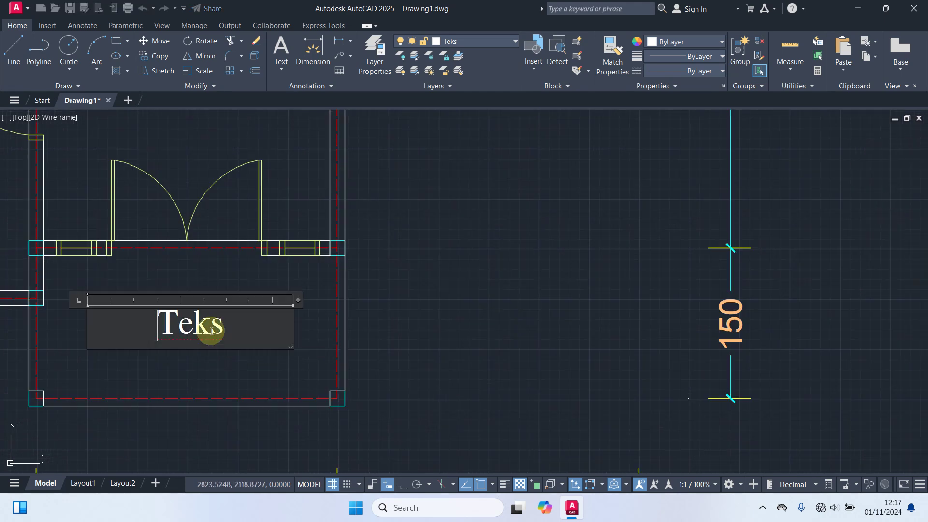
middle_click_drag(211, 331, 483, 337)
left_click_drag(500, 335, 170, 355)
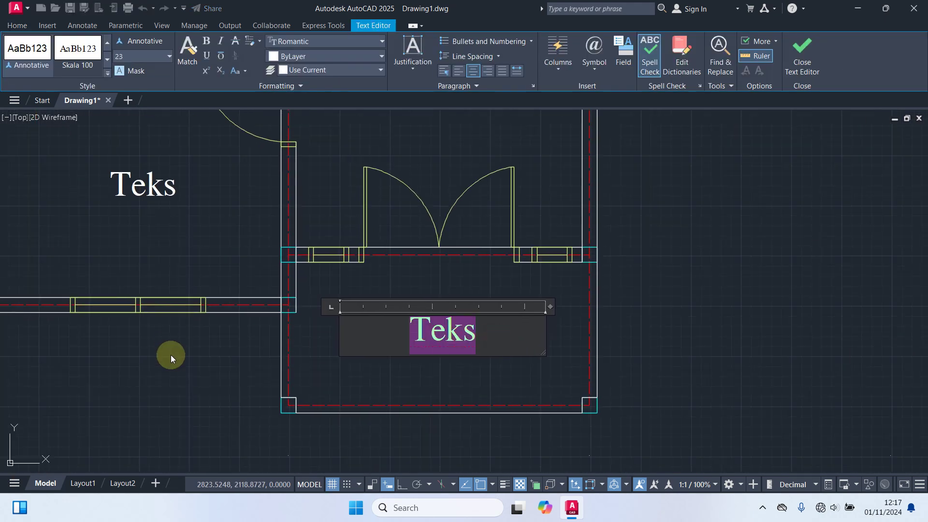
type("Ter")
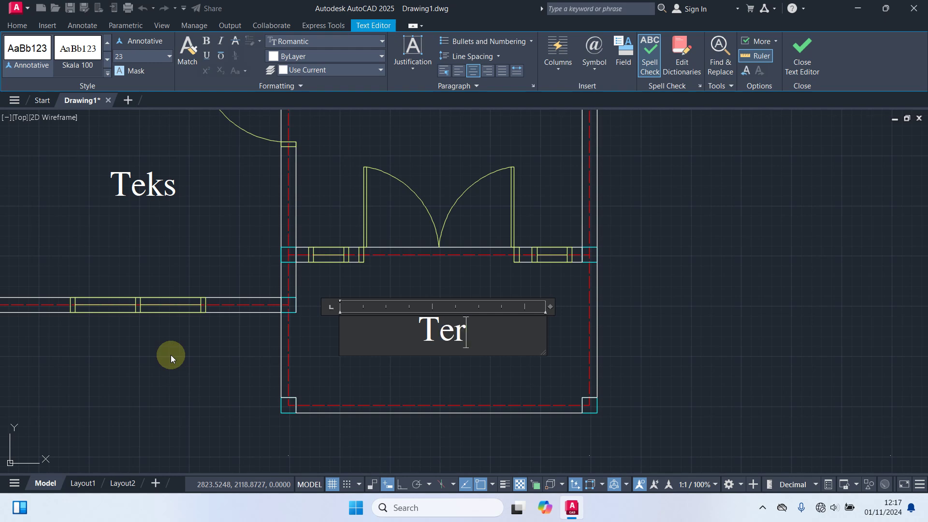
type("as De")
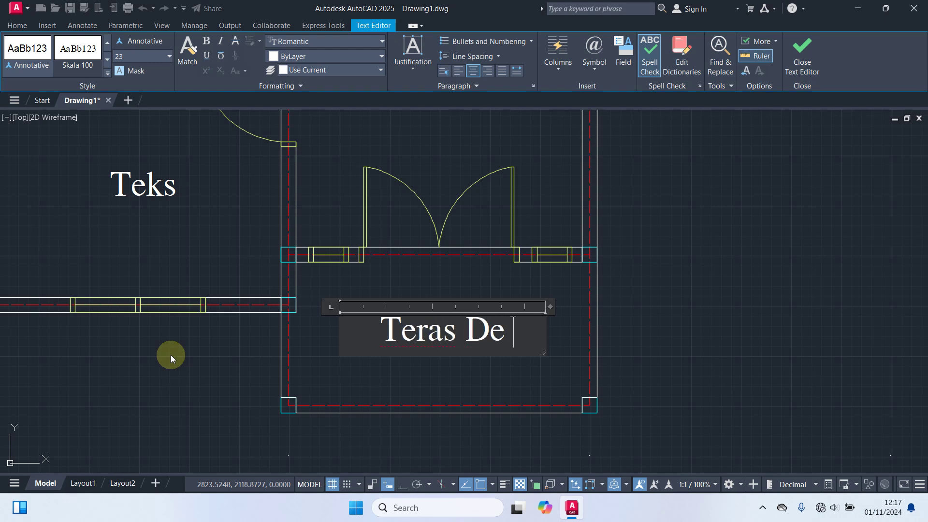
type("pan")
left_click(409, 416)
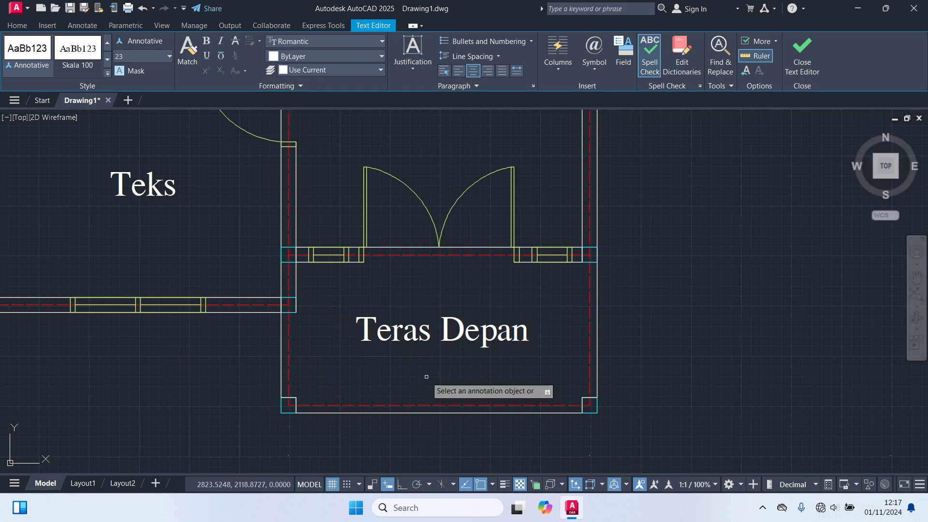
- Change the label in the hall north of the double door to "Ruang Tamu"
scroll(522, 460, "down", 5)
scroll(464, 376, "up", 3)
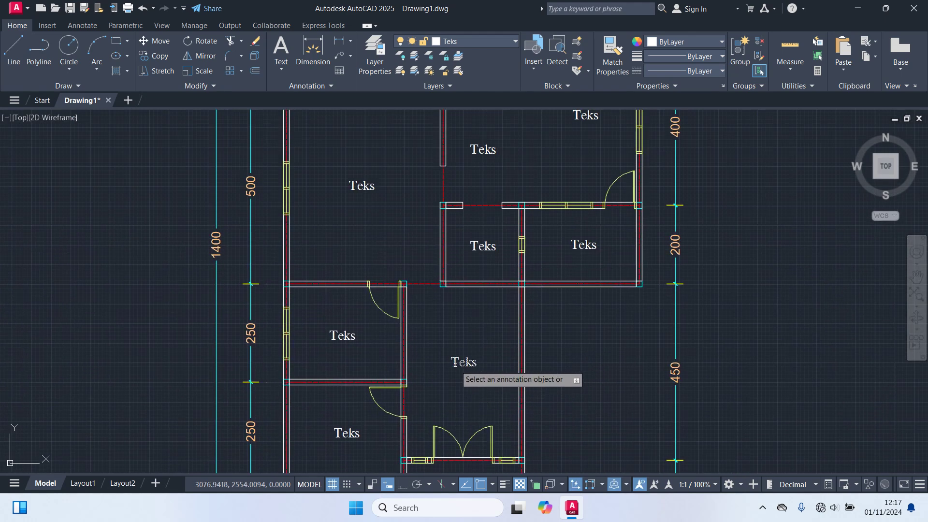
left_click(464, 368)
scroll(464, 367, "up", 5)
left_click_drag(532, 364, 139, 357)
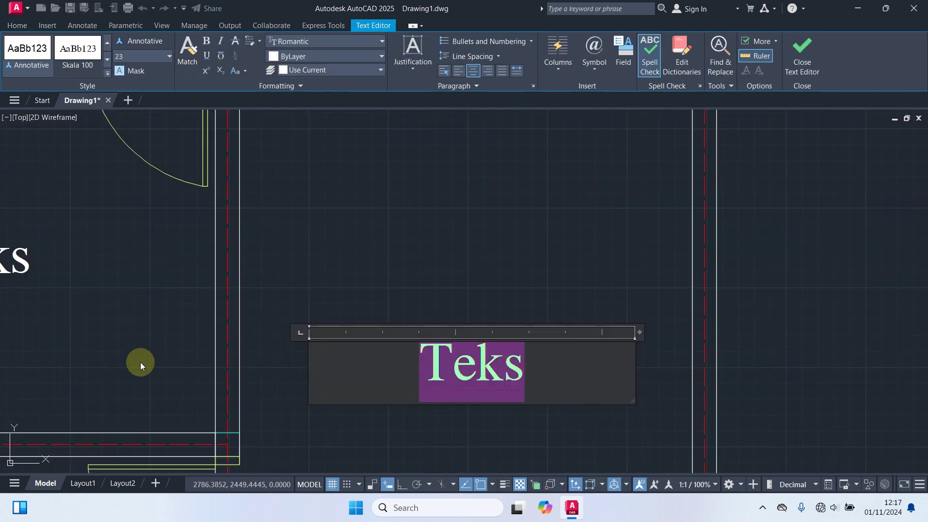
type("Rua")
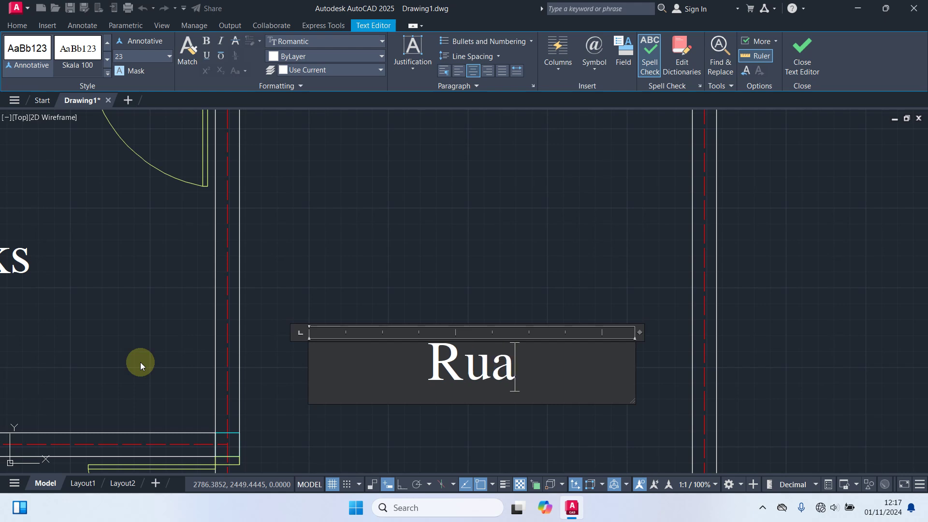
type("ng Tamu")
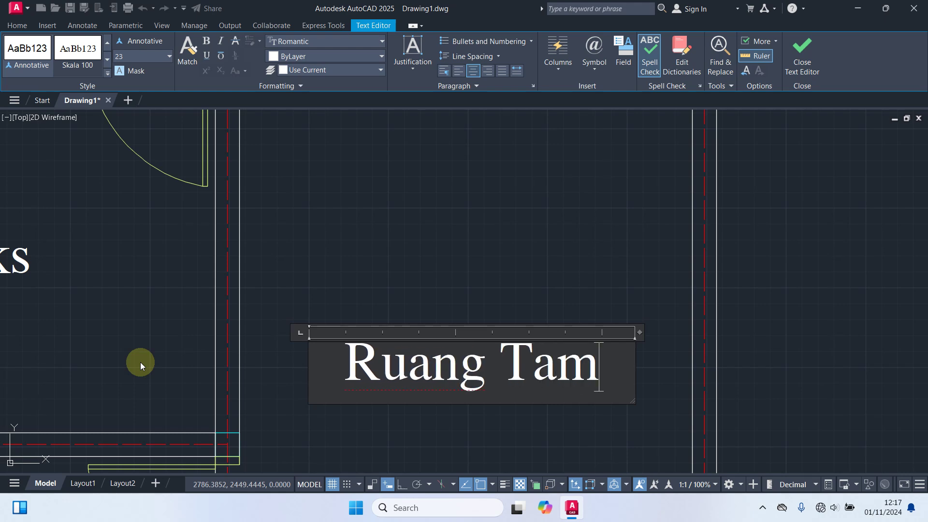
left_click(364, 269)
- Change the label in the southwest corner room to "Kamar 1"
scroll(423, 276, "down", 5)
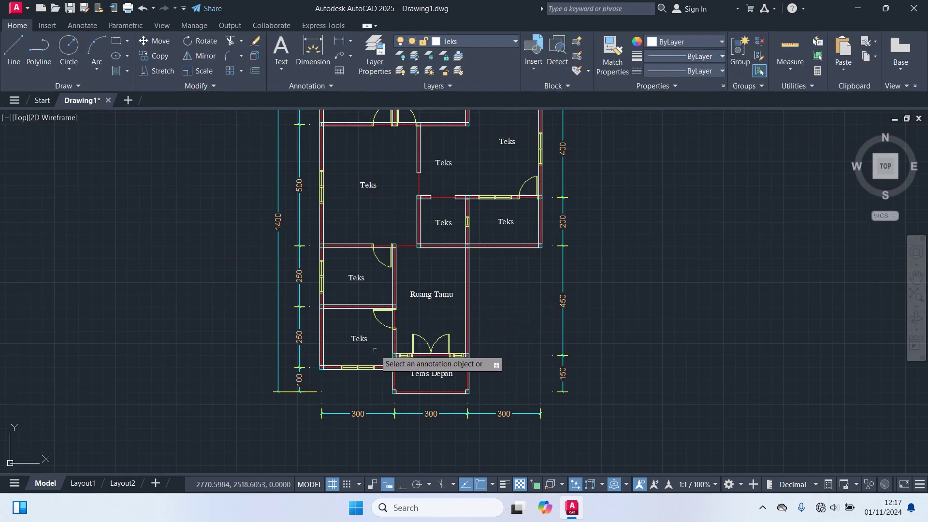
left_click(355, 339)
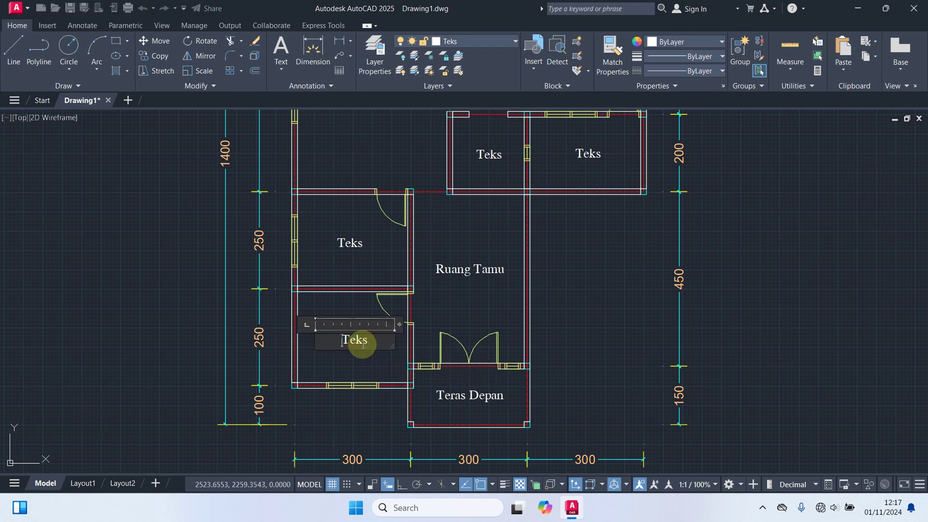
scroll(357, 337, "up", 2)
type("K")
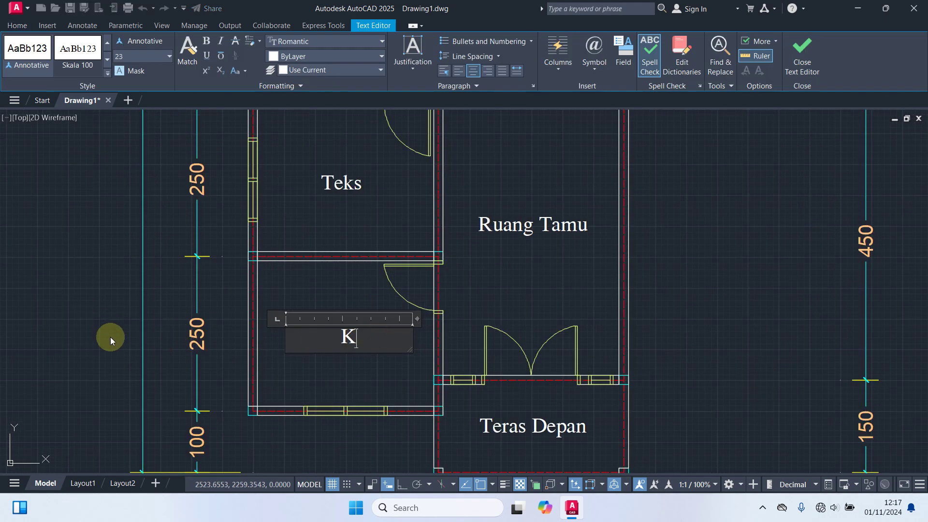
type("amar 1")
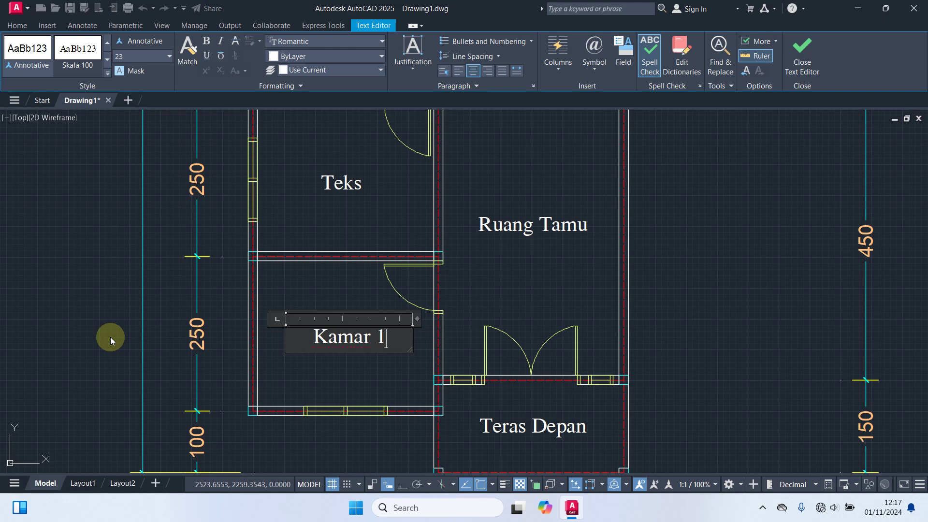
left_click(399, 367)
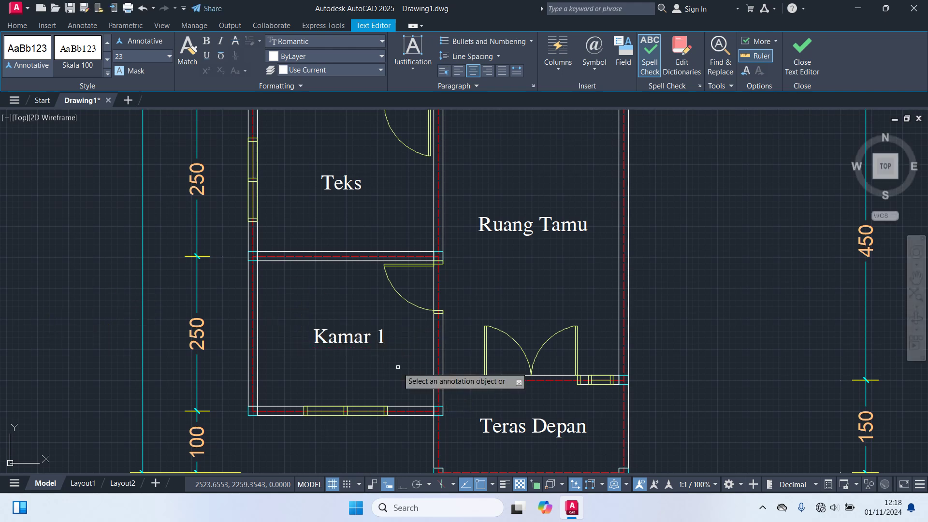
- Change the label in the room directly north of Kamar 1 to "Kamar 2"
left_click(335, 189)
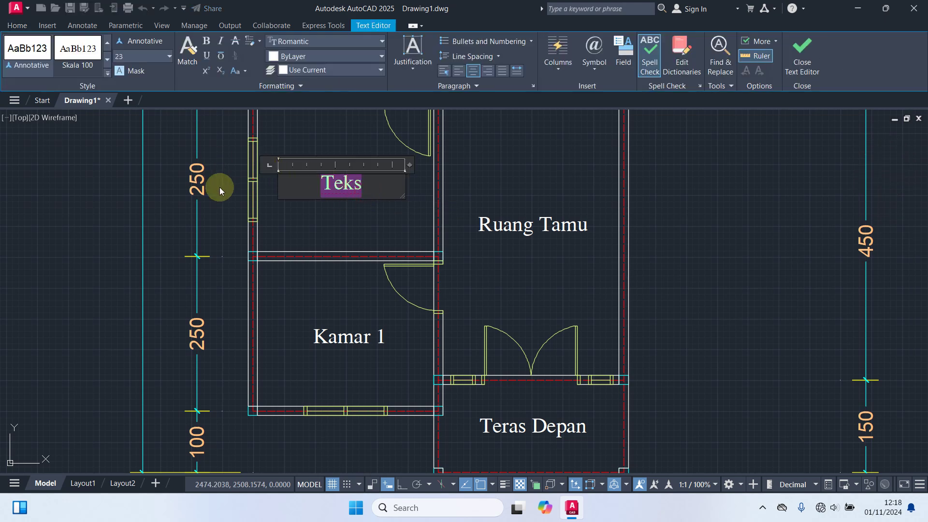
type("Kama")
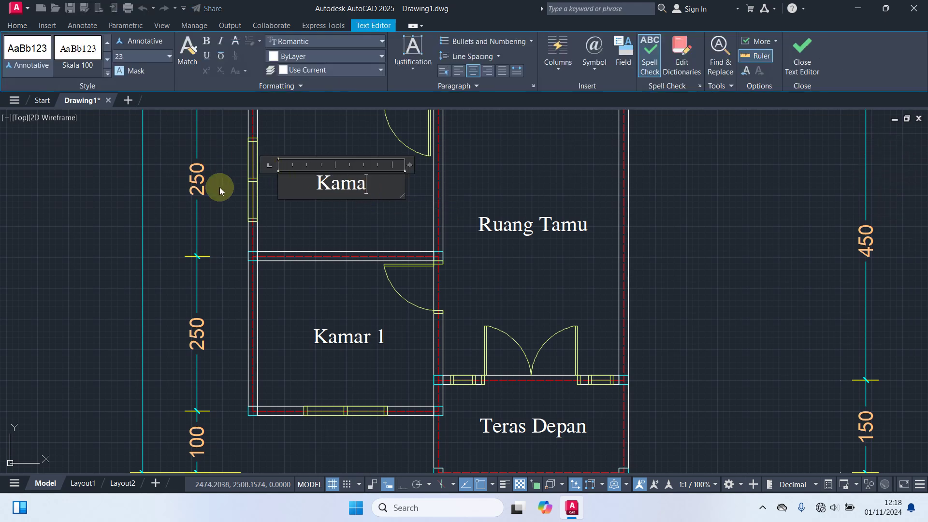
type("r 2")
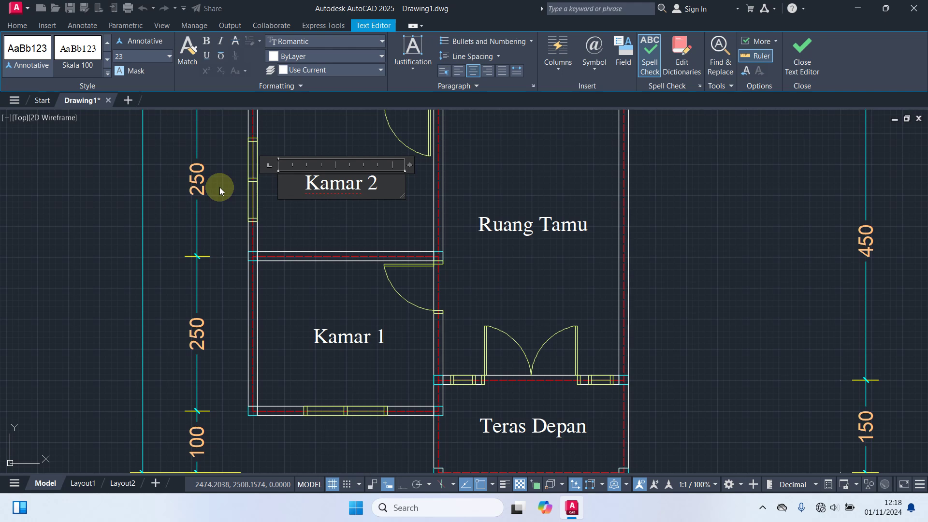
left_click(562, 182)
- Rename the labels in the two 200-deep east rooms, the outer one as "Teras Samping" and the inner one as "Mushola"
middle_click_drag(563, 186, 510, 324)
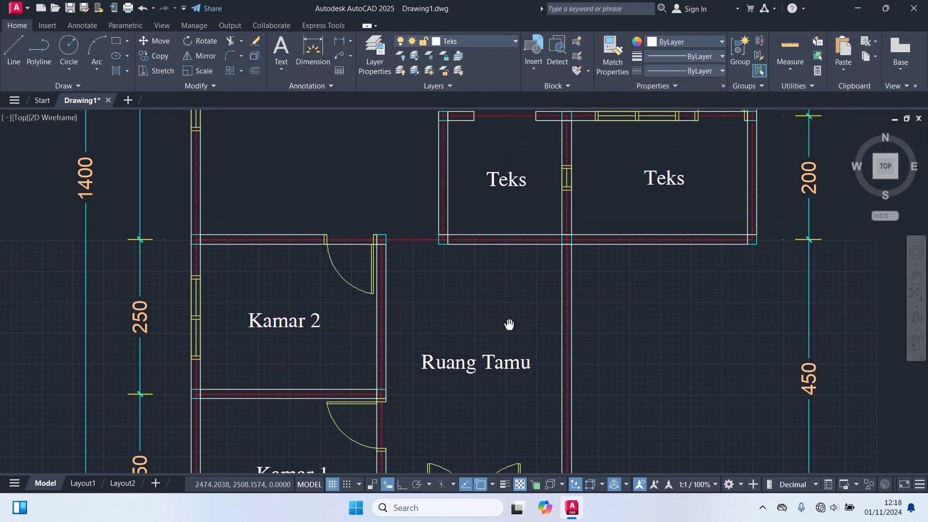
left_click(659, 180)
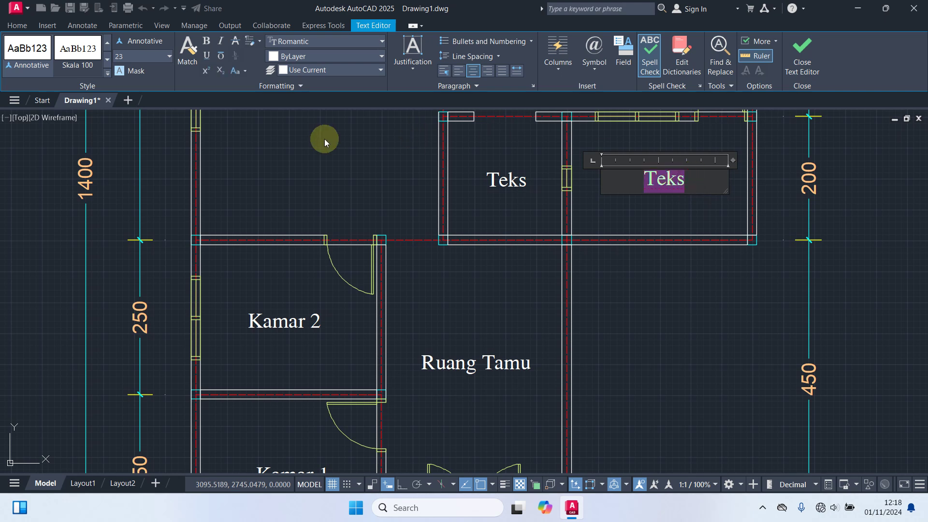
type("Teras Samping")
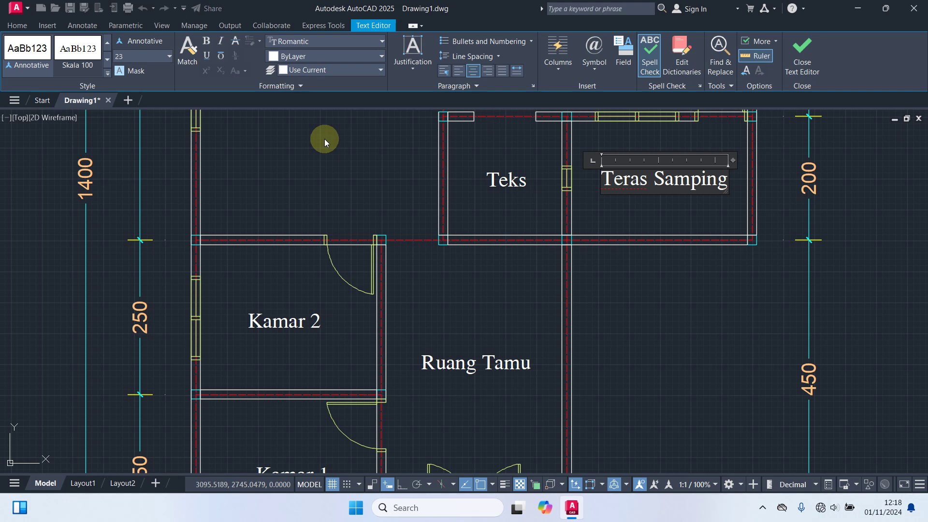
left_click(663, 225)
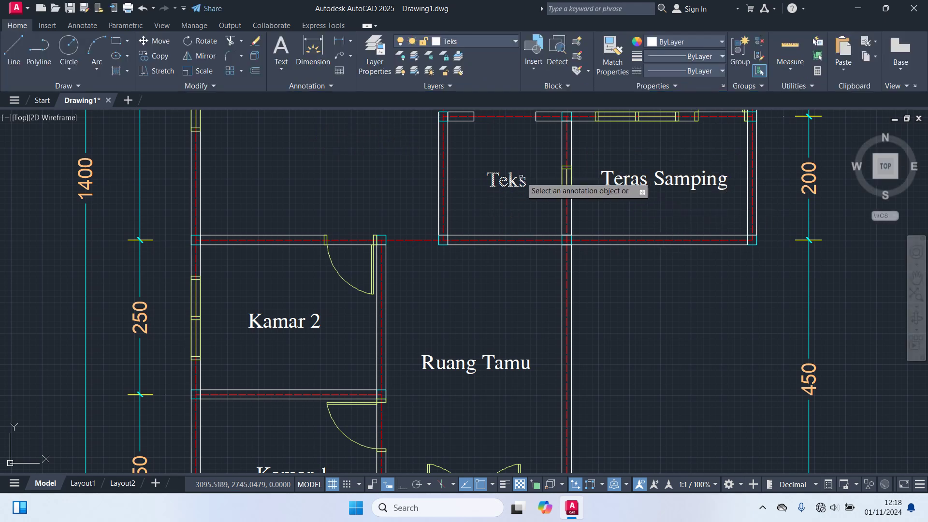
left_click(516, 182)
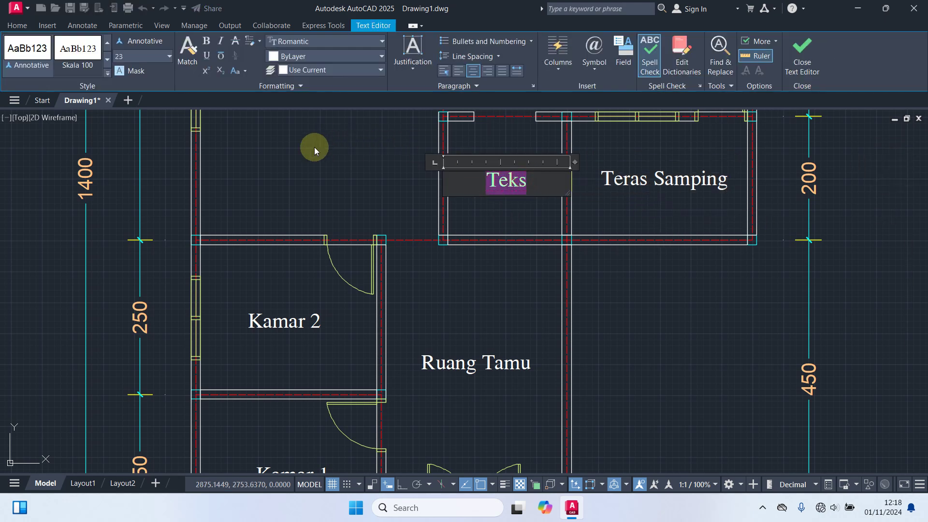
type("Mushola")
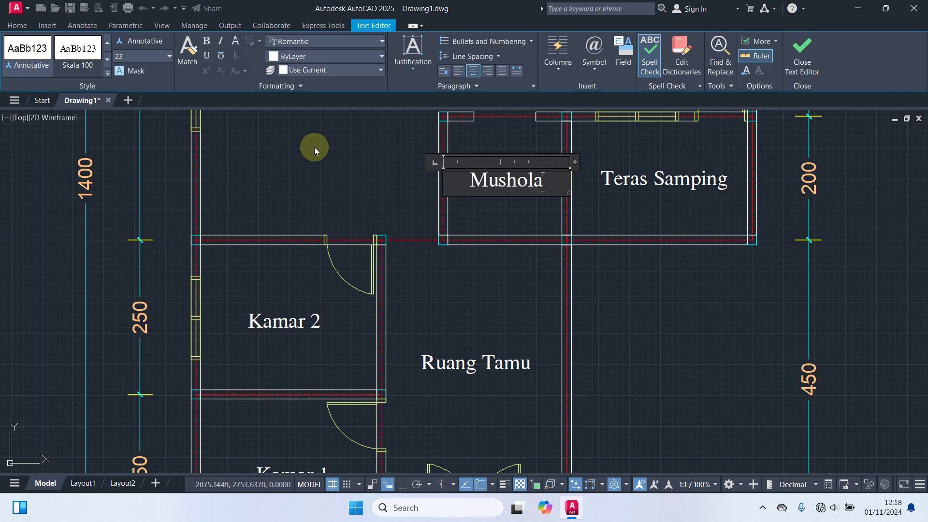
left_click(454, 205)
- Change the label in the large 500-deep west room to "Ruang Keluarga" and widen its text frame to fit one line
scroll(450, 203, "down", 3)
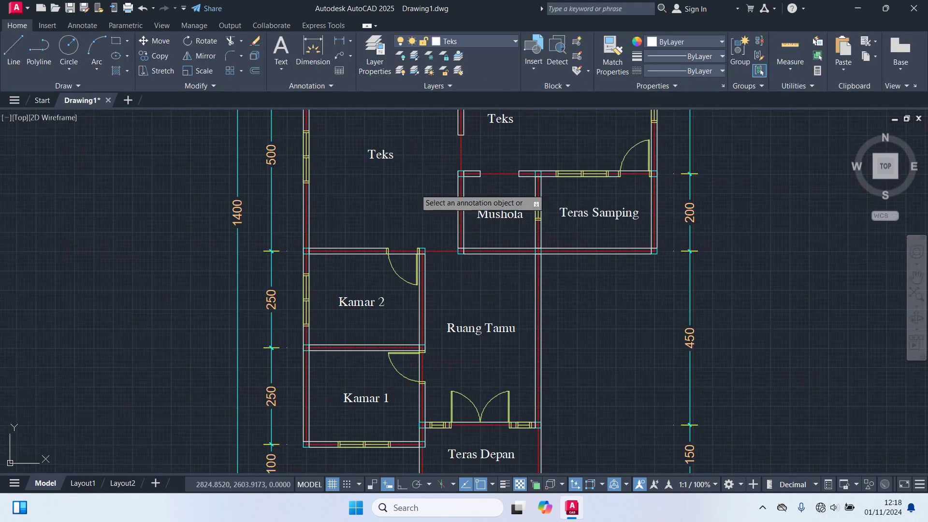
mouse_move(425, 198)
middle_mouse_down()
mouse_move(413, 201)
mouse_move(423, 311)
middle_mouse_up()
double_click(394, 282)
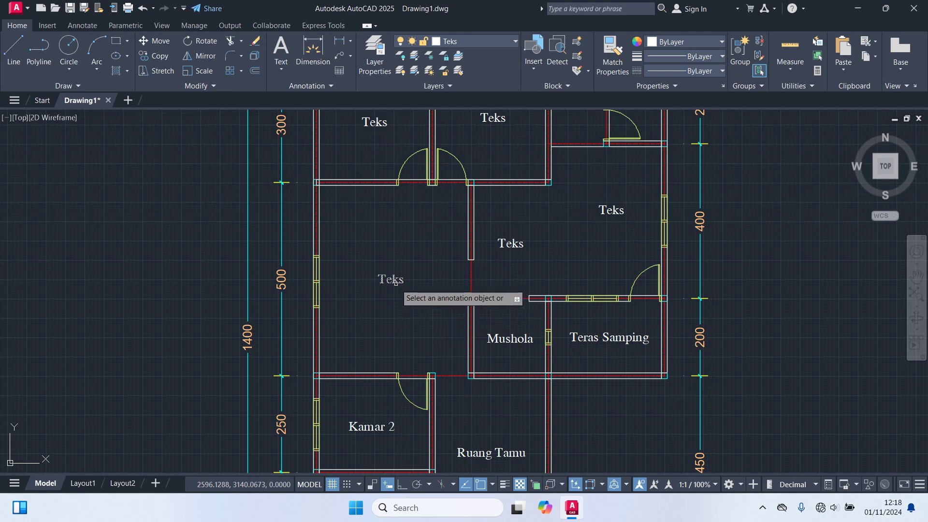
left_click(414, 283)
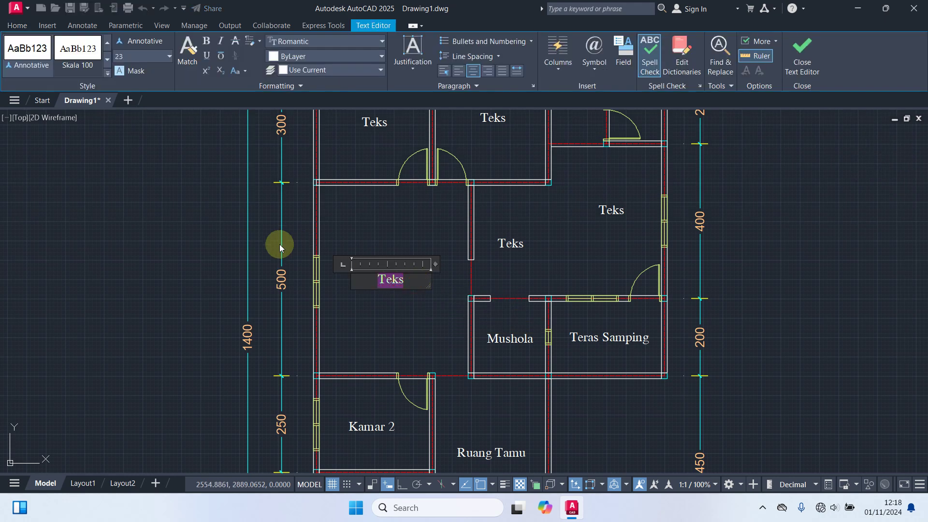
type("Ruang K")
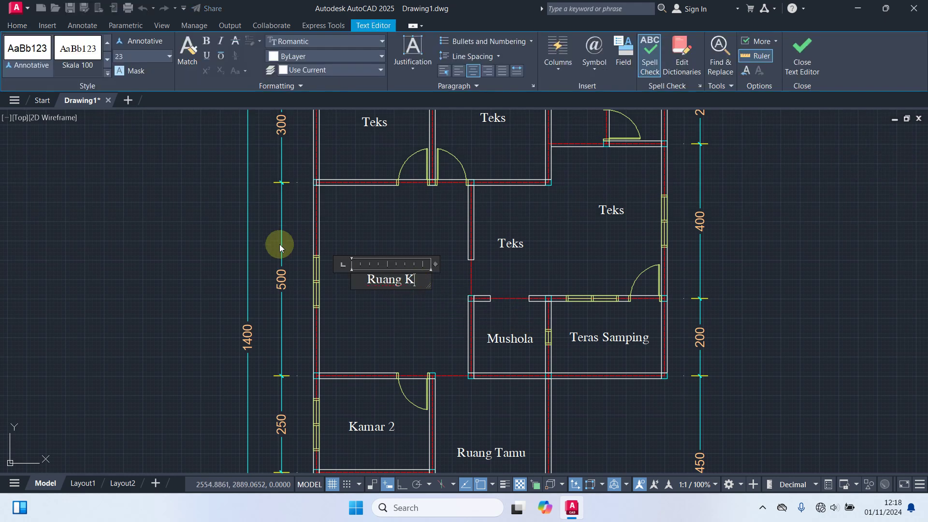
type("eluarga")
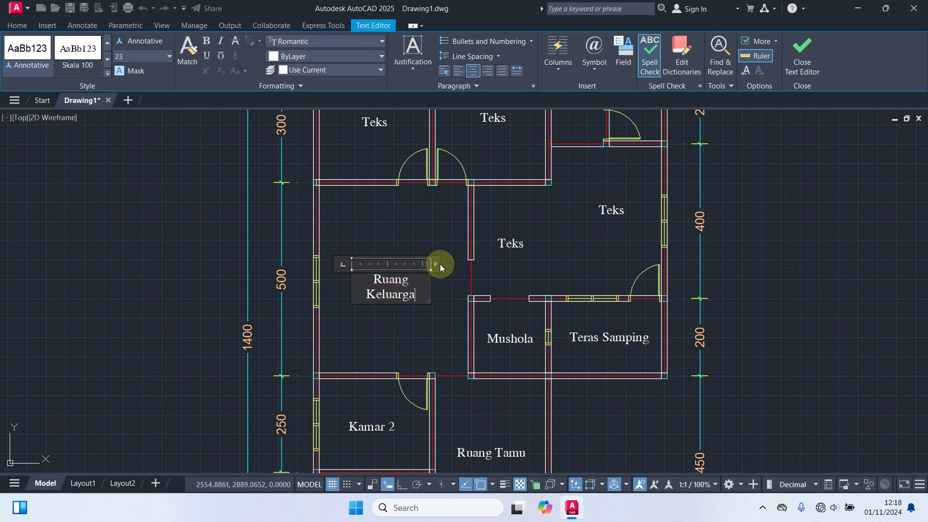
left_click_drag(437, 264, 445, 265)
left_click(443, 315)
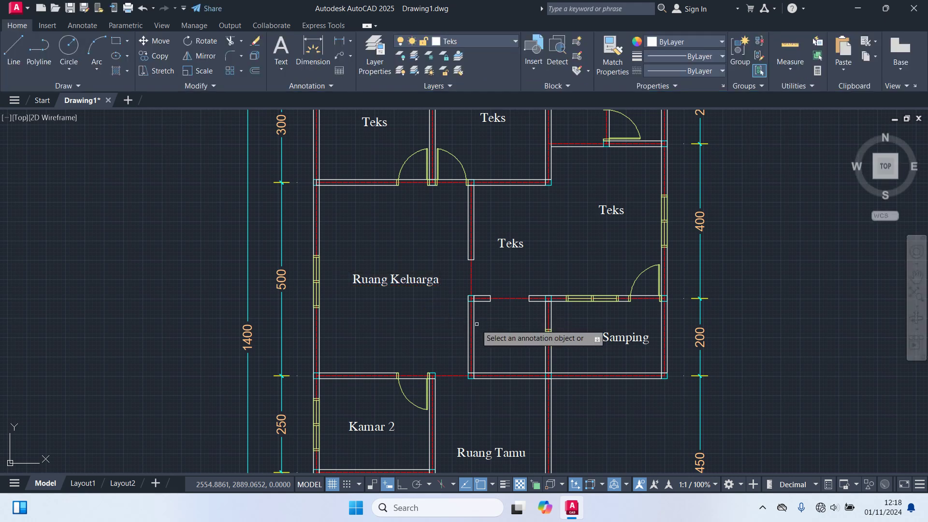
- Change the label beside the partition wall in the open east area to "Dapur"
scroll(543, 326, "up", 2)
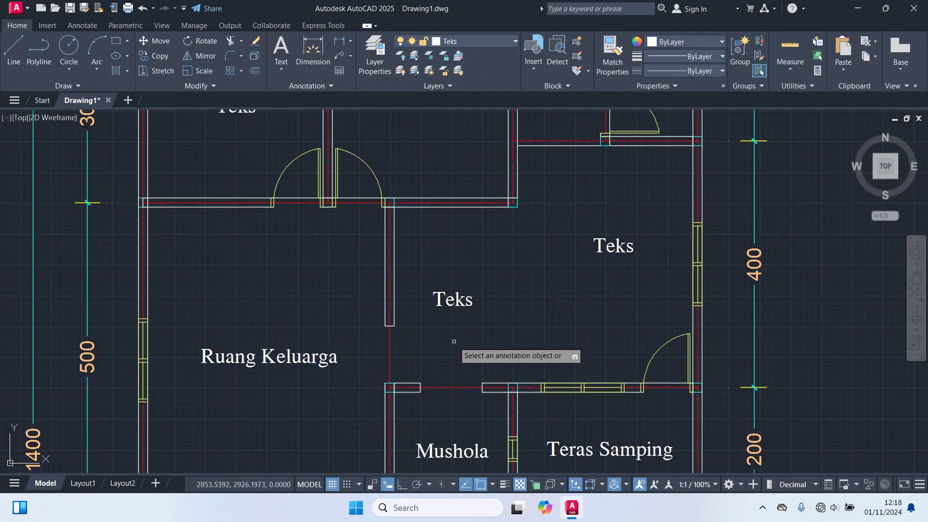
left_click(476, 304)
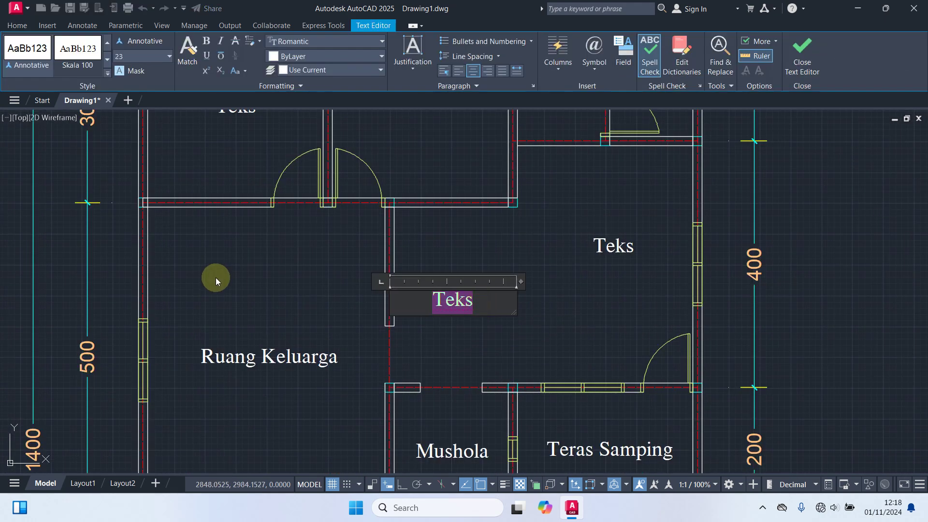
type("Dapu")
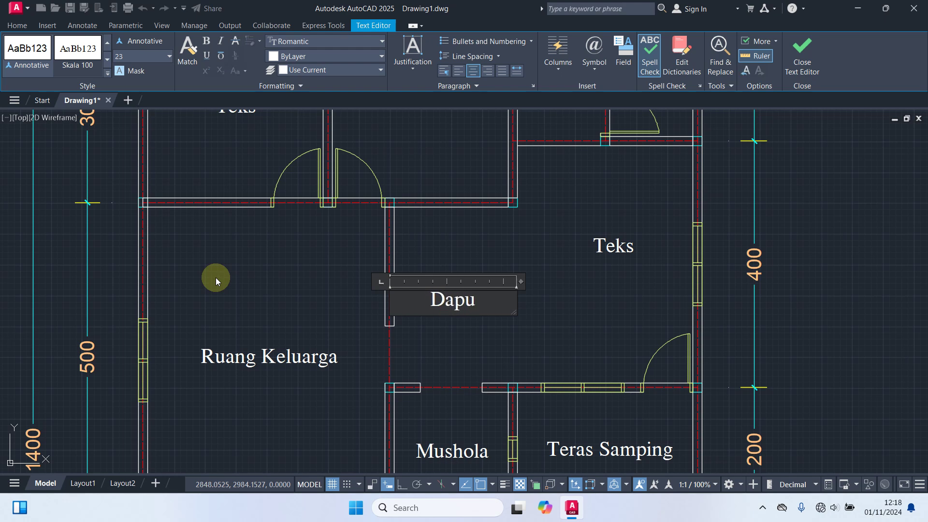
type("r")
left_click(565, 326)
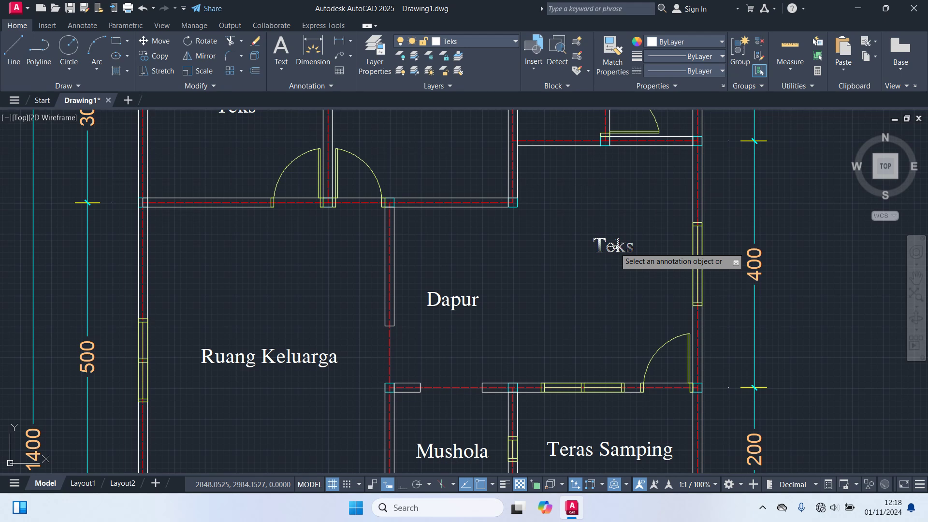
- Change the placeholder label near the east window of the open 400-deep area to "Dapur"
left_click(642, 253)
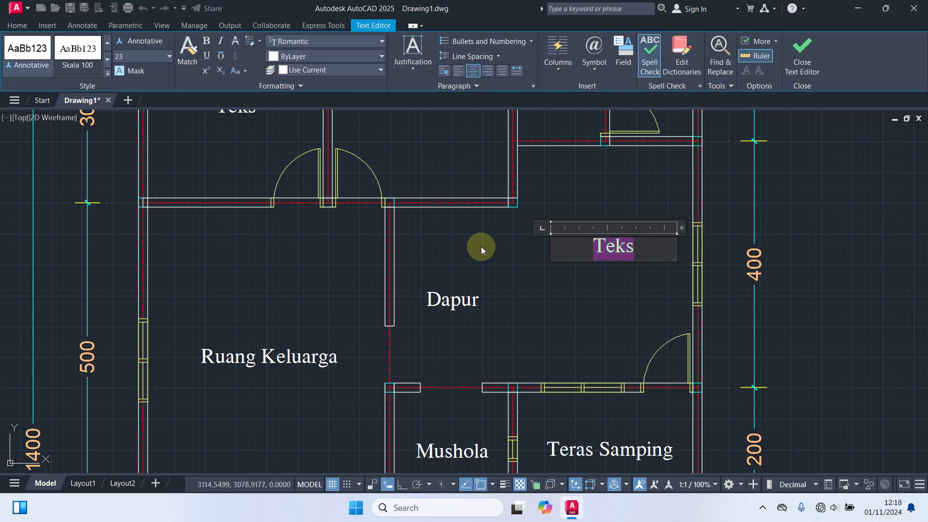
type("Dapur")
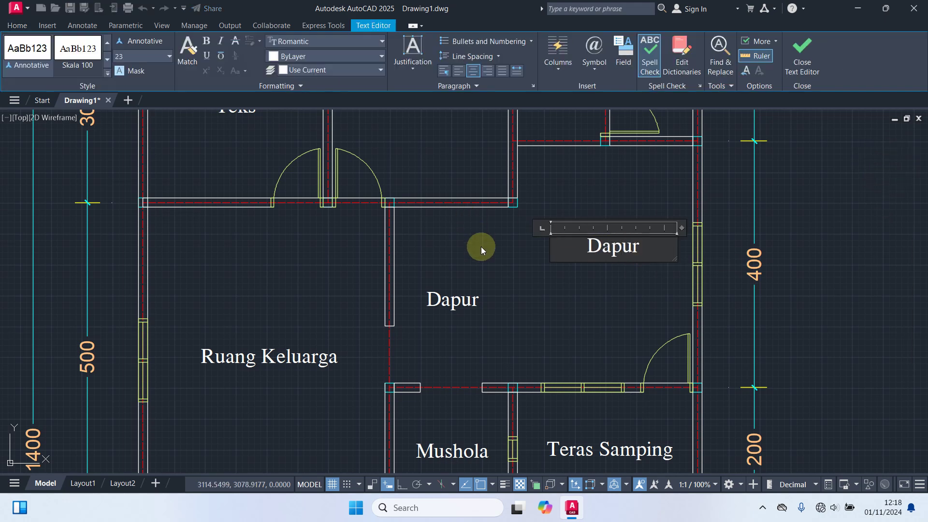
left_click(605, 277)
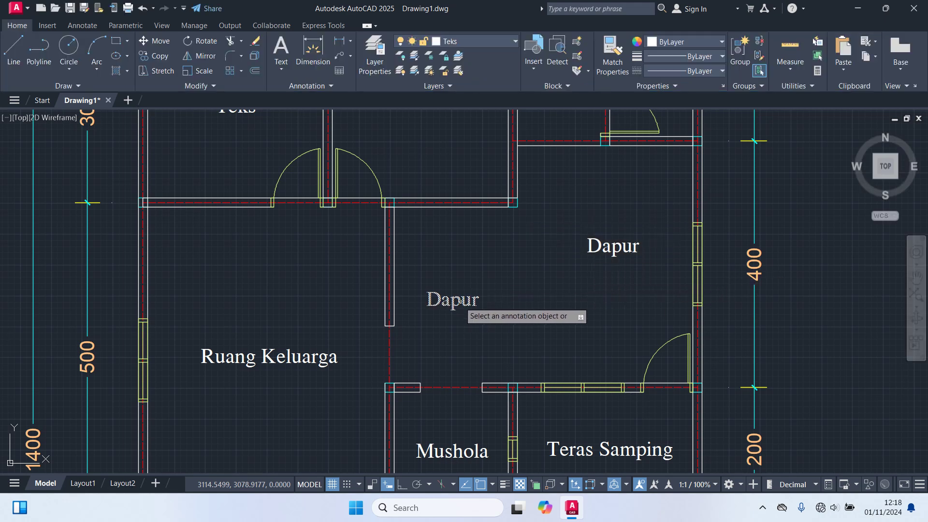
- Change the duplicate "Dapur" label beside the partition wall to "Ruang Makan"
left_click(452, 300)
type("R")
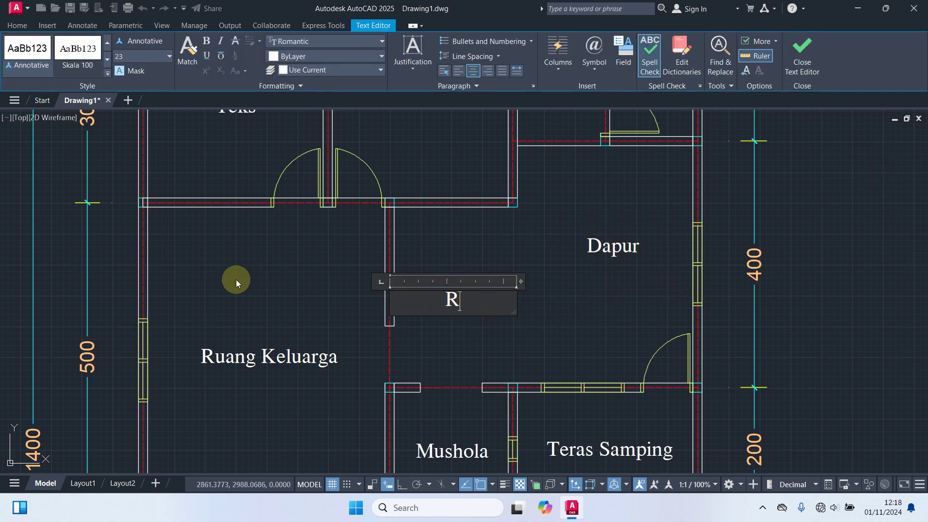
type("uang")
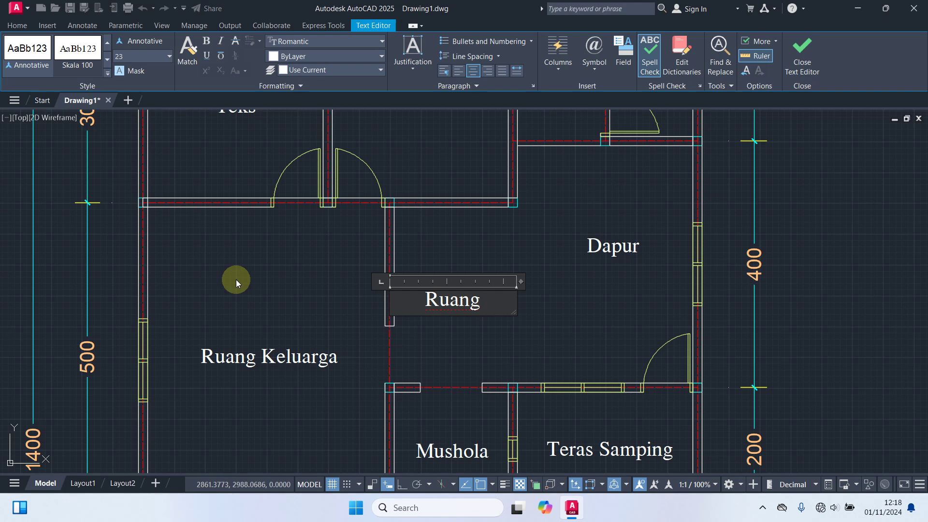
type(" Makan")
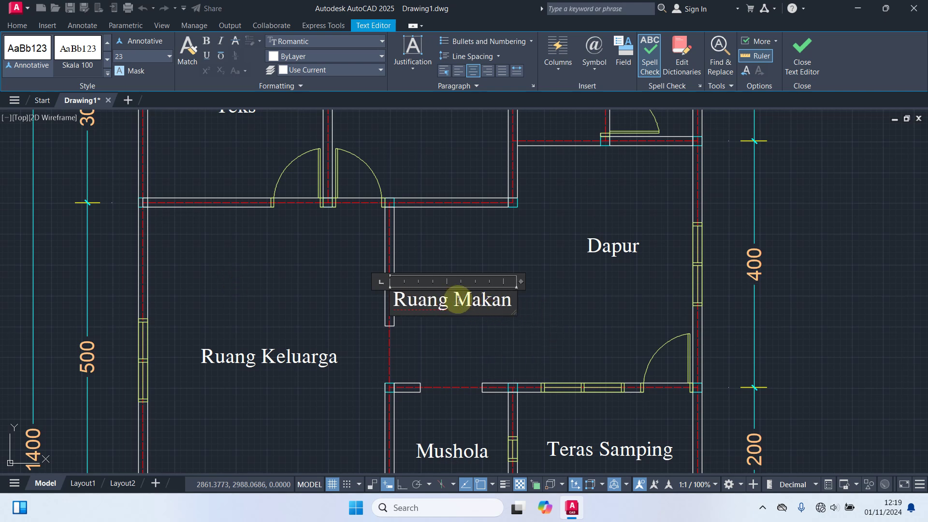
left_click(550, 331)
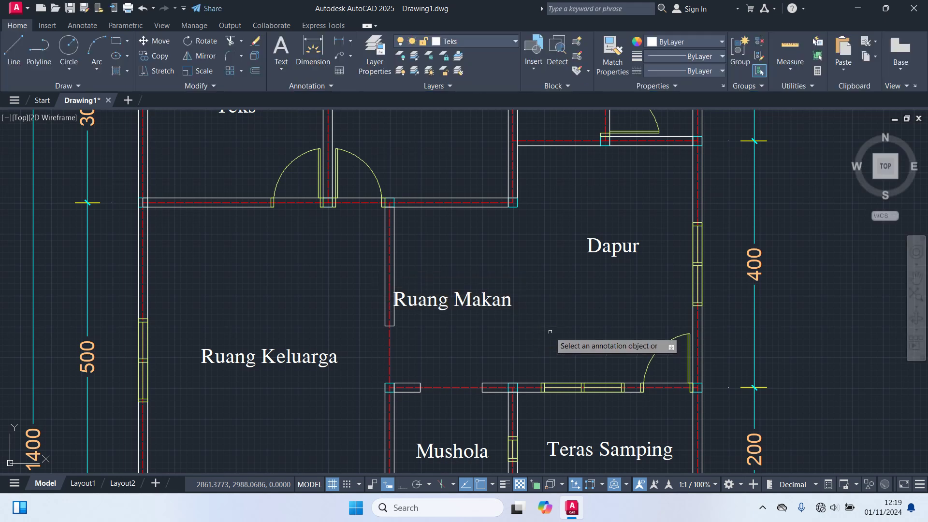
- Break the "Ruang Makan" label into two lines, with "Makan" below "Ruang"
scroll(551, 332, "down", 2)
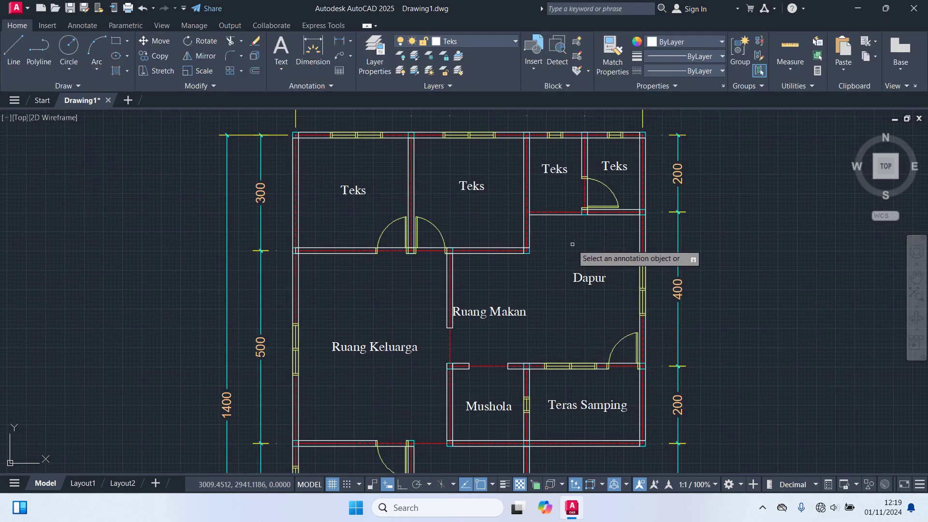
left_click(489, 313)
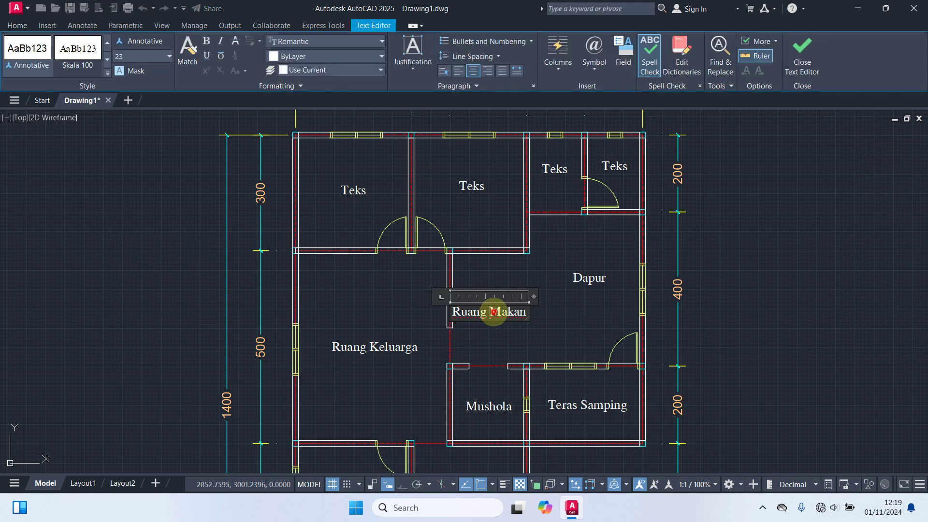
key("Return")
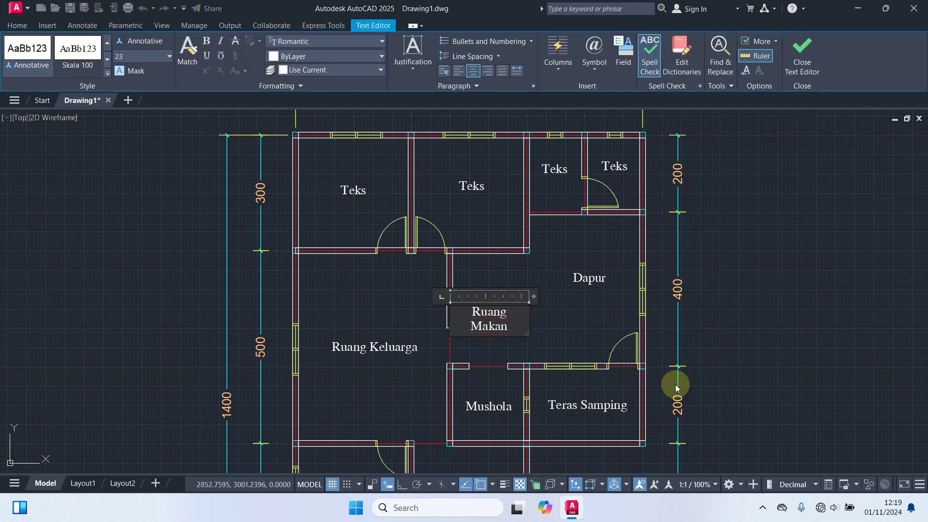
left_click(648, 312)
- Change the label in the small room east of the bedrooms to "Tempat Cuci", split over two lines
middle_click_drag(573, 227, 525, 315)
scroll(508, 266, "up", 2)
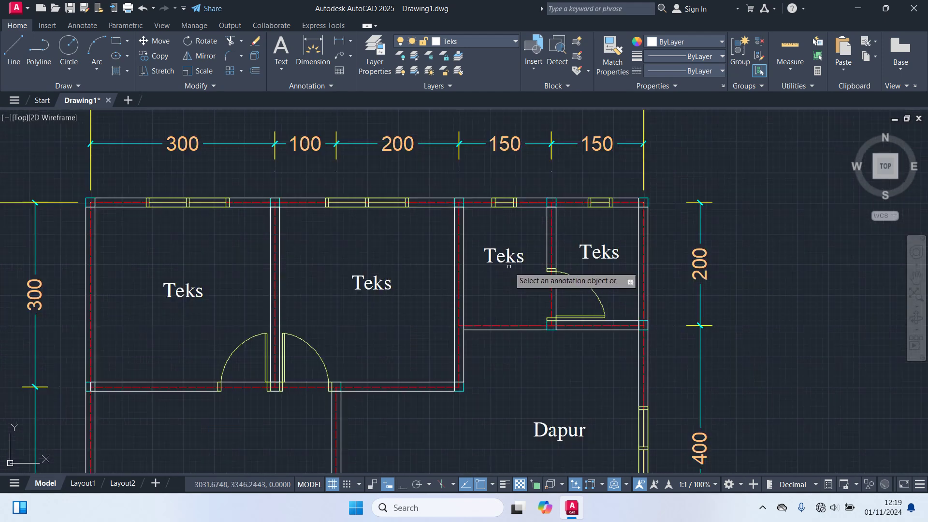
left_click(515, 259)
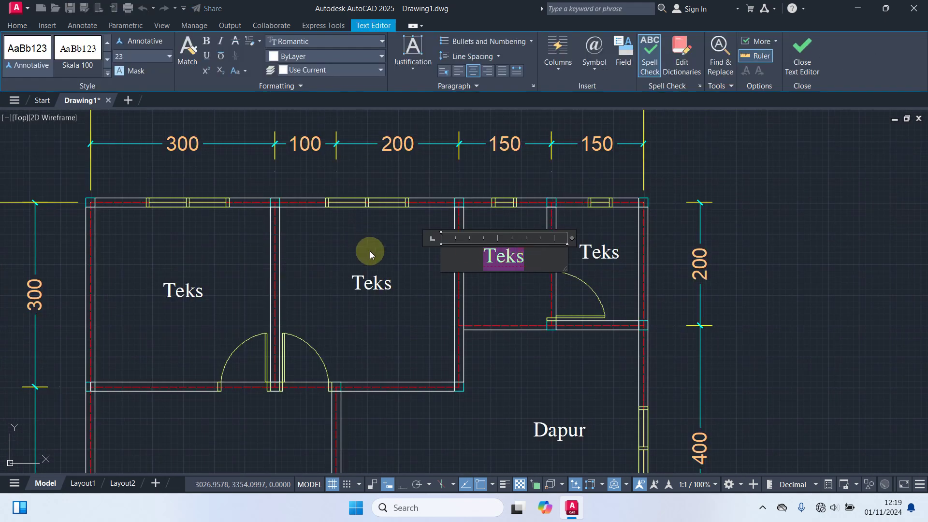
type("Te")
type("mpa")
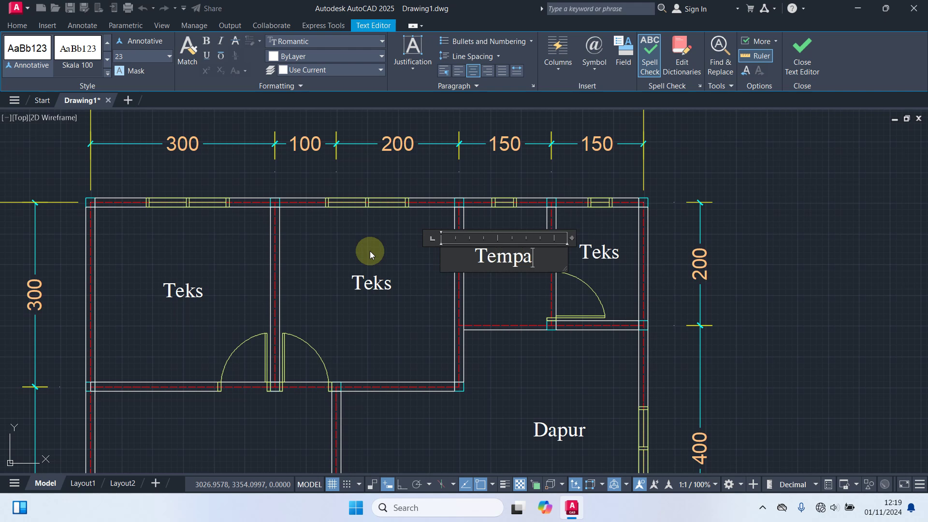
type("t Cuci")
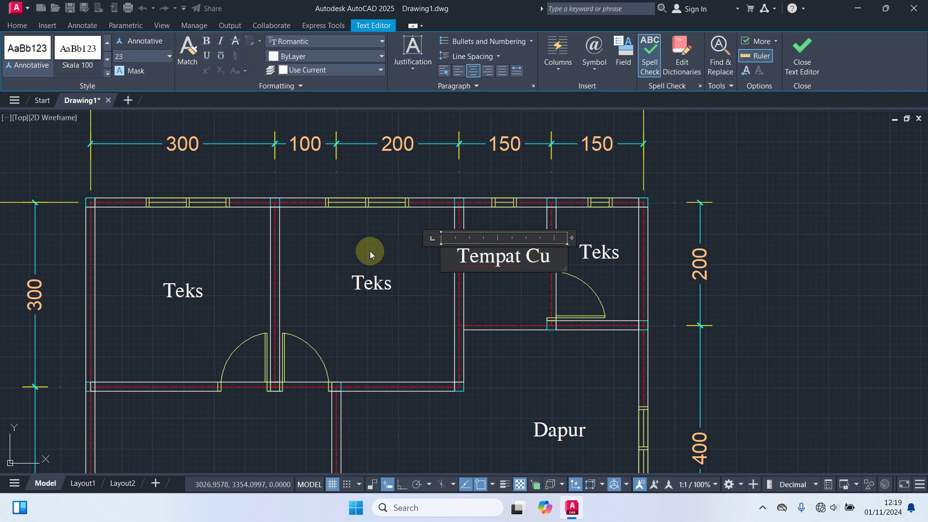
left_click(524, 256)
key("Return")
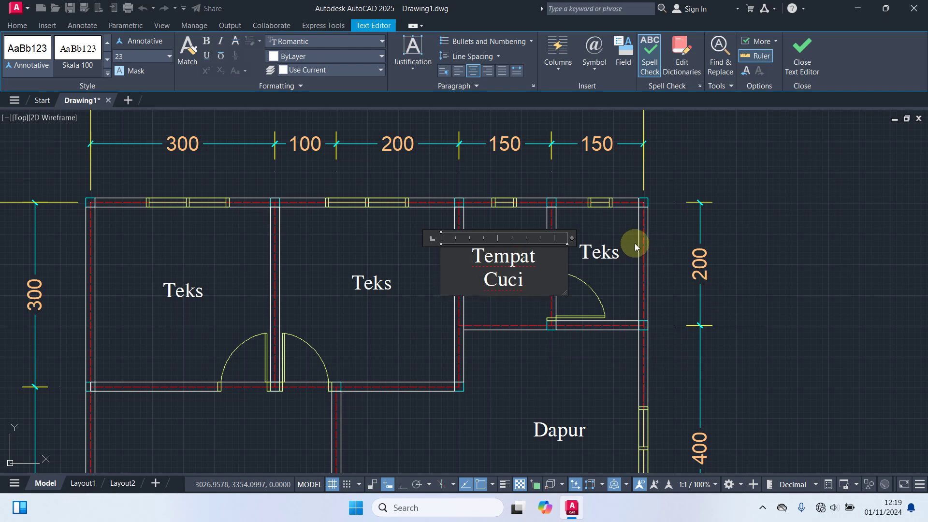
- Change the label in the small north-east corner room to "Km/Wc"
left_click(604, 252)
left_click(582, 250)
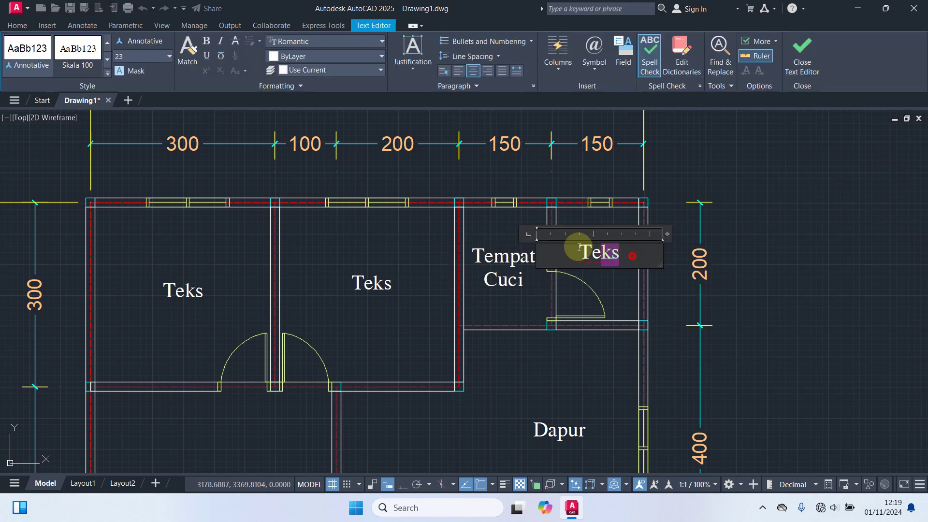
key("ctrl+a")
type("Km/WC")
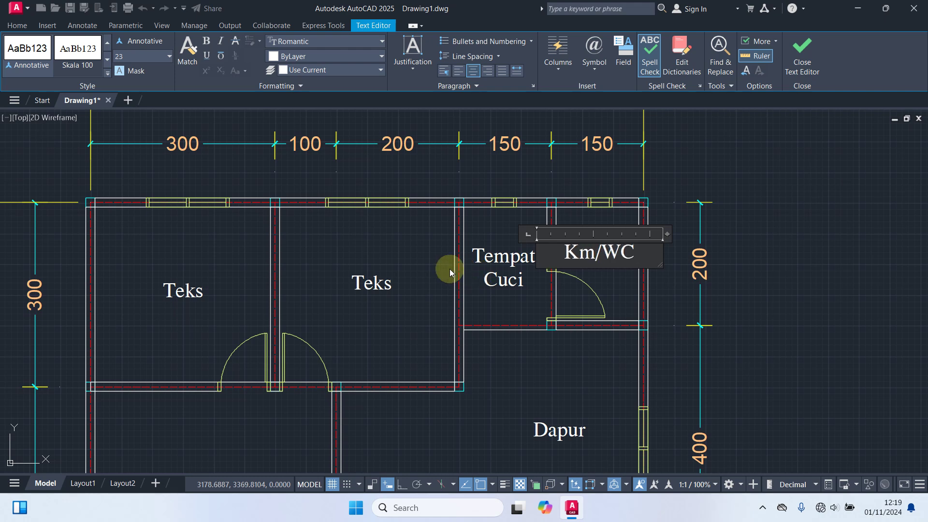
key("BackSpace")
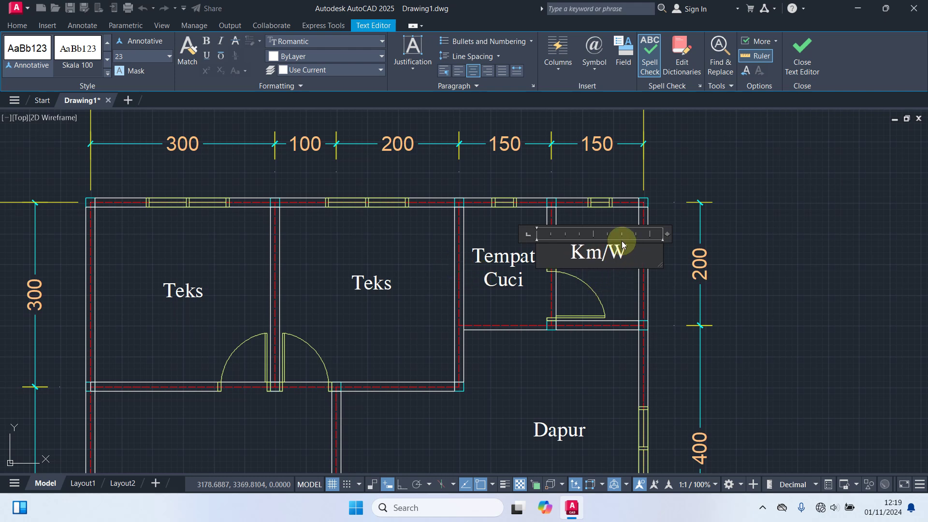
type("c")
left_click(596, 309)
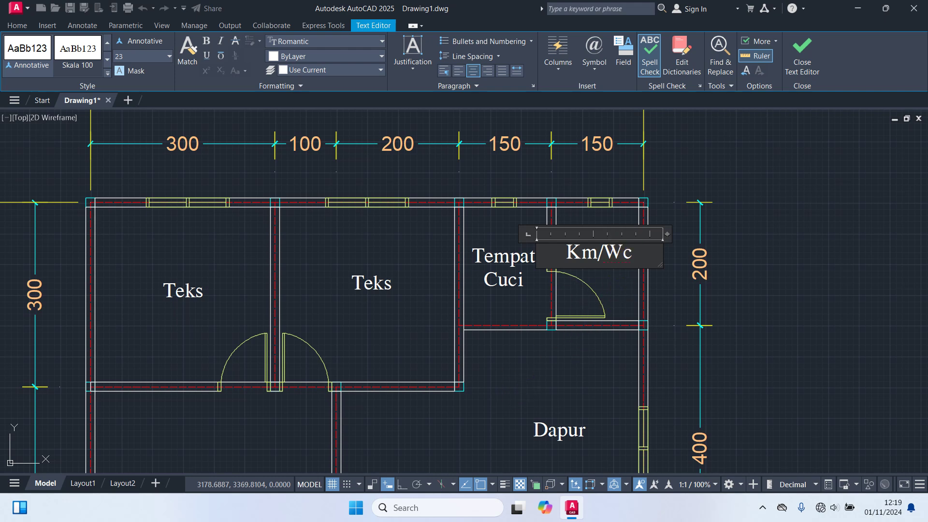
- Change the label in the middle north room, directly west of Tempat Cuci, to "Kamar 3"
left_click(383, 288)
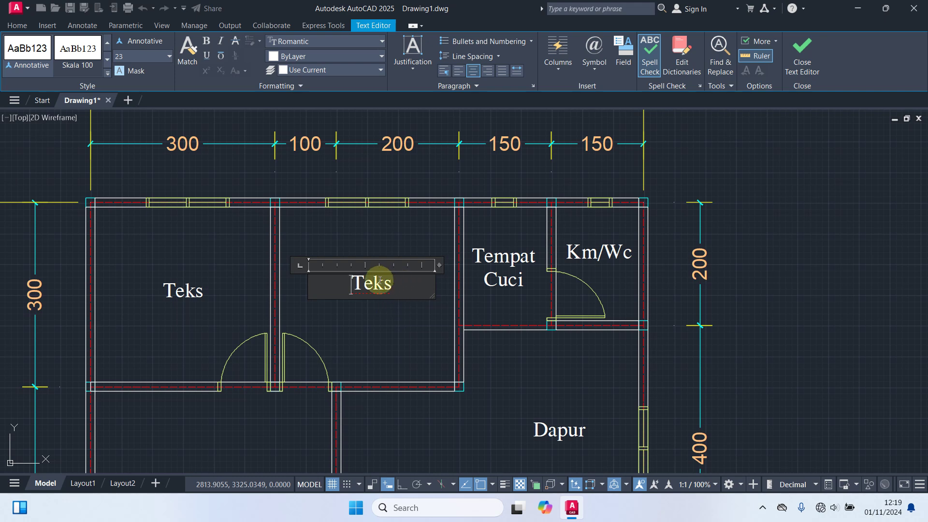
left_click_drag(400, 284, 250, 288)
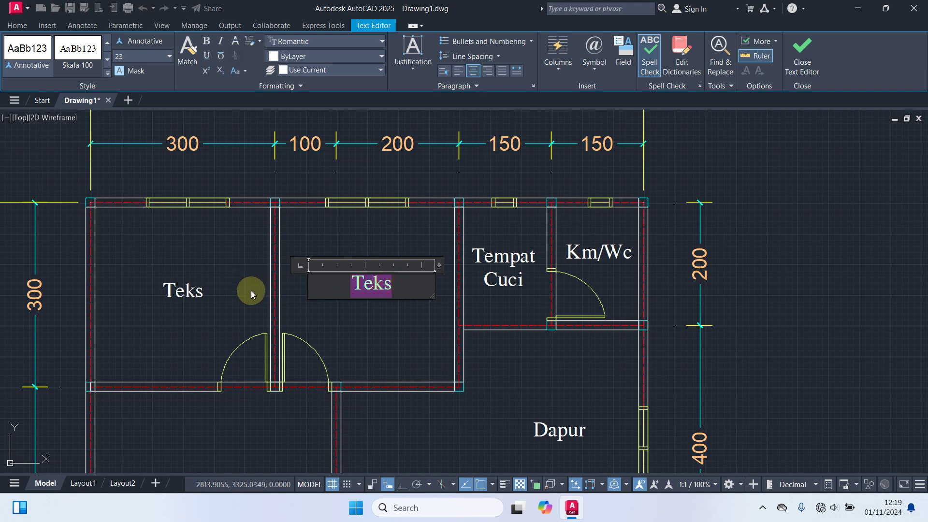
type("Kamar")
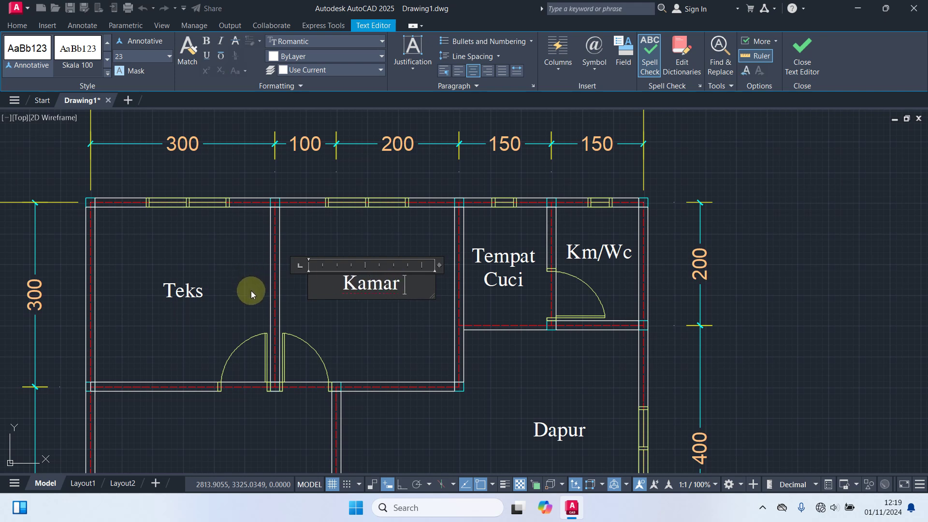
type(" 3")
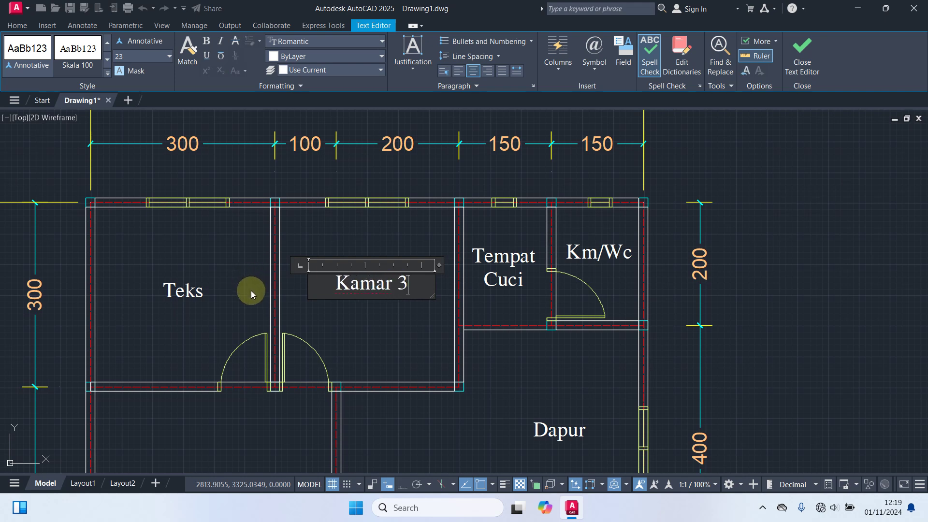
left_click(386, 345)
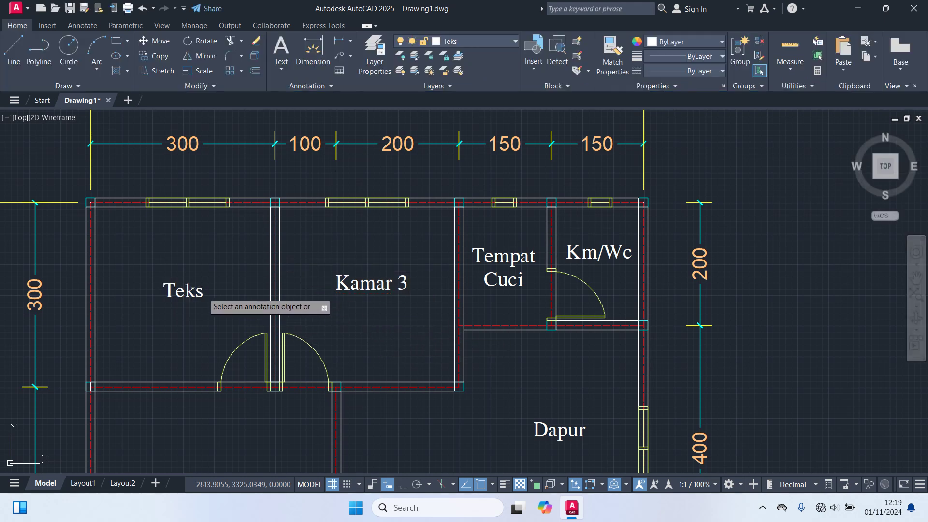
- Change the label in the north-west corner room to "Kamar 4"
left_click(205, 290)
type("K")
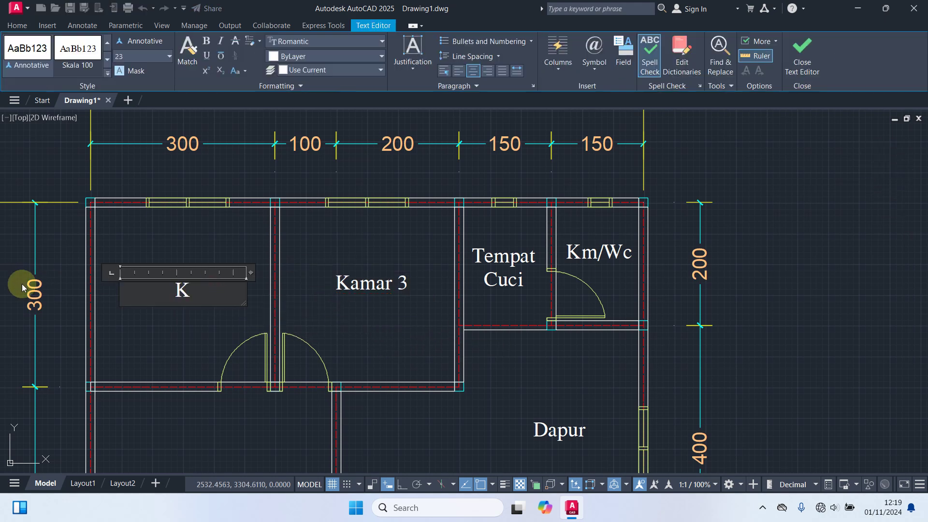
type("amar")
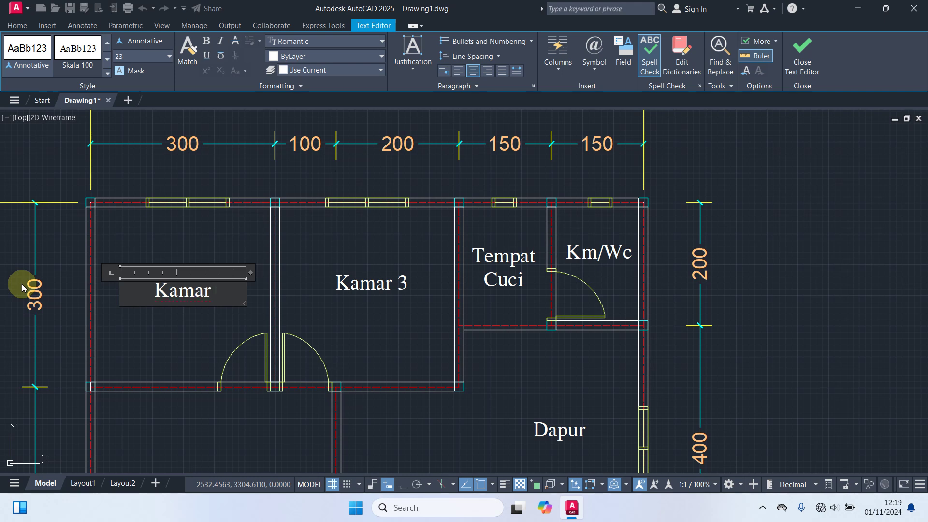
type(" 4")
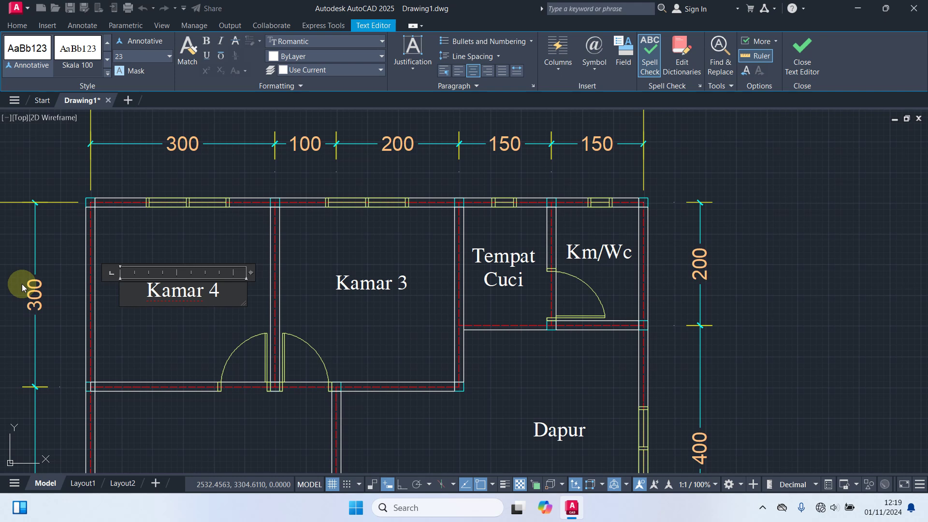
left_click(152, 337)
- Move the "Kamar 3" label about 13 units south so it lines up with the "Kamar 4" label
scroll(151, 337, "down", 2)
middle_click_drag(151, 338, 158, 278)
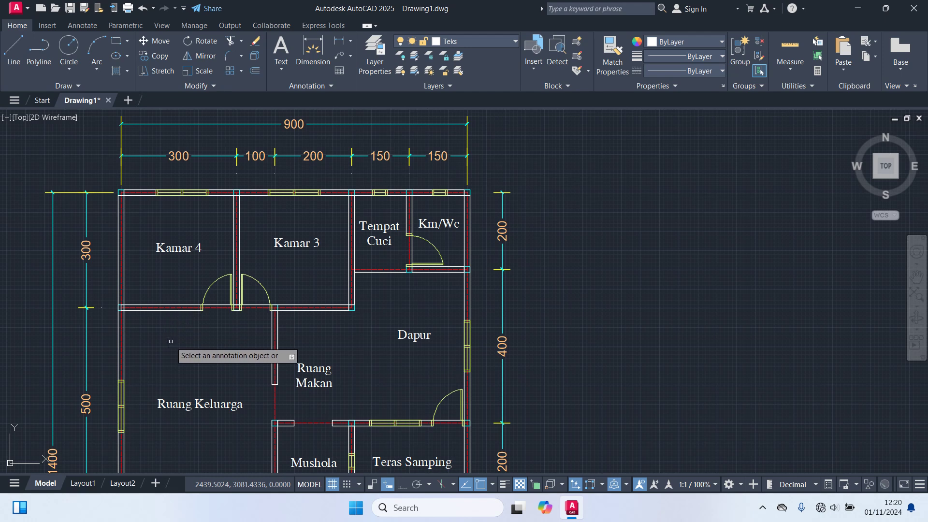
middle_click_drag(170, 342, 202, 254)
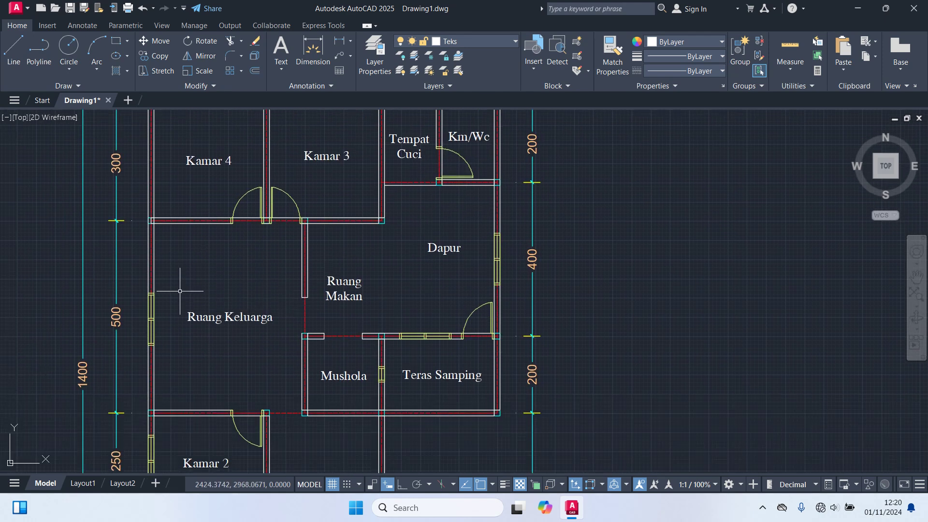
middle_click_drag(281, 178, 297, 317)
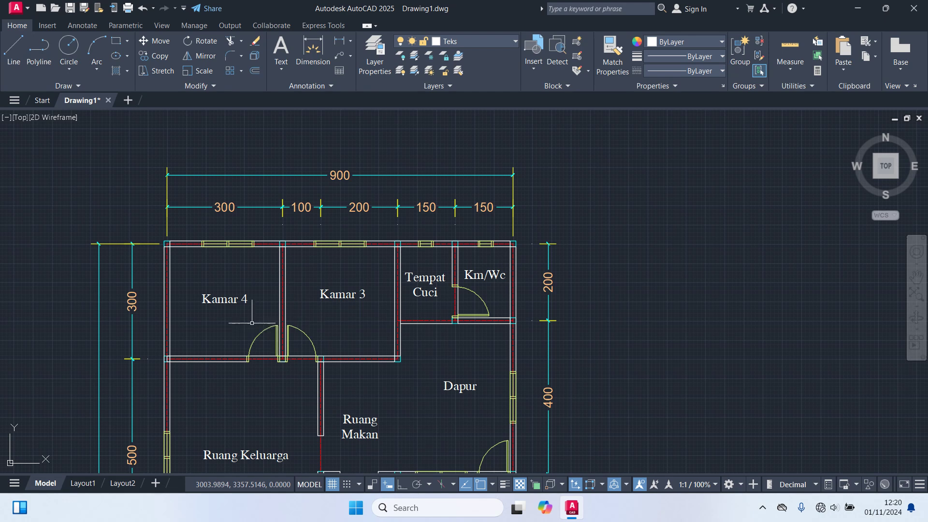
left_click(338, 296)
scroll(370, 319, "up", 2)
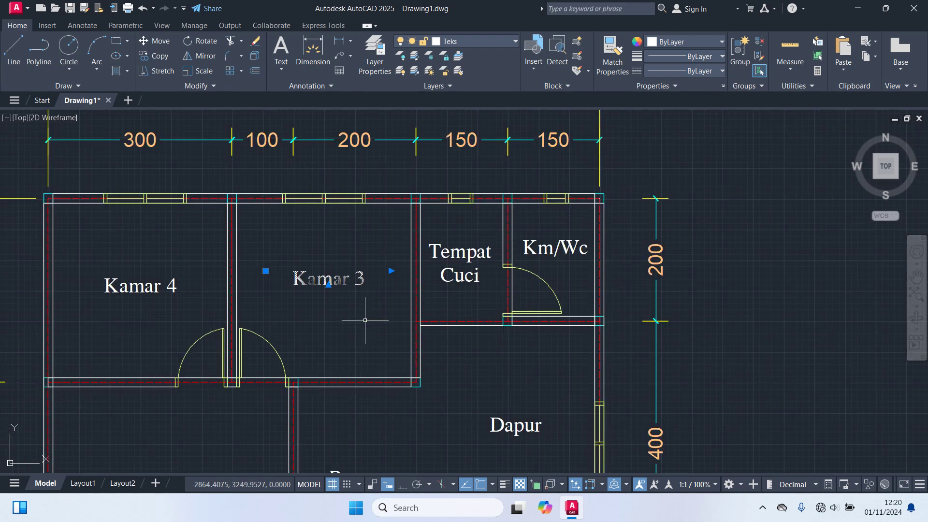
type("m")
key("Return")
left_click(366, 323)
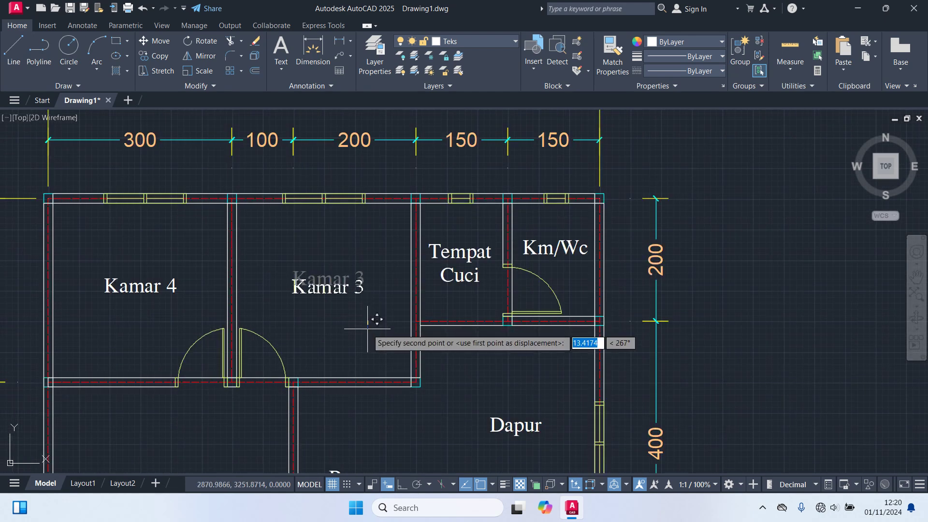
left_click(366, 330)
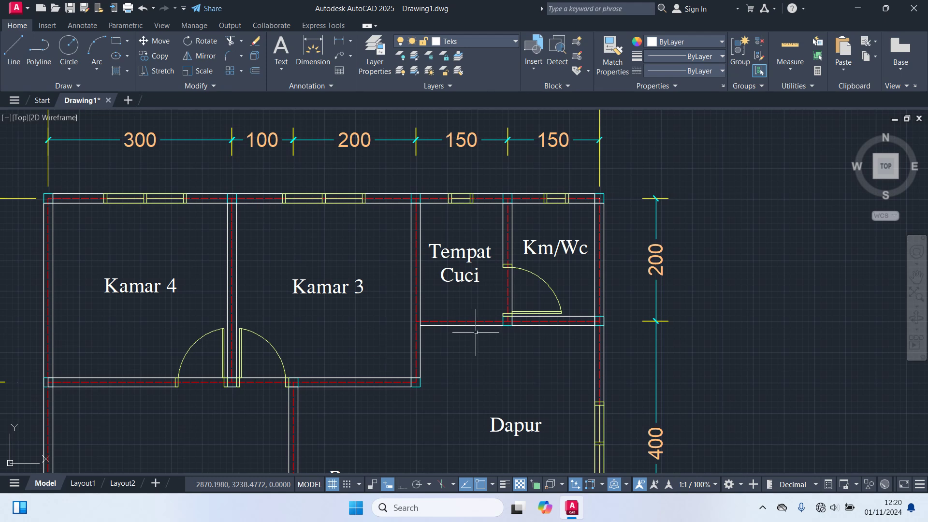
- Move the "Km/Wc" label about 14 units south and slightly east within the north-east corner room
left_click(565, 252)
type("m")
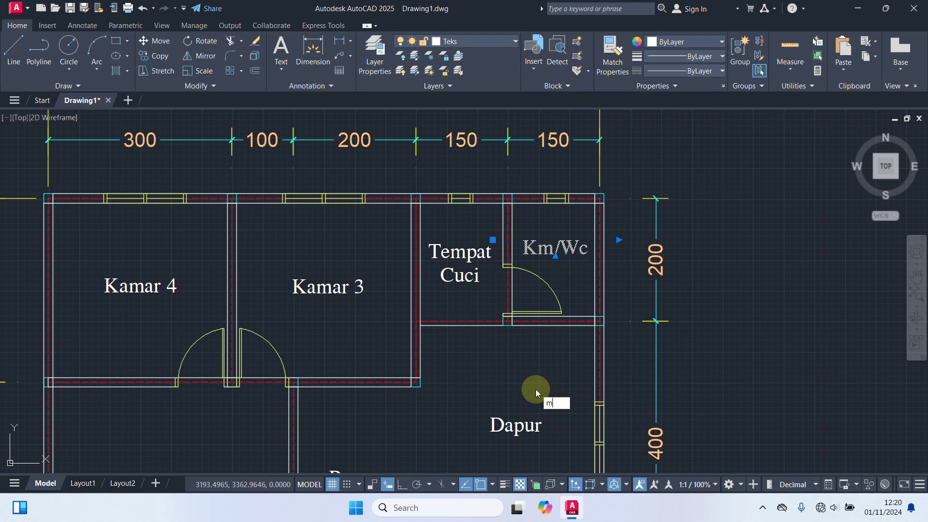
key("Return")
left_click(832, 292)
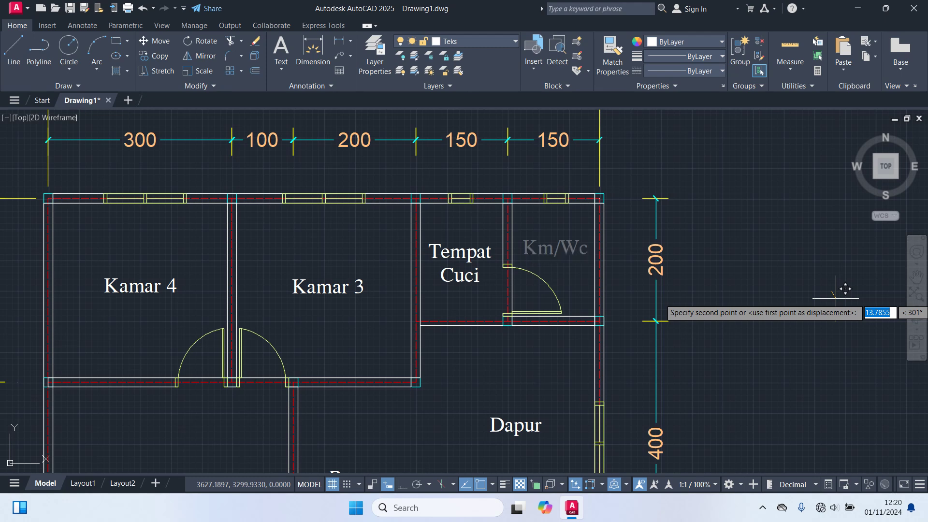
left_click(835, 298)
- Move the "Ruang Makan" label north within its room so it sits nearly level with the "Dapur" label
scroll(835, 300, "down", 2)
middle_click_drag(815, 314, 798, 153)
scroll(528, 301, "up", 2)
scroll(528, 301, "up", 2)
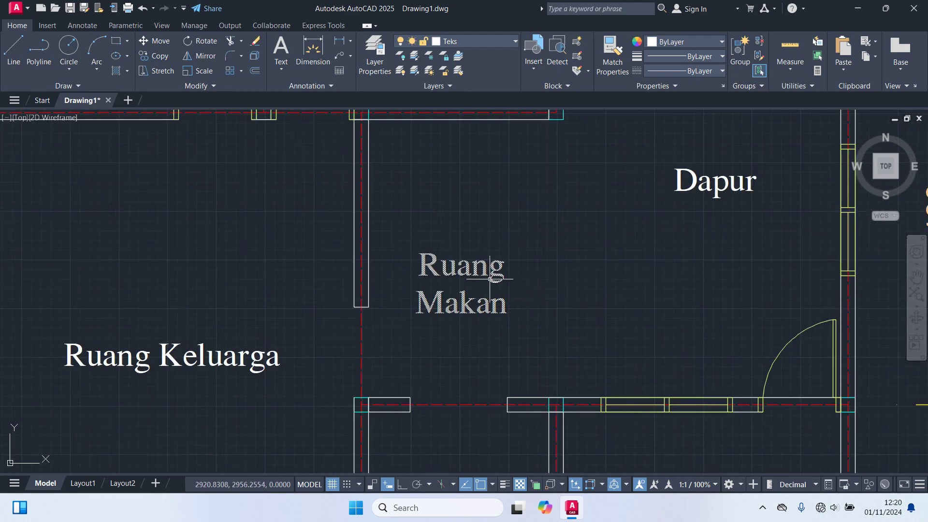
left_click(490, 279)
type("m")
key("Return")
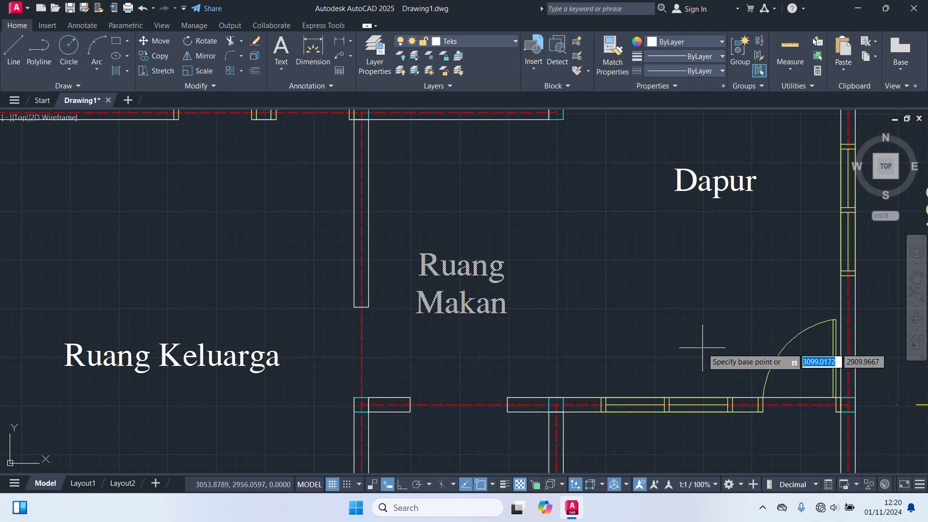
left_click(690, 339)
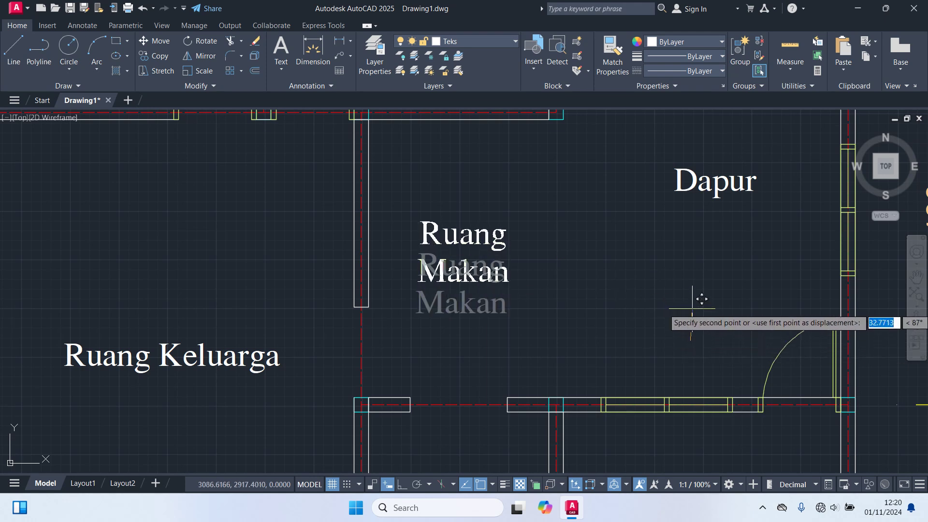
left_click(692, 282)
- Shift the "Dapur" label slightly east and a touch south within the kitchen area
mouse_move(693, 282)
middle_mouse_down()
mouse_move(655, 327)
mouse_move(588, 374)
middle_mouse_up()
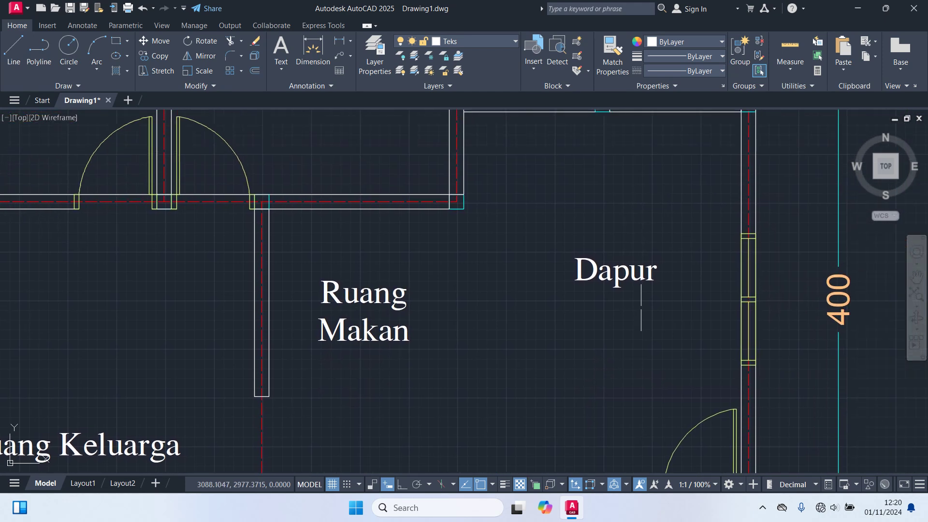
left_click(643, 273)
scroll(633, 314, "down", 3)
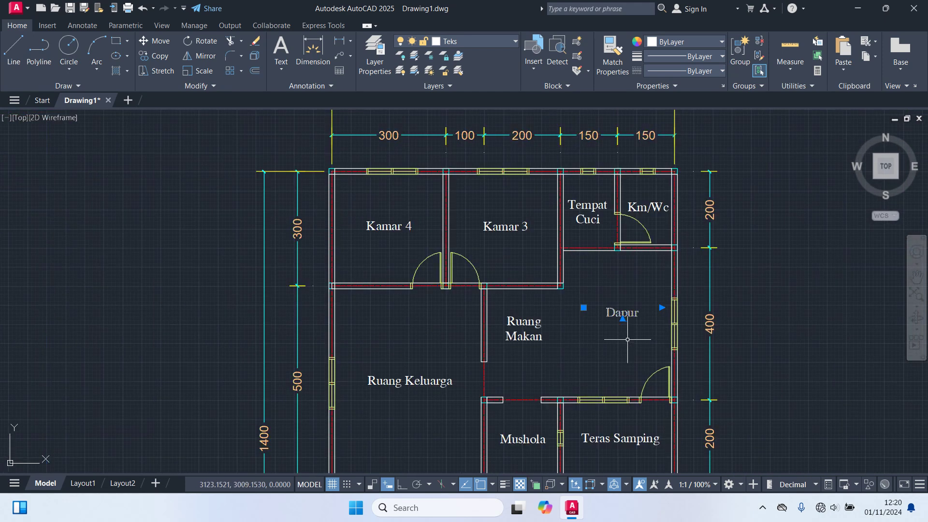
type("m")
key("Return")
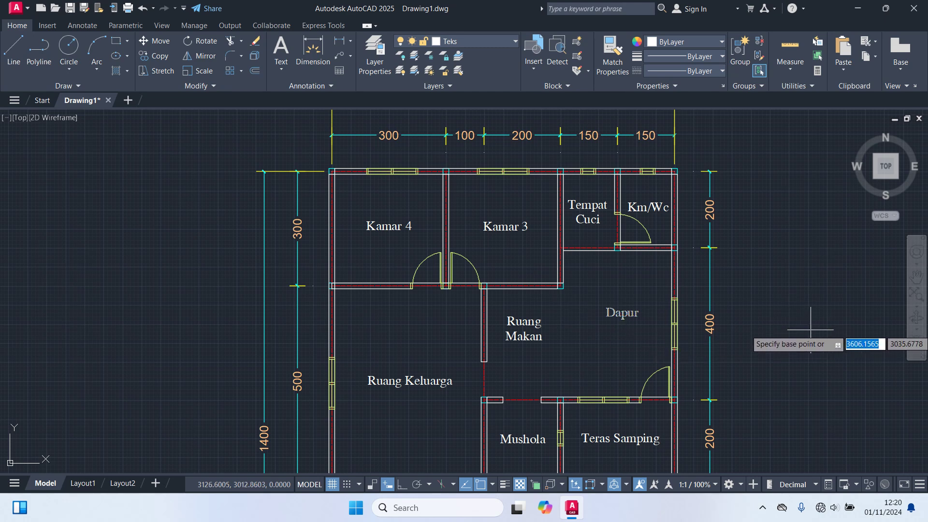
left_click(811, 330)
left_click(817, 331)
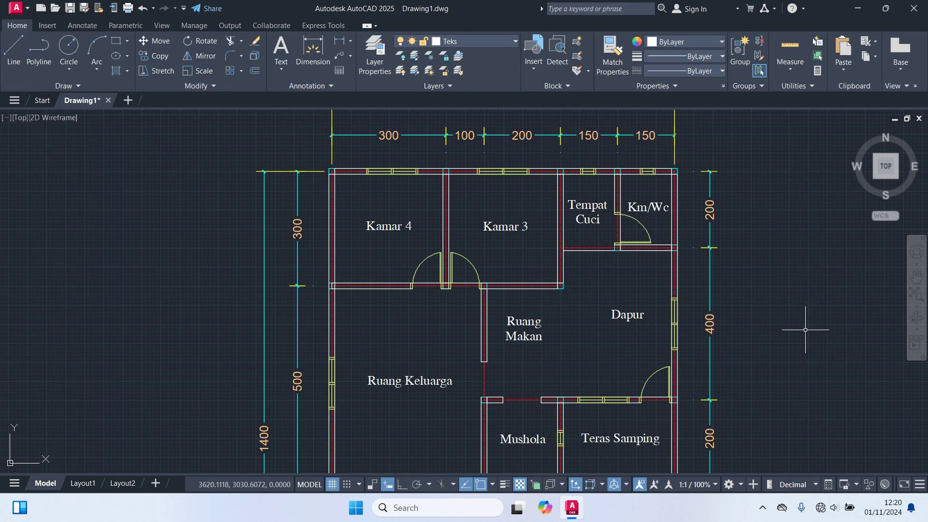
- Switch to the clean-screen display and enlarge the view with real-time zoom to review the whole labelled floor plan
scroll(806, 329, "down", 2)
mouse_move(796, 326)
middle_mouse_down()
mouse_move(732, 182)
mouse_move(727, 234)
mouse_move(679, 265)
middle_mouse_up()
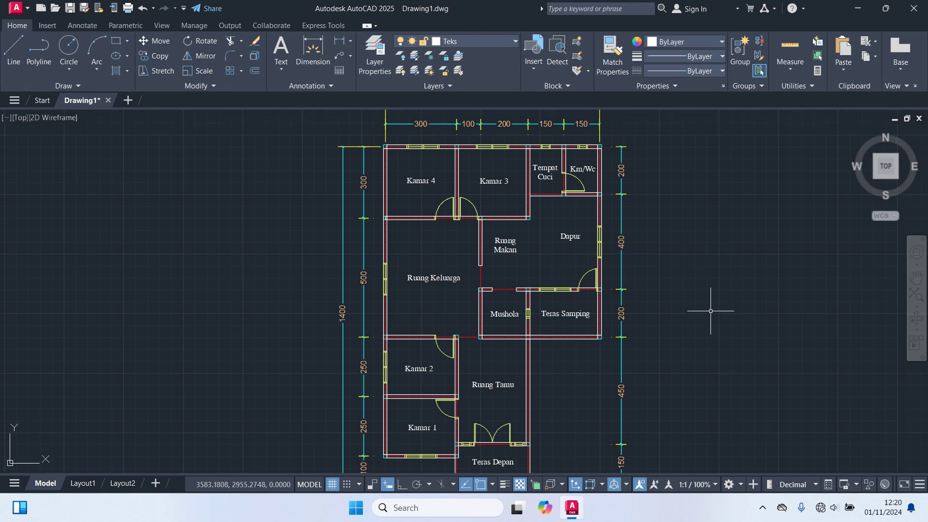
left_click(920, 484)
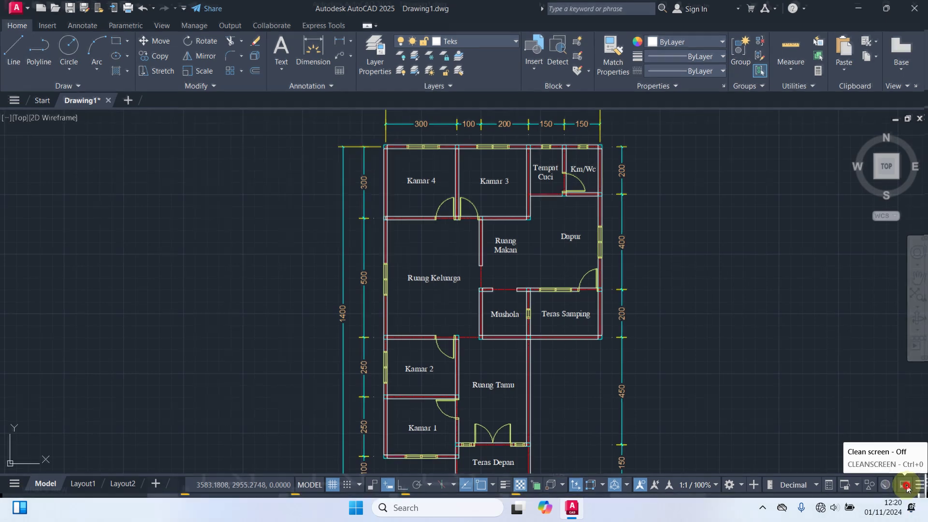
type("z")
key("Return")
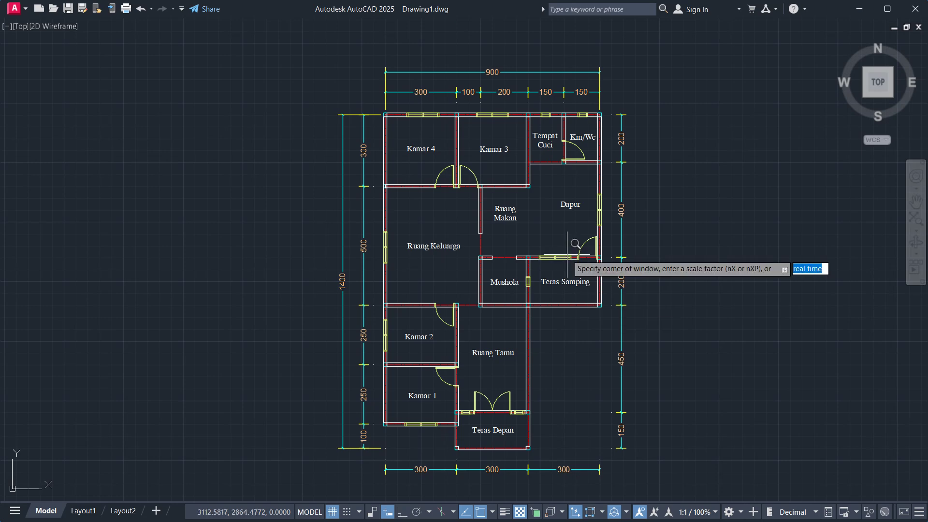
key("Return")
left_click_drag(566, 250, 575, 244)
key("Escape")
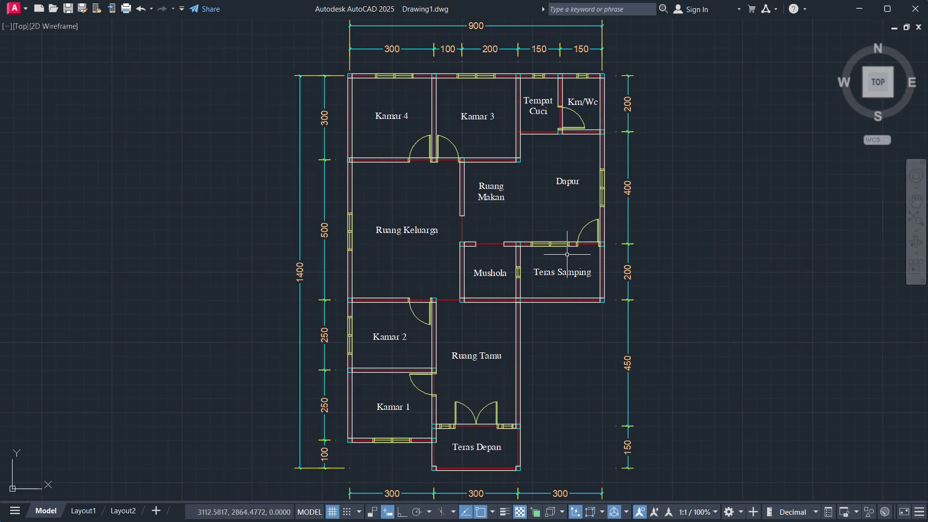